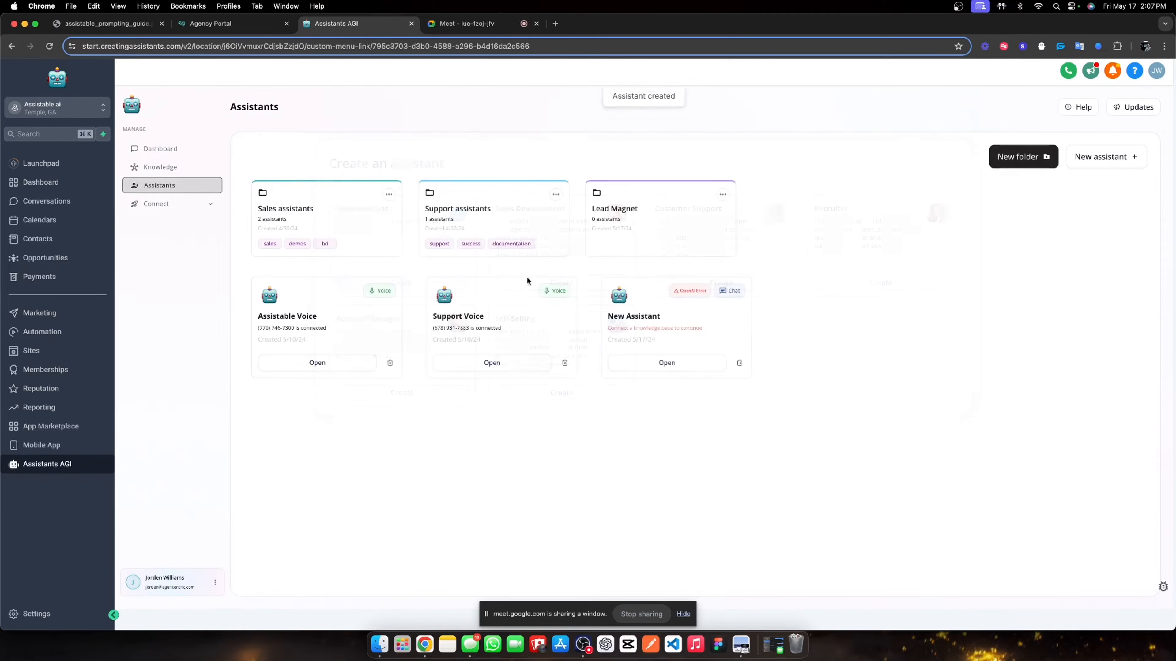
# - Move the chat assistant into the Lead Magnet folder and create an Outbound + Inbound phone assistant
pyautogui.moveTo(704, 341); pyautogui.dragTo(689, 257)
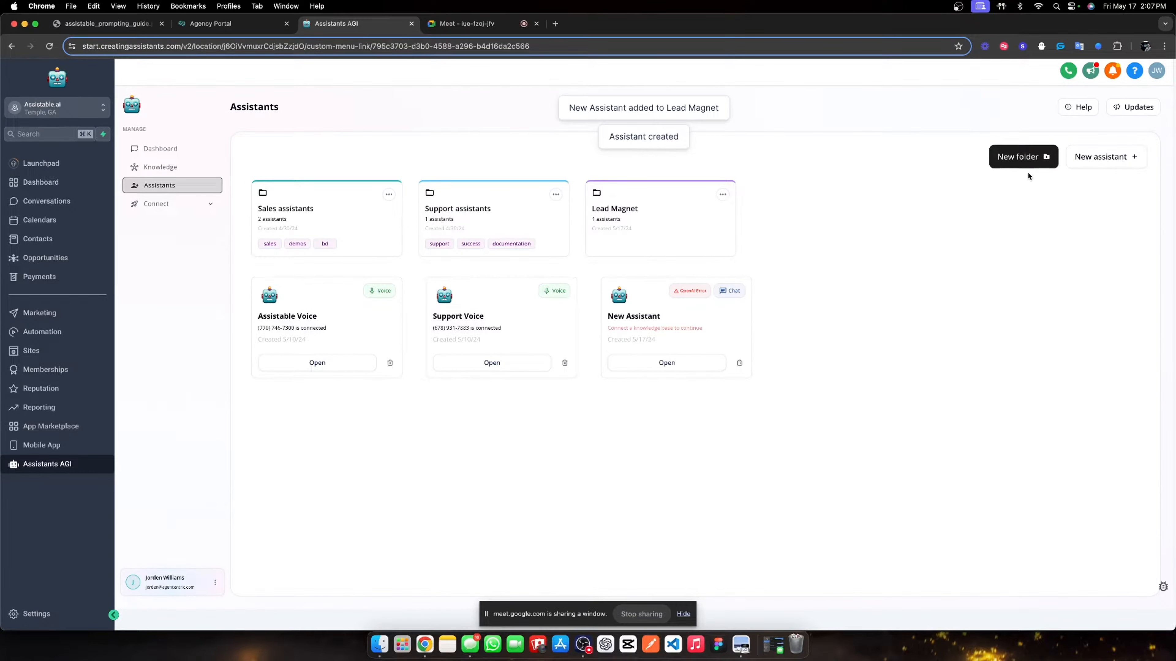
pyautogui.click(1088, 158)
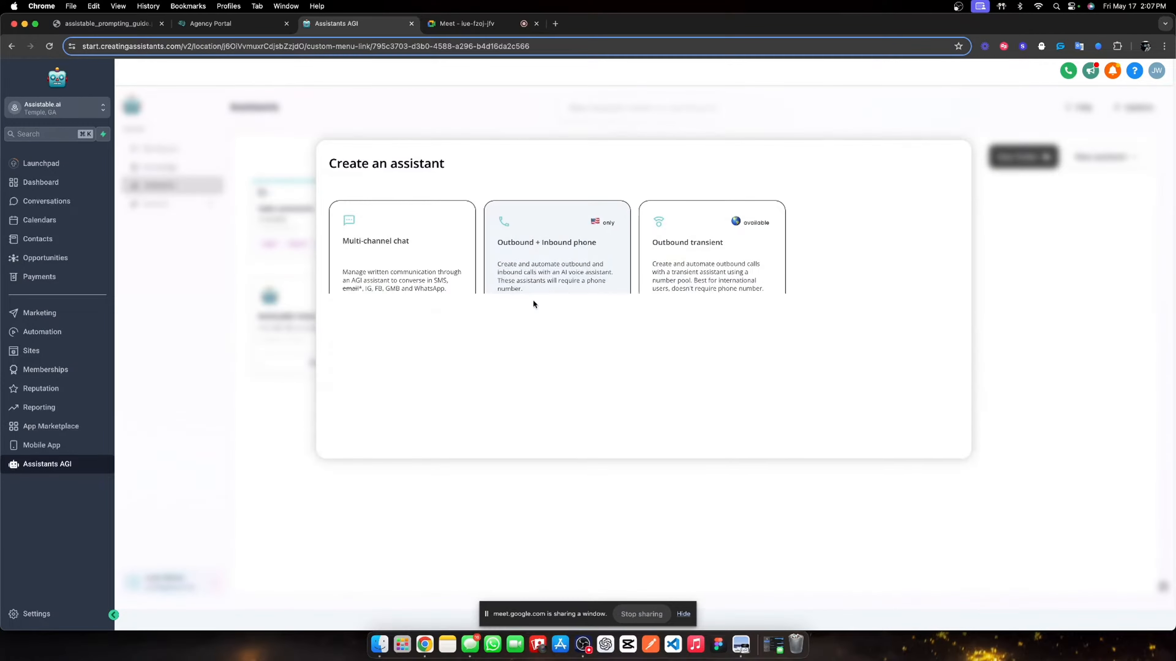
pyautogui.click(533, 299)
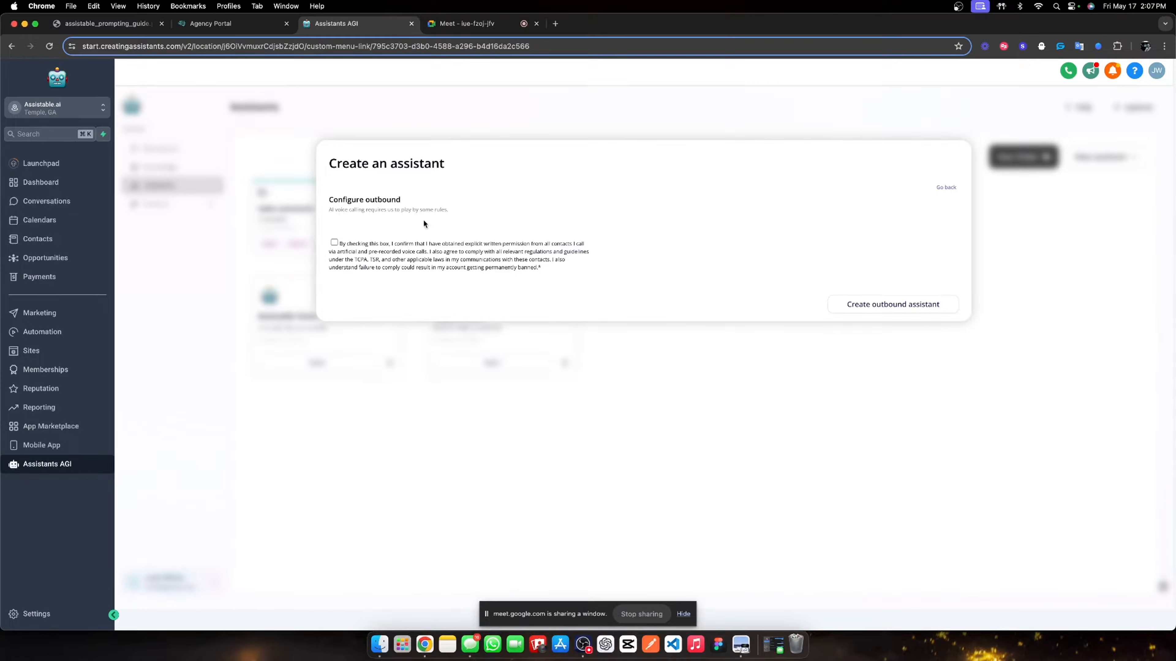
pyautogui.click(335, 243)
pyautogui.click(887, 304)
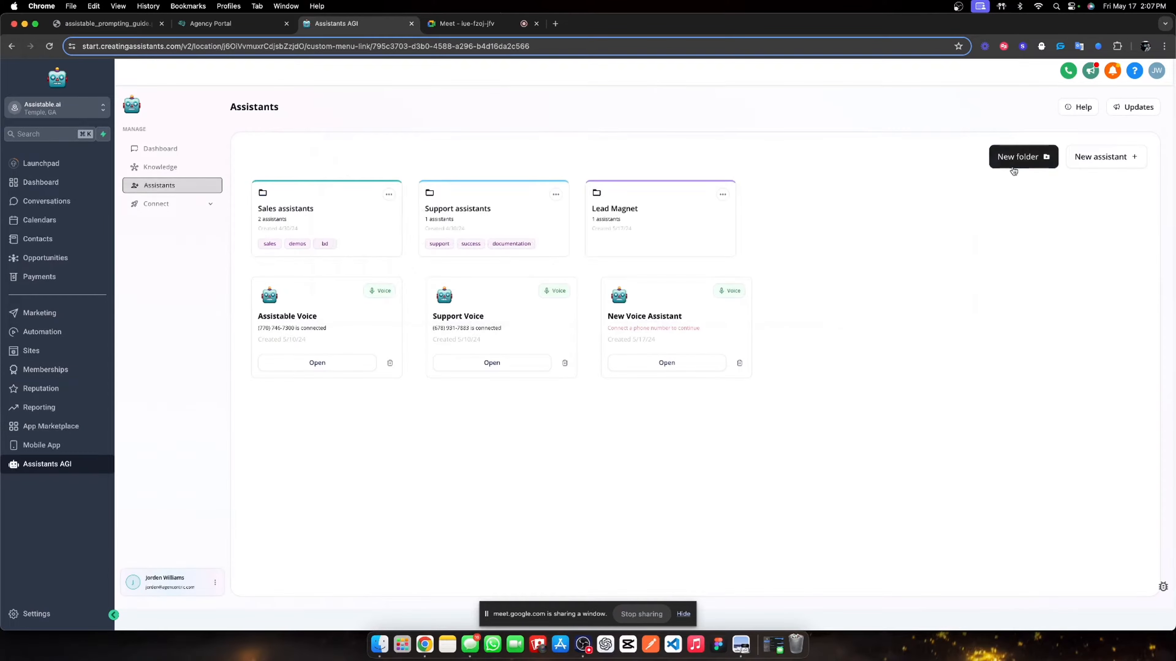
# - Create another blank Multi-channel chat assistant, file New Voice Assistant under Lead Magnet, and open that folder
pyautogui.click(1021, 159)
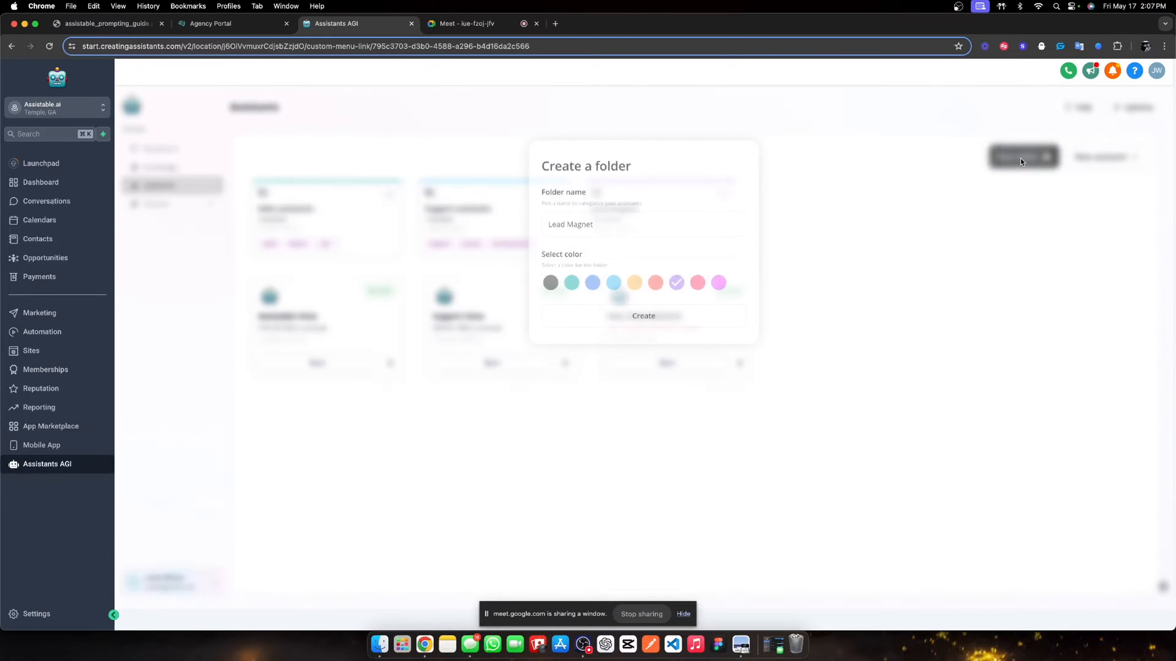
pyautogui.click(1098, 158)
pyautogui.click(361, 248)
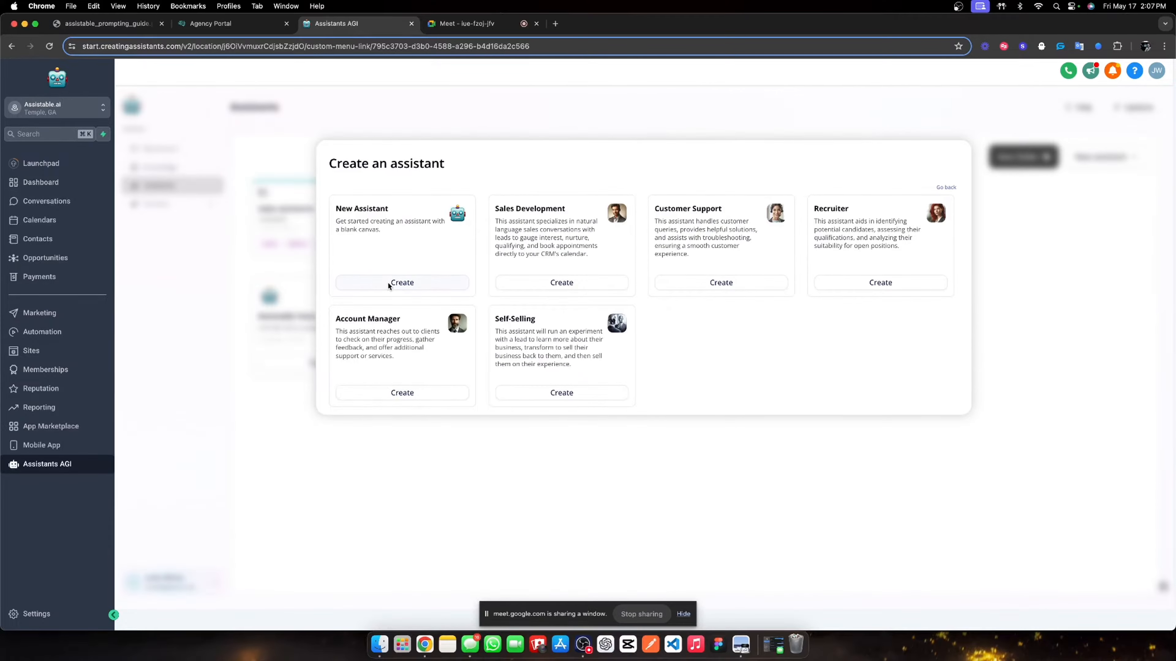
pyautogui.click(387, 281)
pyautogui.moveTo(691, 341); pyautogui.dragTo(666, 237)
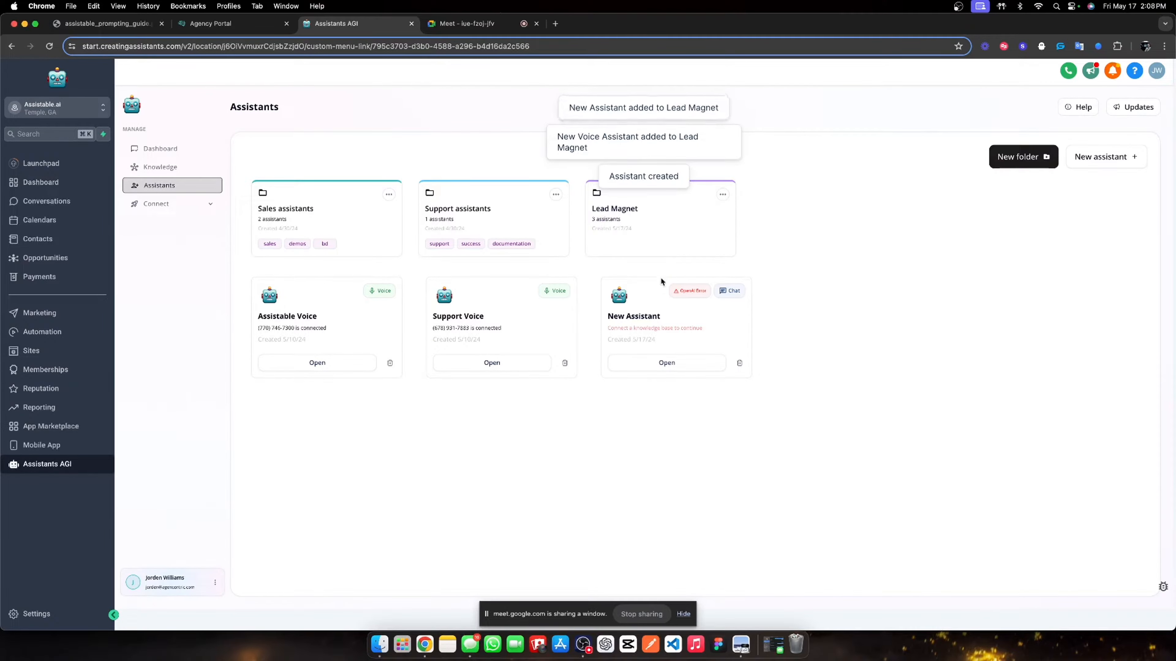
pyautogui.click(633, 241)
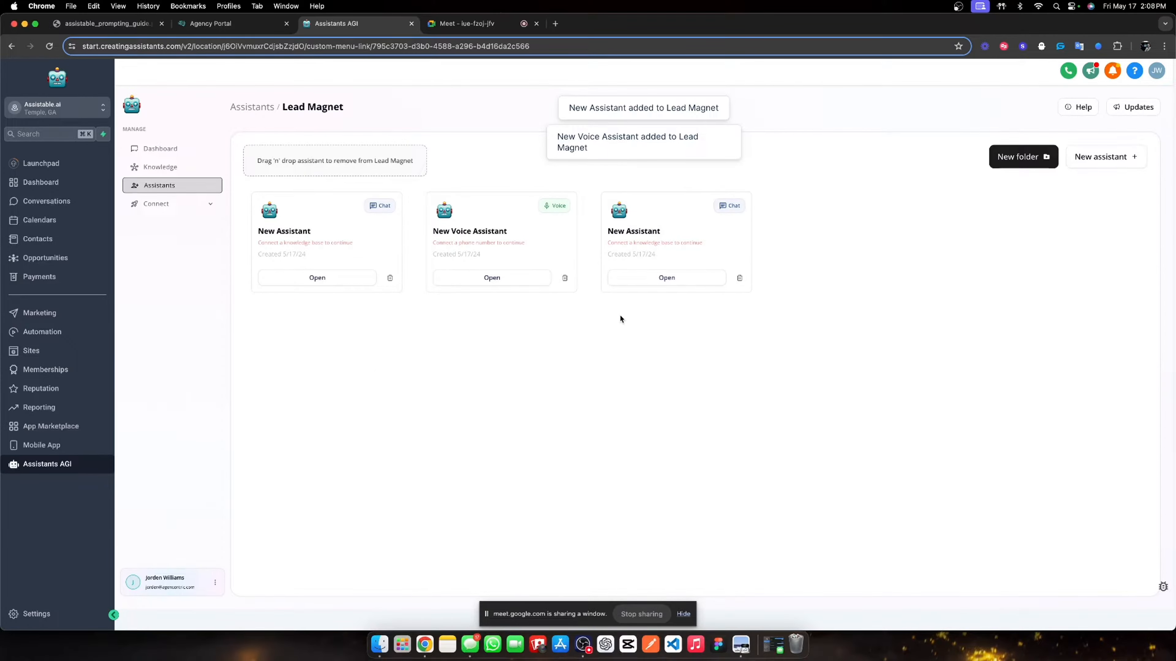
# - Create an Automation workflow folder named '01. Lead Magnets' and open it
pyautogui.click(69, 334)
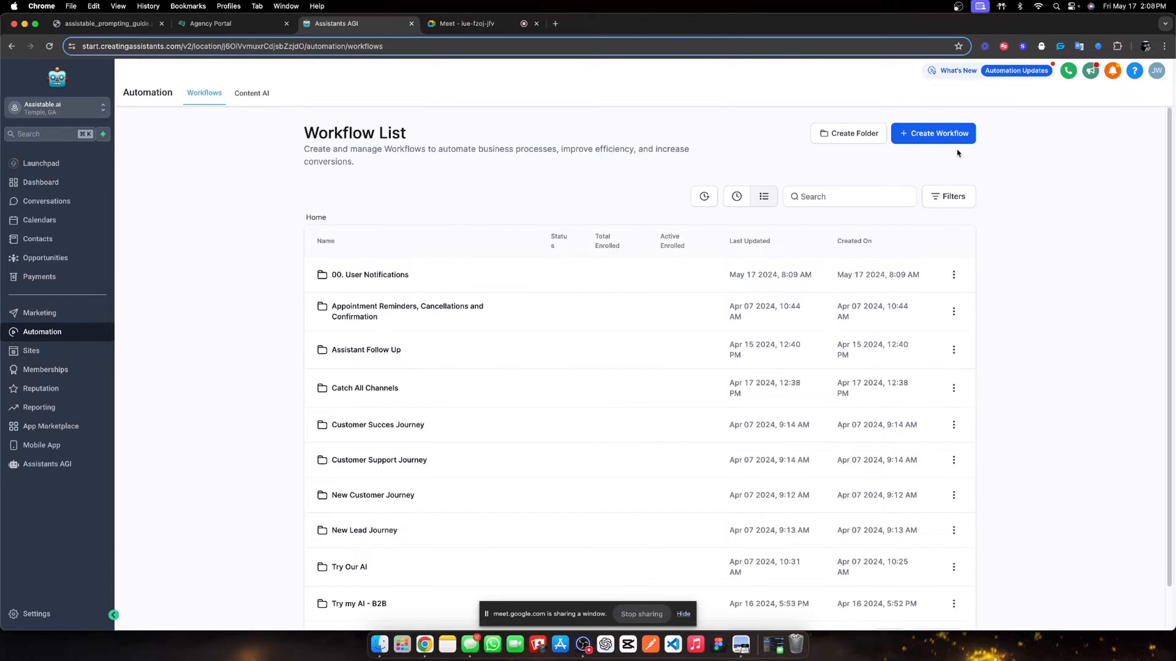
pyautogui.click(956, 141)
pyautogui.click(841, 143)
pyautogui.click(550, 382)
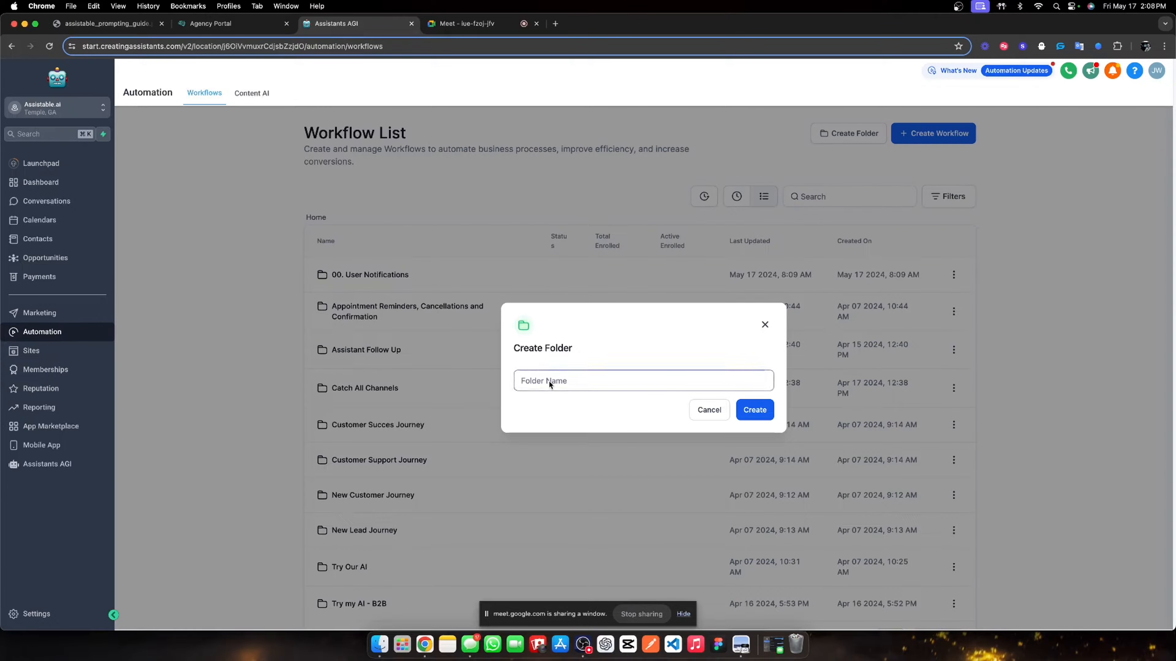
pyautogui.write('01. Lead Magnets')
pyautogui.click(755, 410)
pyautogui.click(372, 315)
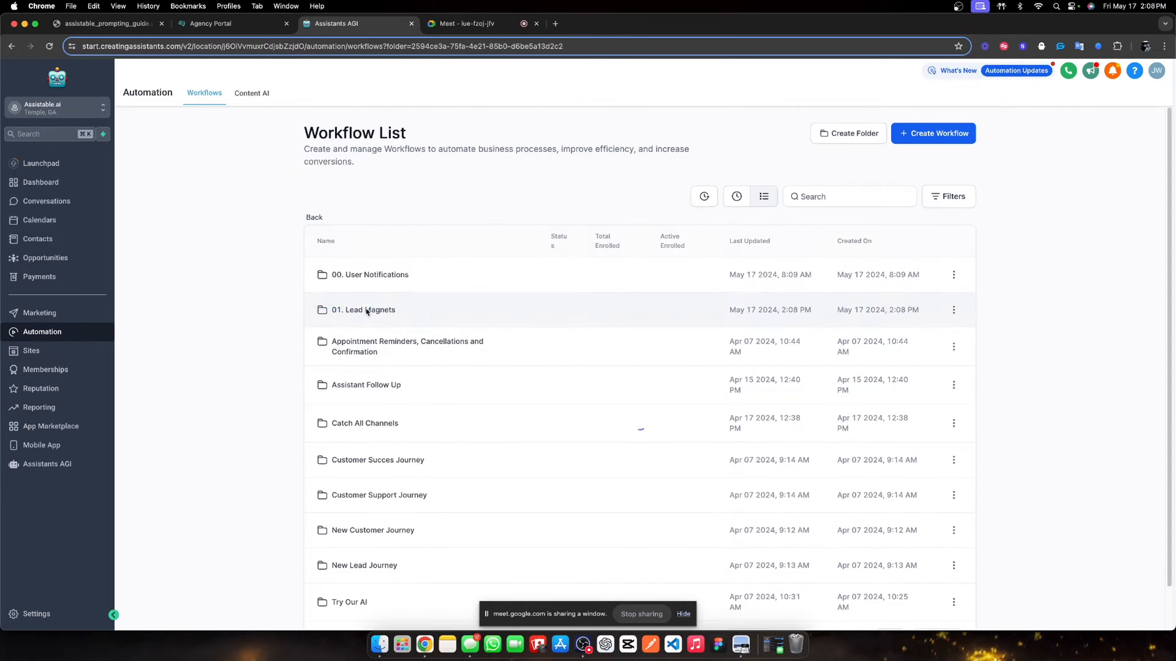
pyautogui.click(961, 133)
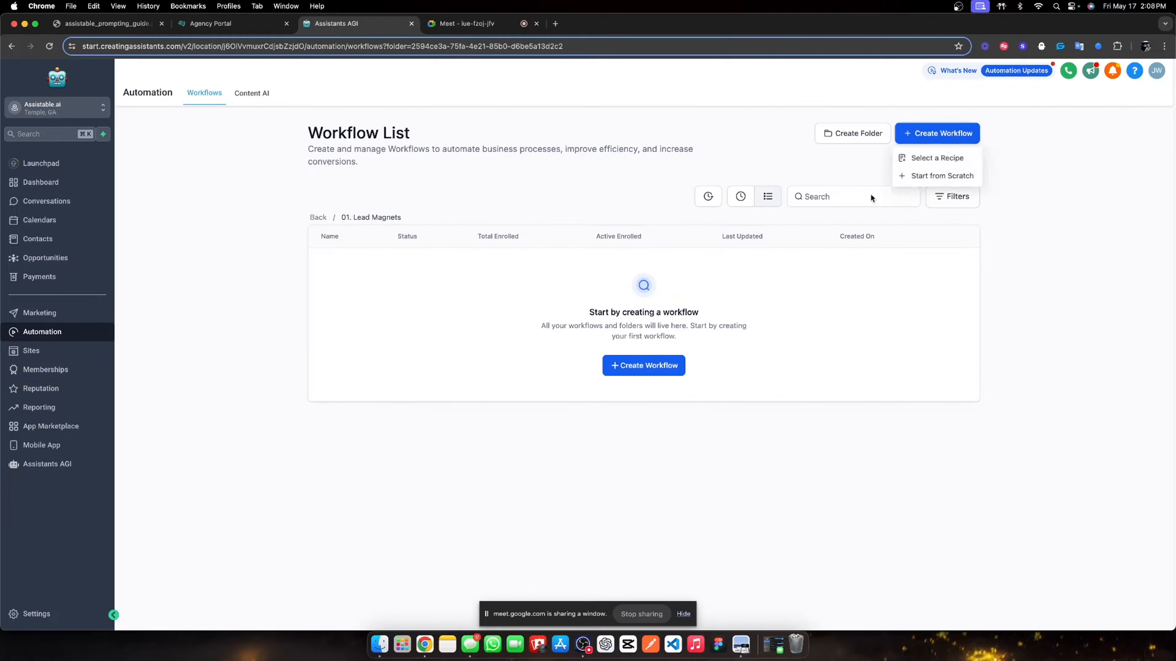
# - Create and save a blank workflow named '00. Activation Workflow'
pyautogui.click(918, 178)
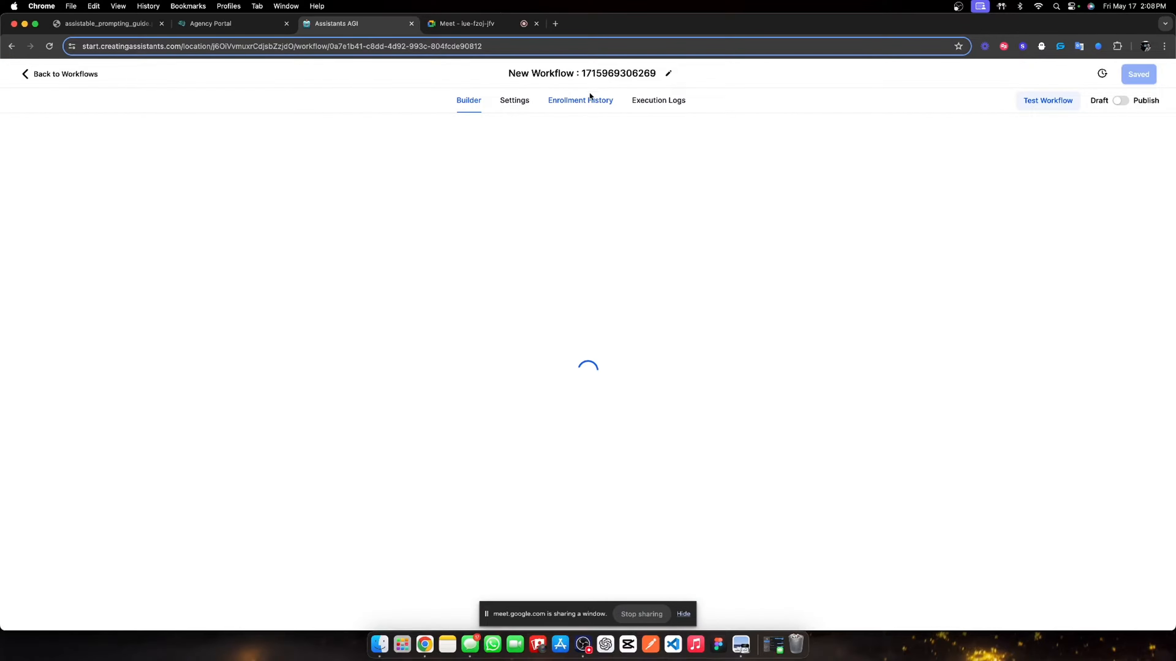
pyautogui.doubleClick(600, 75)
pyautogui.press('super+a')
pyautogui.write('00')
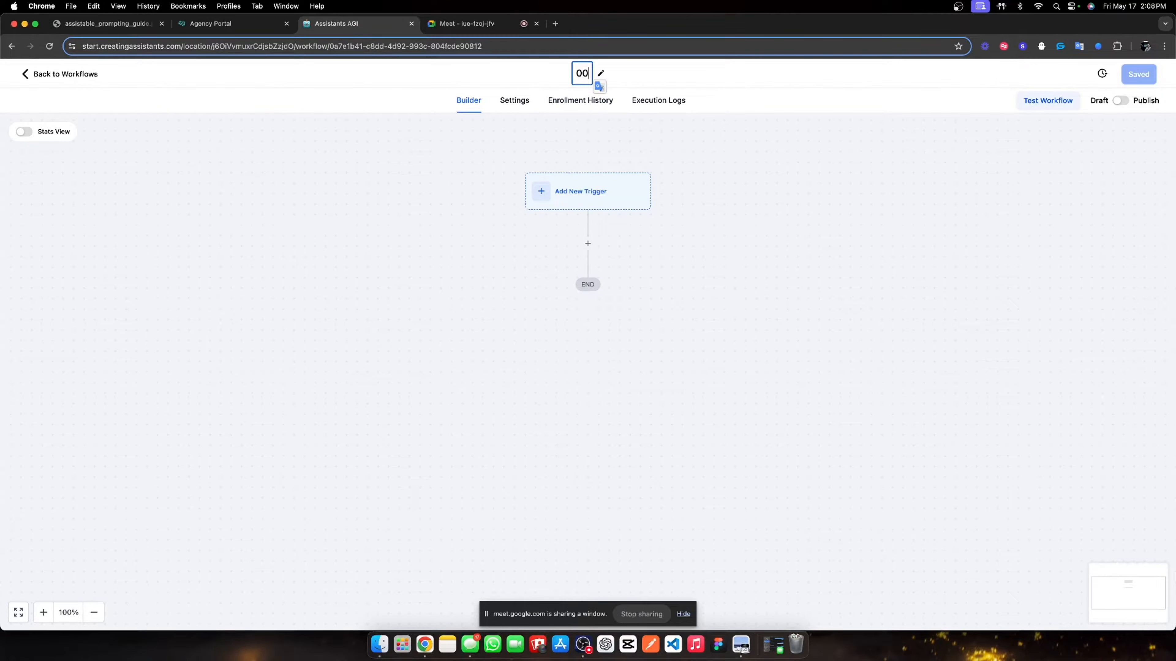
pyautogui.write('. Activation ')
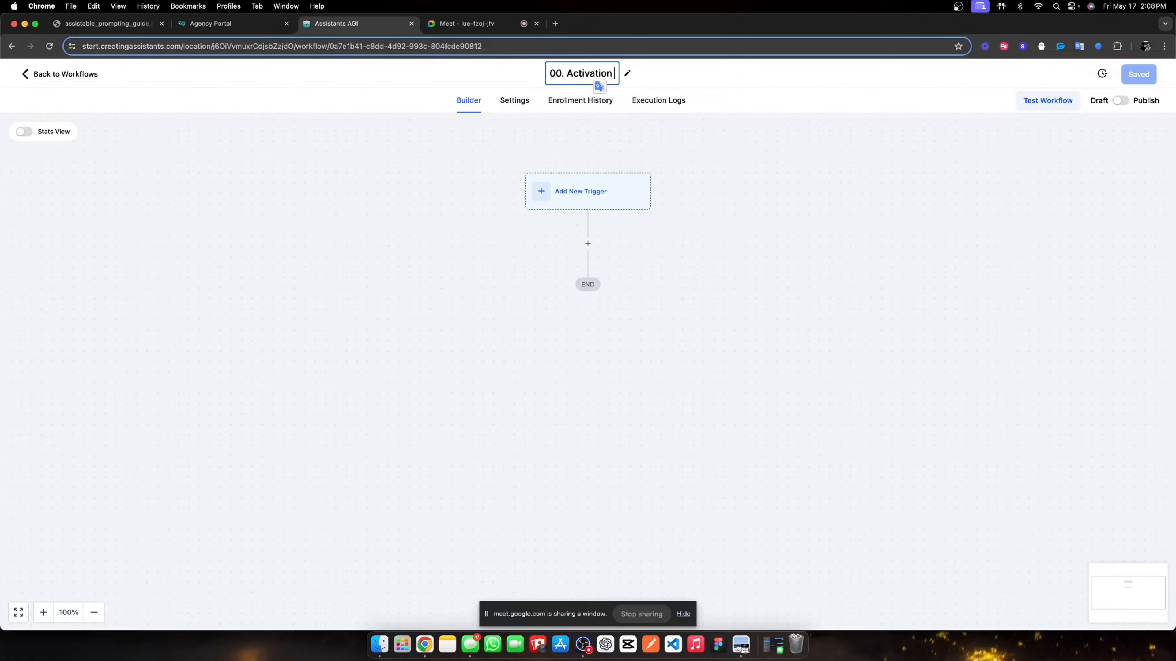
pyautogui.write('Workflow')
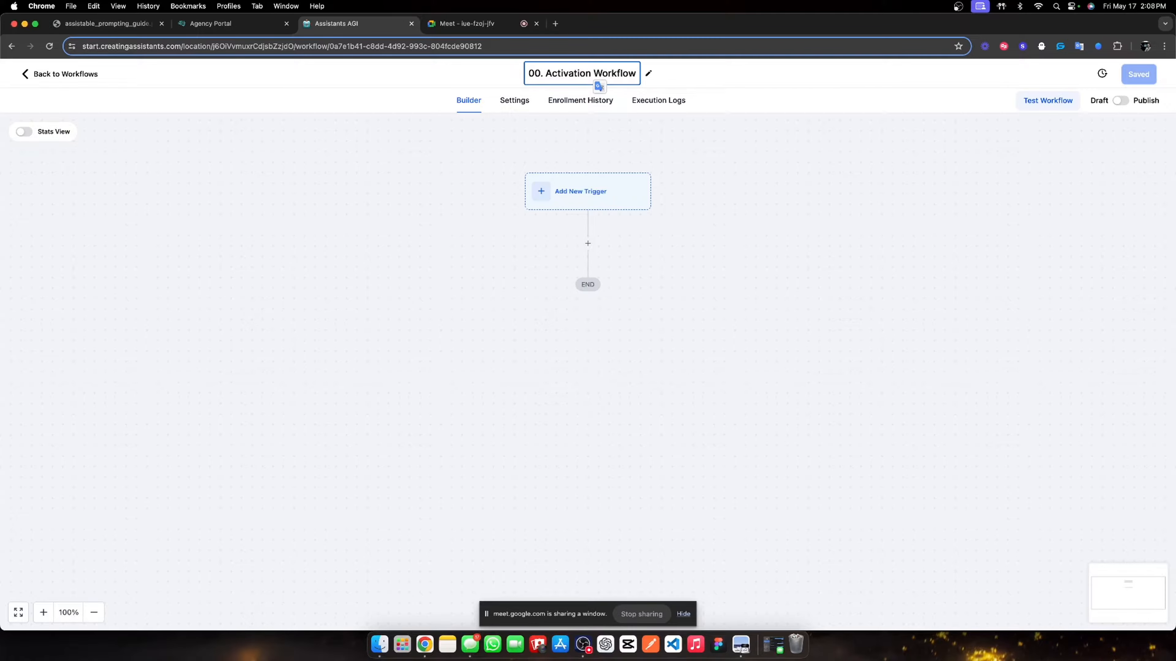
pyautogui.press('Return')
pyautogui.click(1141, 74)
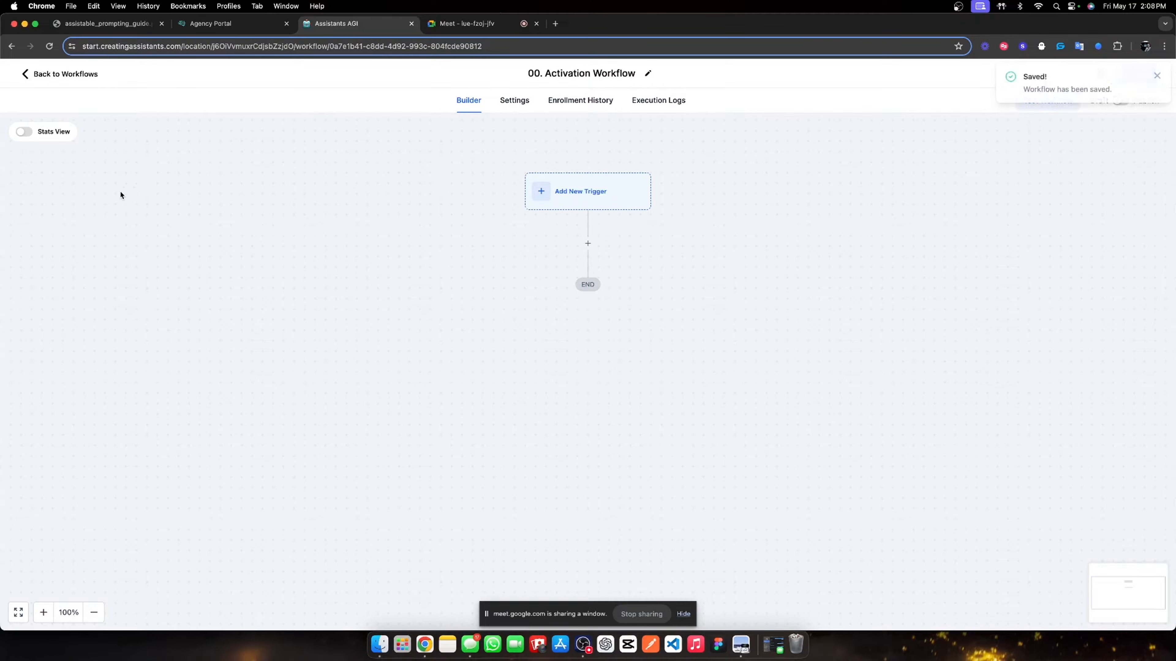
pyautogui.click(94, 75)
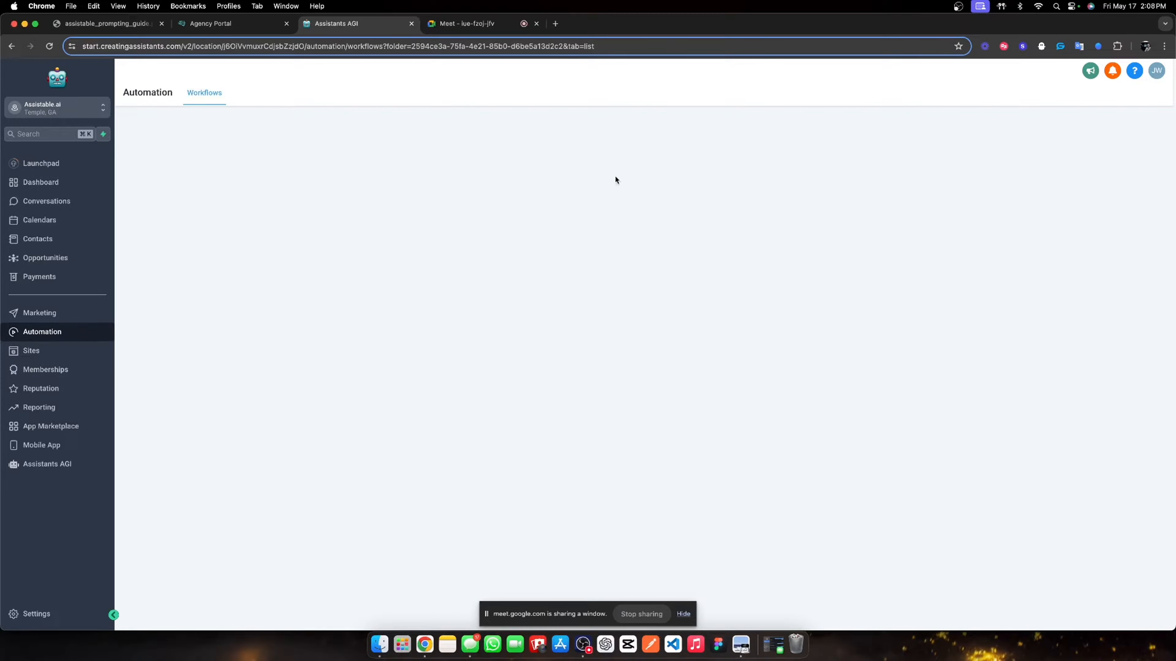
# - Create and save a second blank workflow named '01. Outbound call & switch'
pyautogui.click(937, 133)
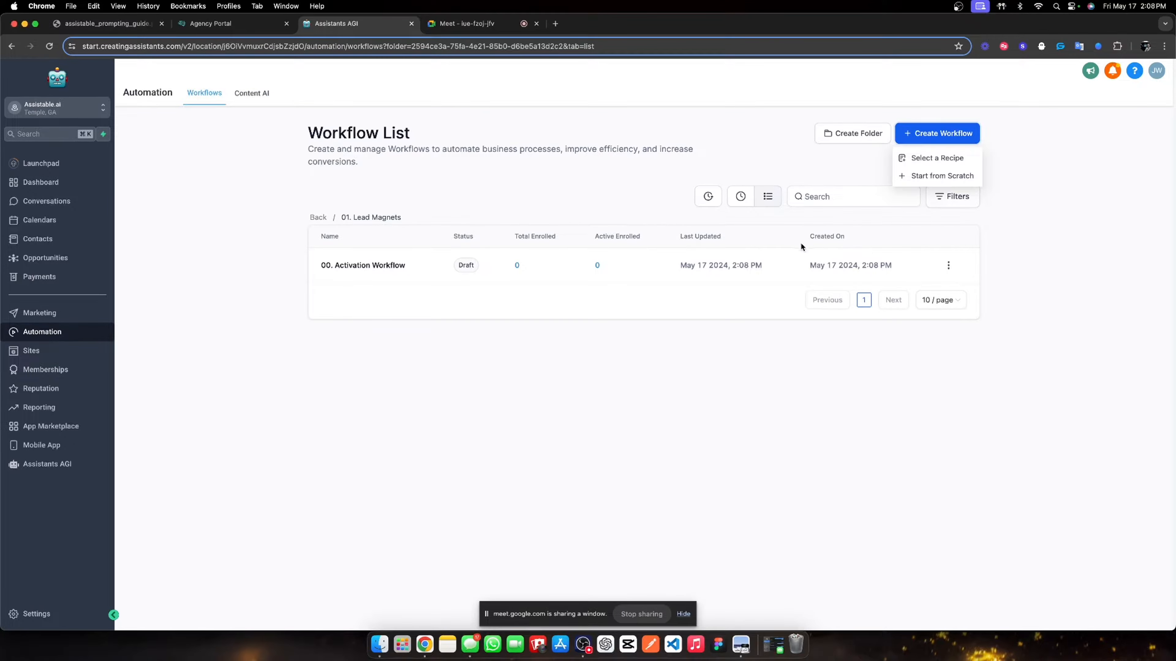
pyautogui.click(925, 177)
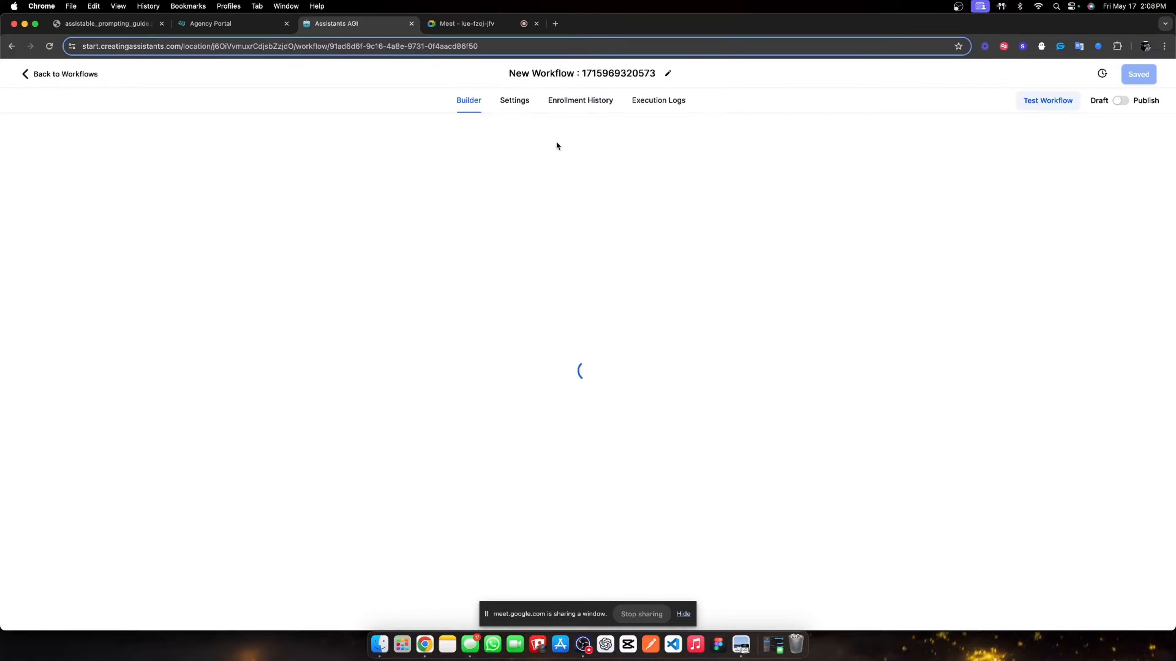
pyautogui.click(585, 76)
pyautogui.write('01')
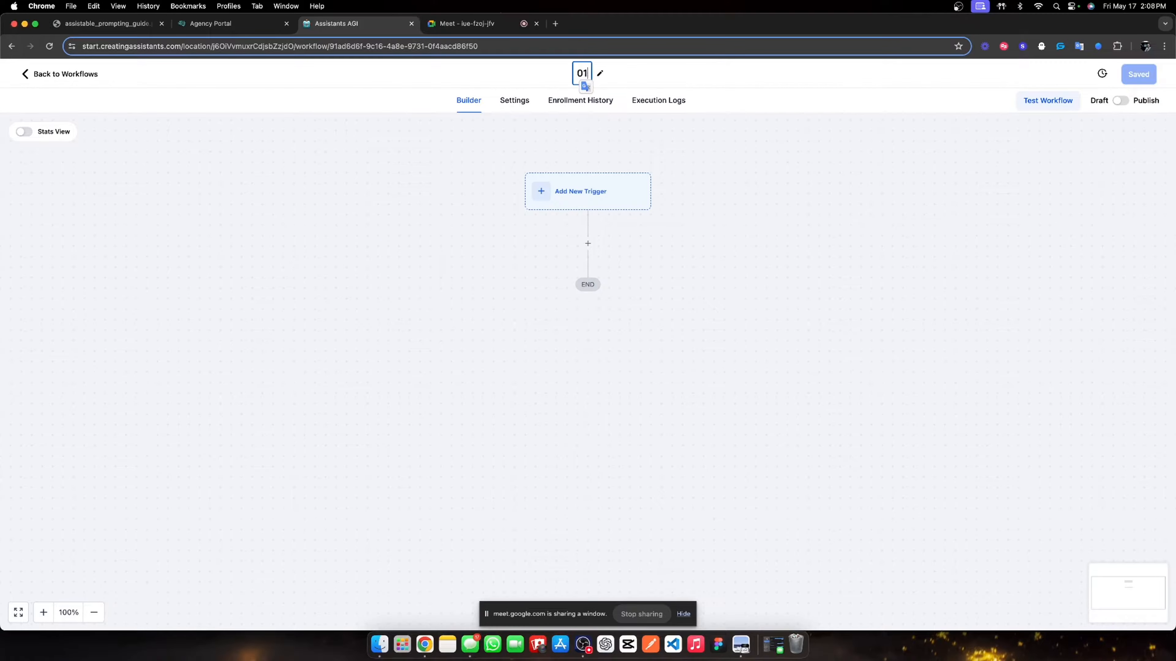
pyautogui.write('. Outbound')
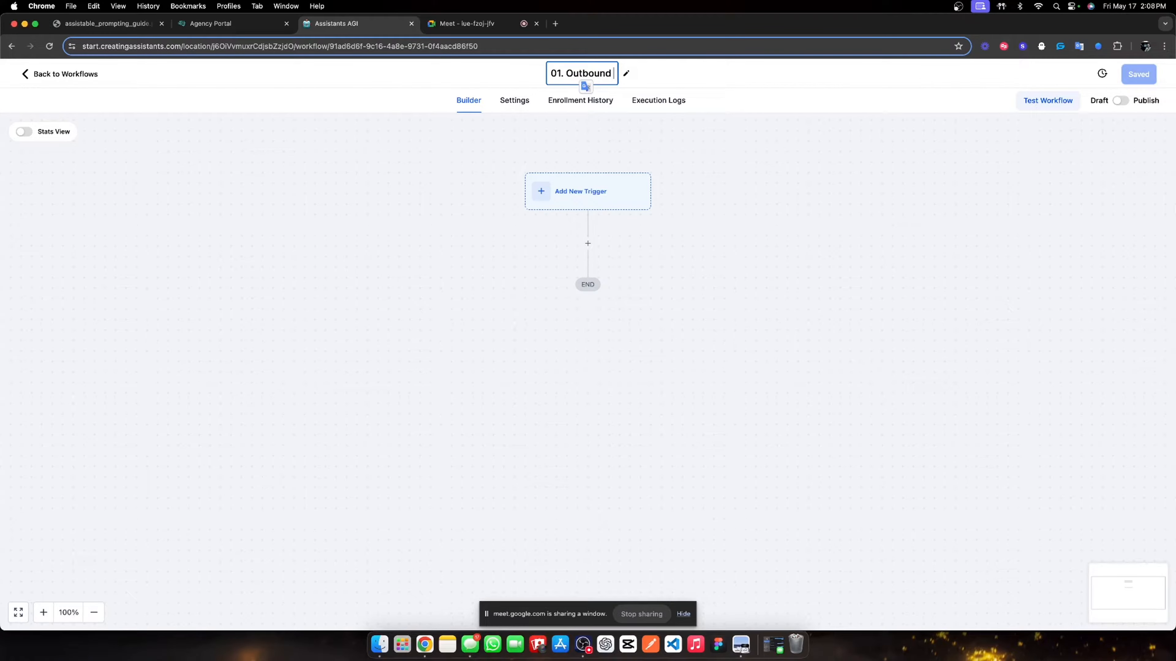
pyautogui.write(' call & switch')
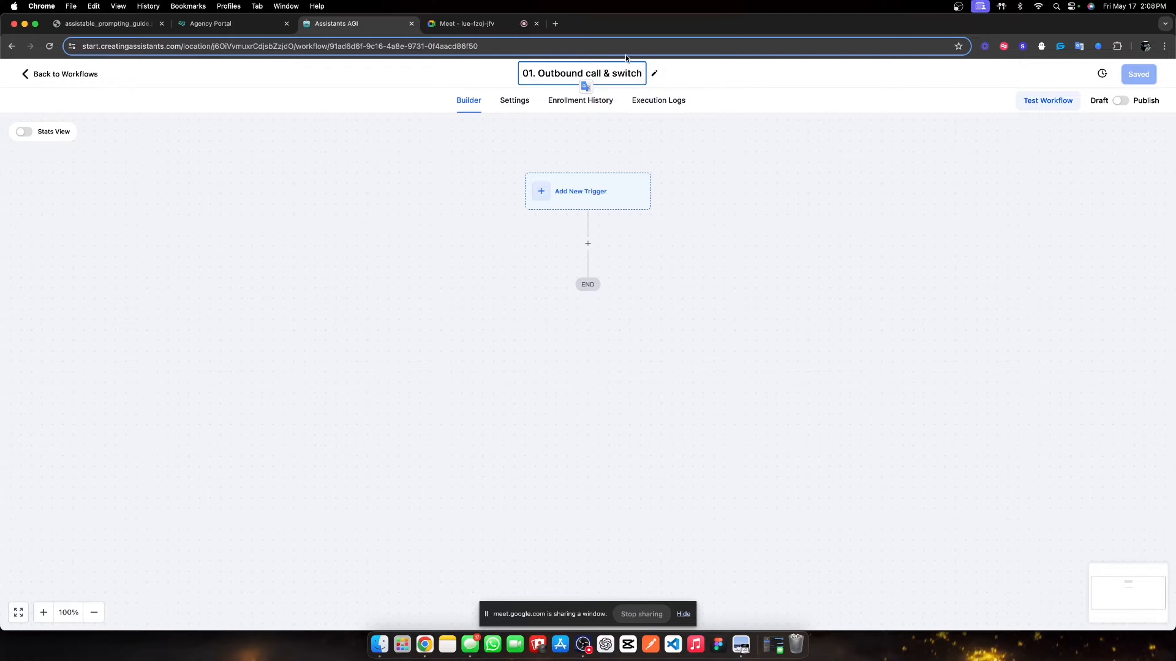
pyautogui.click(796, 218)
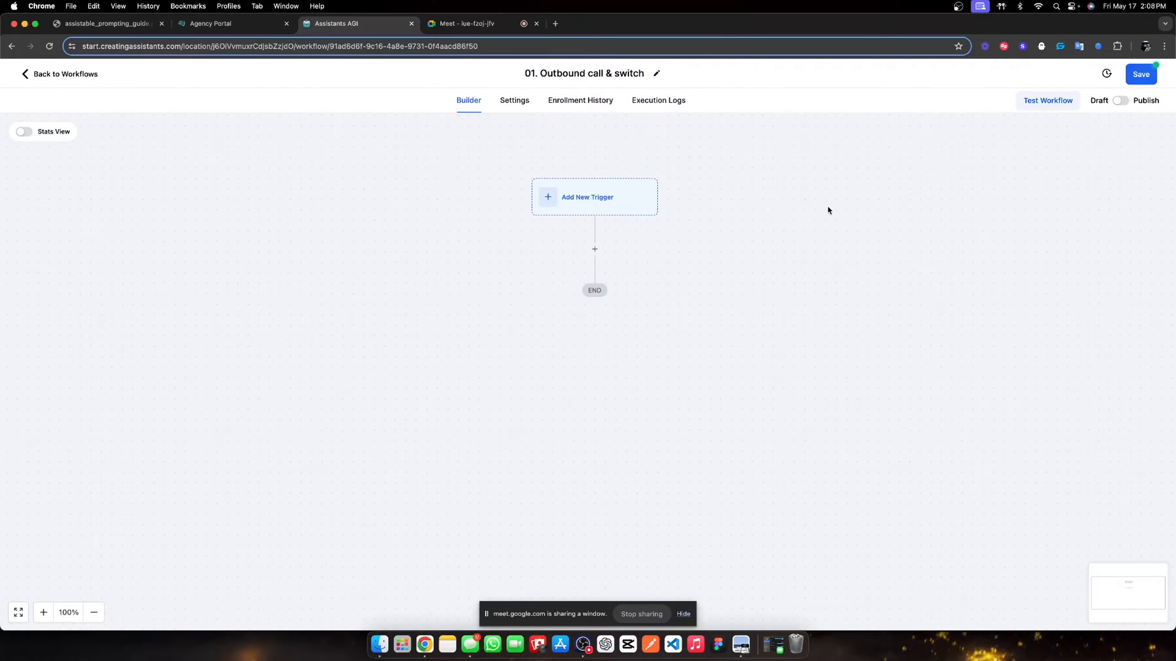
pyautogui.click(1144, 69)
pyautogui.click(33, 76)
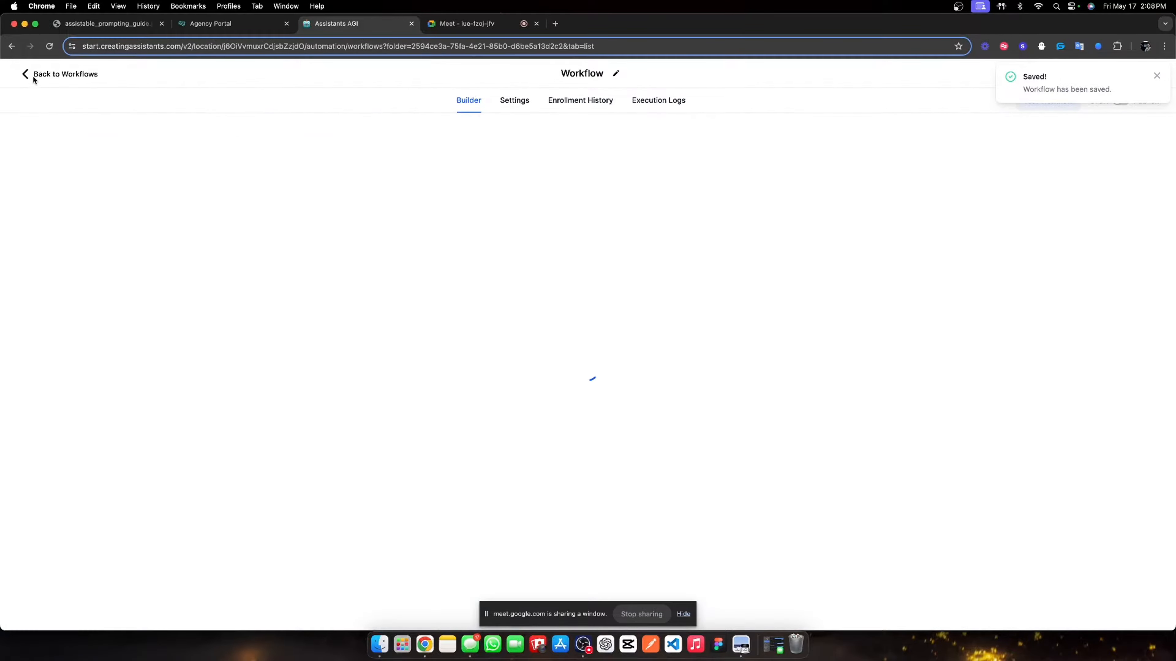
# - Create and save a third blank workflow named '02. Post-cal webhook', then copy the workflow list's URL
pyautogui.click(935, 134)
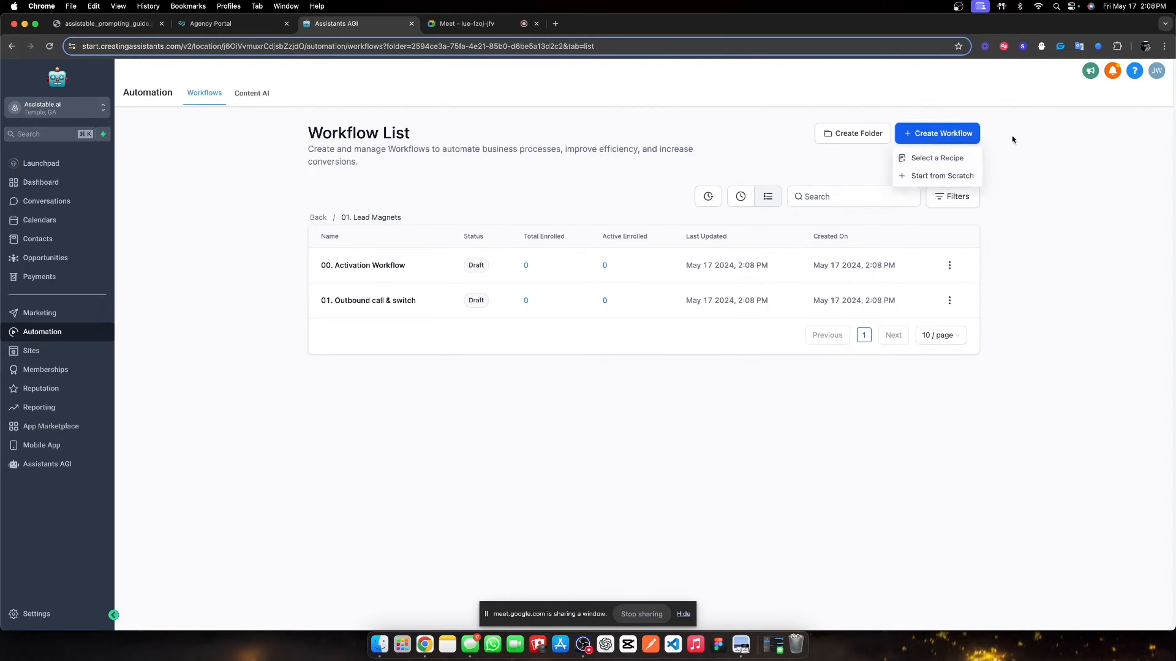
pyautogui.click(935, 175)
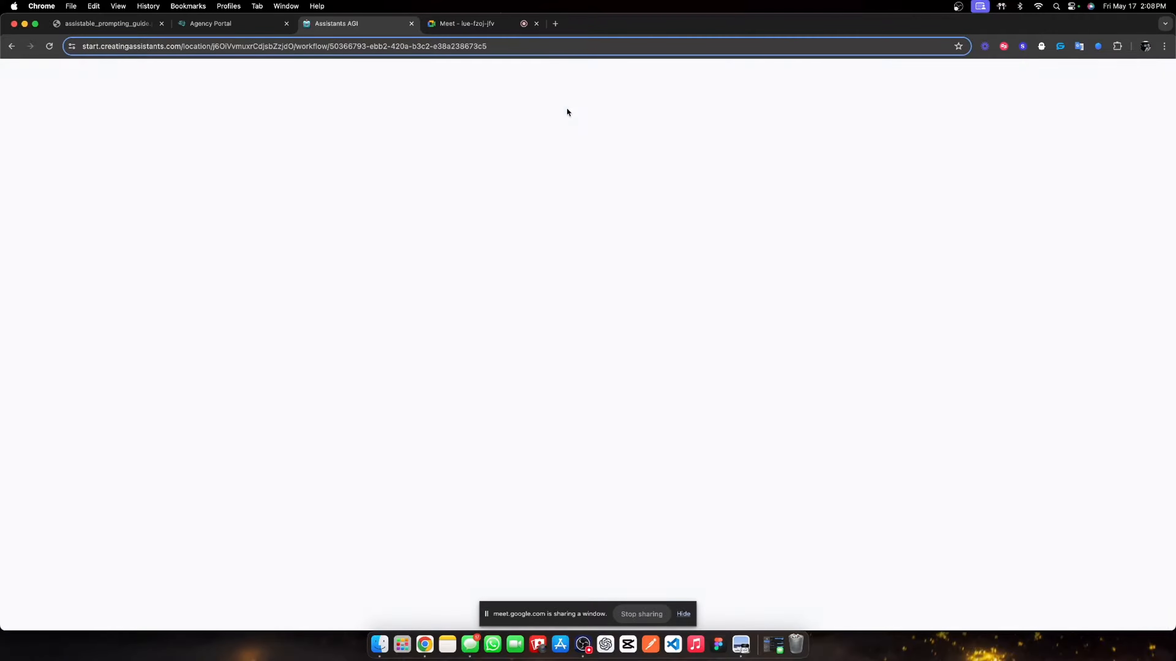
pyautogui.tripleClick(591, 81)
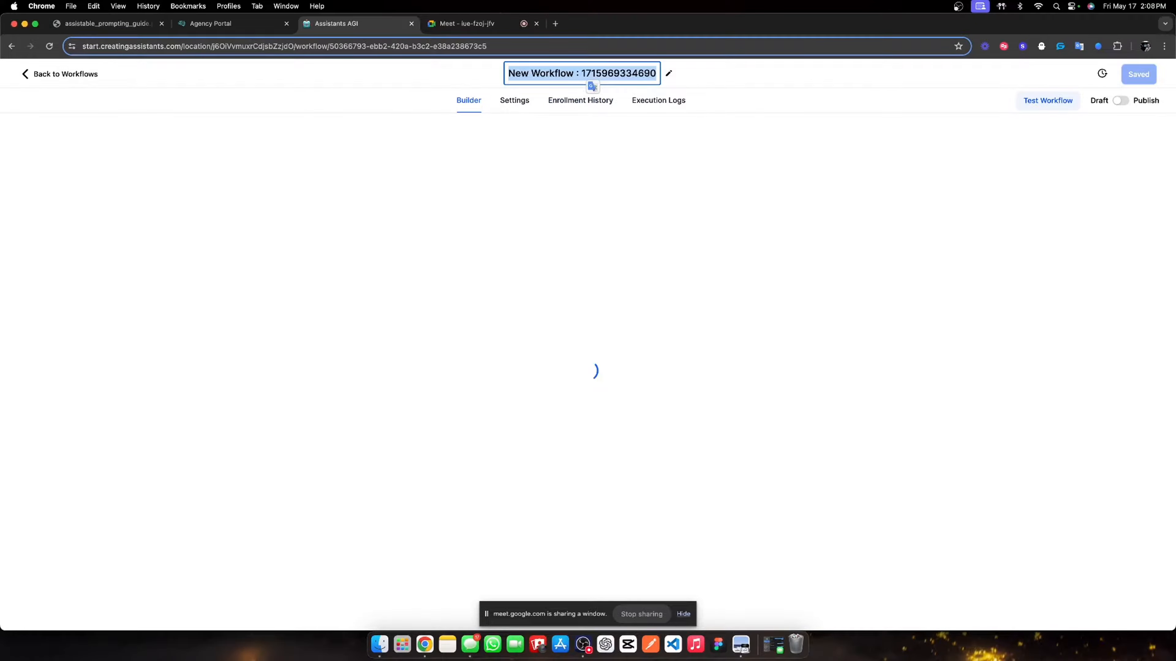
pyautogui.write('02.')
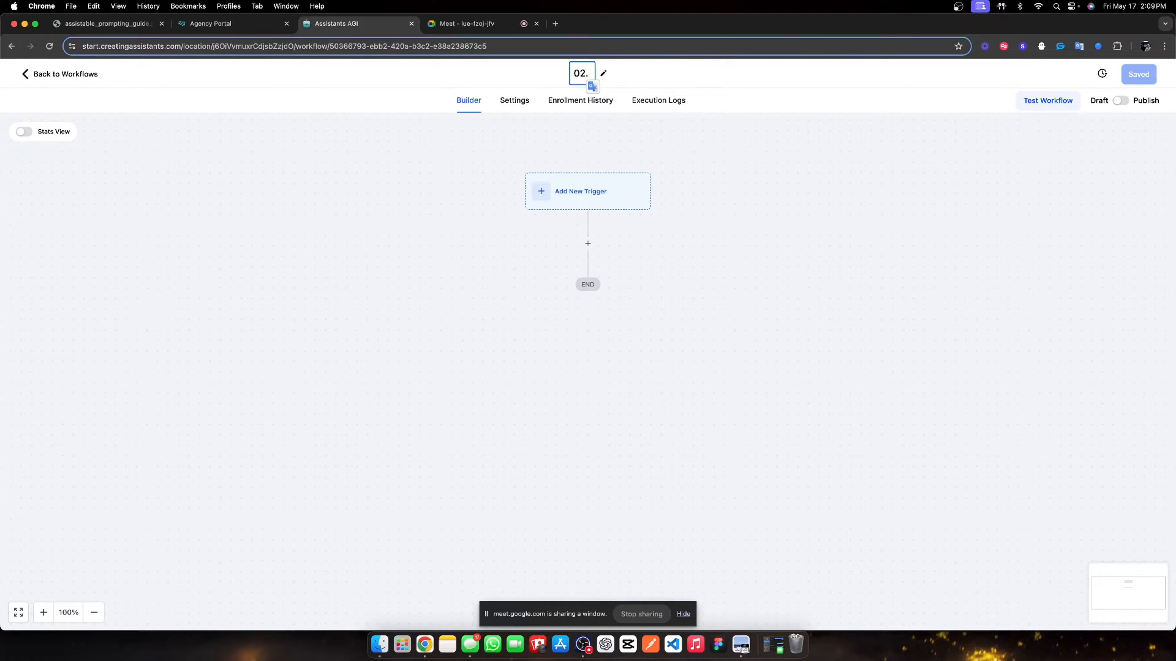
pyautogui.write('Post-cal webhook')
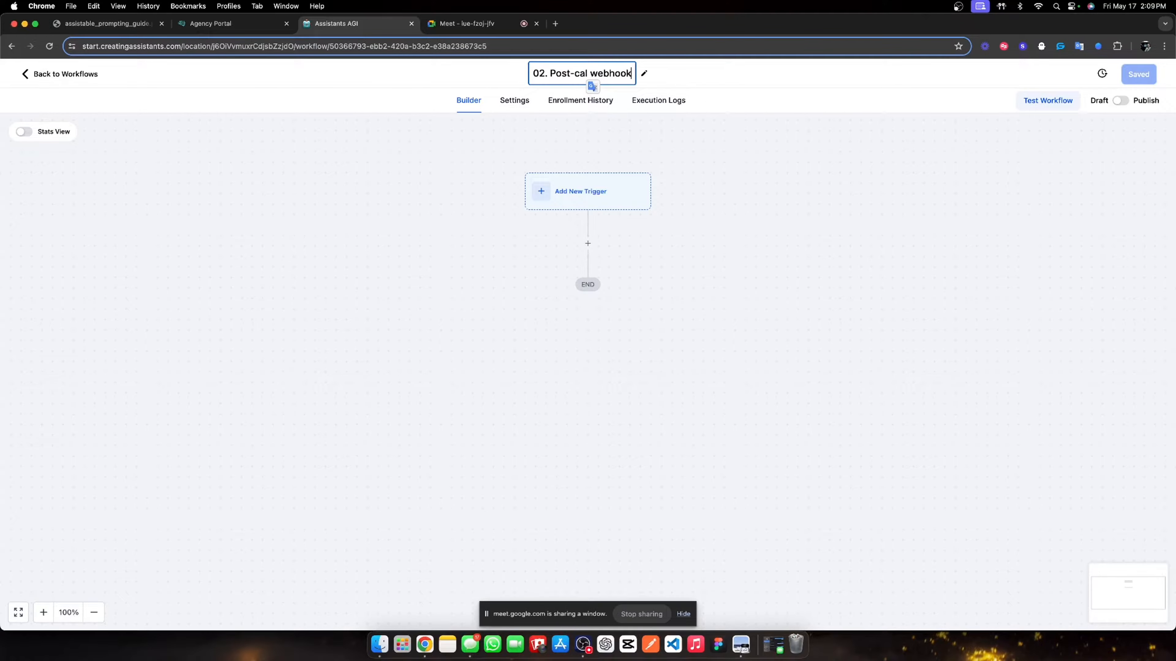
pyautogui.click(897, 204)
pyautogui.click(1133, 80)
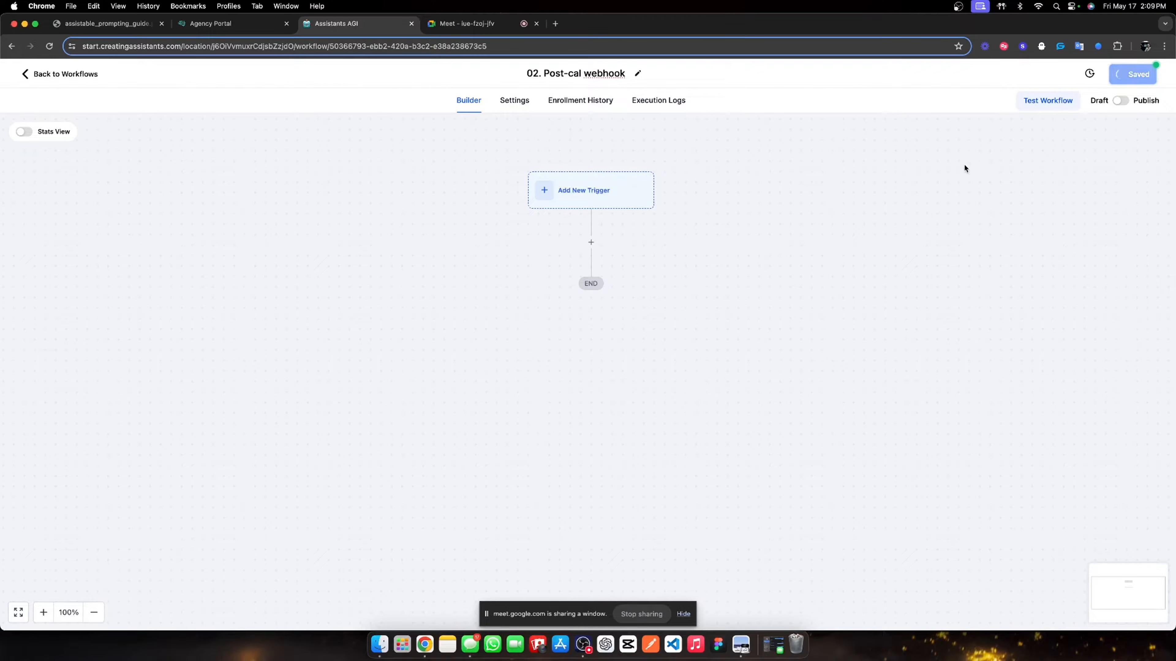
pyautogui.click(1157, 76)
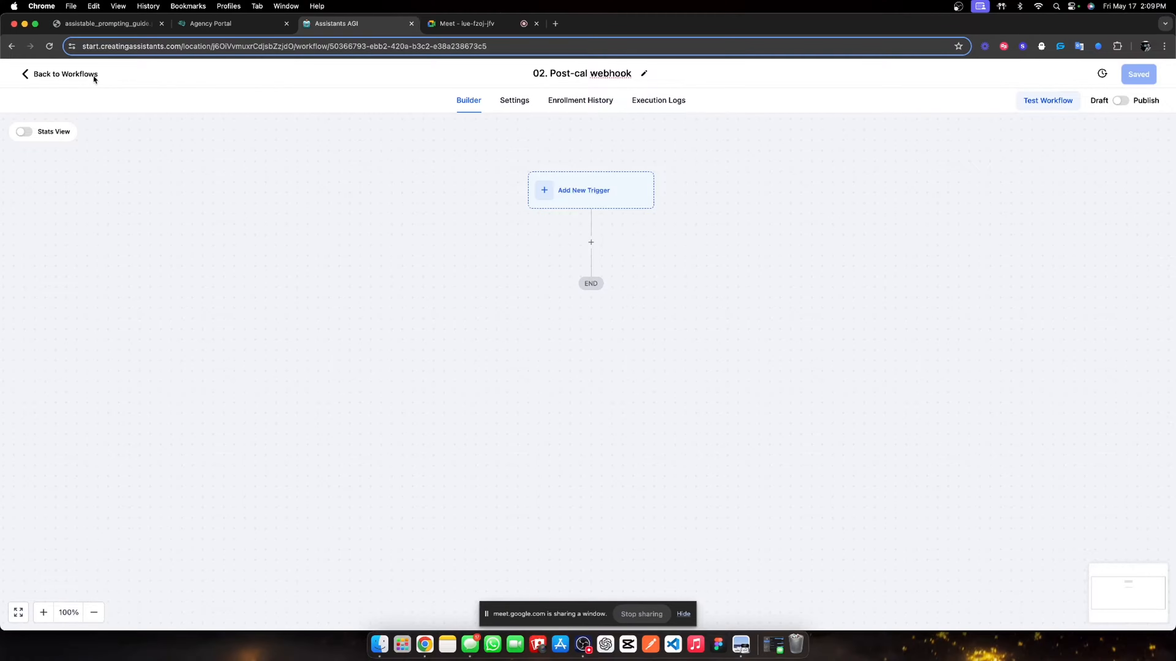
pyautogui.click(93, 76)
pyautogui.click(306, 46)
pyautogui.press('super+c')
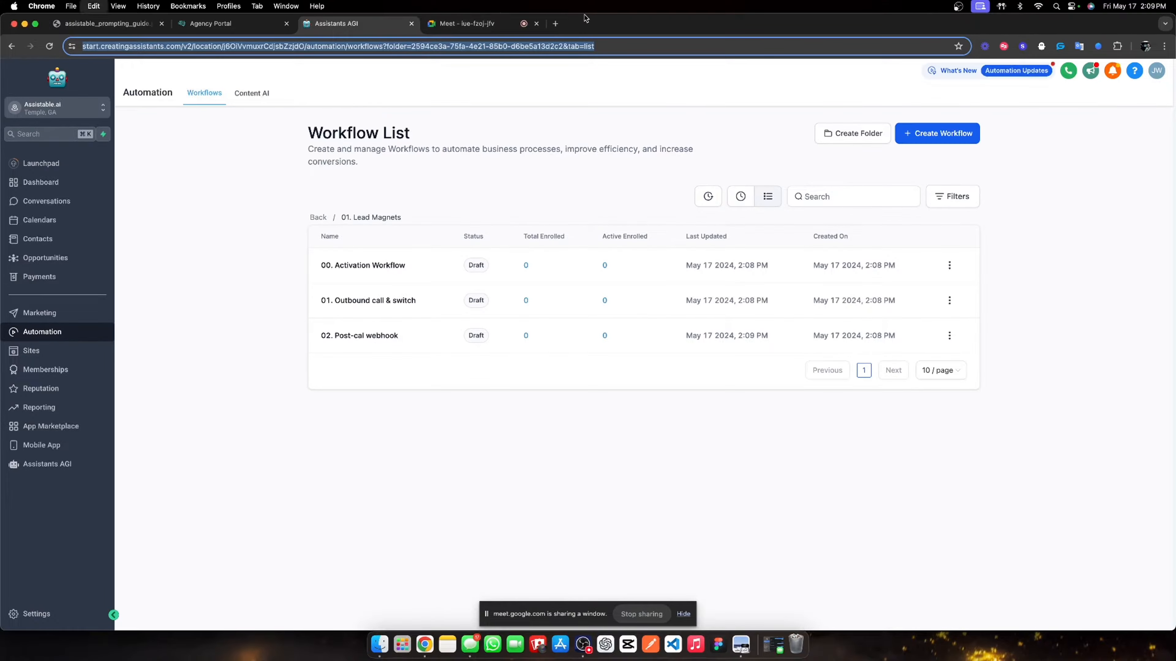
# - Open the copied workflow list URL in a new browser tab placed beside the original
pyautogui.click(555, 23)
pyautogui.press('super+v')
pyautogui.press('Return')
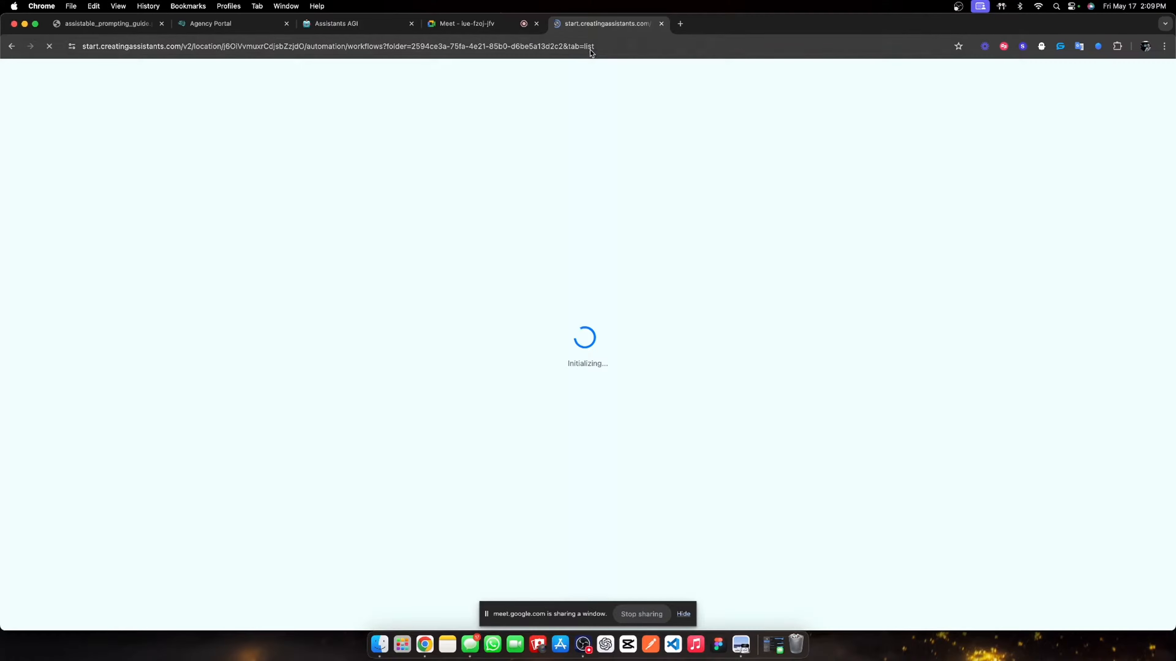
pyautogui.moveTo(591, 25); pyautogui.dragTo(354, 28)
pyautogui.click(468, 26)
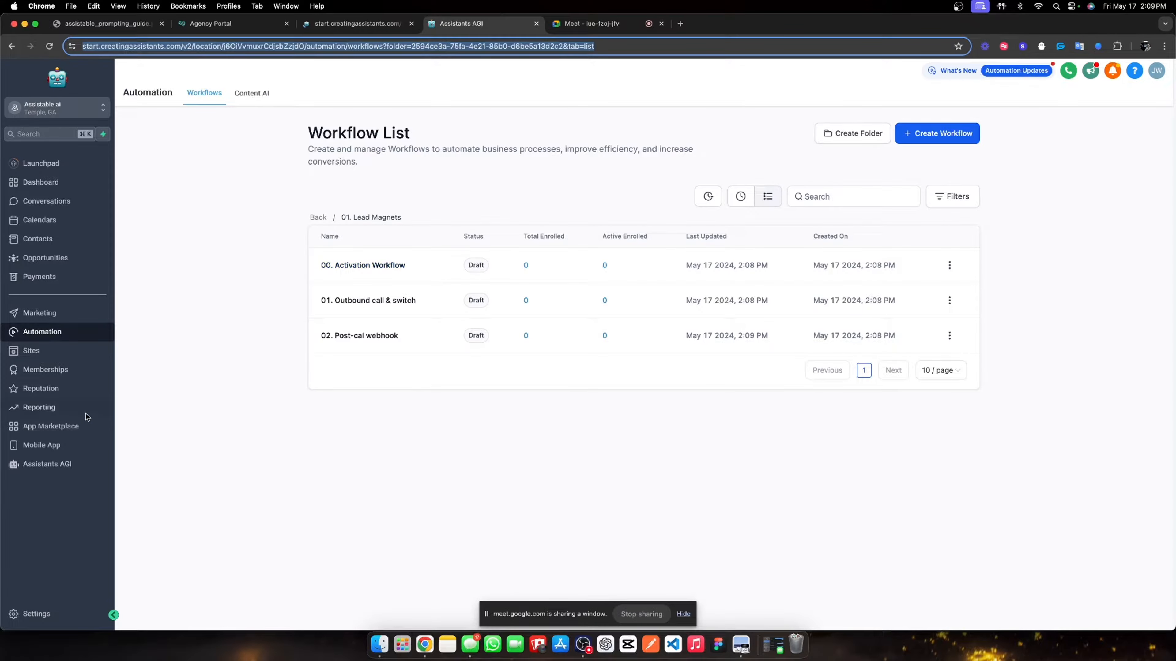
# - Navigate through Automation into 01. Lead Magnets and open 00. Activation Workflow
pyautogui.click(74, 464)
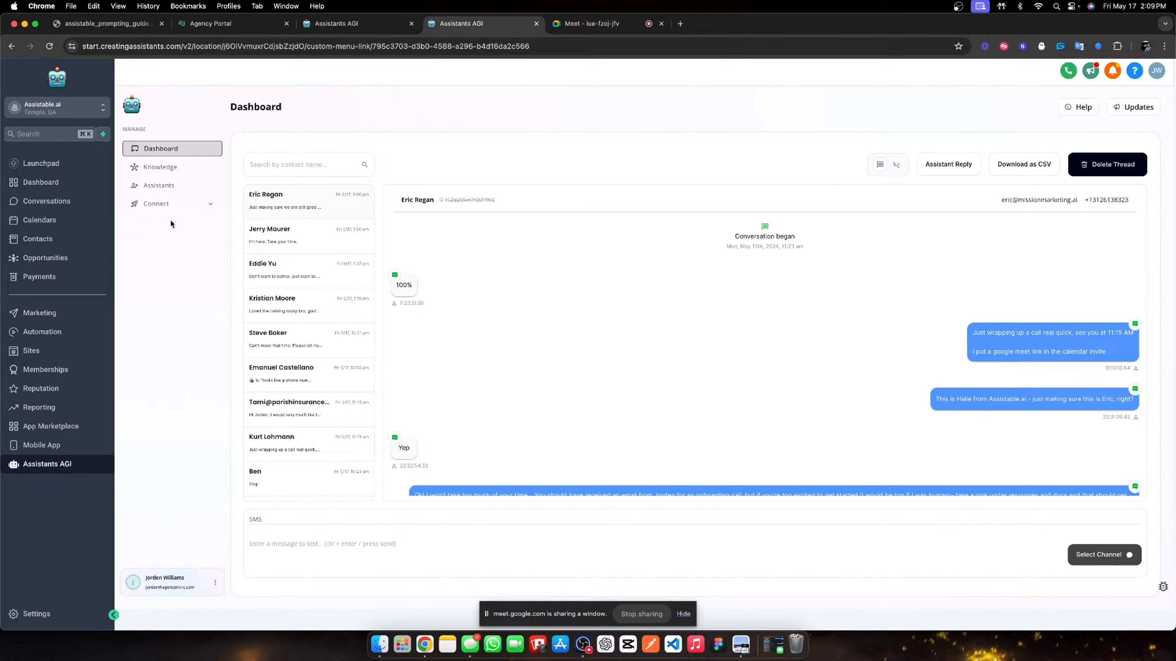
pyautogui.click(174, 185)
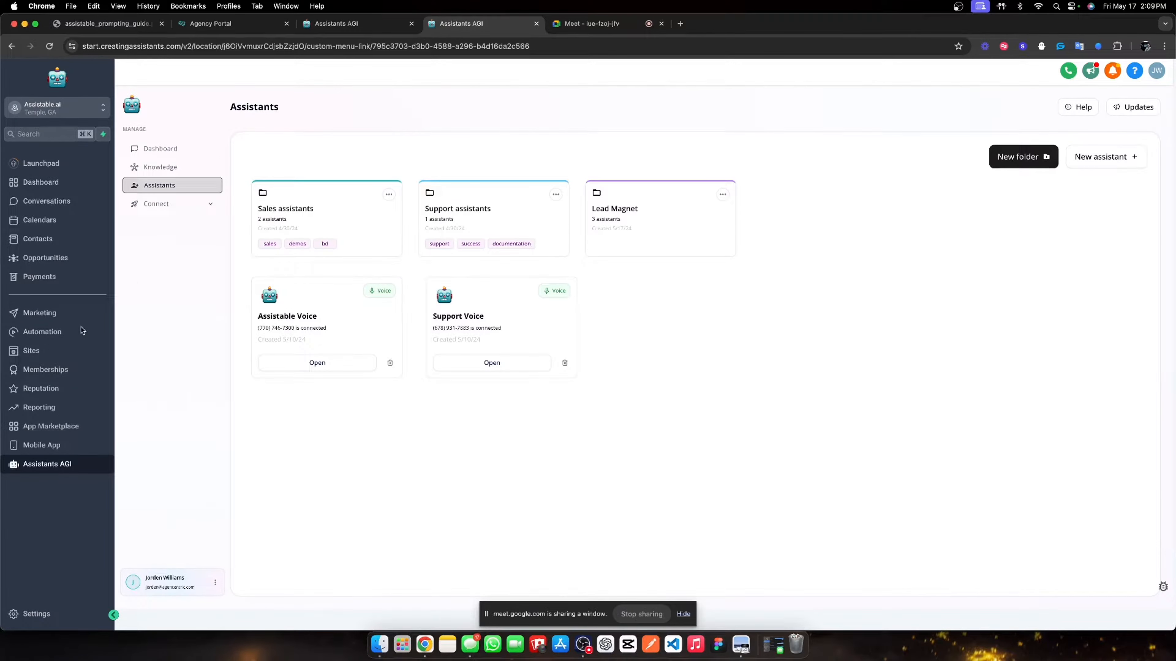
pyautogui.click(59, 337)
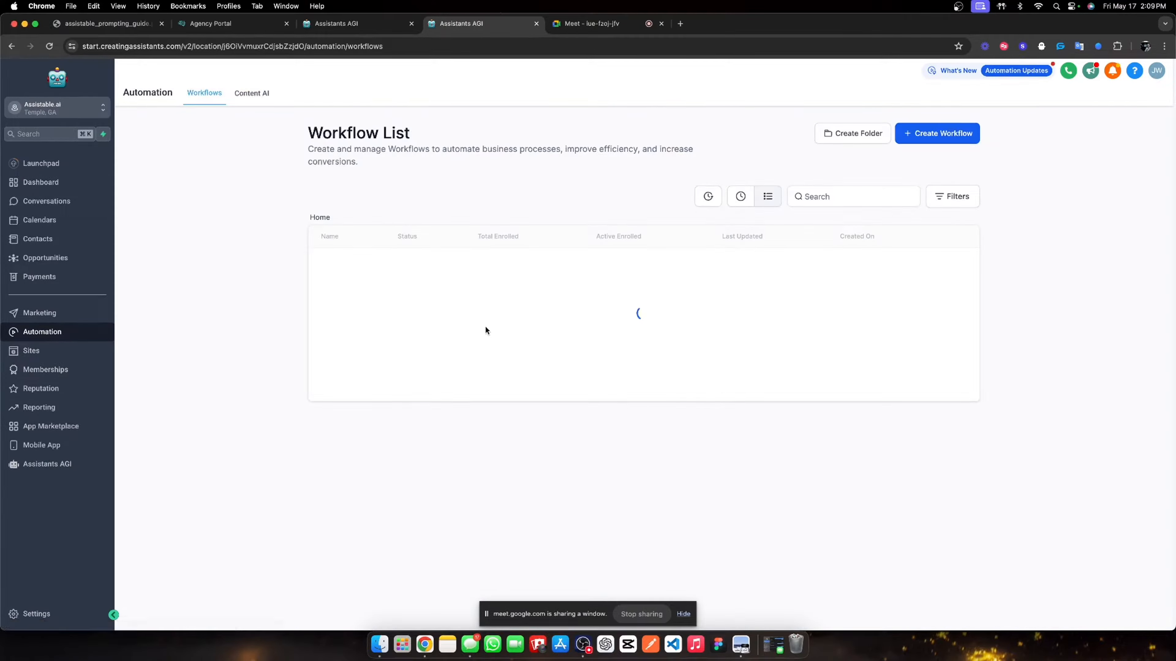
pyautogui.click(364, 309)
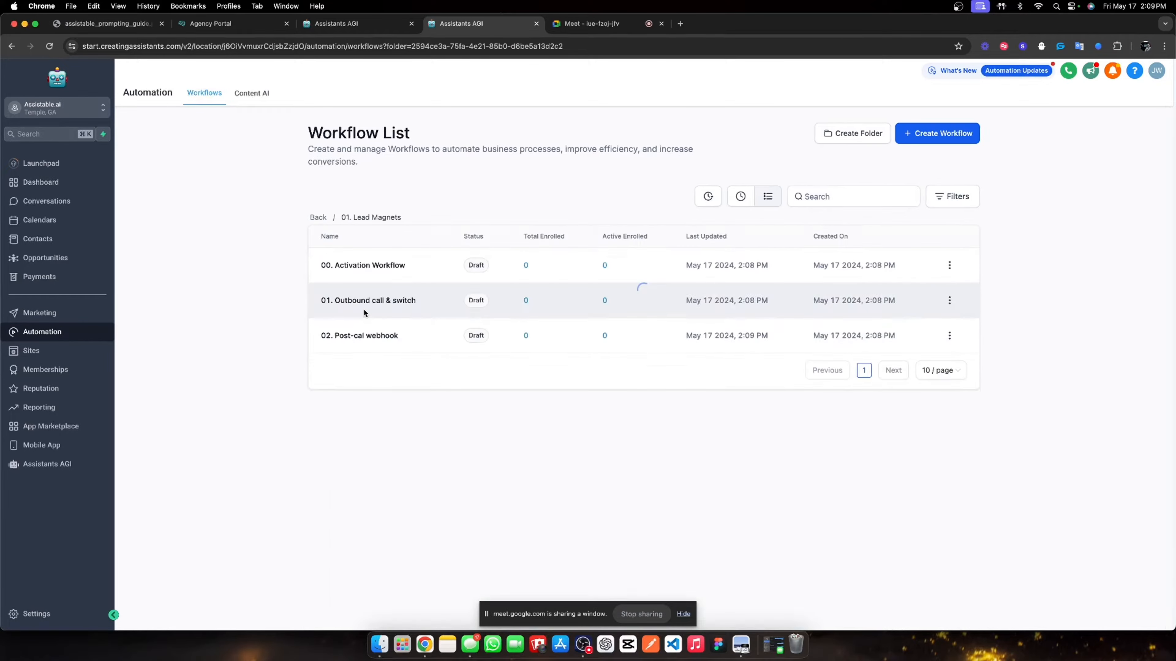
pyautogui.click(367, 264)
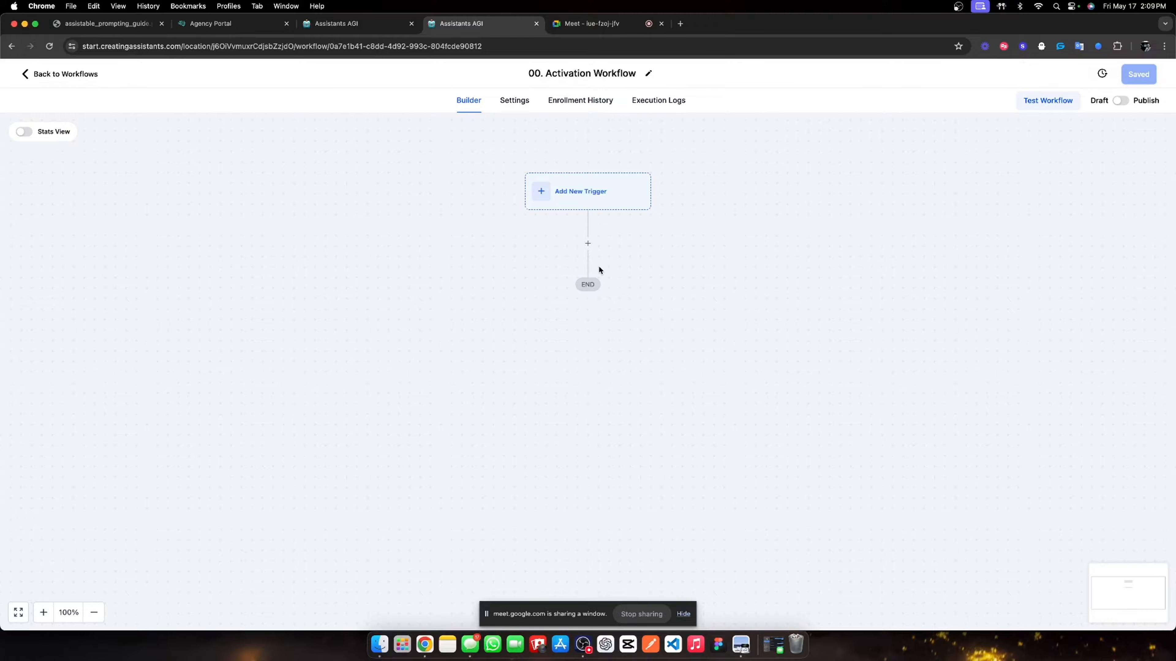
# - Add an Add Contact Tag step named 'Attribution reporting' that applies a new 'lead magnet' tag
pyautogui.click(588, 243)
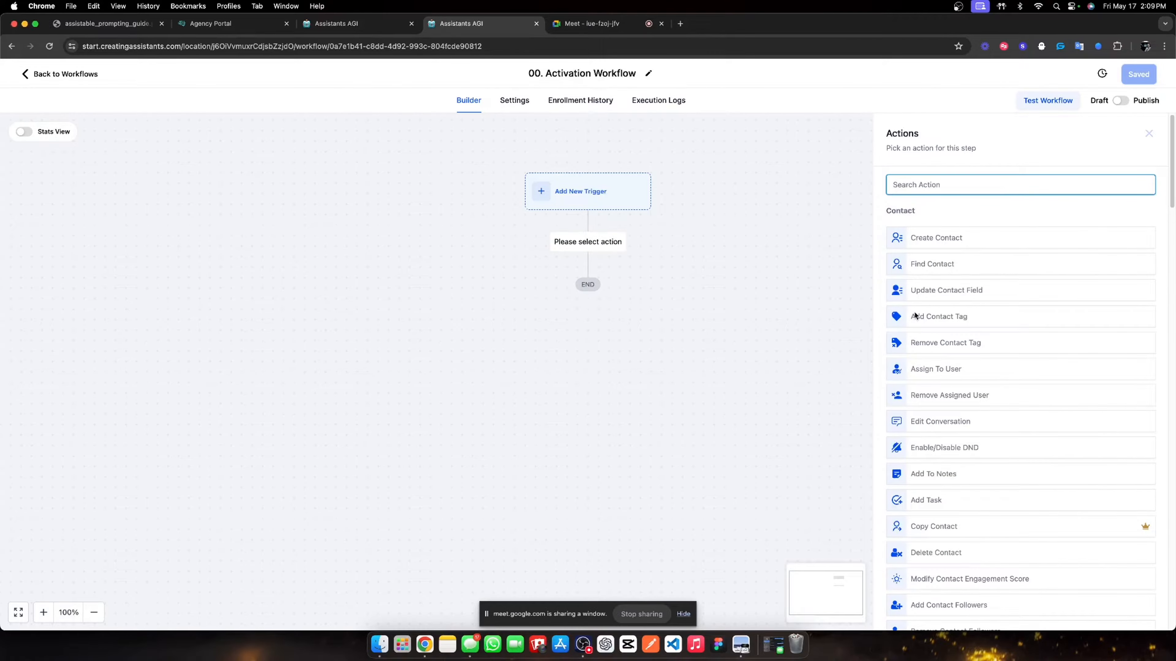
pyautogui.write('tag')
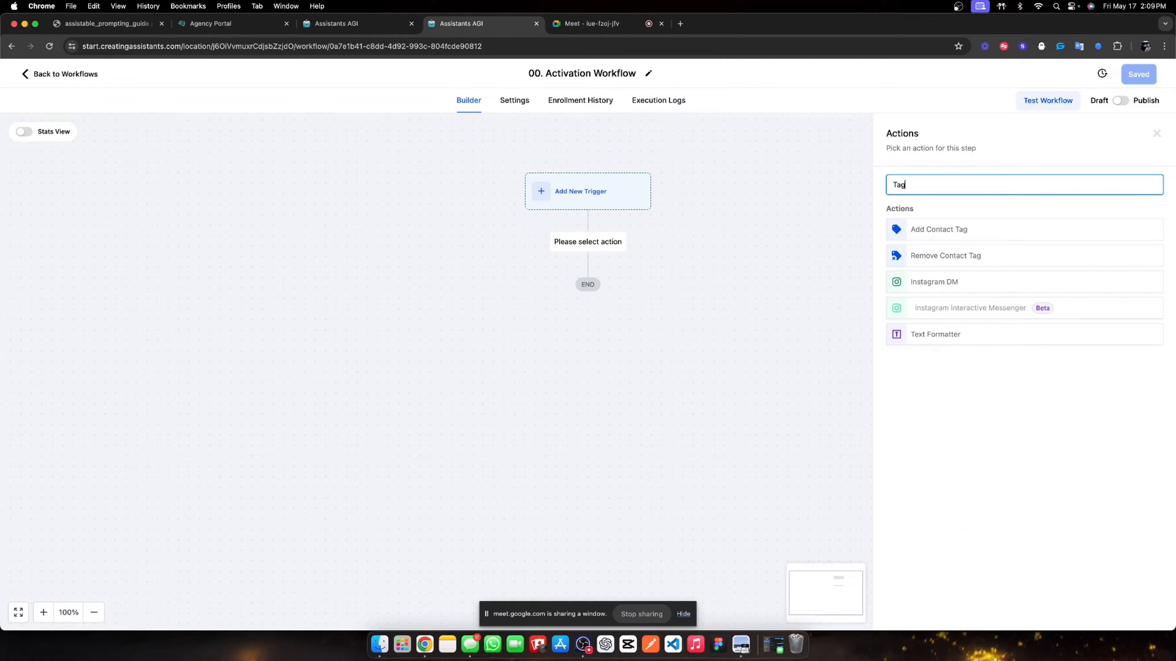
pyautogui.click(953, 227)
pyautogui.click(918, 256)
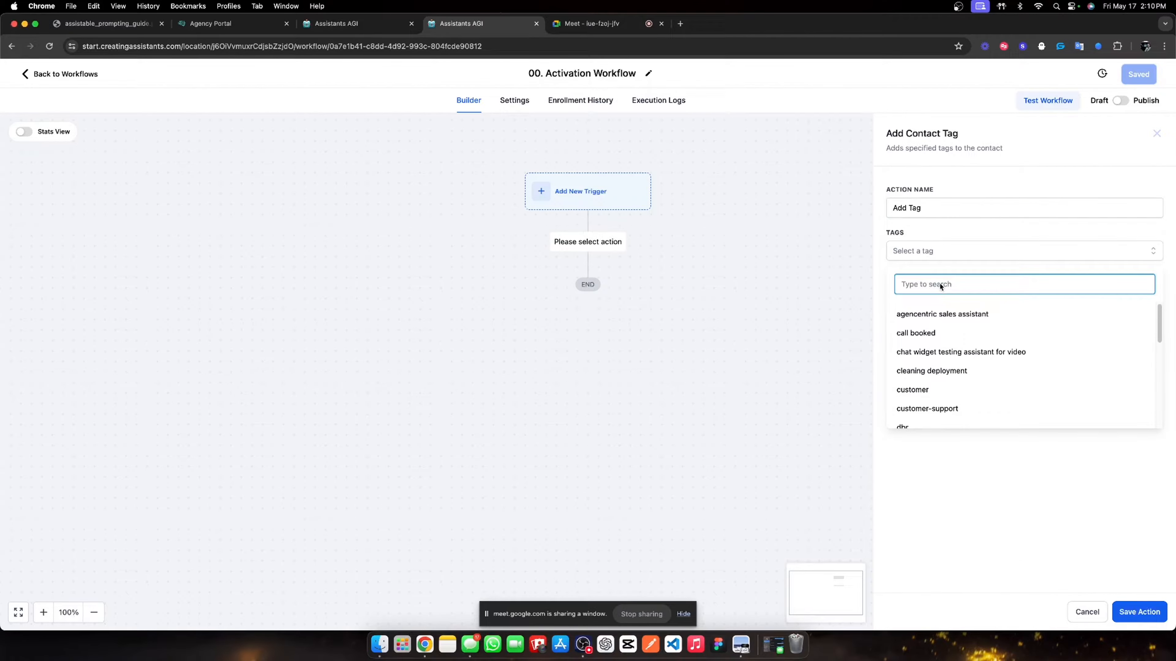
pyautogui.write('lead magenet')
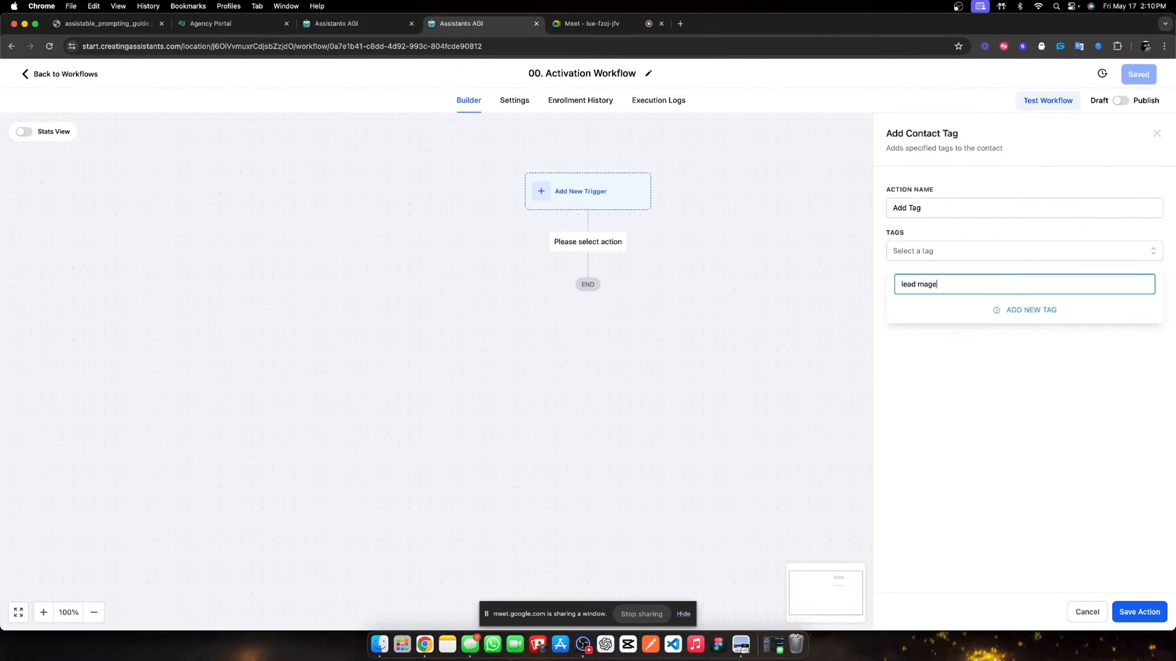
pyautogui.press('BackSpace')
pyautogui.press('BackSpace')
pyautogui.press('BackSpace')
pyautogui.write('ne')
pyautogui.click(1001, 310)
pyautogui.doubleClick(930, 213)
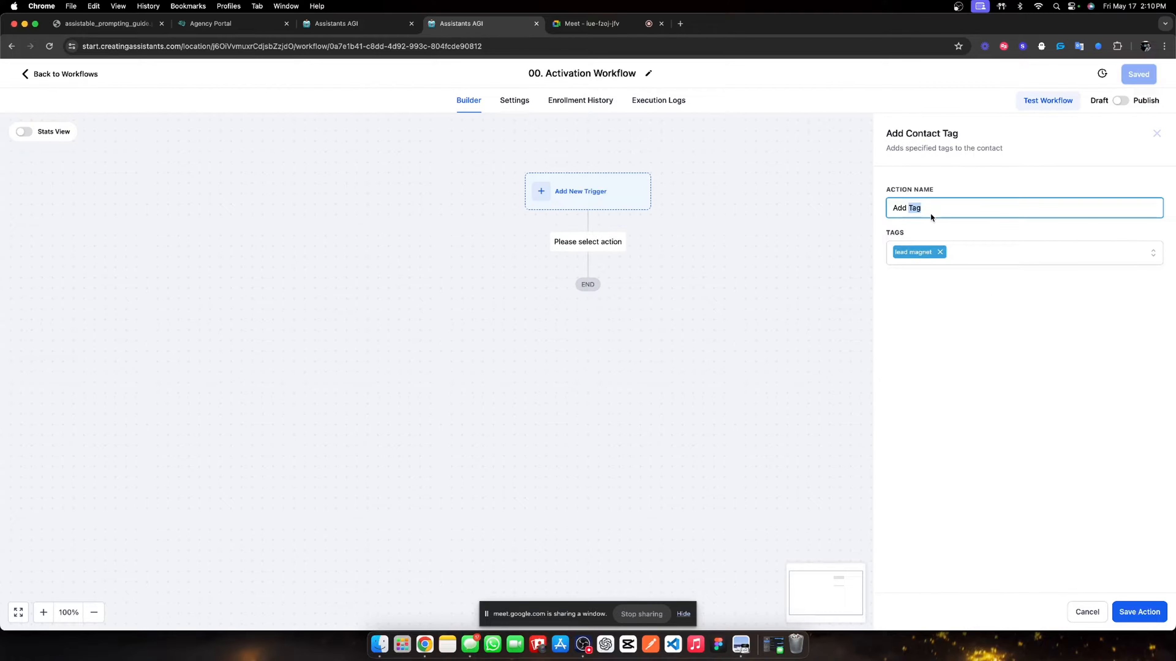
pyautogui.press('BackSpace')
pyautogui.press('BackSpace')
pyautogui.press('BackSpace')
pyautogui.press('BackSpace')
pyautogui.press('BackSpace')
pyautogui.write('Attribution reporting')
pyautogui.click(1140, 612)
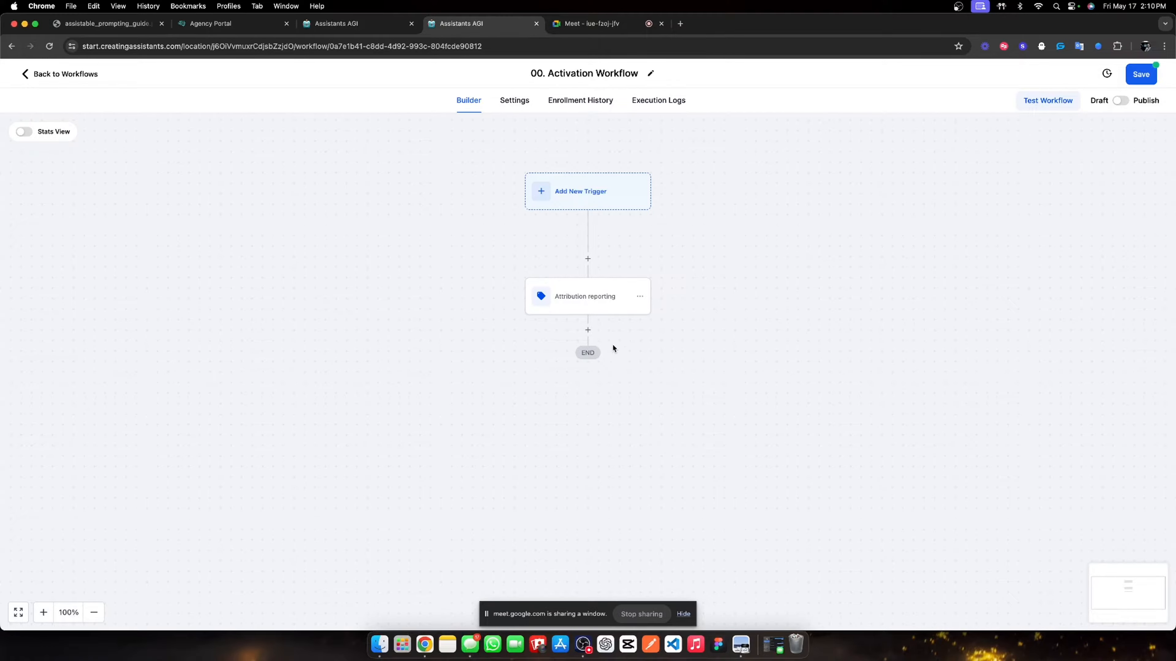
pyautogui.click(587, 330)
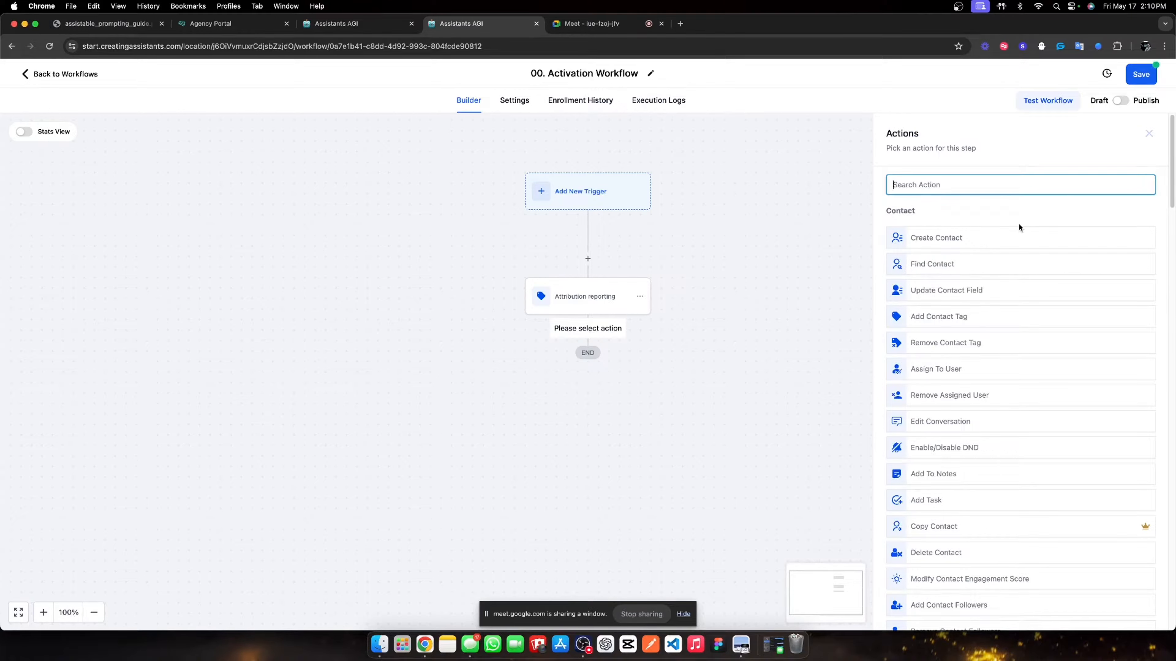
# - Add a Create Or Update Opportunity action in Assistant Pipeline at the Inbound Lead stage
pyautogui.write('opportu')
pyautogui.click(997, 256)
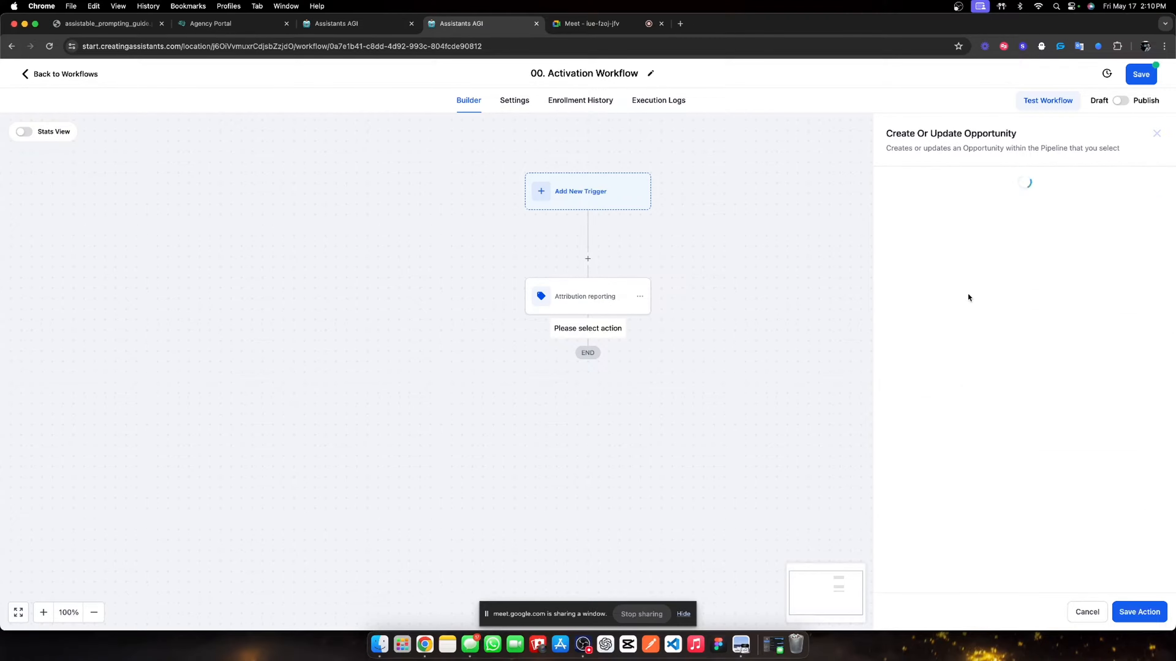
pyautogui.click(898, 253)
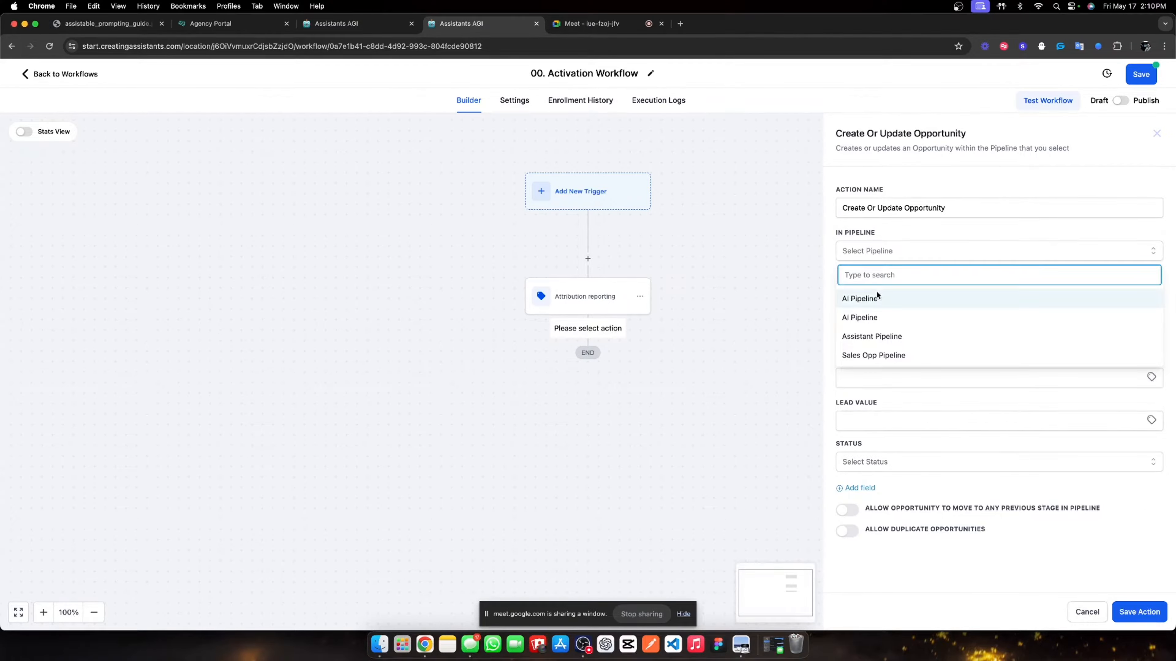
pyautogui.click(881, 336)
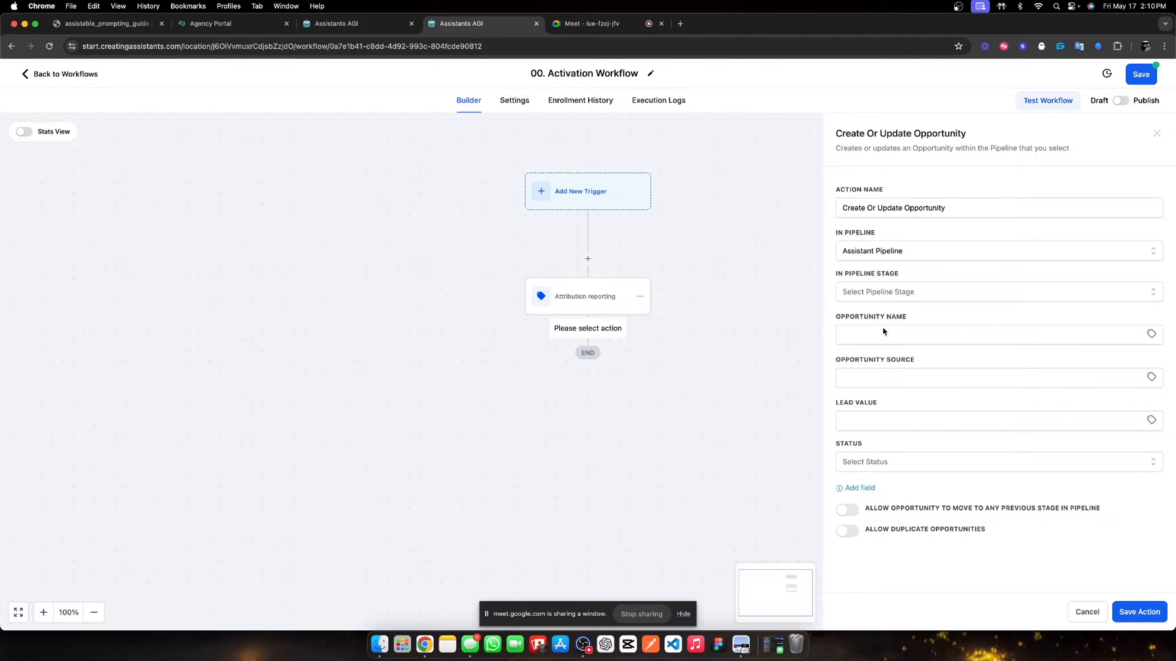
pyautogui.click(879, 292)
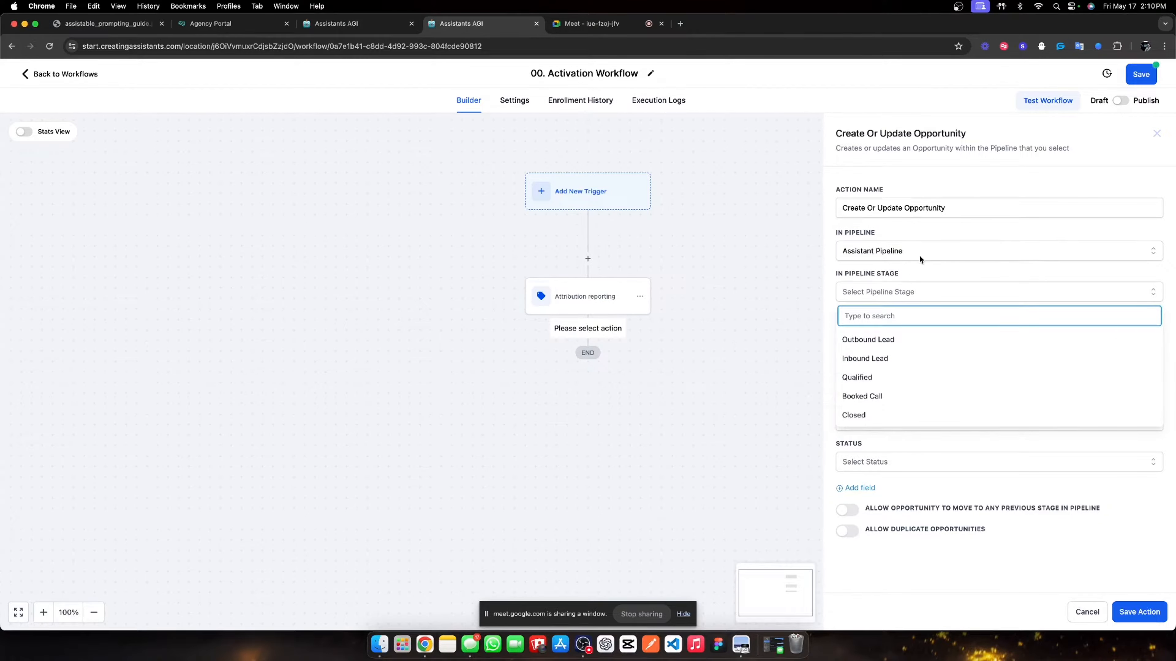
pyautogui.click(896, 360)
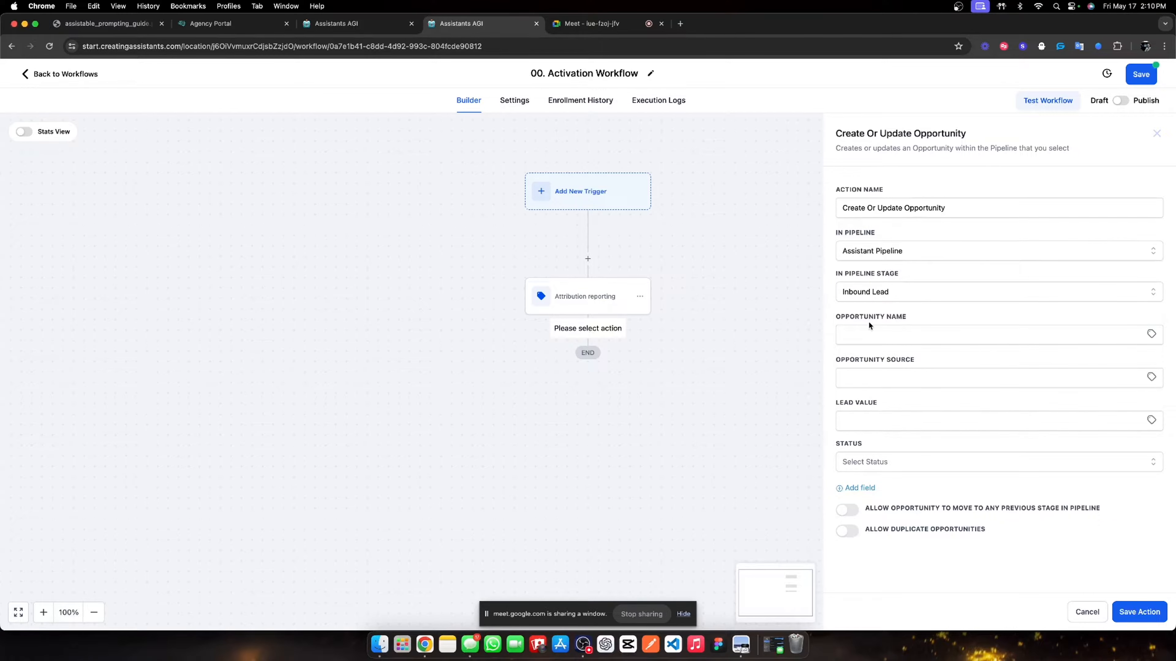
# - Name it 'Create opportunity', allow moving back stages, set status open, and save the workflow
pyautogui.tripleClick(944, 208)
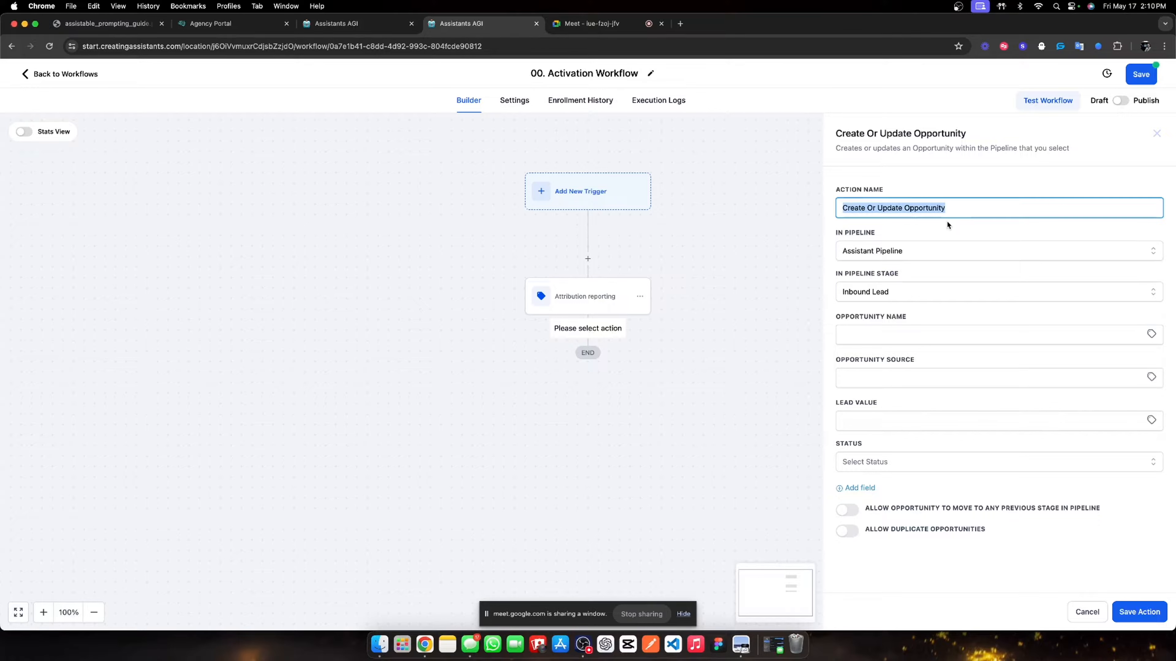
pyautogui.write('Create')
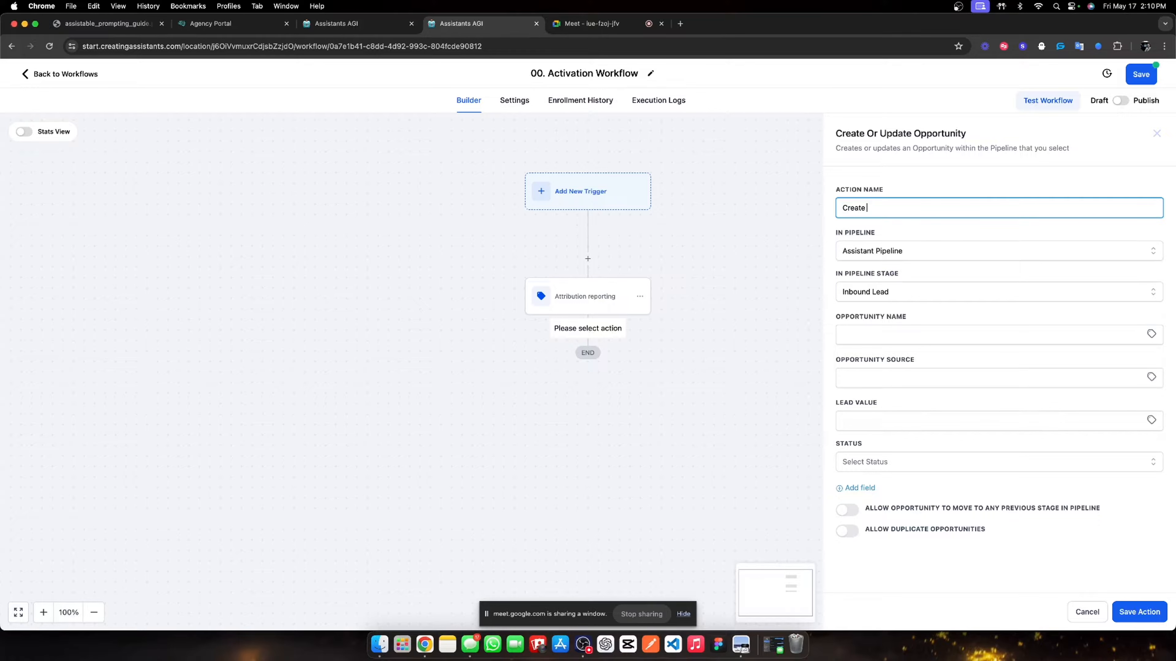
pyautogui.write(' opportunity')
pyautogui.click(1030, 241)
pyautogui.click(847, 511)
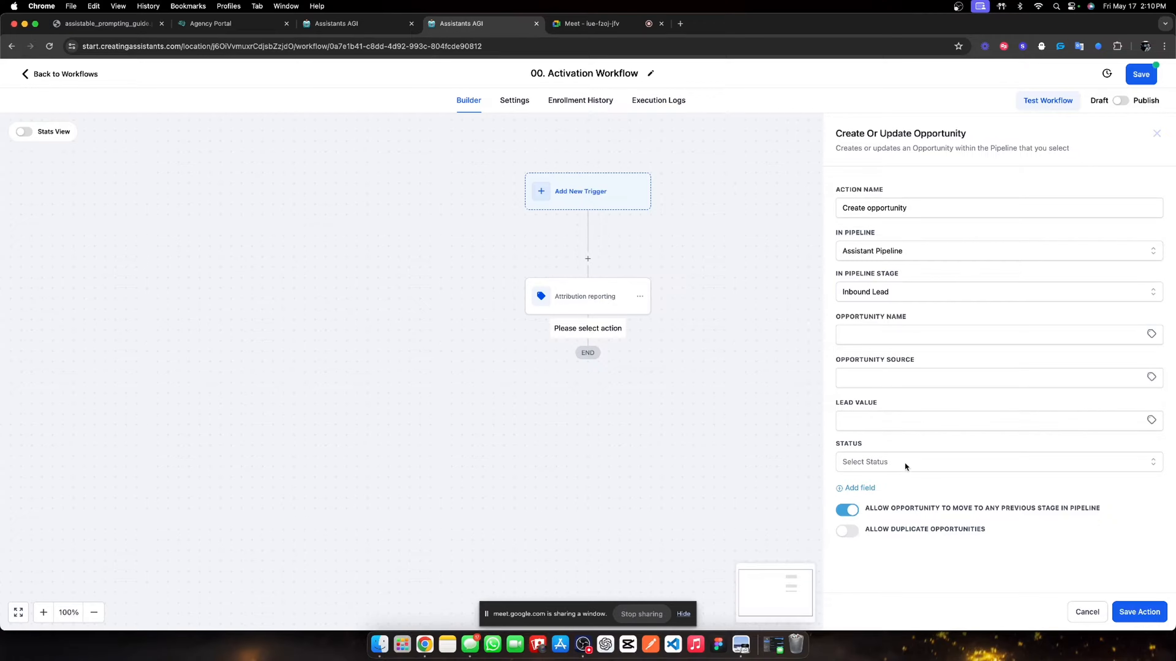
pyautogui.click(906, 461)
pyautogui.click(896, 486)
pyautogui.click(1133, 612)
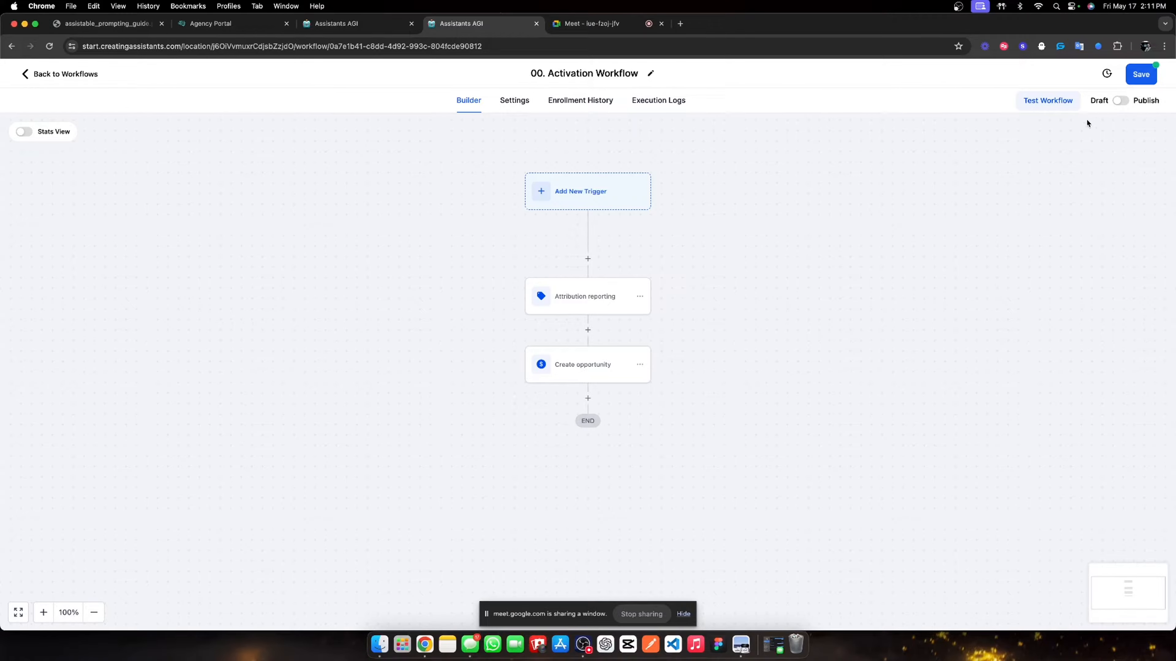
pyautogui.click(1133, 82)
# - Leave the workflow and go to Settings > Custom Fields
pyautogui.click(90, 75)
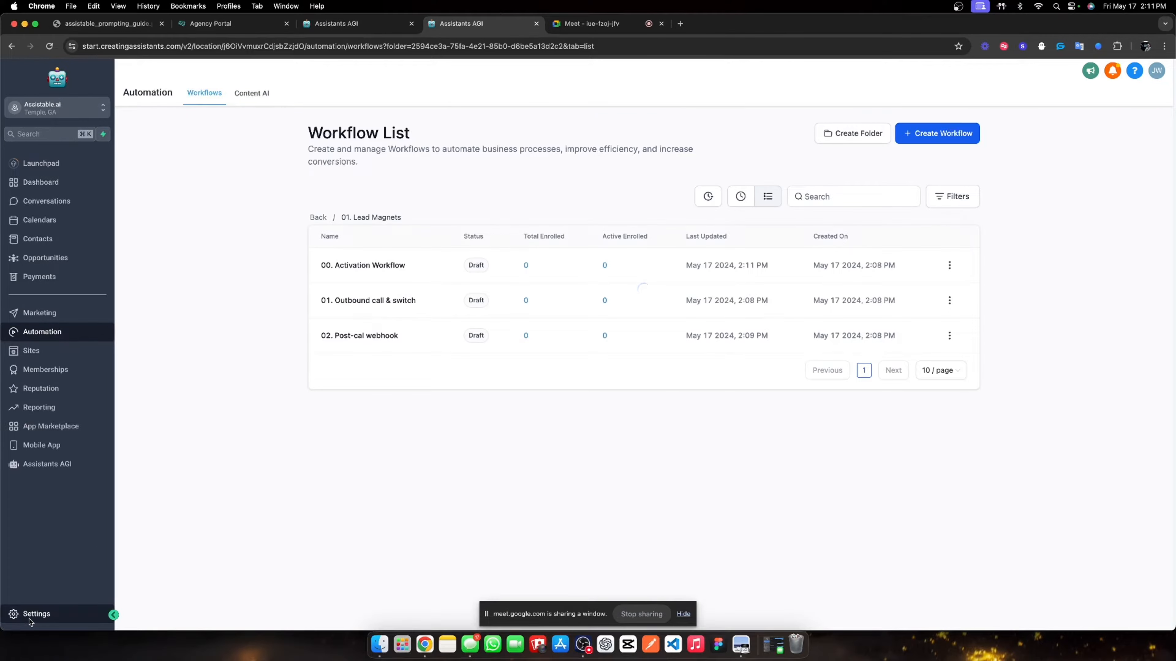
pyautogui.click(29, 615)
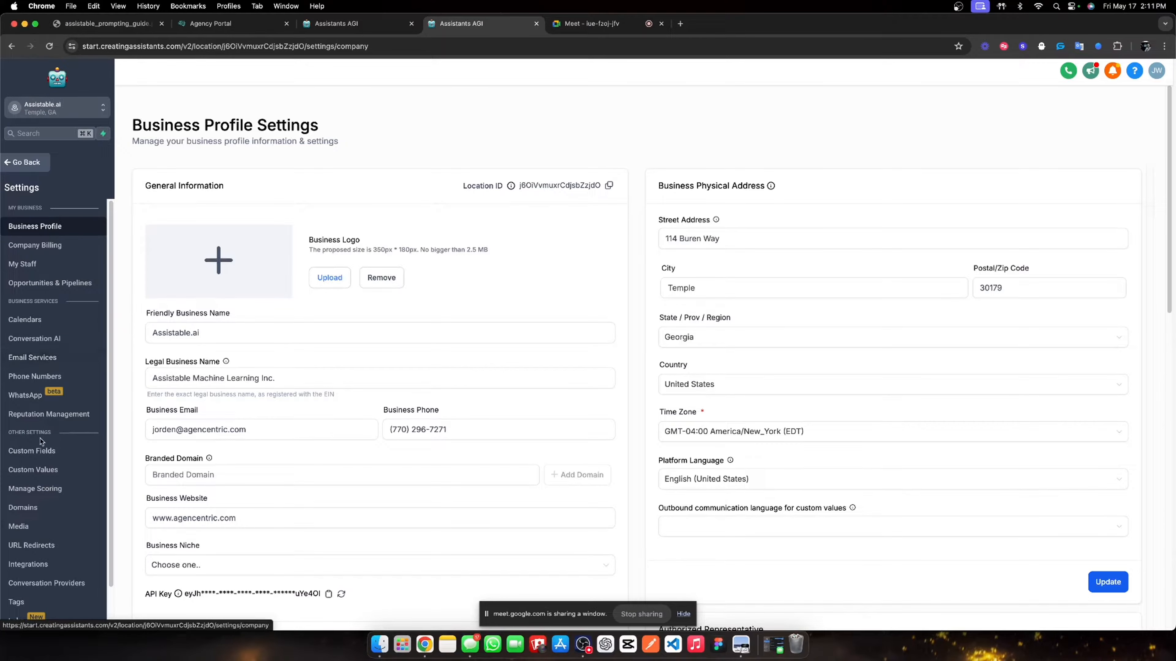
pyautogui.click(159, 378)
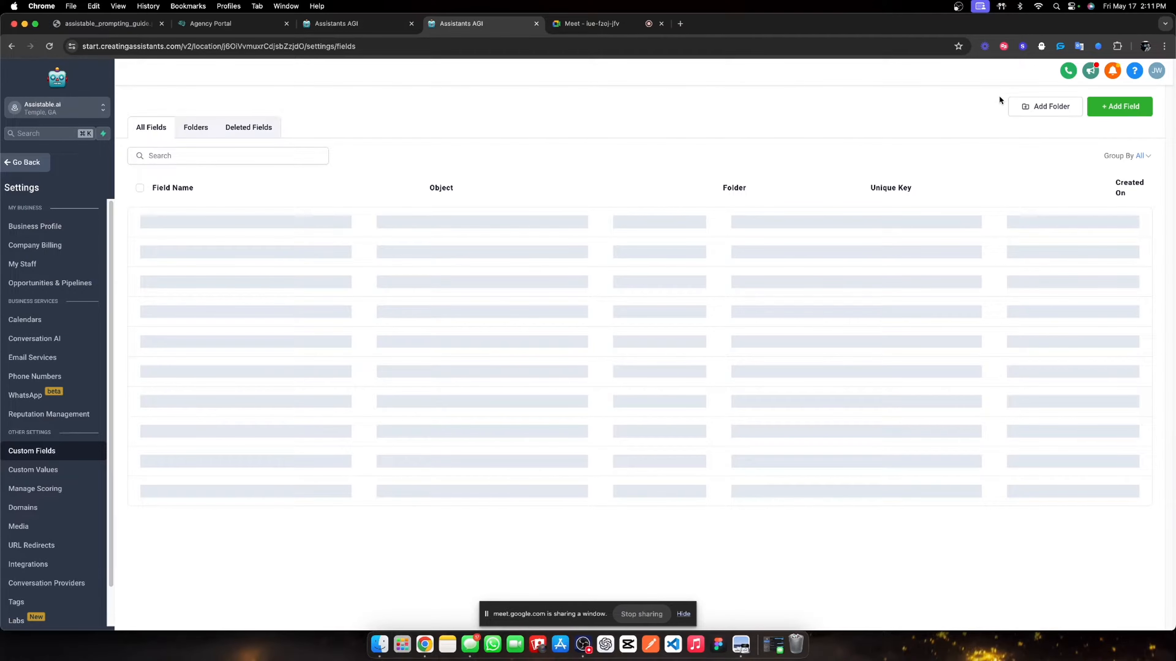
# - Add a custom field folder named 'Team Lead Magnet' and open it
pyautogui.click(1040, 106)
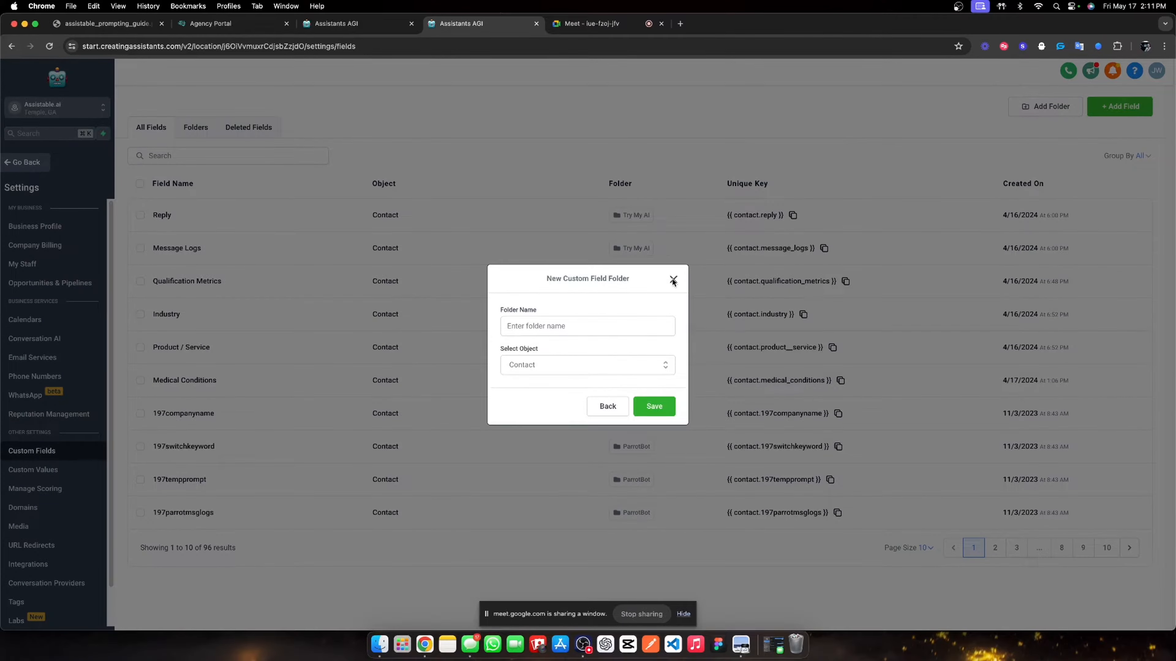
pyautogui.click(673, 281)
pyautogui.click(201, 131)
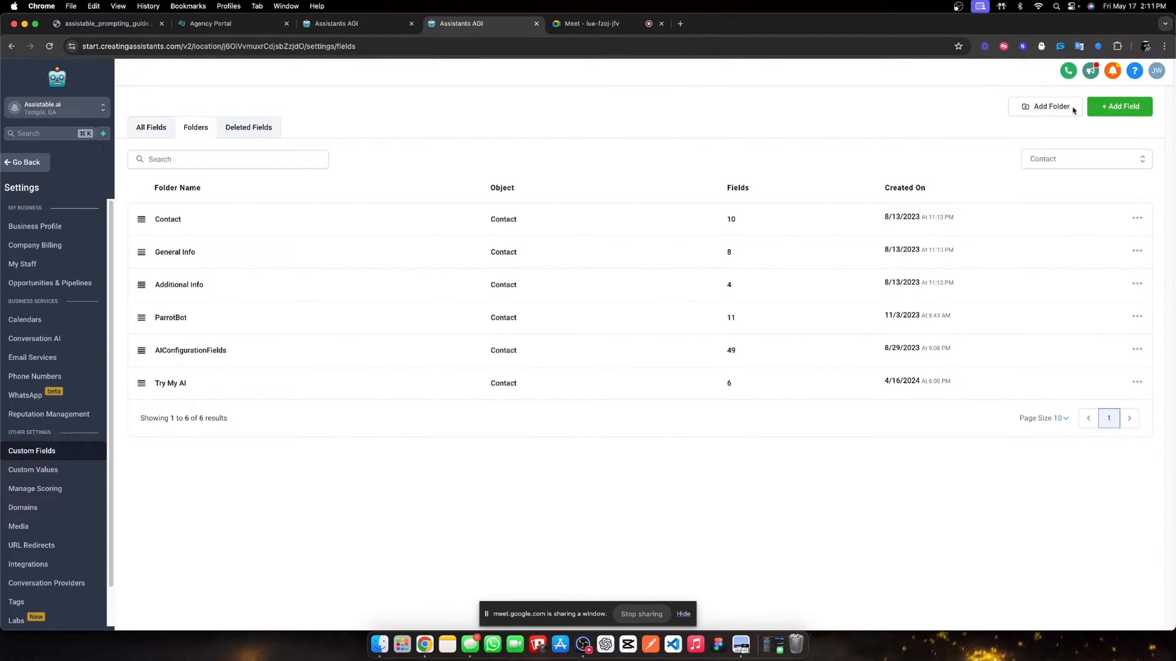
pyautogui.click(1070, 108)
pyautogui.click(565, 330)
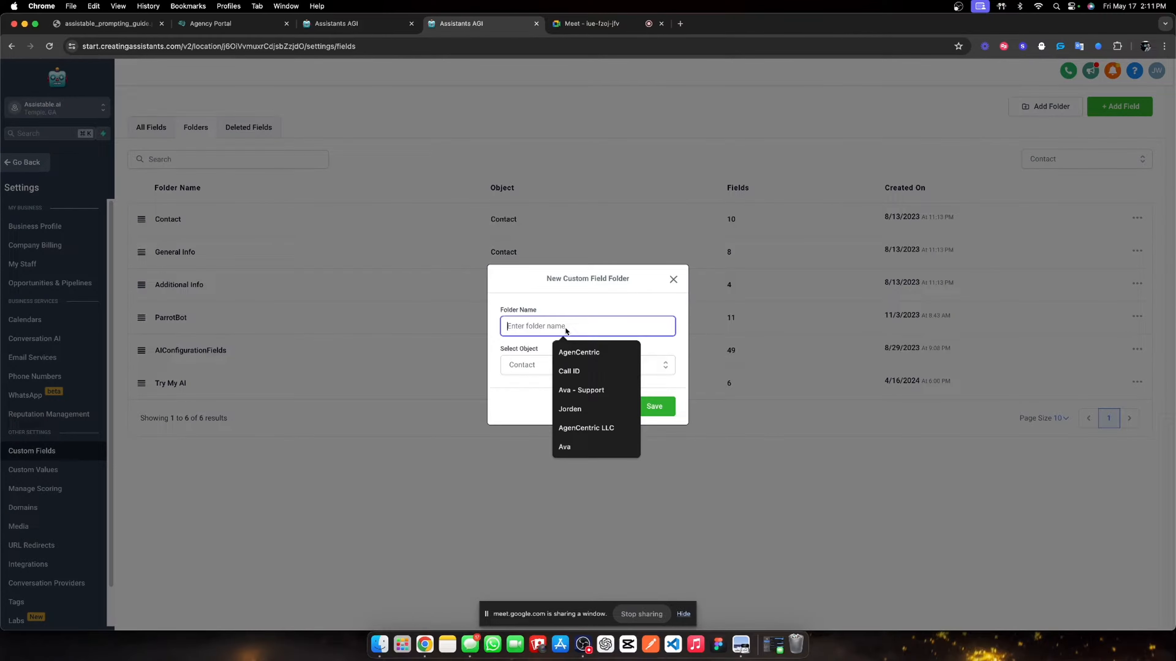
pyautogui.write('Le')
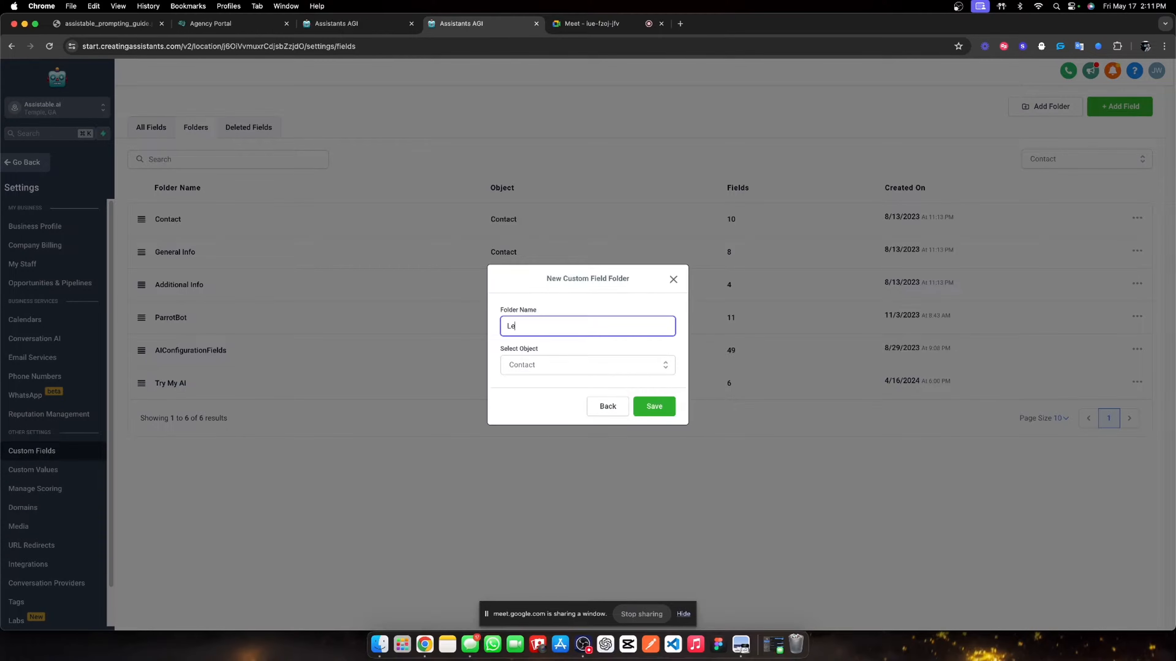
pyautogui.write('ad Ma')
pyautogui.press('BackSpace')
pyautogui.press('BackSpace')
pyautogui.press('BackSpace')
pyautogui.press('BackSpace')
pyautogui.write('Team Lead Magnet')
pyautogui.click(663, 409)
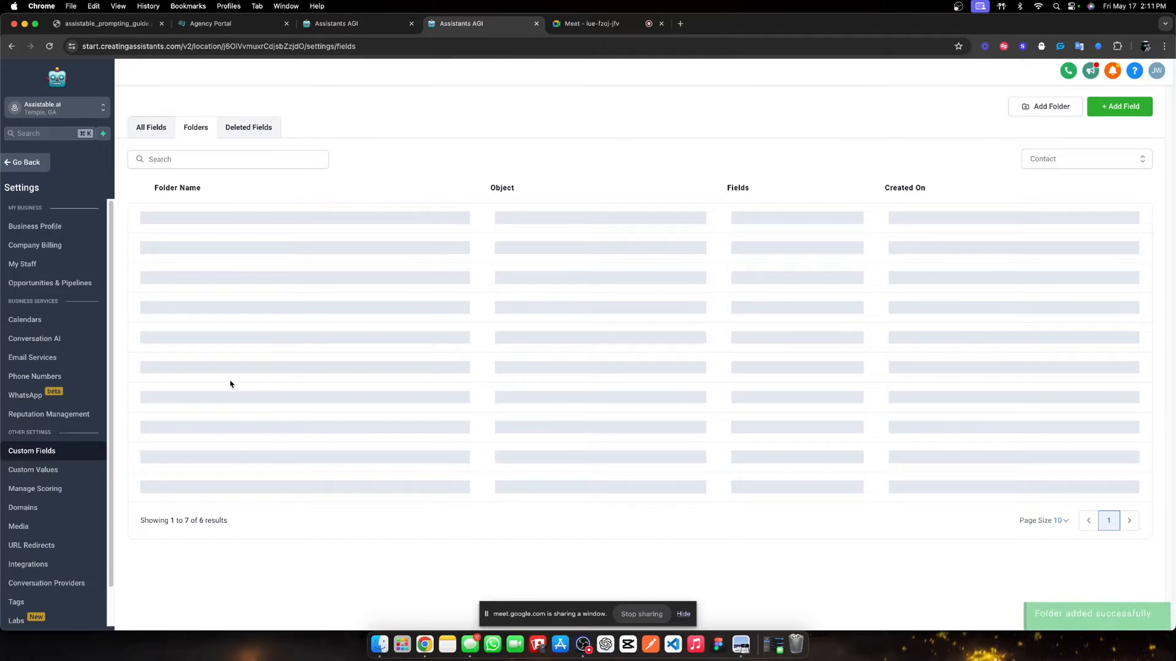
pyautogui.click(197, 415)
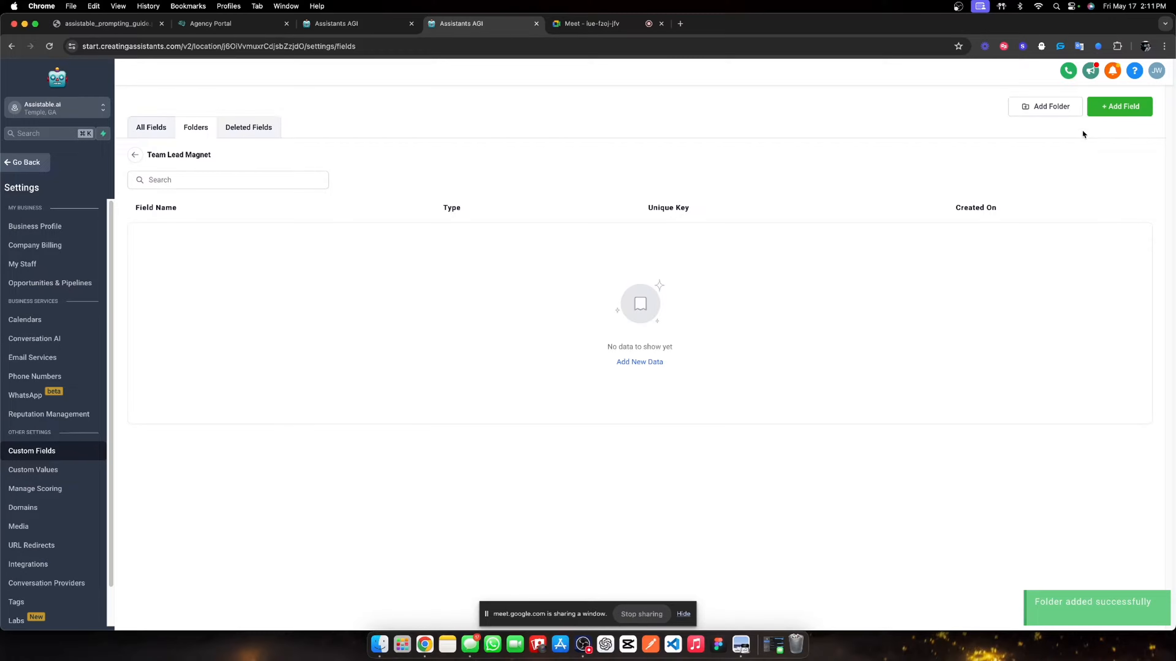
# - Add a Number field named 'AI Call Tracking | Lead Magnet'
pyautogui.click(1091, 114)
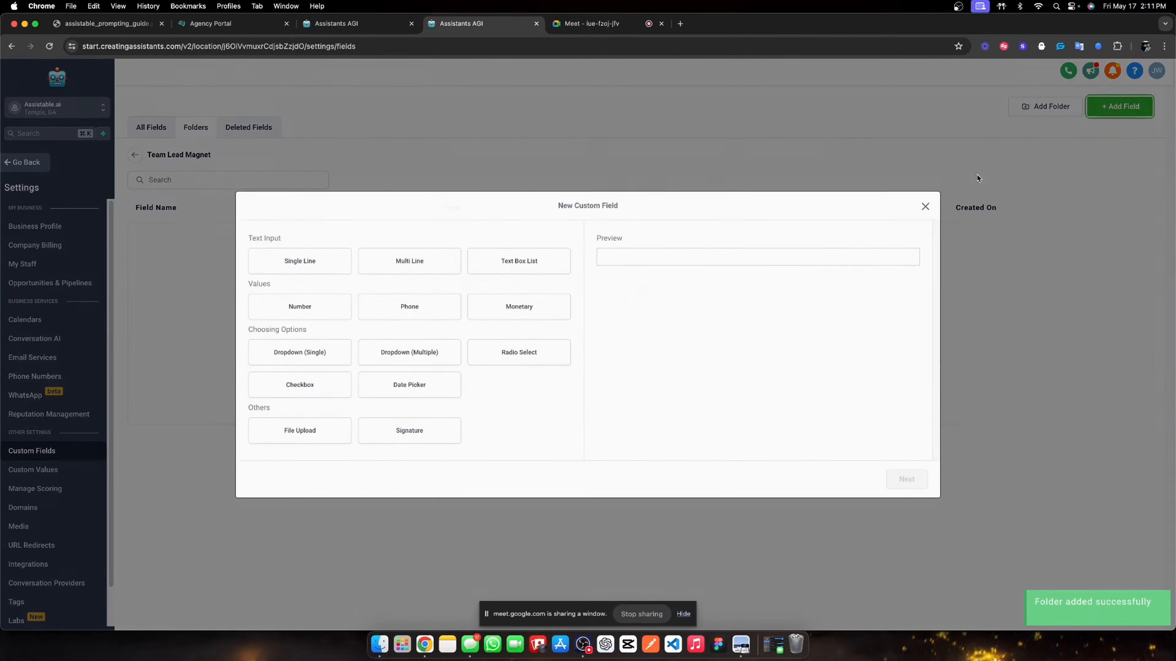
pyautogui.click(305, 315)
pyautogui.click(895, 483)
pyautogui.click(345, 322)
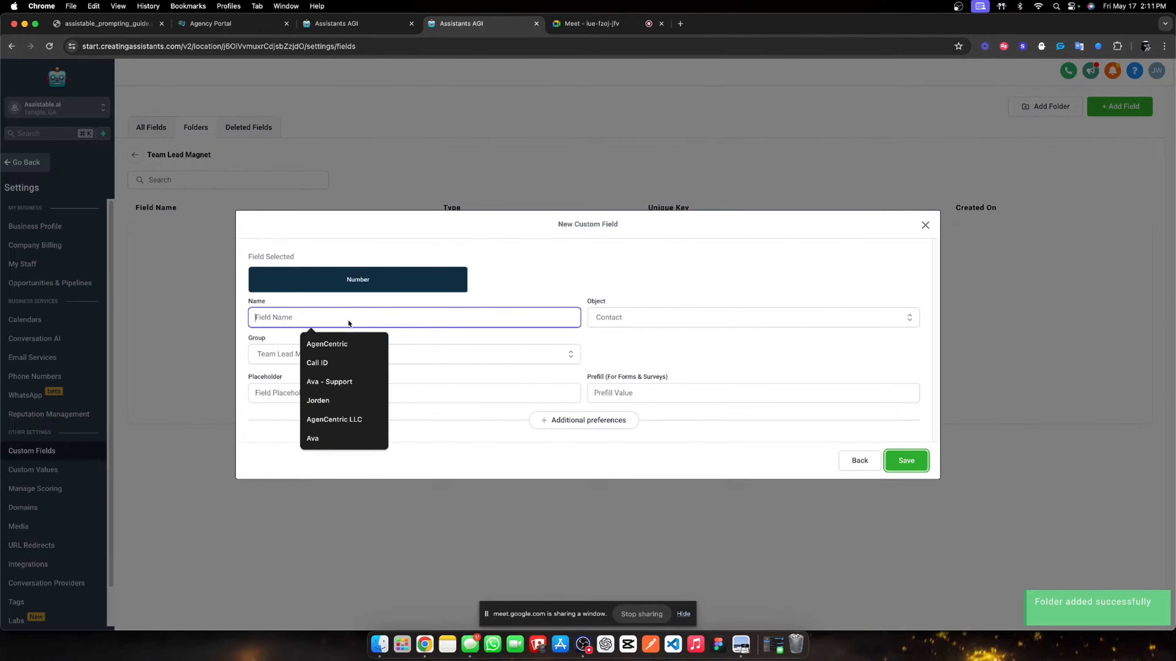
pyautogui.write('AI')
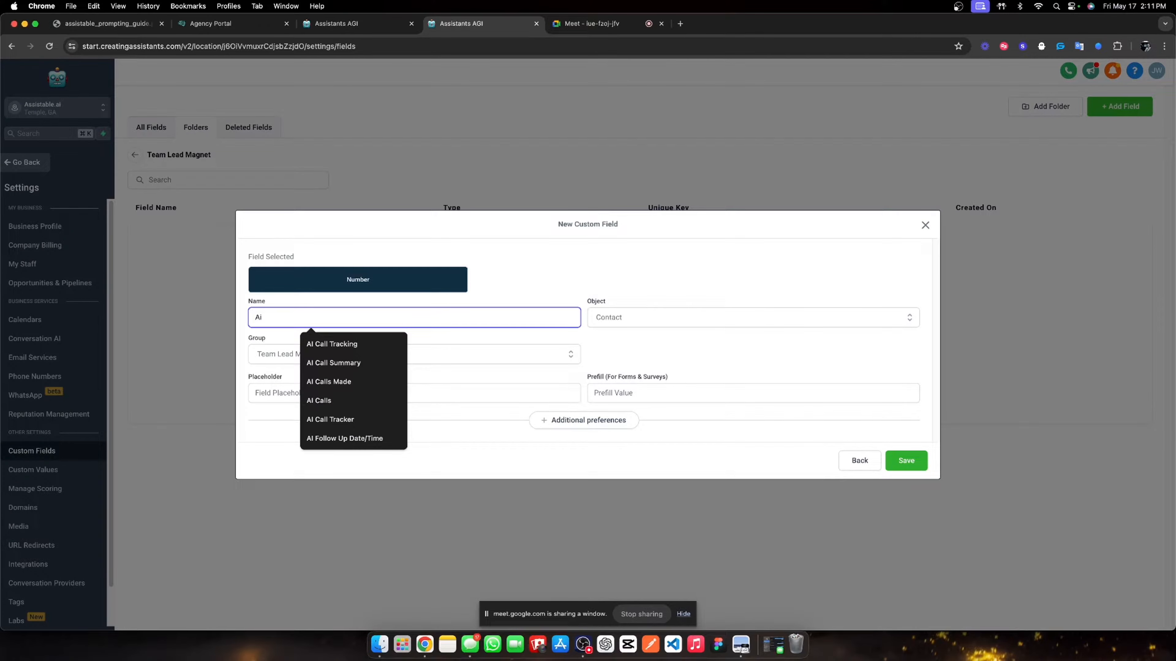
pyautogui.write(' Call')
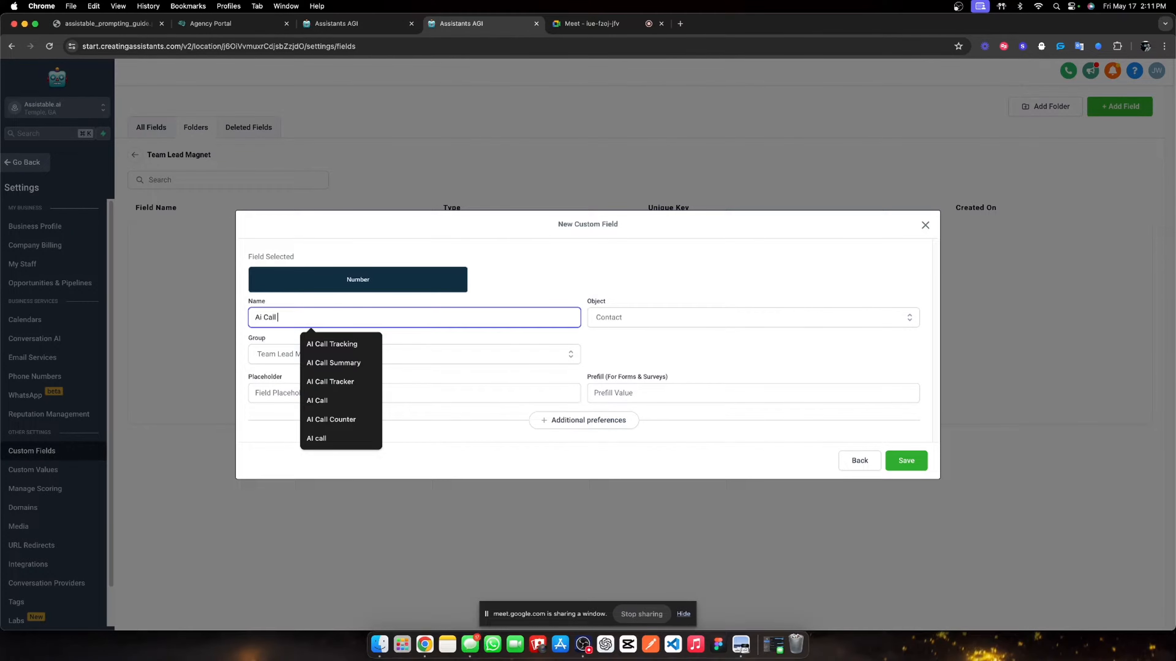
pyautogui.press('Down')
pyautogui.press('Return')
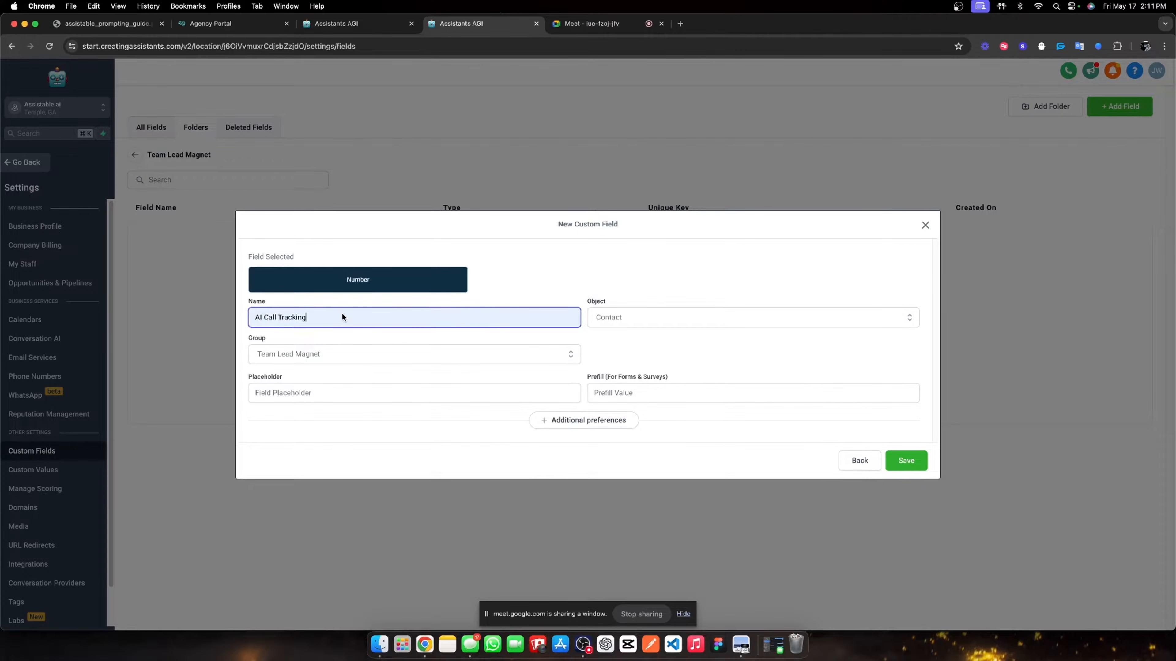
pyautogui.write('| Lead')
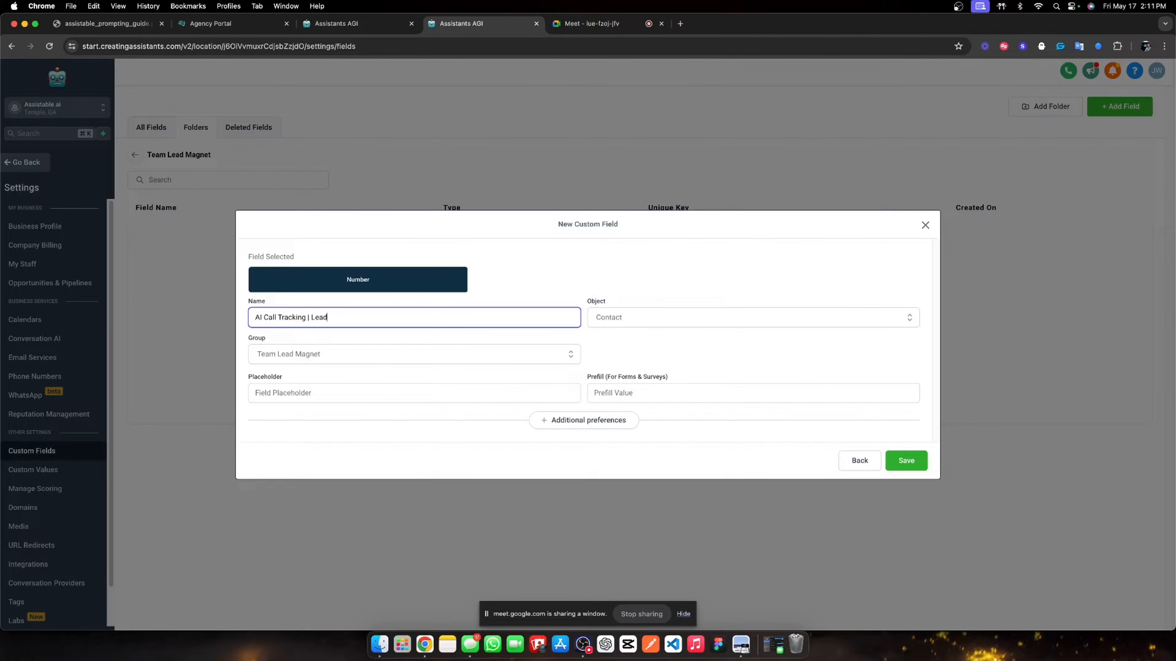
pyautogui.write(' MAgnet')
pyautogui.click(898, 460)
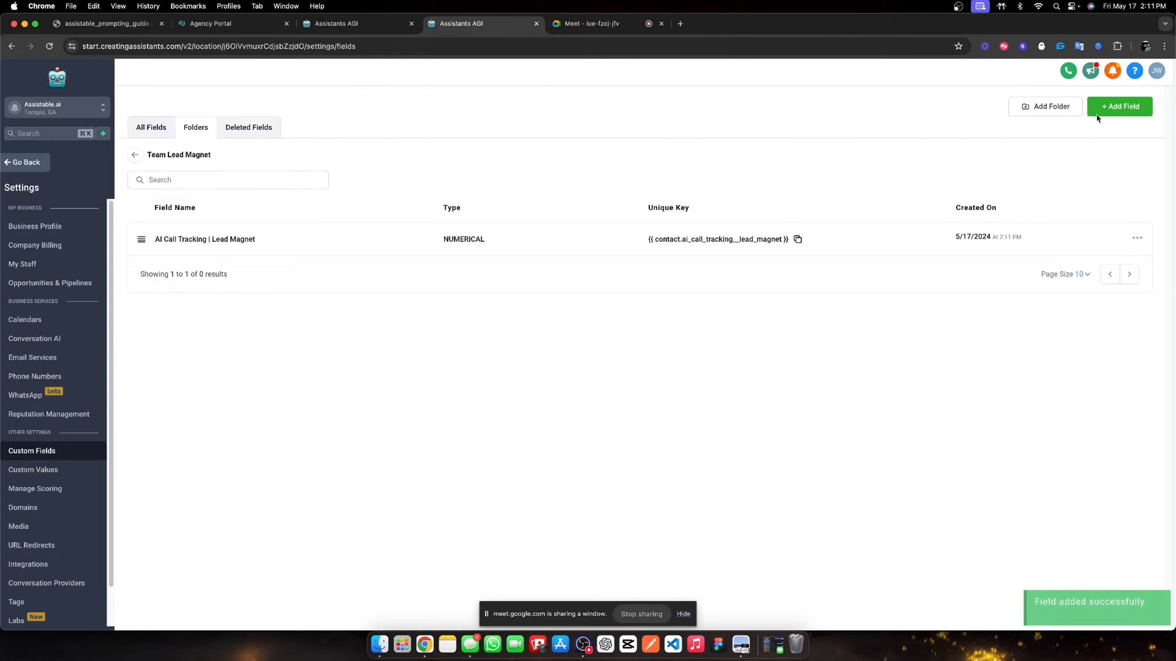
# - Add a second Number field named 'Run times'
pyautogui.click(1096, 115)
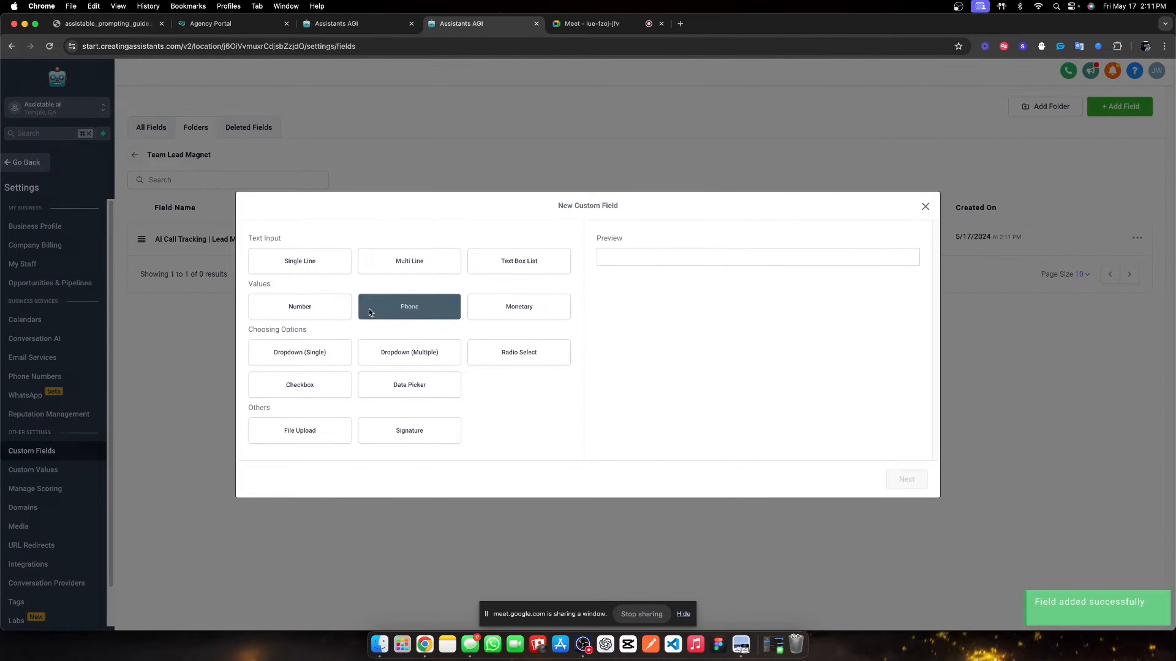
pyautogui.click(279, 301)
pyautogui.click(898, 472)
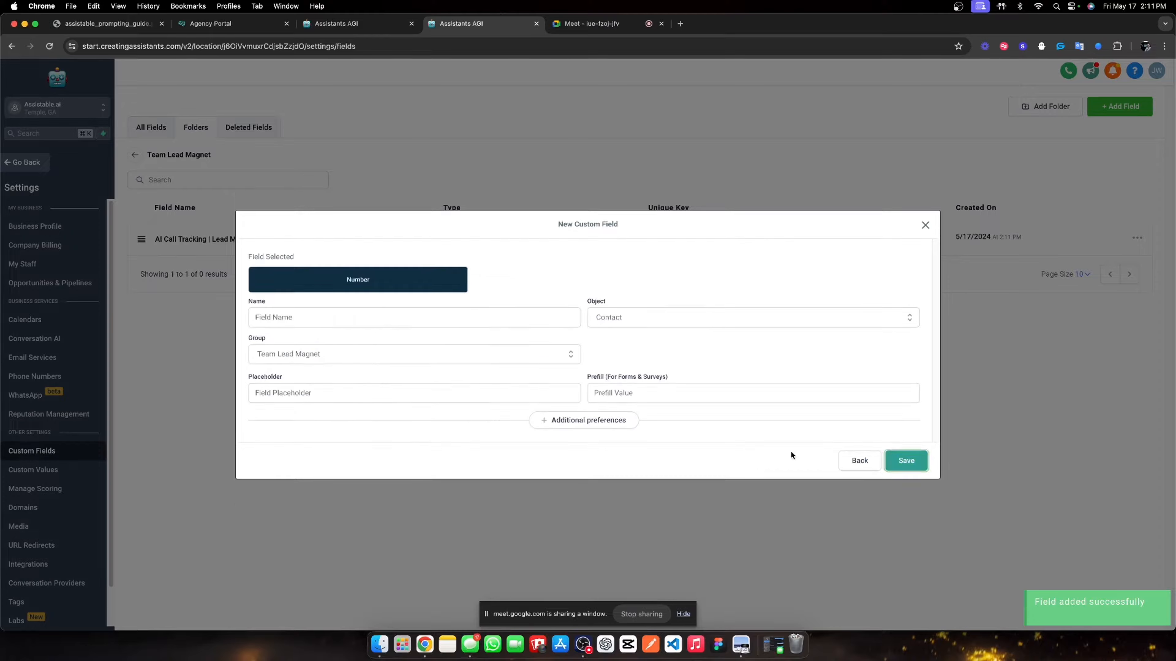
pyautogui.click(304, 318)
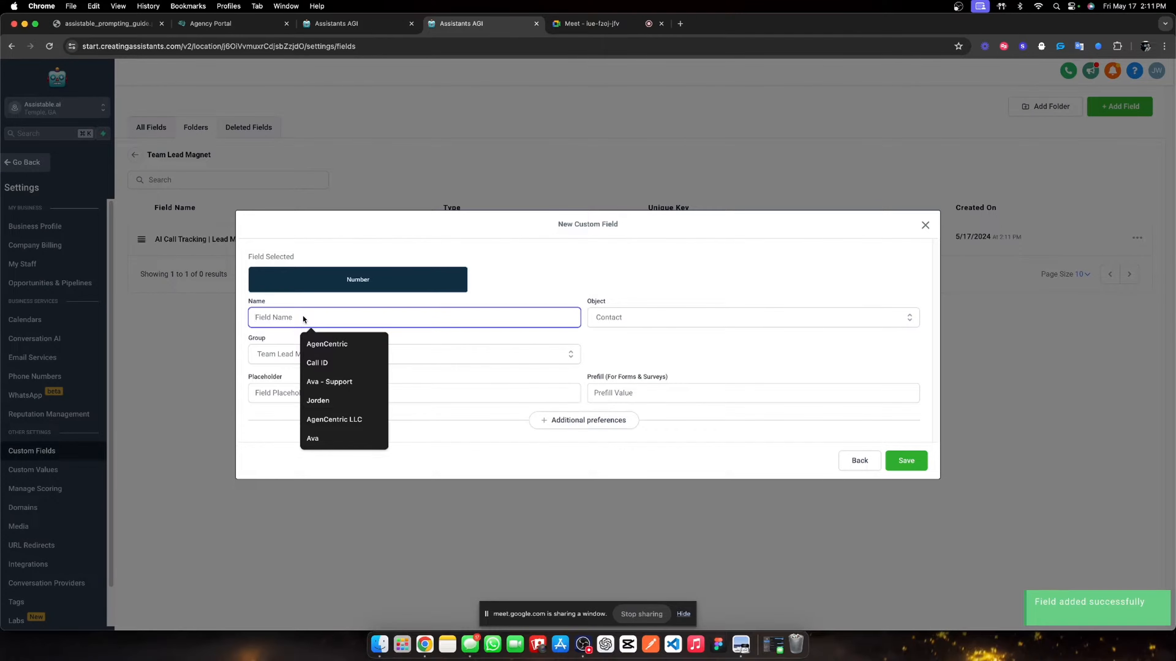
pyautogui.write('Run t')
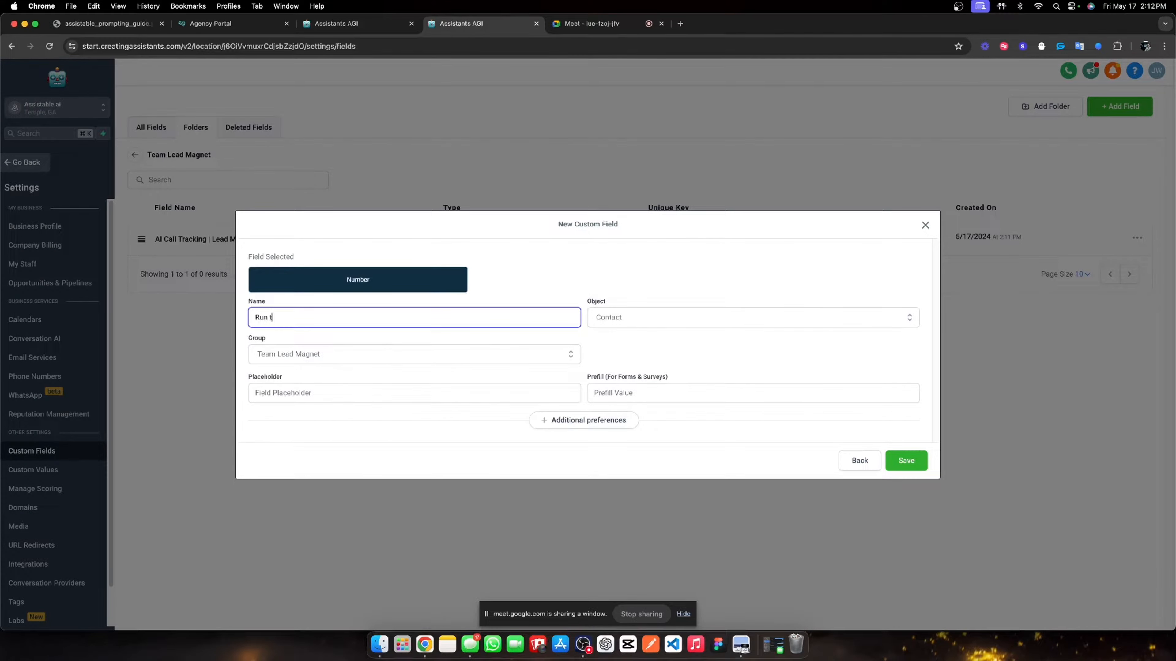
pyautogui.write('imes')
pyautogui.click(918, 466)
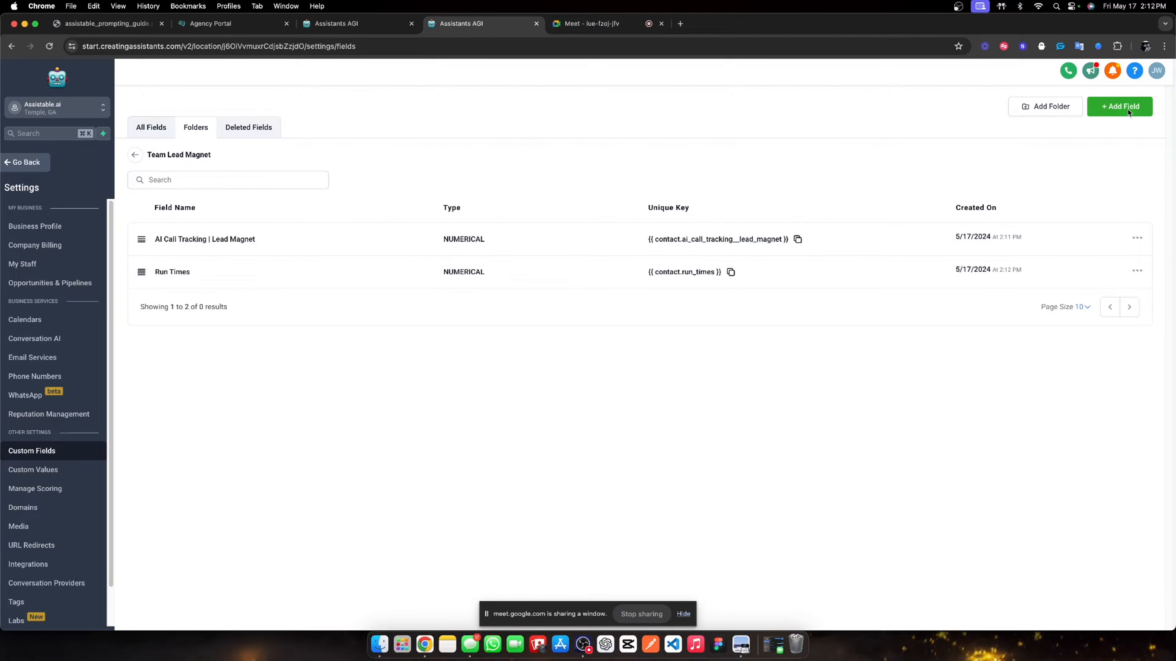
pyautogui.click(1119, 106)
# - Add a Number field named 'AI Call Fail Rate', then go back to the workflow list
pyautogui.click(318, 311)
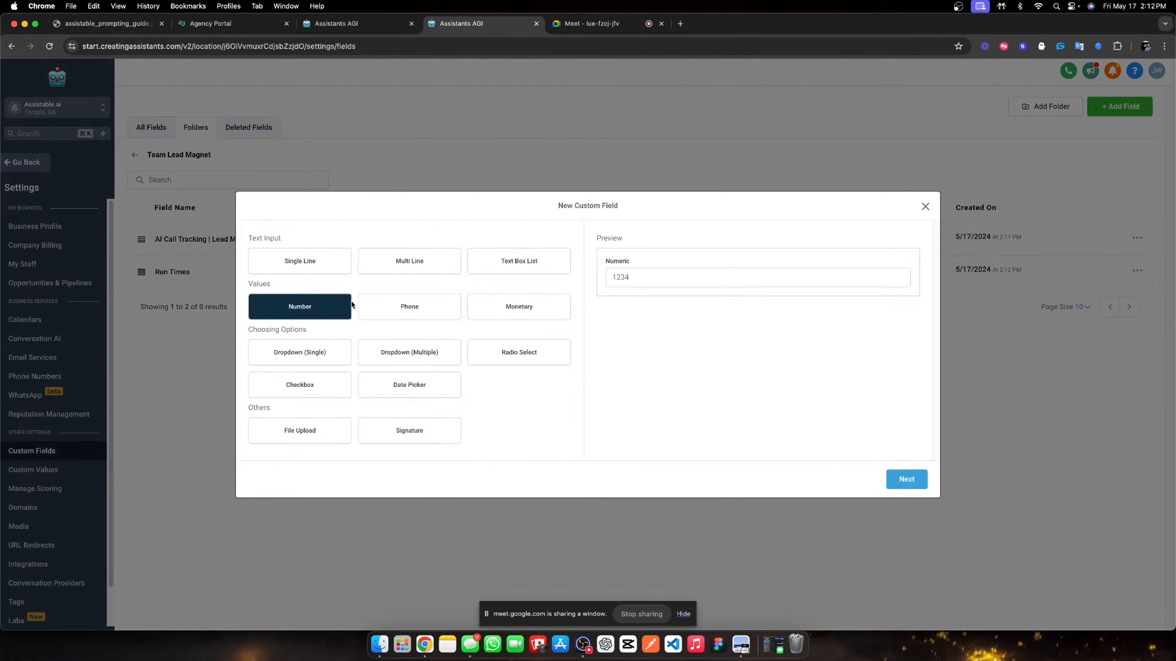
pyautogui.click(908, 482)
pyautogui.click(257, 322)
pyautogui.write('A')
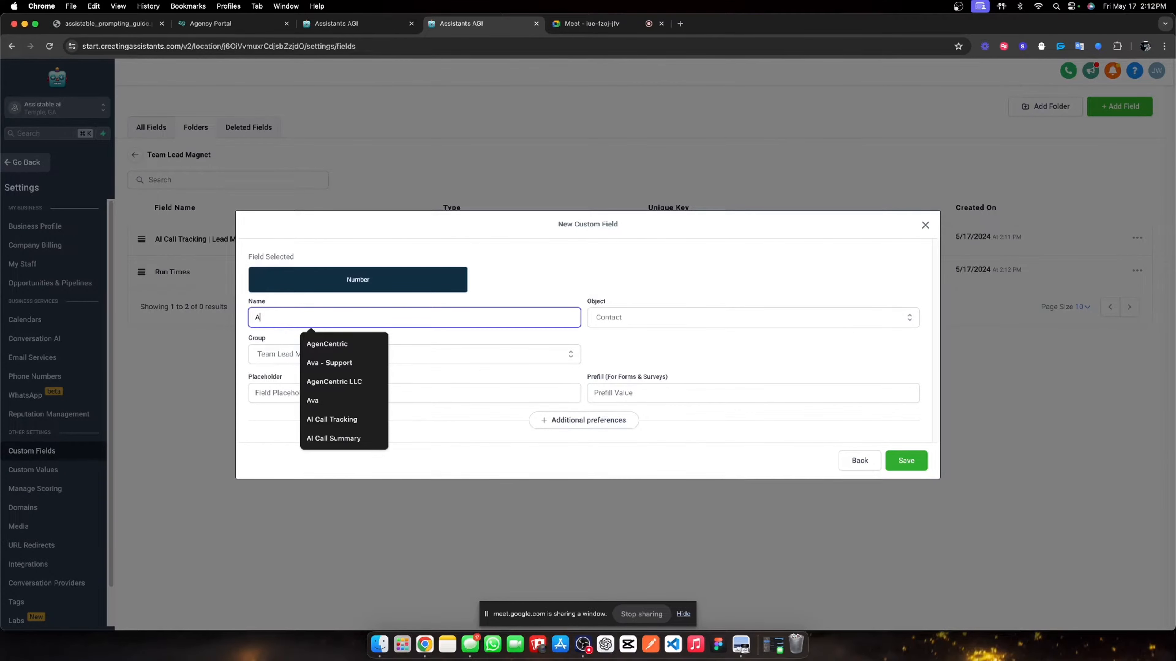
pyautogui.write('I Call Fail')
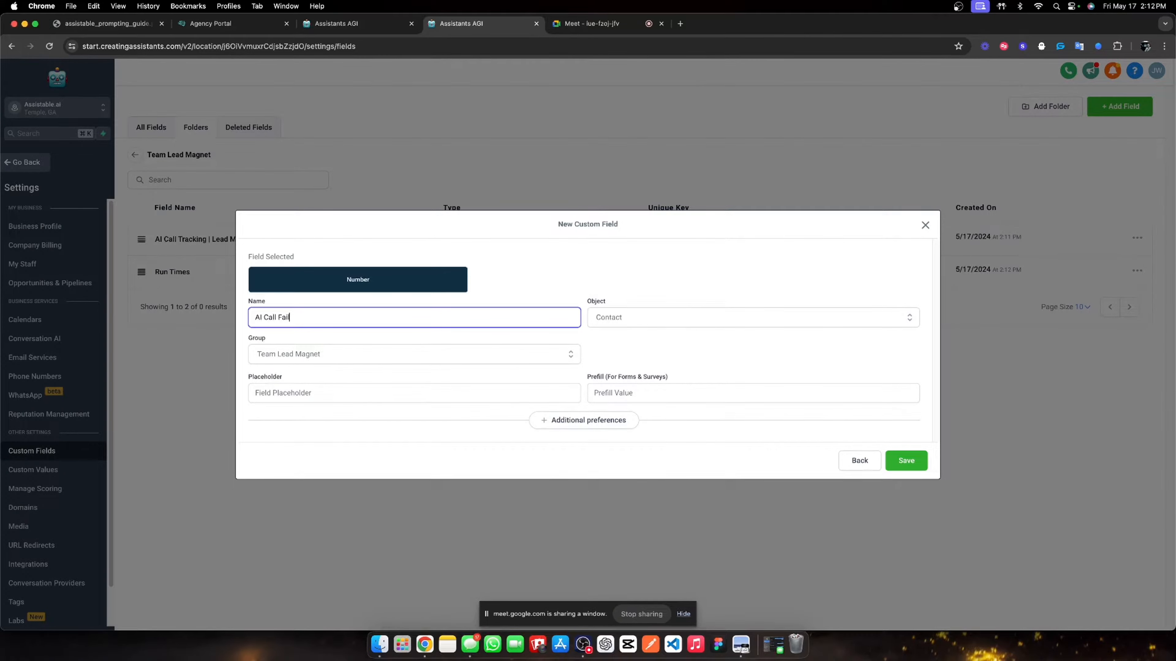
pyautogui.write(' RAt')
pyautogui.press('BackSpace')
pyautogui.press('BackSpace')
pyautogui.write('ate')
pyautogui.click(905, 458)
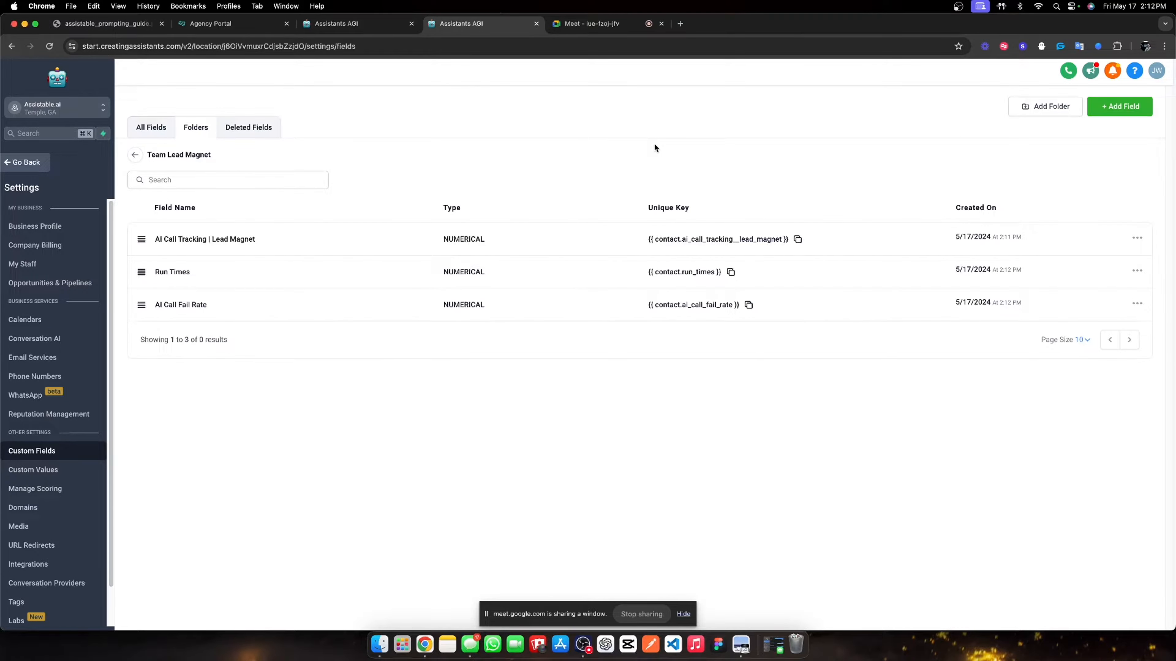
pyautogui.click(48, 163)
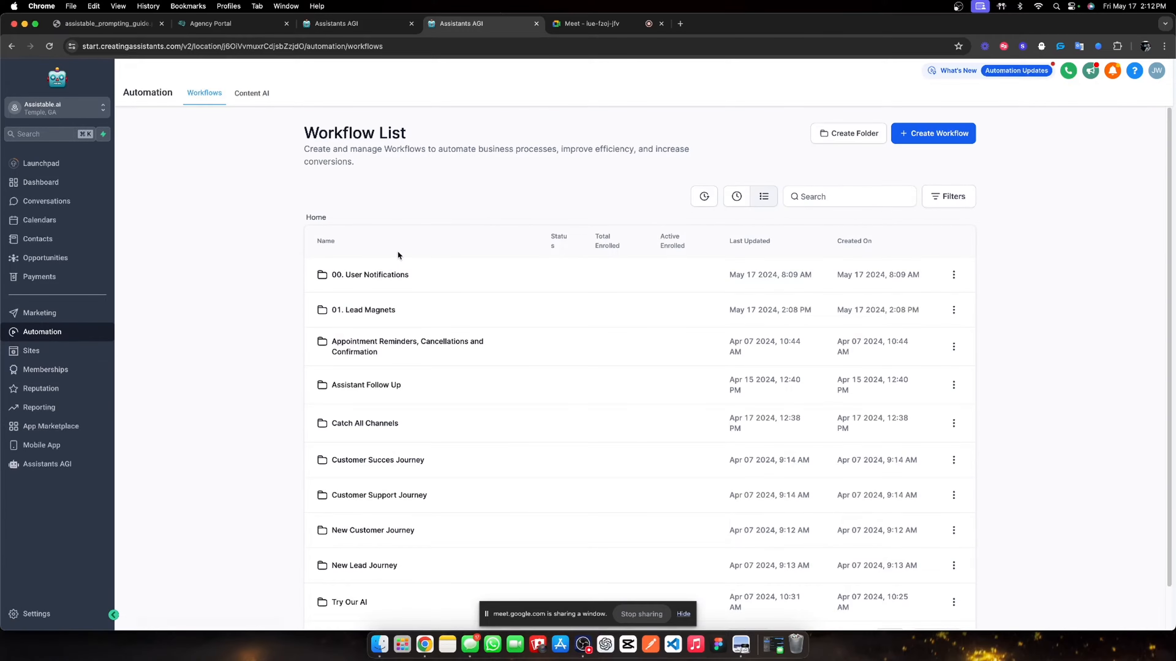
# - Open 00. Activation Workflow from the 01. Lead Magnets folder
pyautogui.click(380, 309)
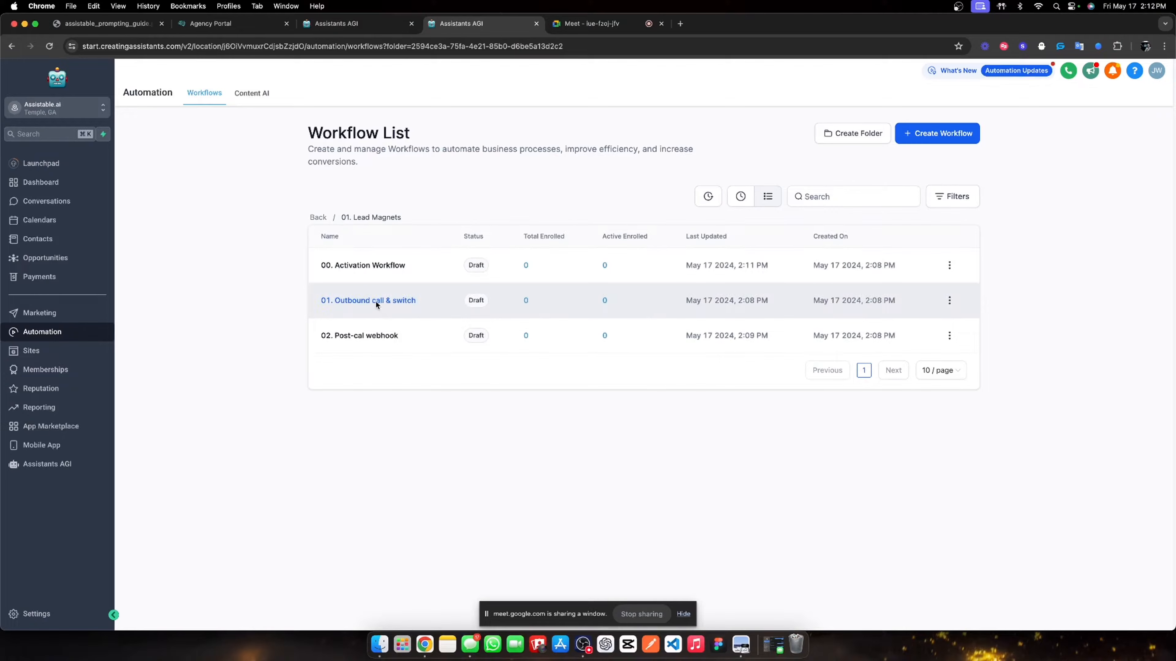
pyautogui.click(368, 265)
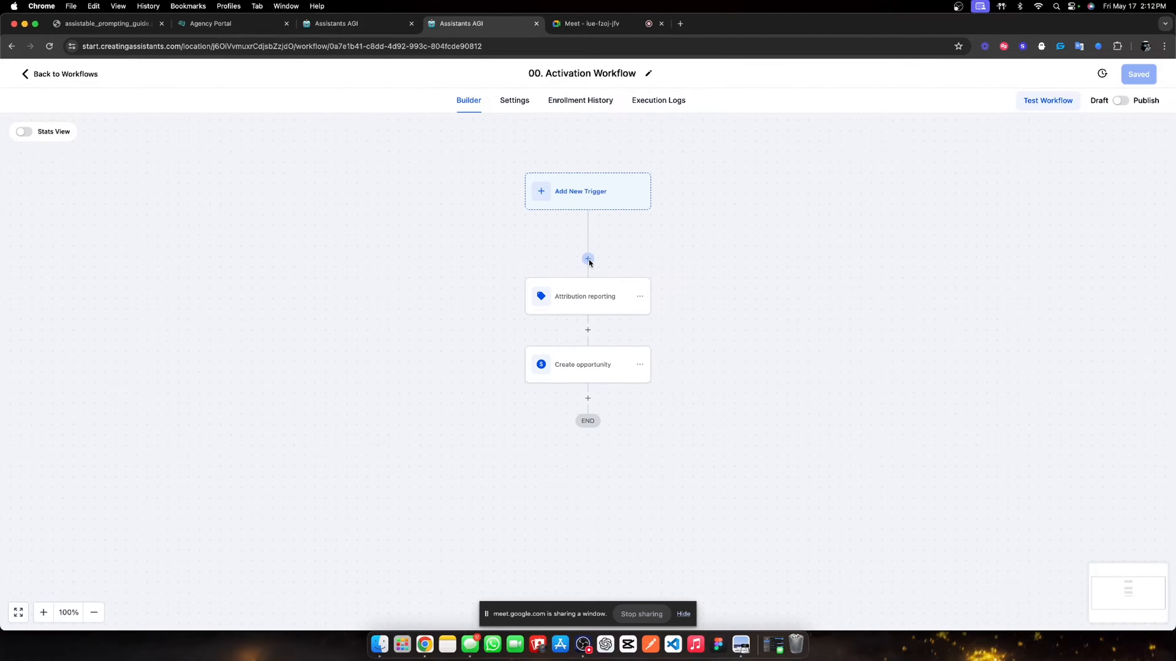
# - Add a Math Operation step above Attribution reporting that adds 1 to Run times and stores it in Run times
pyautogui.click(588, 260)
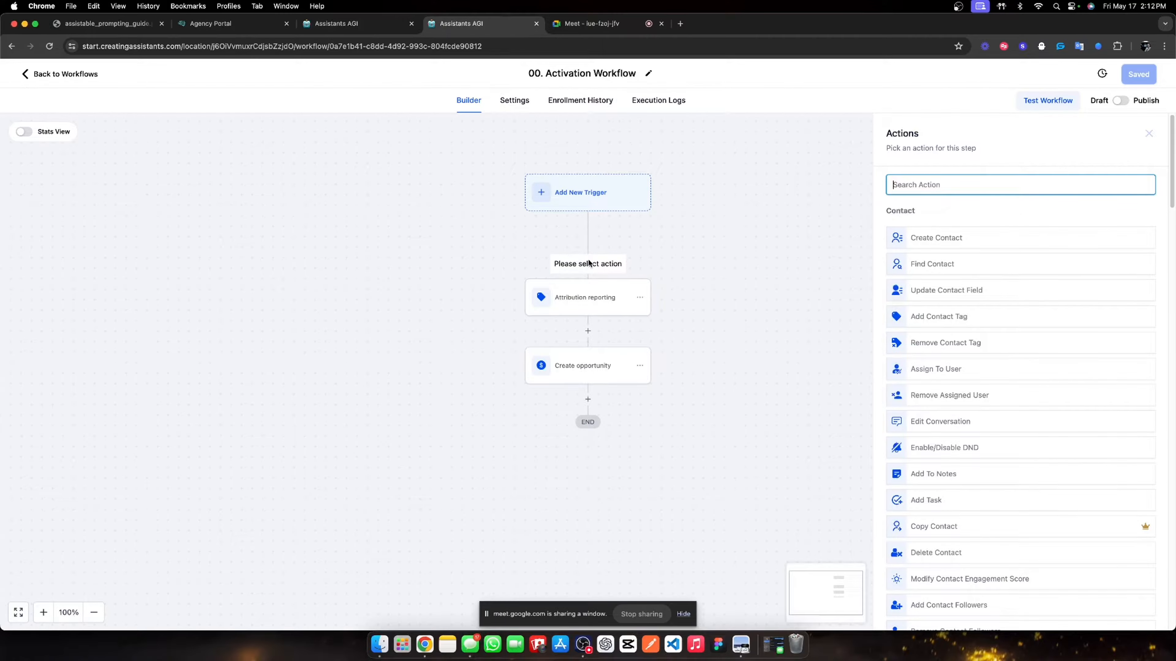
pyautogui.write('math')
pyautogui.click(908, 236)
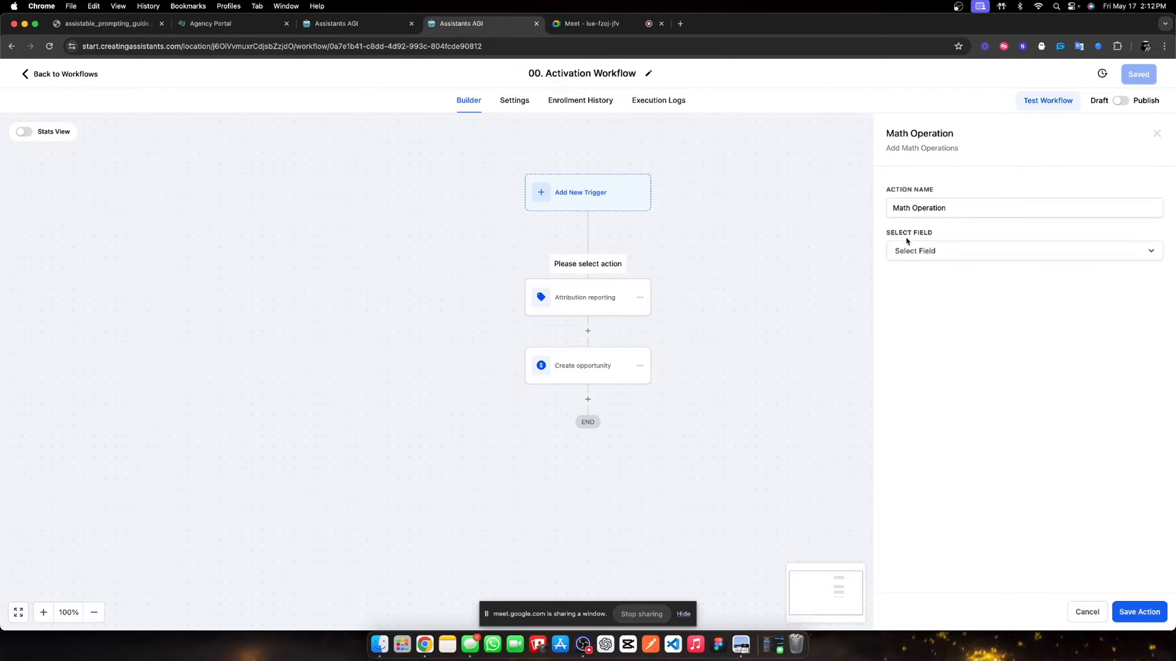
pyautogui.click(952, 252)
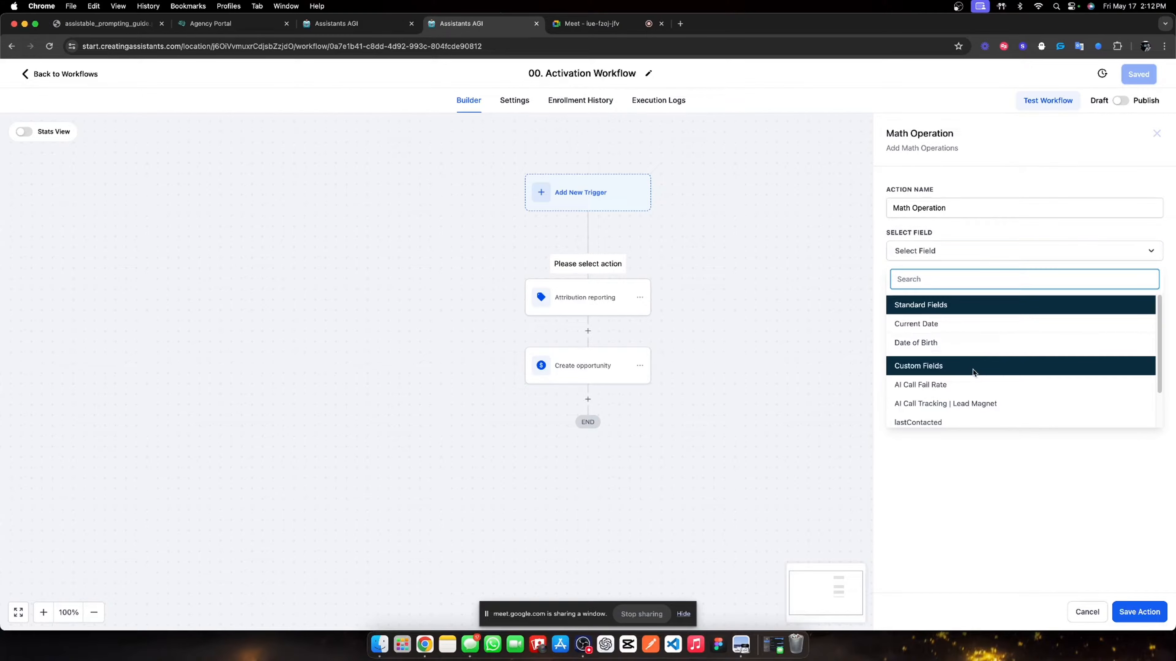
pyautogui.scroll(-2, 953, 398)
pyautogui.click(950, 408)
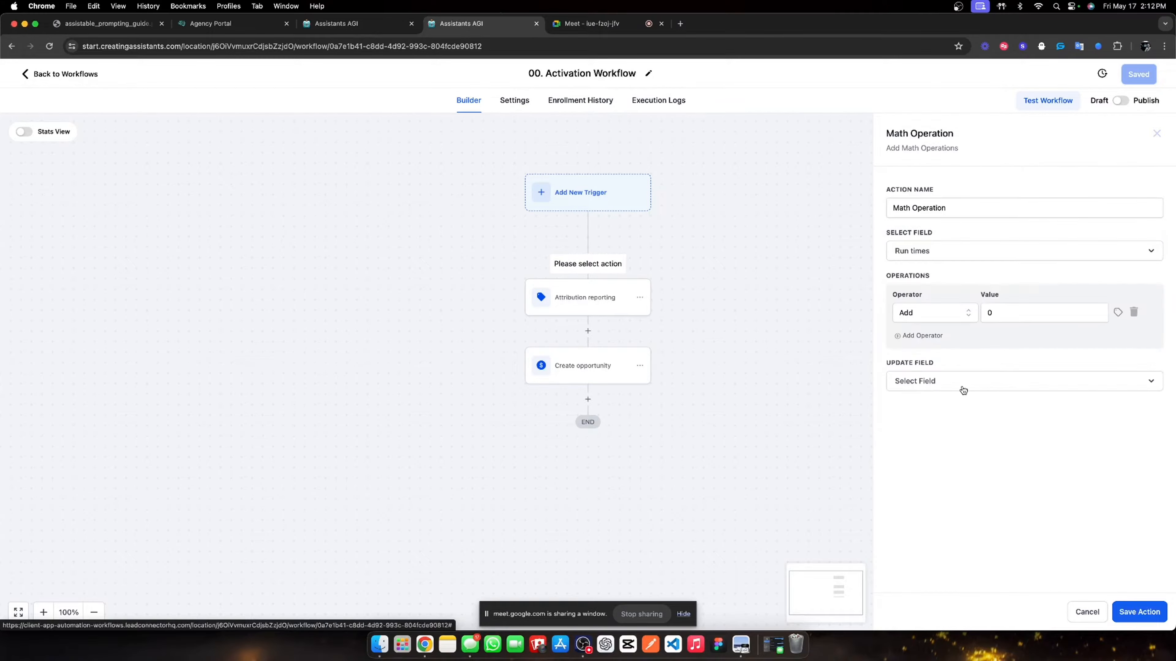
pyautogui.click(991, 313)
pyautogui.write('1')
pyautogui.click(978, 387)
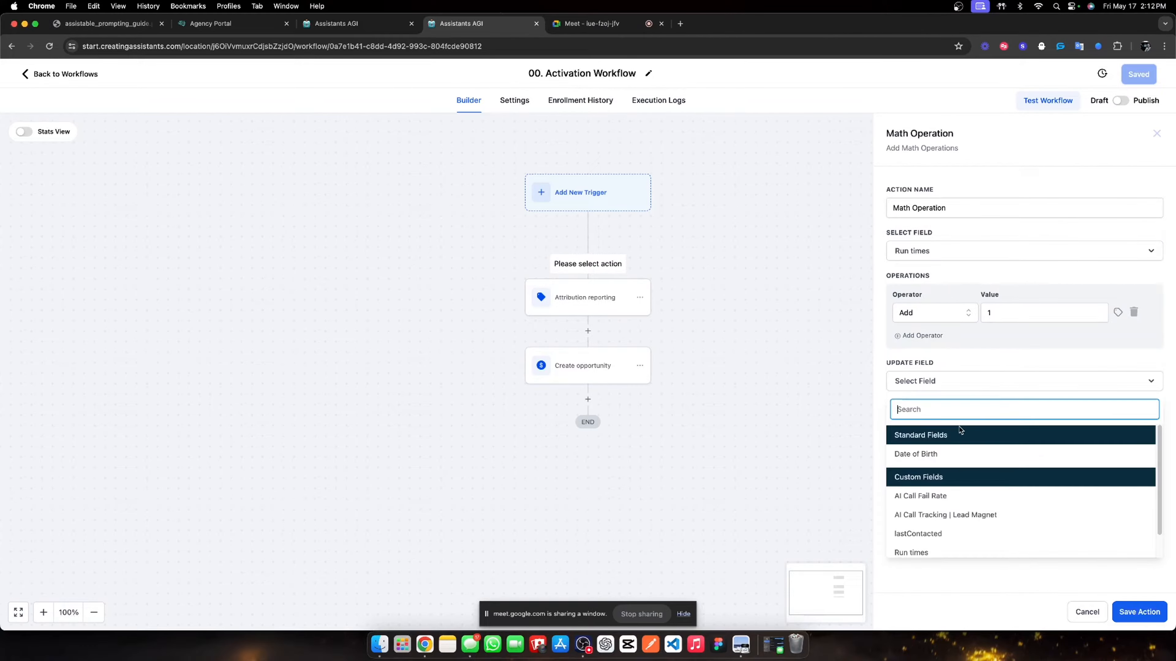
pyautogui.click(930, 550)
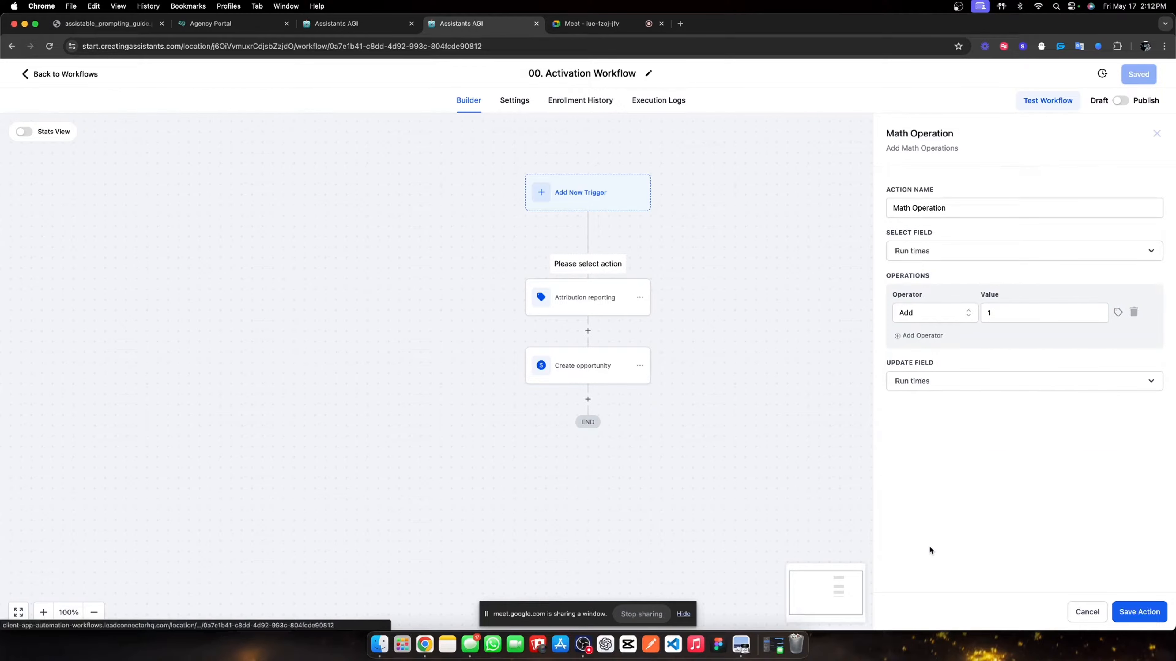
# - Rename the math step to 'Update run times' and save it
pyautogui.tripleClick(946, 209)
pyautogui.write('Updat')
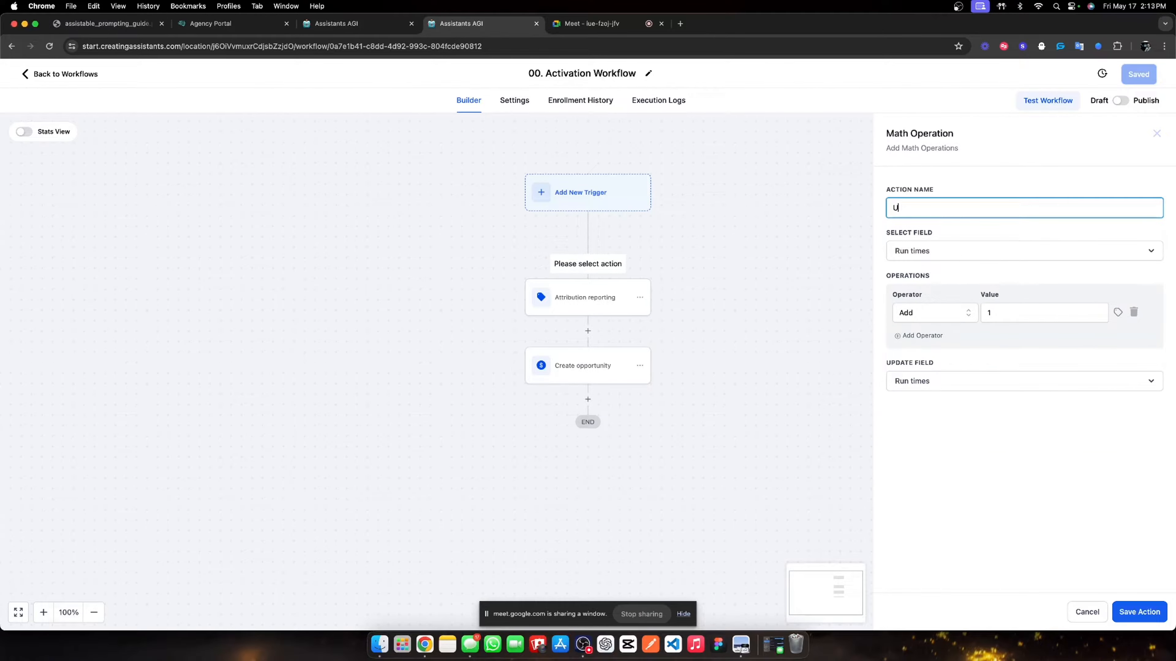
pyautogui.press('BackSpace')
pyautogui.press('BackSpace')
pyautogui.press('BackSpace')
pyautogui.press('BackSpace')
pyautogui.write('Update run times')
pyautogui.click(1018, 488)
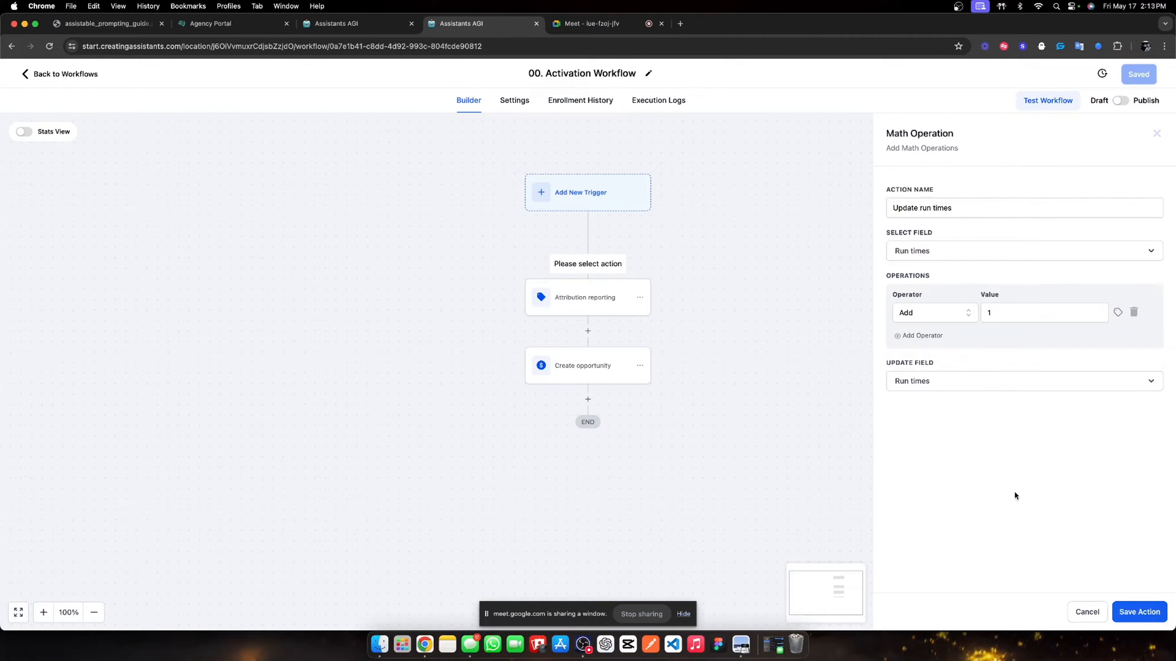
pyautogui.click(1140, 612)
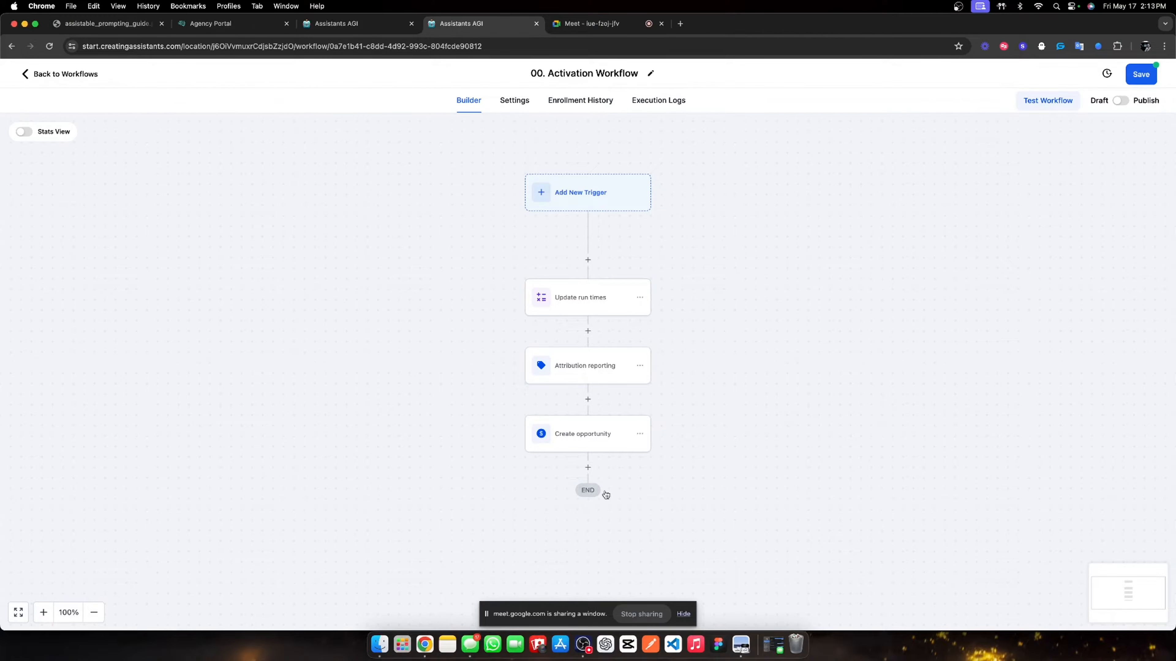
# - Re-save the Update run times settings and save the whole workflow
pyautogui.click(587, 309)
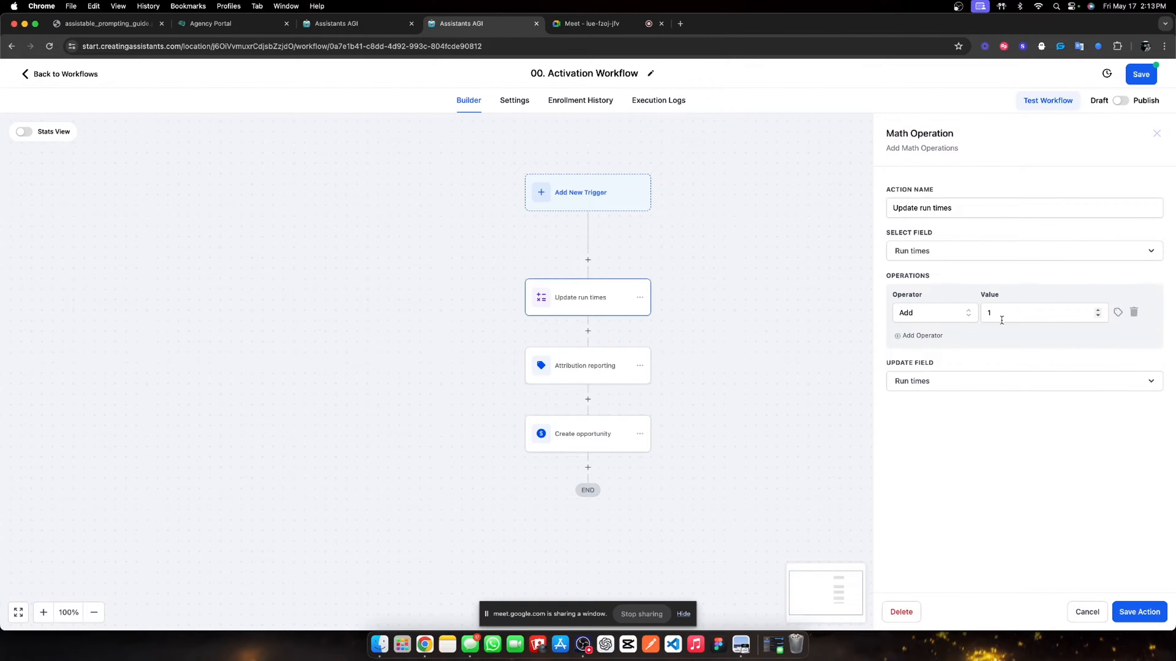
pyautogui.click(1130, 616)
pyautogui.click(550, 308)
pyautogui.click(1130, 617)
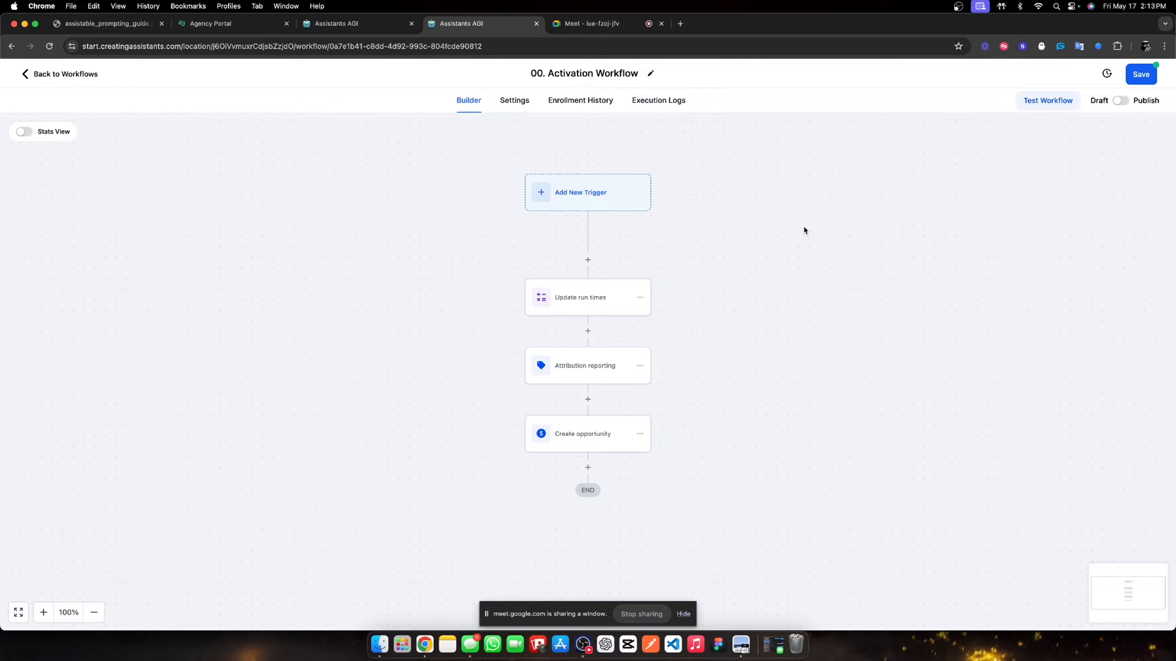
pyautogui.click(1142, 74)
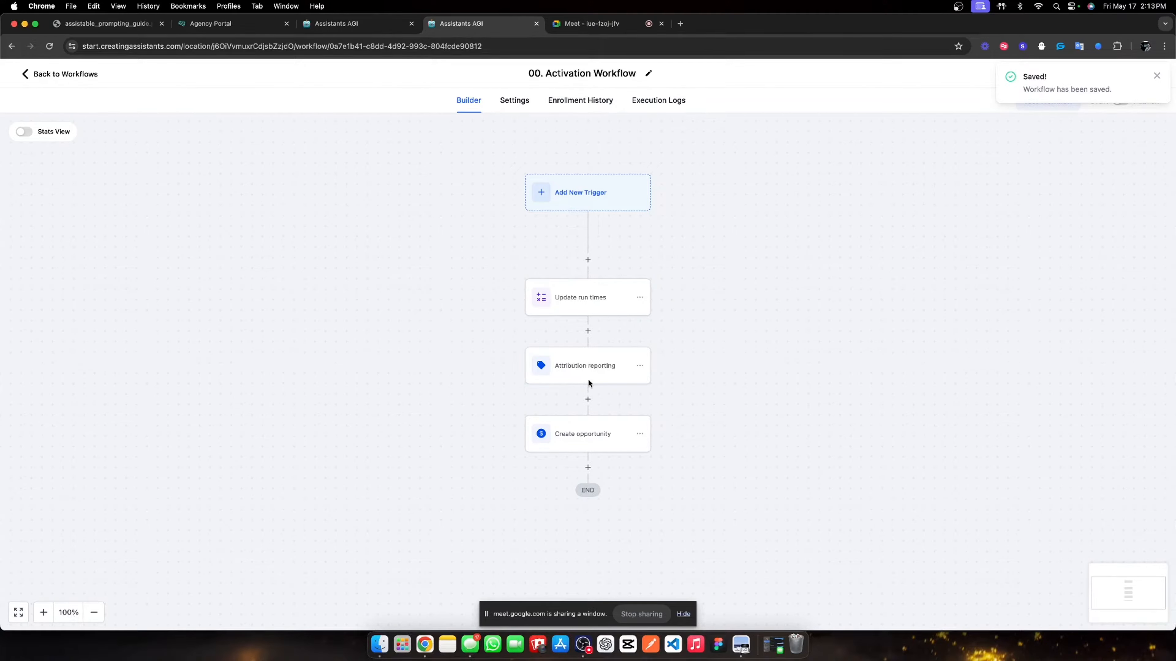
pyautogui.scroll(-2, 605, 442)
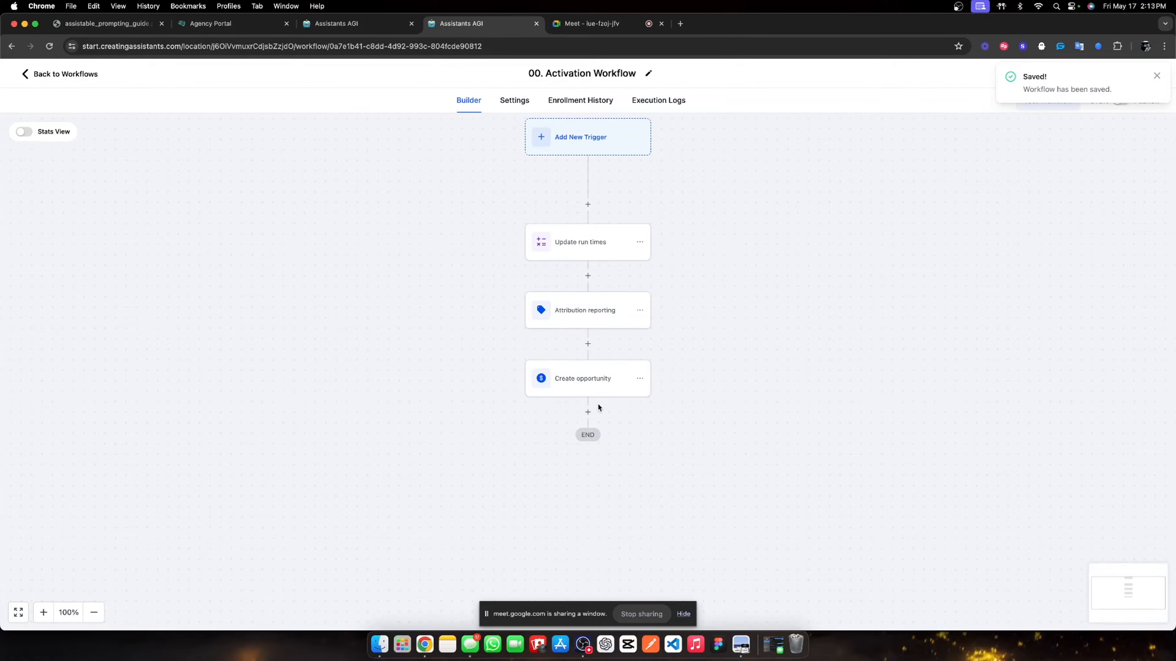
# - Insert an Add Contact Tag step after Attribution reporting using the agencentric sales assistant tag
pyautogui.click(587, 342)
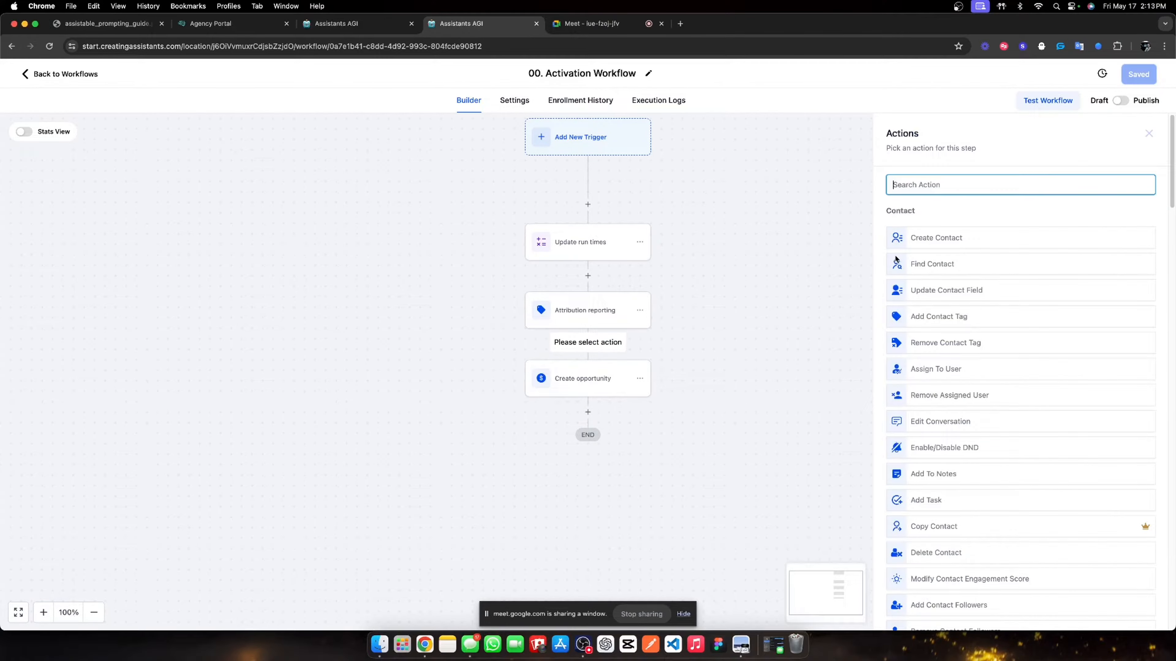
pyautogui.click(559, 321)
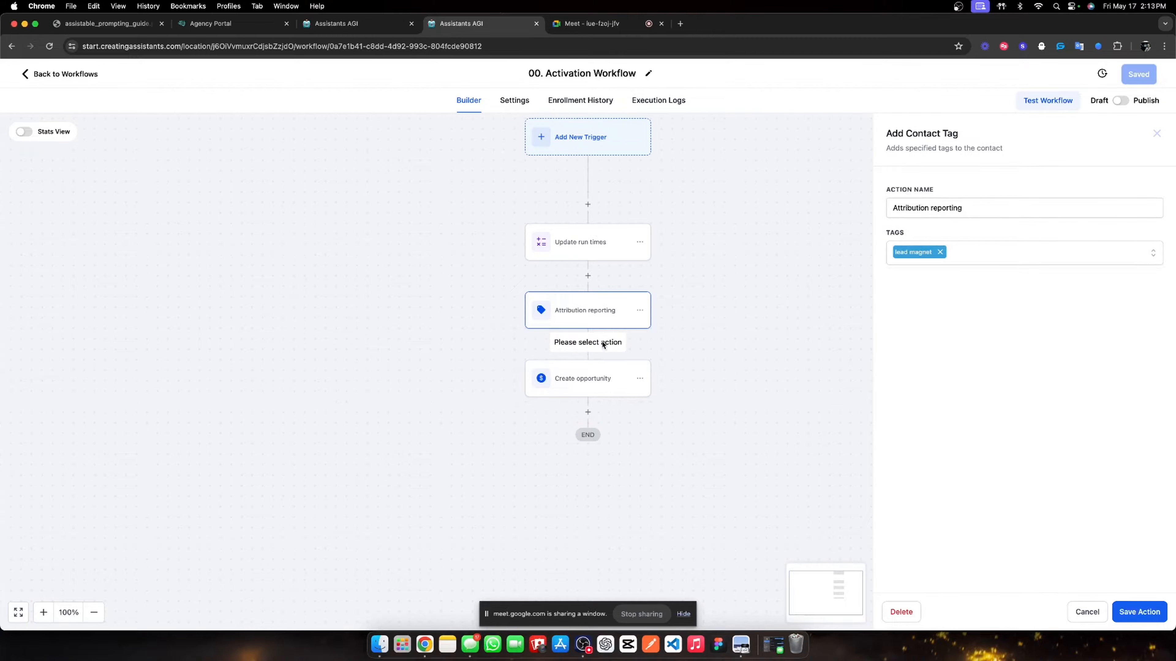
pyautogui.click(1151, 135)
pyautogui.click(587, 343)
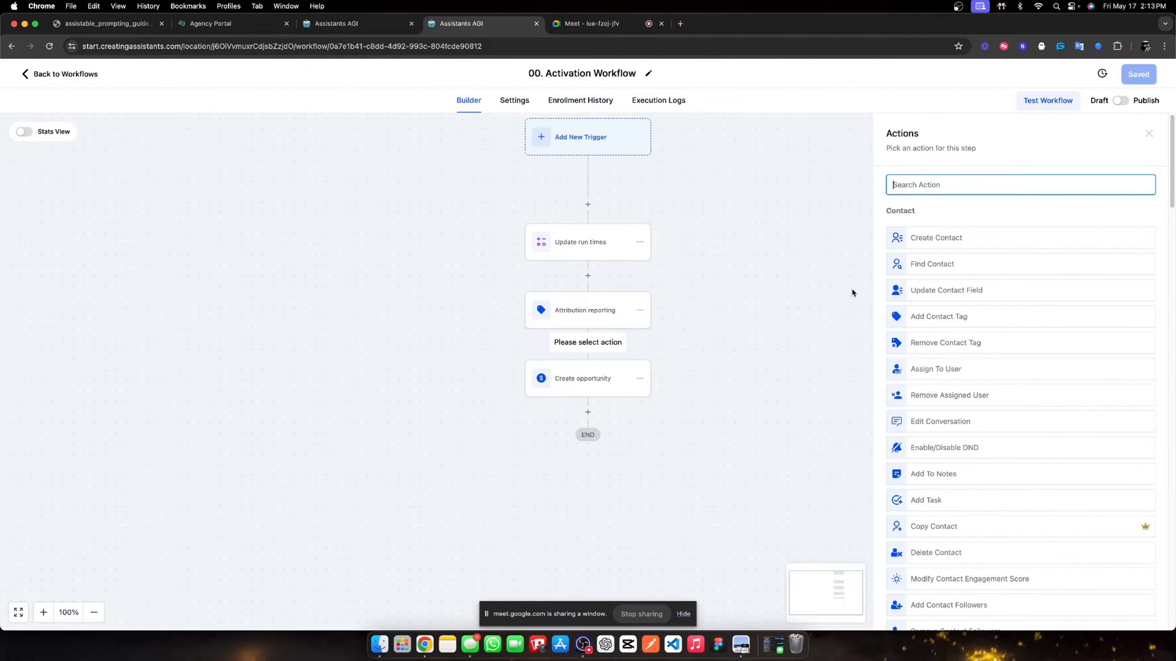
pyautogui.write('create')
pyautogui.press('BackSpace')
pyautogui.press('BackSpace')
pyautogui.press('BackSpace')
pyautogui.press('BackSpace')
pyautogui.press('BackSpace')
pyautogui.press('BackSpace')
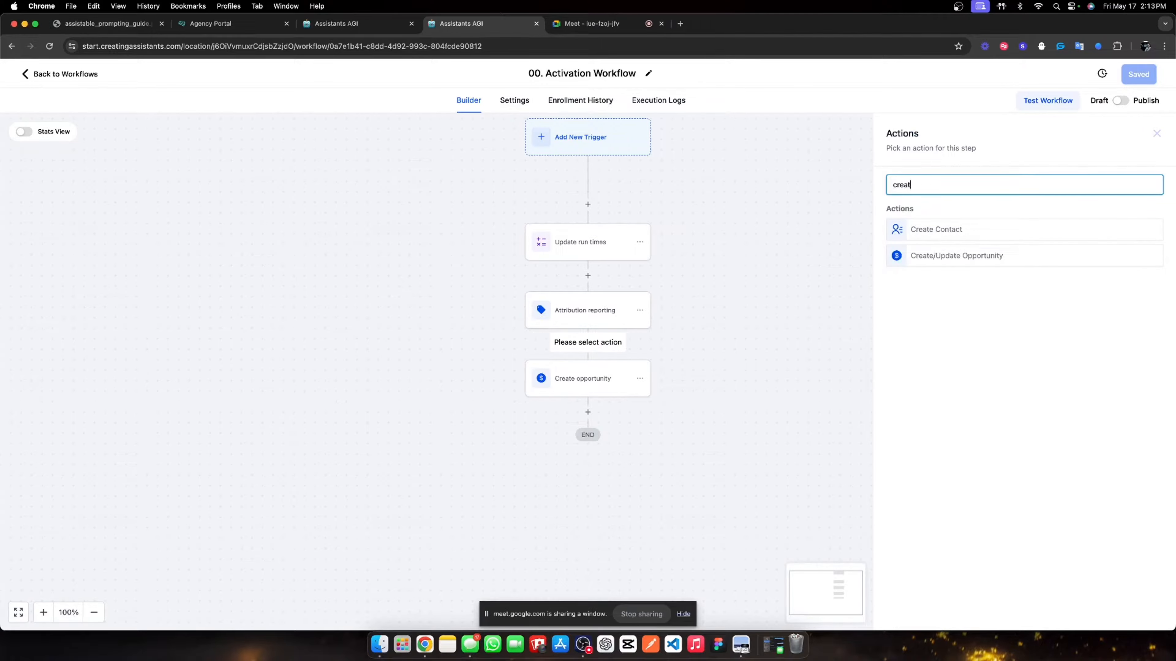
pyautogui.write('tag')
pyautogui.click(940, 230)
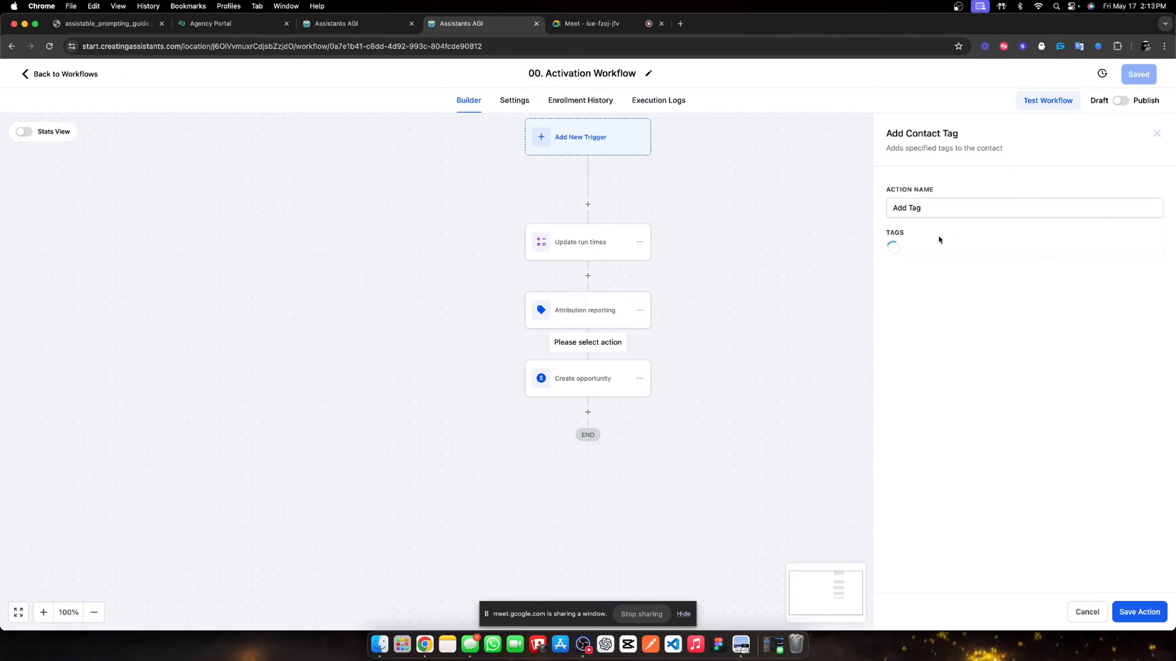
pyautogui.click(927, 256)
pyautogui.click(940, 251)
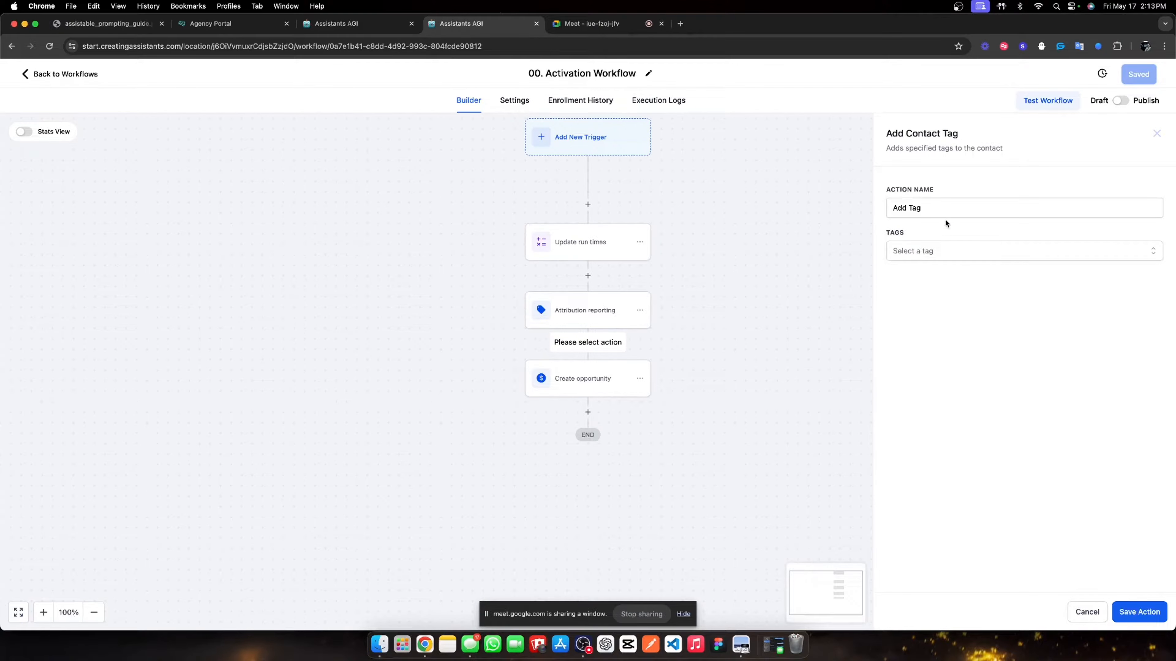
pyautogui.click(929, 259)
pyautogui.click(936, 315)
# - Name the tag step 'Activate pre-call assistant' and save it
pyautogui.tripleClick(945, 217)
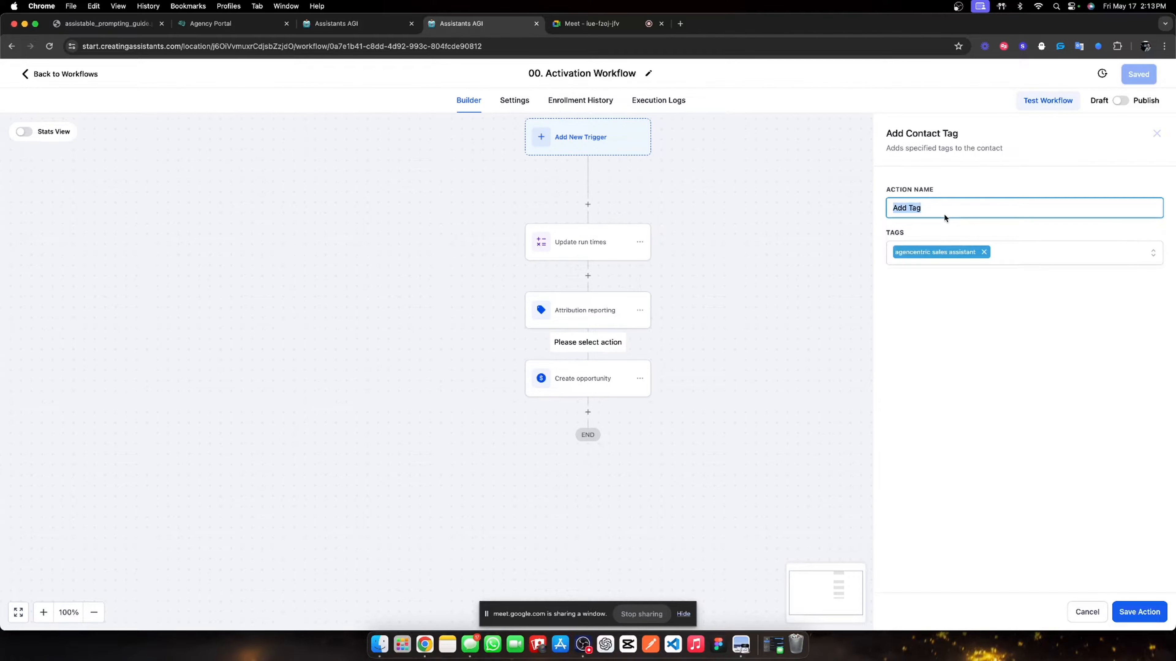
pyautogui.write('Activate assistant')
pyautogui.click(1025, 433)
pyautogui.click(1133, 612)
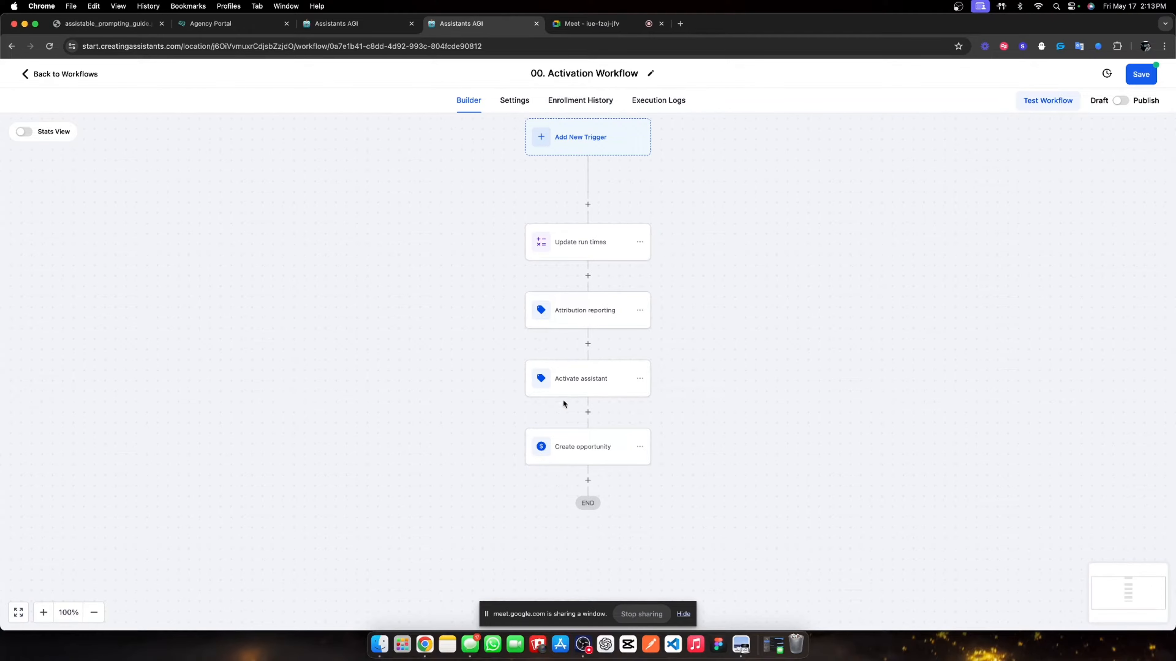
pyautogui.click(595, 389)
pyautogui.click(921, 208)
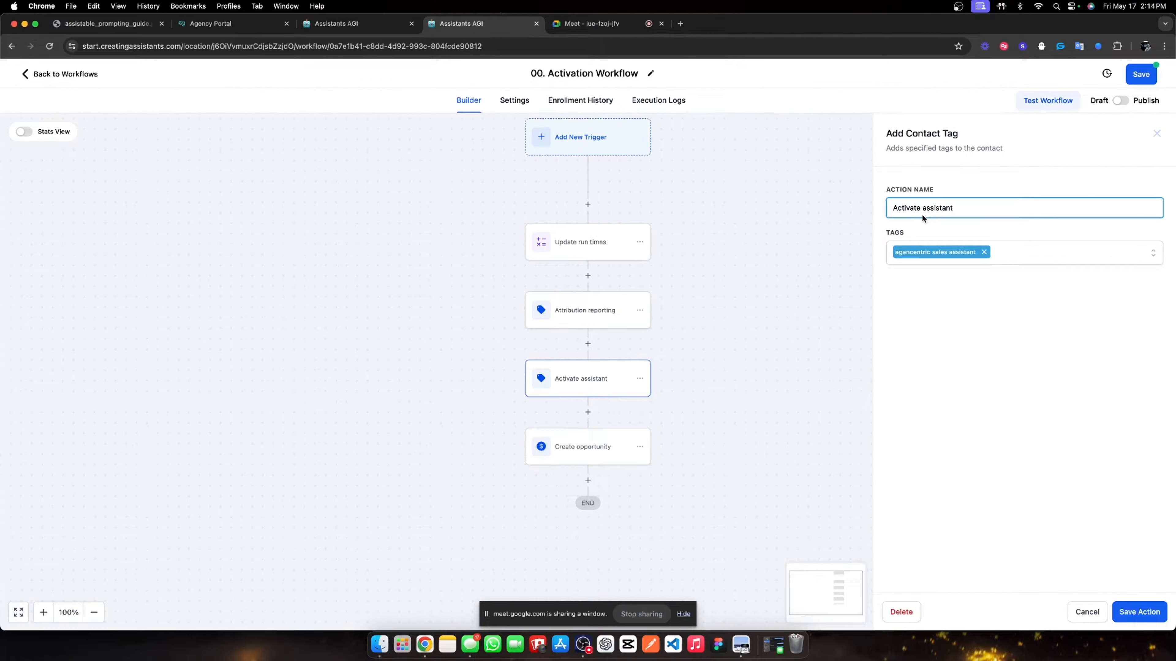
pyautogui.write('pre-call')
pyautogui.click(1133, 608)
pyautogui.scroll(-3, 615, 278)
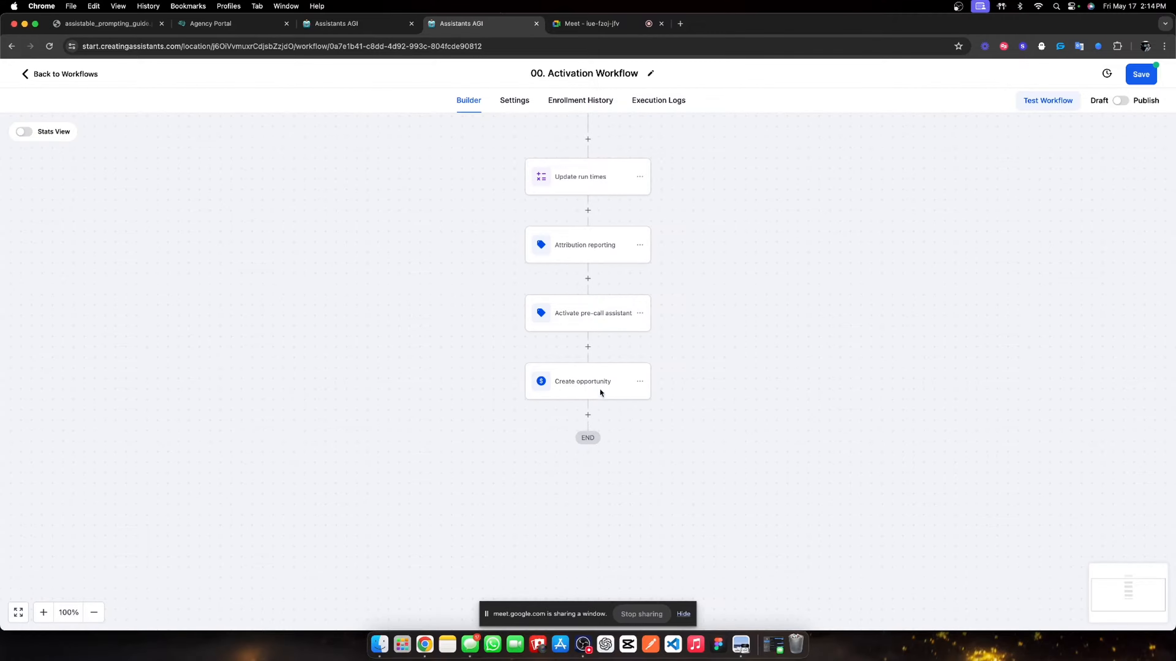
# - Add a Wait step after Create opportunity named 'Synthetic wait' with a 5-minute delay
pyautogui.click(588, 414)
pyautogui.write('wait')
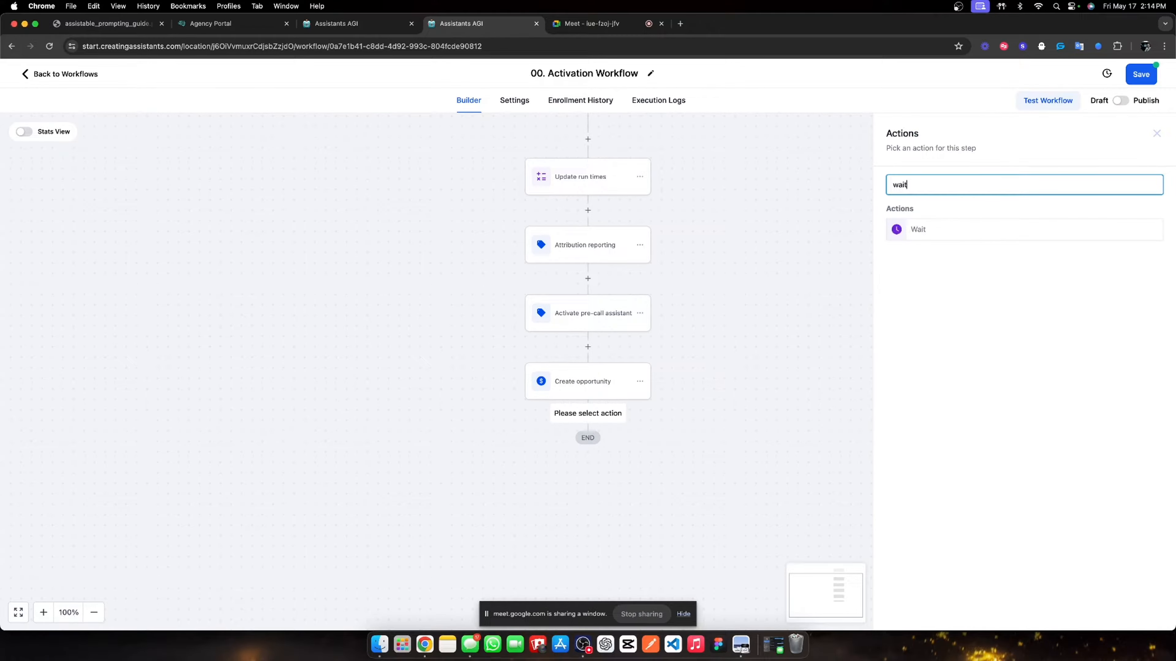
pyautogui.click(967, 233)
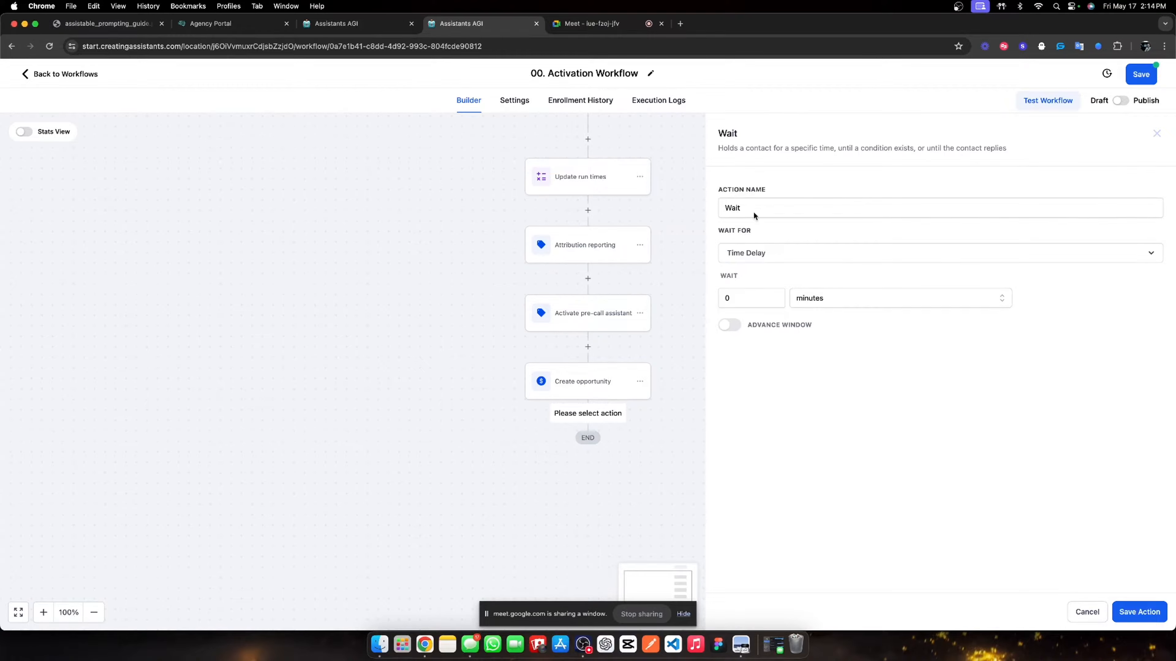
pyautogui.scroll(4, 589, 277)
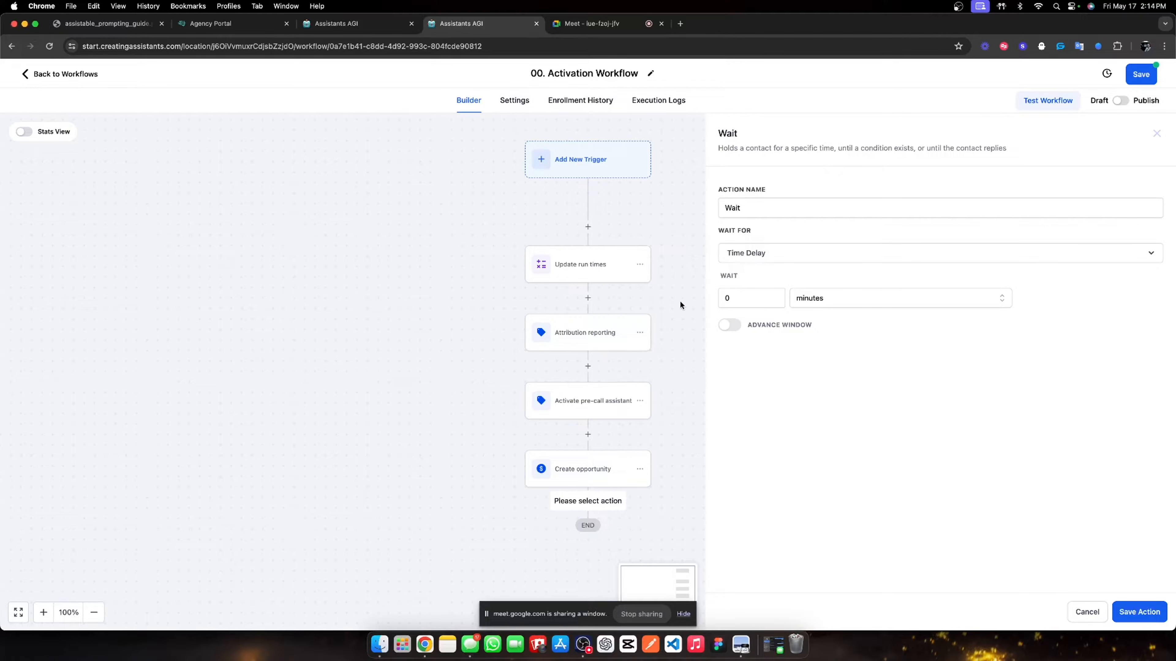
pyautogui.click(759, 210)
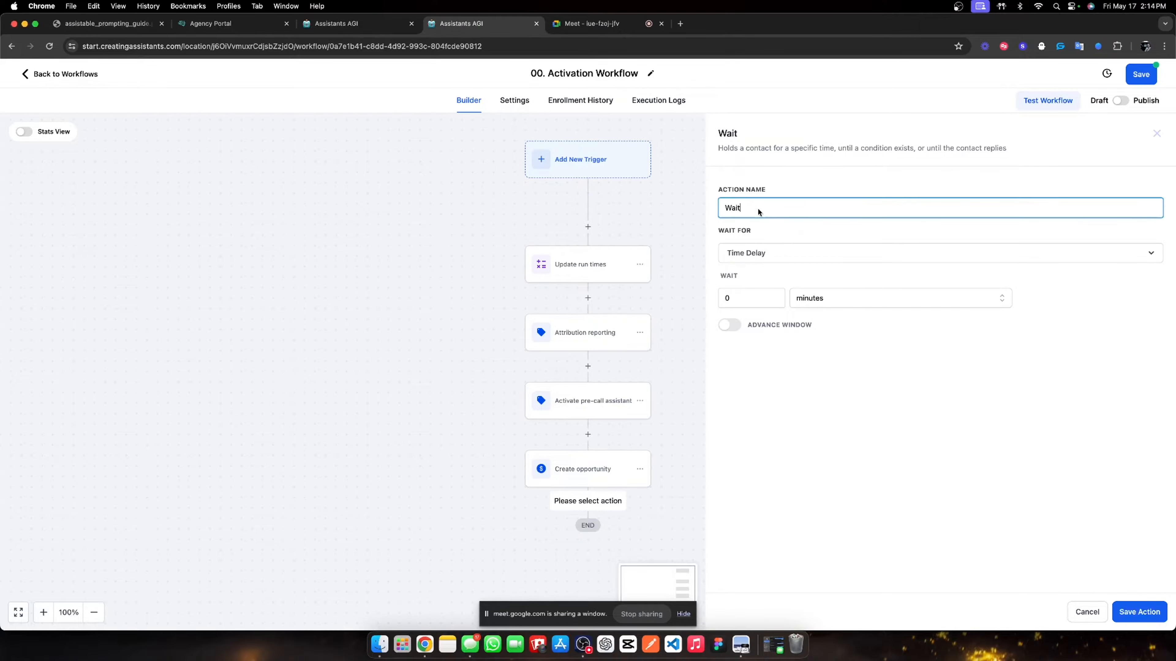
pyautogui.doubleClick(760, 209)
pyautogui.write('Synthetic wait')
pyautogui.doubleClick(737, 299)
pyautogui.write('5')
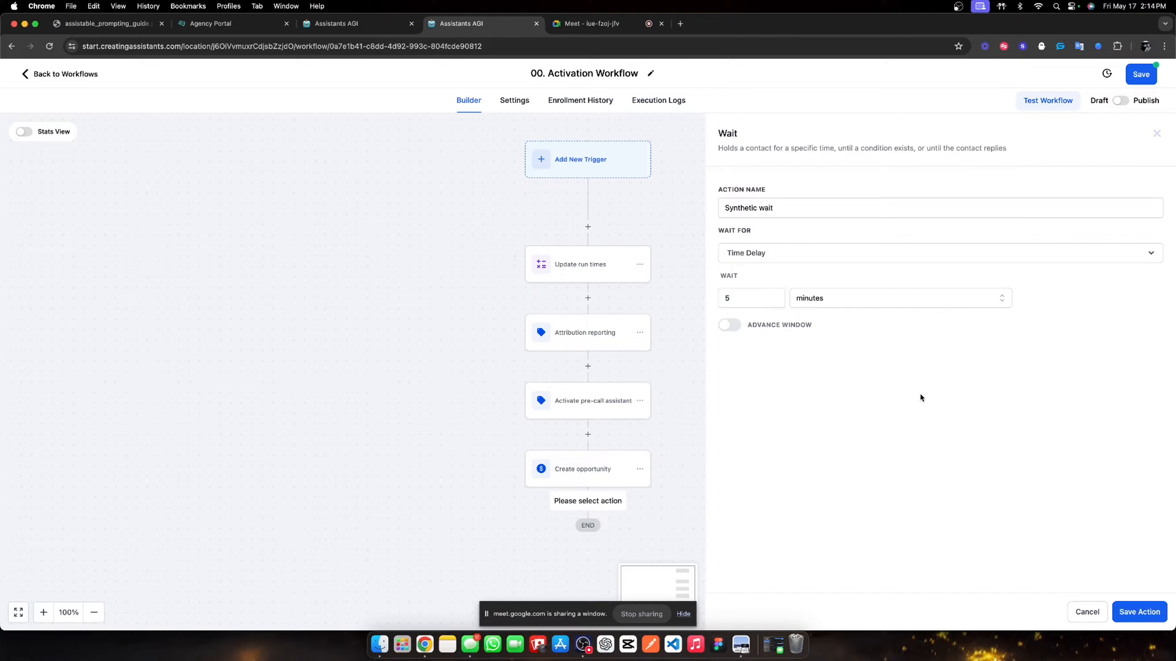
pyautogui.click(1133, 609)
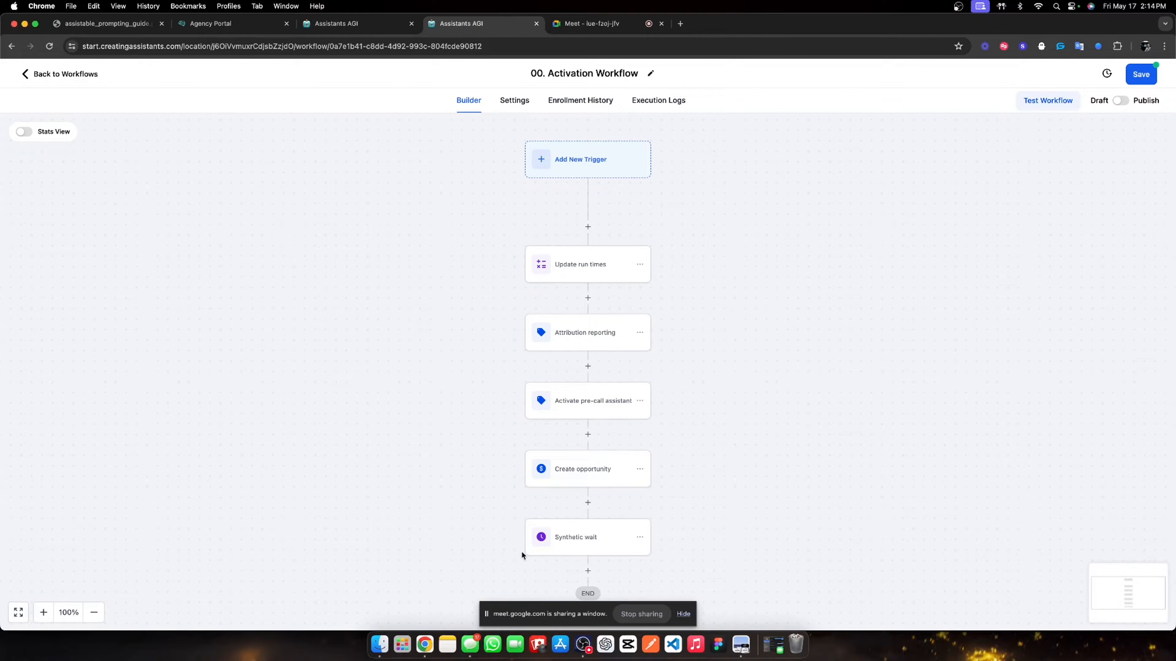
# - Add an SMS step after Synthetic wait texting 'whats going on' plus the contact's First Name
pyautogui.scroll(-3, 577, 425)
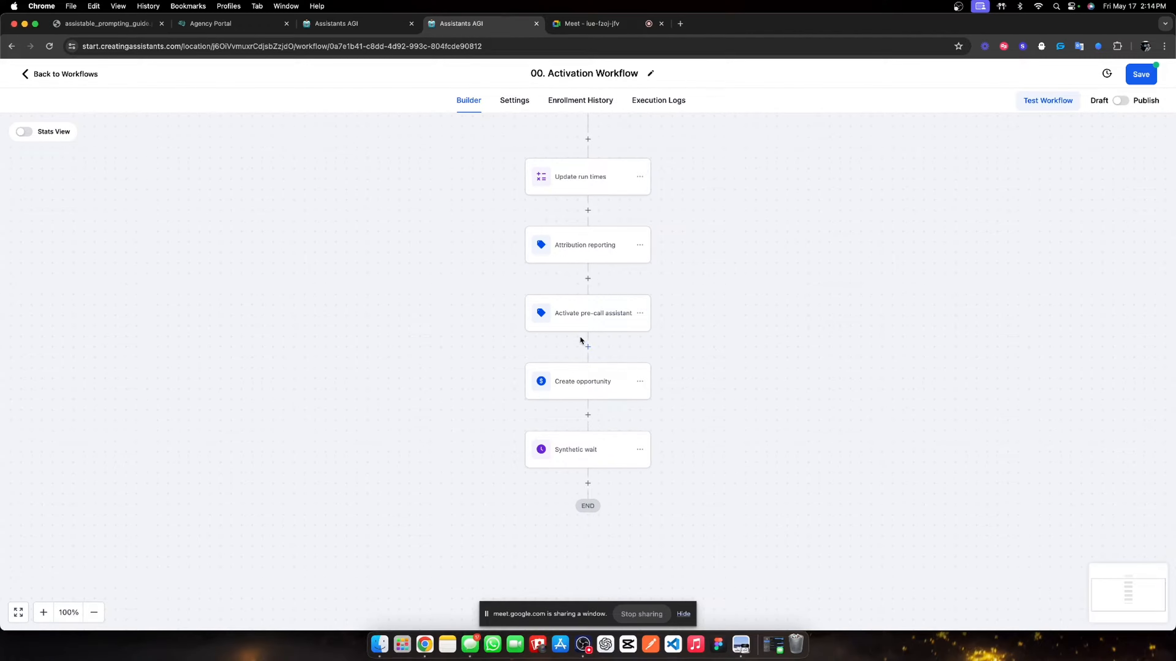
pyautogui.scroll(4, 580, 341)
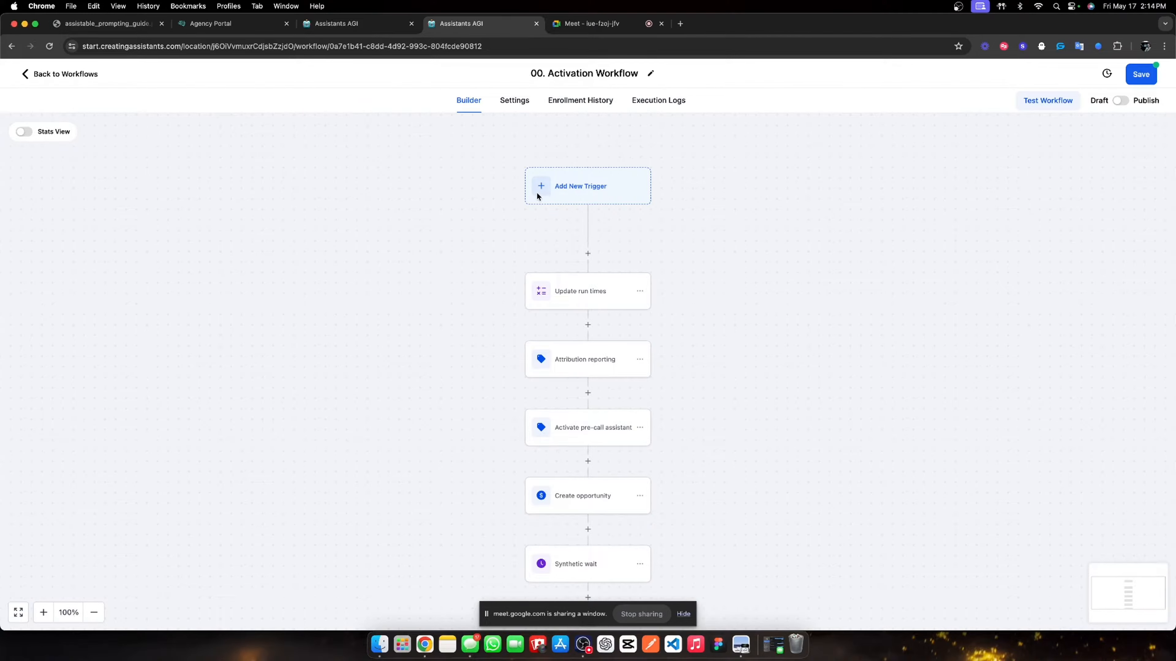
pyautogui.scroll(-3, 573, 319)
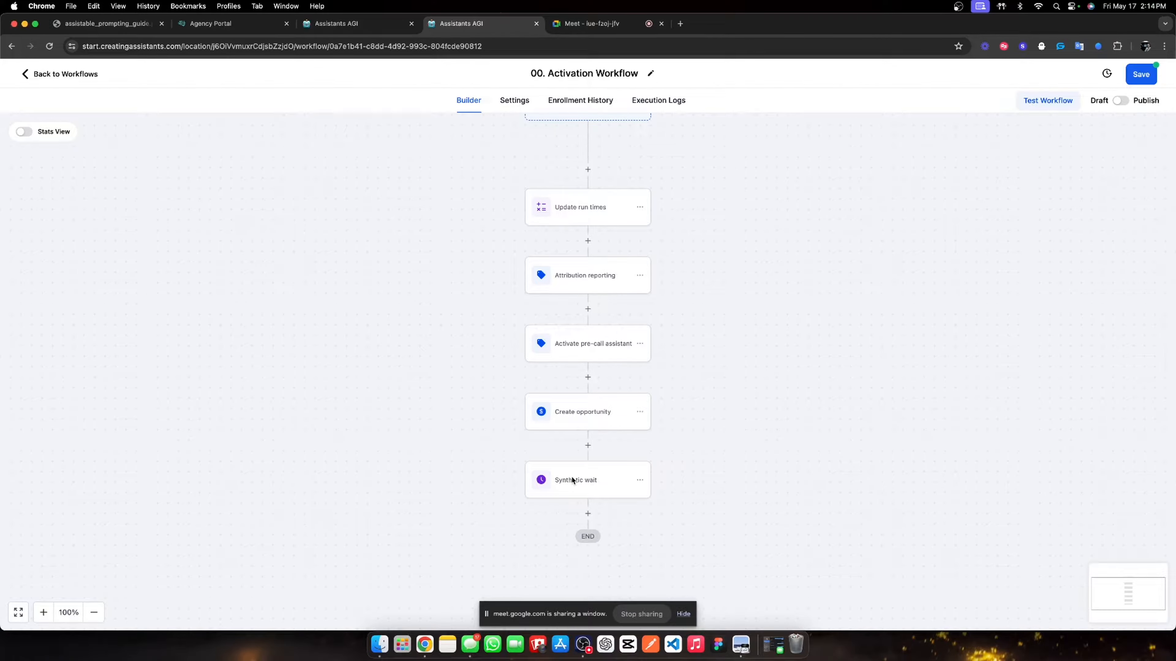
pyautogui.scroll(-1, 573, 480)
pyautogui.click(587, 475)
pyautogui.scroll(-5, 947, 500)
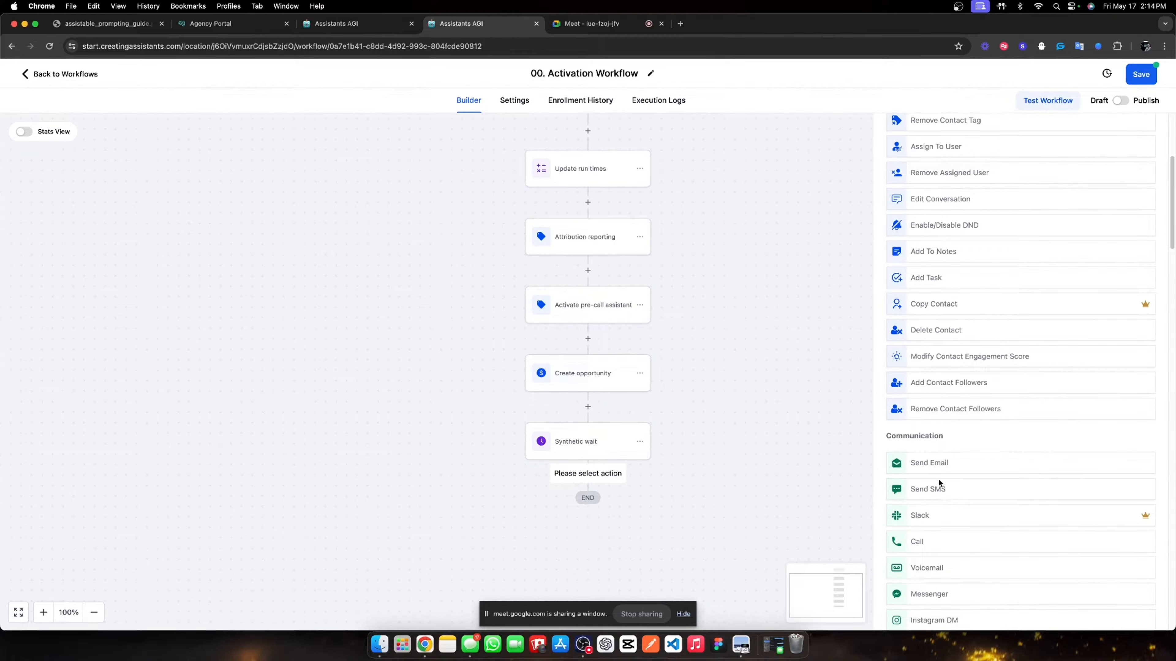
pyautogui.click(925, 489)
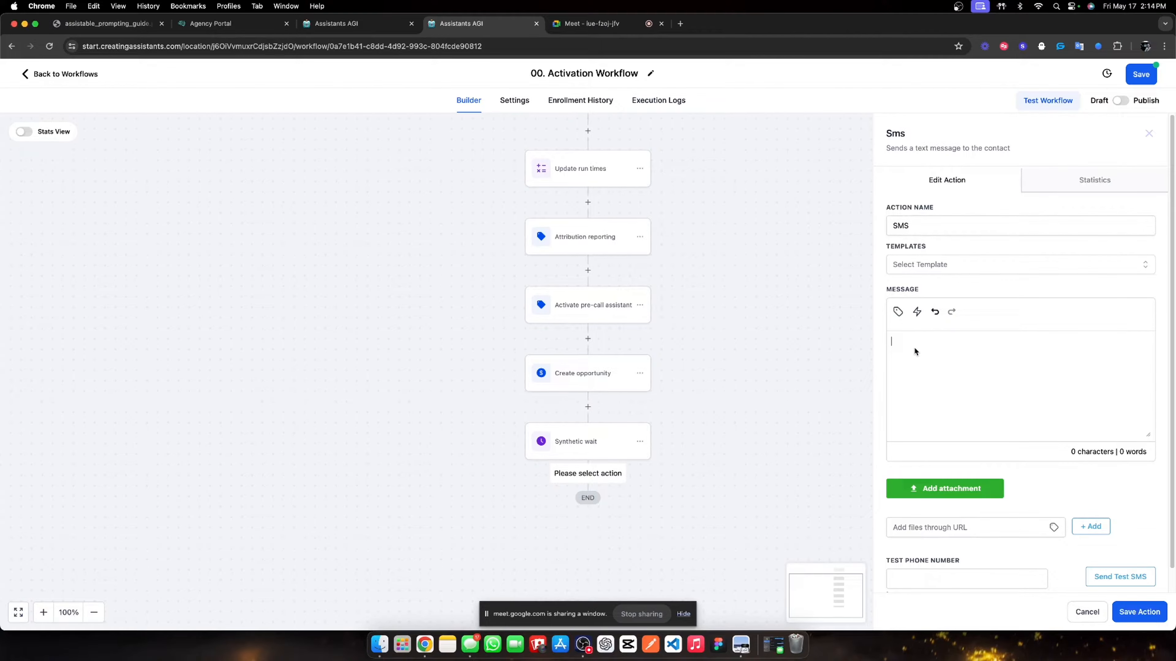
pyautogui.write('hey')
pyautogui.press('BackSpace')
pyautogui.press('BackSpace')
pyautogui.press('BackSpace')
pyautogui.write('whats going on')
pyautogui.click(898, 312)
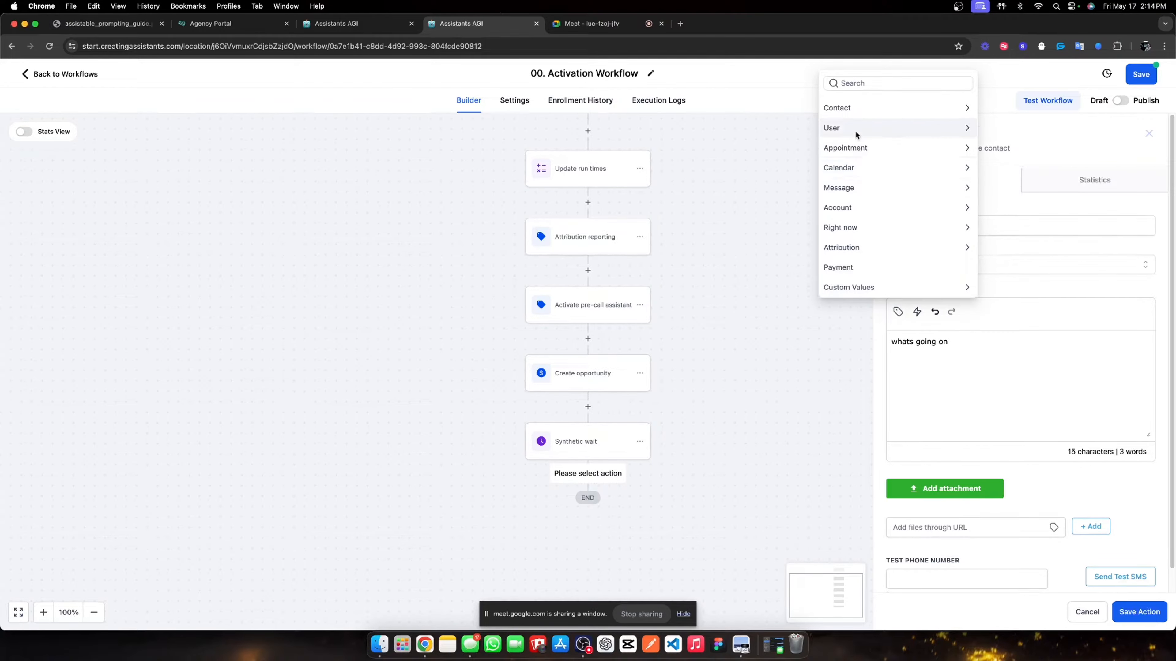
pyautogui.click(857, 106)
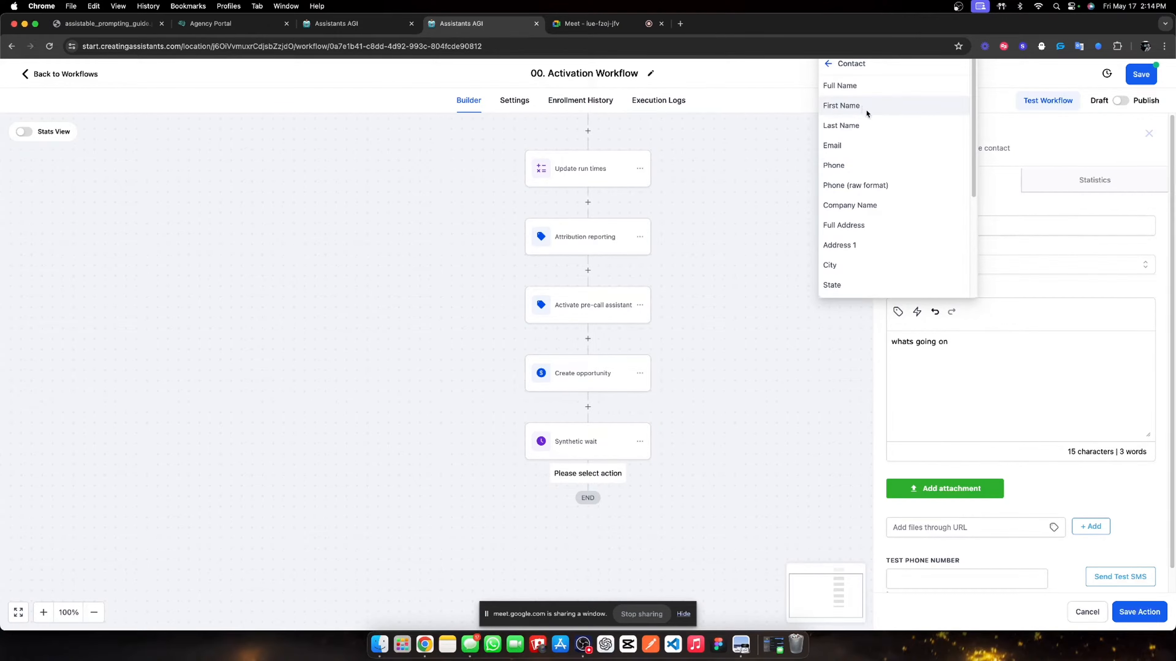
pyautogui.click(862, 106)
pyautogui.click(1120, 615)
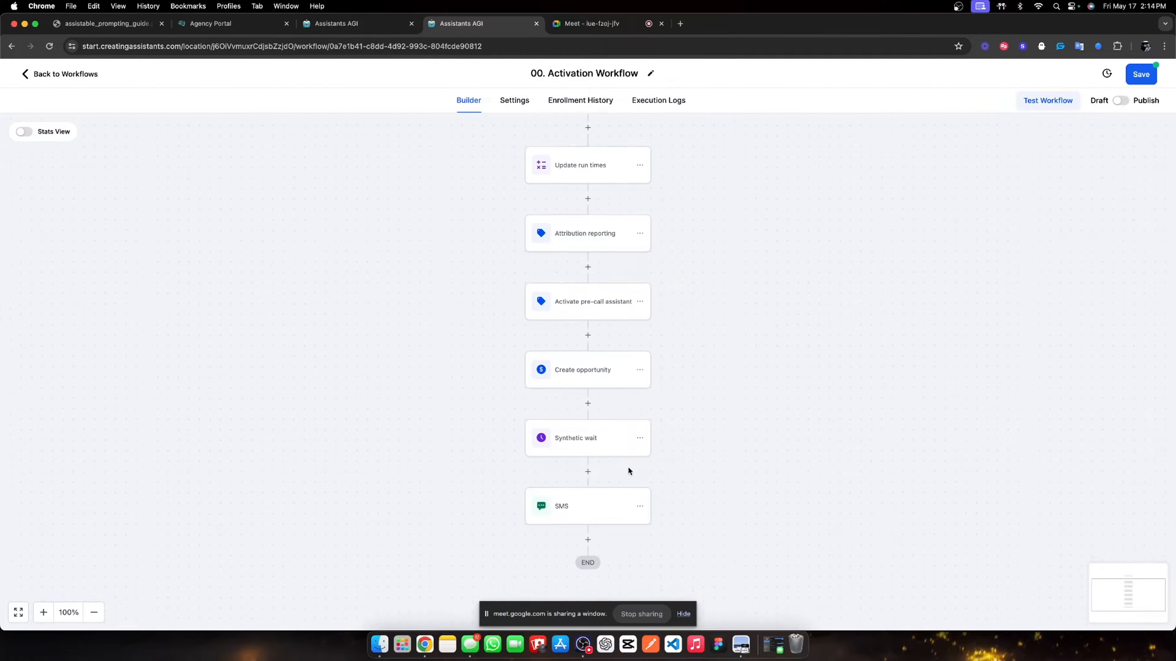
# - Rename the new SMS step to 'intro msg' and save it
pyautogui.scroll(-2, 602, 477)
pyautogui.click(582, 447)
pyautogui.click(930, 226)
pyautogui.doubleClick(926, 226)
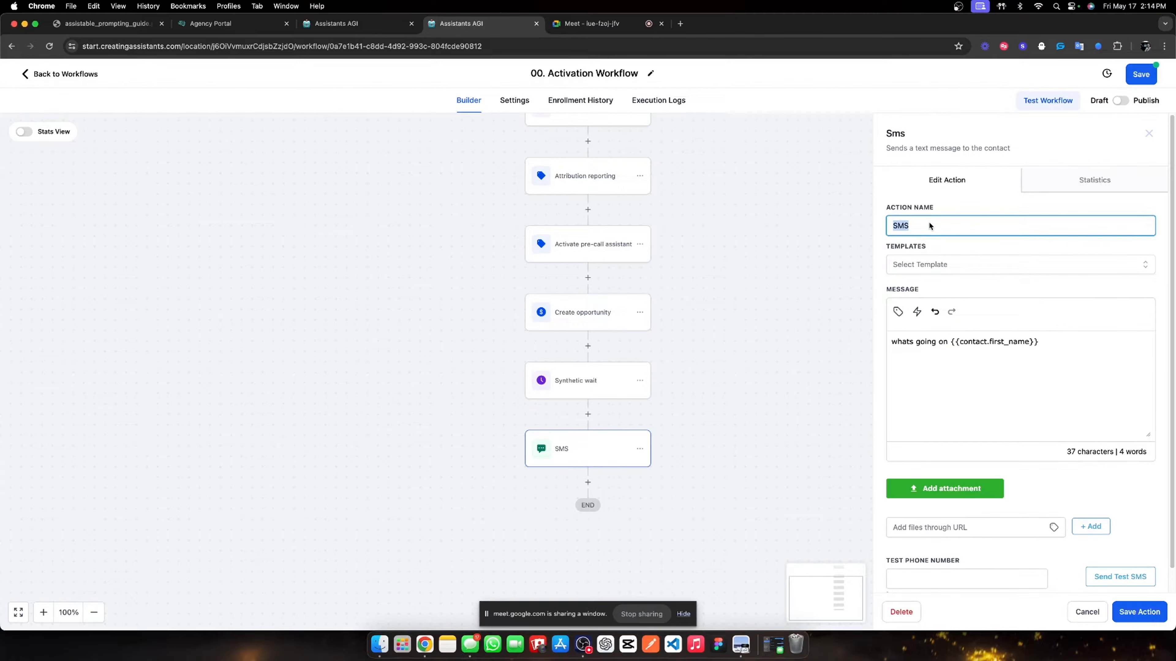
pyautogui.write('intro msg')
pyautogui.click(1140, 612)
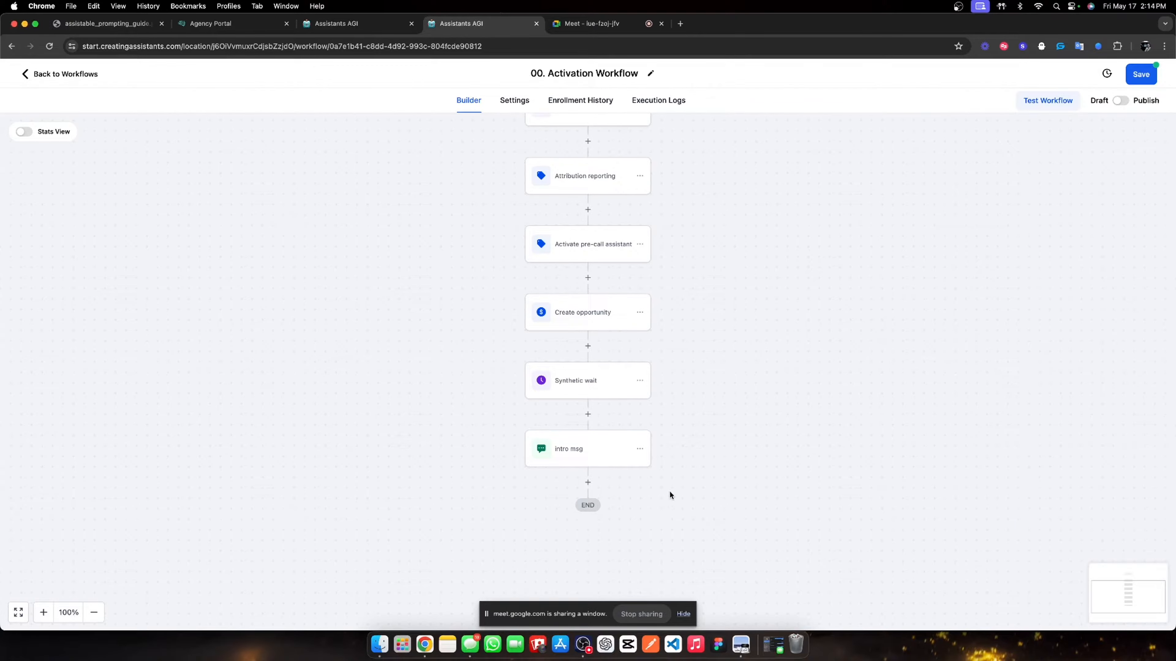
# - Add an SMS step named 'second msg' texting 'sorry about that, I forgot to link up the form'
pyautogui.scroll(-4, 935, 459)
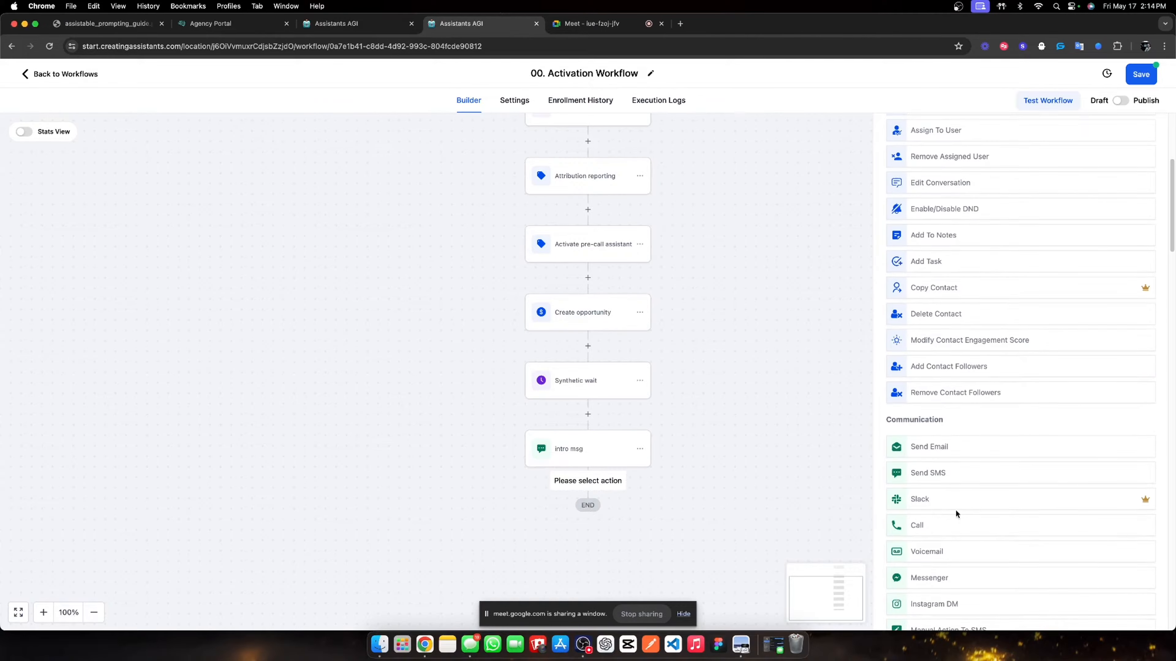
pyautogui.click(935, 474)
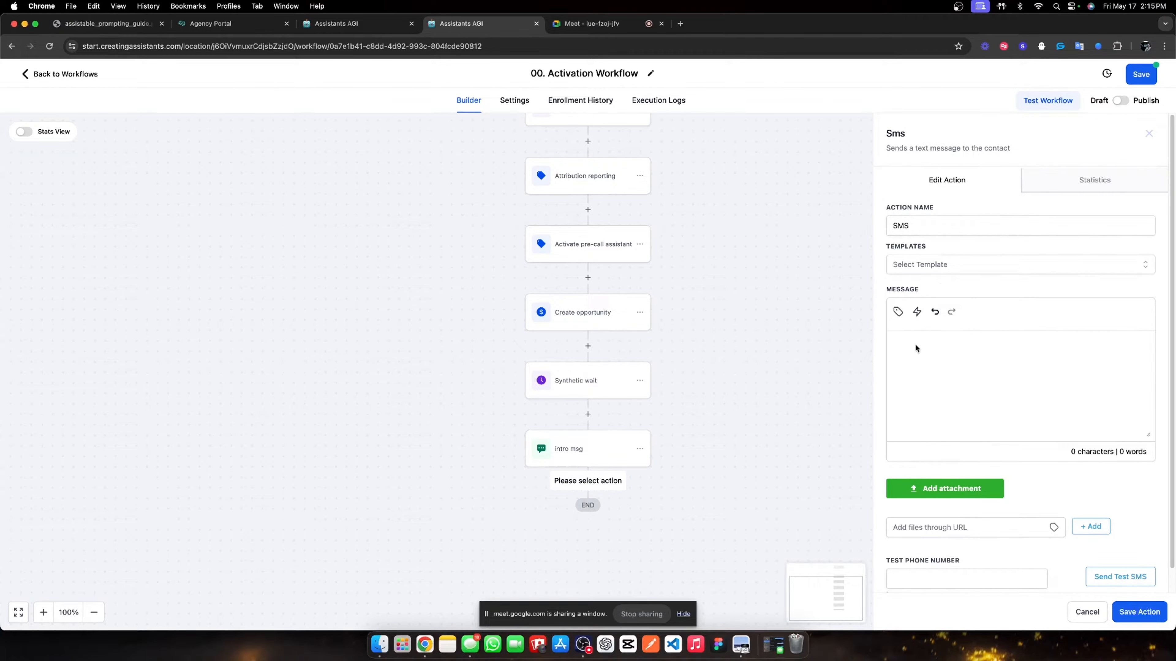
pyautogui.write('sorry about that, I forgot to link up the form')
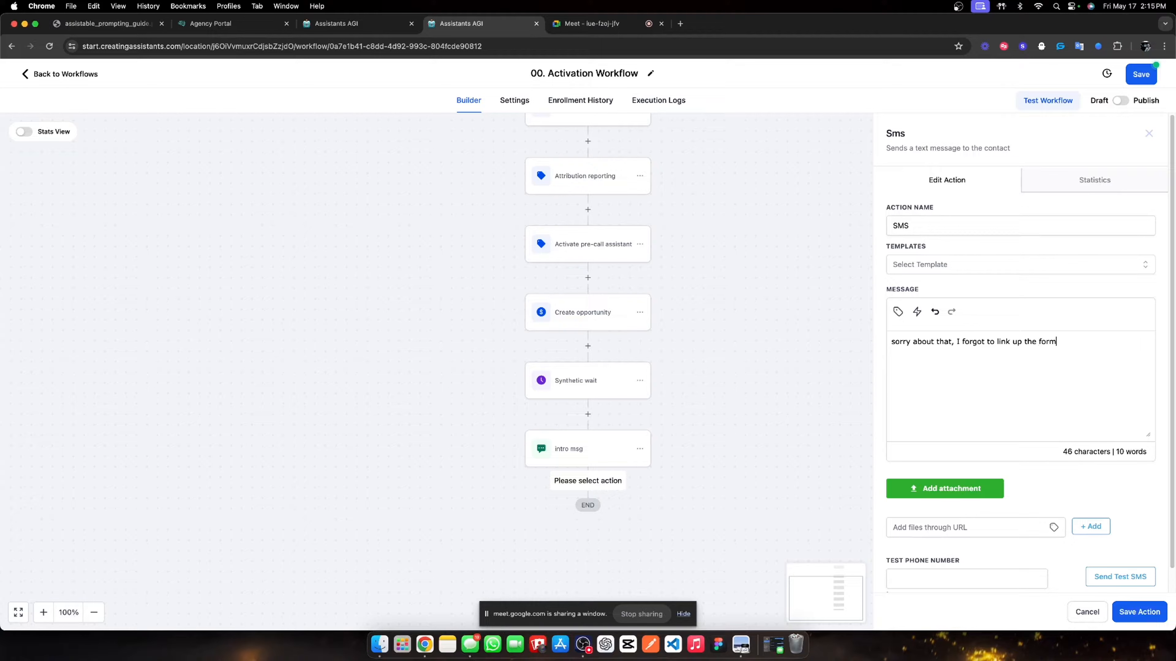
pyautogui.doubleClick(953, 226)
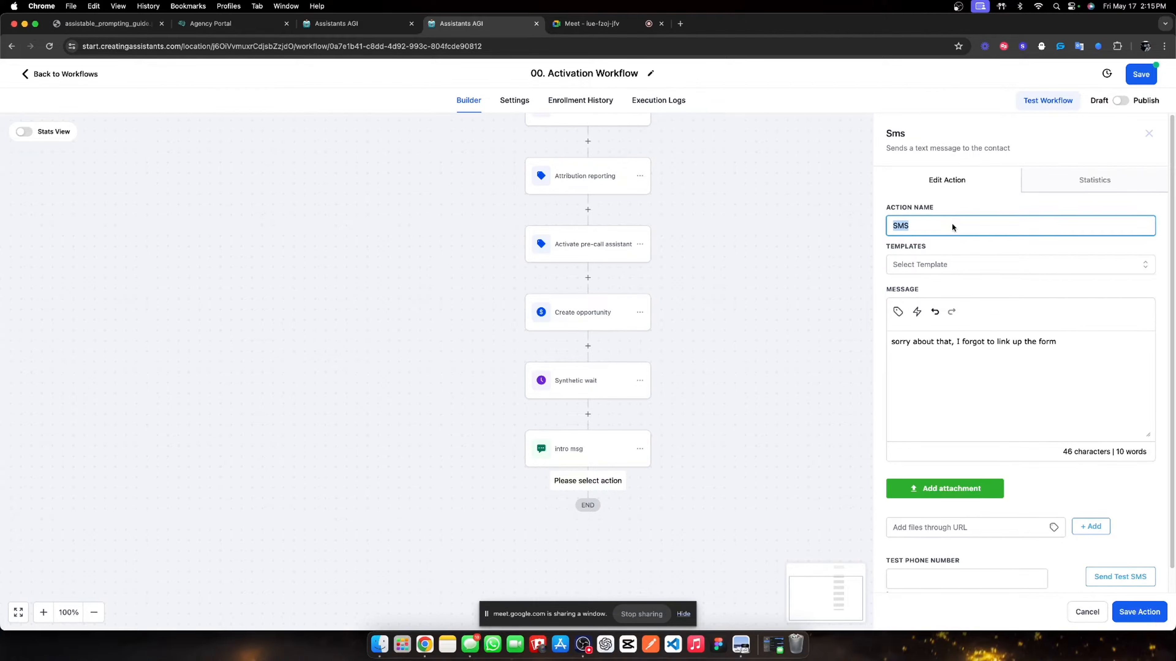
pyautogui.write('ms')
pyautogui.write('second ms')
pyautogui.click(1138, 611)
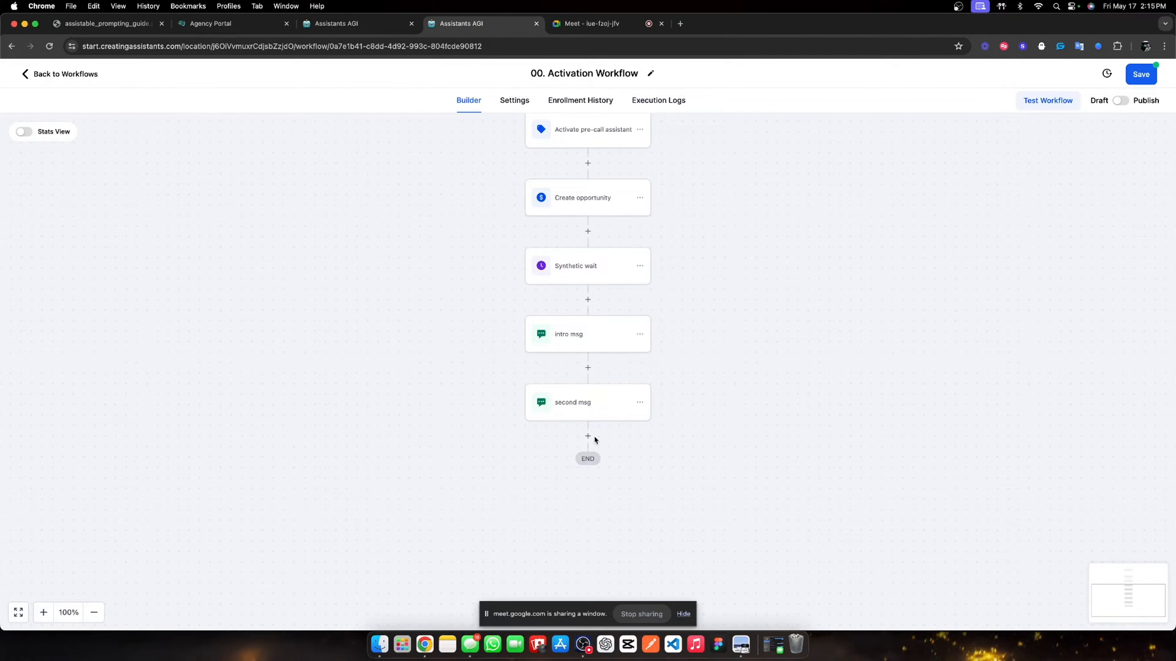
# - Copy the Synthetic wait step and paste it below second msg
pyautogui.click(641, 267)
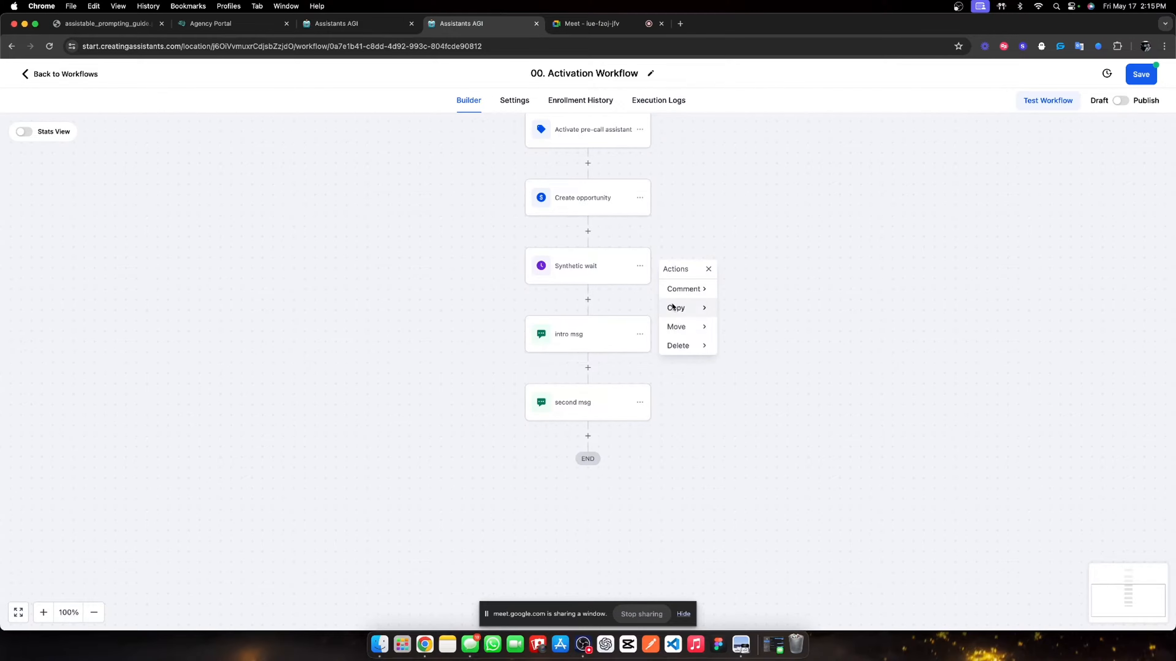
pyautogui.click(701, 308)
pyautogui.click(751, 295)
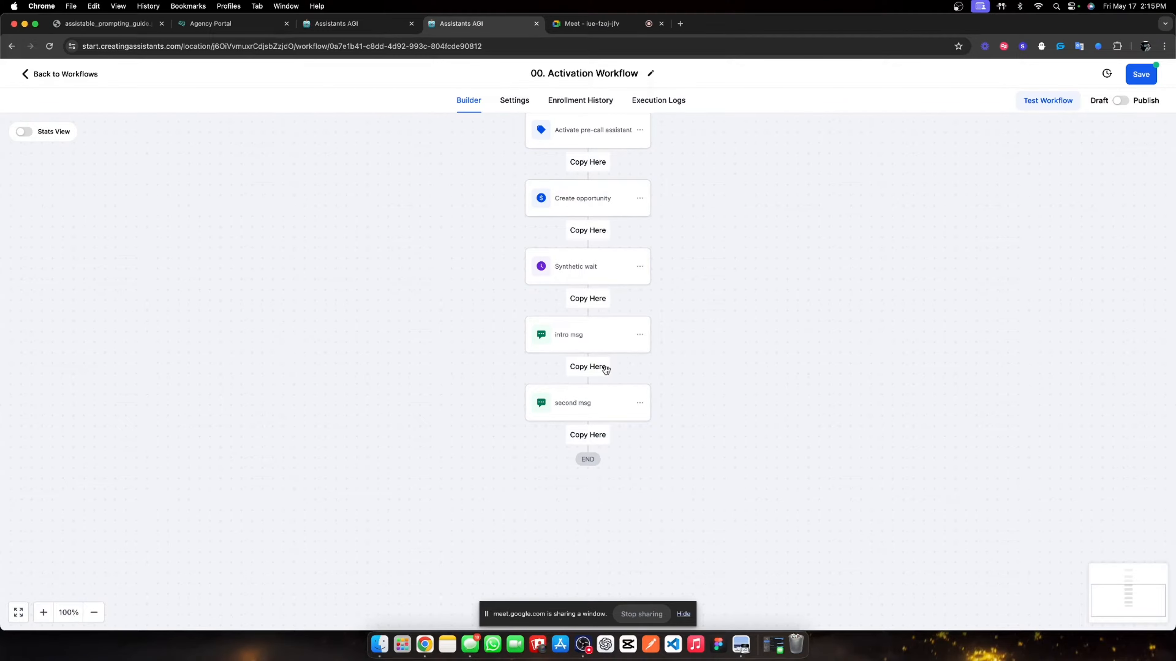
pyautogui.click(580, 436)
# - Shorten the copied wait to 0.1 minutes and save it
pyautogui.click(578, 468)
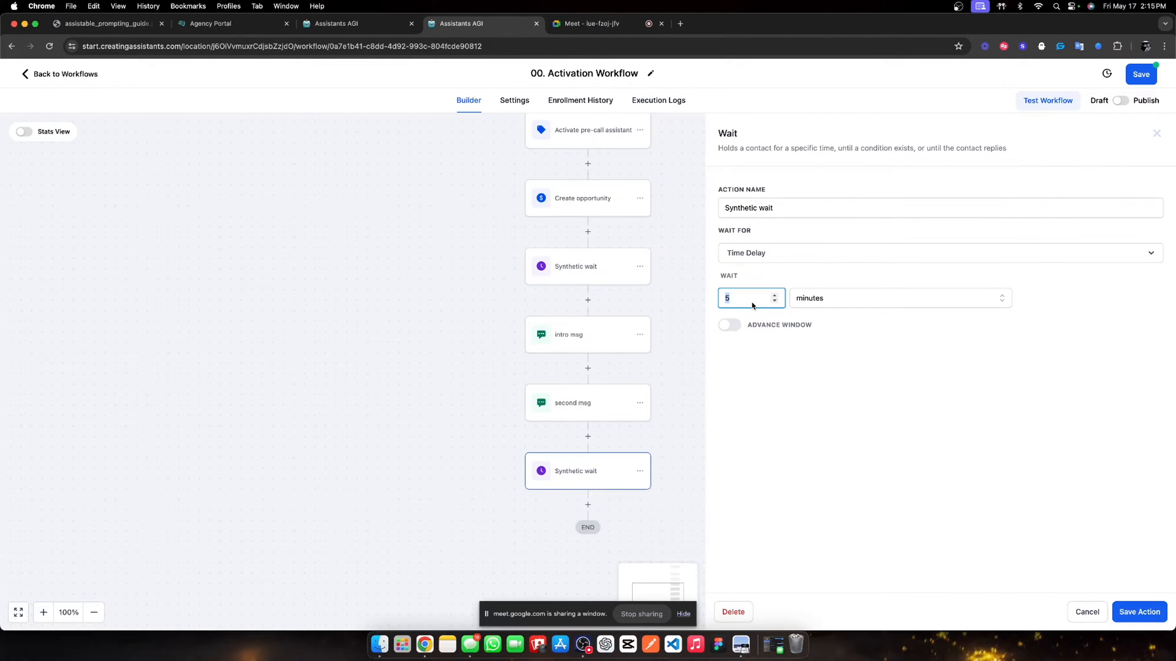
pyautogui.write('0.1')
pyautogui.click(896, 380)
pyautogui.click(1135, 613)
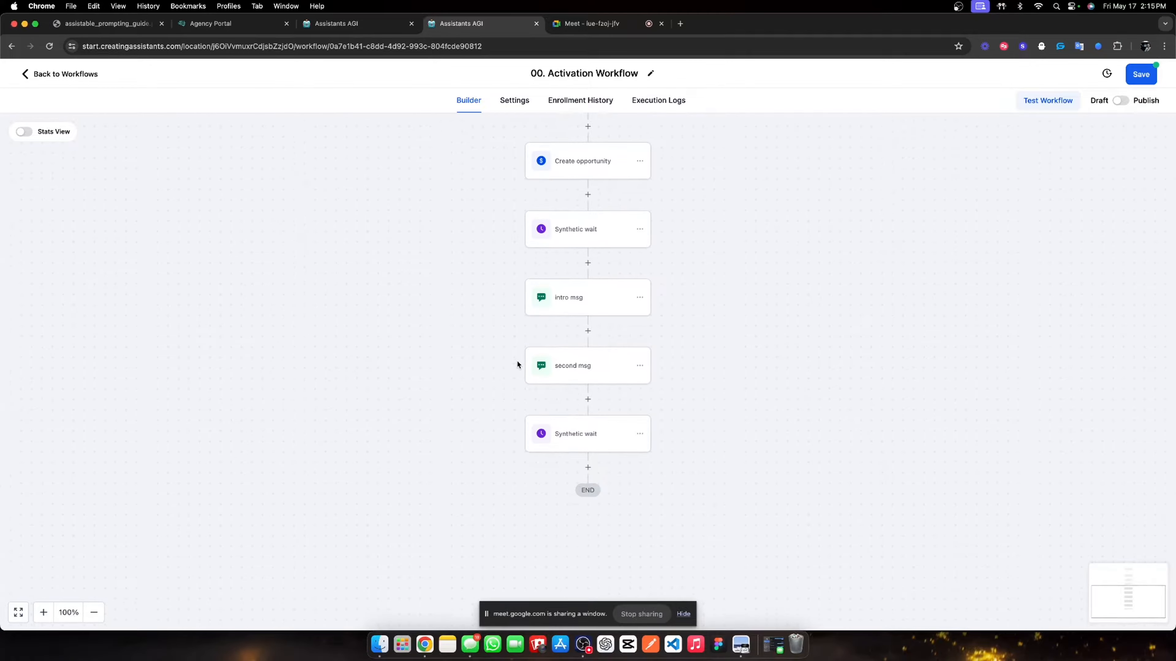
pyautogui.click(587, 440)
# - Add an SMS step after the short wait asking the contact to tell a little about their agency
pyautogui.scroll(-5, 953, 440)
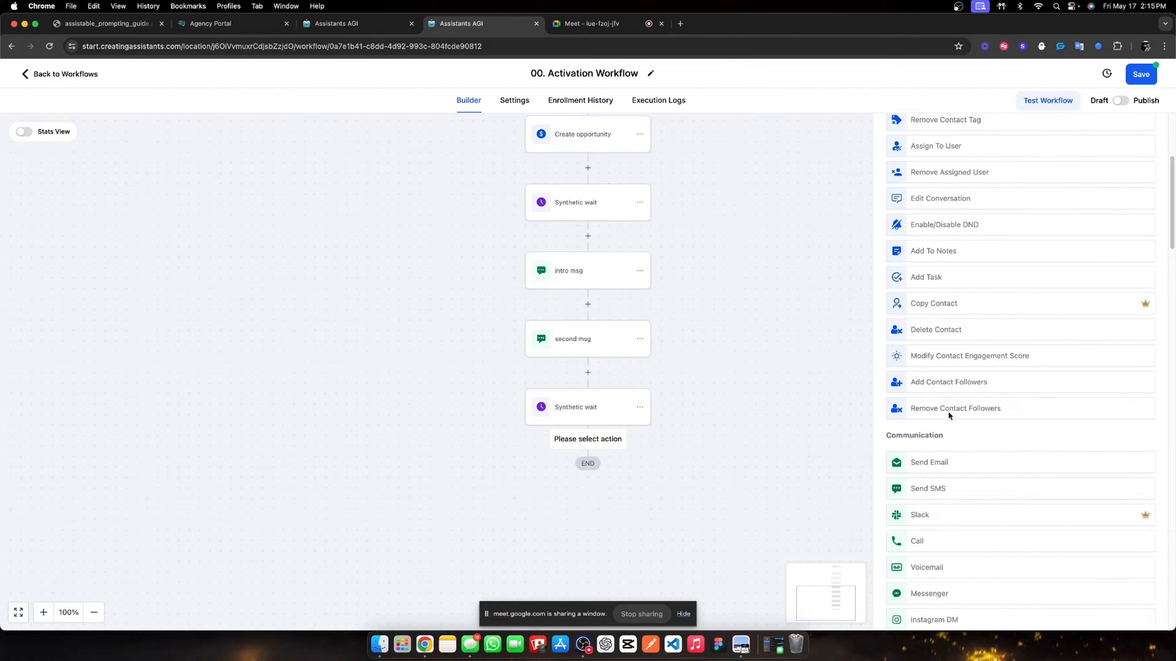
pyautogui.click(930, 490)
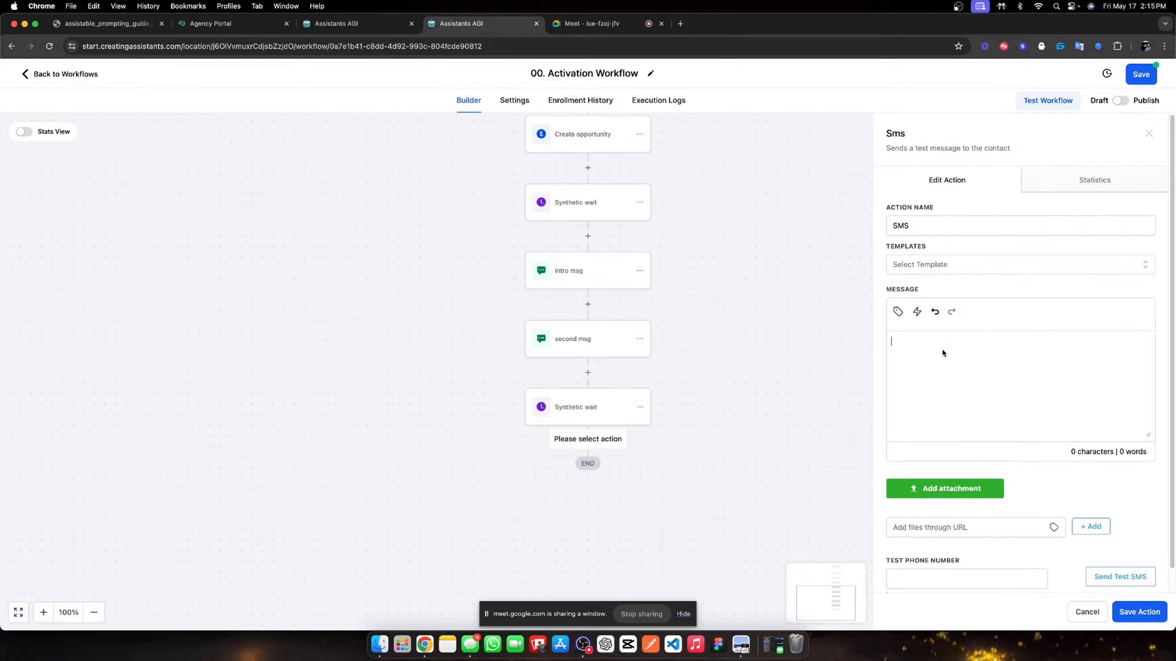
pyautogui.write('im just getting')
pyautogui.press('BackSpace')
pyautogui.press('BackSpace')
pyautogui.press('BackSpace')
pyautogui.press('BackSpace')
pyautogui.press('BackSpace')
pyautogui.press('BackSpace')
pyautogui.press('BackSpace')
pyautogui.press('BackSpace')
pyautogui.press('BackSpace')
pyautogui.press('BackSpace')
pyautogui.press('BackSpace')
pyautogui.press('BackSpace')
pyautogui.press('BackSpace')
pyautogui.press('BackSpace')
pyautogui.write('im finsih')
pyautogui.write('nishing u')
pyautogui.write('p a call now')
pyautogui.write(', why ')
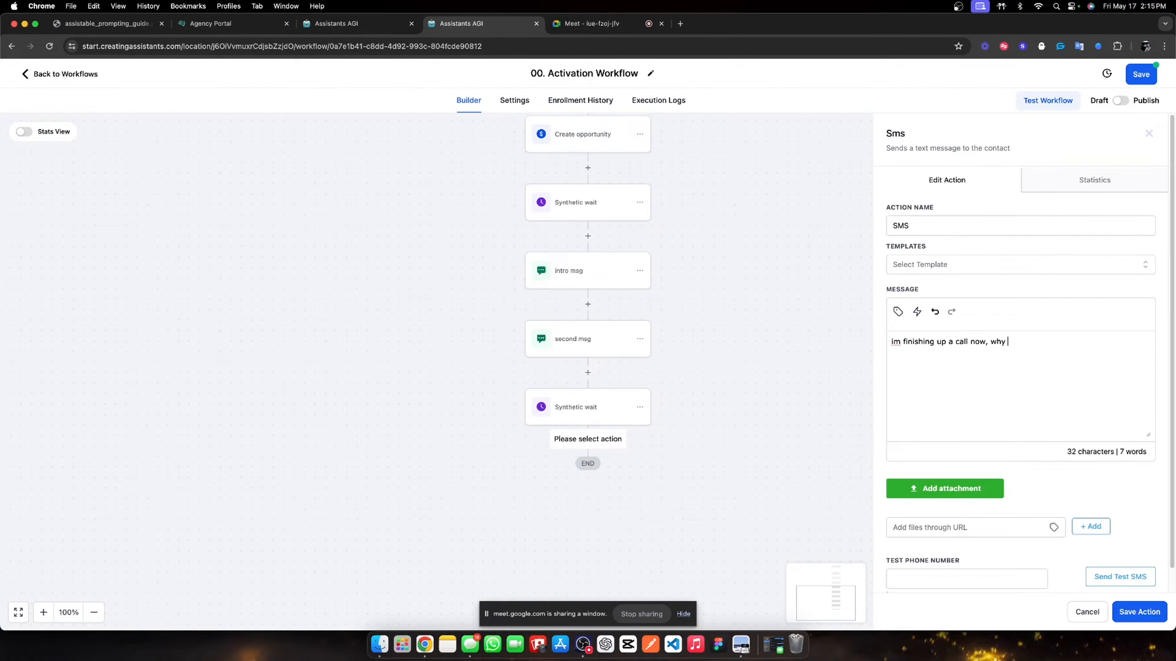
pyautogui.write('dont you tell me alittl')
pyautogui.press('BackSpace')
pyautogui.press('BackSpace')
pyautogui.press('BackSpace')
pyautogui.press('BackSpace')
pyautogui.press('BackSpace')
pyautogui.write('little ba')
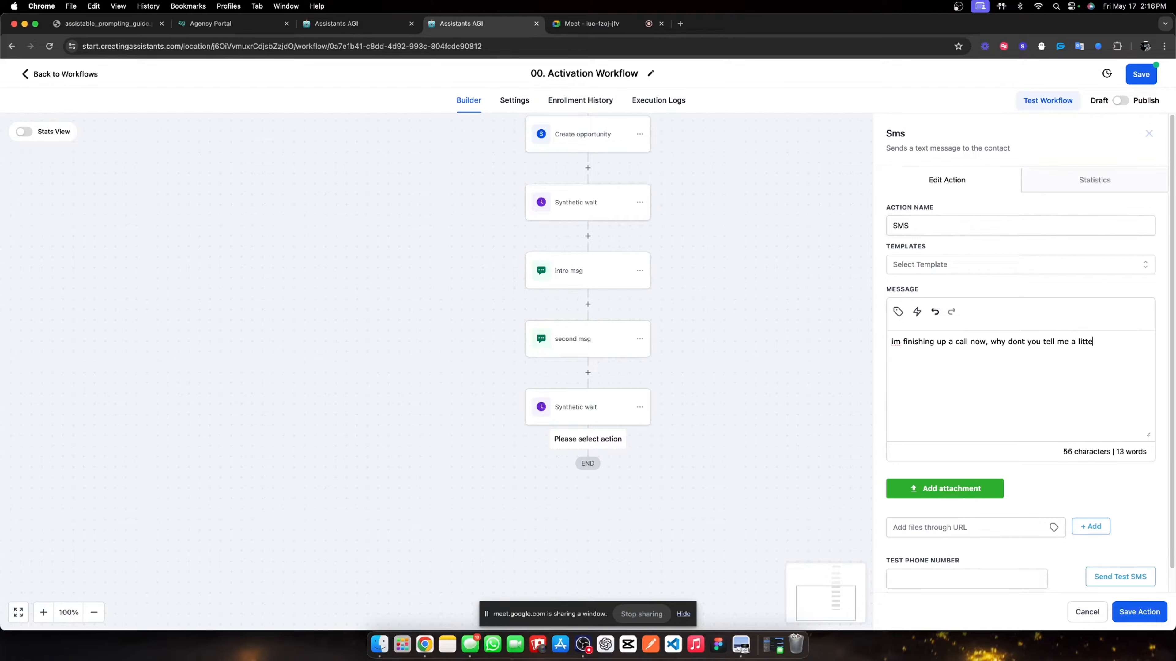
pyautogui.write('out your agency real quick')
pyautogui.moveTo(986, 342); pyautogui.dragTo(901, 348)
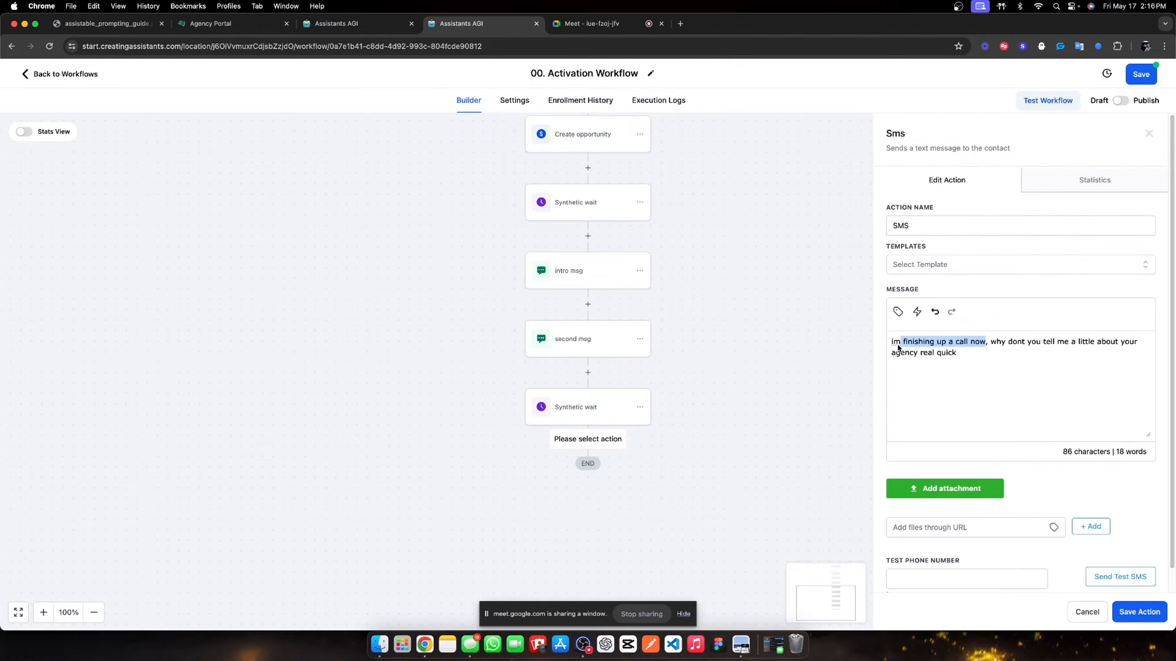
pyautogui.press('BackSpace')
pyautogui.write('about to get off this call im on')
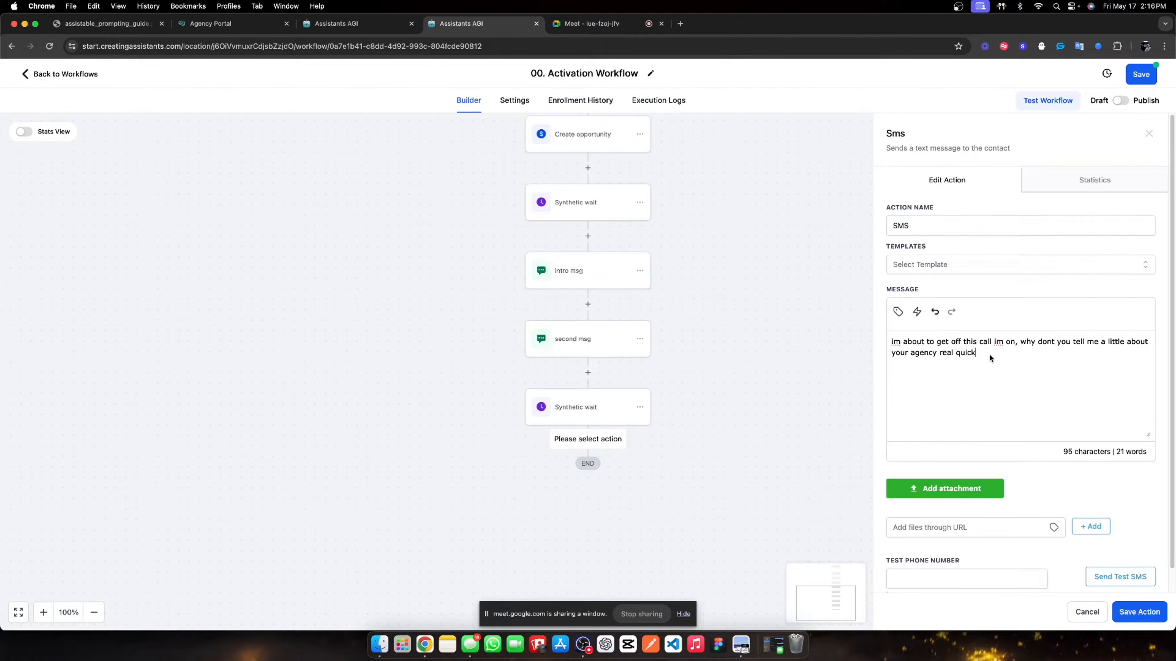
pyautogui.write(' and I got you after')
pyautogui.click(1126, 610)
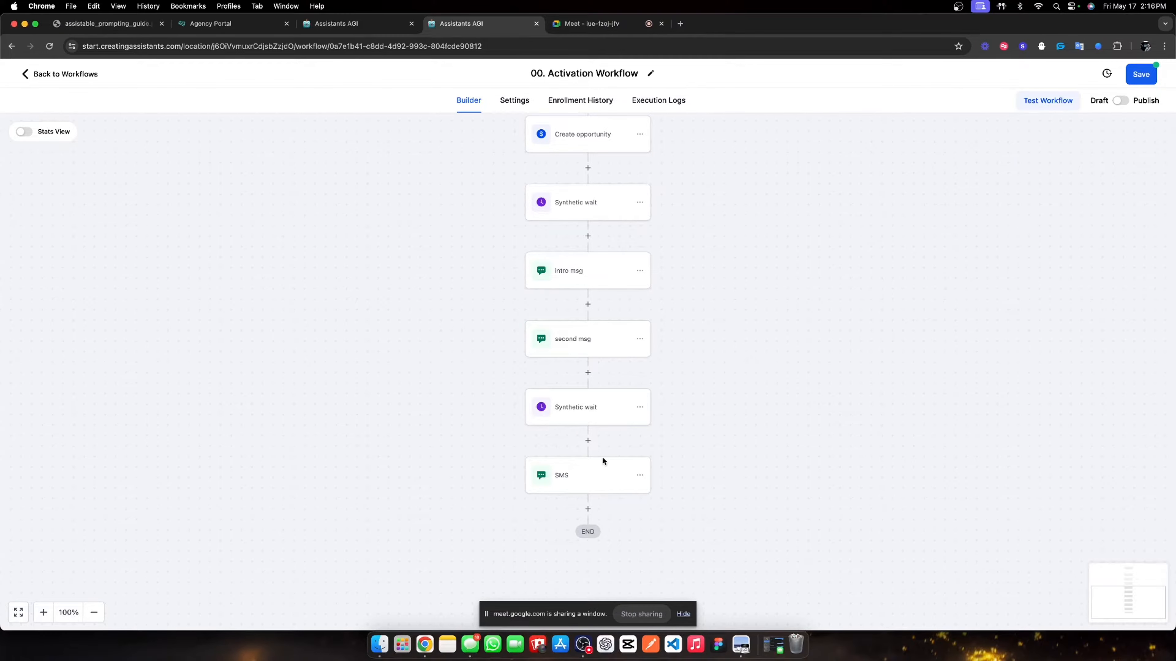
# - Rename the new SMS step to 'CTA' and save it
pyautogui.click(588, 469)
pyautogui.doubleClick(935, 224)
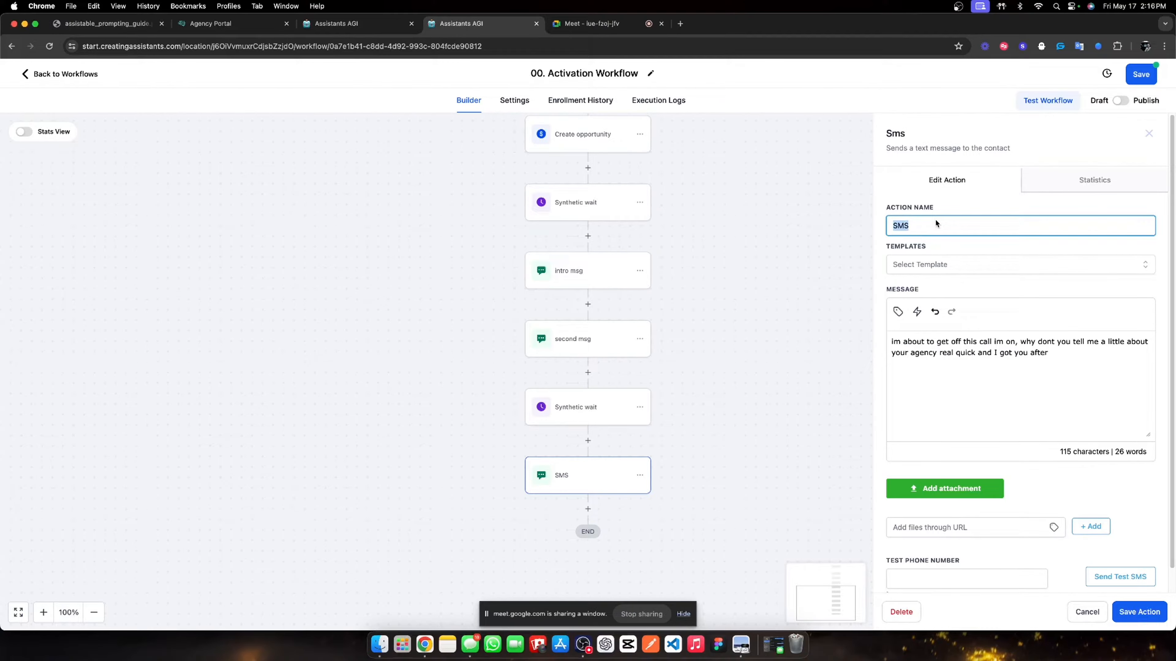
pyautogui.write('CTA')
pyautogui.click(1144, 616)
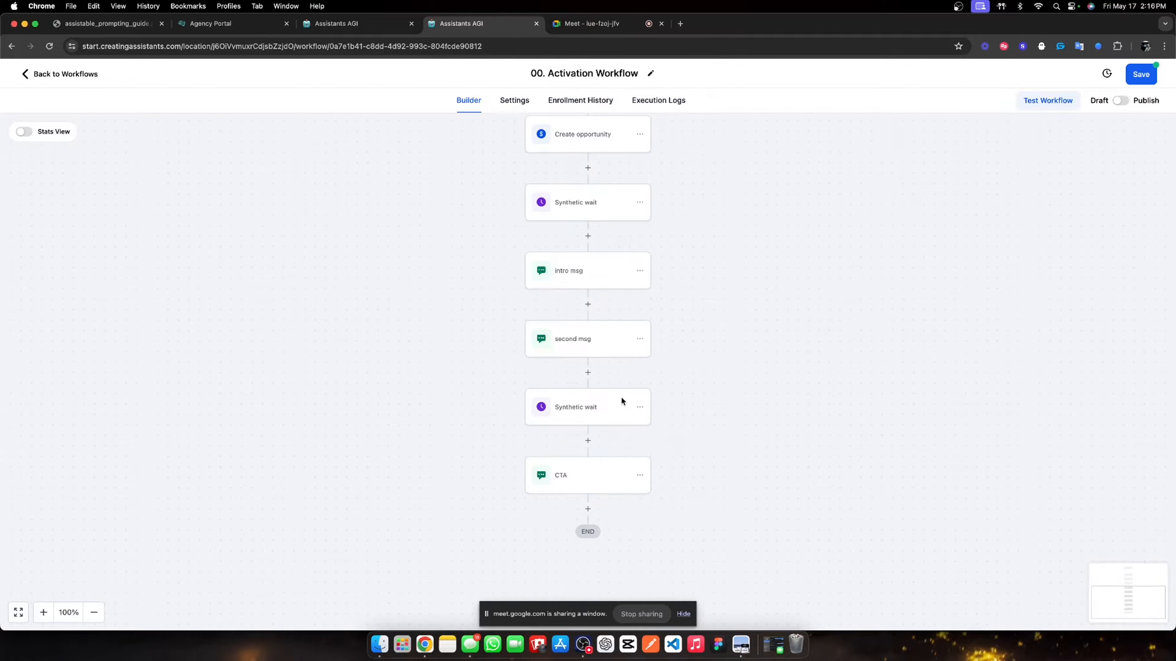
pyautogui.scroll(-2, 590, 437)
pyautogui.click(587, 417)
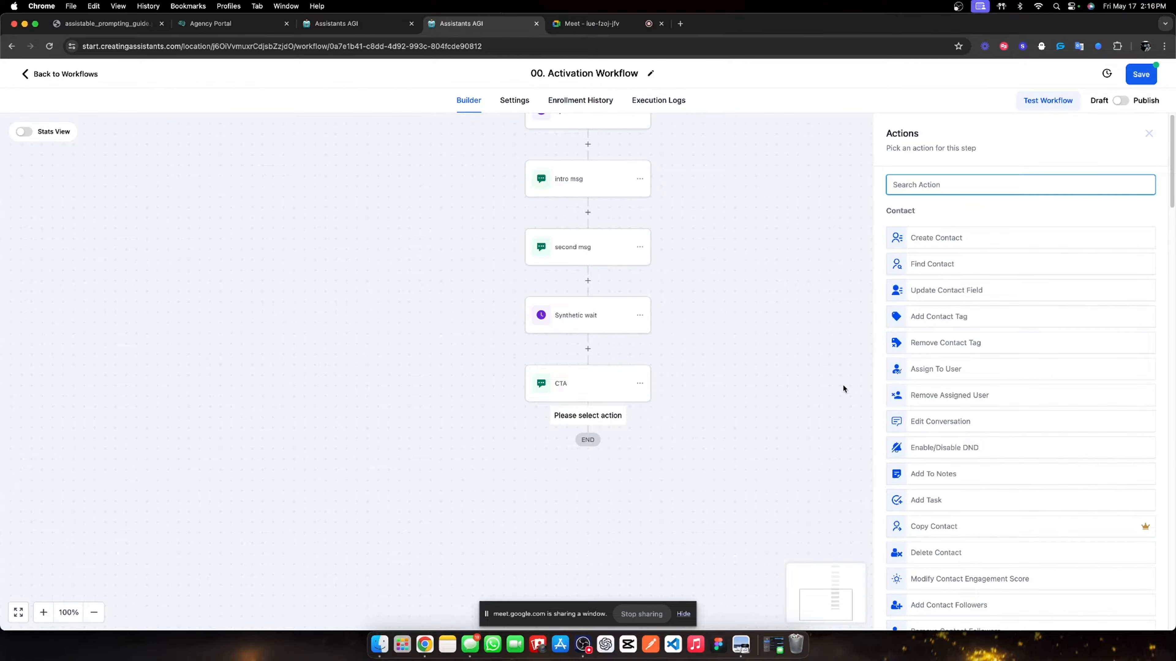
# - Add a Wait step below CTA named 'Reply / Timeout 5 mins' with a 5-minute timeout
pyautogui.write('wait')
pyautogui.press('Return')
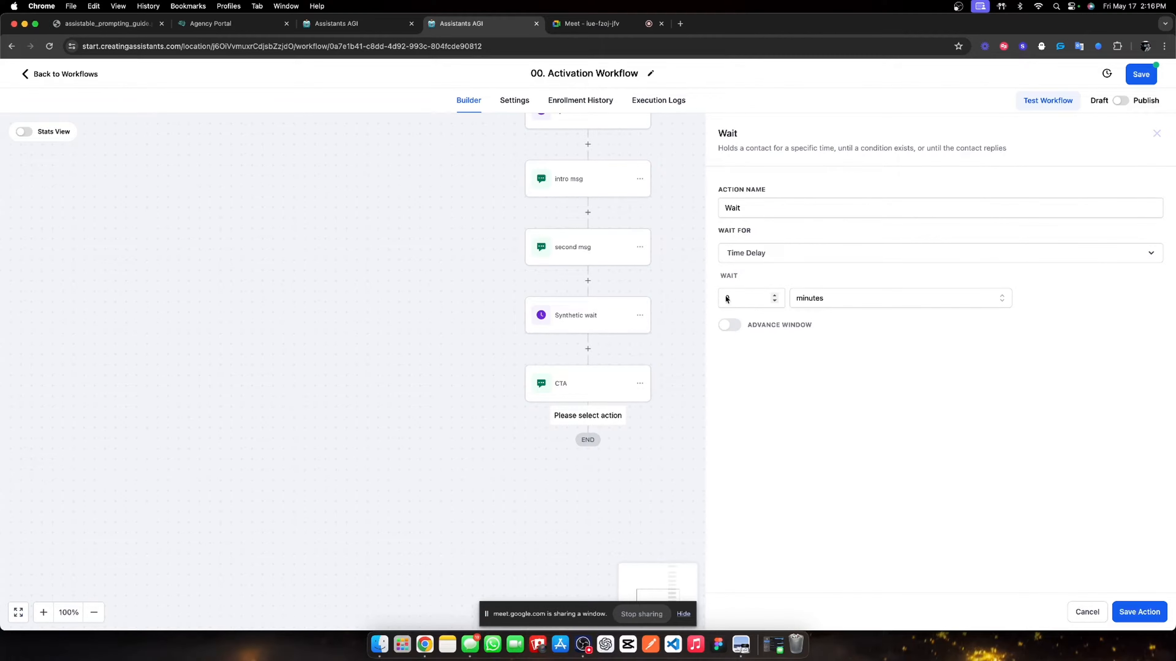
pyautogui.click(750, 298)
pyautogui.write('5')
pyautogui.doubleClick(789, 209)
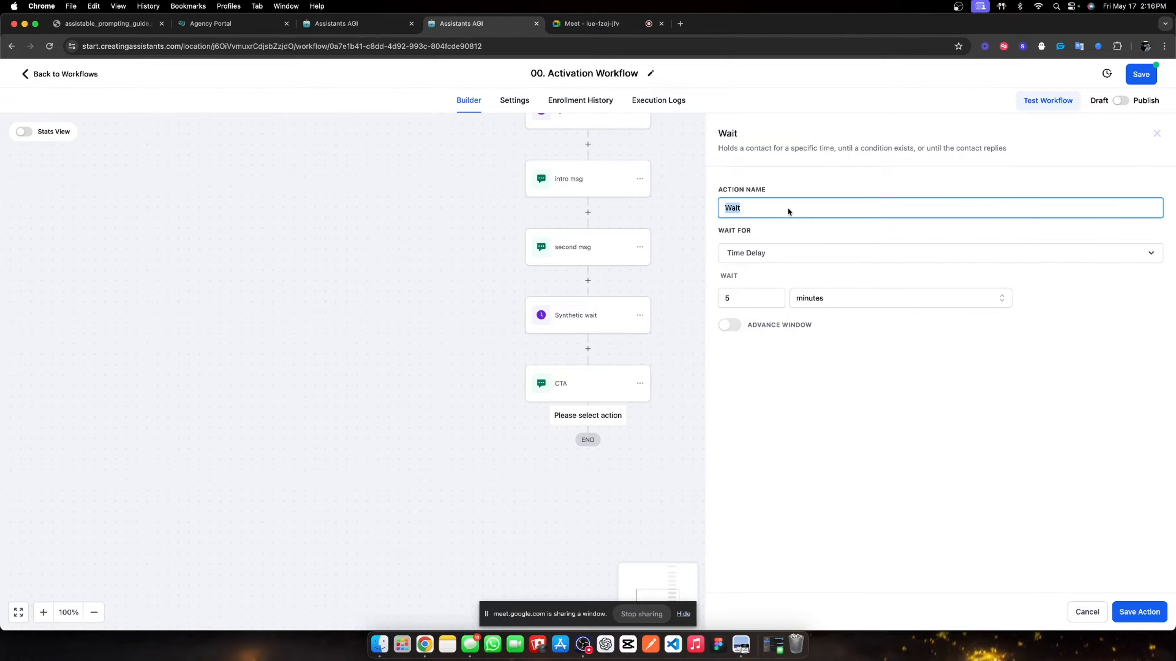
pyautogui.press('BackSpace')
pyautogui.write('Reply / Timeout 5 mins')
# - Make the step wait for a Contact Reply to intro msg, second msg or CTA, and save
pyautogui.click(769, 253)
pyautogui.scroll(-2, 750, 363)
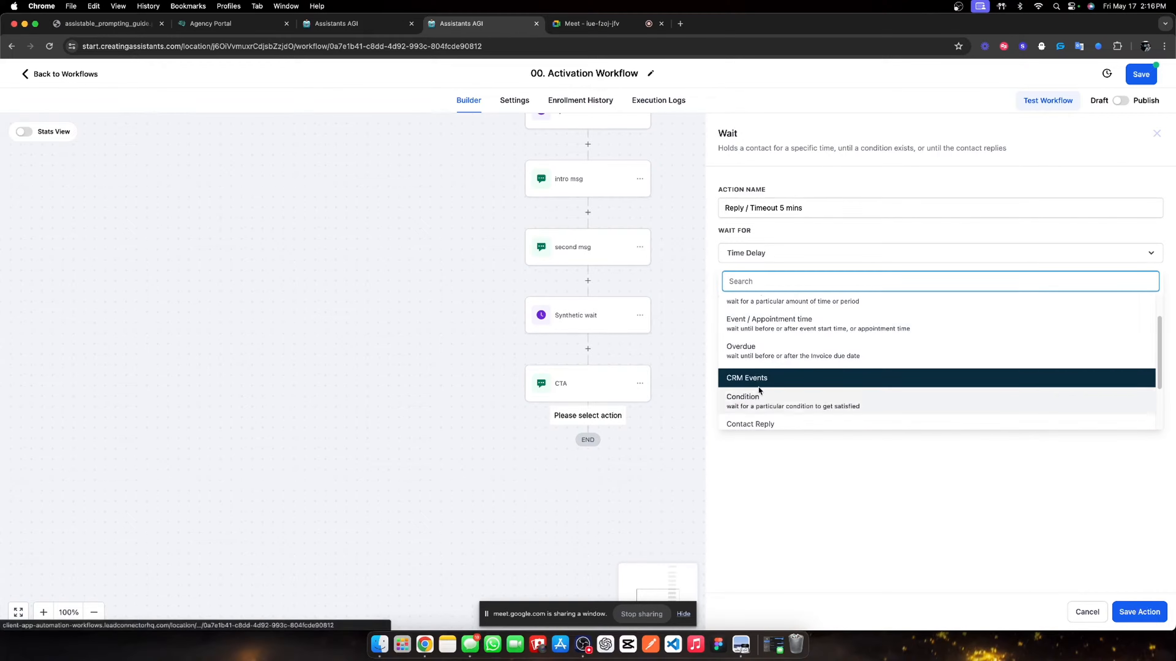
pyautogui.click(754, 408)
pyautogui.click(830, 292)
pyautogui.click(757, 364)
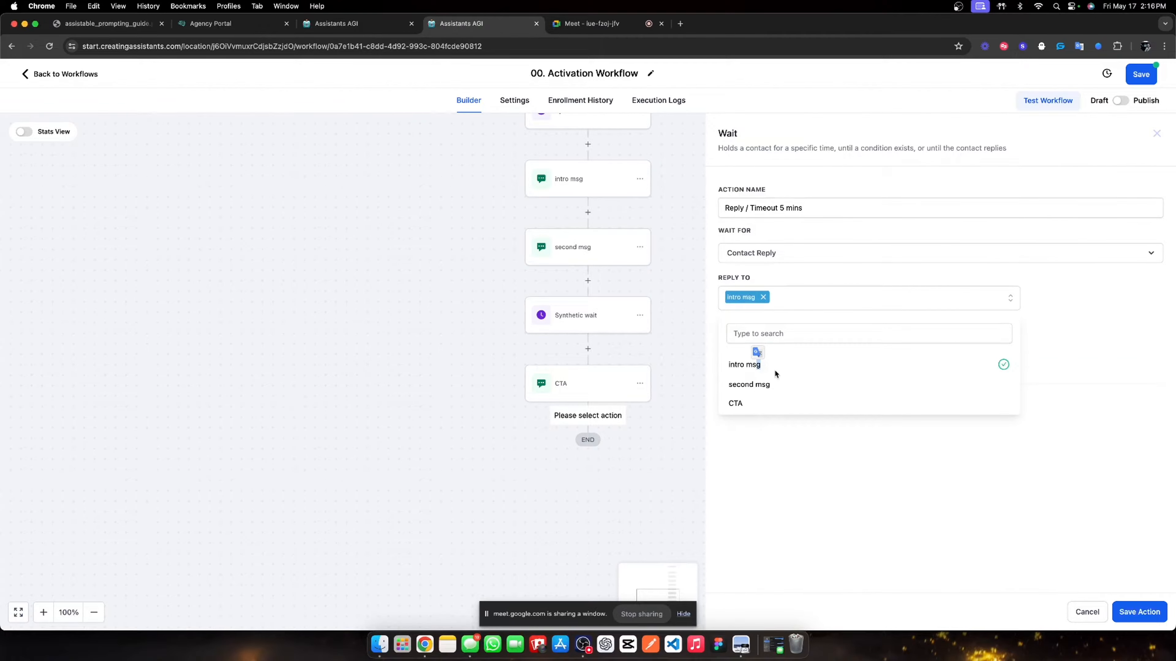
pyautogui.click(770, 385)
pyautogui.click(782, 403)
pyautogui.click(827, 461)
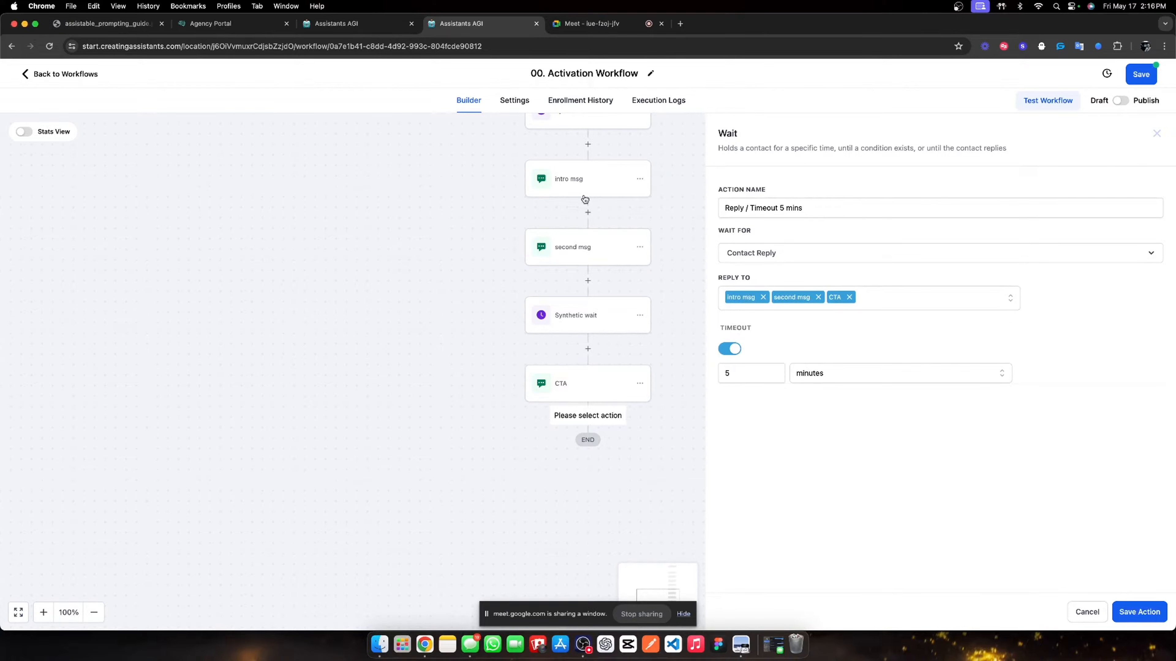
pyautogui.click(1144, 611)
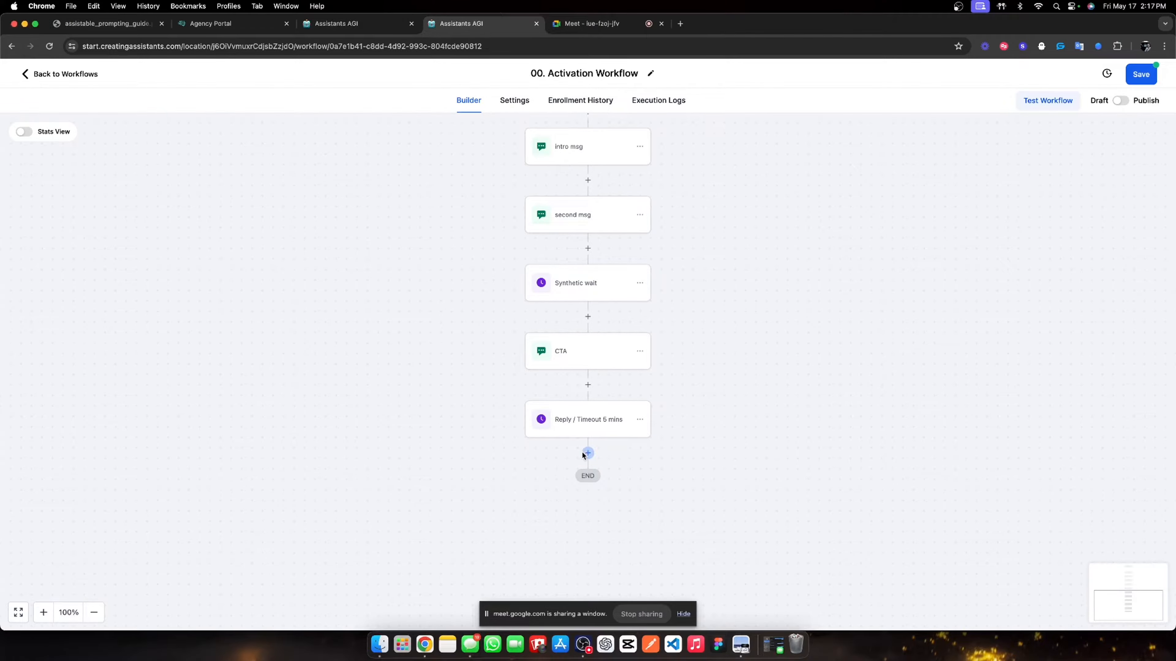
pyautogui.click(587, 452)
pyautogui.write('if')
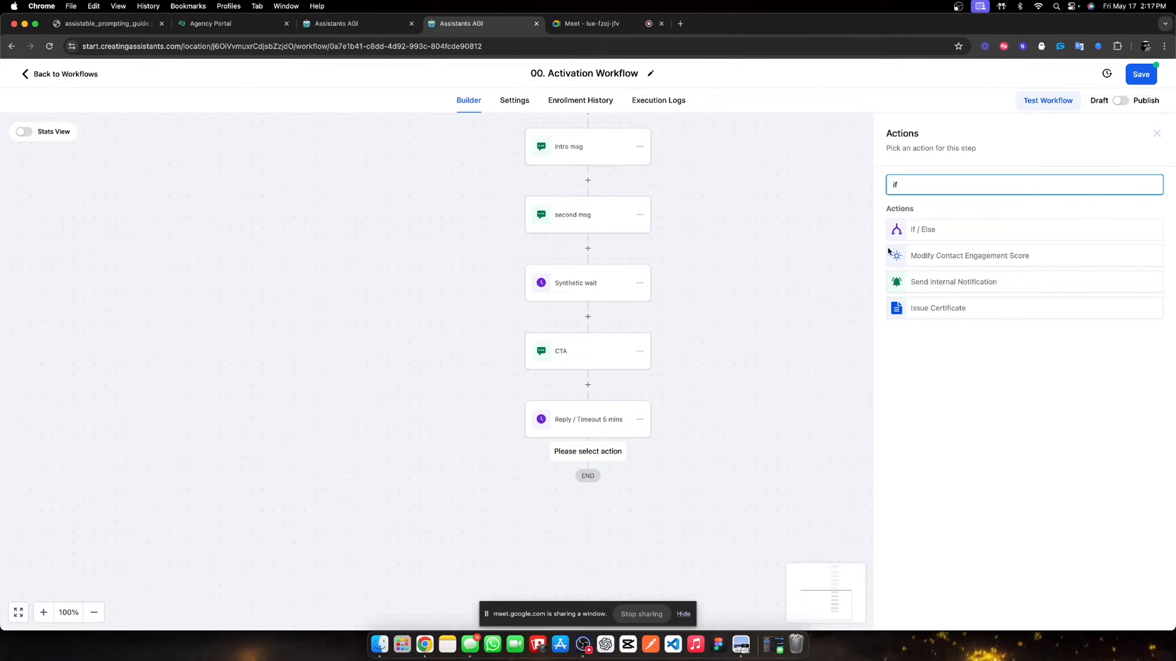
# - Add an If / Else condition named 'Did the contact respond?' with its first branch named Yes
pyautogui.click(900, 229)
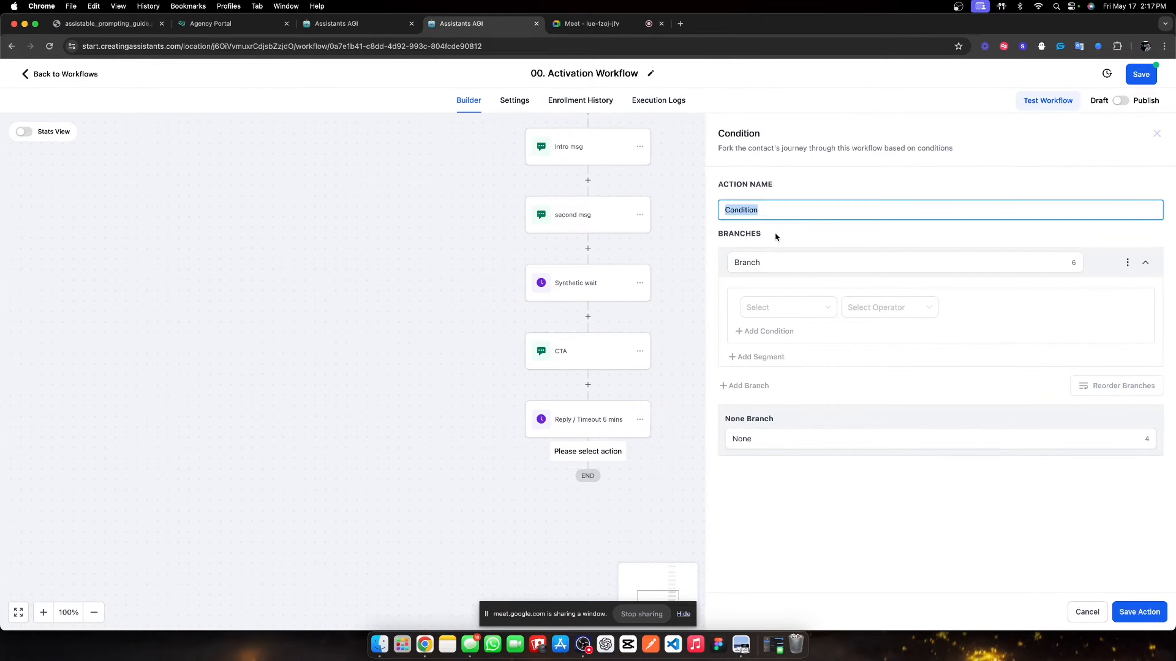
pyautogui.press('BackSpace')
pyautogui.write('Did the contact respond?')
pyautogui.click(778, 260)
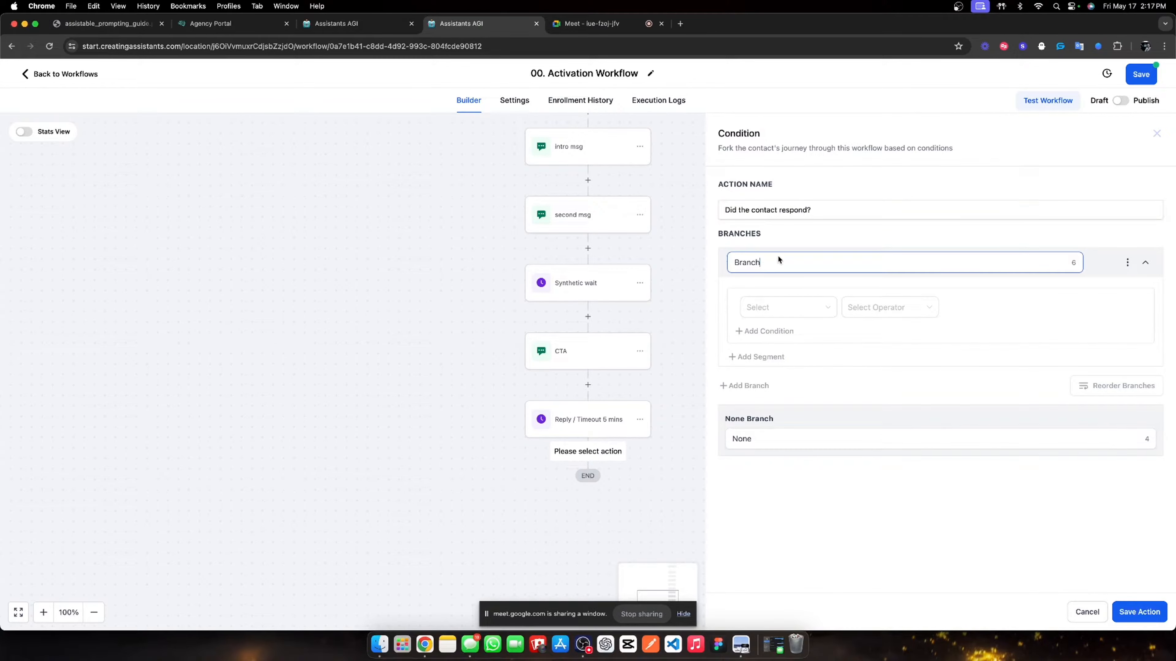
pyautogui.doubleClick(778, 259)
pyautogui.write('Yes')
# - Make the Yes branch require Contact replied = True, name the fallback branch No, and save
pyautogui.click(774, 315)
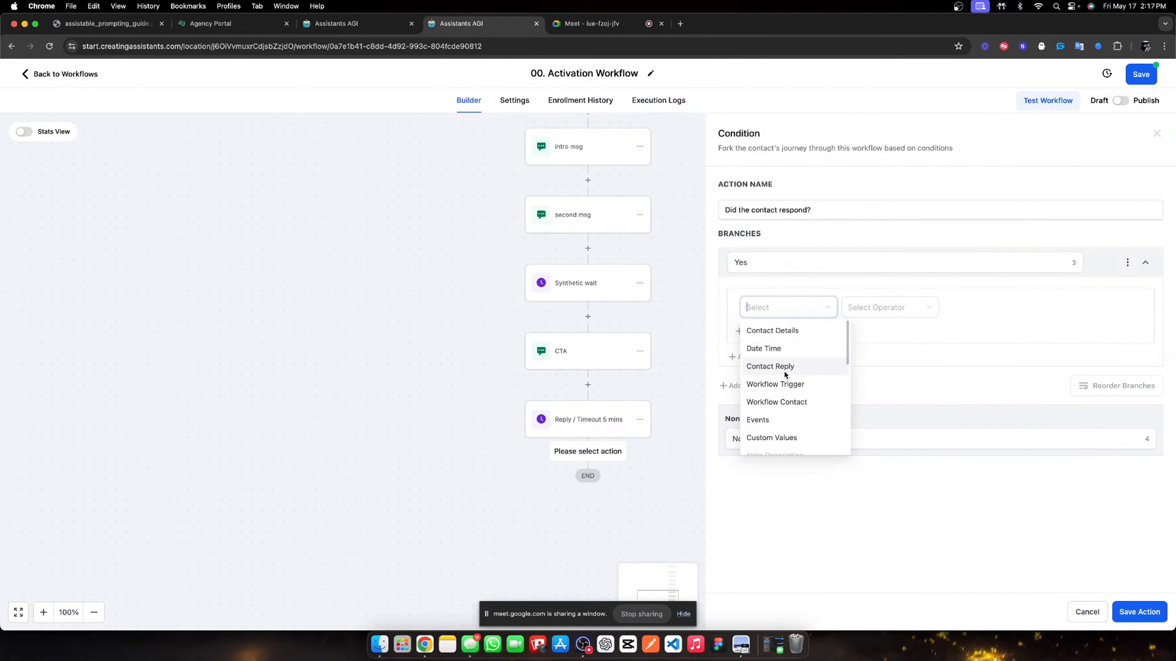
pyautogui.click(793, 368)
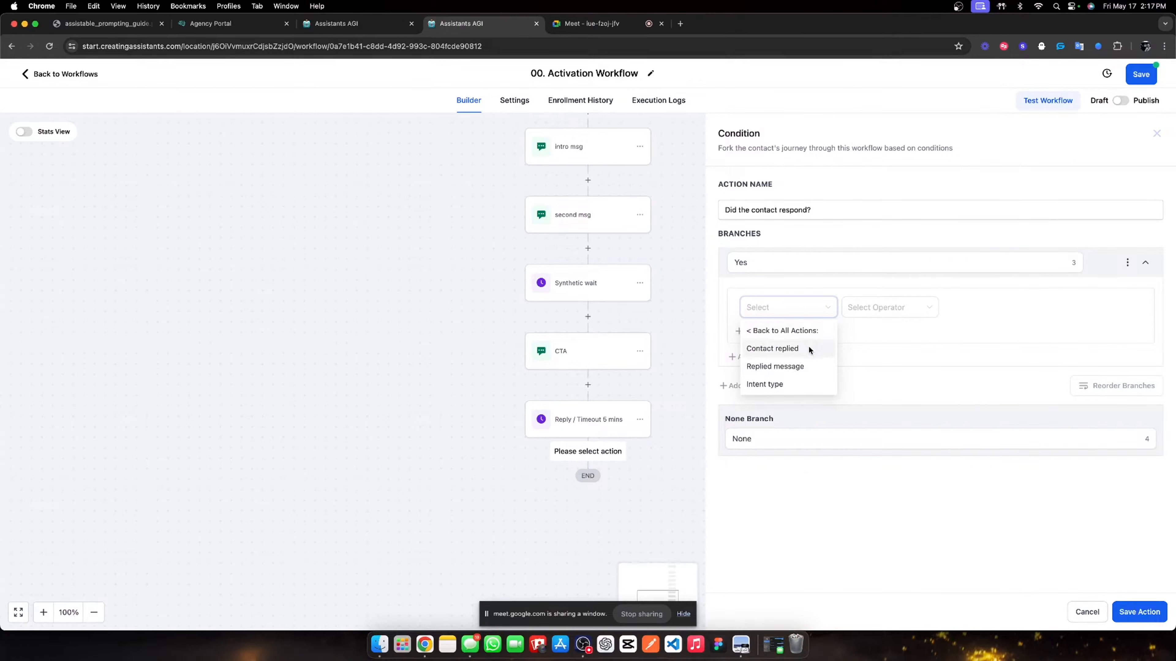
pyautogui.click(809, 346)
pyautogui.click(865, 307)
pyautogui.click(861, 330)
pyautogui.doubleClick(759, 444)
pyautogui.write('No')
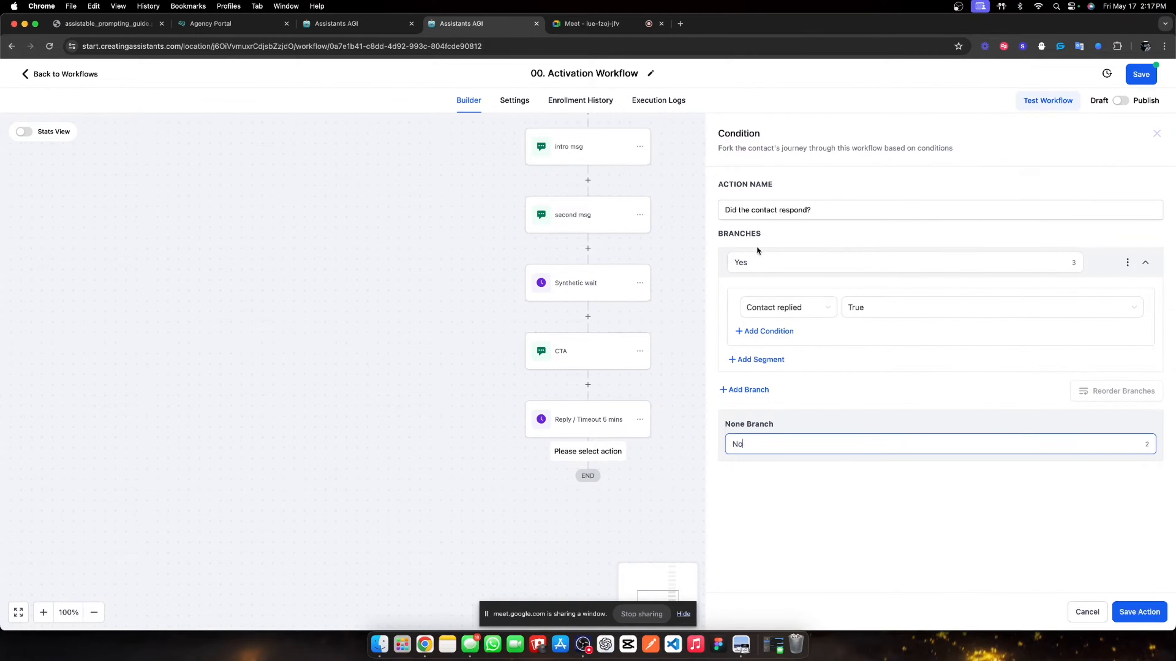
pyautogui.click(1139, 611)
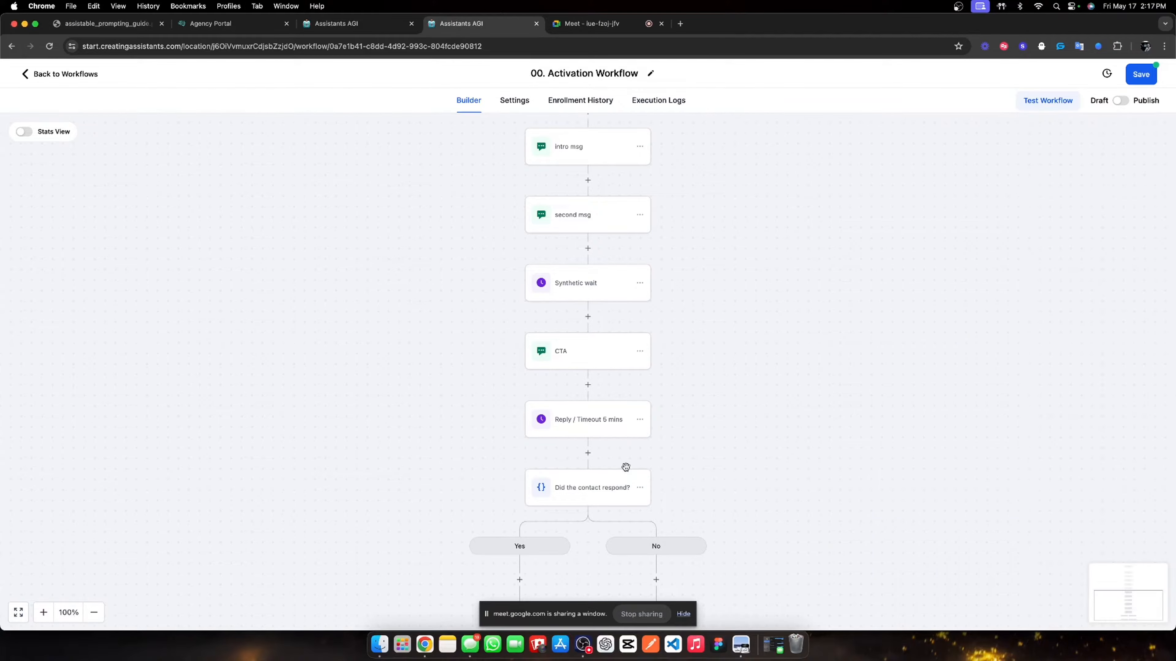
# - Re-save the Reply / Timeout 5 mins wait step
pyautogui.click(593, 427)
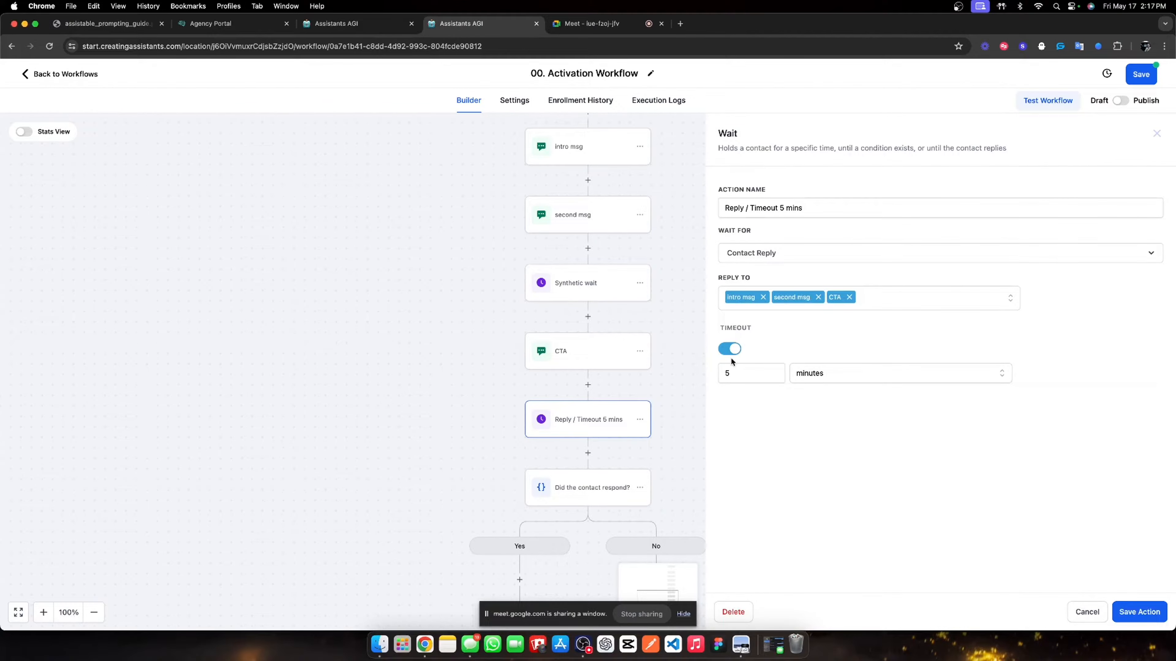
pyautogui.click(1147, 620)
pyautogui.scroll(-3, 628, 385)
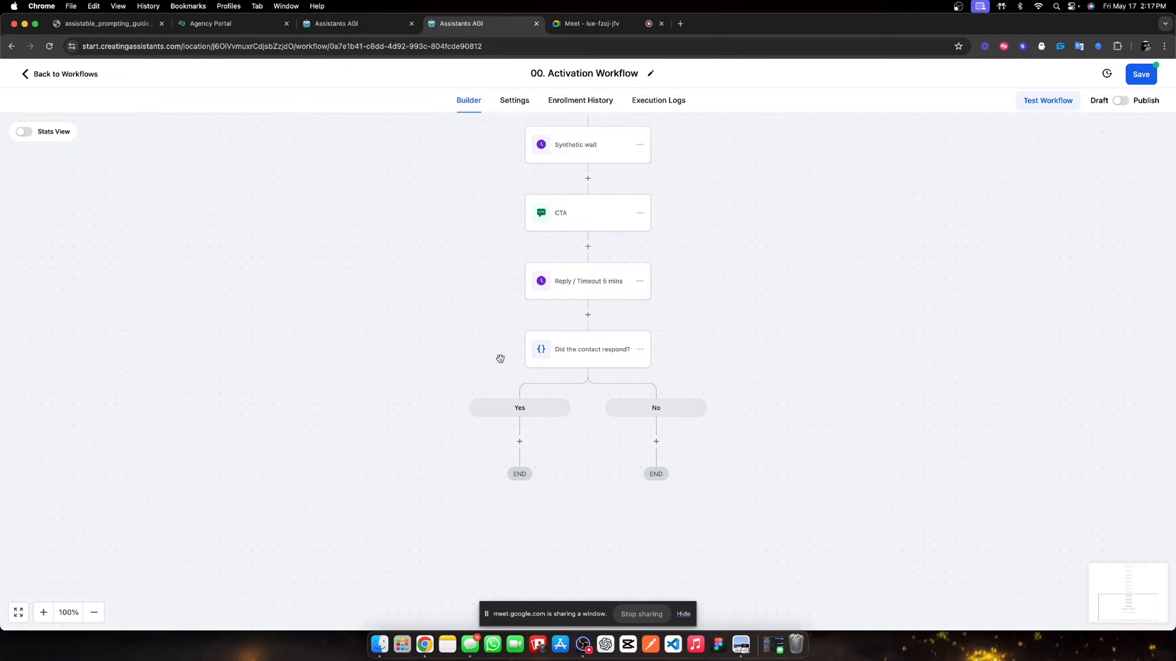
# - Add a Send SMS step on the No branch and draft its message
pyautogui.click(656, 442)
pyautogui.scroll(-10, 944, 360)
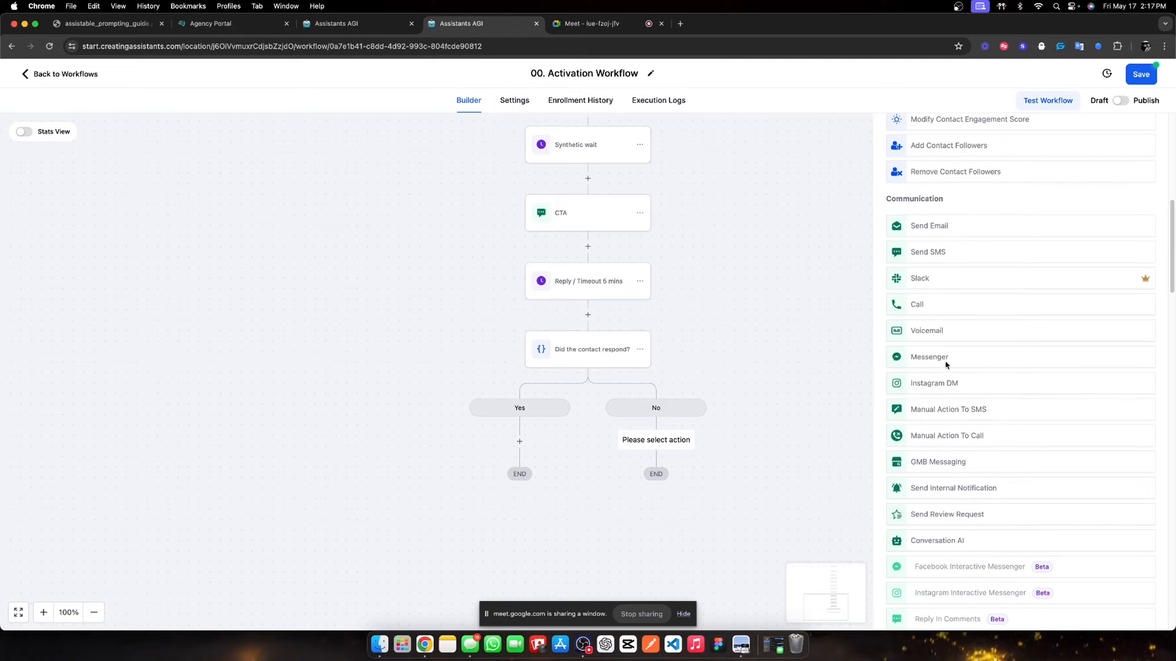
pyautogui.click(934, 261)
pyautogui.write('lm')
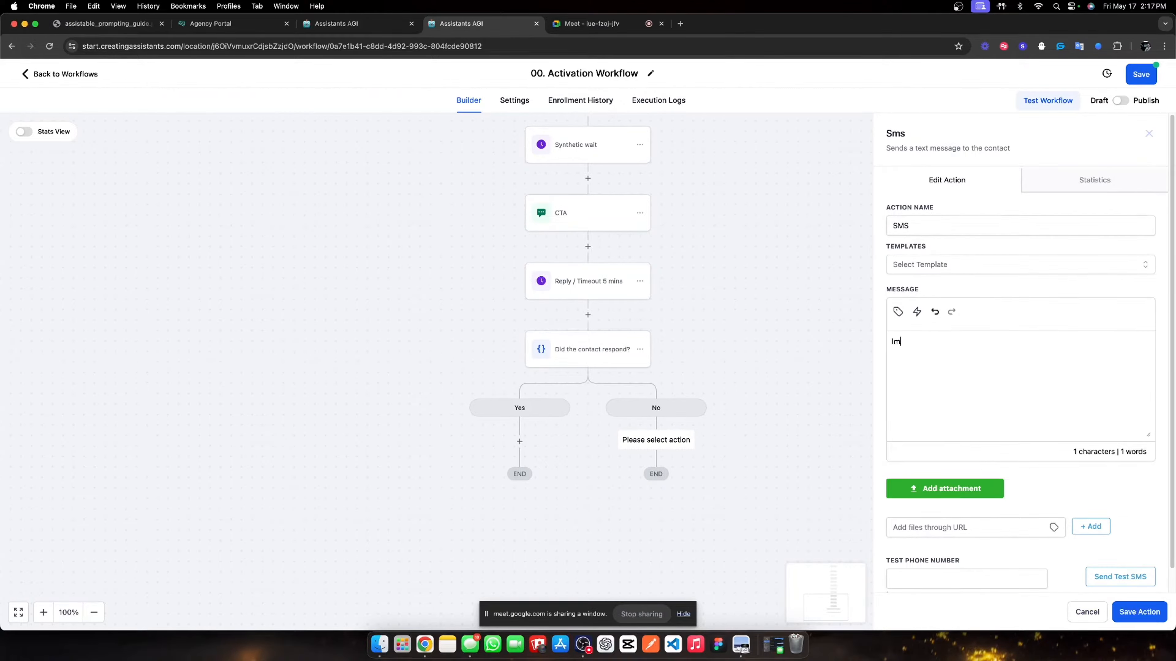
pyautogui.write('k if now still works')
pyautogui.tripleClick(995, 347)
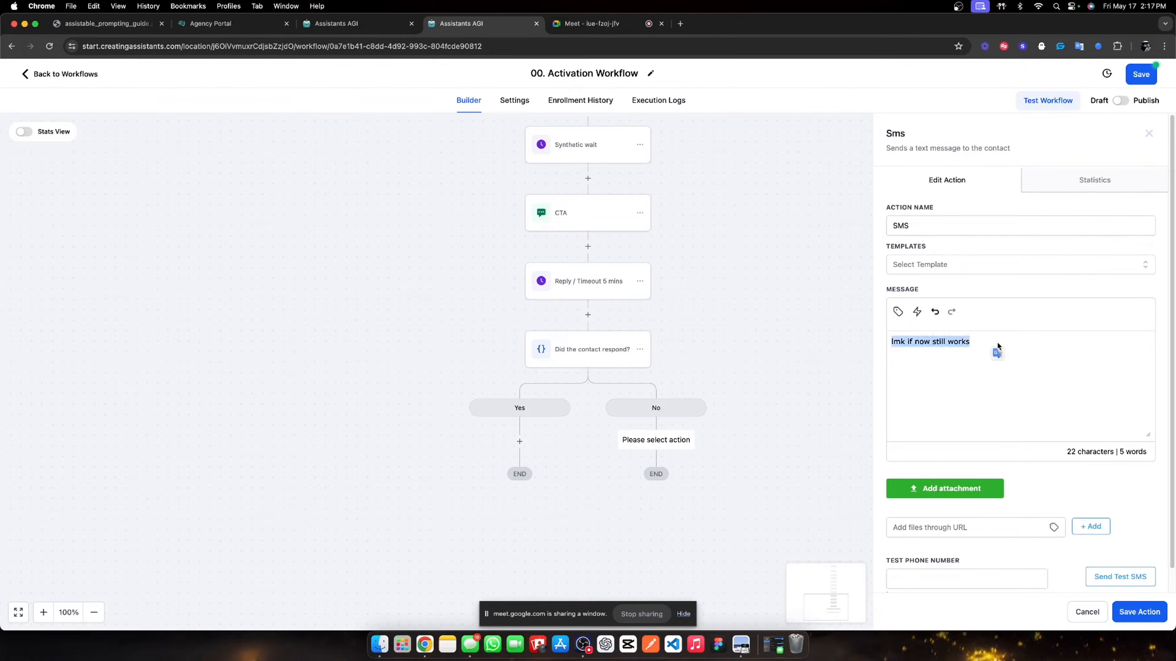
pyautogui.write('\\')
# - Set the SMS message to {{contact.first_name}}? using the contact's first-name custom value, and save
pyautogui.click(898, 312)
pyautogui.click(905, 351)
pyautogui.press('BackSpace')
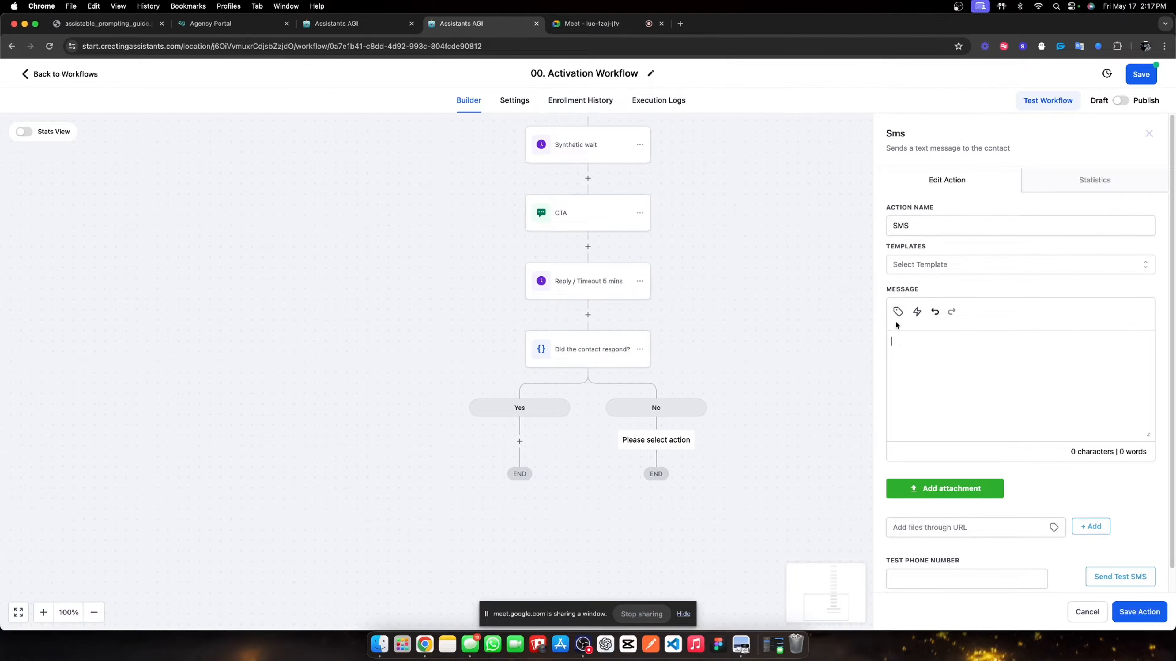
pyautogui.click(898, 313)
pyautogui.click(885, 108)
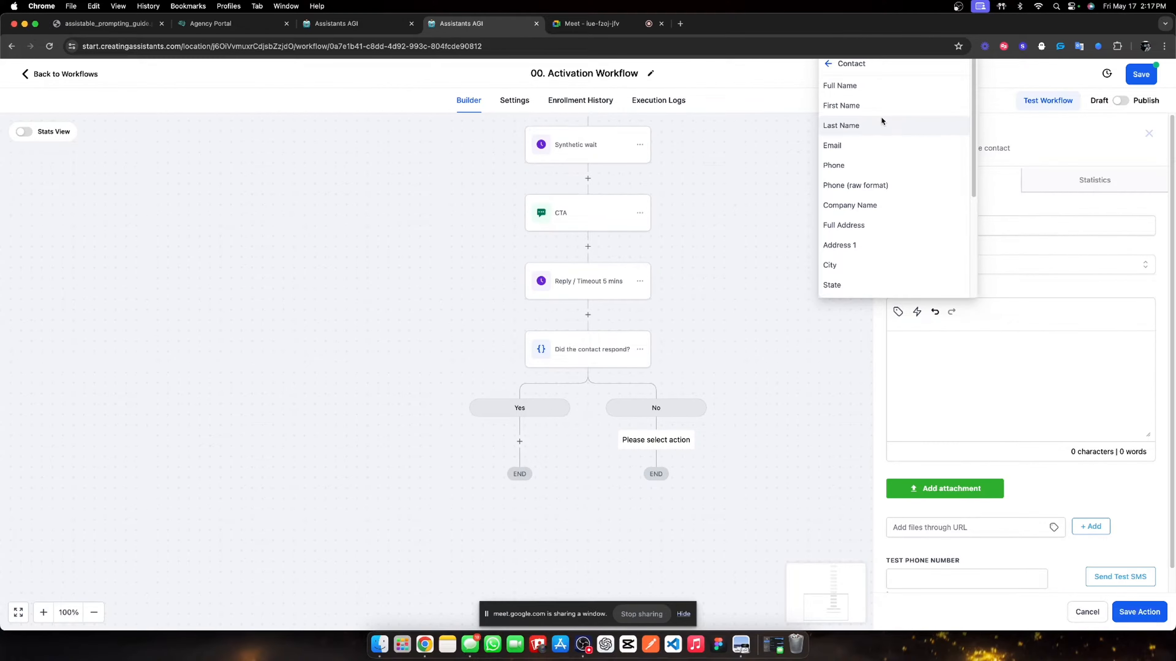
pyautogui.click(884, 111)
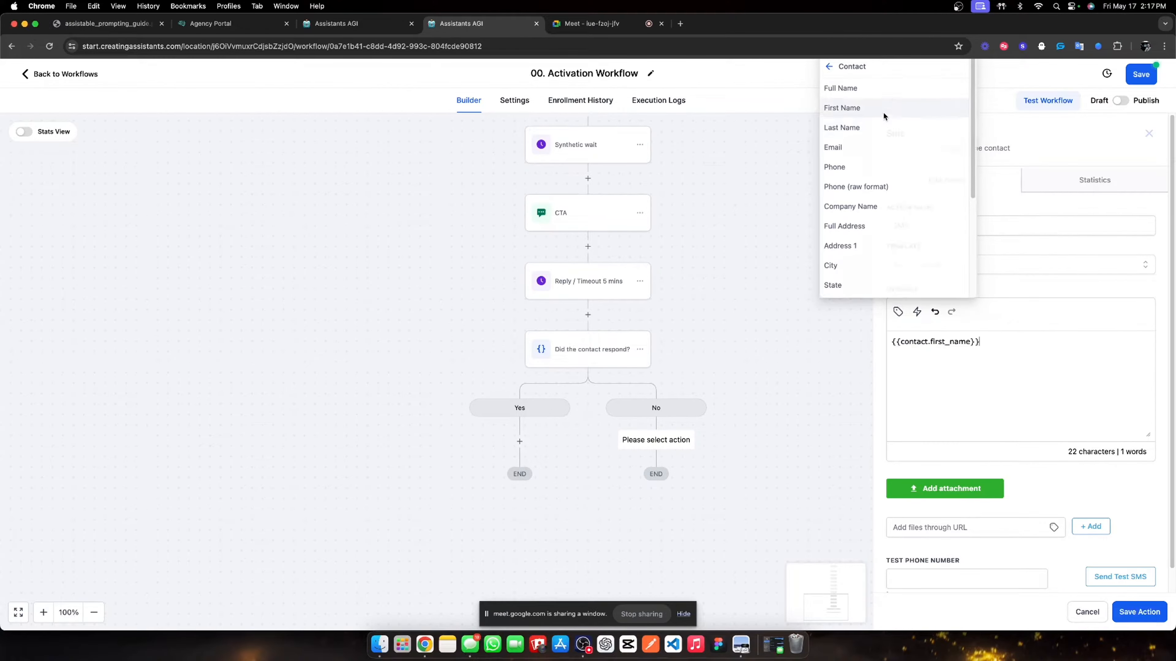
pyautogui.click(1133, 618)
# - Rename the new SMS step to '?'
pyautogui.click(682, 466)
pyautogui.doubleClick(943, 225)
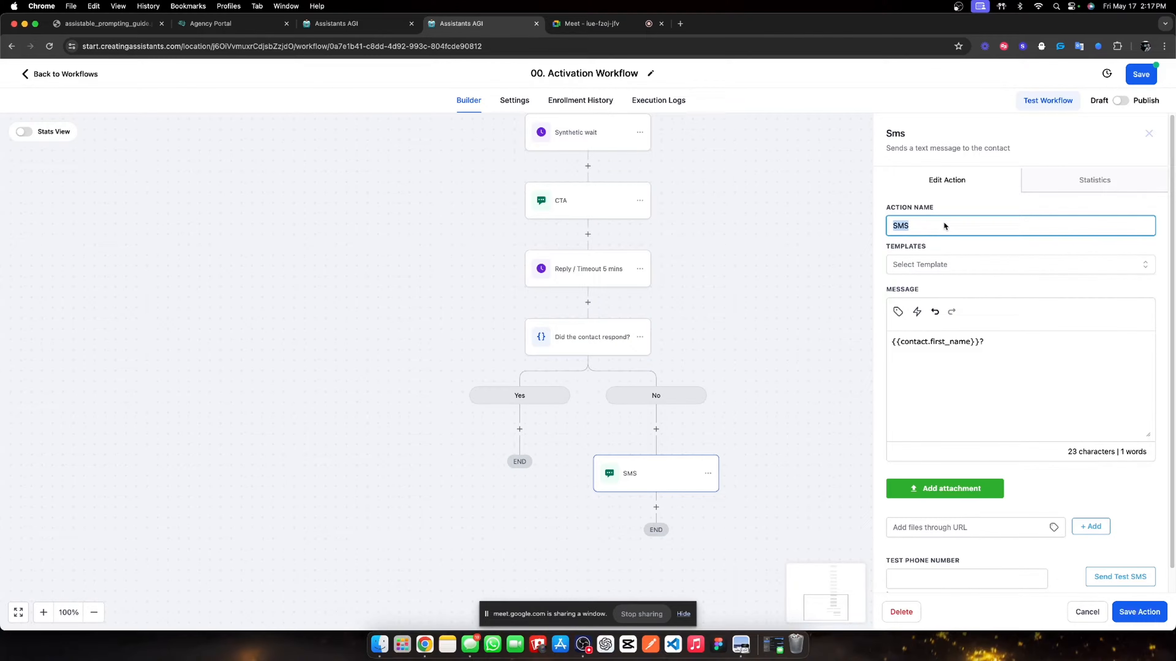
pyautogui.write('?')
pyautogui.click(1139, 612)
pyautogui.scroll(-3, 656, 431)
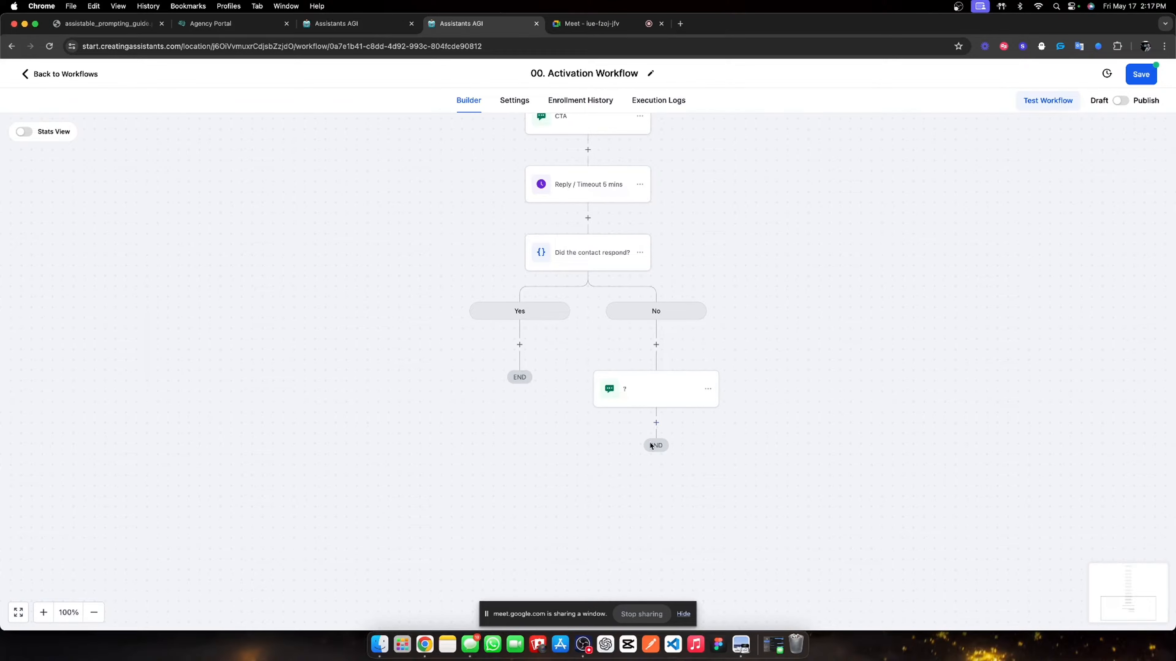
# - Add a 7-minute Wait step below '?' named 'Reply / Timeout 7 mins'
pyautogui.click(656, 423)
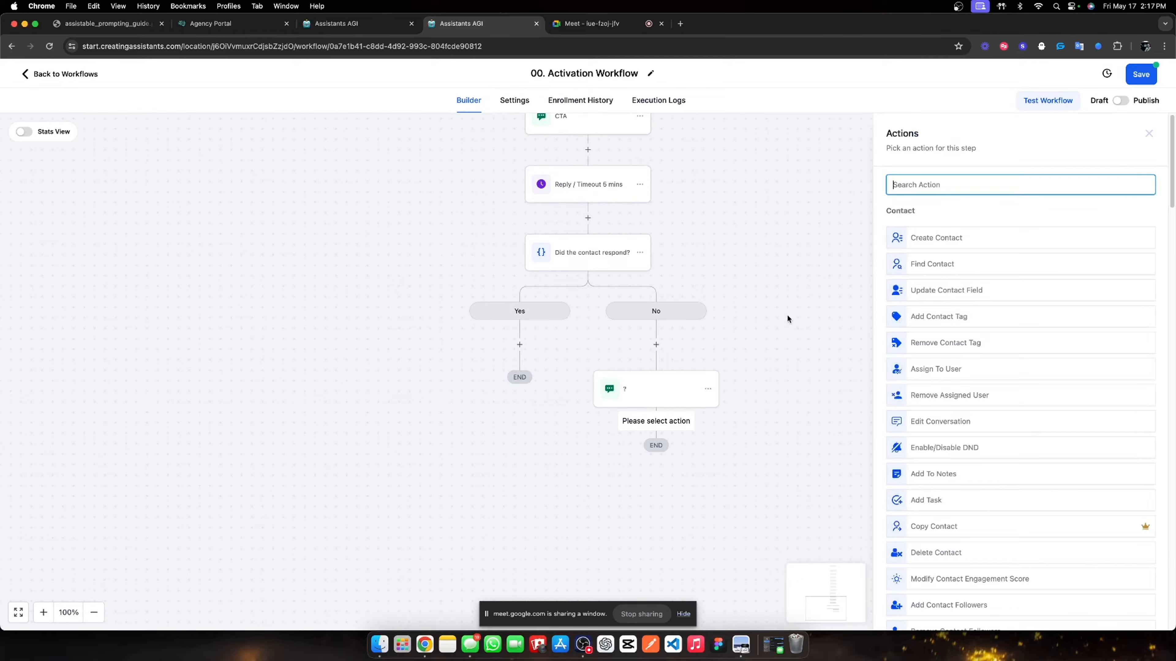
pyautogui.write('wait')
pyautogui.click(934, 244)
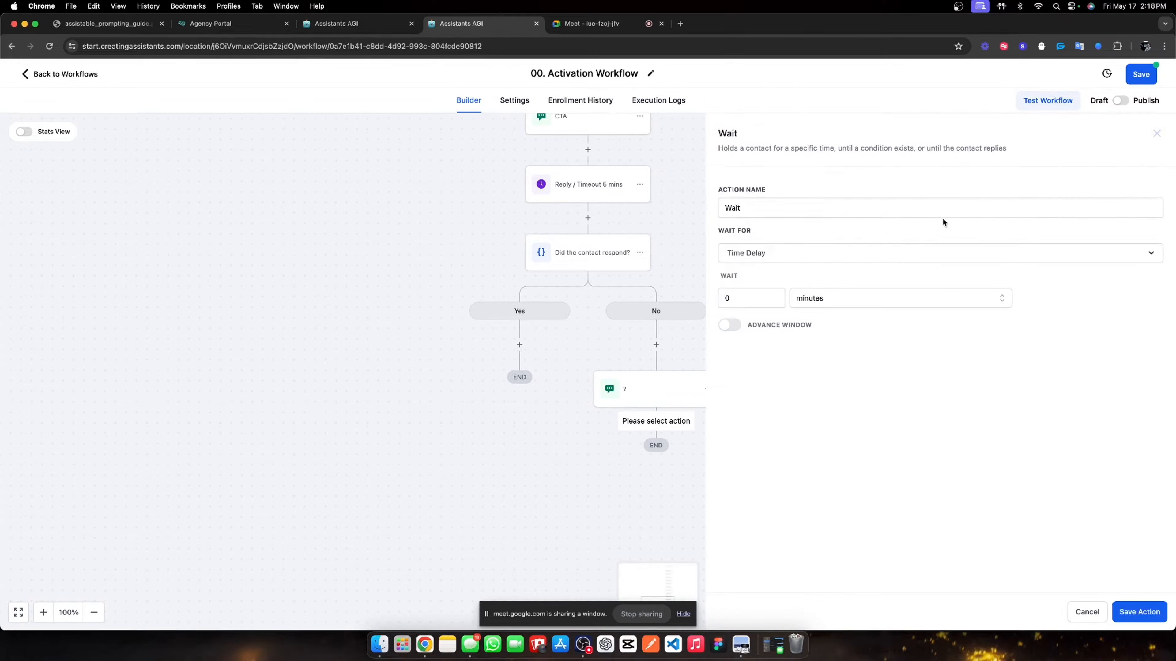
pyautogui.click(741, 298)
pyautogui.write('7')
pyautogui.doubleClick(777, 209)
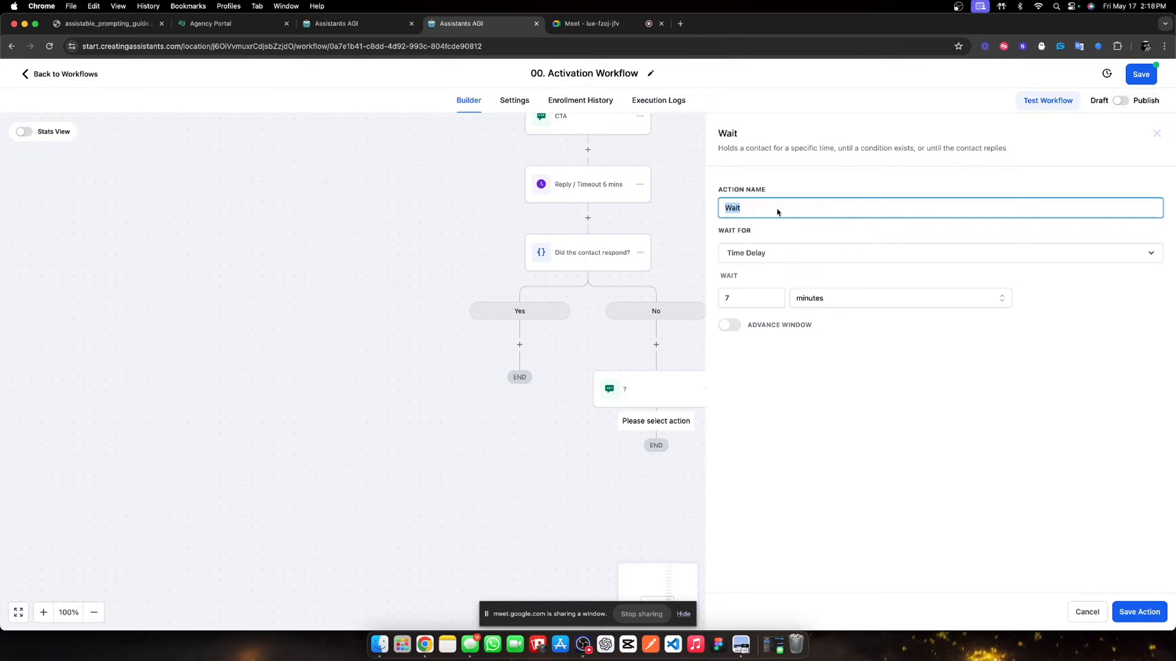
pyautogui.write('REply')
pyautogui.press('BackSpace')
pyautogui.press('BackSpace')
pyautogui.press('BackSpace')
pyautogui.press('BackSpace')
pyautogui.write('eply / Timeout 7 mins')
# - Make the wait a Contact Reply to the '?' message and save it
pyautogui.click(765, 254)
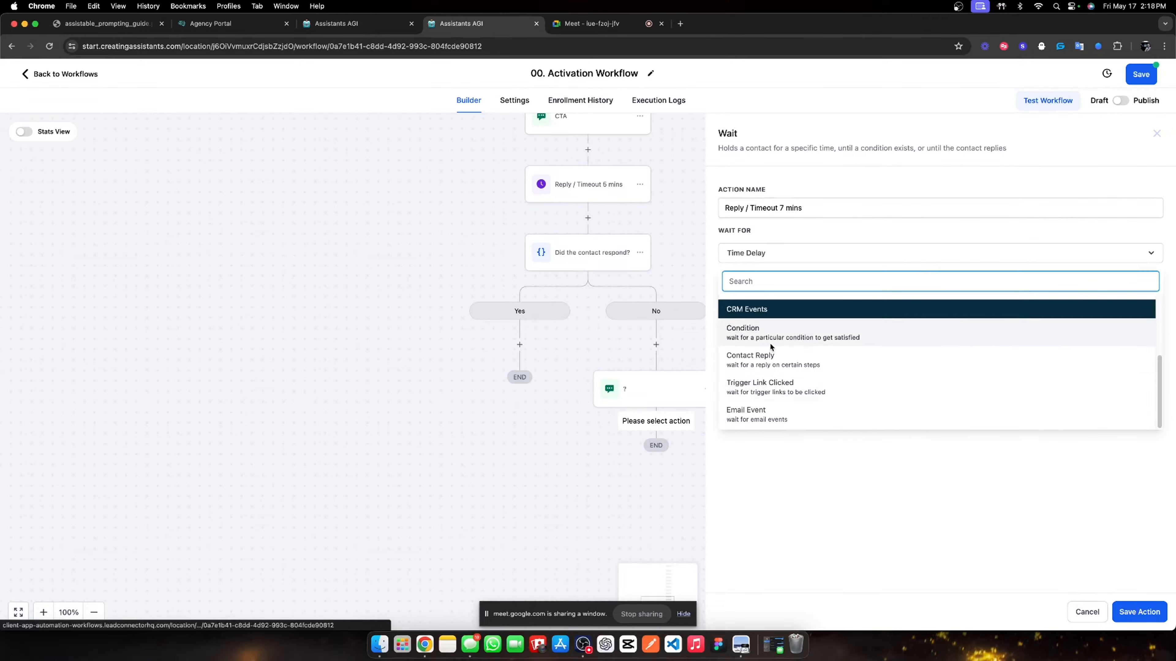
pyautogui.click(771, 357)
pyautogui.click(771, 308)
pyautogui.click(772, 362)
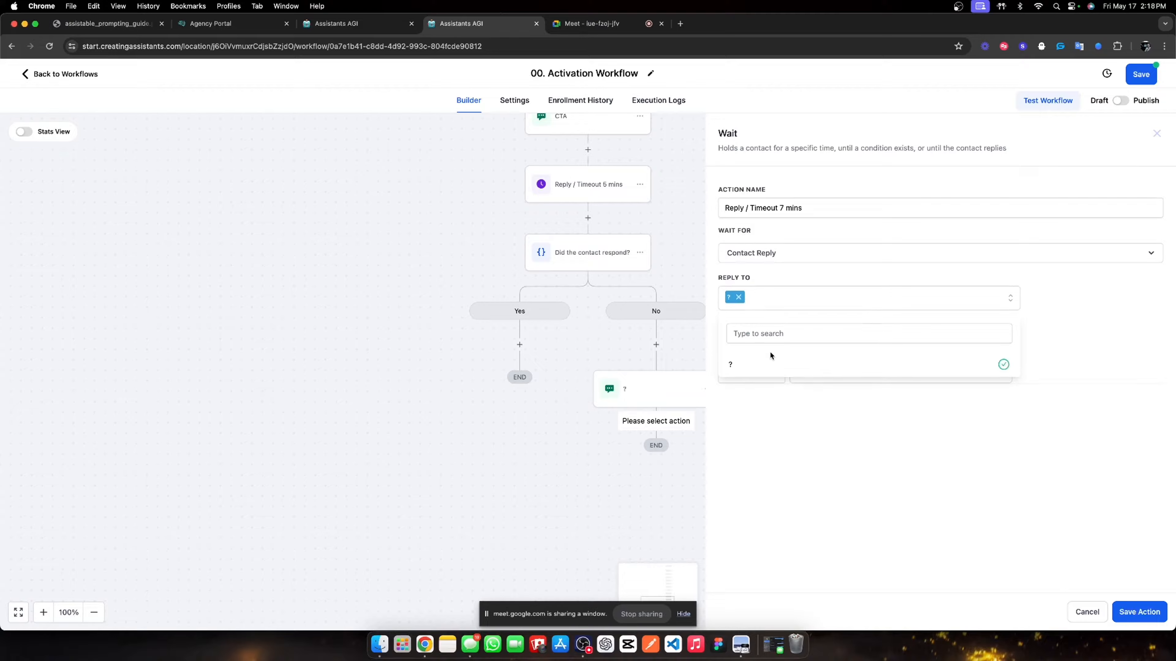
pyautogui.click(791, 435)
pyautogui.click(1139, 612)
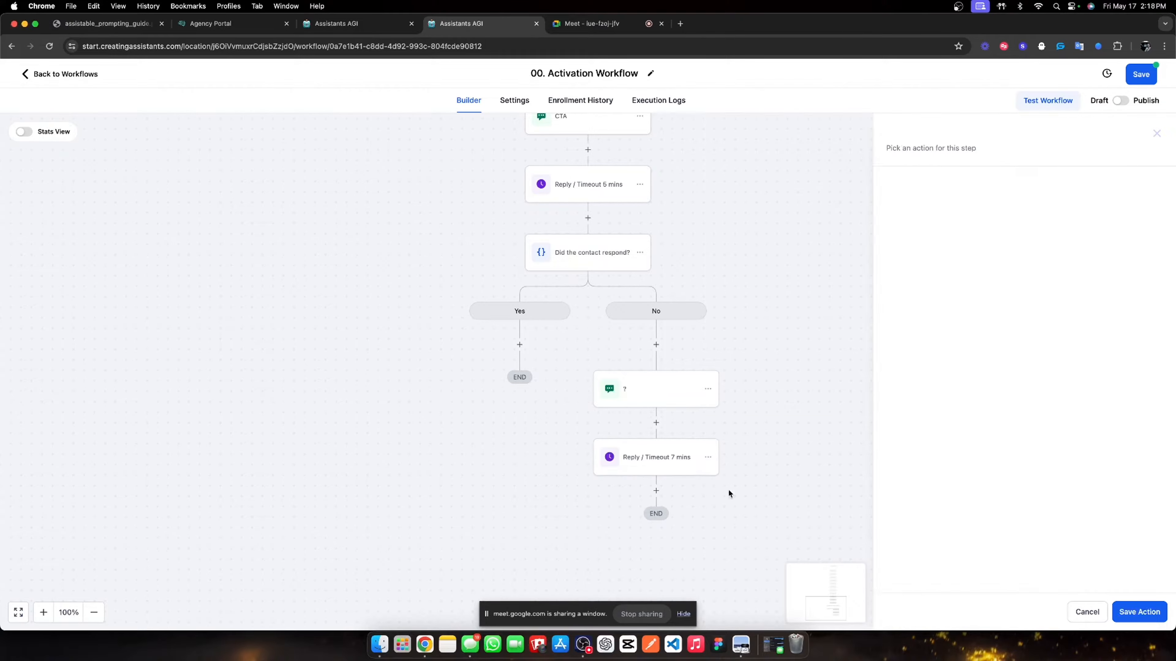
pyautogui.scroll(-1, 672, 480)
pyautogui.click(656, 470)
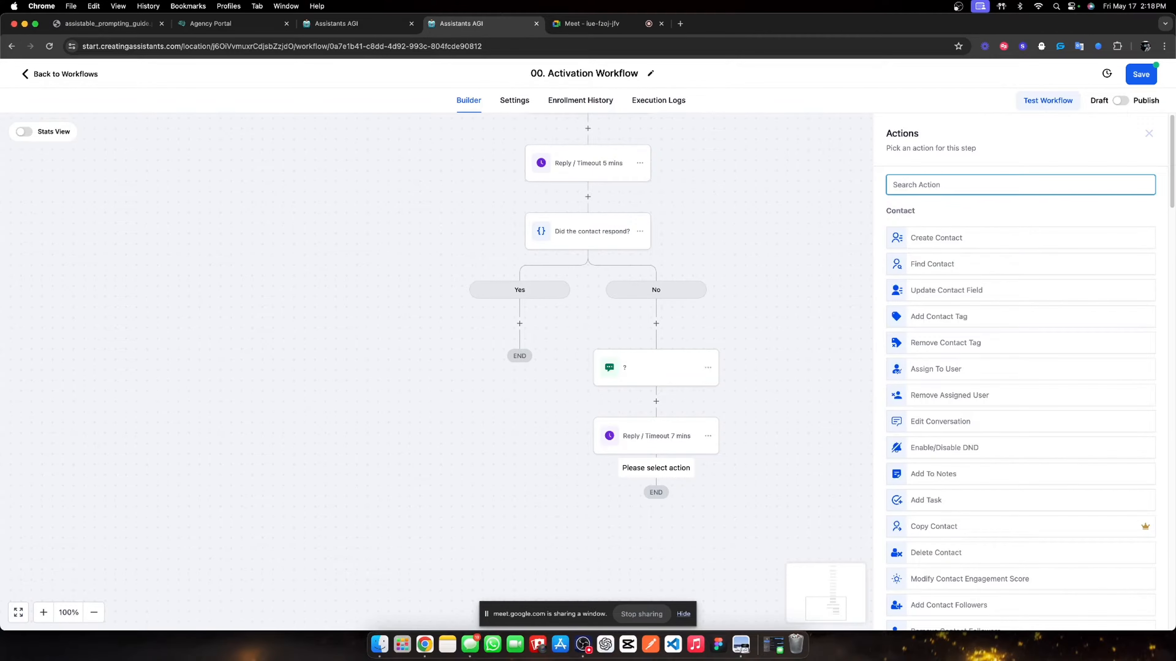
# - Add an If / Else step named 'Did the contact reply?' with its first branch named Yes
pyautogui.write('if')
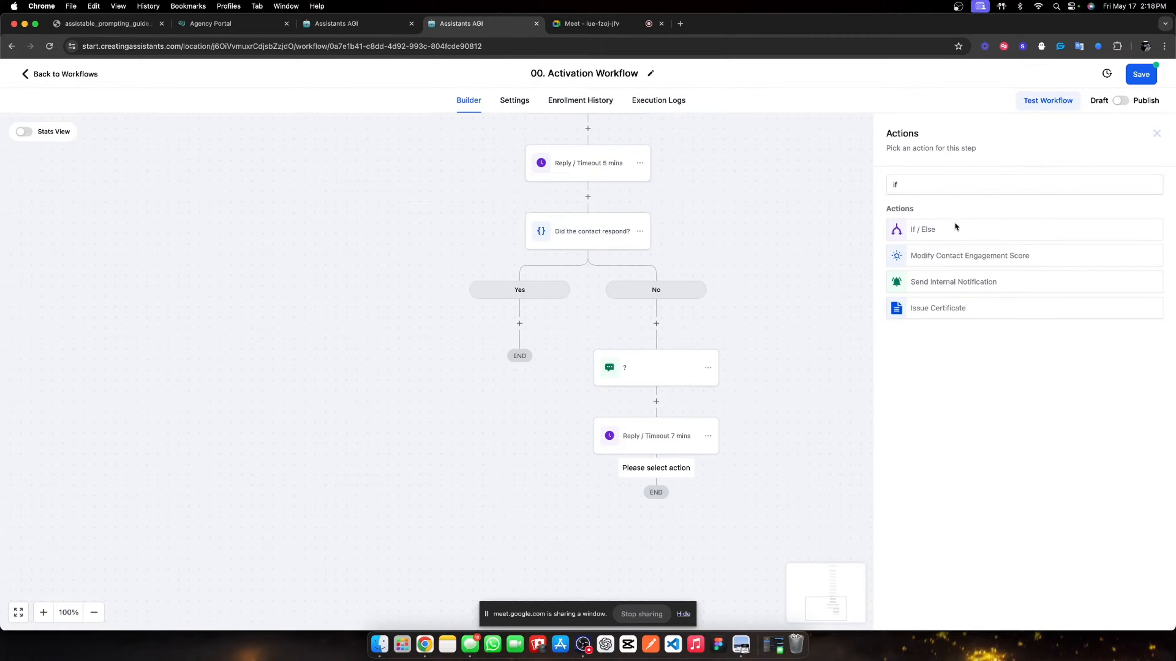
pyautogui.click(953, 223)
pyautogui.doubleClick(776, 209)
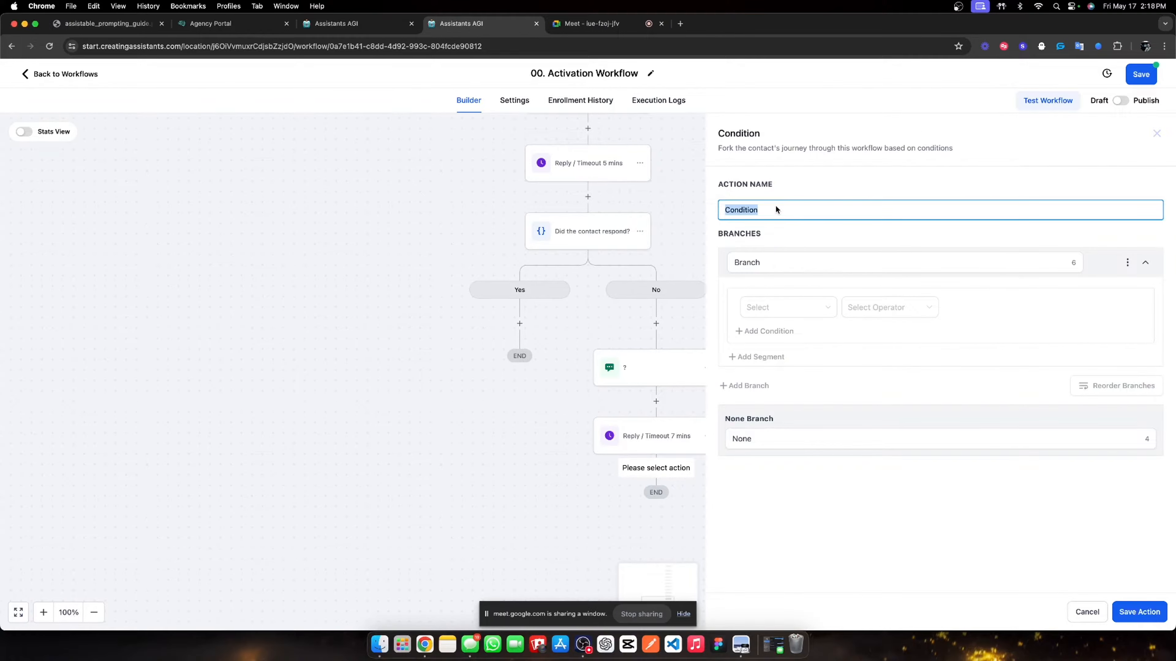
pyautogui.write('Did the contact reply?')
pyautogui.click(772, 266)
pyautogui.doubleClick(772, 266)
pyautogui.write('Yes')
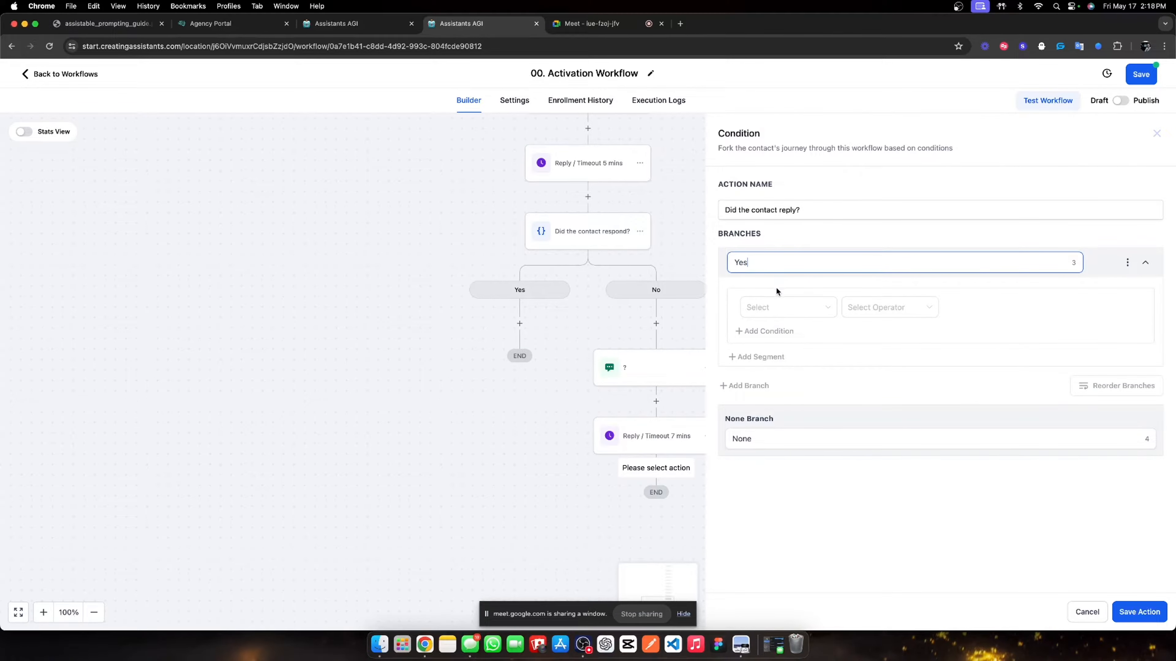
# - Make the Yes branch require Contact replied = True and save the condition
pyautogui.click(778, 306)
pyautogui.click(782, 365)
pyautogui.click(804, 343)
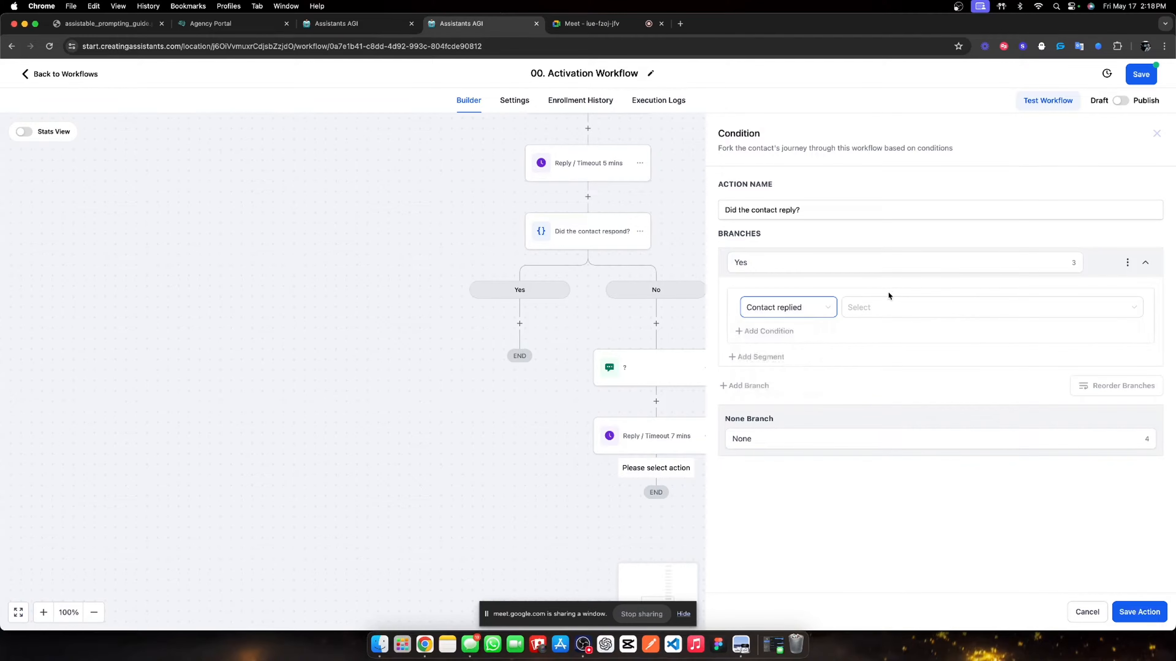
pyautogui.click(882, 307)
pyautogui.click(876, 328)
pyautogui.click(772, 442)
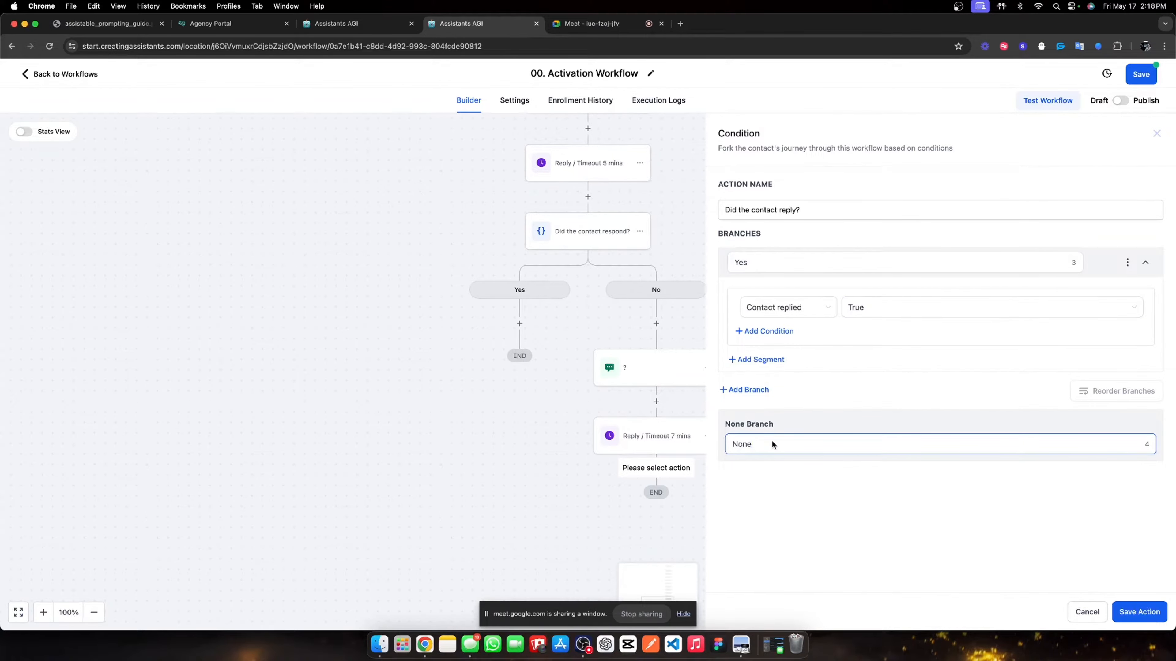
pyautogui.click(1138, 612)
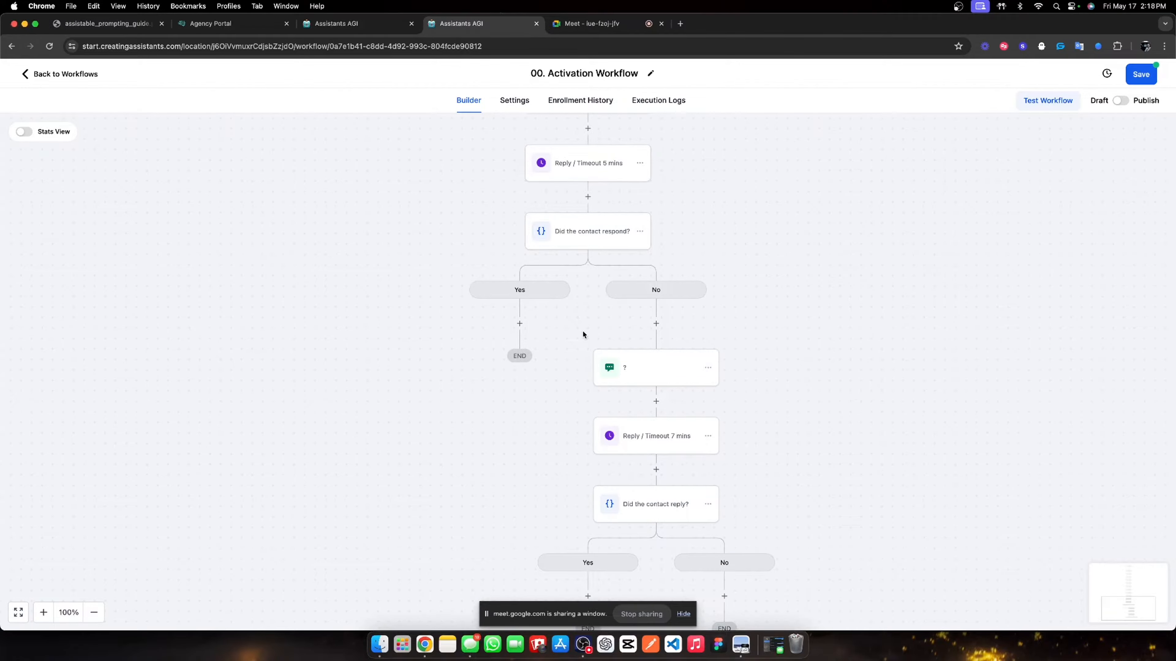
pyautogui.scroll(-3, 586, 417)
# - Add a Send SMS step on the new No branch with the message 'lmk if now still works'
pyautogui.scroll(-4, 667, 412)
pyautogui.click(724, 453)
pyautogui.scroll(-5, 919, 517)
pyautogui.click(938, 551)
pyautogui.click(914, 341)
pyautogui.write('lmk')
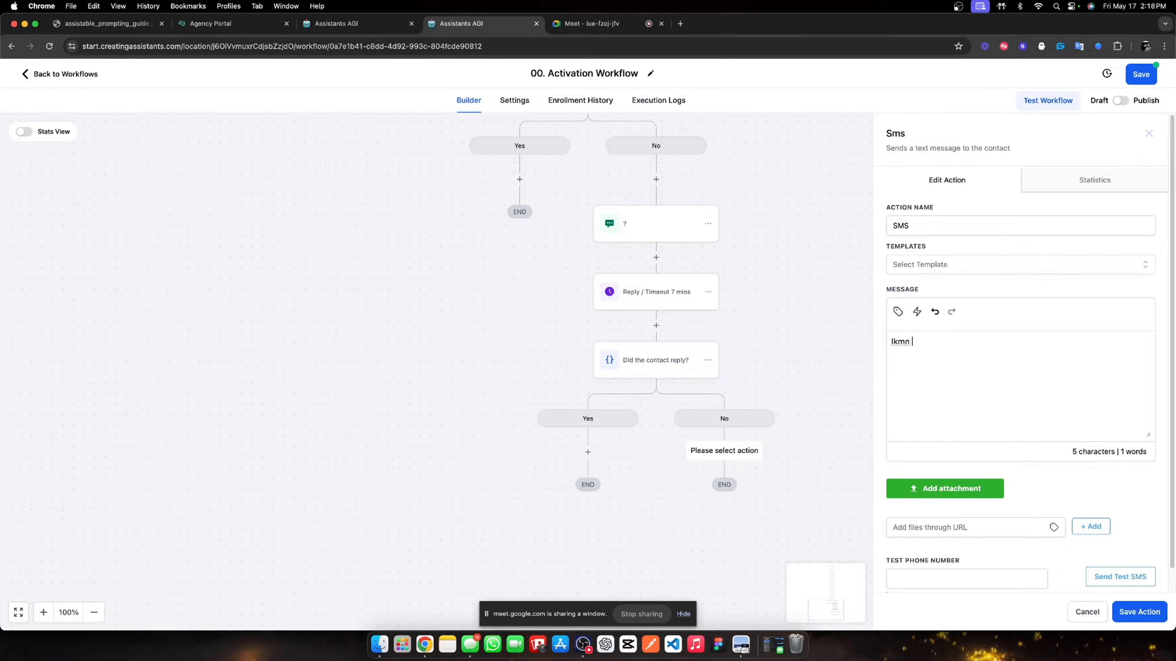
pyautogui.write(' if now still works')
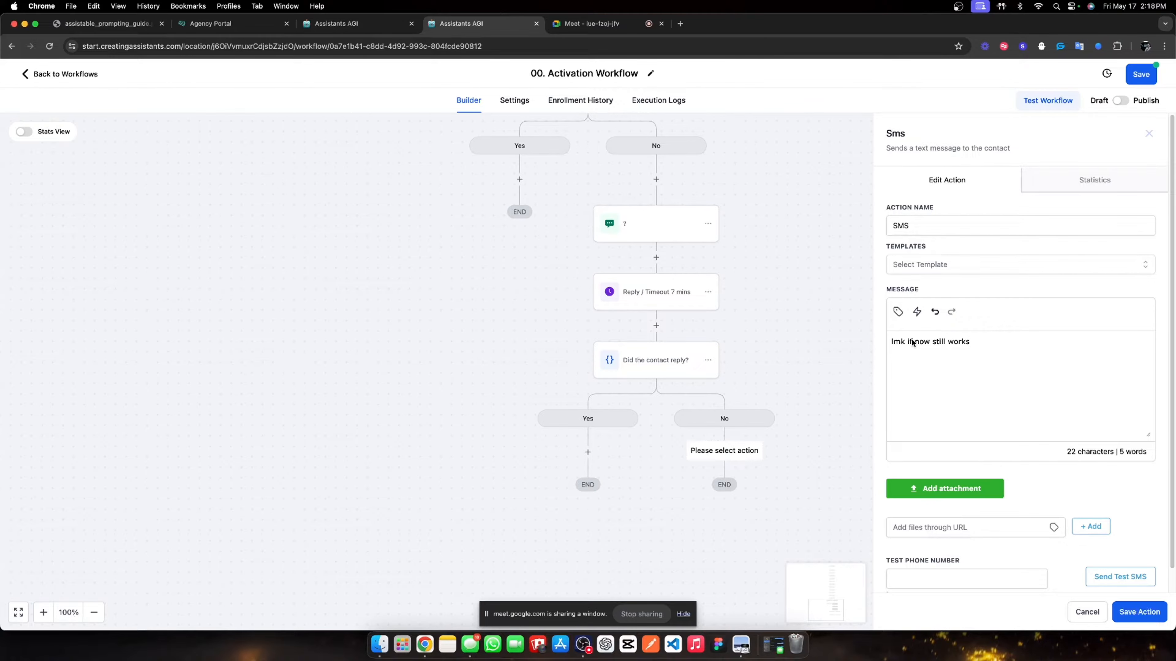
pyautogui.click(1130, 612)
pyautogui.scroll(-4, 708, 430)
# - Rename the new SMS step to 'lmk'
pyautogui.click(718, 325)
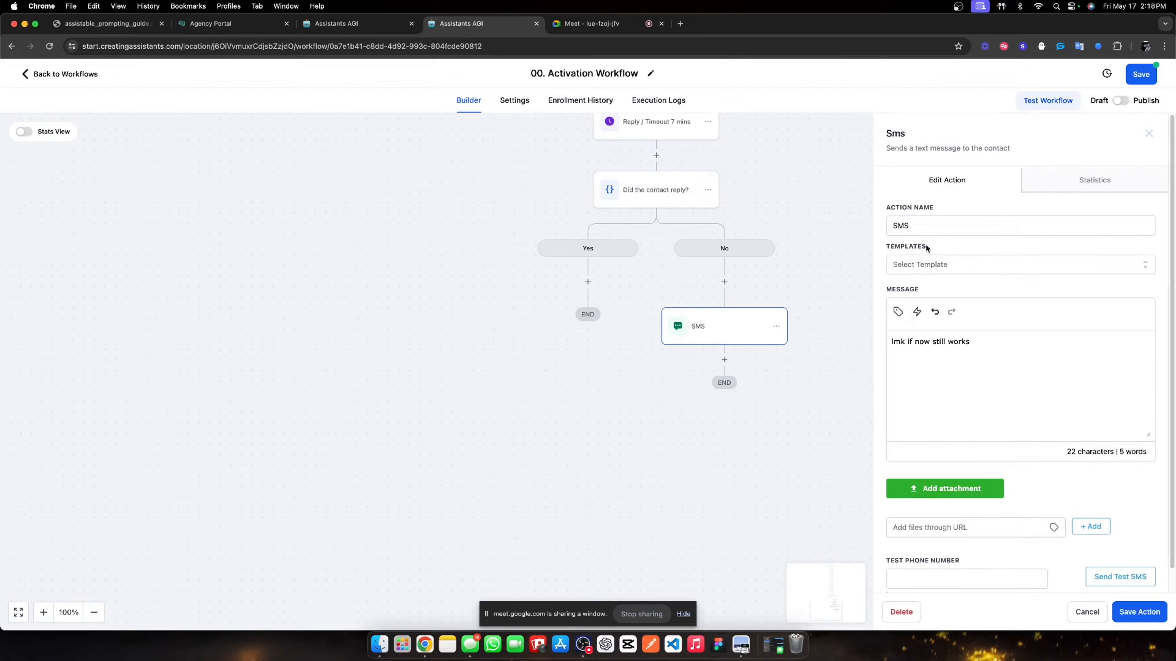
pyautogui.doubleClick(917, 230)
pyautogui.write('lmk')
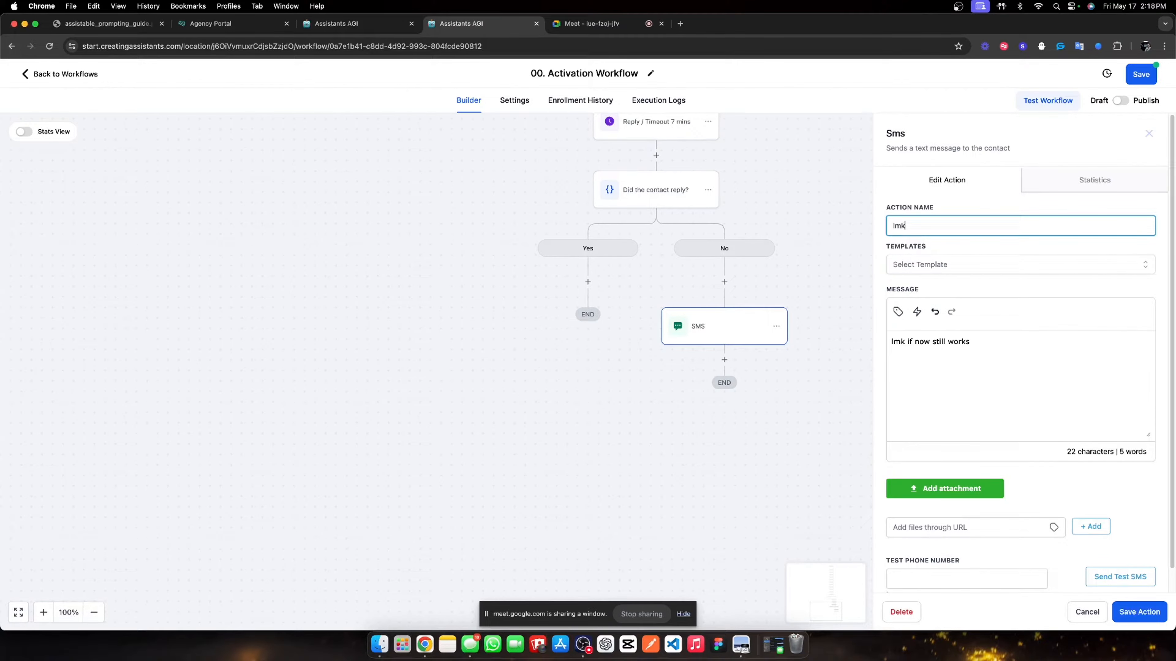
pyautogui.click(1147, 619)
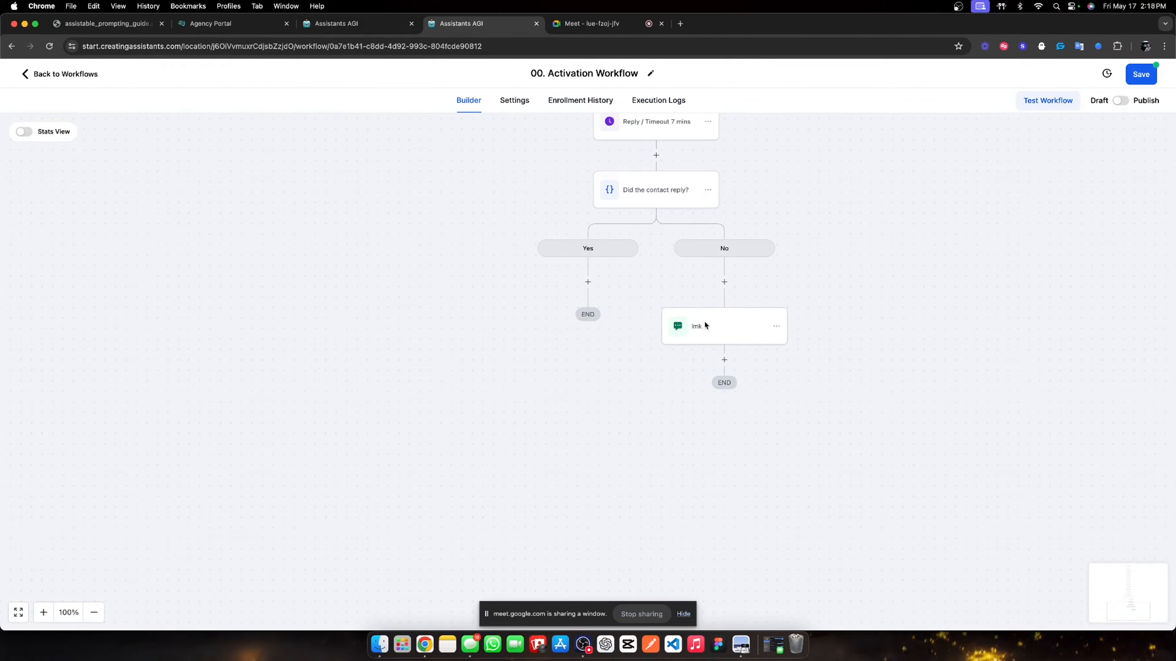
pyautogui.click(722, 361)
# - Add a Wait step below 'lmk' and clear its default name 'Wait'
pyautogui.write('wait')
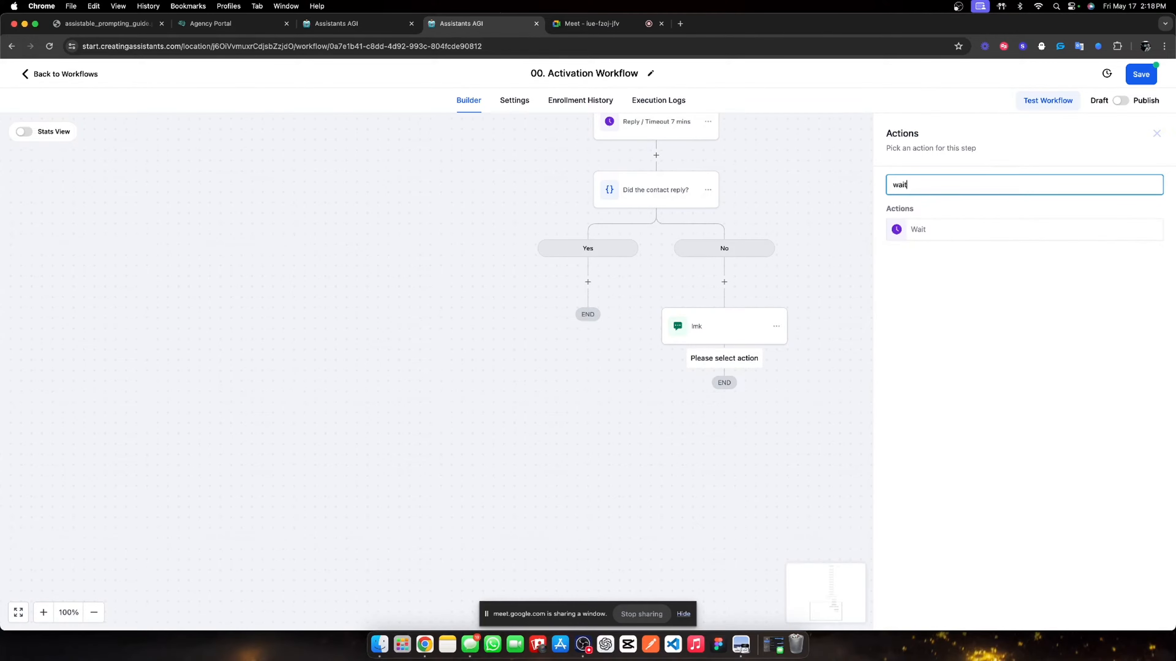
pyautogui.click(917, 230)
pyautogui.tripleClick(786, 200)
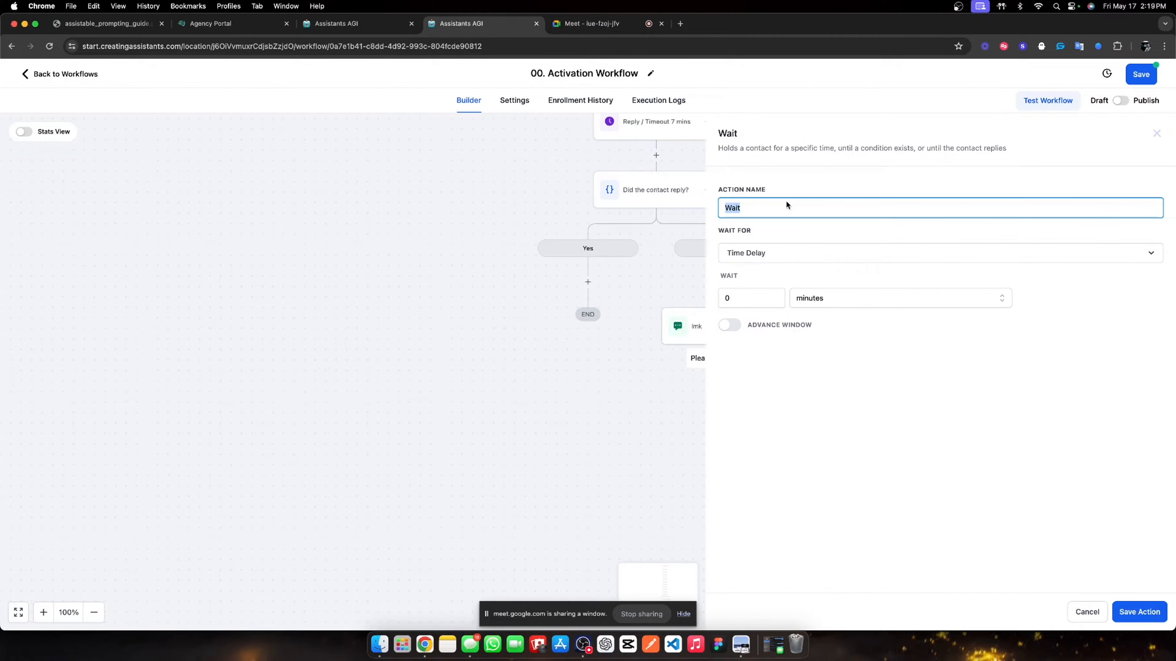
pyautogui.press('BackSpace')
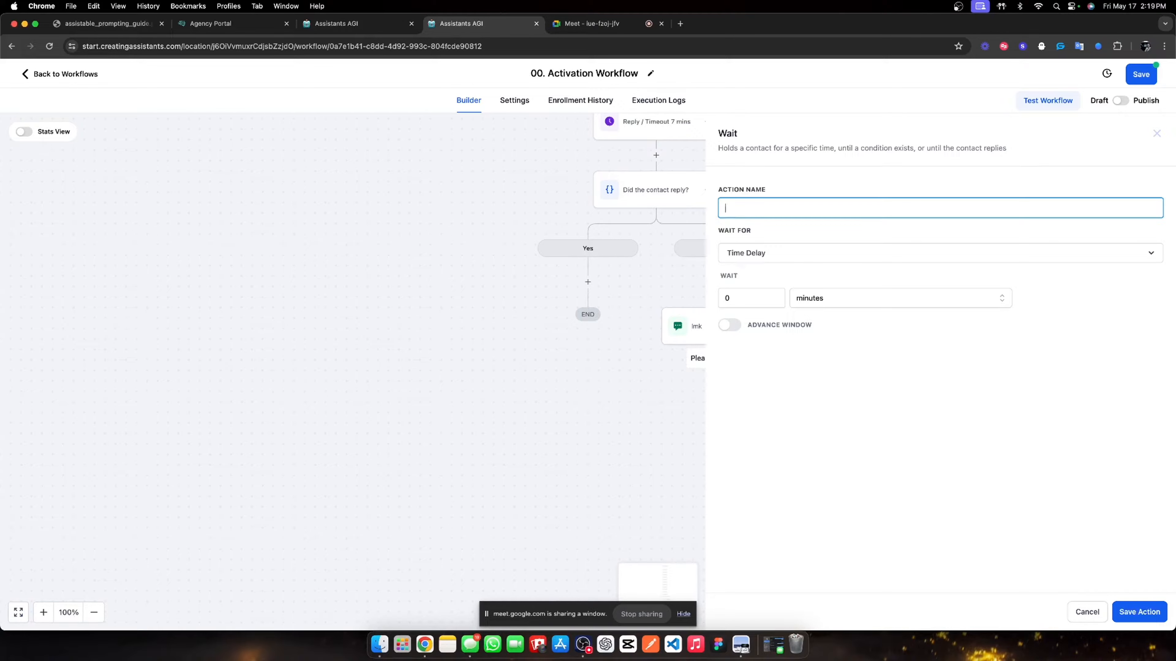
# - Configure the 'Reply / Timeout 10 mins' wait step to wait for a contact reply to 'lmk', and save it
pyautogui.write('Reply / Timeout 10 mins')
pyautogui.click(759, 295)
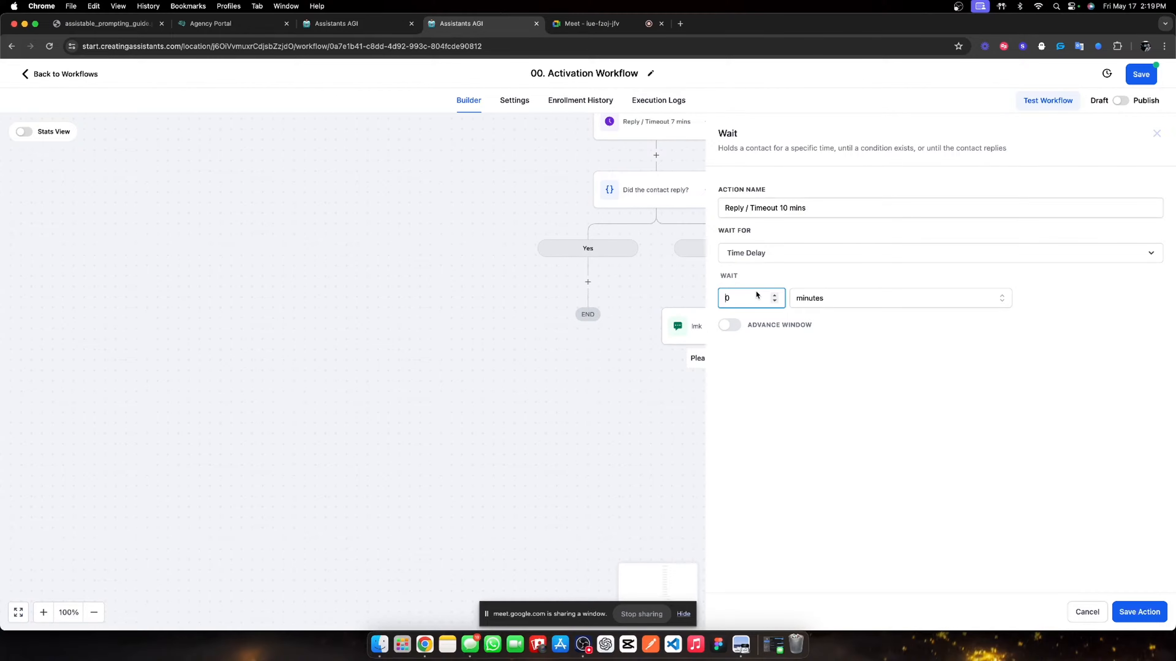
pyautogui.write('1')
pyautogui.click(780, 254)
pyautogui.scroll(-3, 769, 384)
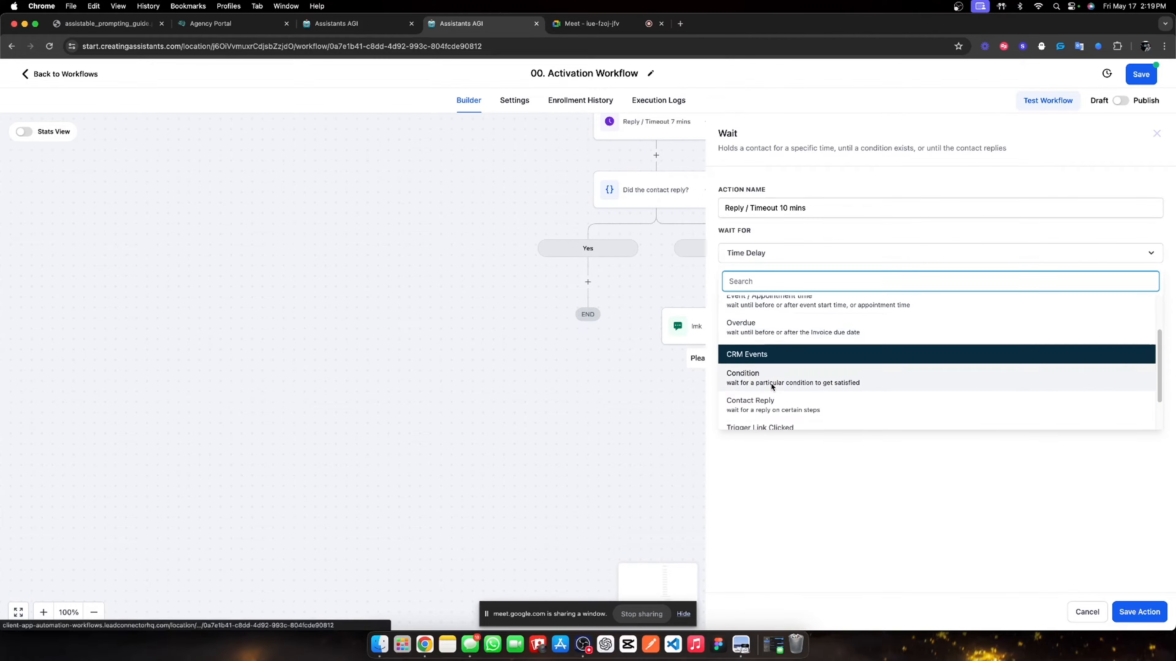
pyautogui.click(771, 401)
pyautogui.click(780, 302)
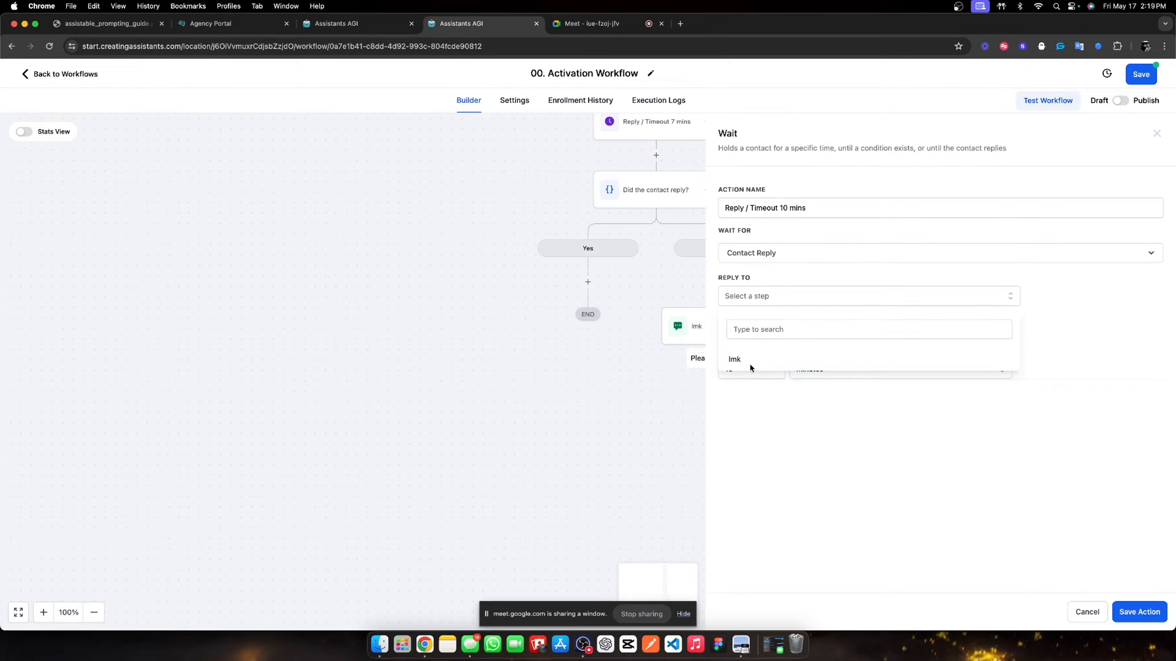
pyautogui.click(749, 363)
pyautogui.click(1130, 613)
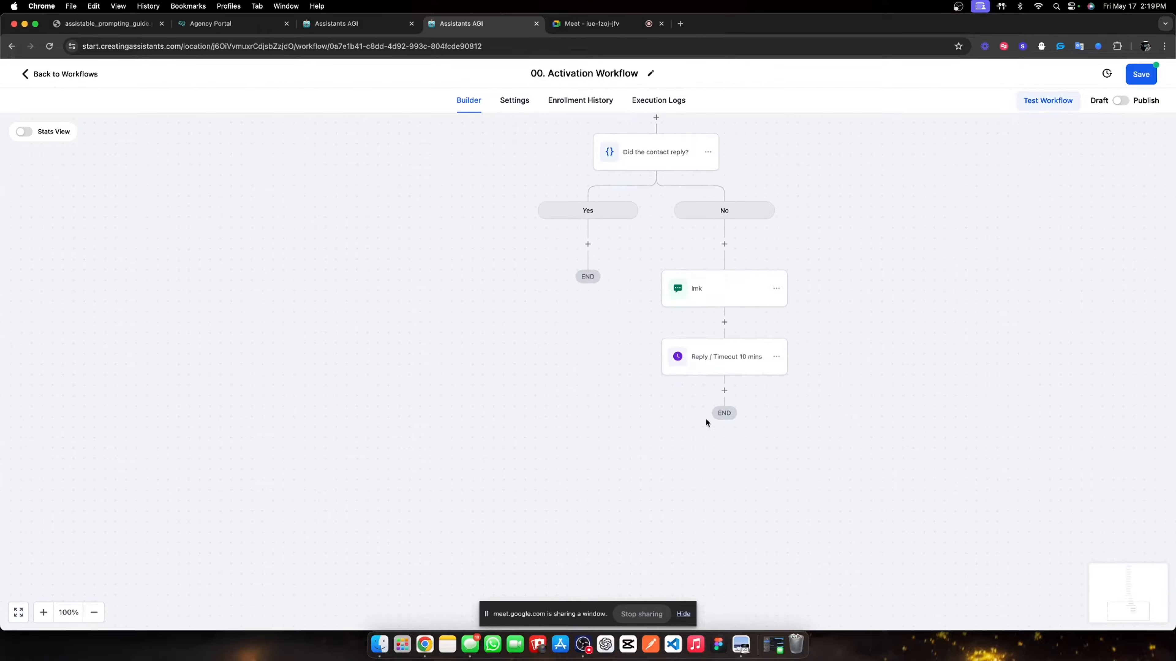
pyautogui.click(720, 394)
# - Add an If / Else condition named 'Did the contact reply?'
pyautogui.write('if')
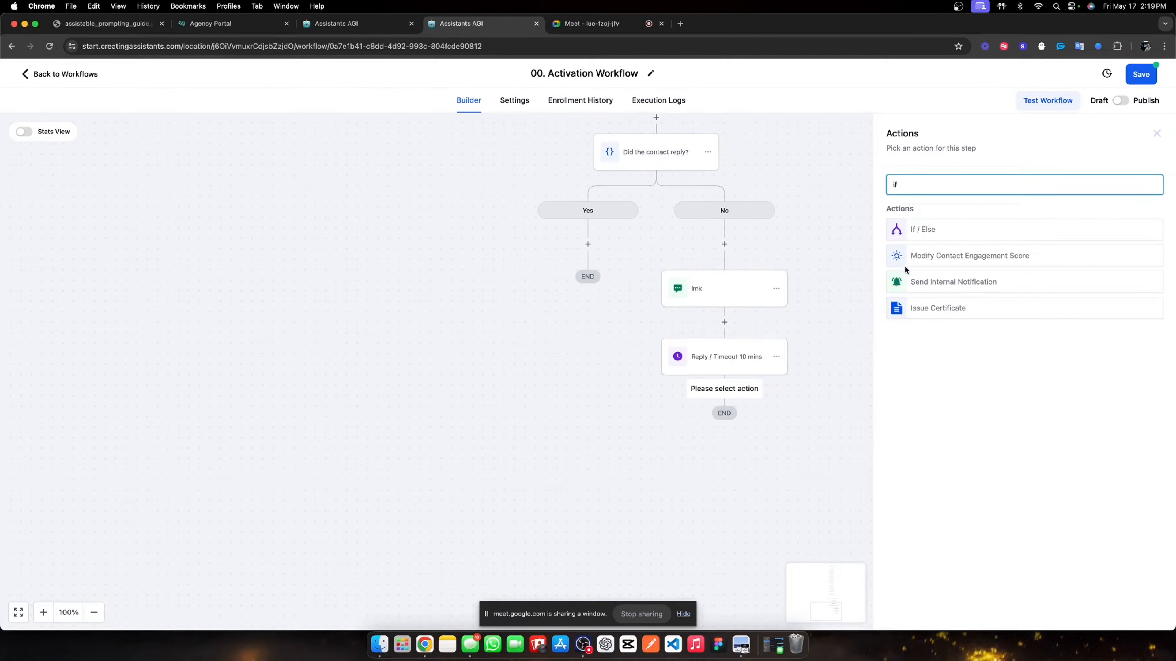
pyautogui.click(954, 224)
pyautogui.doubleClick(786, 216)
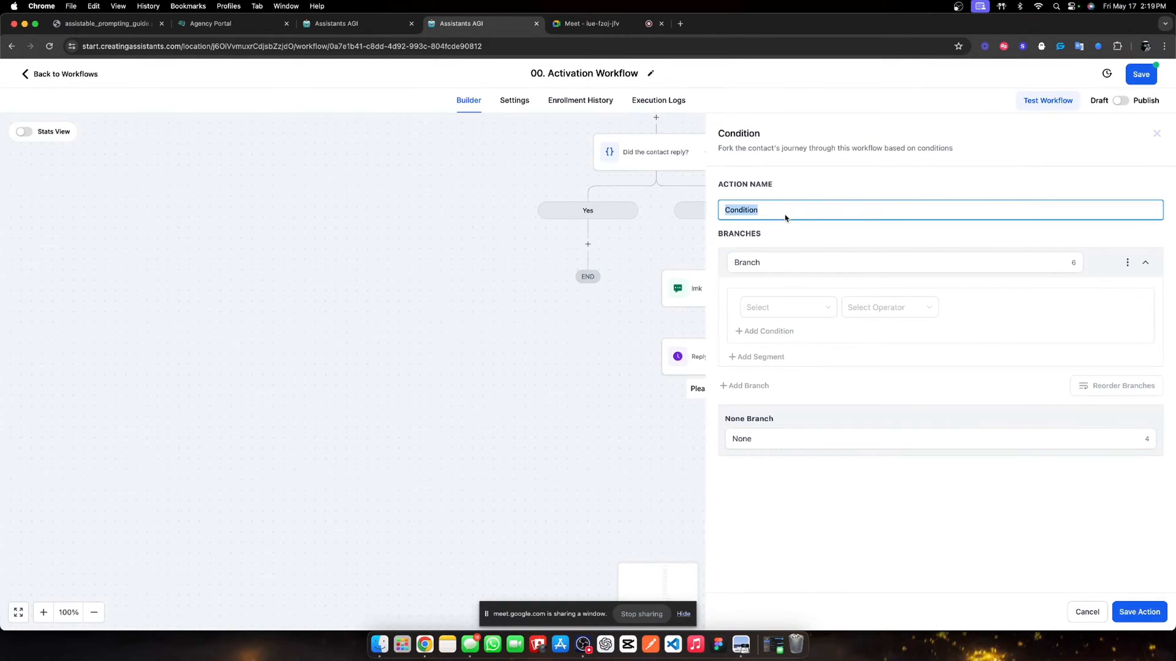
pyautogui.write('Did hthe contact reply?')
# - Make a 'Yes' branch for Contact replied = True, rename the fallback branch 'No', and save
pyautogui.doubleClick(780, 266)
pyautogui.write('Yes')
pyautogui.click(789, 304)
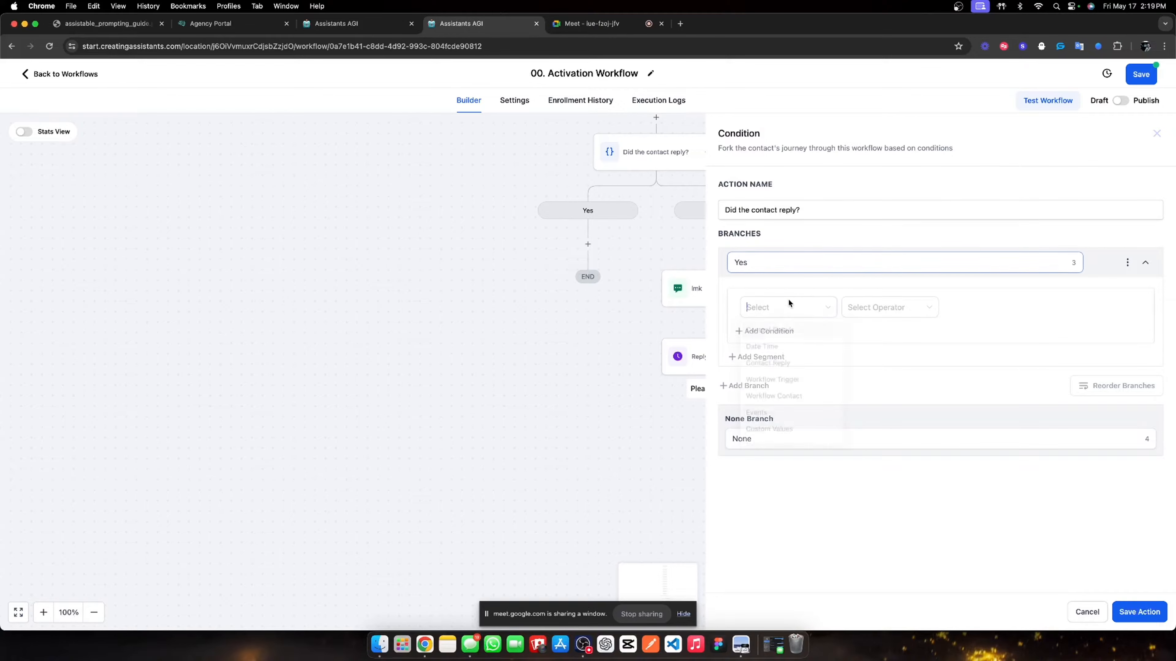
pyautogui.click(807, 364)
pyautogui.click(772, 348)
pyautogui.click(848, 307)
pyautogui.click(854, 329)
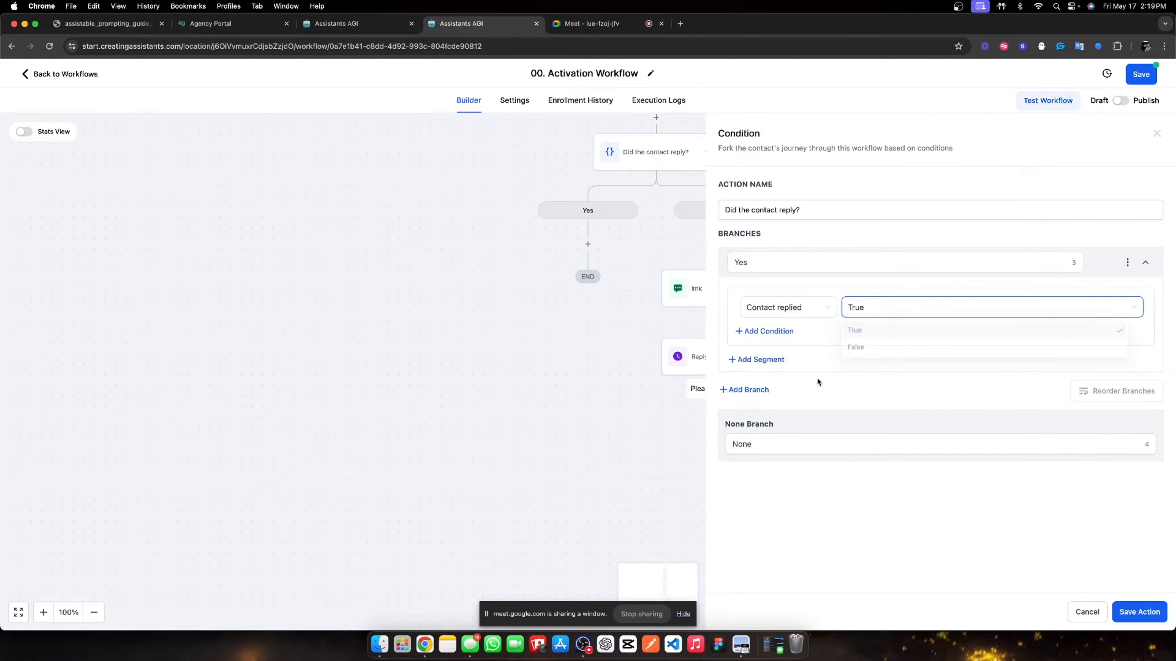
pyautogui.doubleClick(759, 443)
pyautogui.write('No')
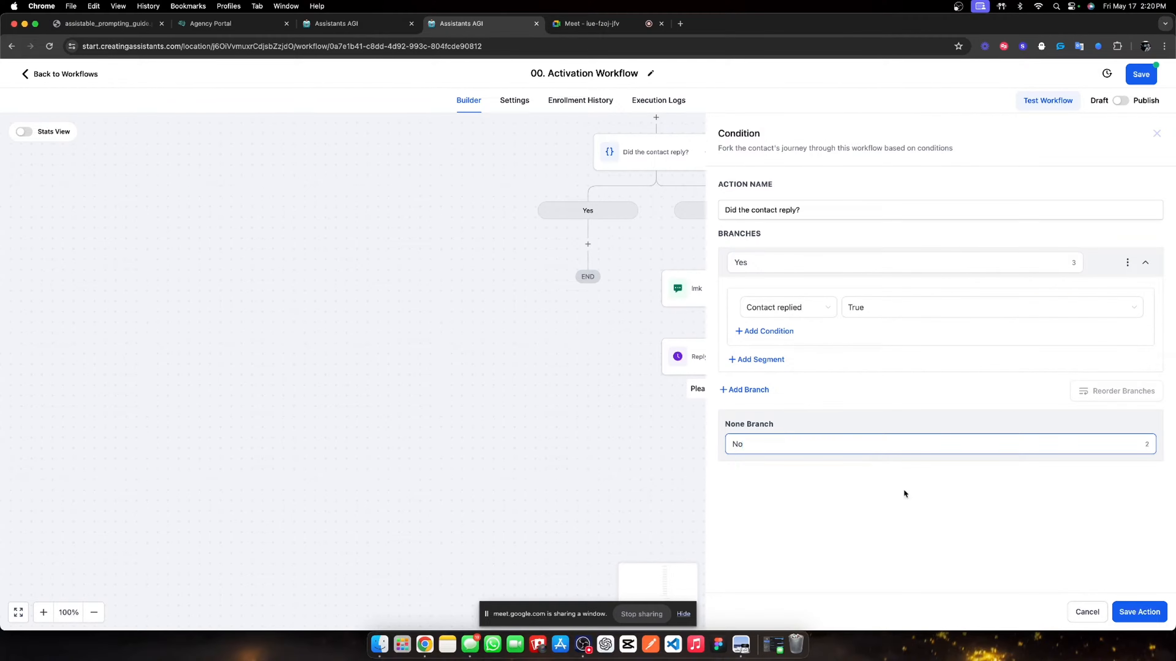
pyautogui.click(1132, 611)
pyautogui.scroll(-3, 775, 454)
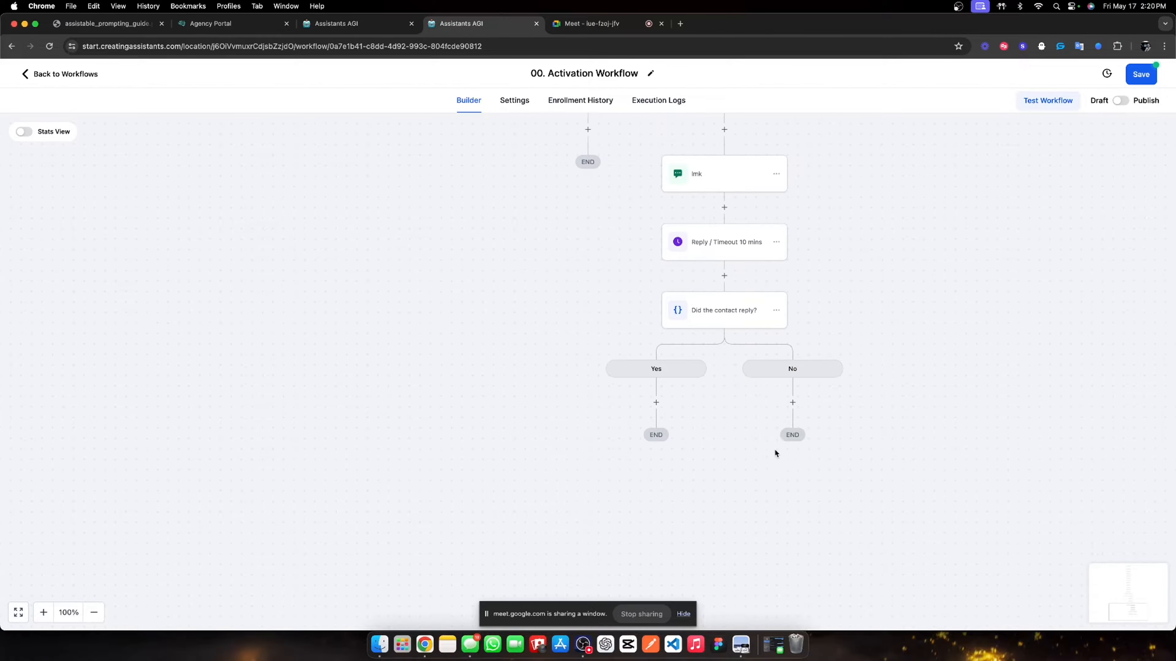
pyautogui.click(792, 403)
# - Add an Assistant Outbound Call step named 'Right hook' on the No branch
pyautogui.write('out')
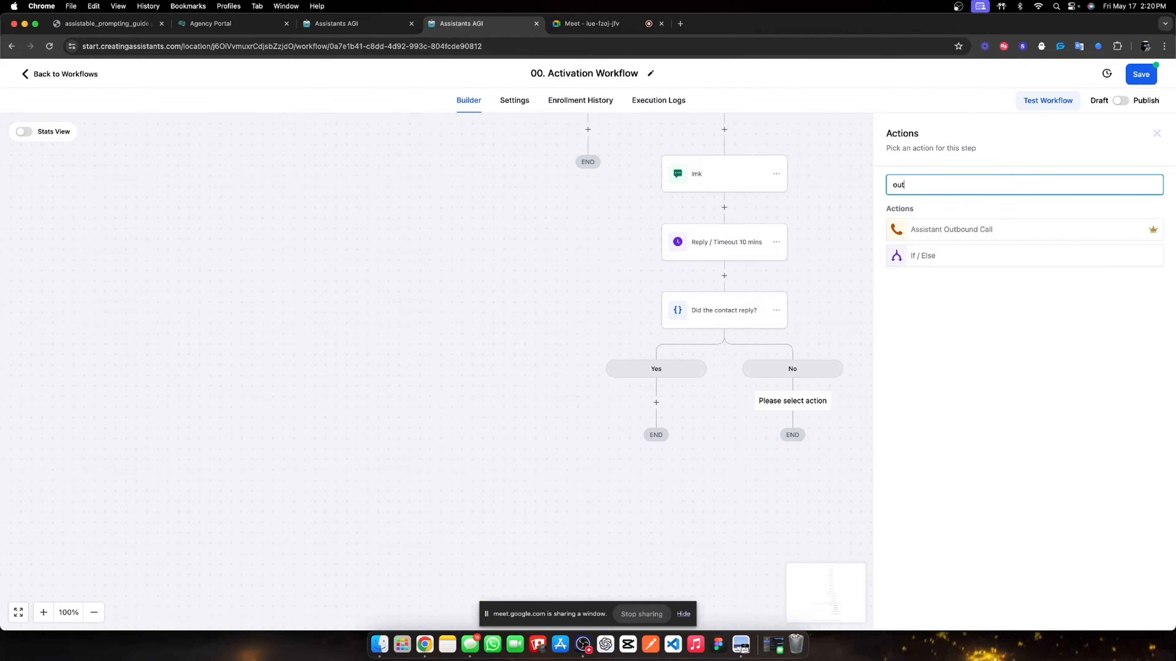
pyautogui.write('bound')
pyautogui.click(984, 231)
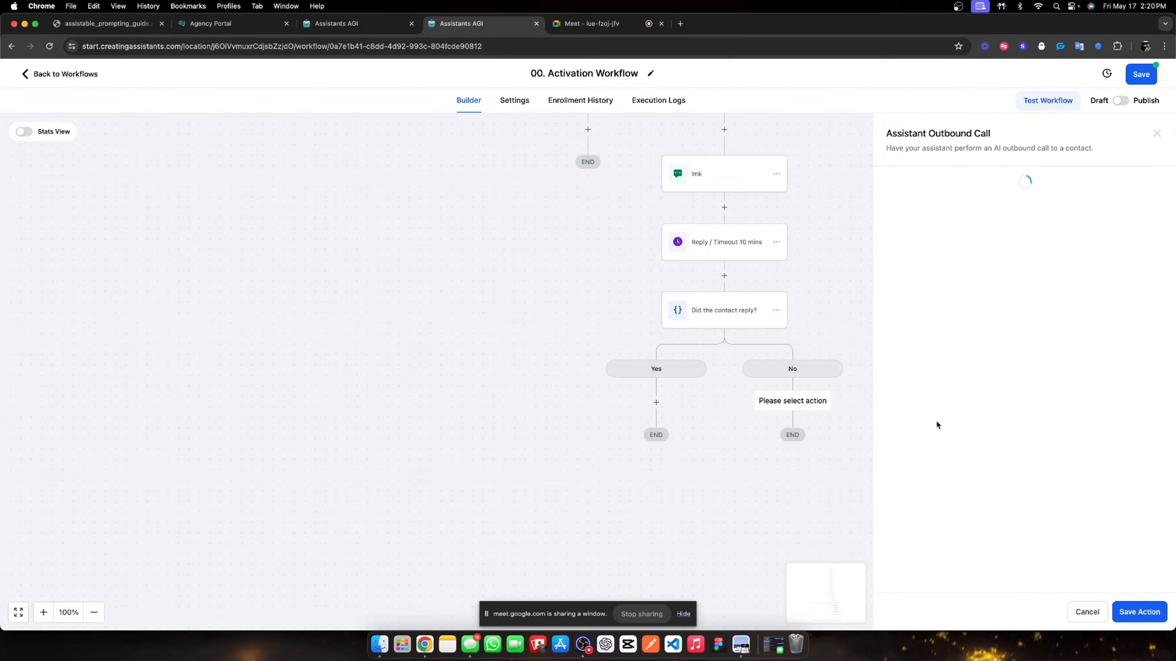
pyautogui.click(917, 299)
pyautogui.click(922, 258)
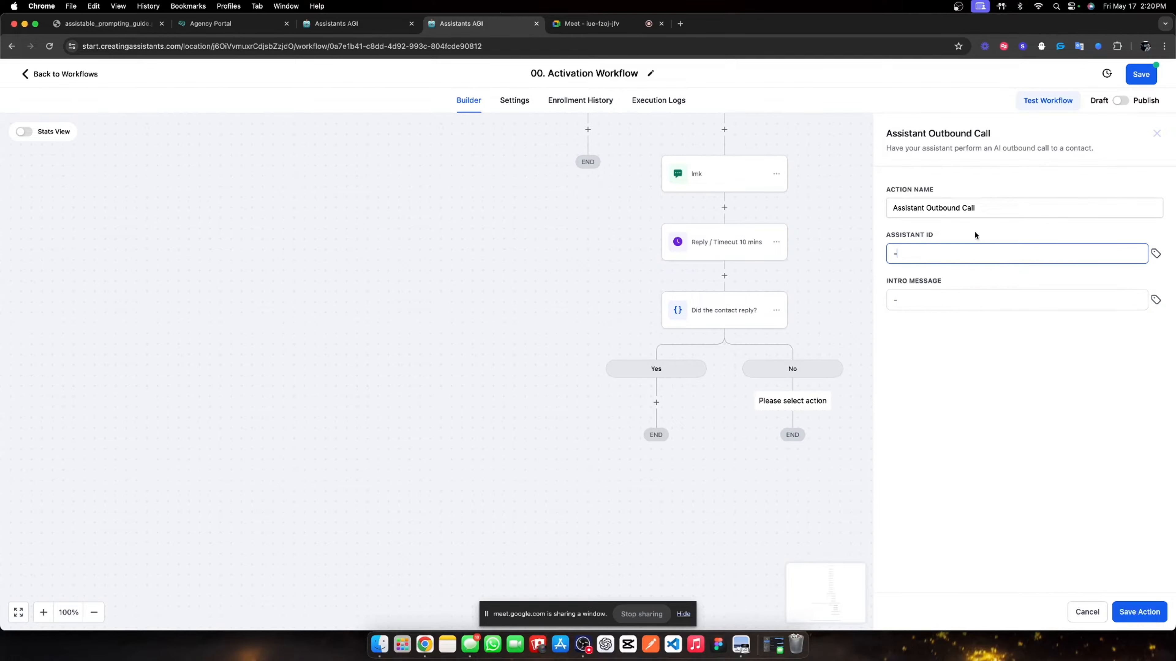
pyautogui.tripleClick(985, 211)
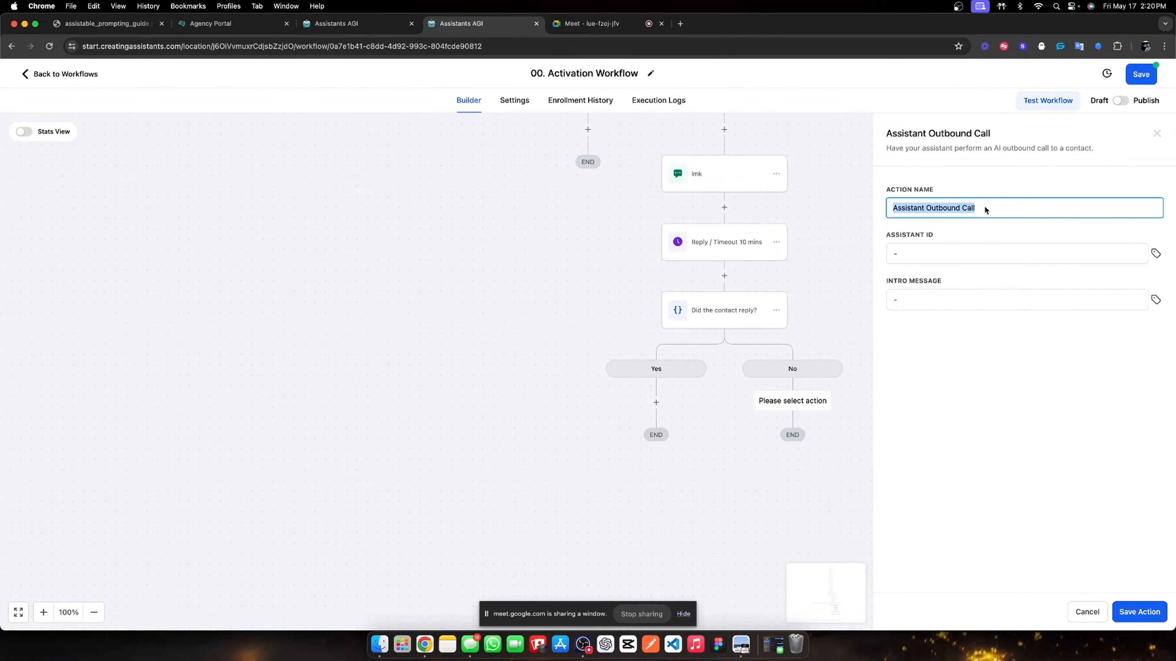
pyautogui.write('Ri')
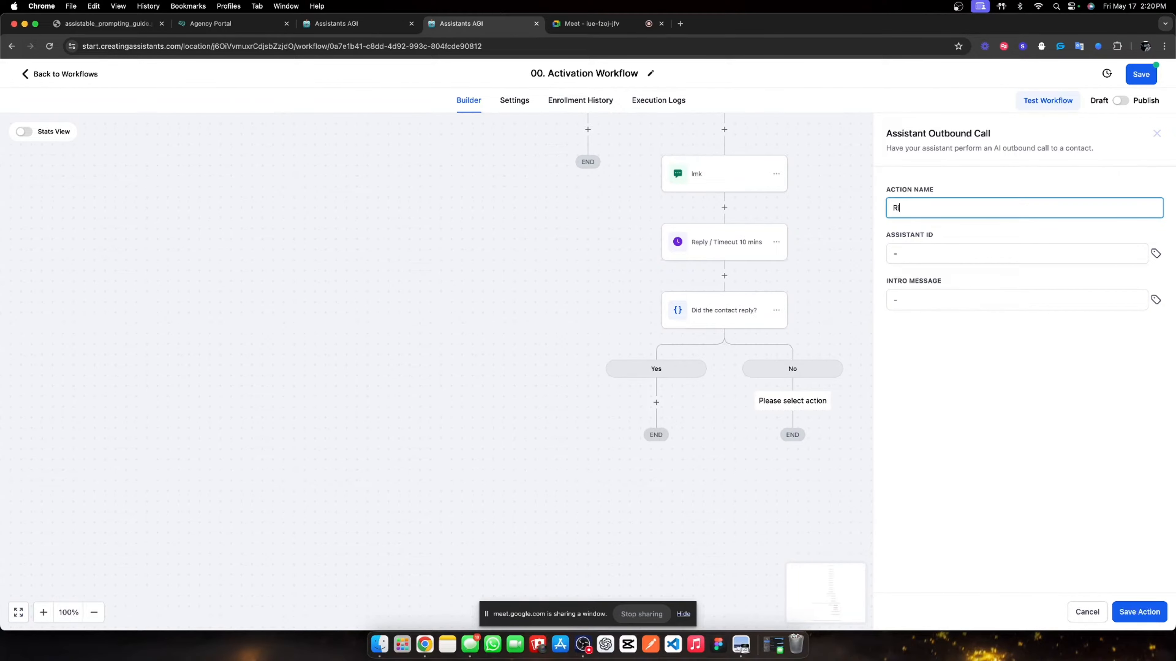
pyautogui.write('ght hook')
pyautogui.click(1143, 619)
# - Save the Activation Workflow and go back to the workflow list
pyautogui.scroll(7, 789, 435)
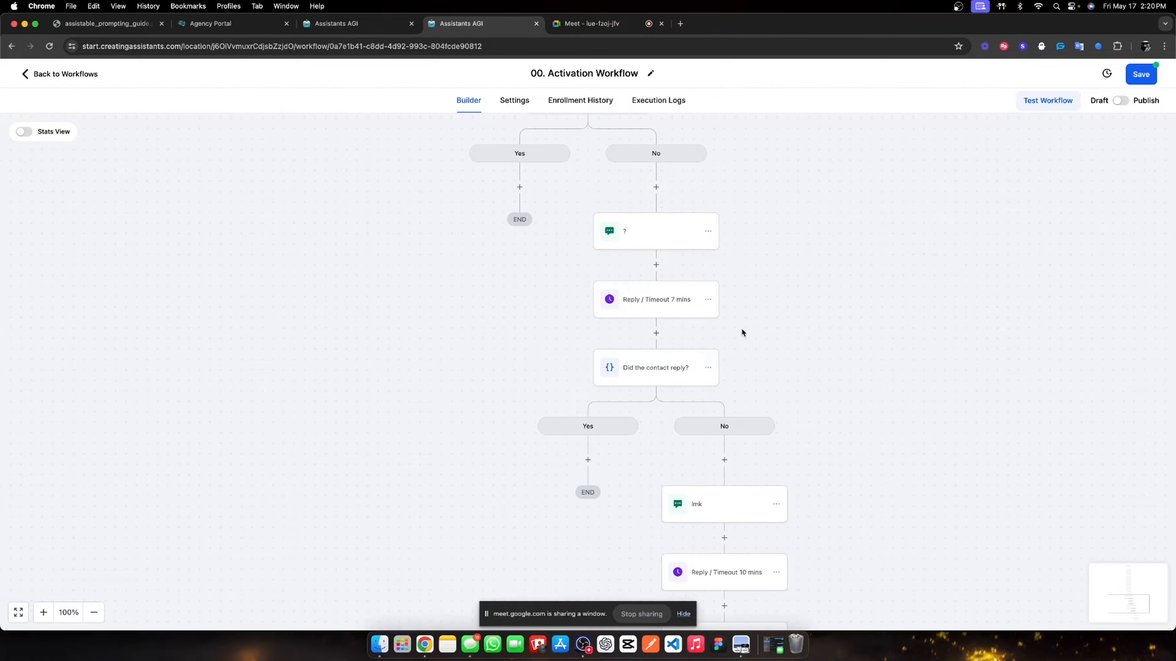
pyautogui.scroll(3, 852, 170)
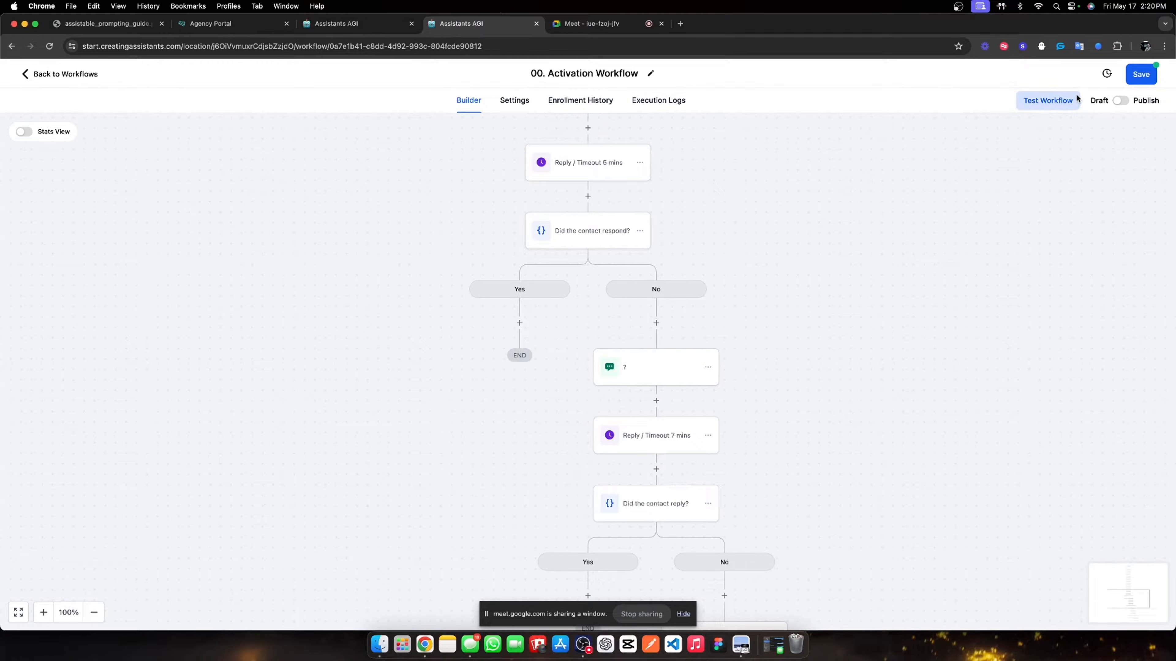
pyautogui.click(1136, 80)
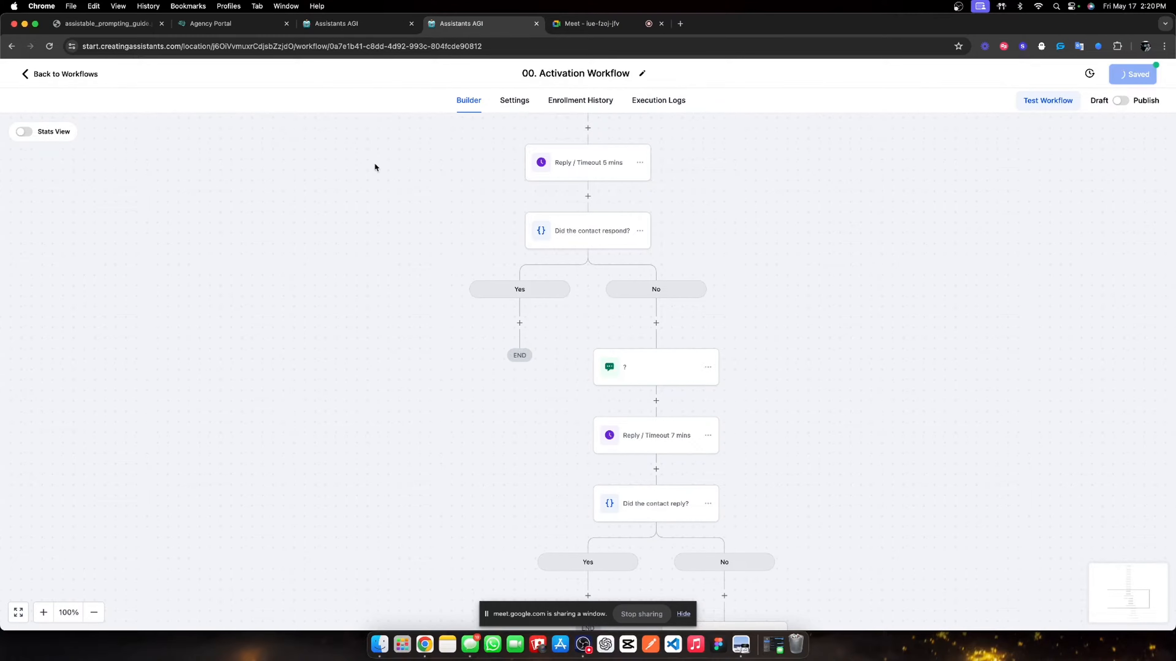
pyautogui.click(65, 74)
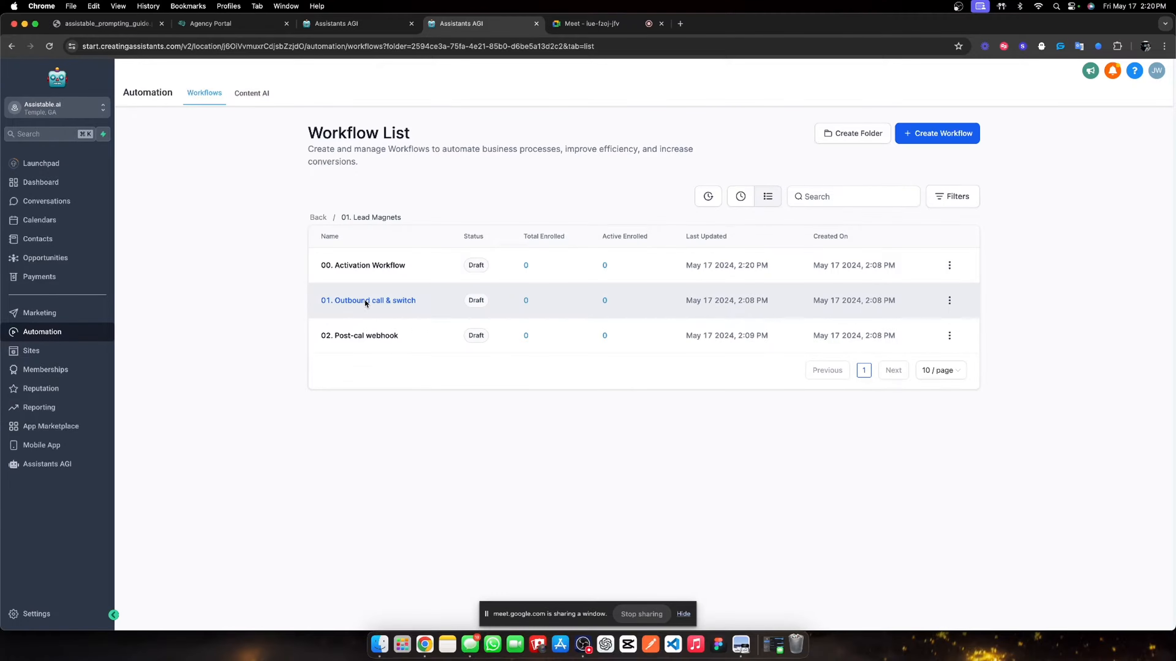
# - In '01. Outbound call & switch', add a Remove Contact Tag step for the agencentric sales assistant tag
pyautogui.click(365, 301)
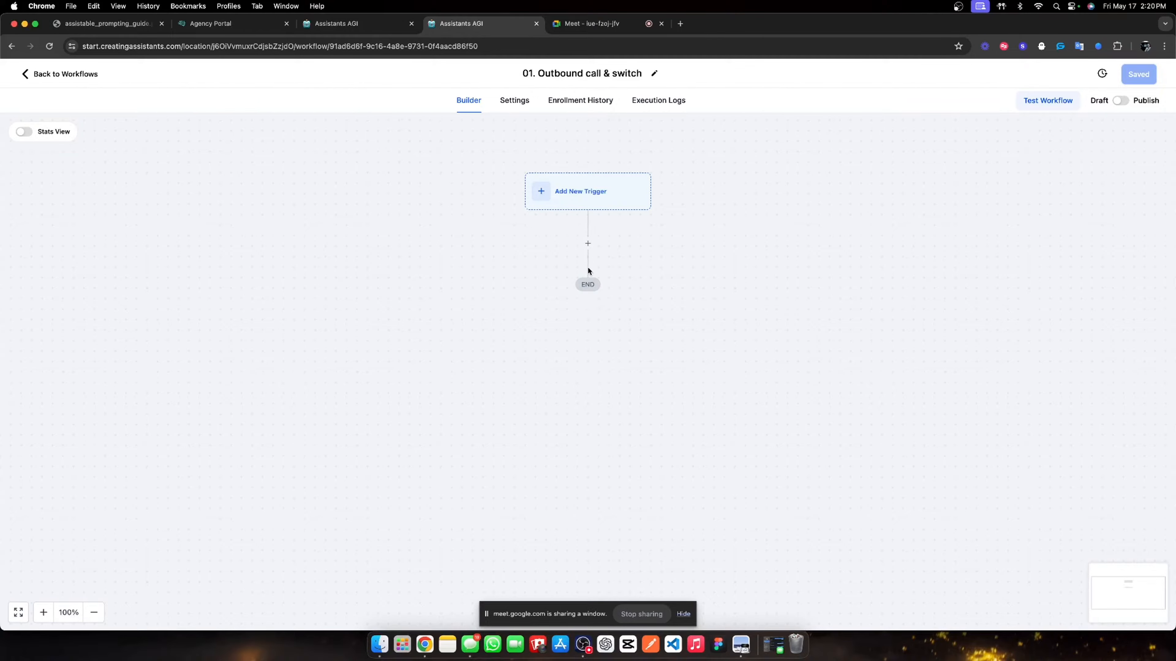
pyautogui.click(587, 244)
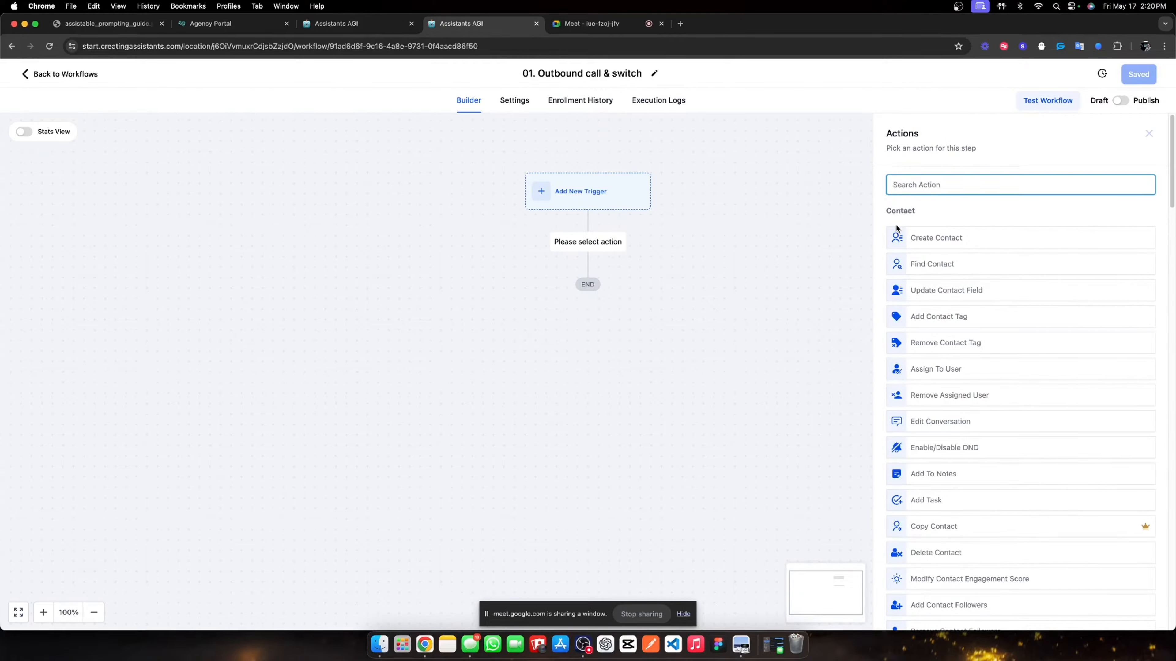
pyautogui.write('remoe')
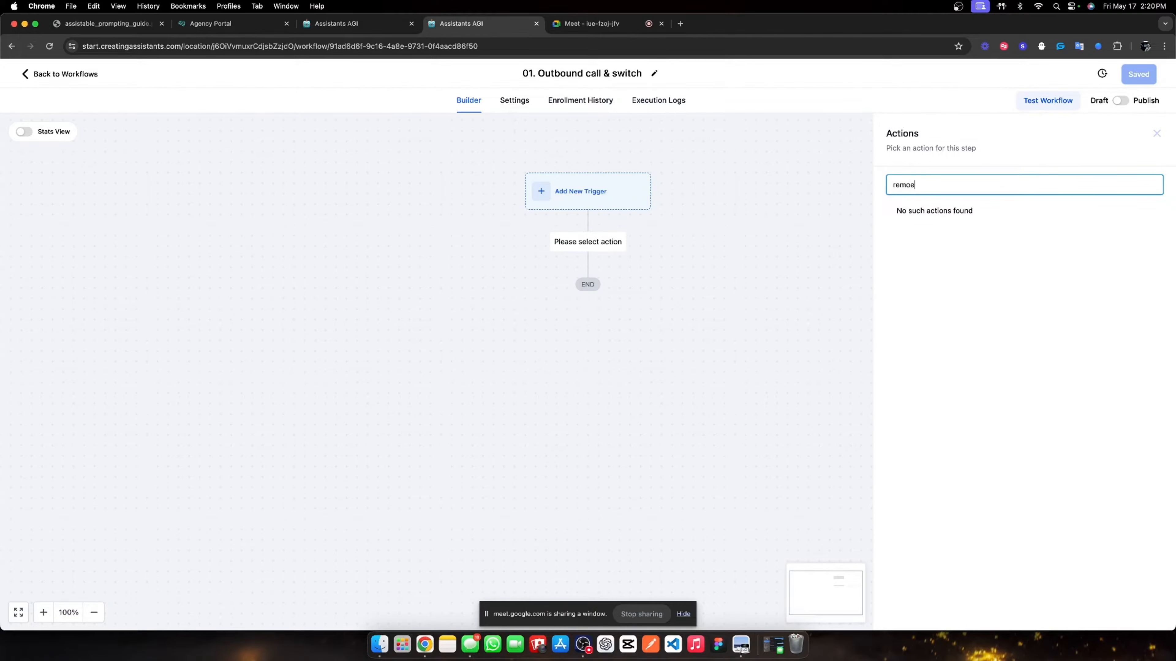
pyautogui.press('BackSpace')
pyautogui.write('ve')
pyautogui.click(941, 228)
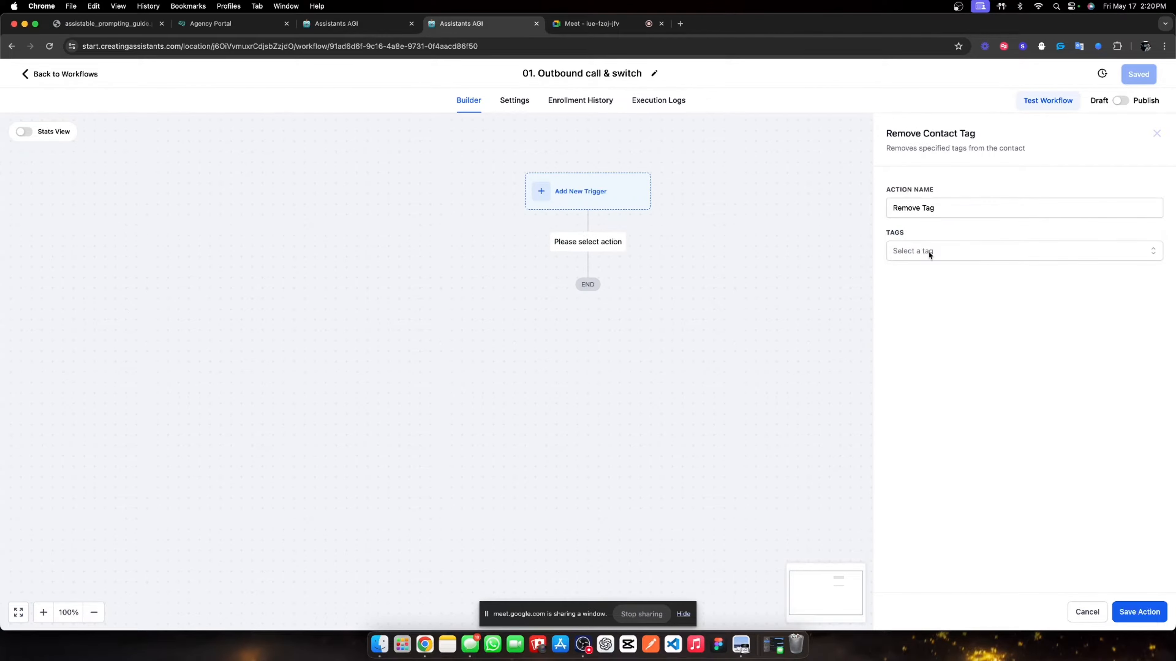
pyautogui.click(928, 250)
pyautogui.click(942, 315)
# - Name the tag-removal step 'De-active pre-call assistant' and save it
pyautogui.click(937, 204)
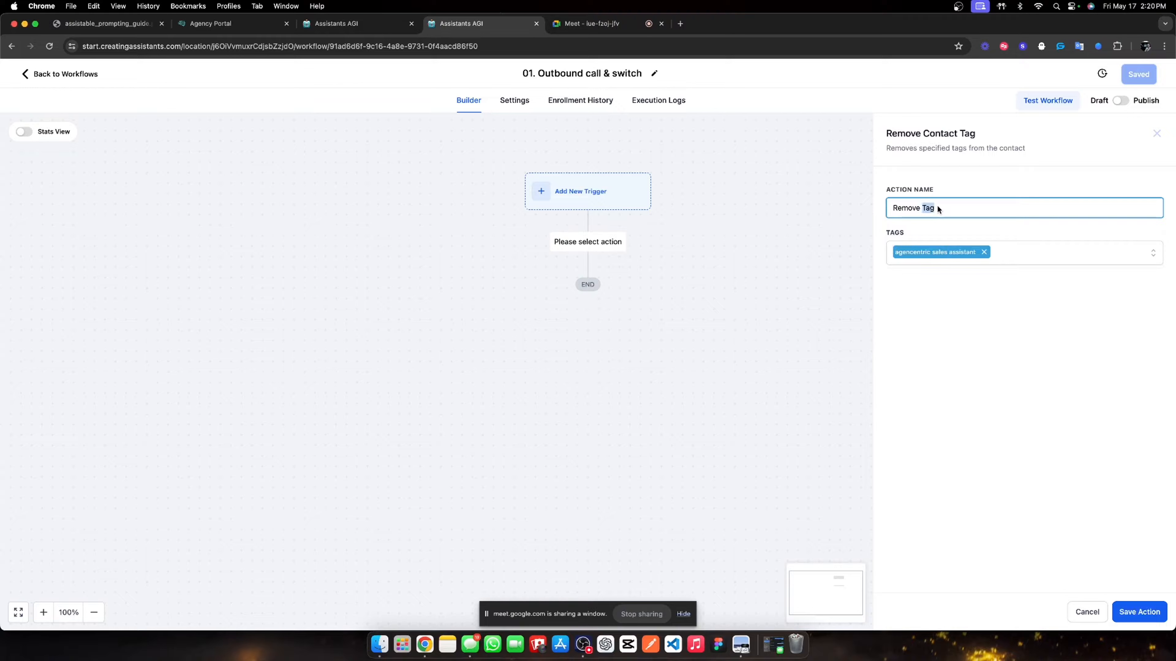
pyautogui.tripleClick(936, 203)
pyautogui.write('Deactive pre-call assistant')
pyautogui.click(905, 208)
pyautogui.doubleClick(905, 209)
pyautogui.click(903, 209)
pyautogui.write('-')
pyautogui.click(941, 232)
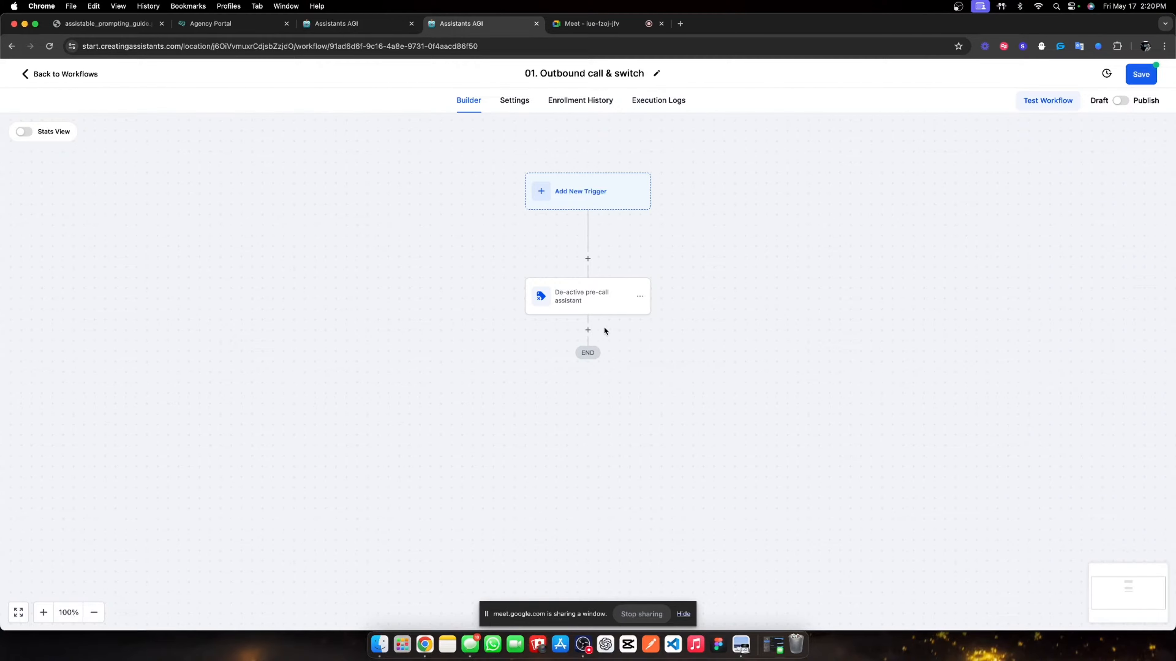
pyautogui.click(588, 330)
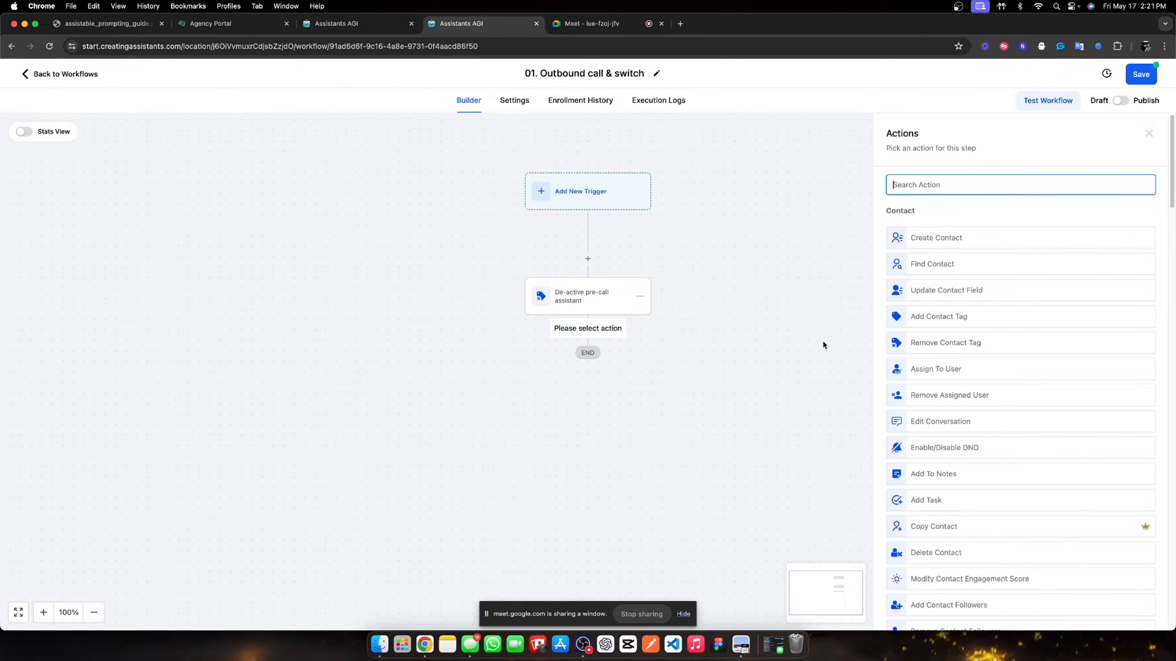
# - Add an Assistant Outbound Call step named 'Calling assistant' after the de-activation step and save it
pyautogui.write('outbound')
pyautogui.click(947, 223)
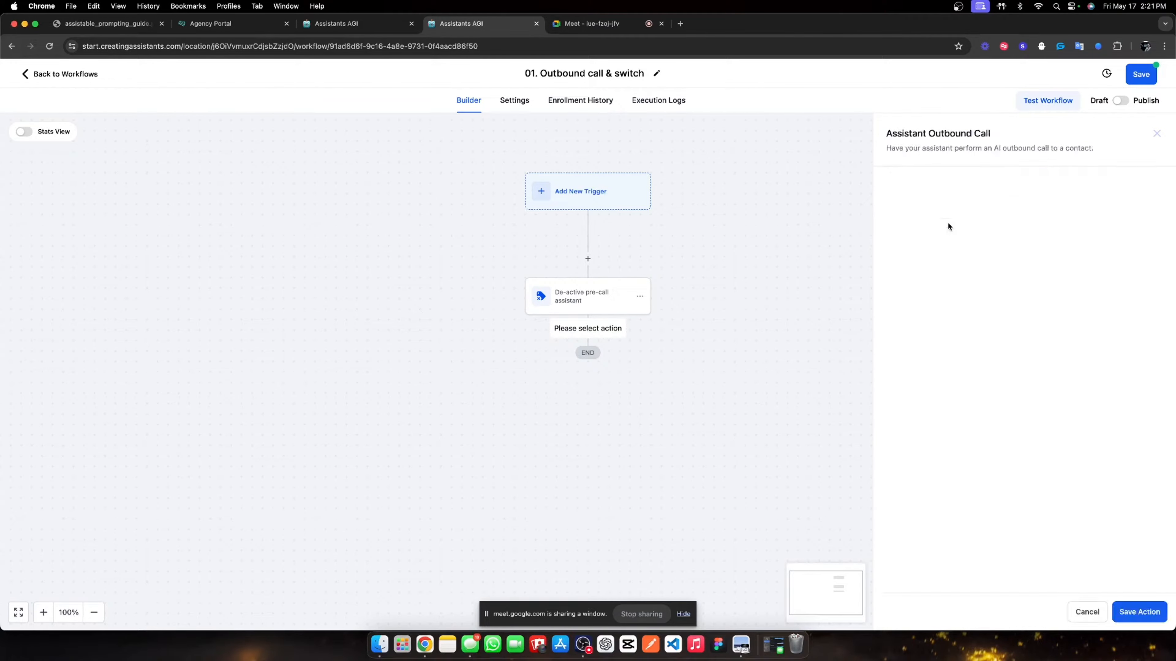
pyautogui.tripleClick(949, 212)
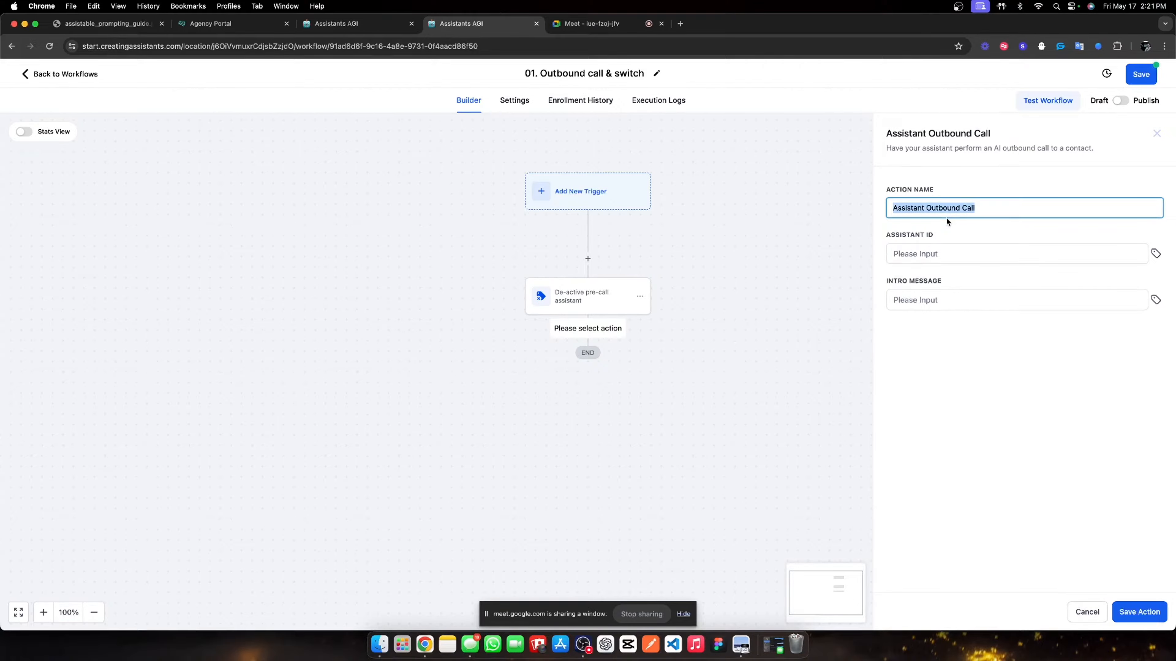
pyautogui.write('Calling assistant')
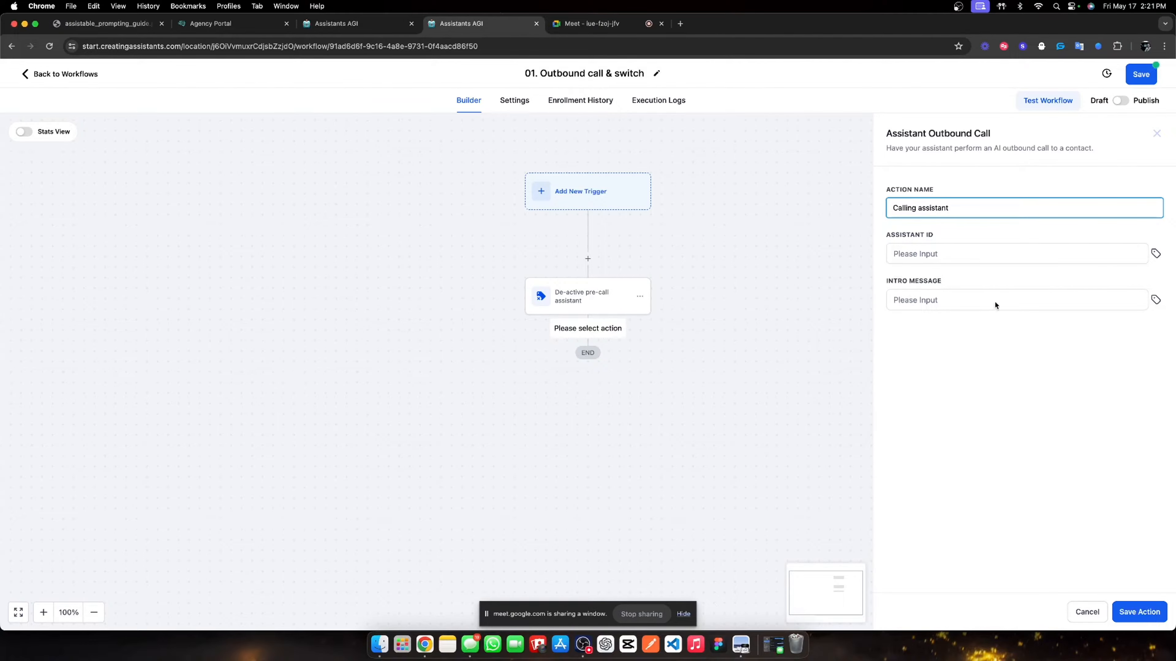
pyautogui.click(1053, 461)
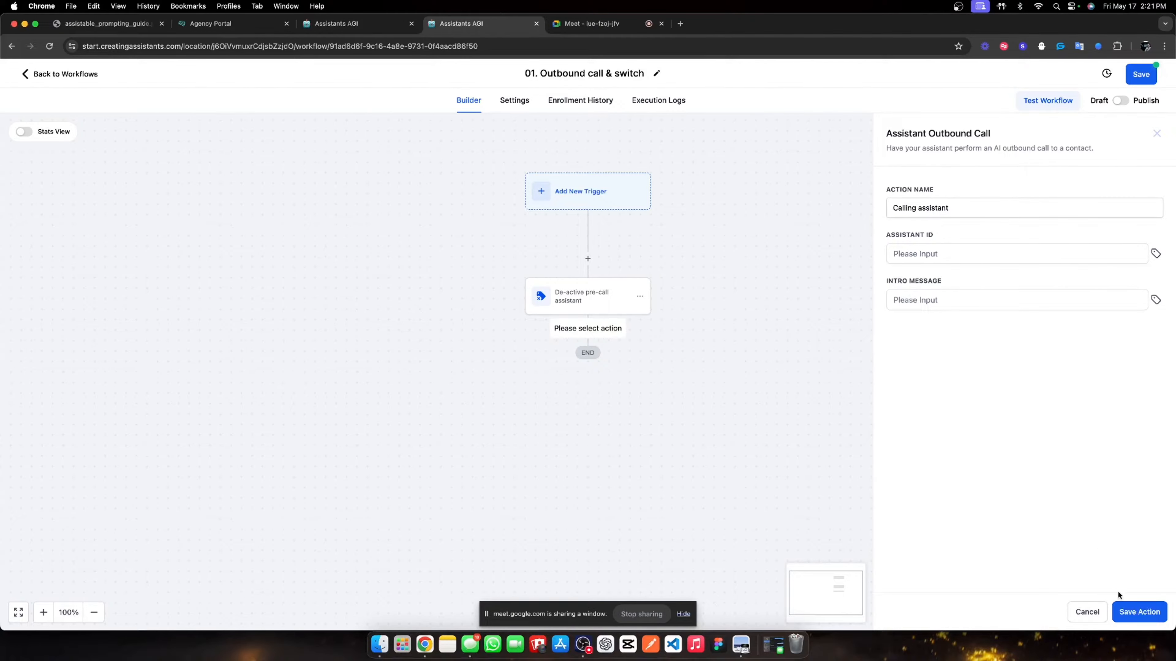
pyautogui.click(973, 262)
pyautogui.click(969, 300)
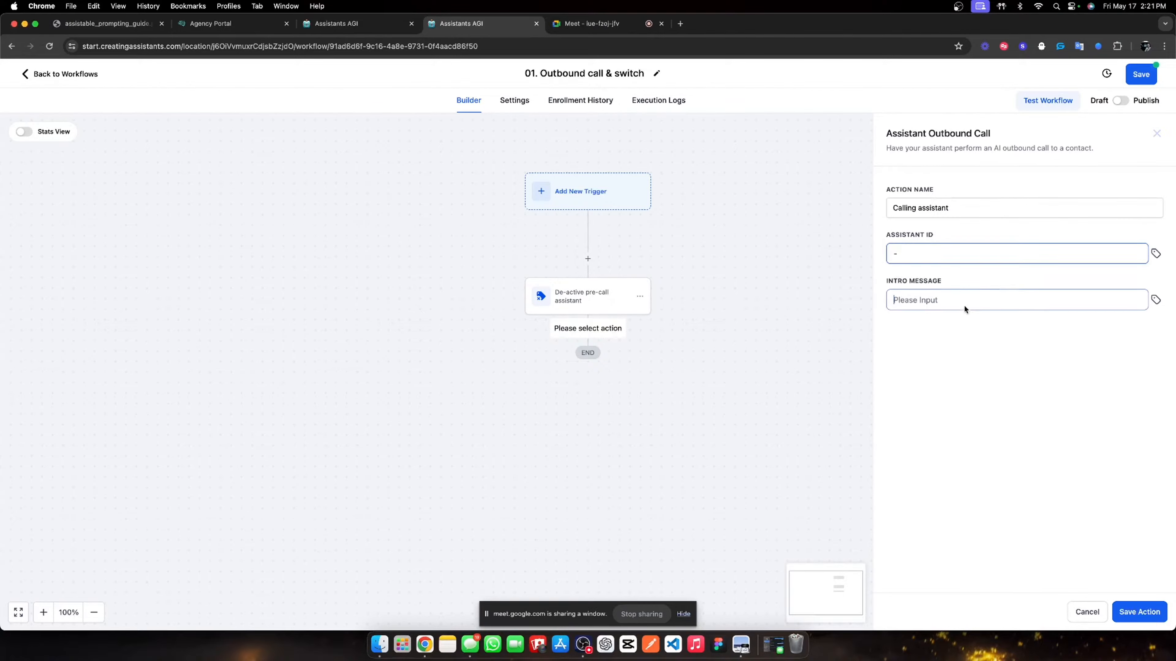
pyautogui.click(1136, 612)
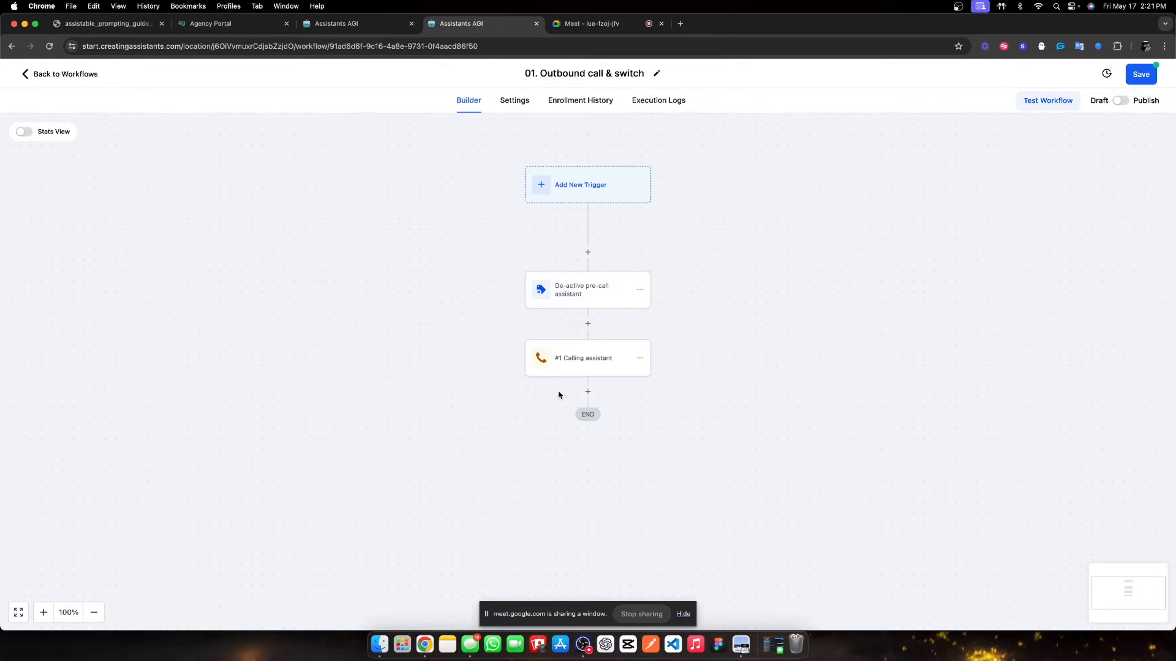
pyautogui.click(587, 391)
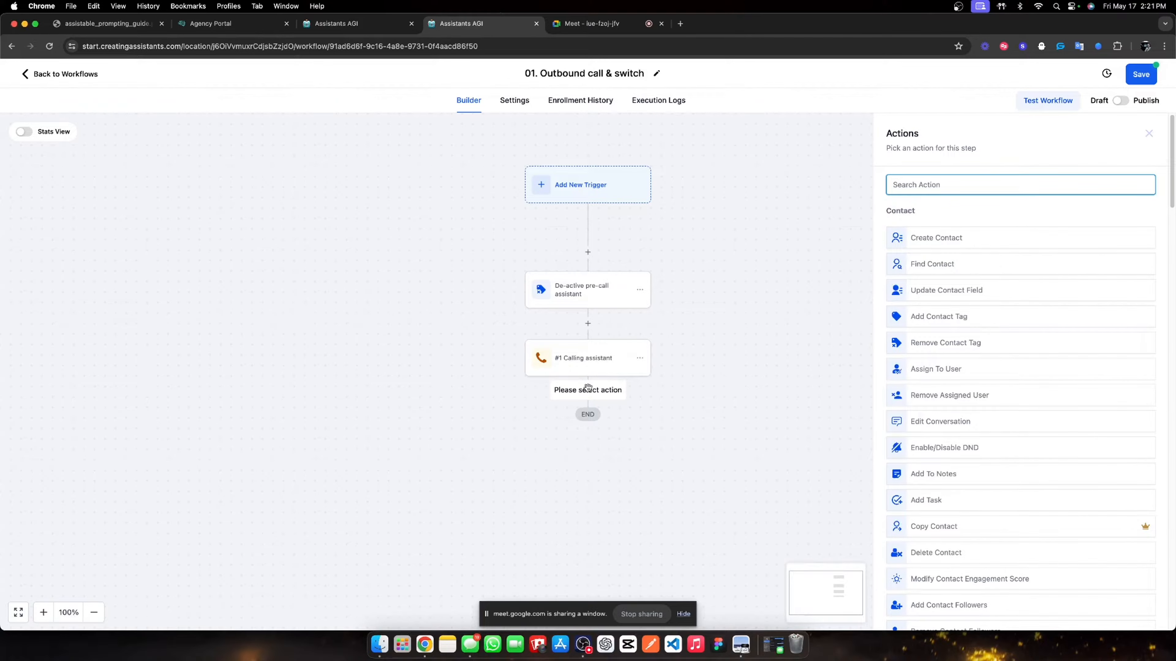
# - Add a Math Operation step adding 1 to the AI Call Tracking | Lead Magnet field
pyautogui.write('valu')
pyautogui.press('BackSpace')
pyautogui.press('BackSpace')
pyautogui.press('BackSpace')
pyautogui.press('BackSpace')
pyautogui.write('math')
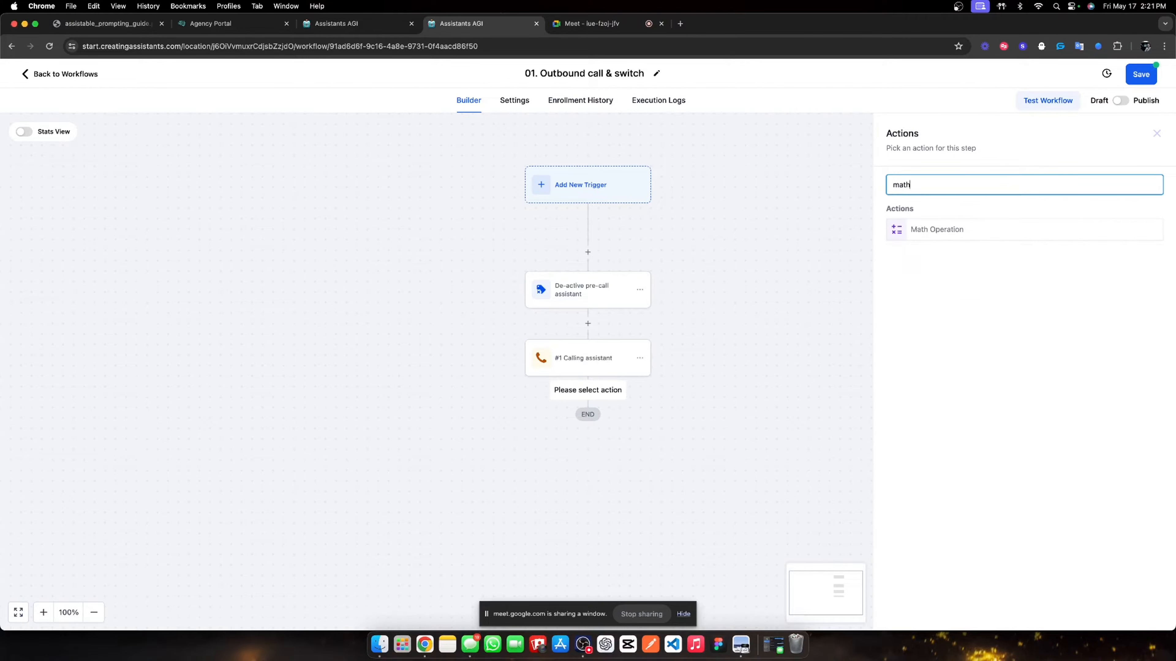
pyautogui.click(920, 230)
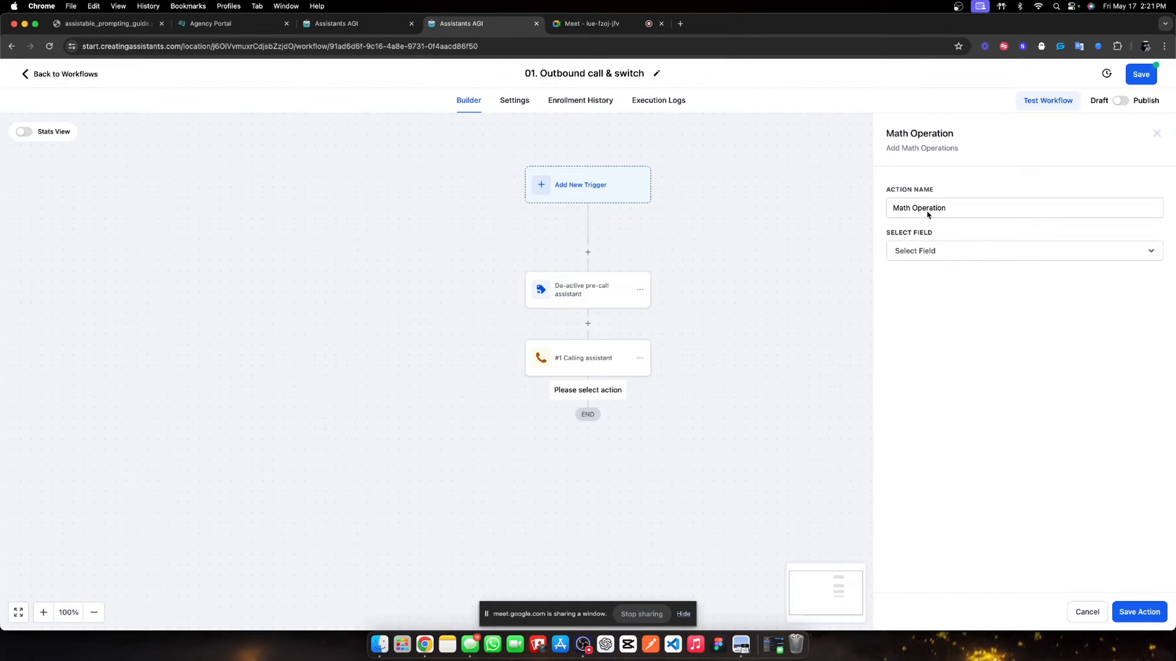
pyautogui.click(926, 250)
pyautogui.scroll(-1, 938, 343)
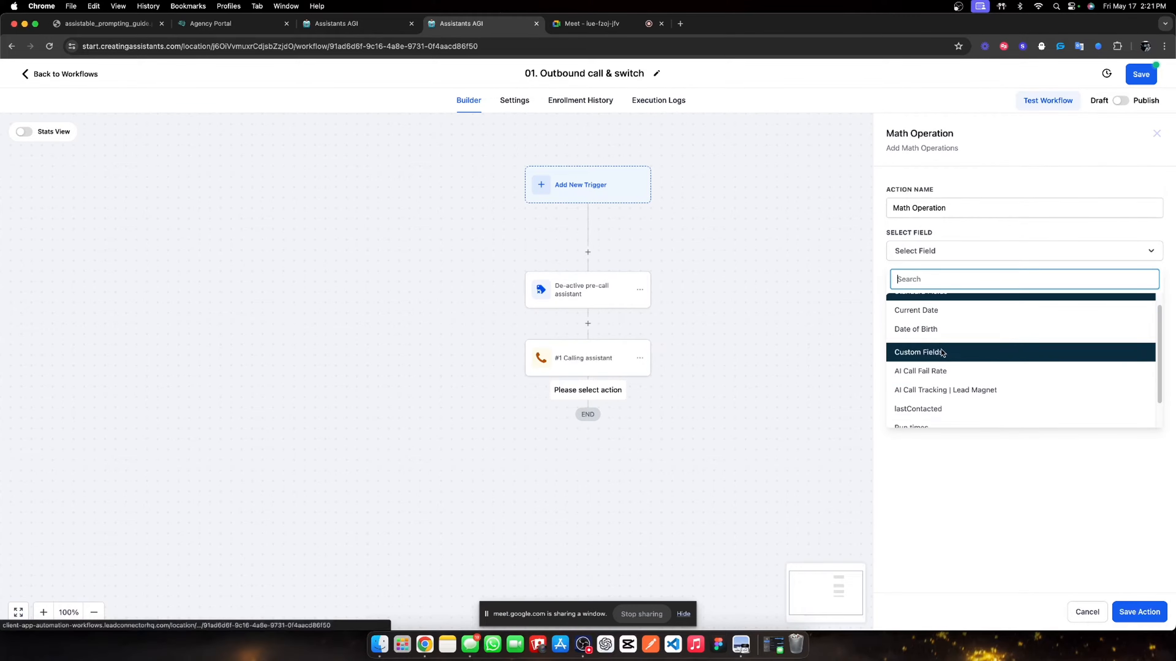
pyautogui.click(944, 390)
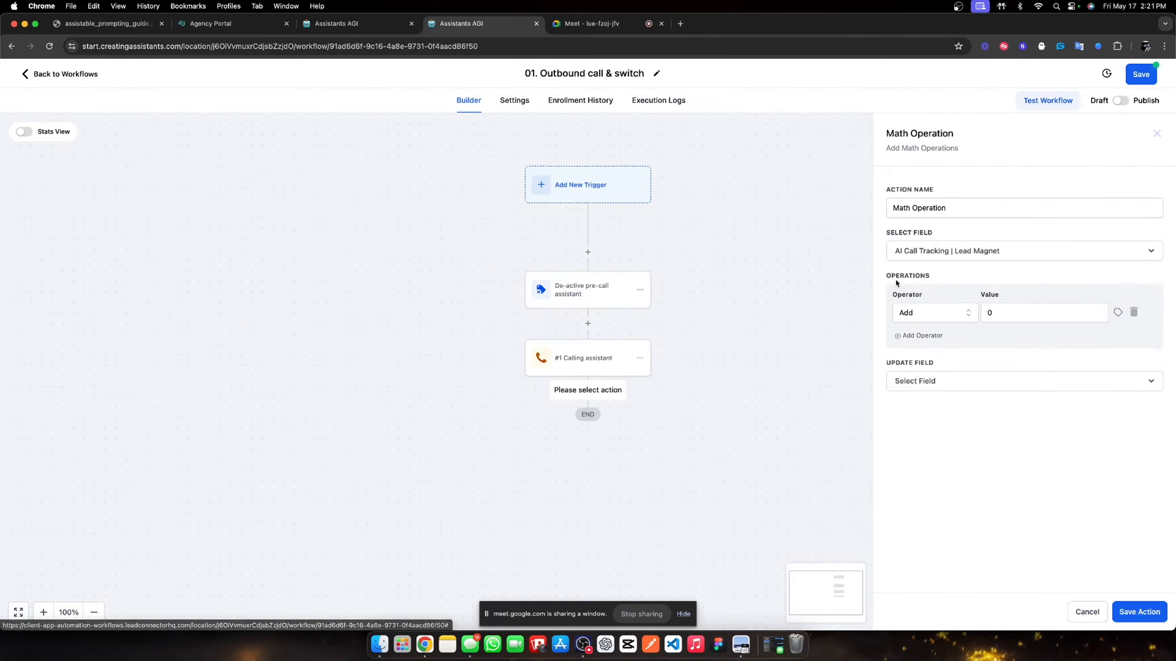
pyautogui.click(959, 380)
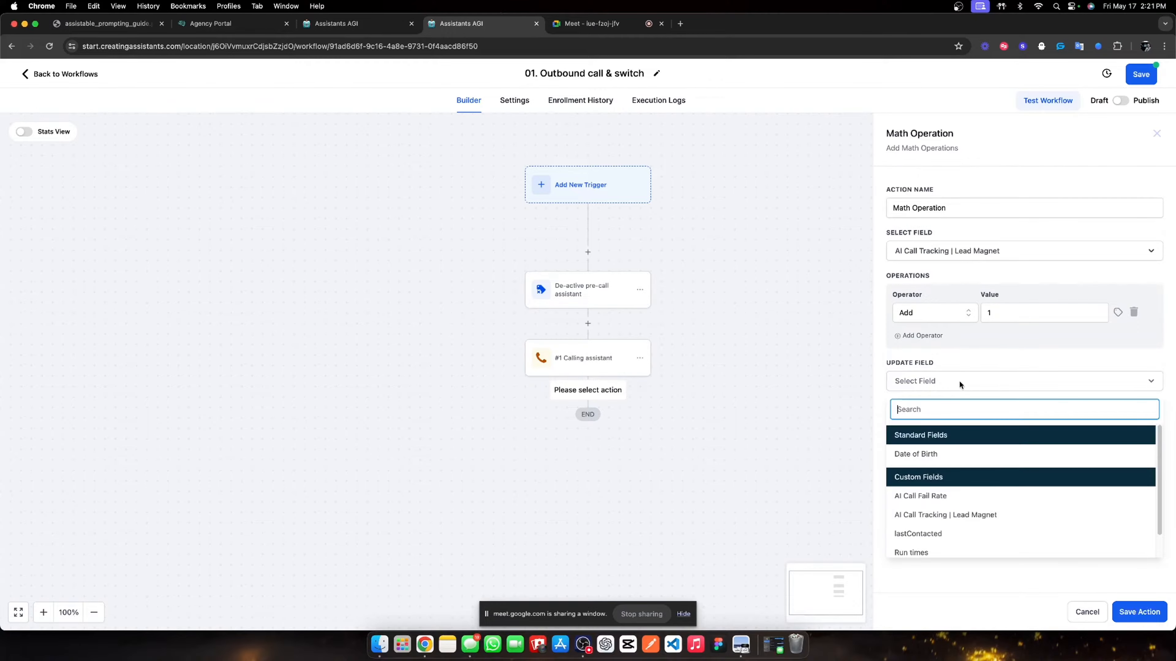
pyautogui.click(961, 256)
pyautogui.click(915, 501)
pyautogui.click(921, 384)
pyautogui.scroll(-1, 934, 506)
pyautogui.click(953, 502)
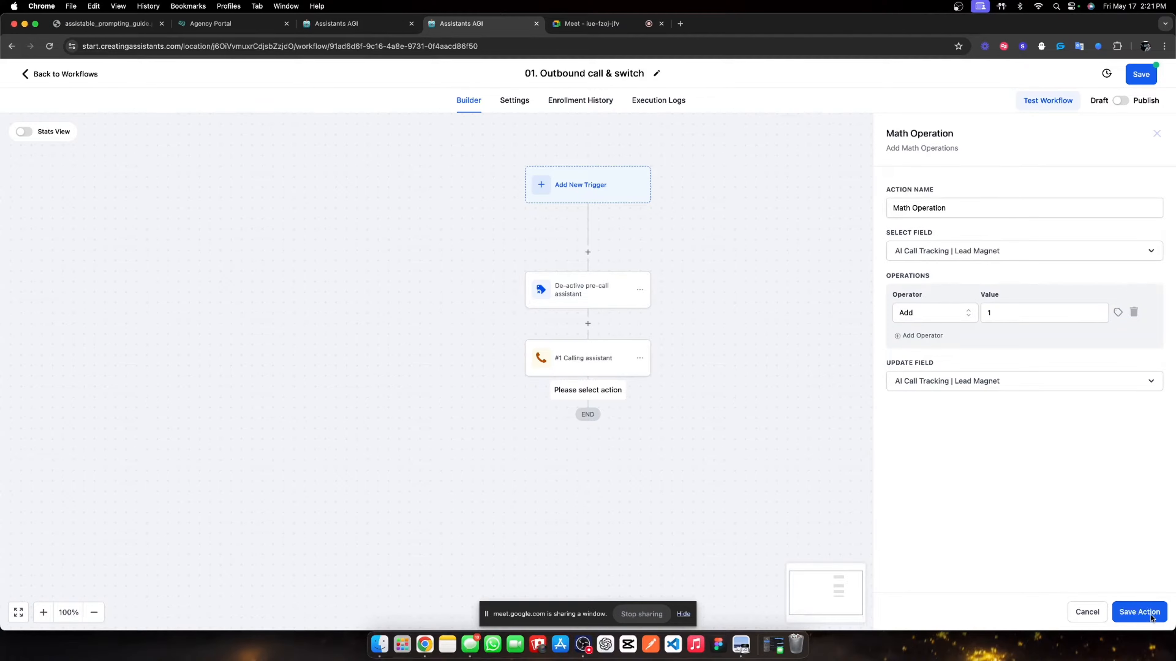
pyautogui.click(1140, 611)
# - Rename the math step 'Update call metric', save the workflow, and return to the list
pyautogui.click(641, 422)
pyautogui.doubleClick(969, 214)
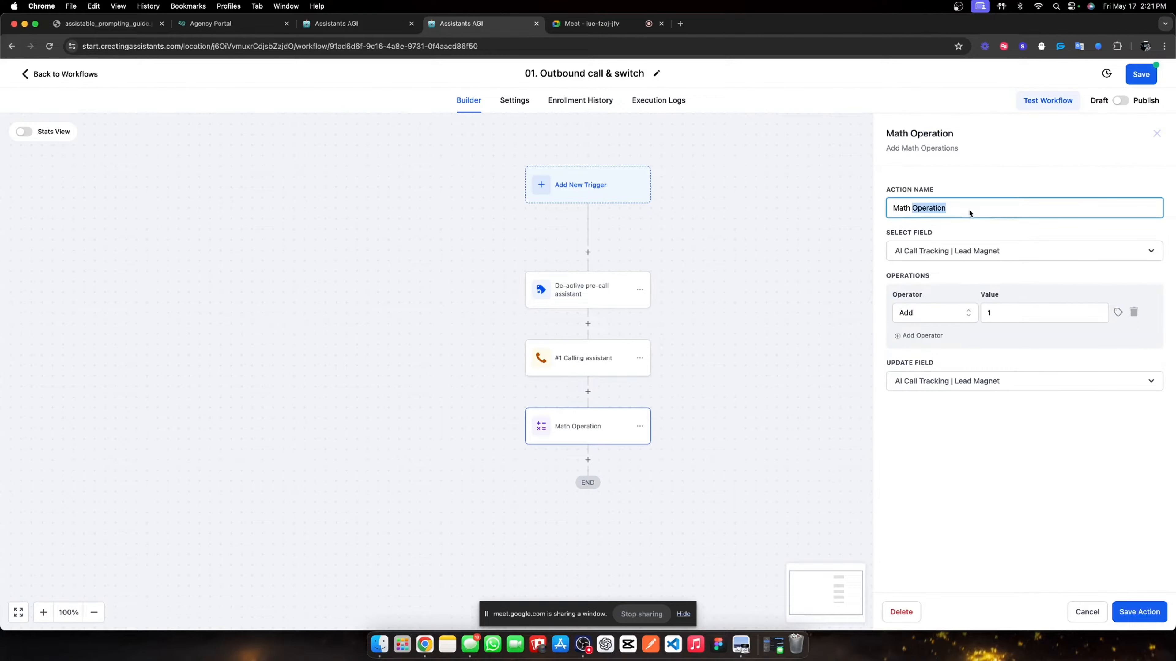
pyautogui.tripleClick(969, 214)
pyautogui.write('Update call metric')
pyautogui.click(1133, 608)
pyautogui.click(1147, 77)
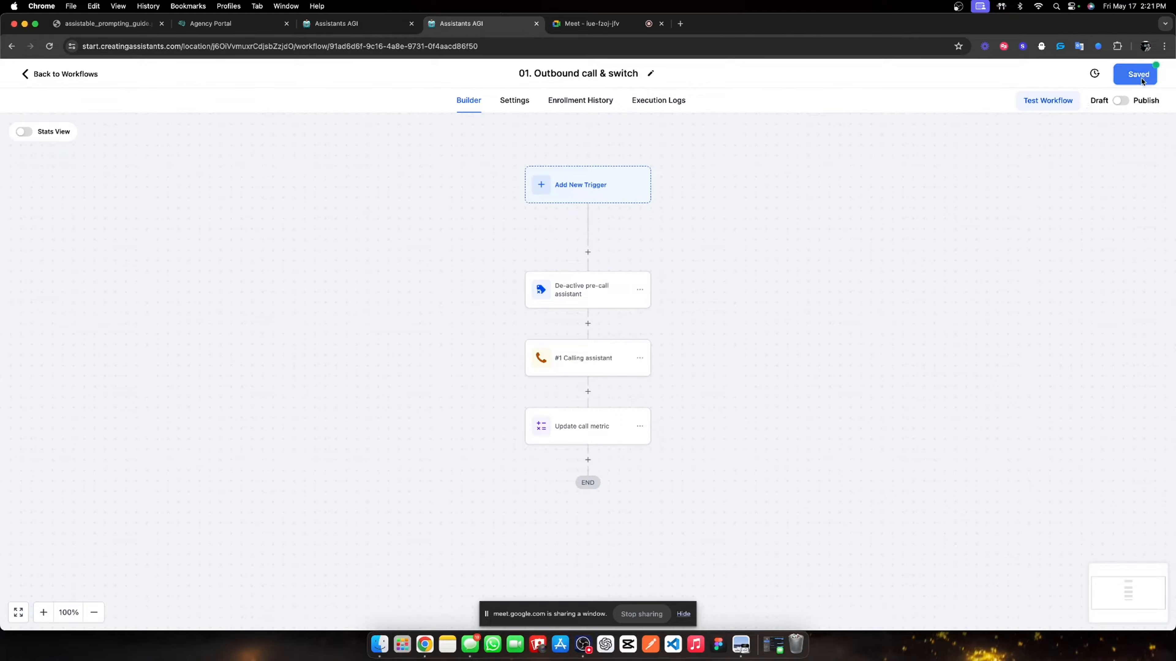
pyautogui.click(79, 75)
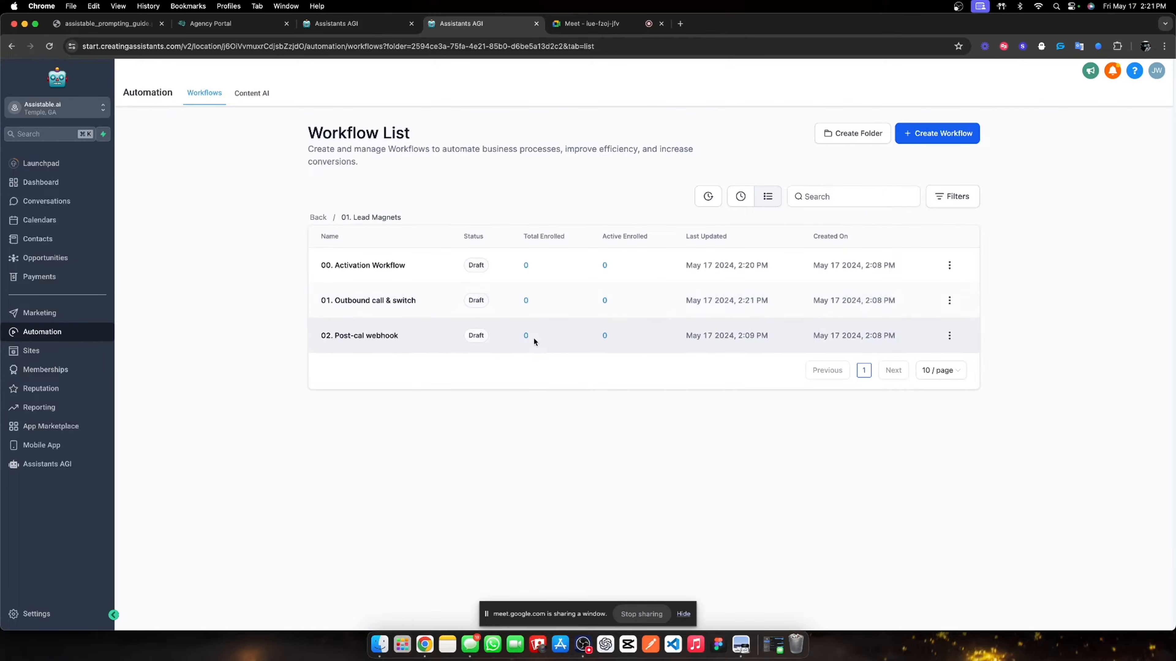
# - In 00. Activation Workflow, add a Math Operation below #1 Right hook adding 1 to AI Call Tracking | Lead Magnet
pyautogui.click(389, 265)
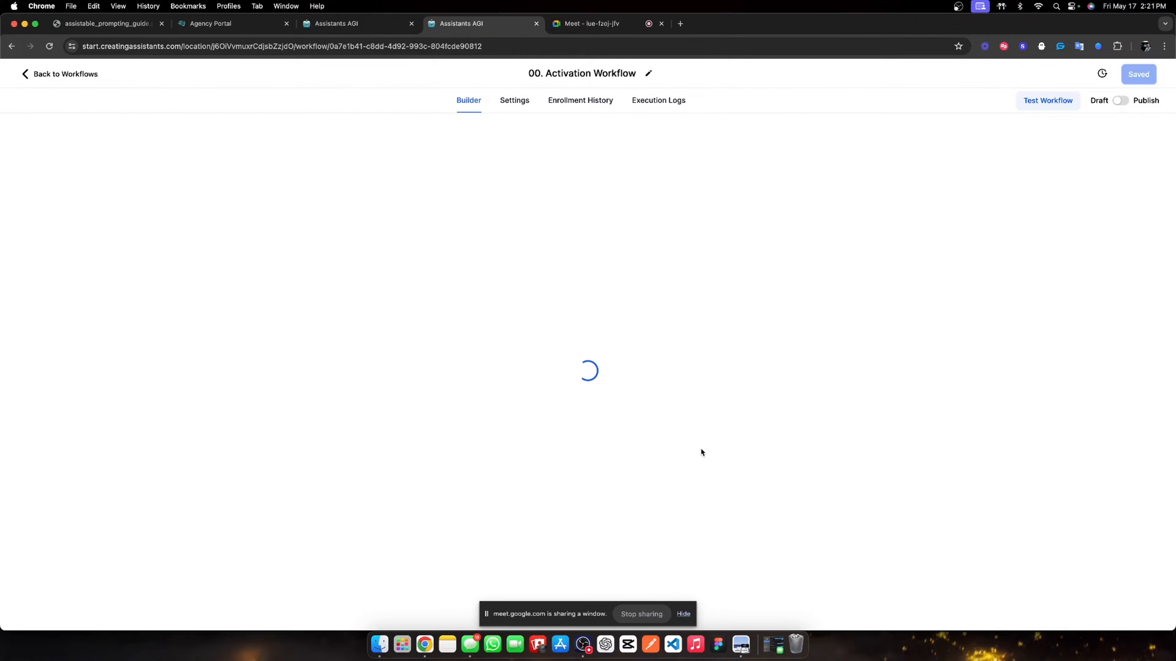
pyautogui.hscroll(-5, 199, 447)
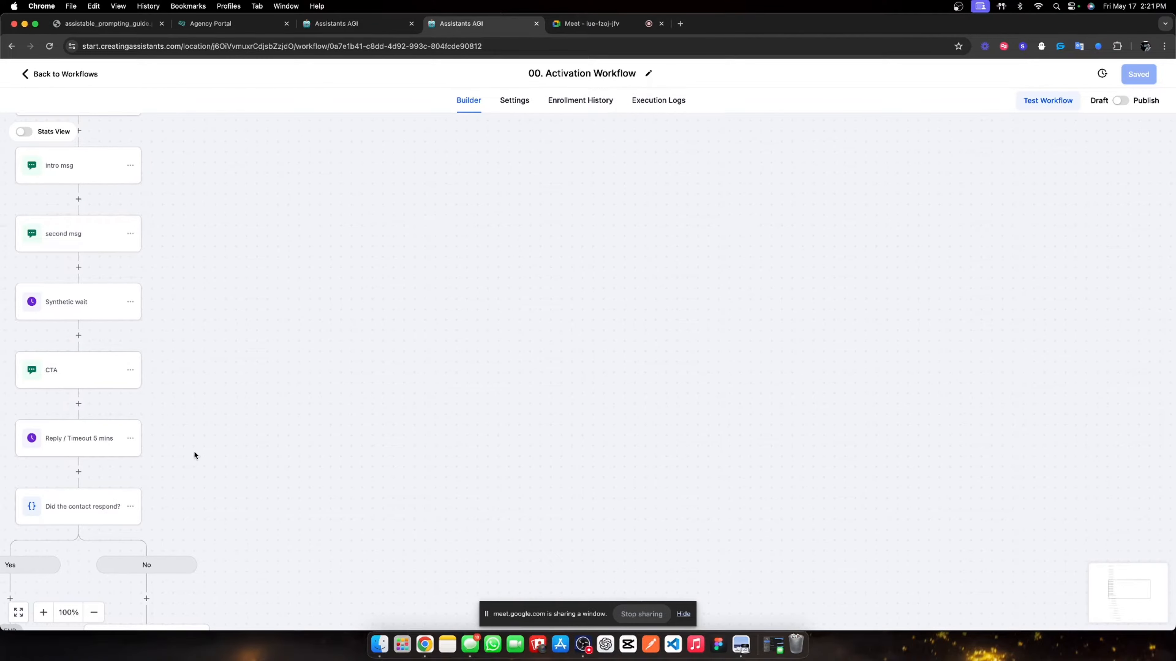
pyautogui.scroll(-10, 448, 408)
pyautogui.scroll(-10, 466, 415)
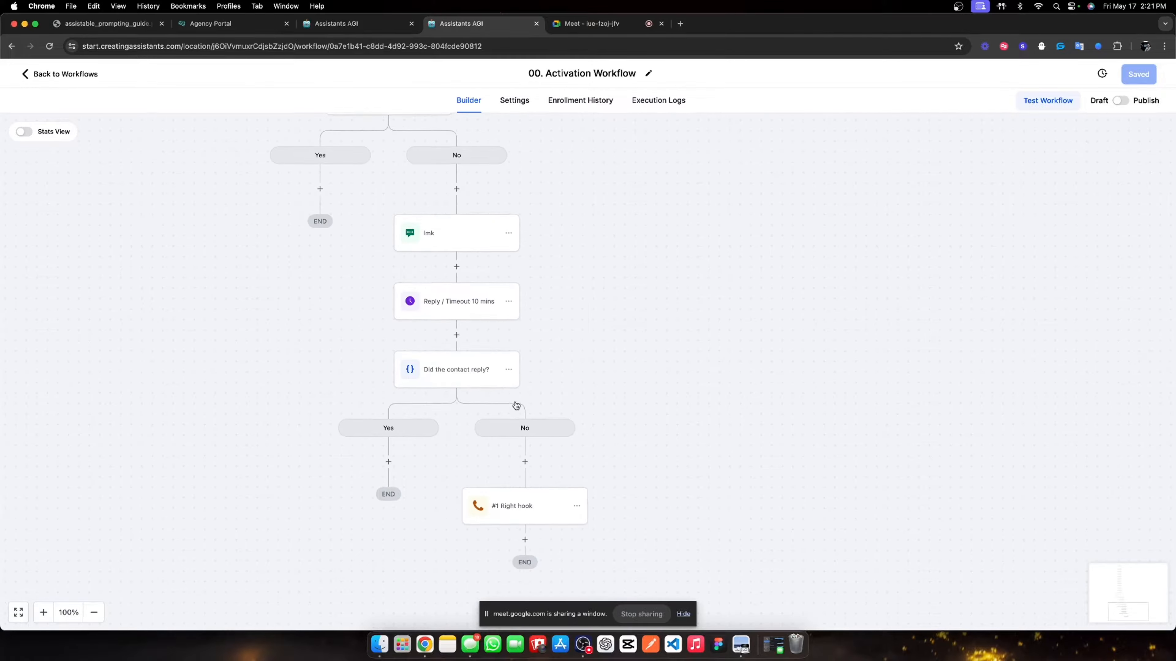
pyautogui.click(526, 355)
pyautogui.write('math')
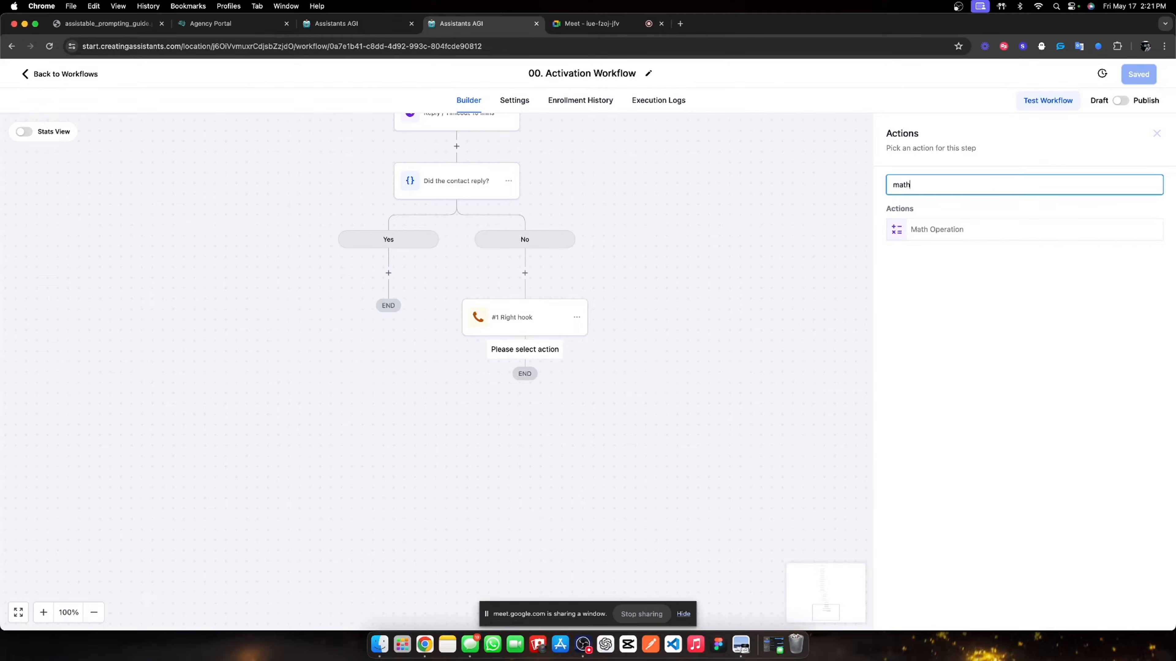
pyautogui.click(895, 238)
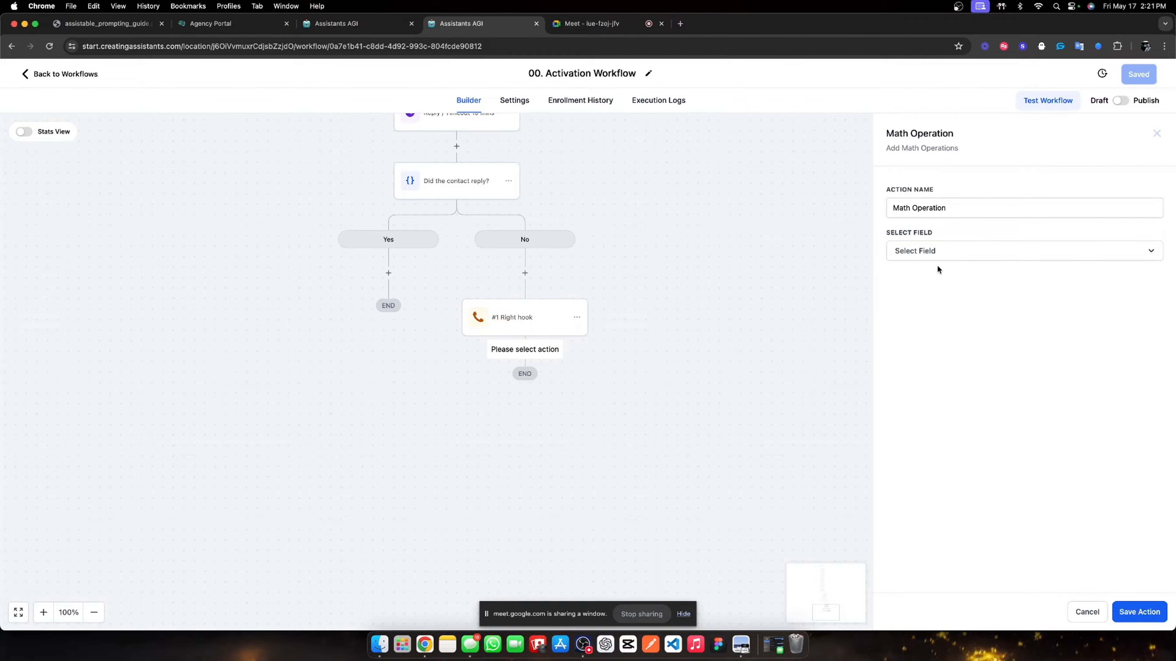
pyautogui.click(942, 252)
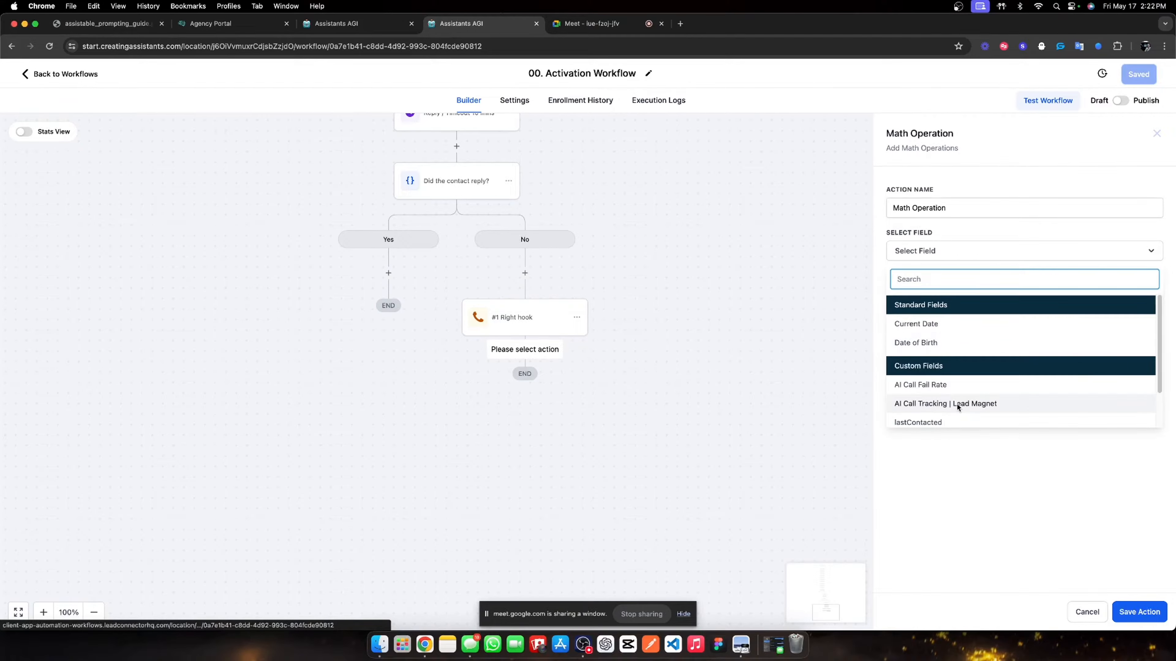
pyautogui.click(947, 402)
pyautogui.click(1042, 313)
pyautogui.write('1')
pyautogui.click(1018, 381)
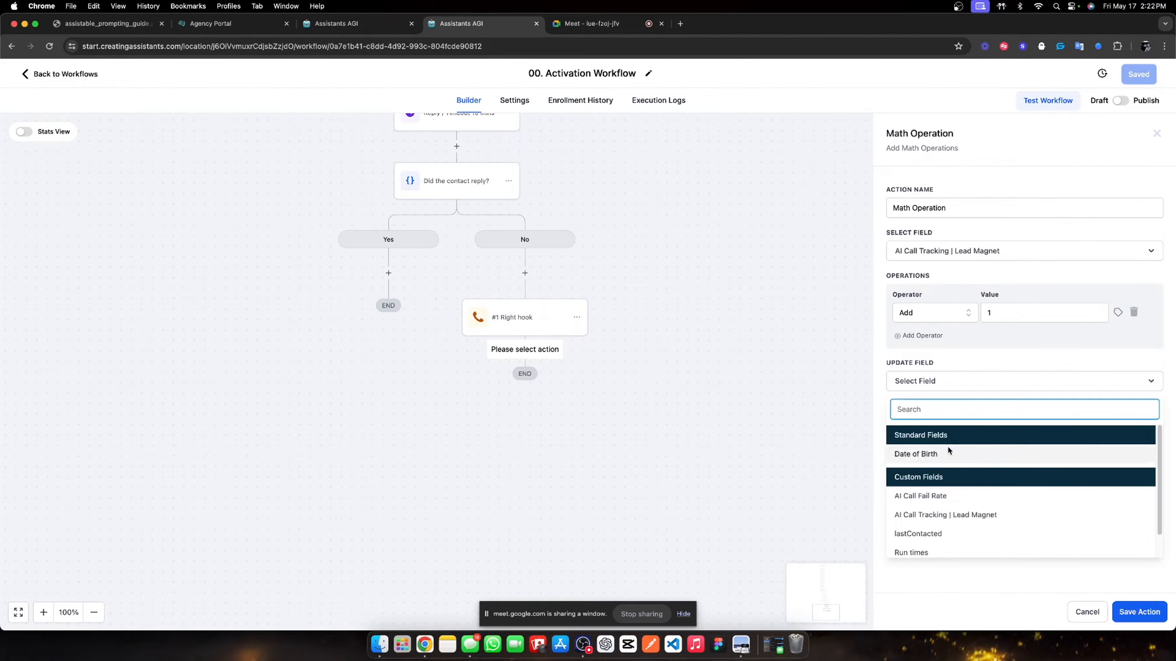
pyautogui.click(952, 514)
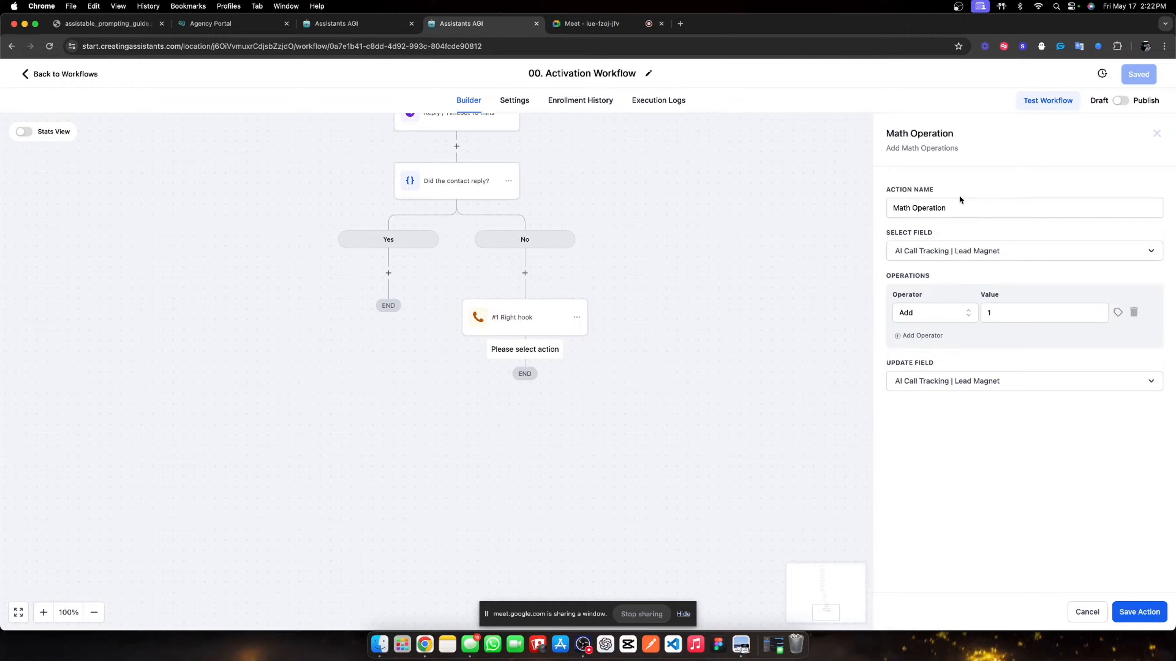
# - Name the math step 'Track AI Calls', save the workflow, and return to the list
pyautogui.click(956, 208)
pyautogui.press('super+a')
pyautogui.write('Track')
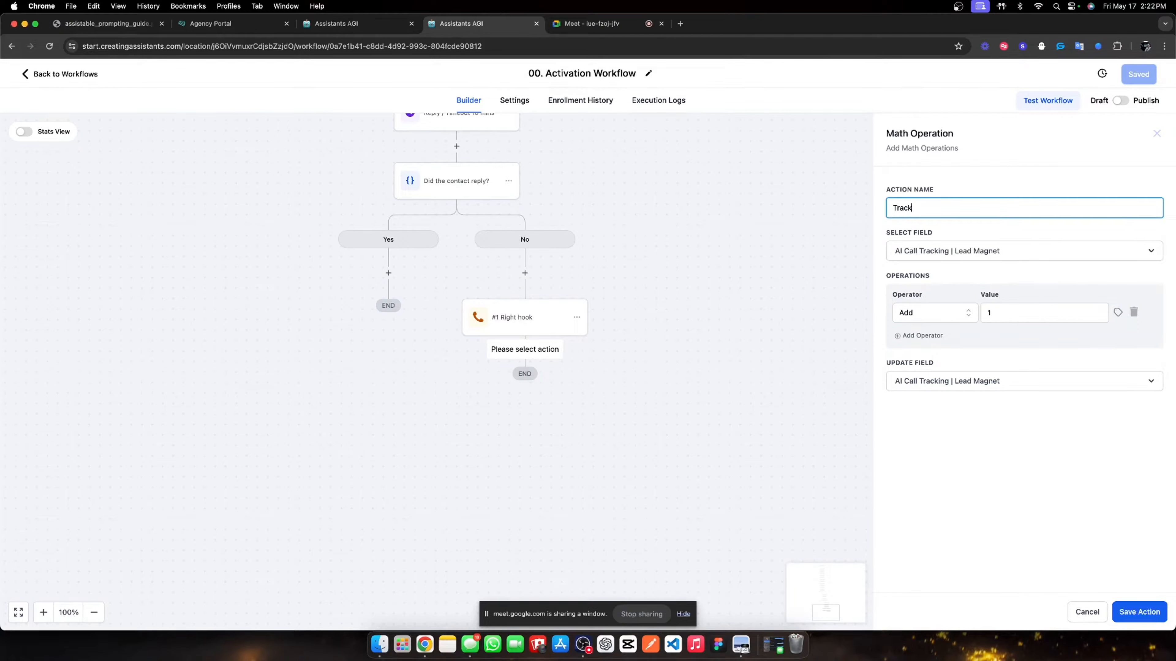
pyautogui.write(' AI Calls')
pyautogui.click(1122, 612)
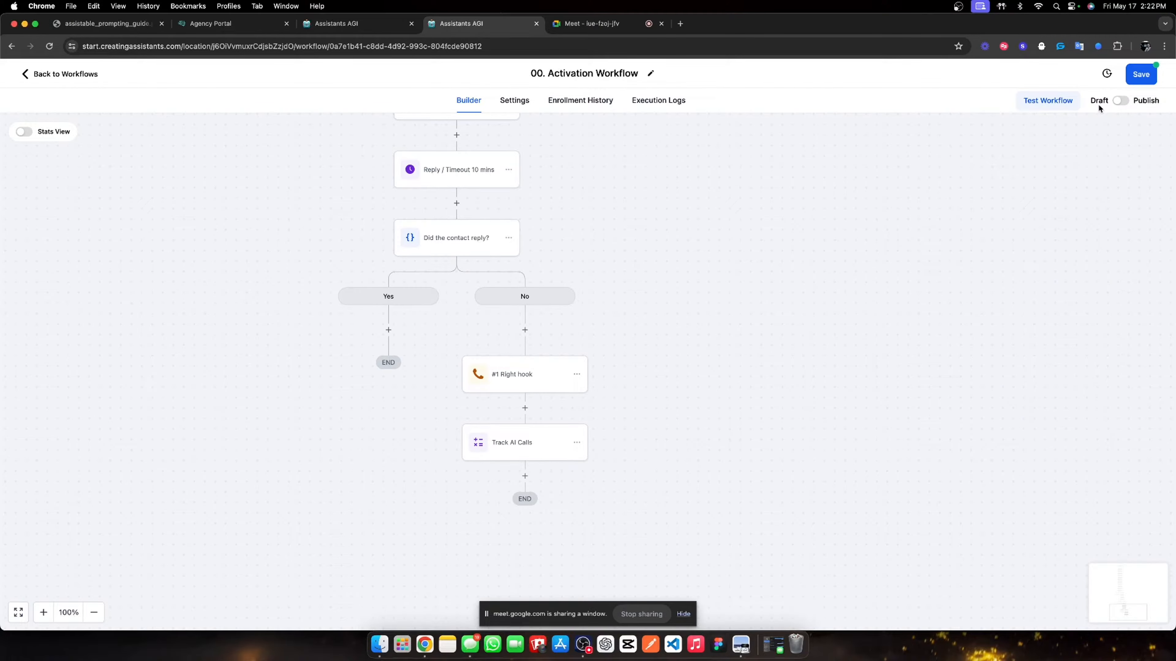
pyautogui.scroll(5, 585, 168)
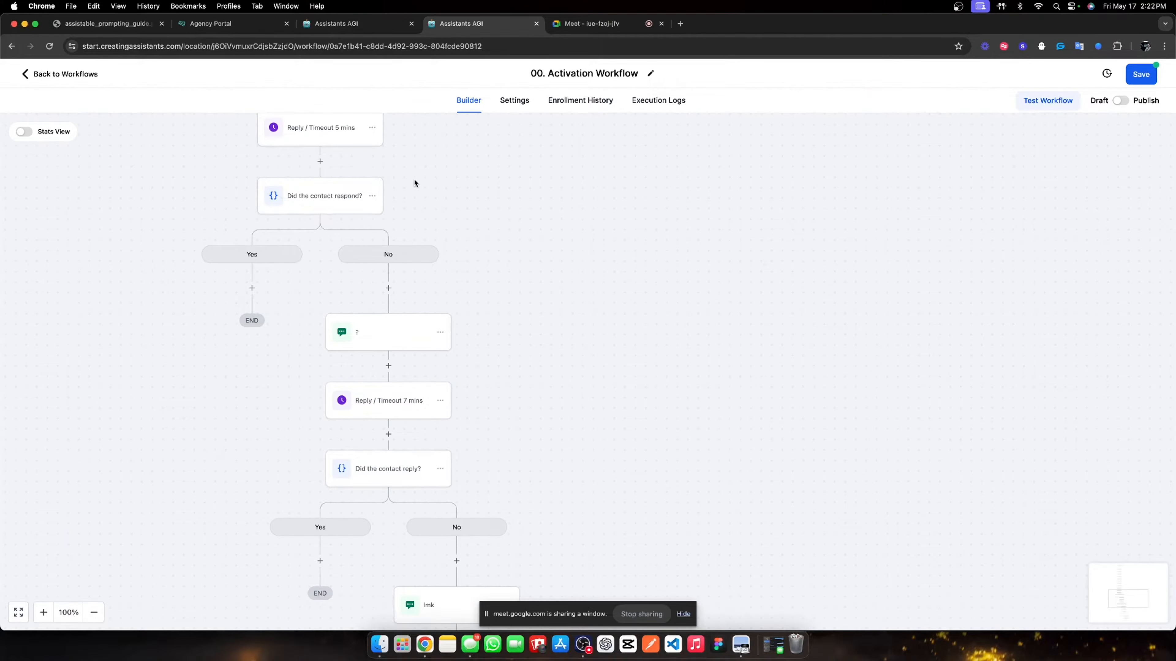
pyautogui.scroll(5, 414, 182)
pyautogui.scroll(10, 325, 223)
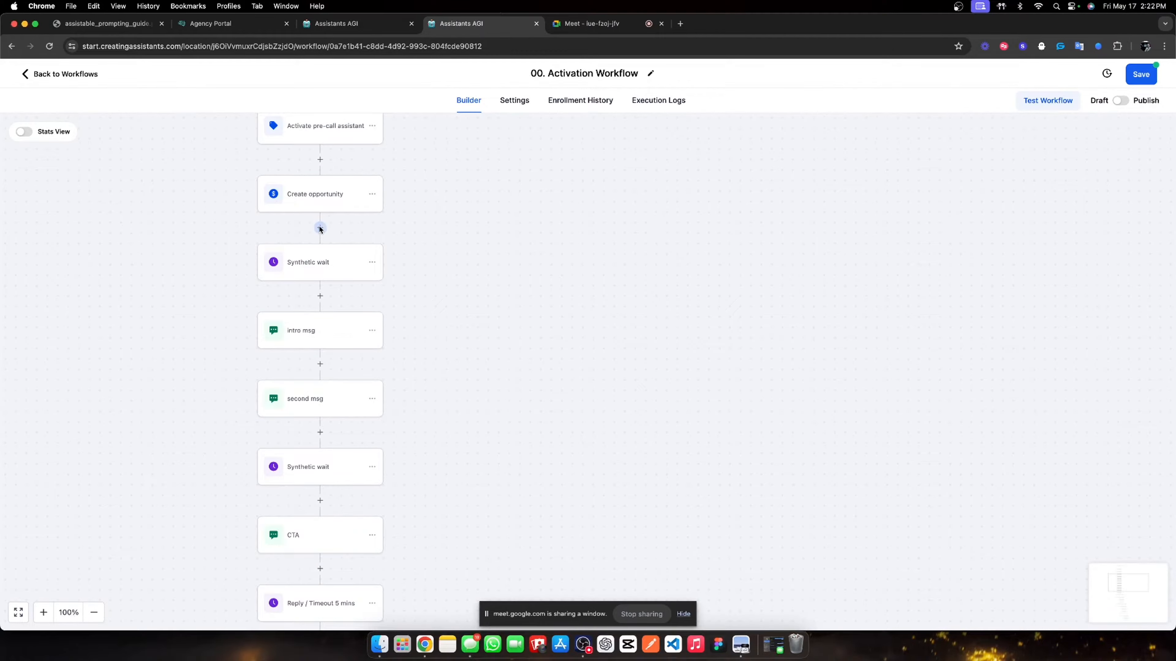
pyautogui.scroll(2, 337, 283)
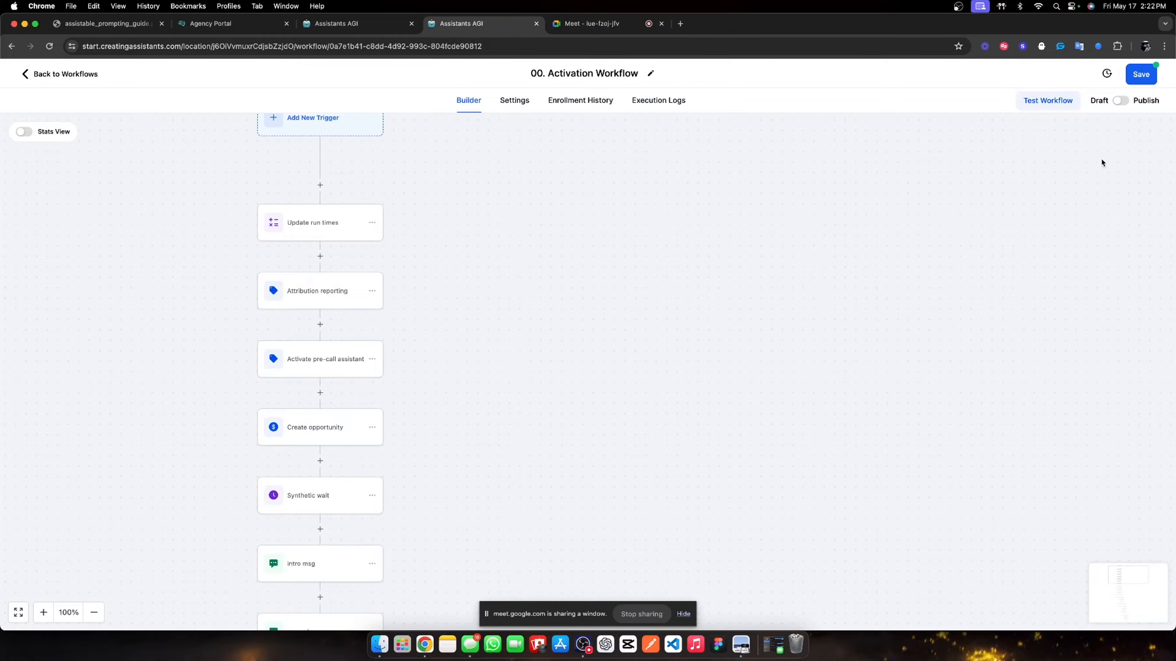
pyautogui.click(1134, 77)
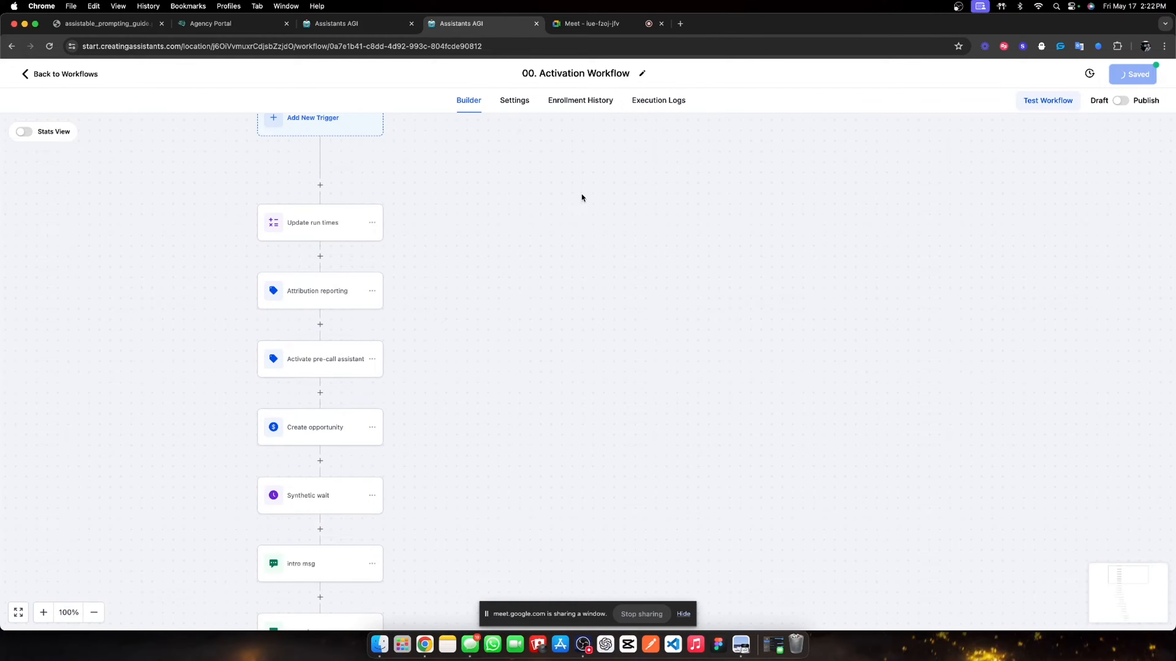
pyautogui.click(65, 75)
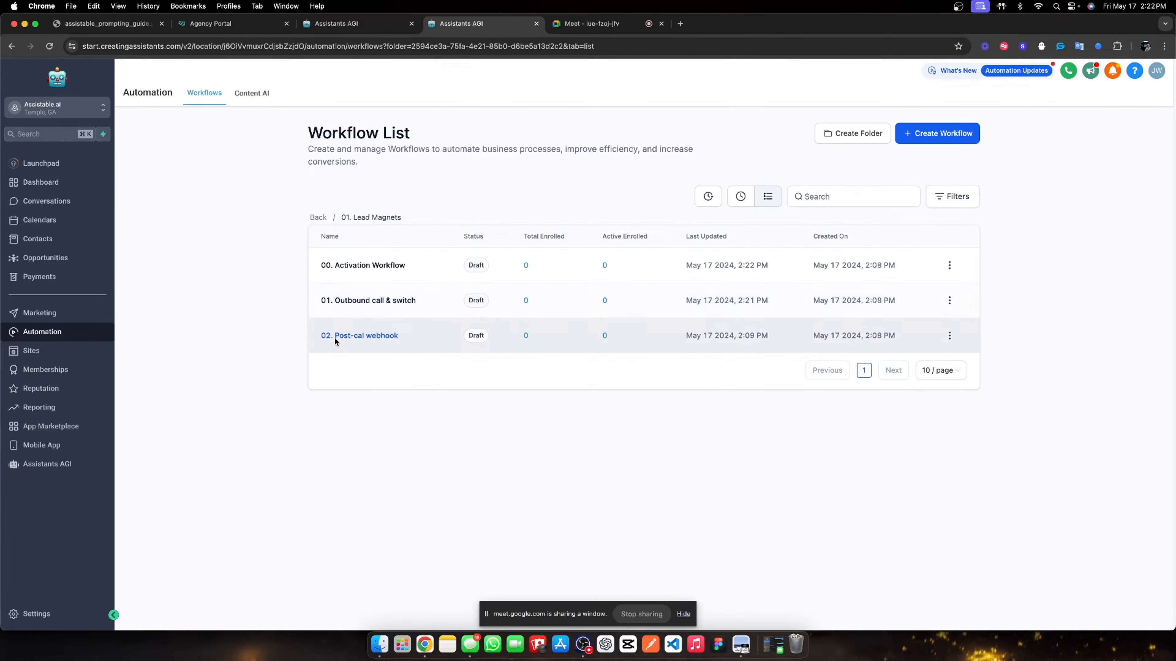
# - Open the '02. Post-cal webhook' workflow and correct its title to '02. Post-call webhook'
pyautogui.click(343, 337)
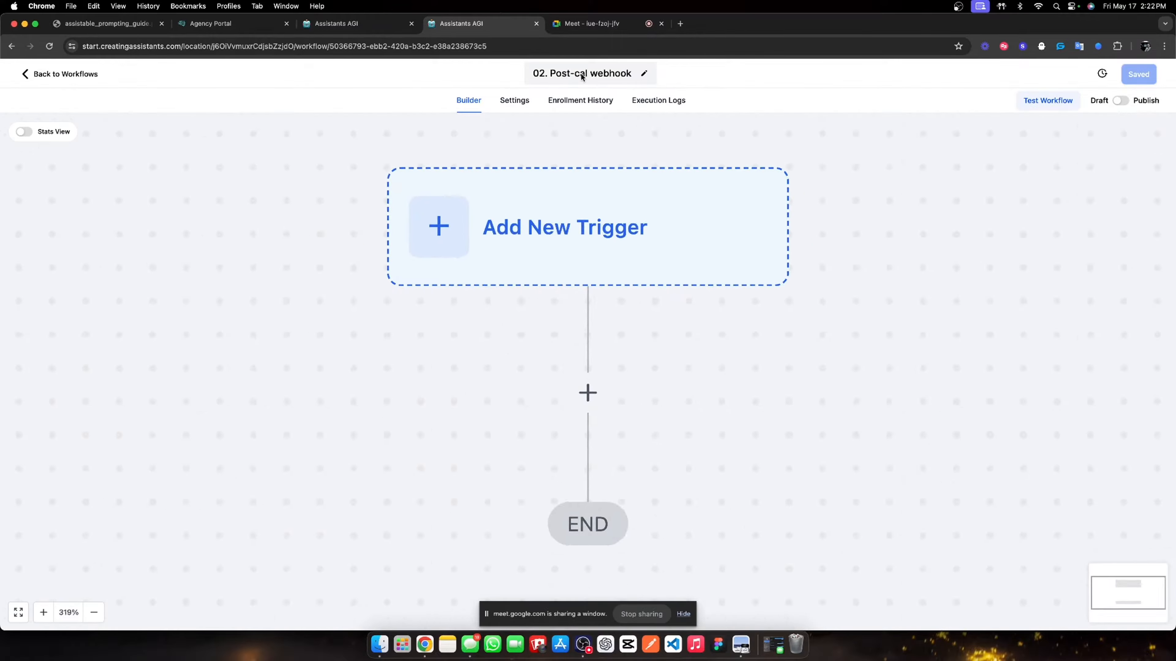
pyautogui.click(587, 74)
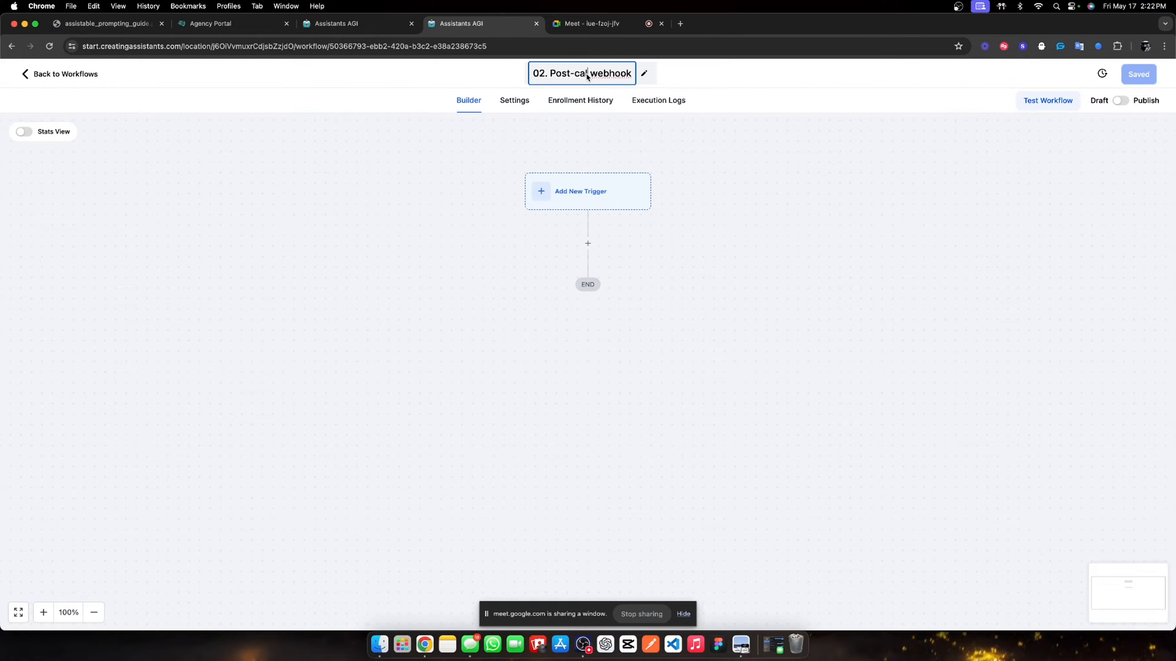
pyautogui.write('l')
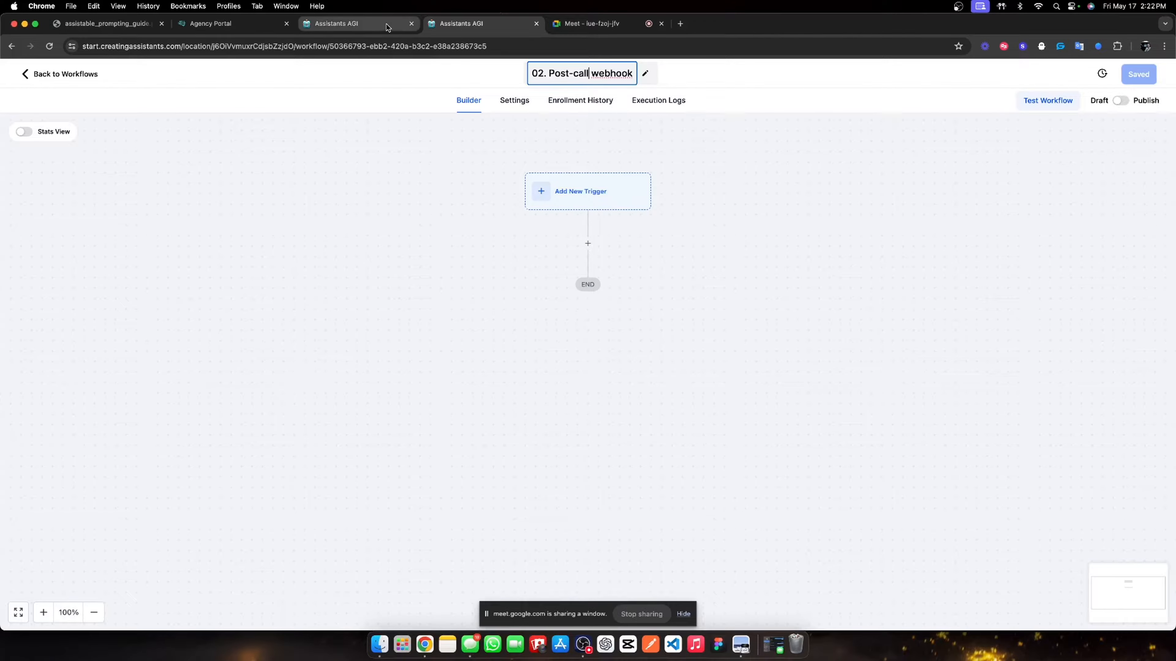
# - Open the Lead Magnet New Voice Assistant's Integrations settings in the other tab, then return to the builder
pyautogui.click(355, 23)
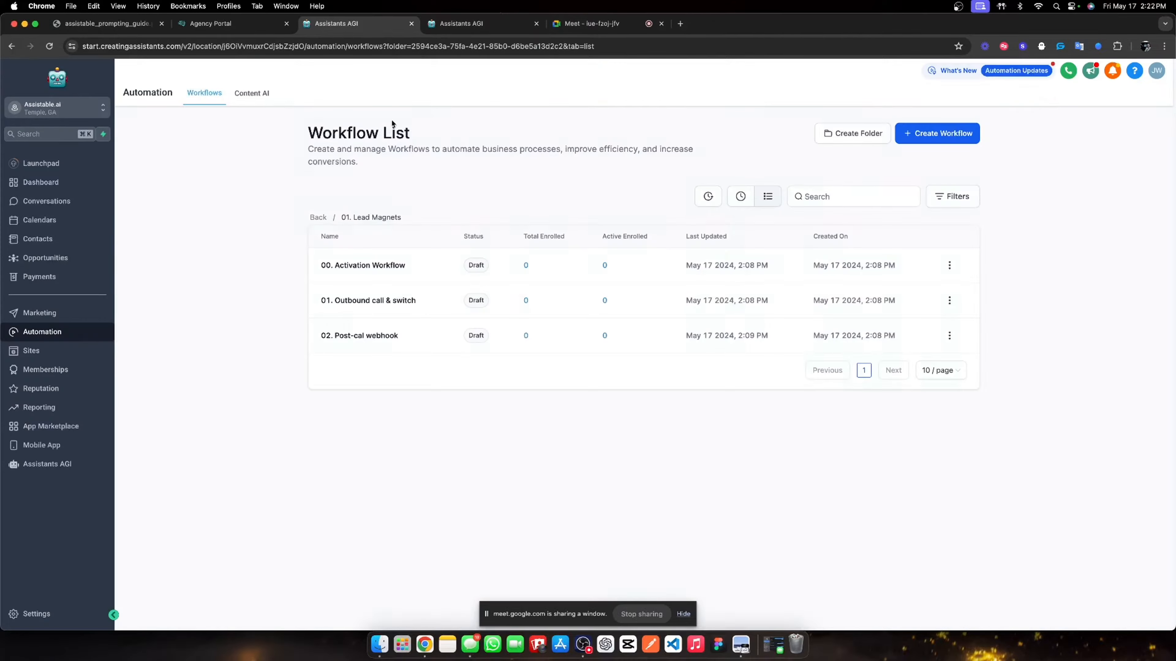
pyautogui.click(41, 465)
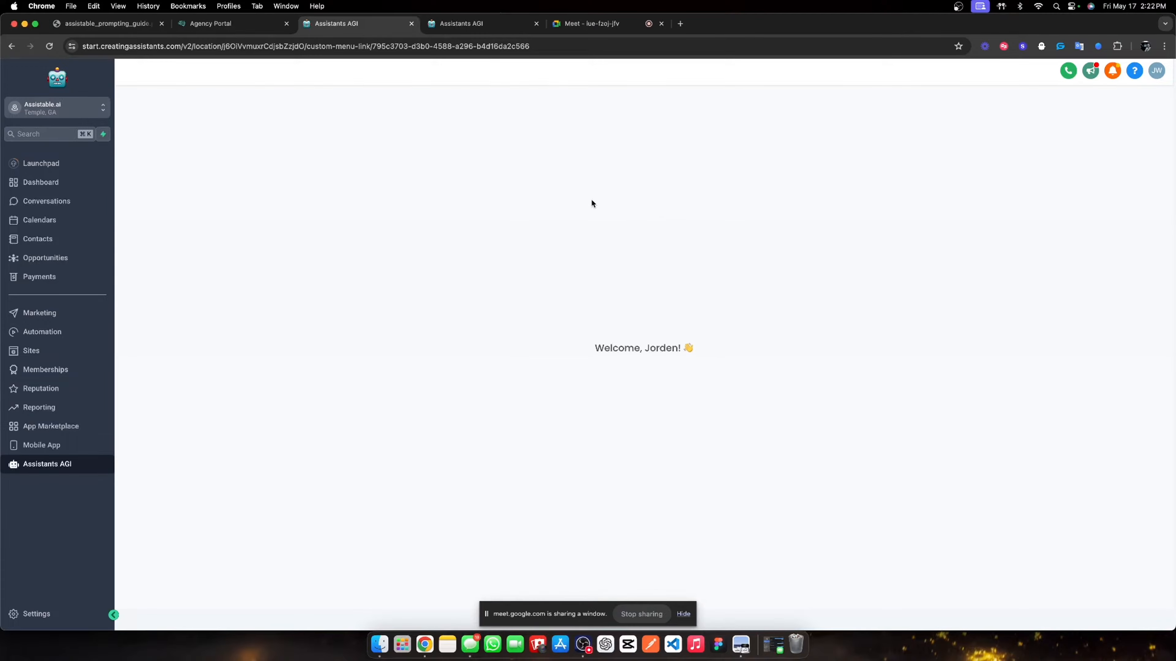
pyautogui.click(177, 186)
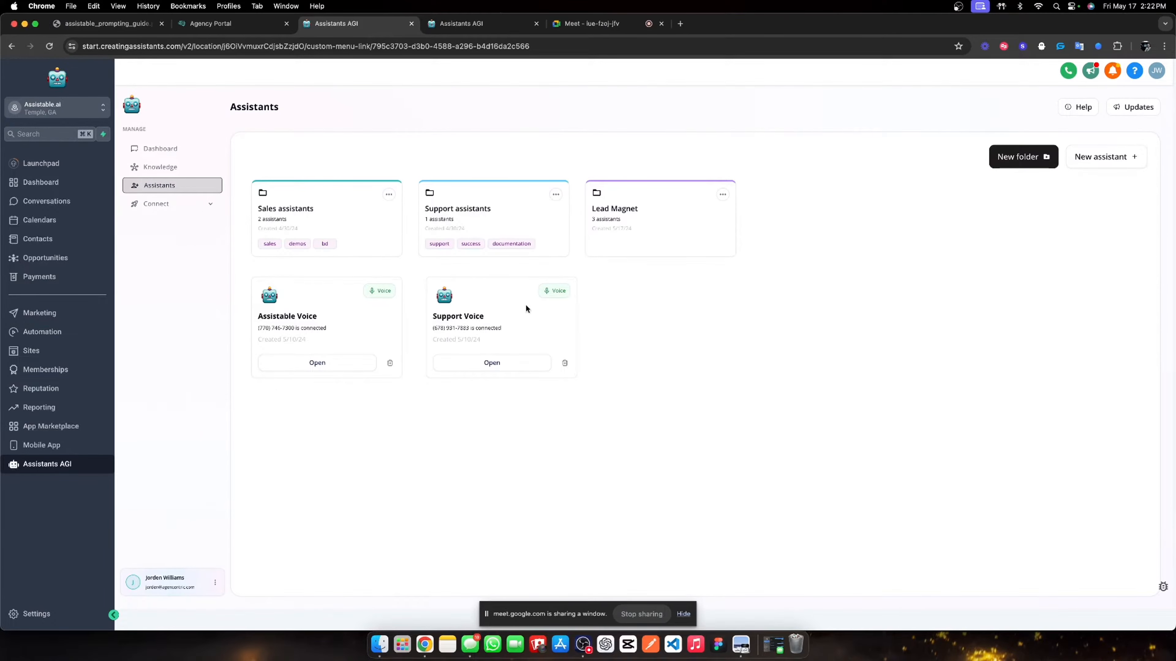
pyautogui.click(613, 215)
pyautogui.click(484, 280)
pyautogui.click(350, 206)
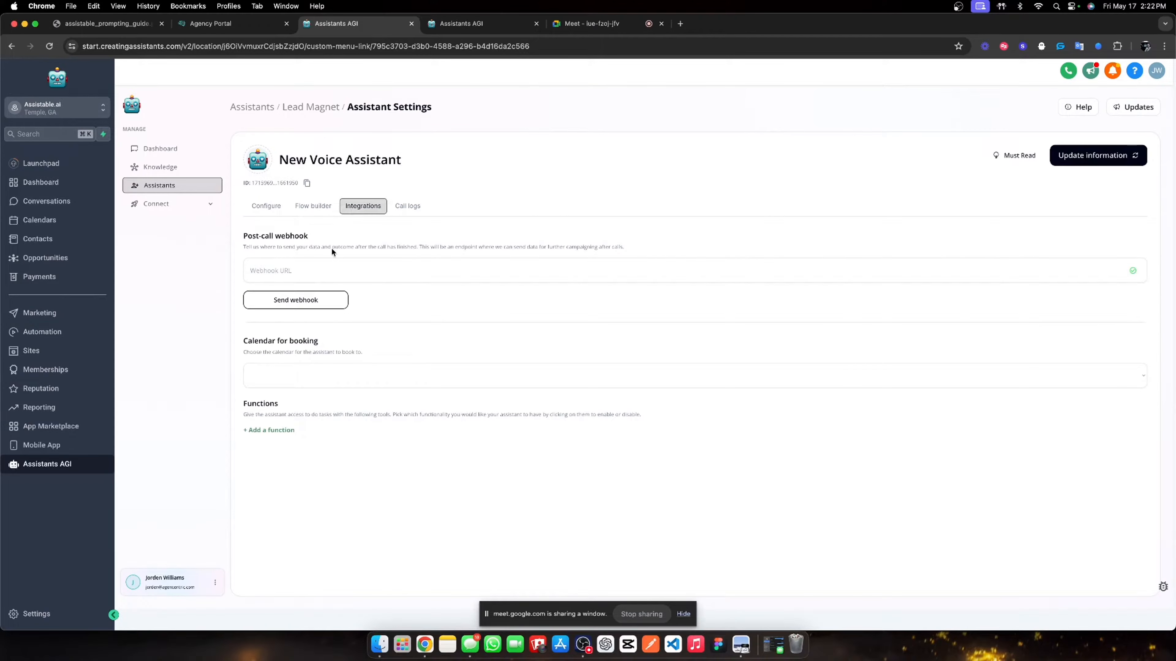
pyautogui.click(463, 24)
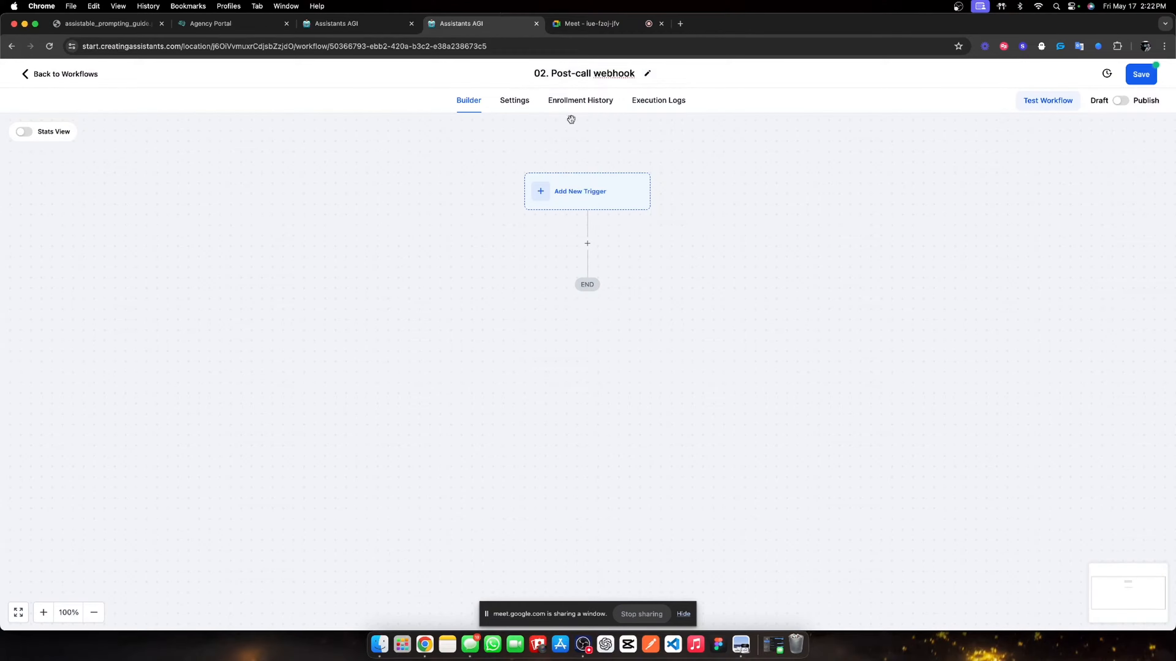
# - Add an Inbound Webhook trigger and copy its webhook URL
pyautogui.click(570, 181)
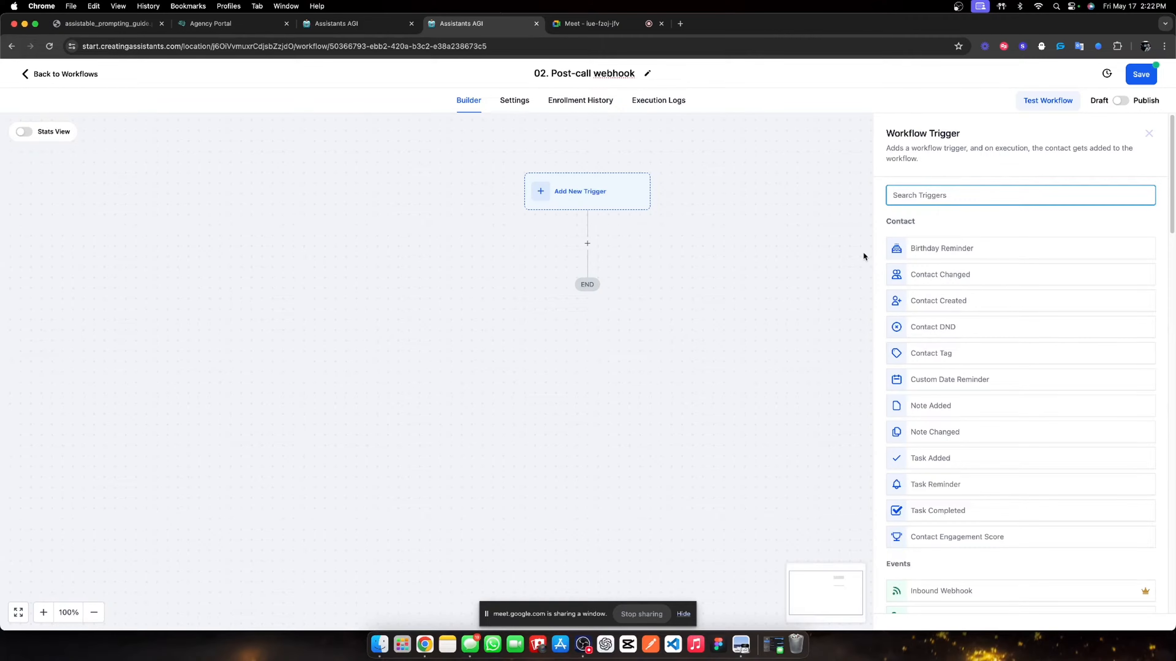
pyautogui.write('inbound')
pyautogui.click(969, 248)
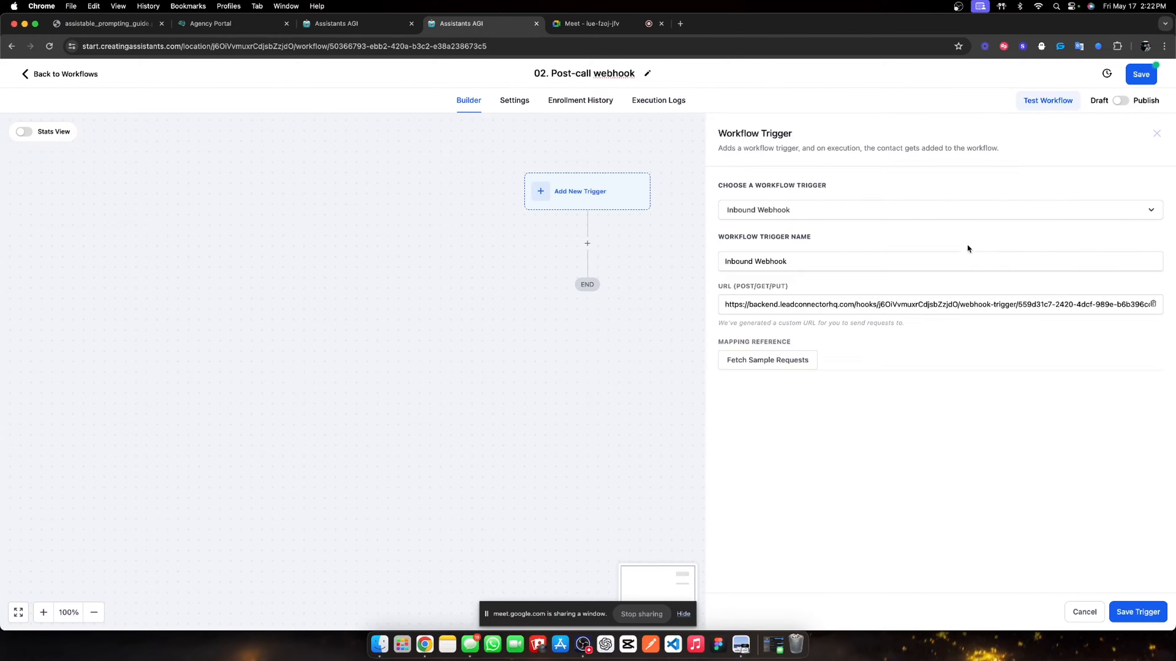
pyautogui.click(1153, 305)
# - Paste the URL into the assistant's post-call webhook field and send a test webhook
pyautogui.click(342, 23)
pyautogui.click(429, 265)
pyautogui.press('super+v')
pyautogui.click(292, 301)
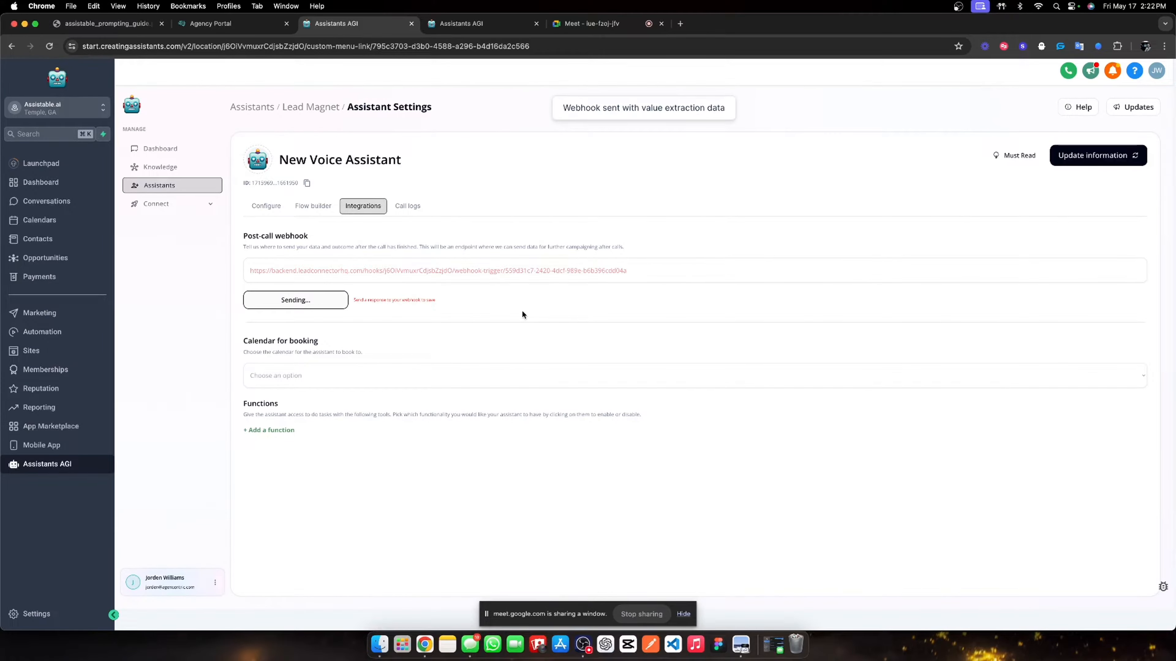
pyautogui.click(462, 23)
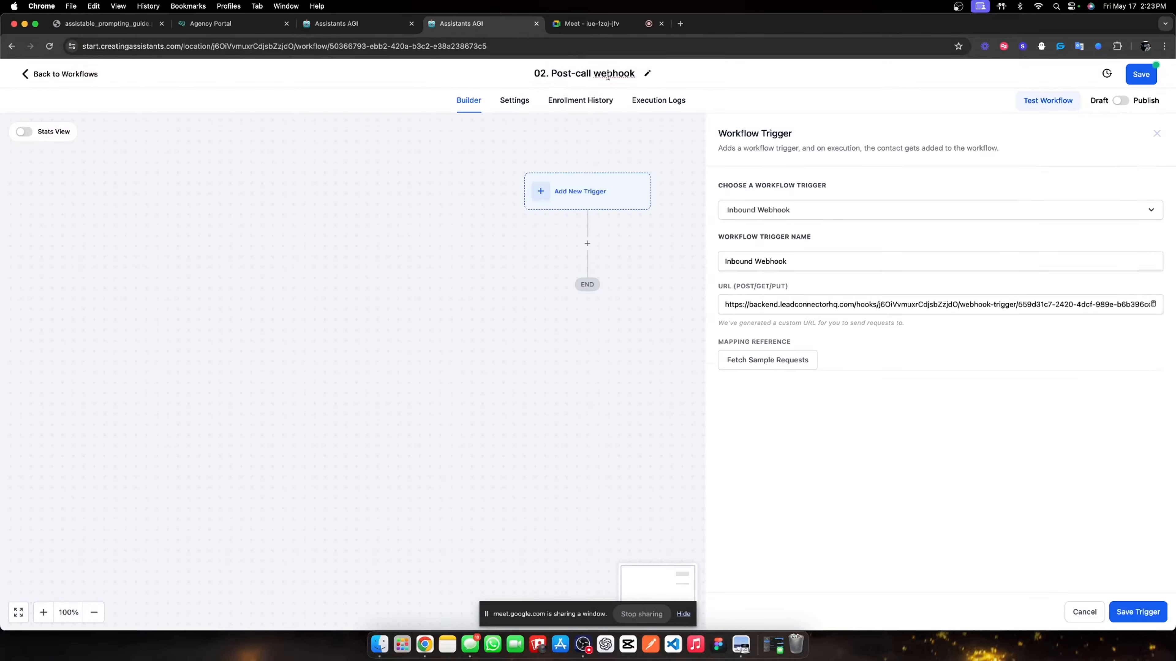
# - Fetch sample requests, use the 14:22:58 test request as reference, and save the trigger
pyautogui.click(789, 362)
pyautogui.click(790, 362)
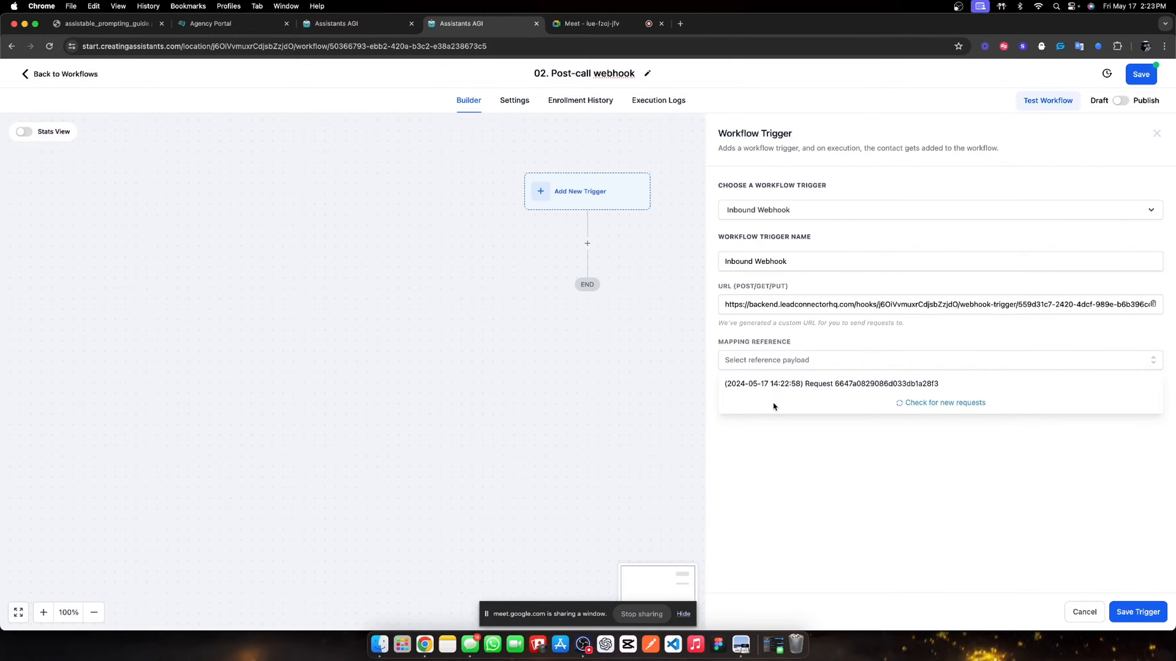
pyautogui.click(780, 384)
pyautogui.moveTo(768, 392); pyautogui.dragTo(906, 485)
pyautogui.click(802, 405)
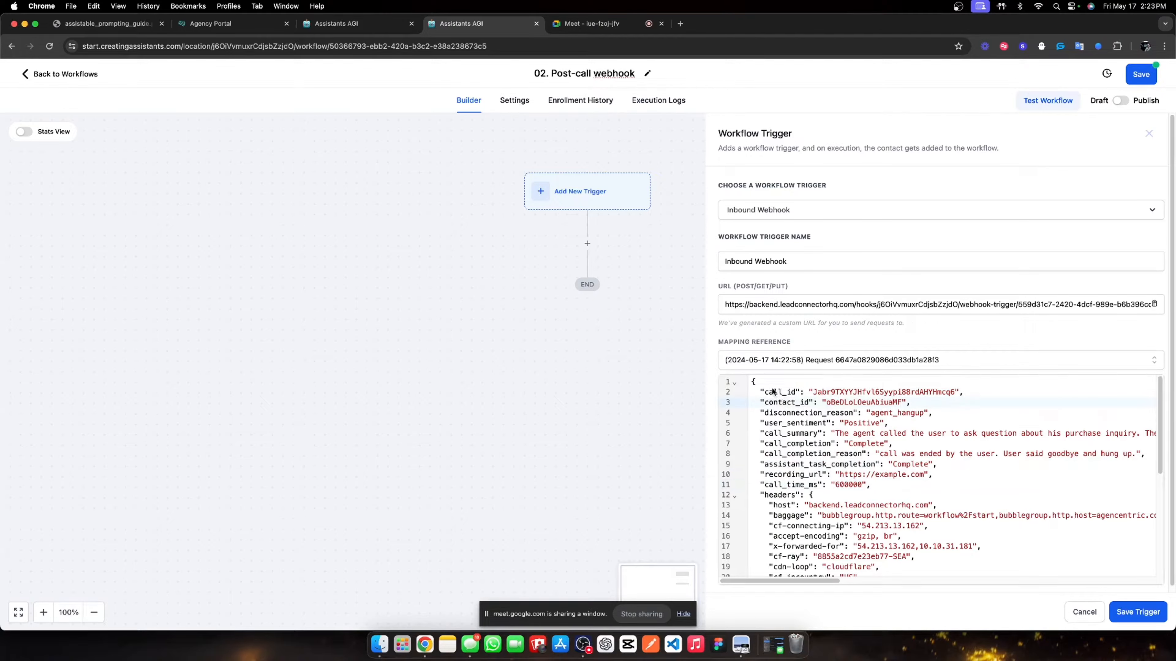
pyautogui.moveTo(765, 391); pyautogui.dragTo(861, 484)
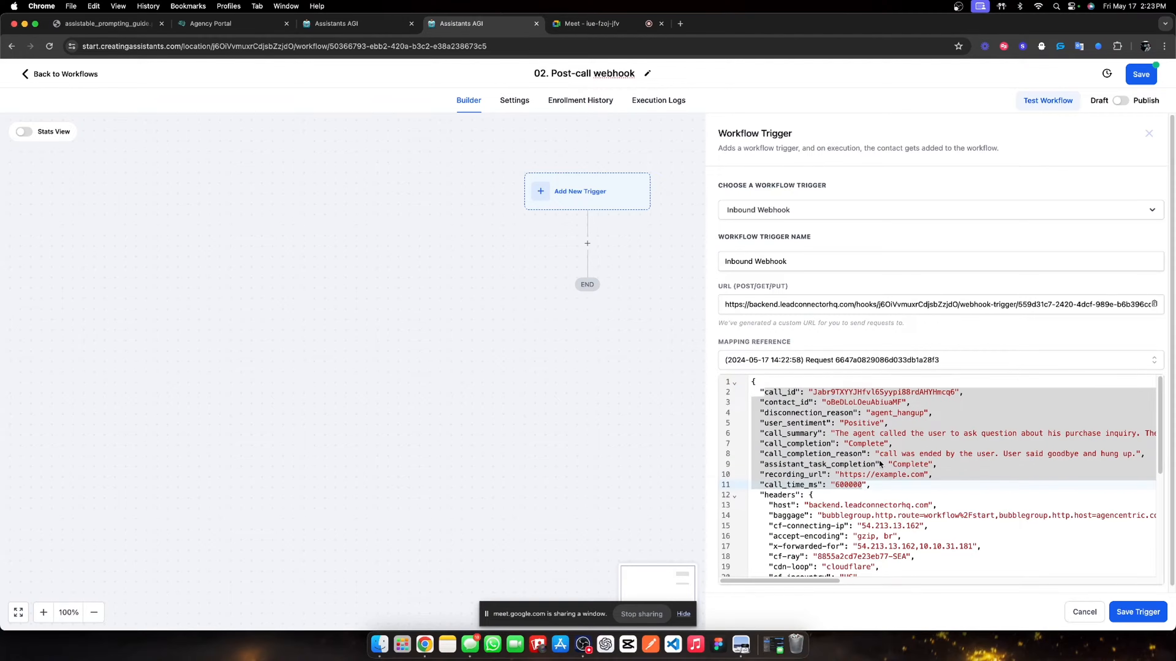
pyautogui.click(1138, 612)
# - Replace the Create Contact step after the trigger with a Find Contact action
pyautogui.click(854, 611)
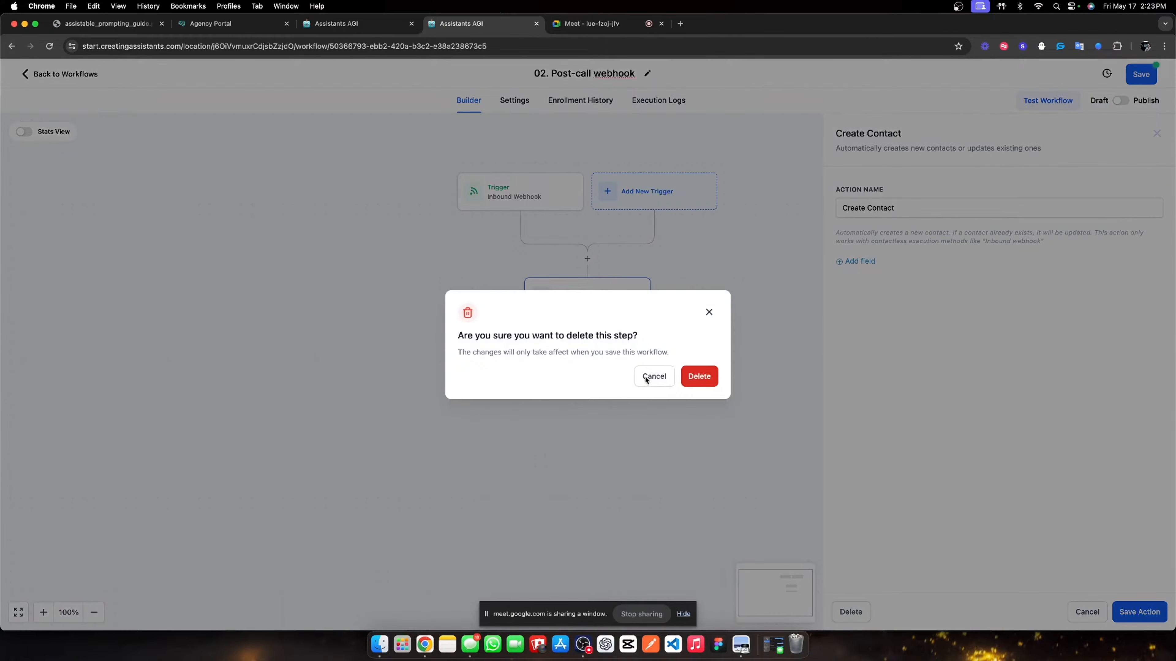
pyautogui.click(699, 376)
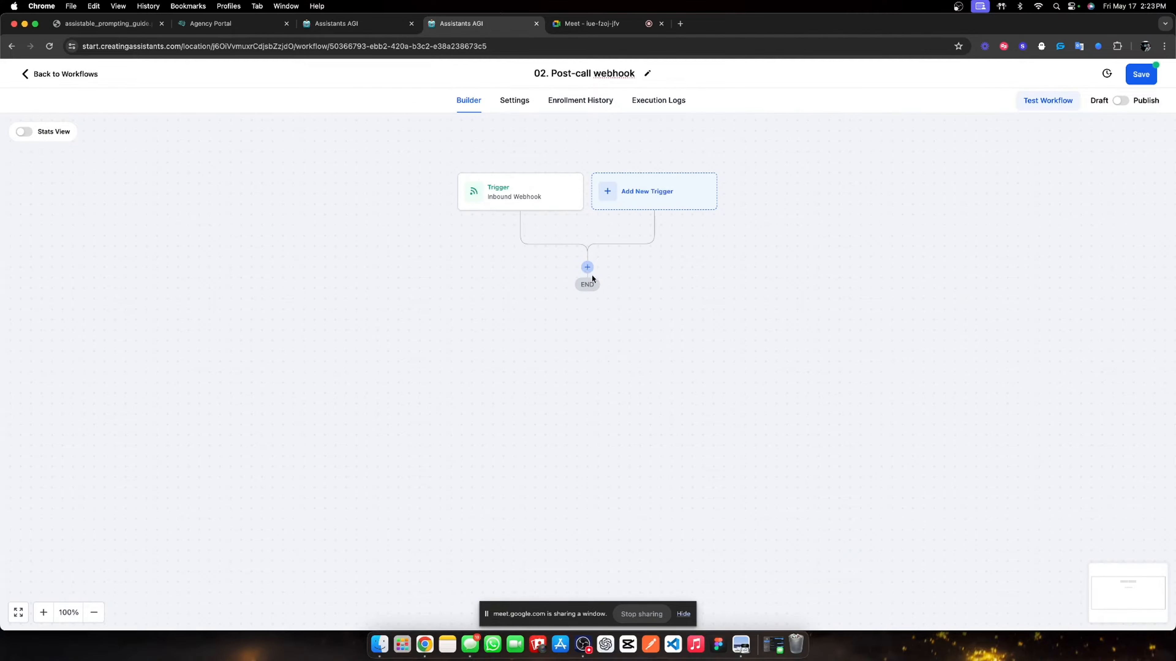
pyautogui.click(587, 267)
pyautogui.write('find')
pyautogui.click(949, 230)
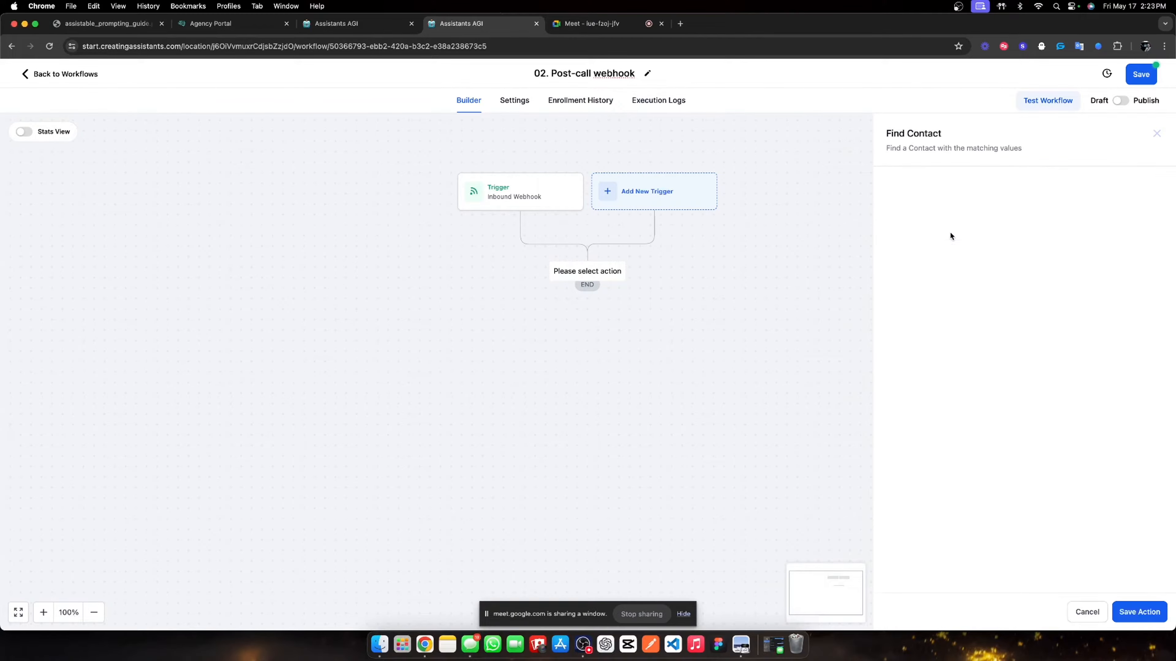
# - Match the Find Contact action's Contact ID field to the Inbound Webhook Trigger's contact_id
pyautogui.click(920, 236)
pyautogui.click(944, 256)
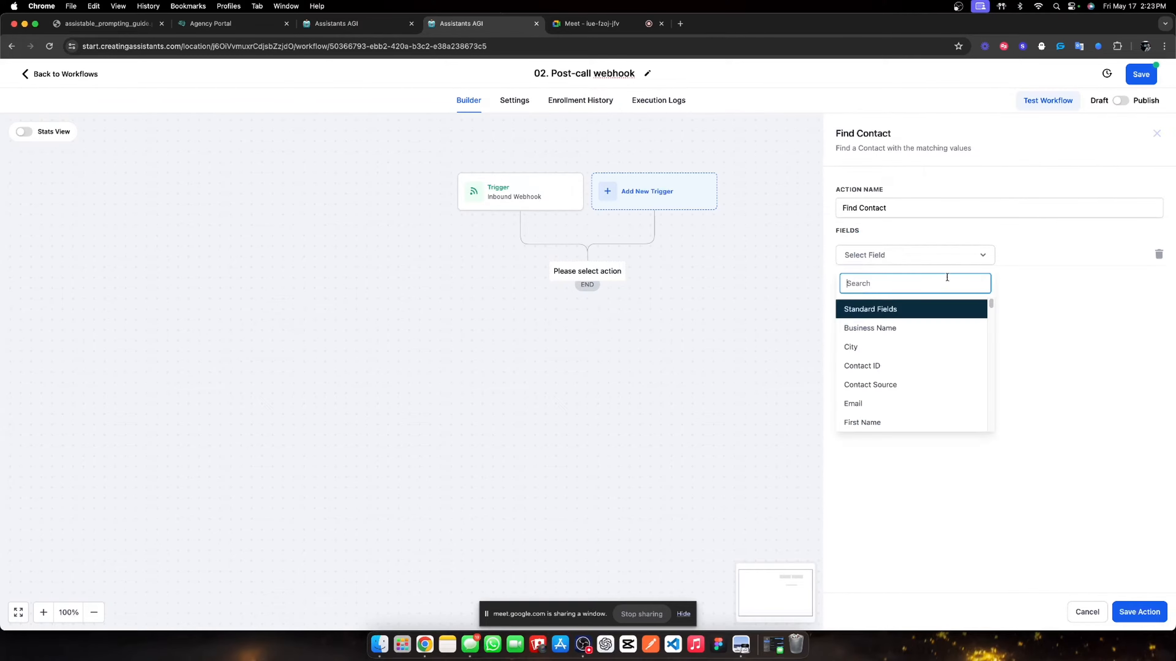
pyautogui.click(895, 365)
pyautogui.click(1040, 254)
pyautogui.click(1118, 255)
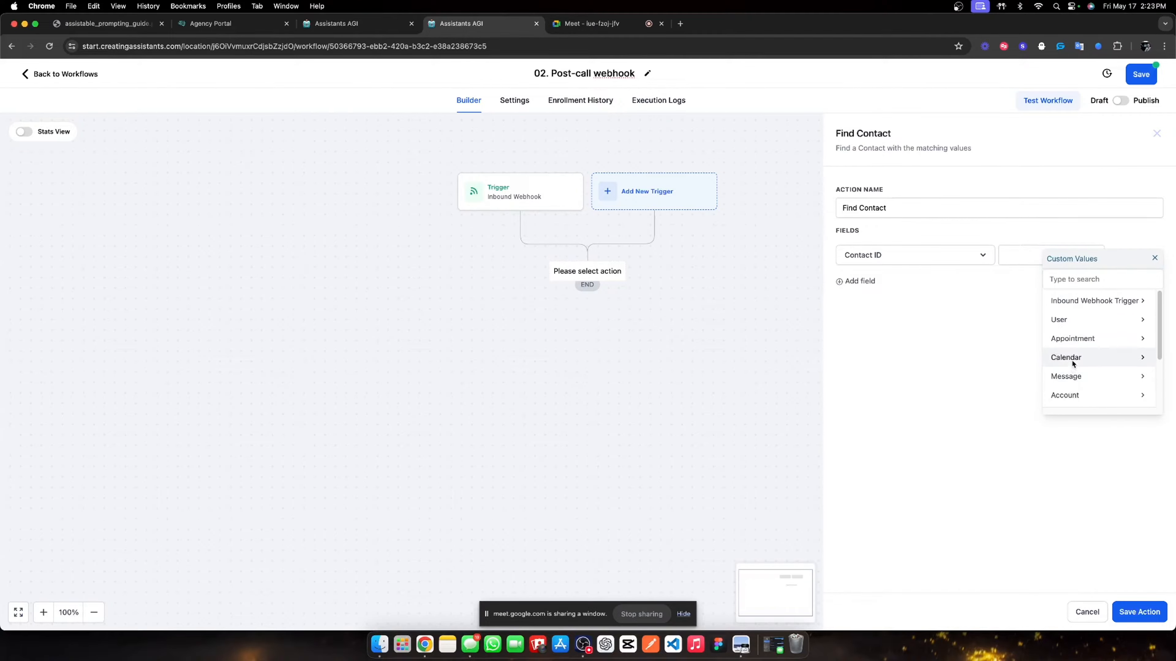
pyautogui.click(1097, 301)
pyautogui.click(1079, 320)
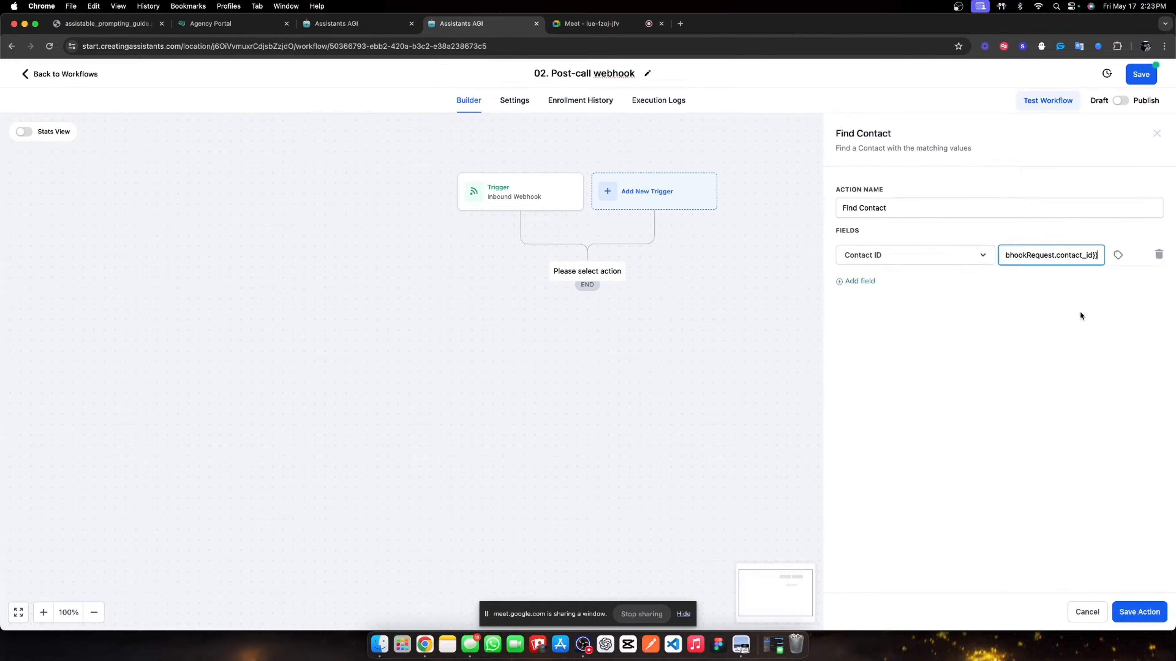
# - Rename the action to 'Find contact by contact ID'
pyautogui.click(893, 205)
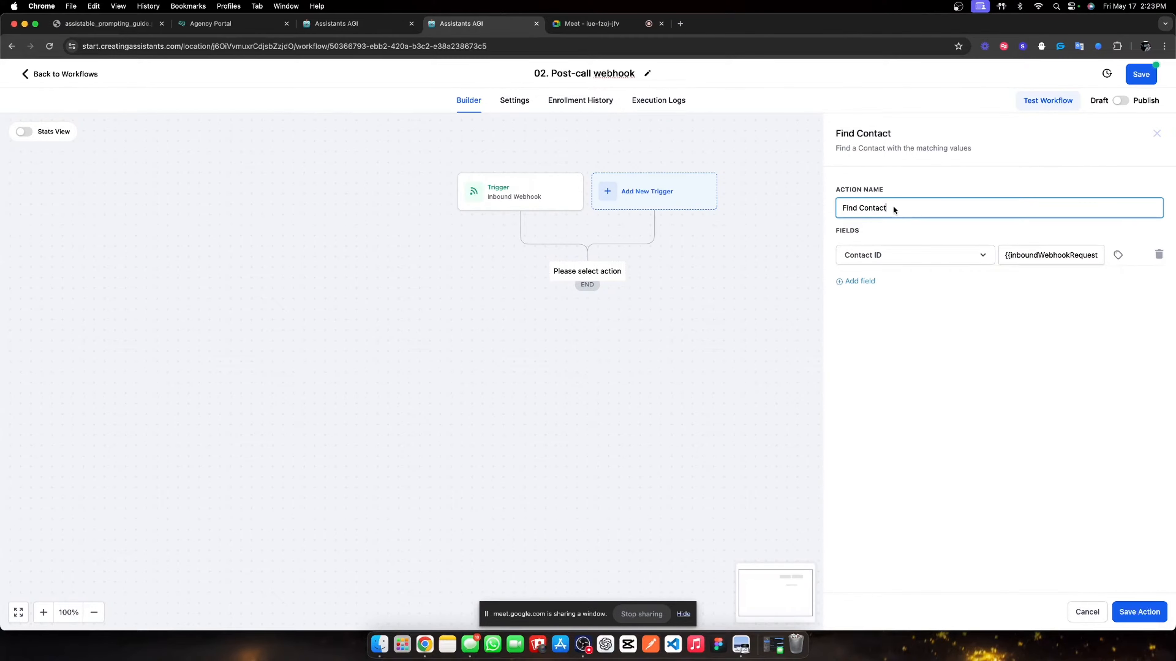
pyautogui.press('super+a')
pyautogui.write('Find contact by contact')
# - Save the Find contact by contact ID step and add a Wait action after it
pyautogui.click(922, 209)
pyautogui.click(1132, 613)
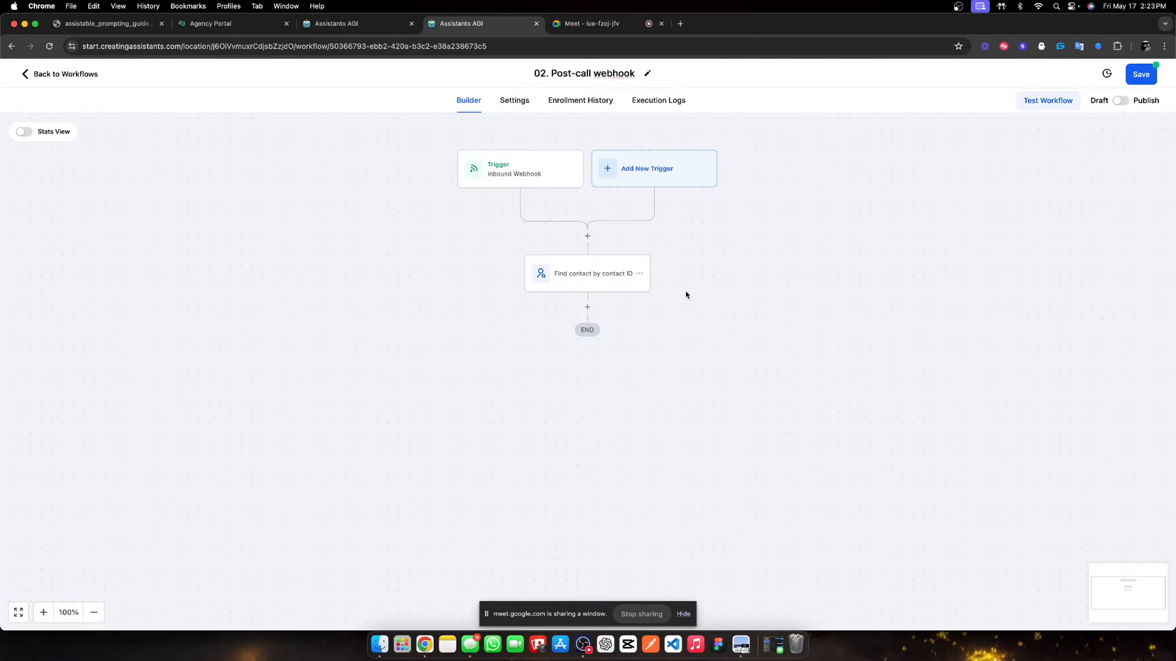
pyautogui.click(587, 308)
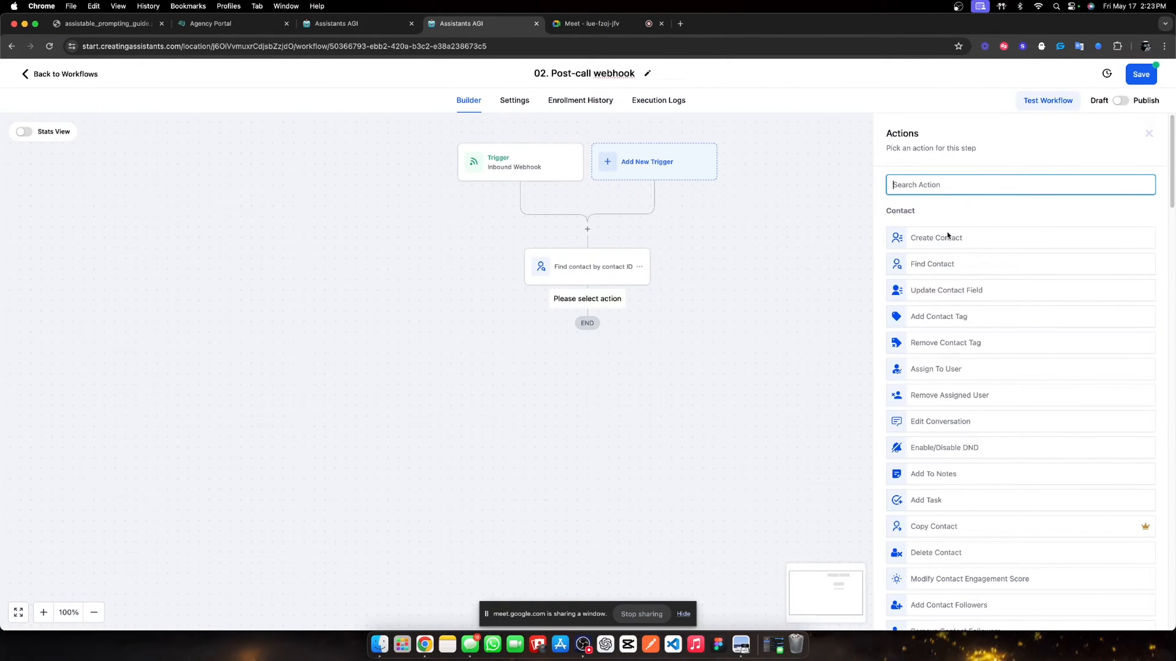
pyautogui.scroll(-1, 951, 263)
pyautogui.write('wait')
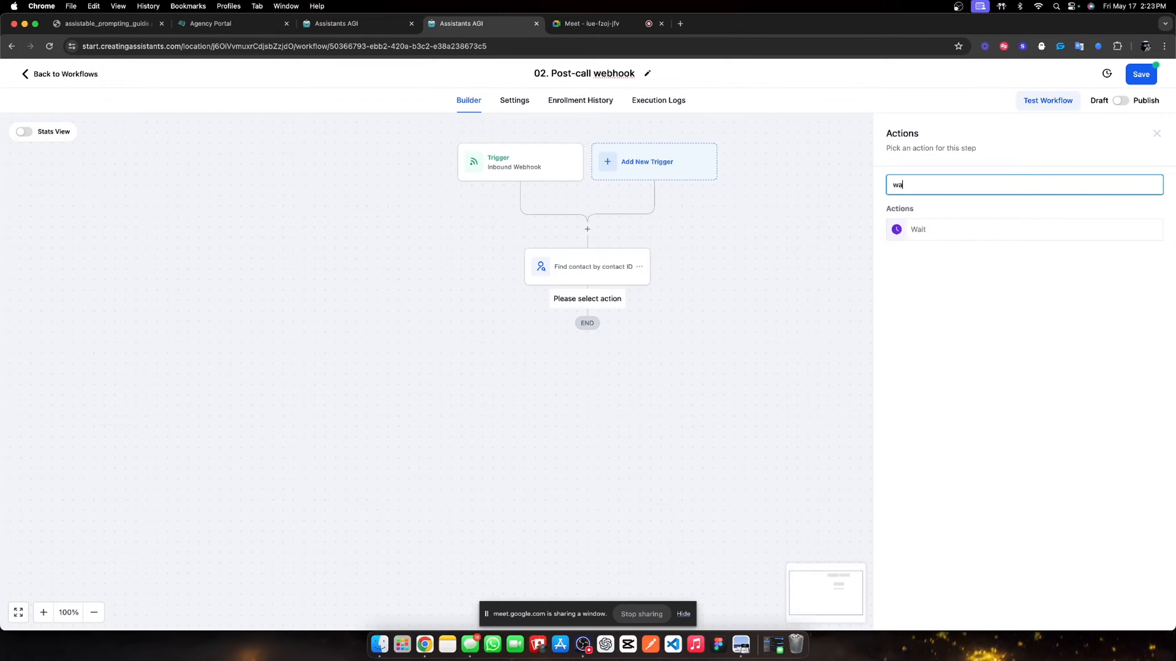
pyautogui.click(953, 239)
# - Set the wait to 1 minute, name it 'Synthetic wait', and save the step
pyautogui.click(748, 299)
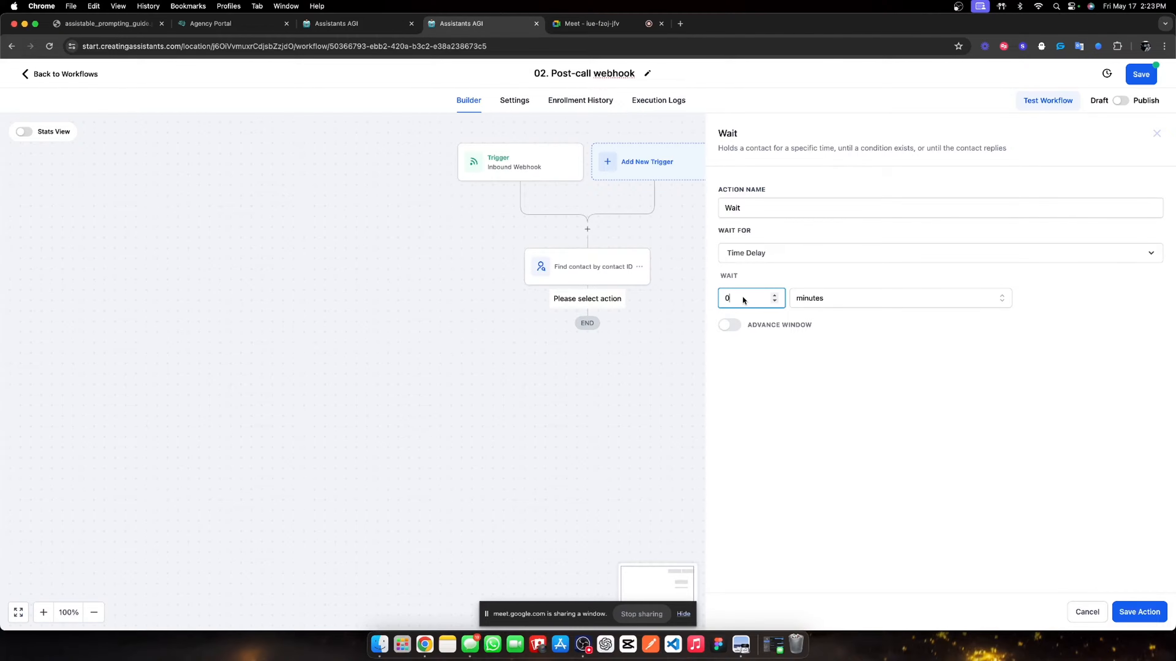
pyautogui.doubleClick(783, 208)
pyautogui.write('Syhtne')
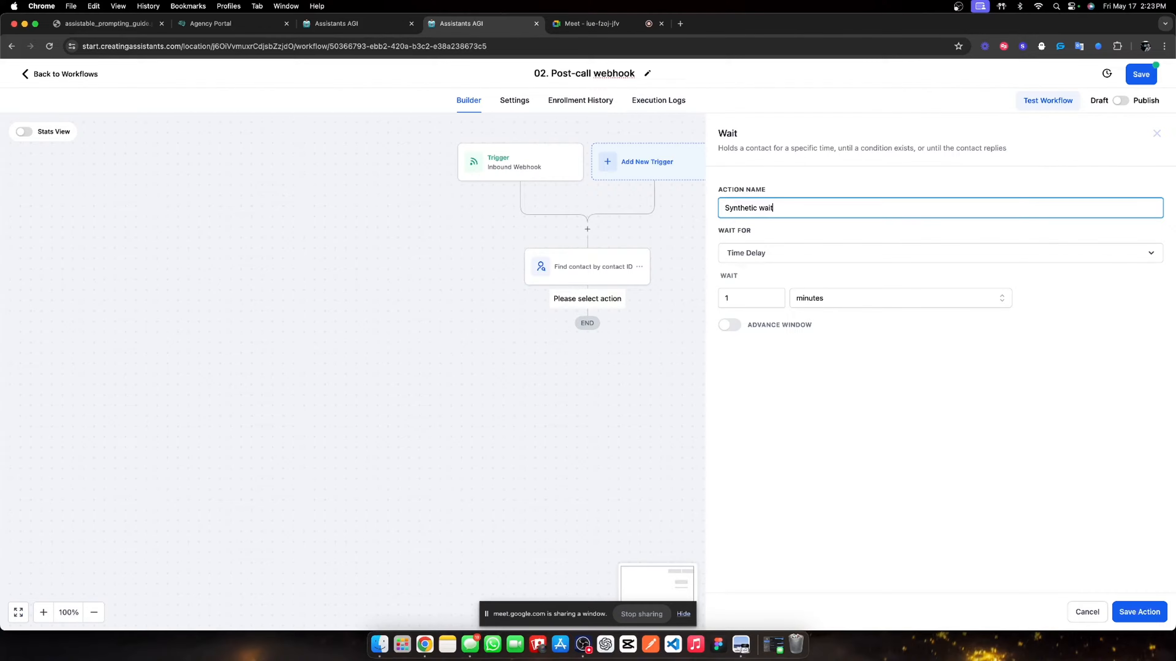
pyautogui.write('tic wait')
pyautogui.click(897, 402)
pyautogui.click(1139, 611)
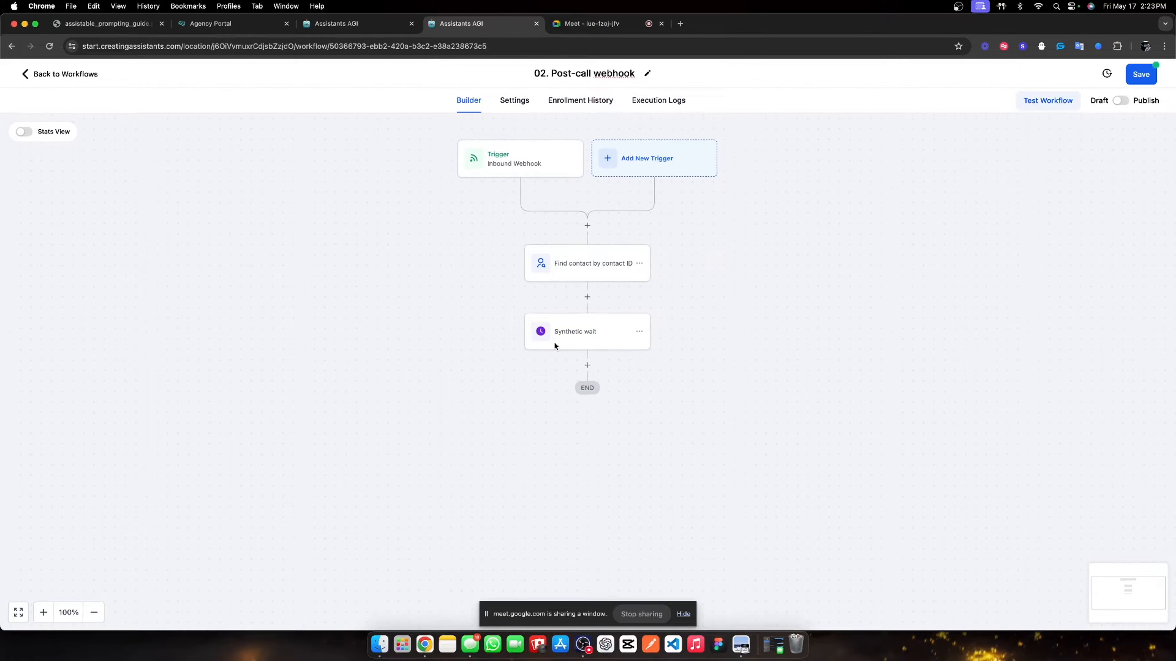
pyautogui.click(587, 361)
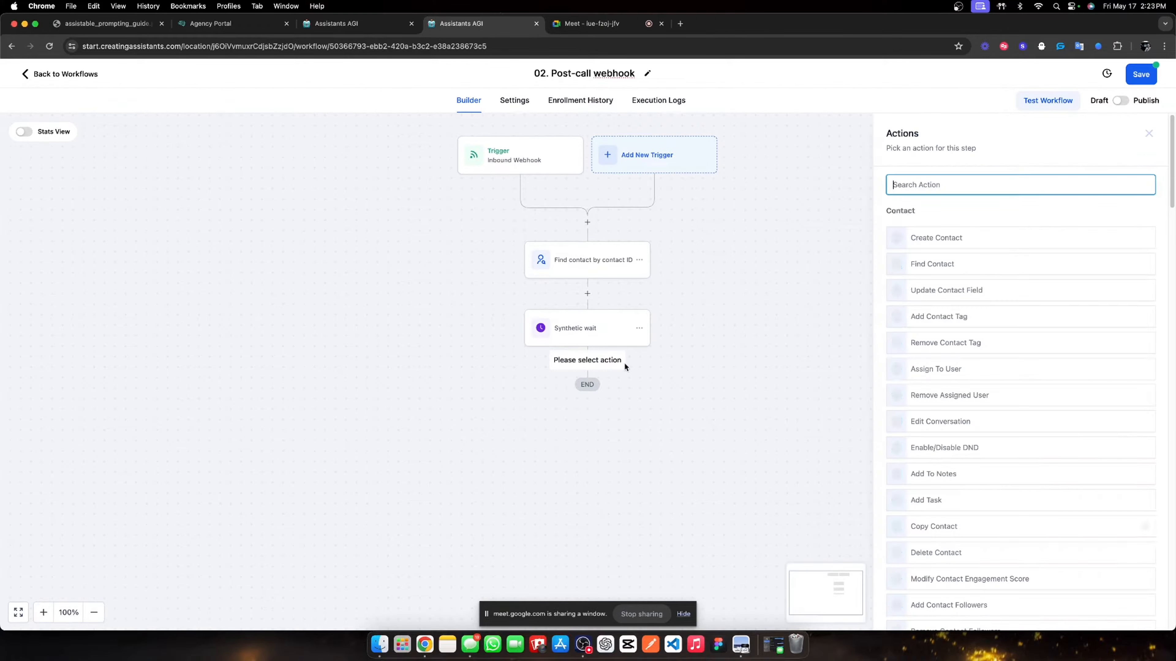
# - Add a Contact Tag step that applies the 'agencentric sales assistant' tag
pyautogui.click(939, 313)
pyautogui.click(903, 250)
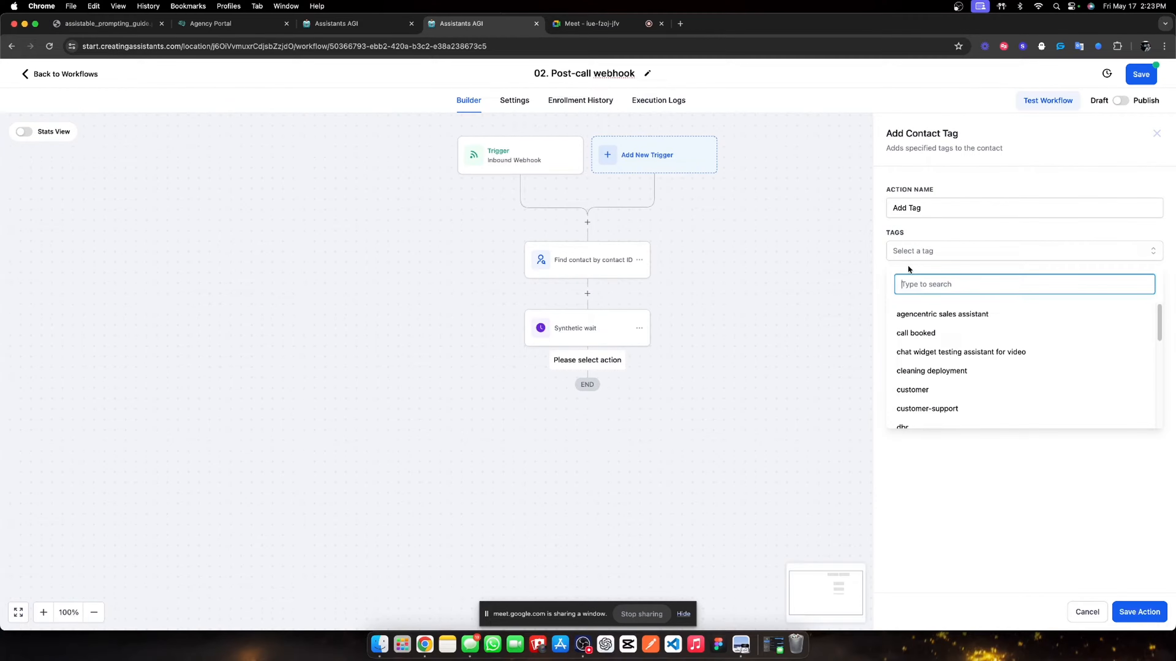
pyautogui.click(932, 313)
# - Name the tagging step 'Activate post-call assistant' and save it
pyautogui.tripleClick(921, 211)
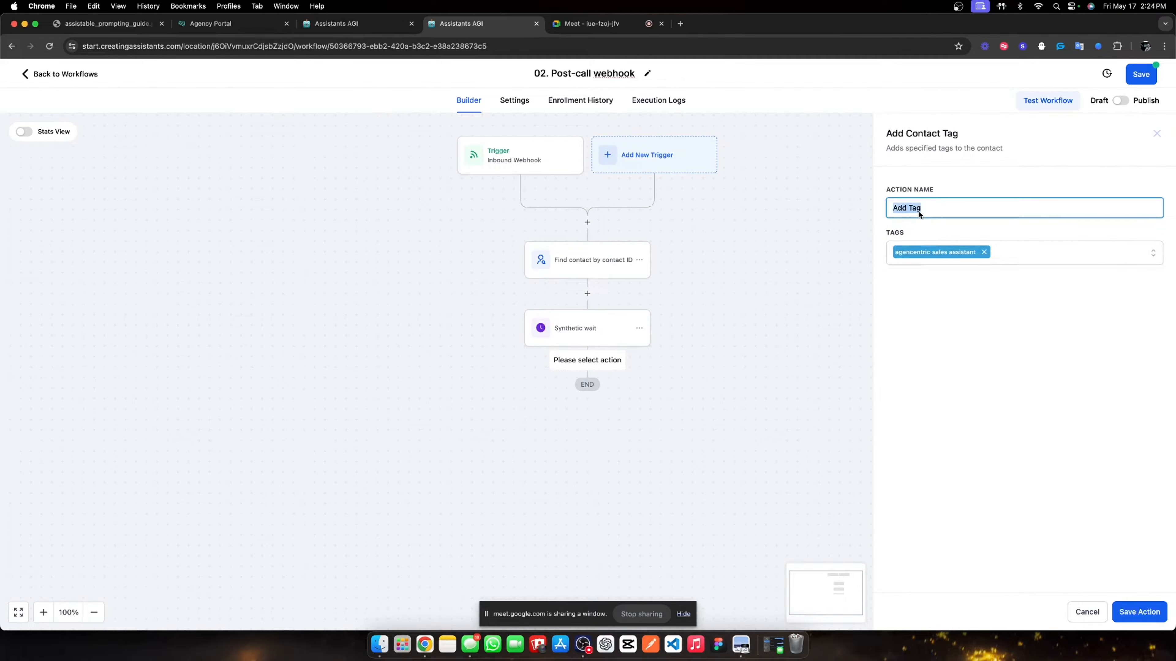
pyautogui.write('POs')
pyautogui.write('t call asssi')
pyautogui.write('ista')
pyautogui.moveTo(914, 210); pyautogui.dragTo(890, 212)
pyautogui.write('Activate post-c')
pyautogui.click(984, 292)
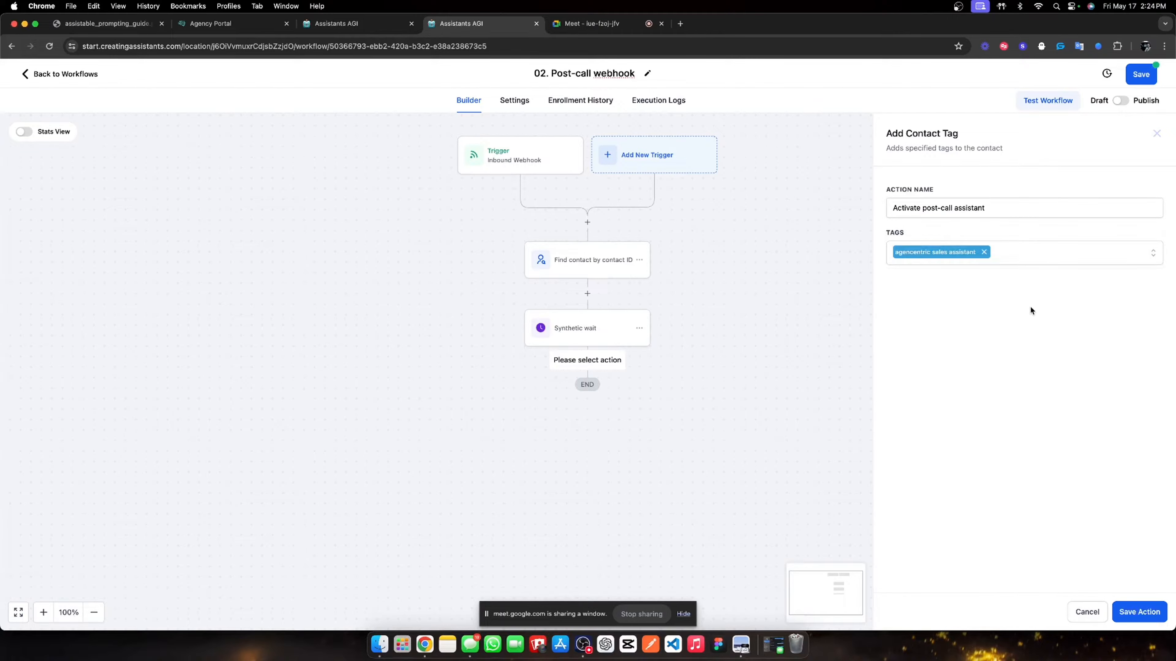
pyautogui.click(1140, 612)
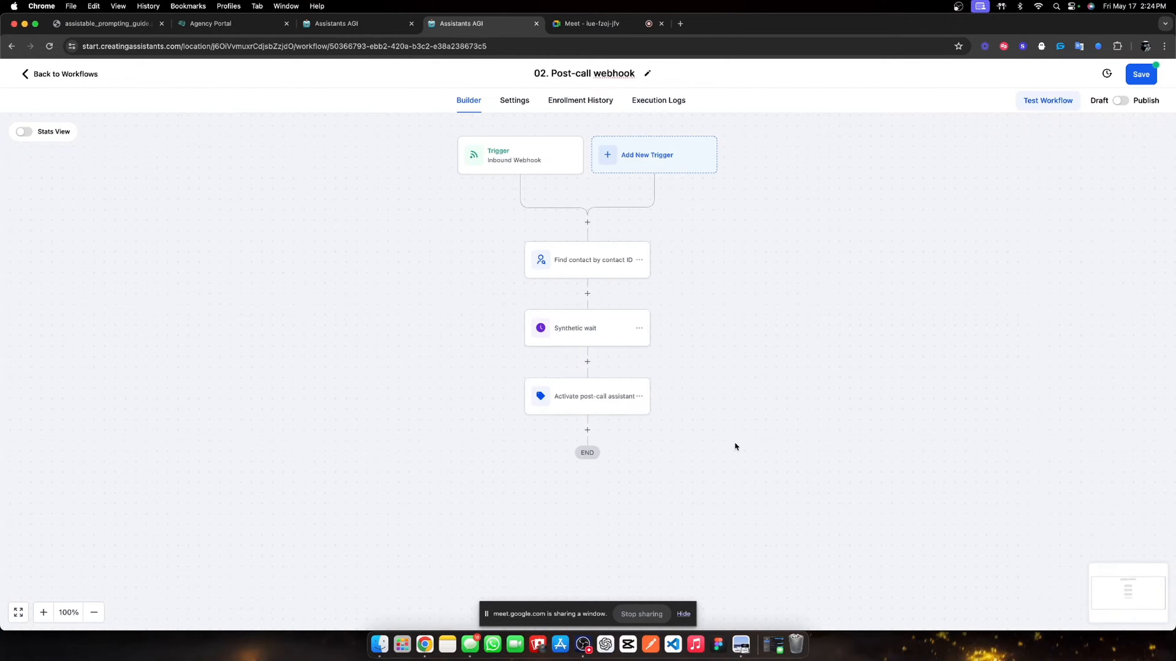
pyautogui.click(586, 430)
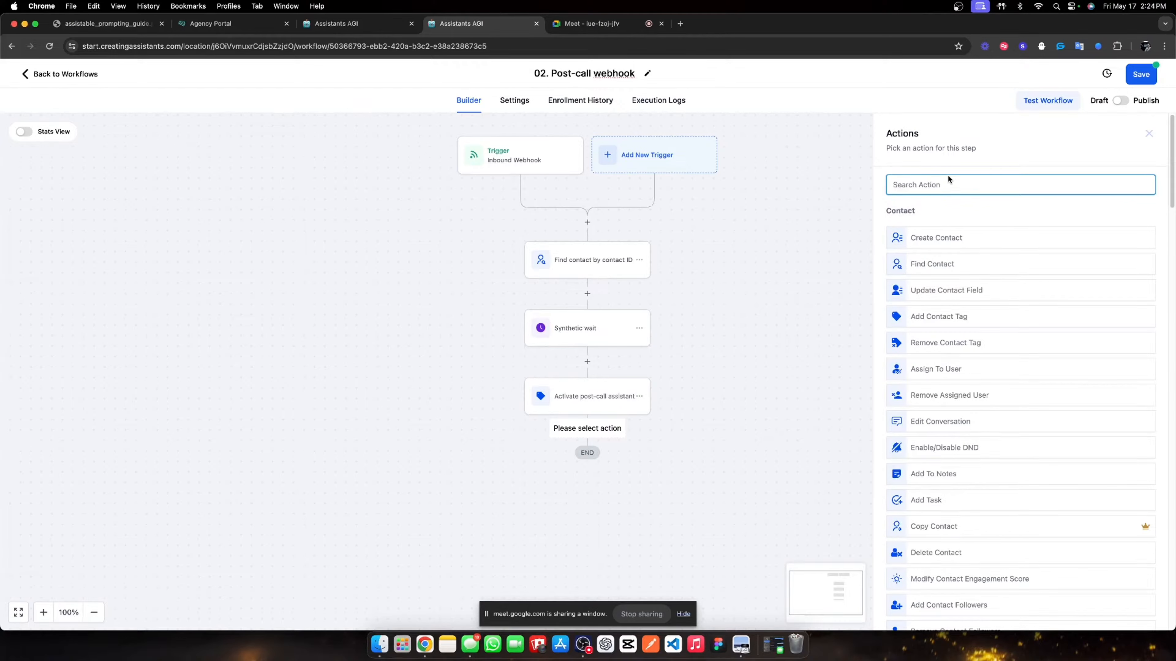
# - Add a Contact Tag step creating the new 'lead magnet post call' tag, named Tag 'lead magnet post call', and save it
pyautogui.click(949, 316)
pyautogui.click(1014, 254)
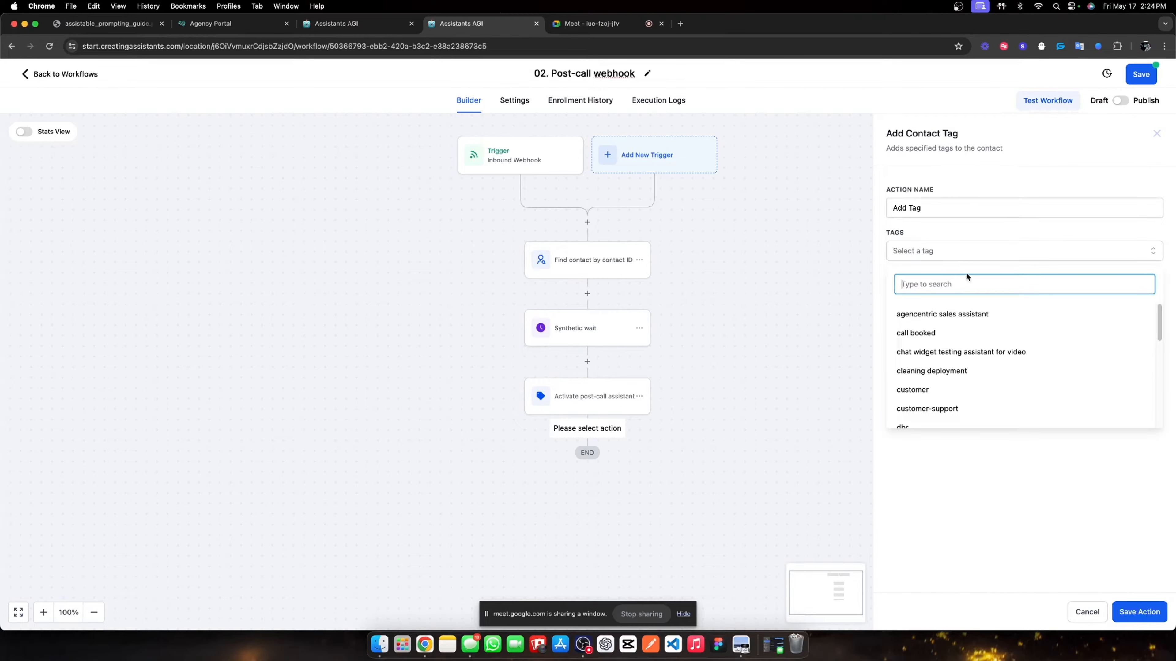
pyautogui.write('lead ')
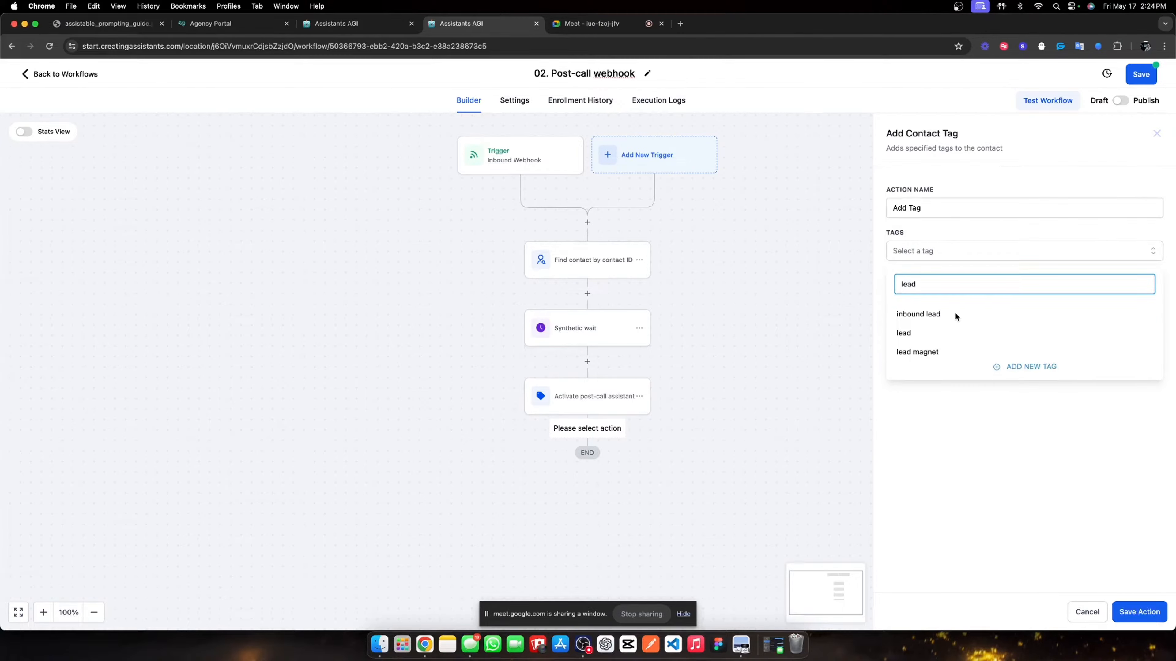
pyautogui.write('magnet post ')
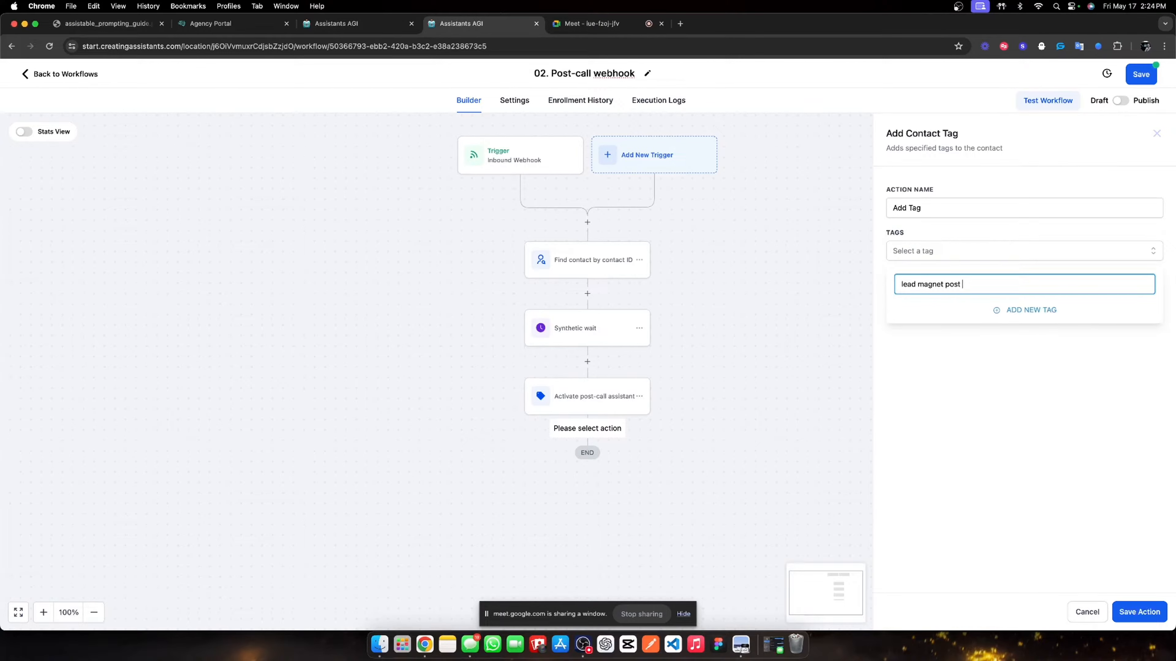
pyautogui.write('call')
pyautogui.click(1020, 313)
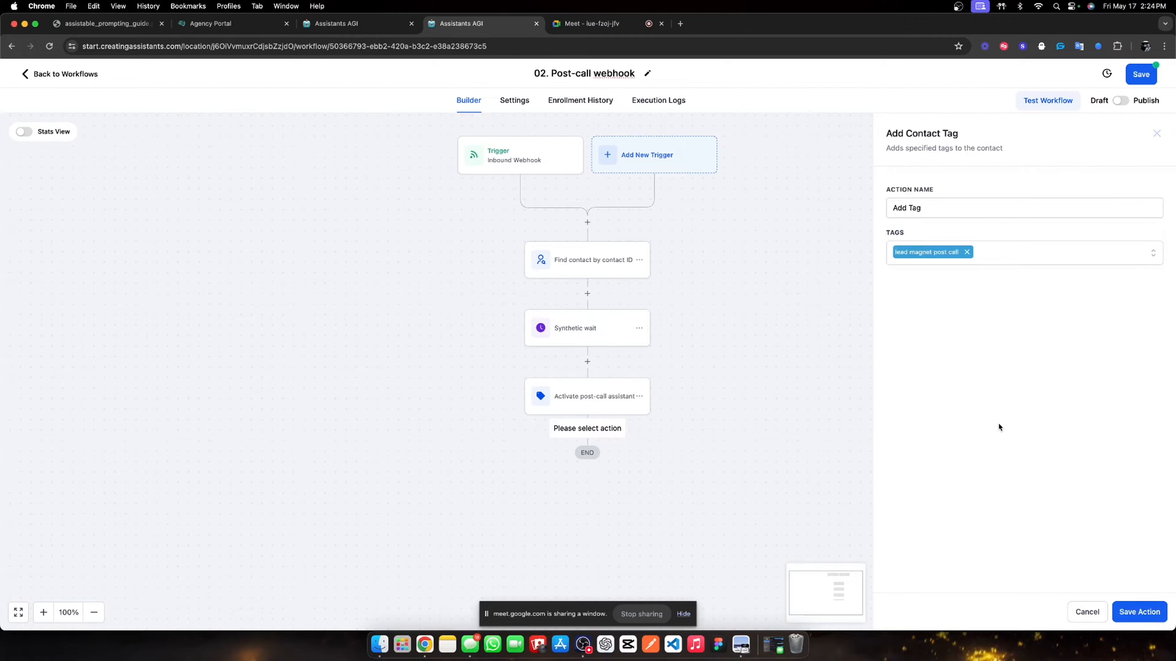
pyautogui.tripleClick(919, 209)
pyautogui.write('Tag ')
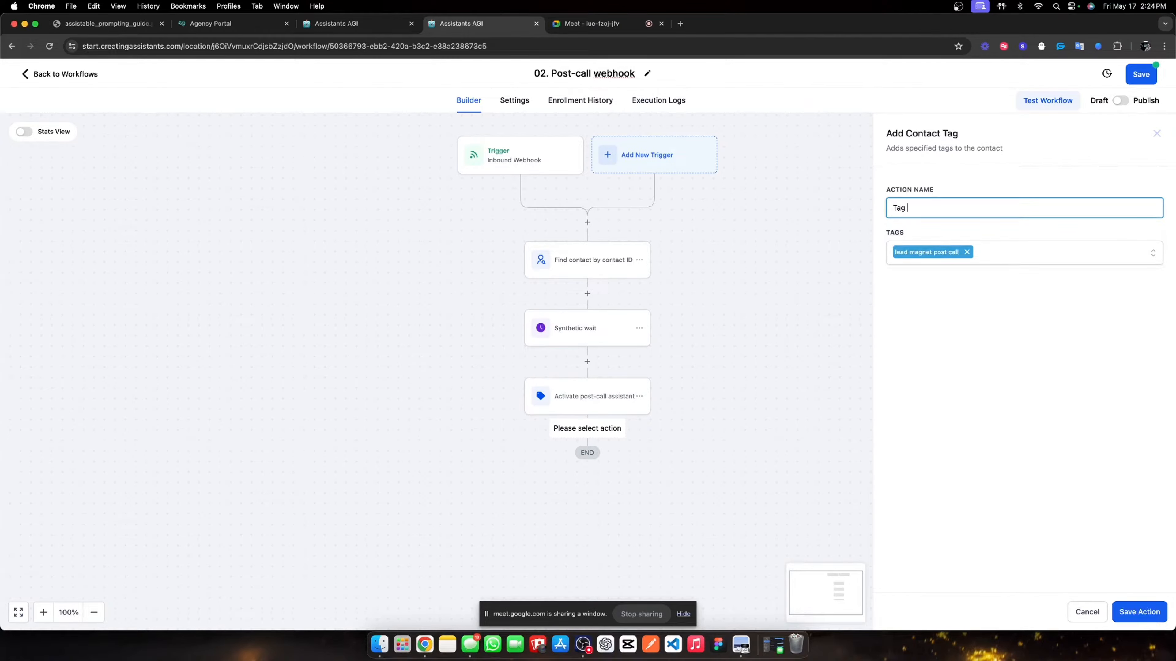
pyautogui.write("'lead magnet post call'")
pyautogui.click(1135, 607)
pyautogui.scroll(-5, 546, 333)
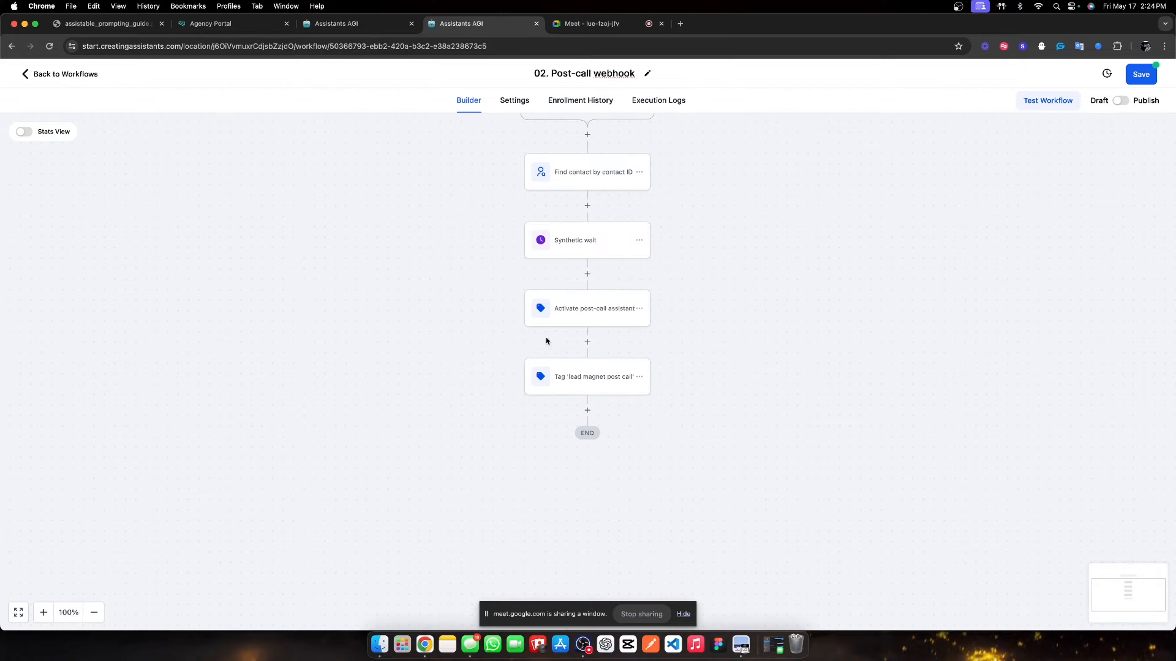
# - Move the Synthetic wait step to the end of the workflow, just before END
pyautogui.click(587, 326)
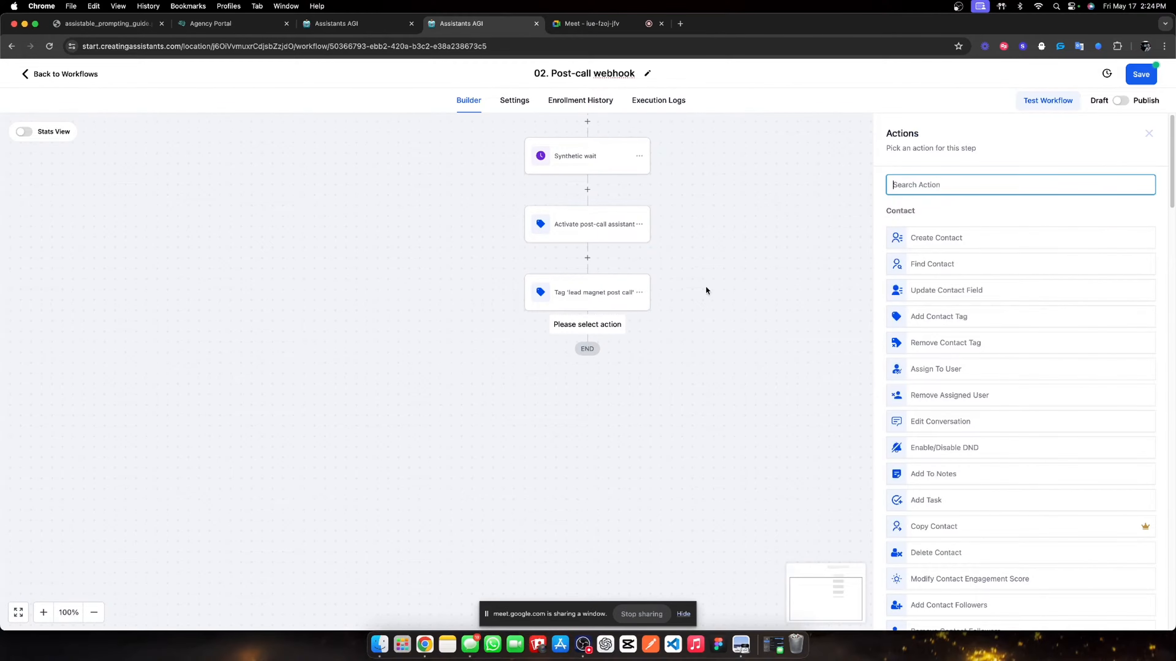
pyautogui.click(1148, 133)
pyautogui.click(639, 157)
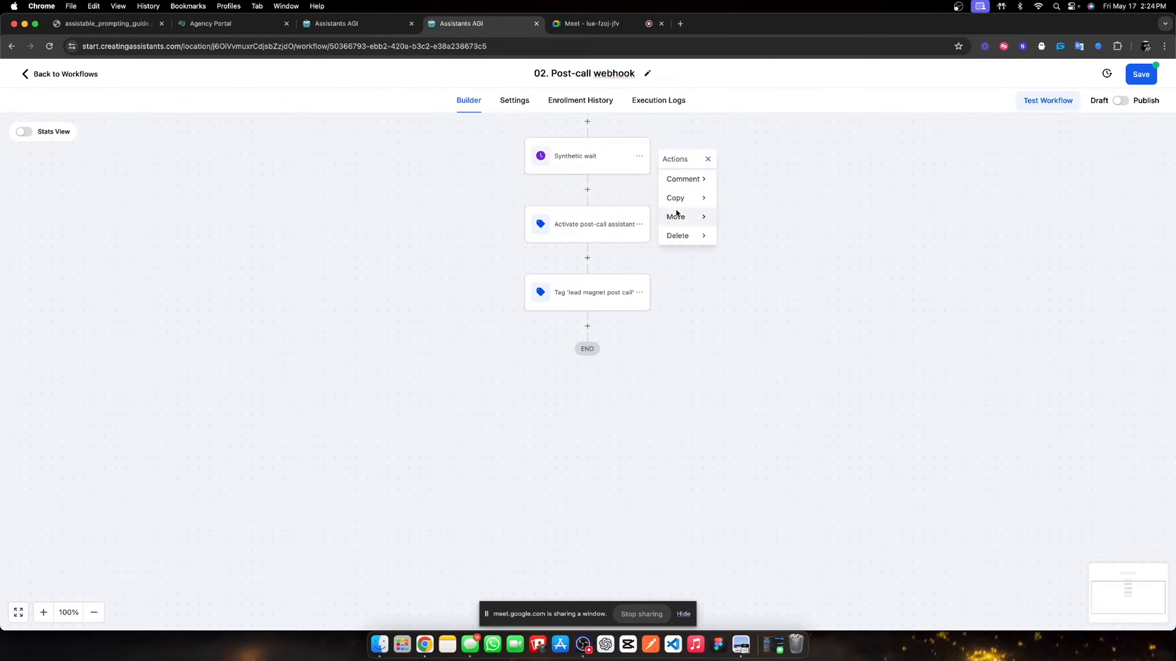
pyautogui.click(683, 223)
pyautogui.click(774, 181)
pyautogui.click(590, 328)
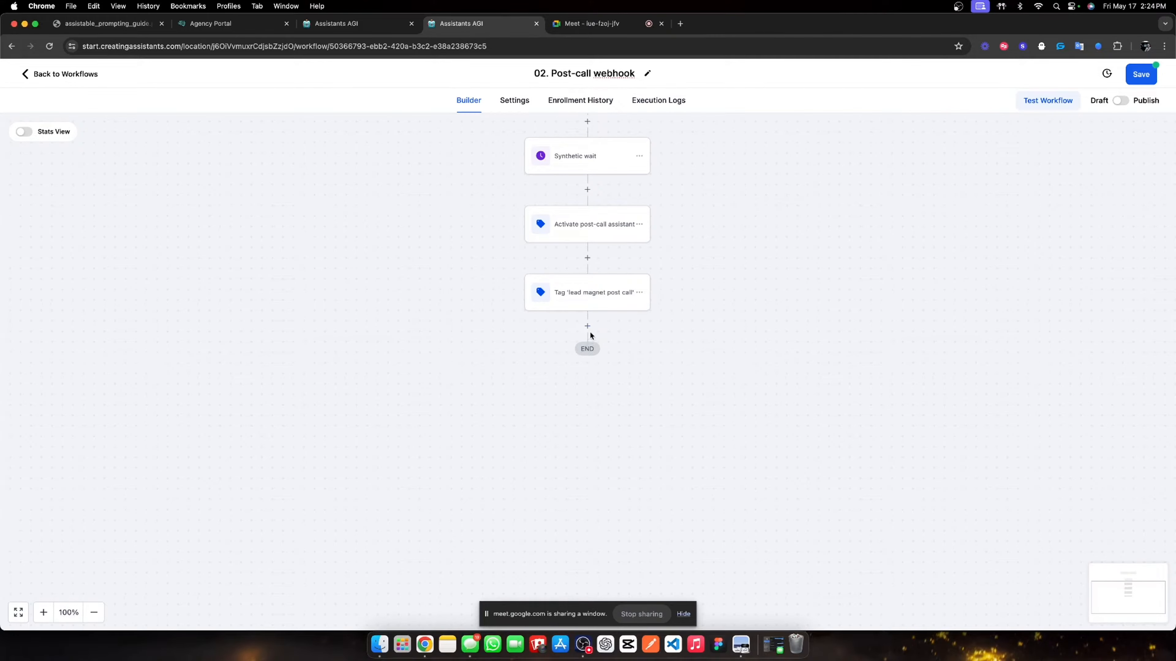
pyautogui.click(640, 156)
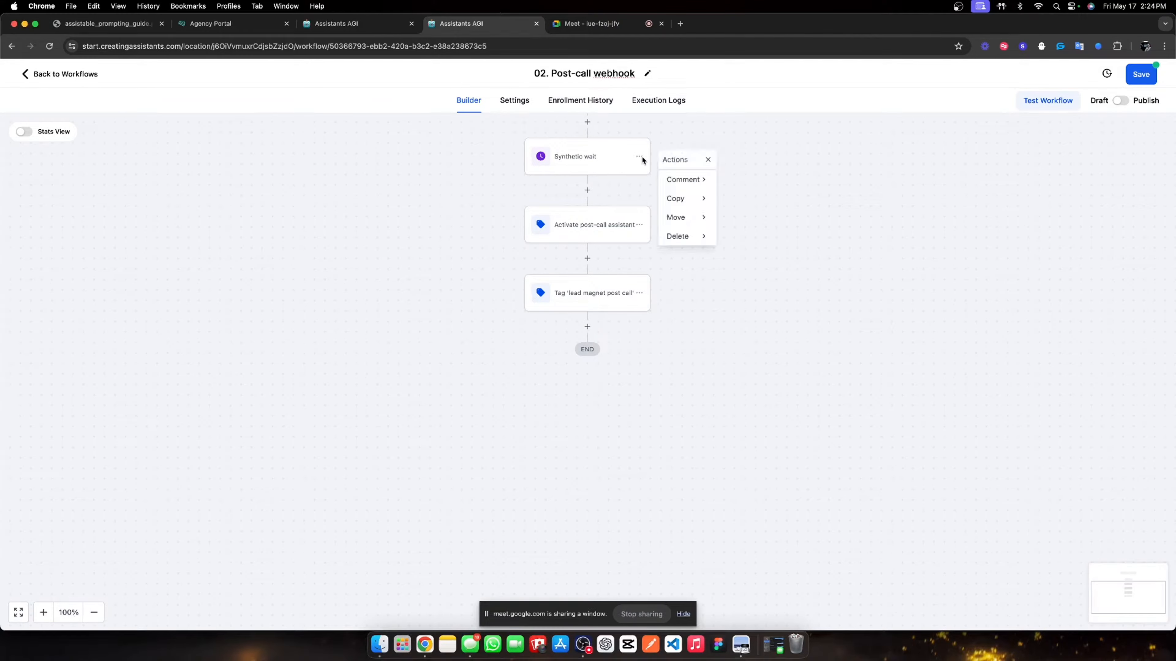
pyautogui.click(677, 217)
pyautogui.click(775, 181)
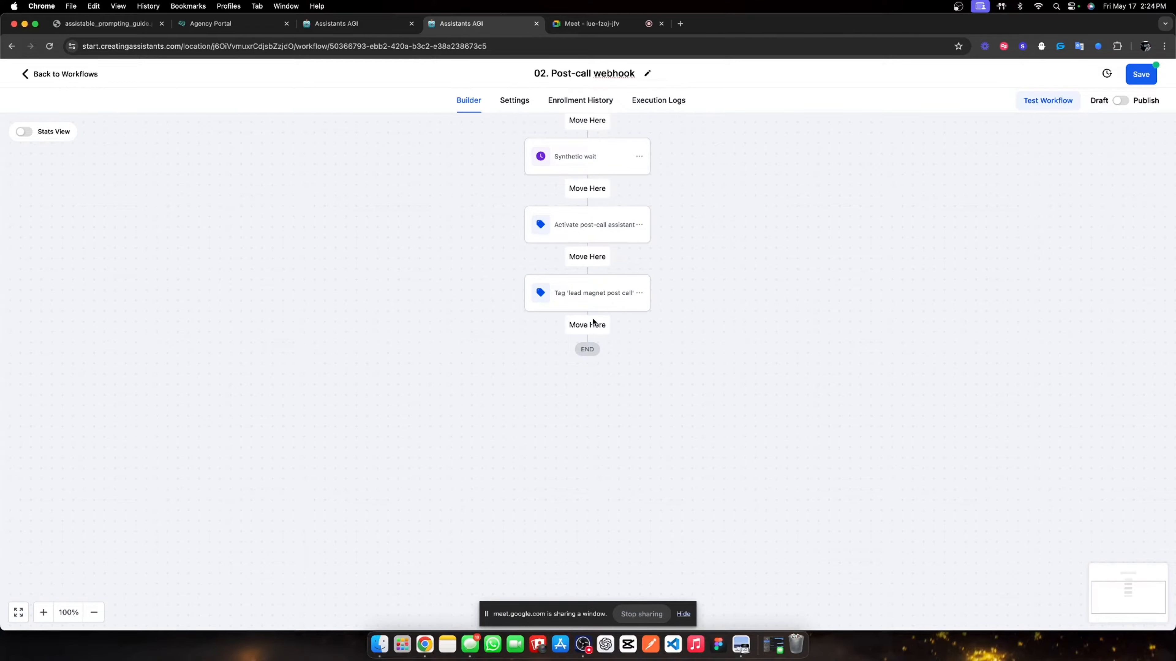
pyautogui.click(591, 326)
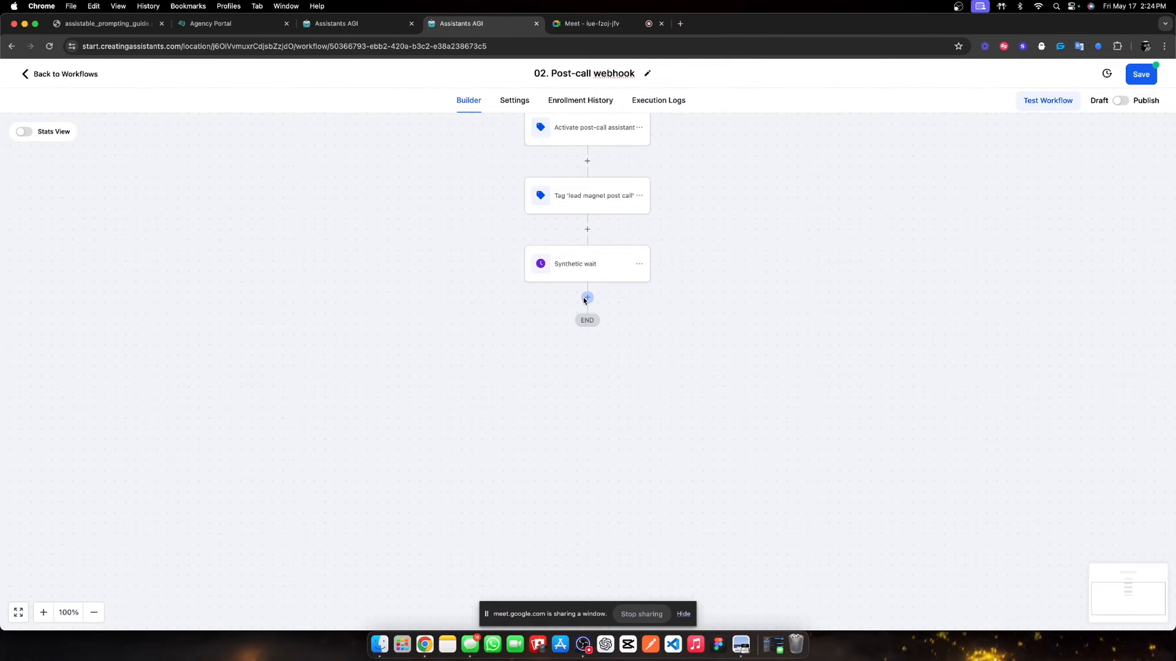
pyautogui.click(587, 298)
# - Add an If / Else condition 'Did they book an appointment?' with branches named Yes and No
pyautogui.write('if')
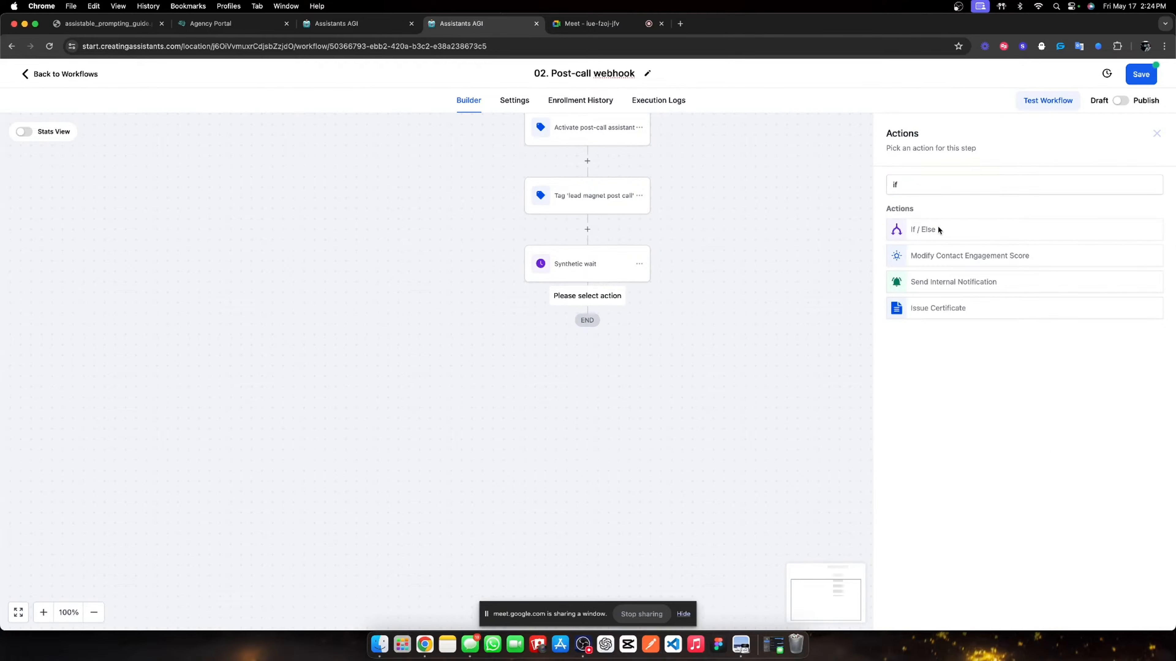
pyautogui.click(937, 229)
pyautogui.doubleClick(831, 210)
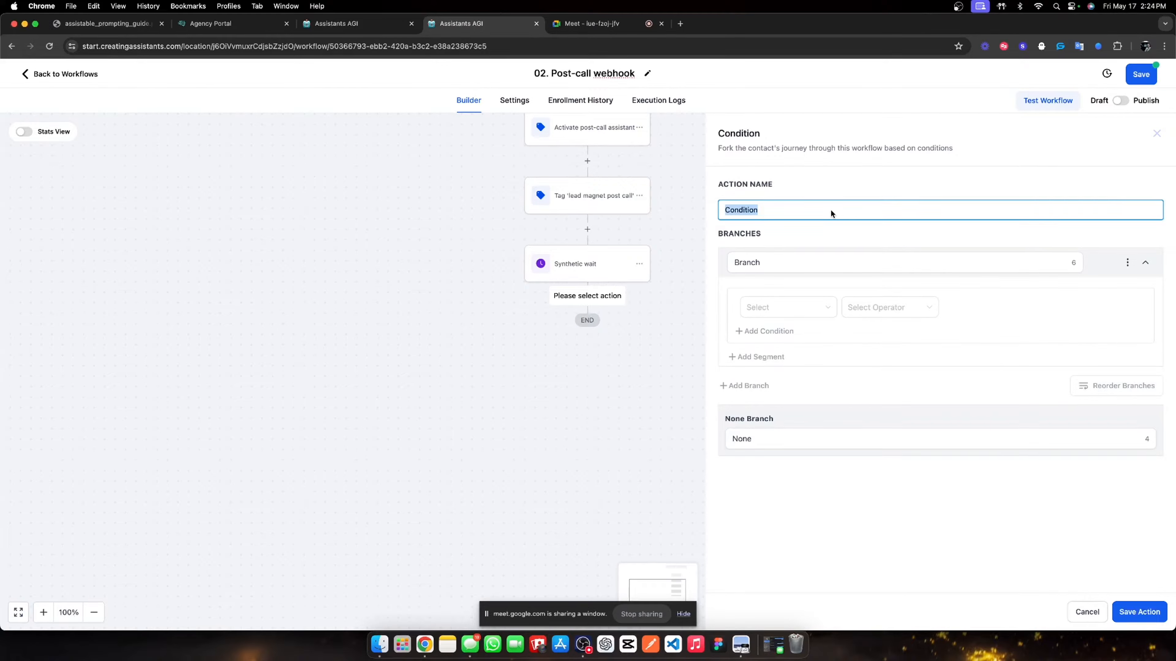
pyautogui.write('Did they nbo')
pyautogui.write('ook')
pyautogui.click(804, 261)
pyautogui.doubleClick(805, 261)
pyautogui.write('Yes')
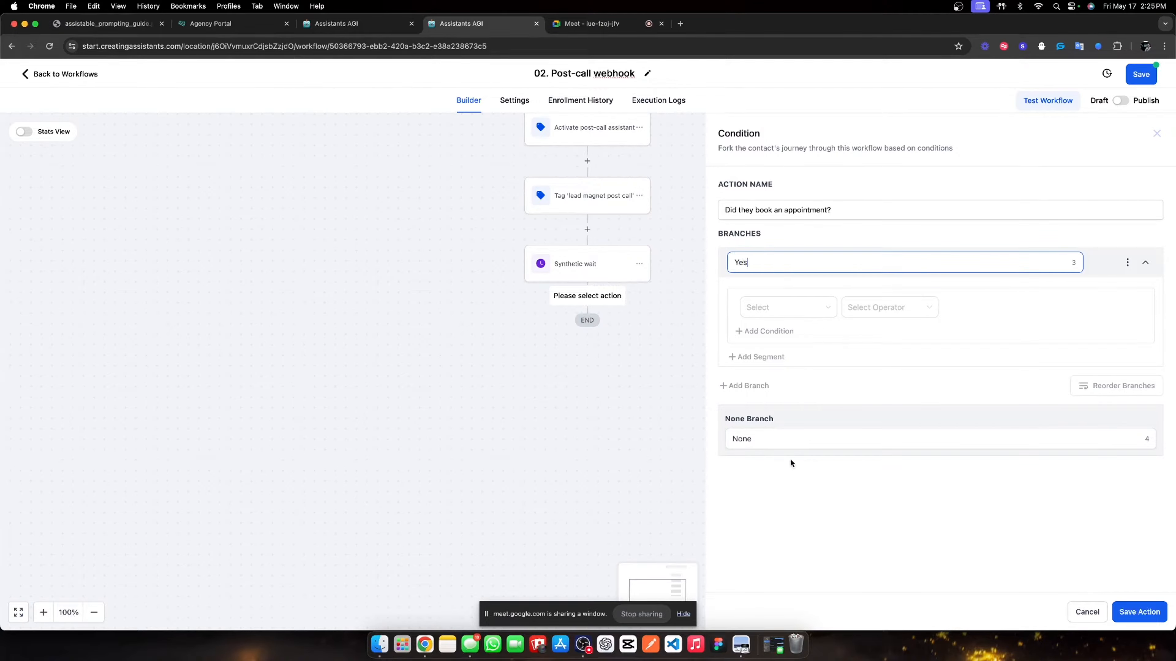
pyautogui.click(781, 437)
pyautogui.doubleClick(782, 437)
pyautogui.write('No')
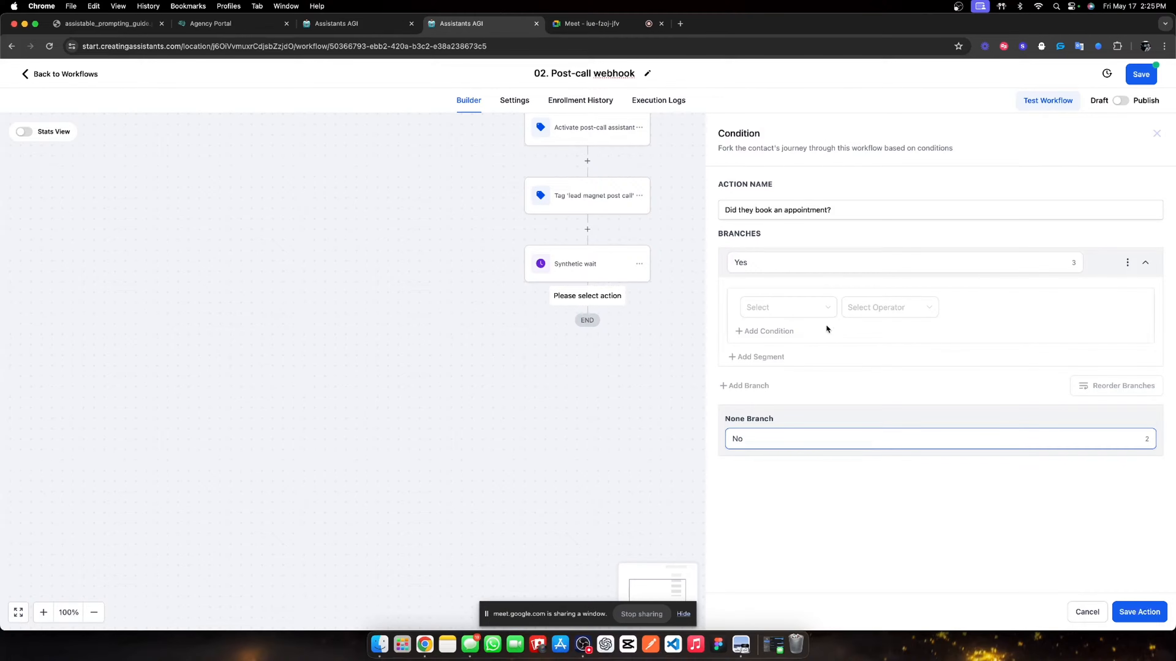
# - Make Yes test Workflow Contact is active in Sales Appointment Confirmation + Reminder, and save the condition
pyautogui.click(819, 311)
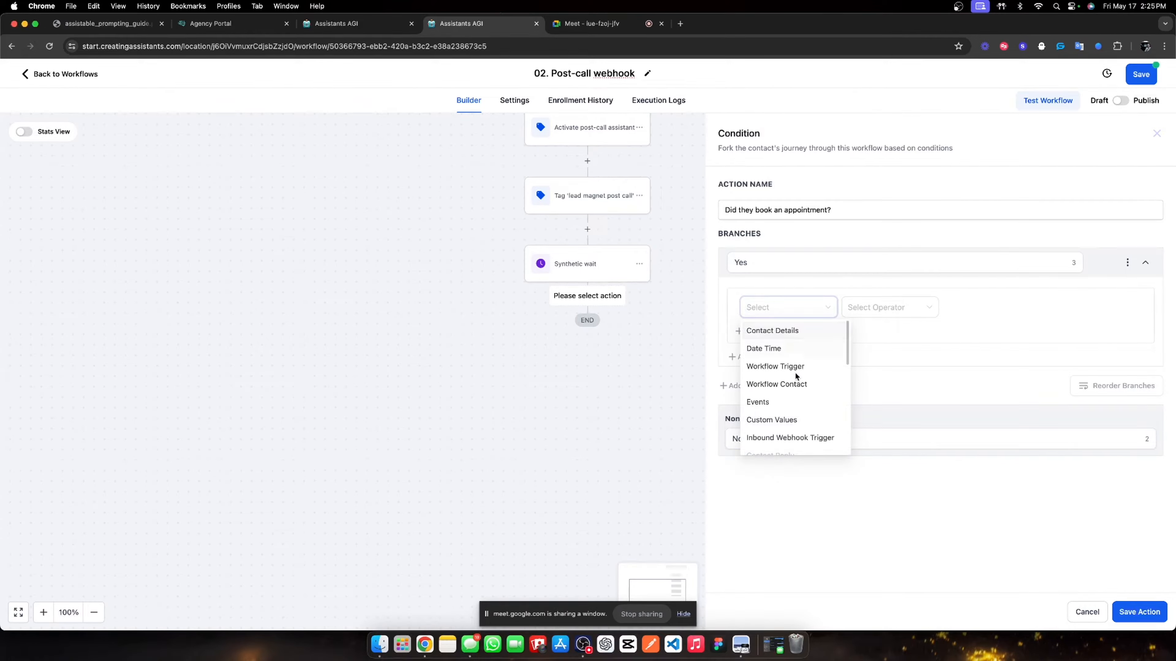
pyautogui.click(763, 387)
pyautogui.click(908, 307)
pyautogui.click(877, 331)
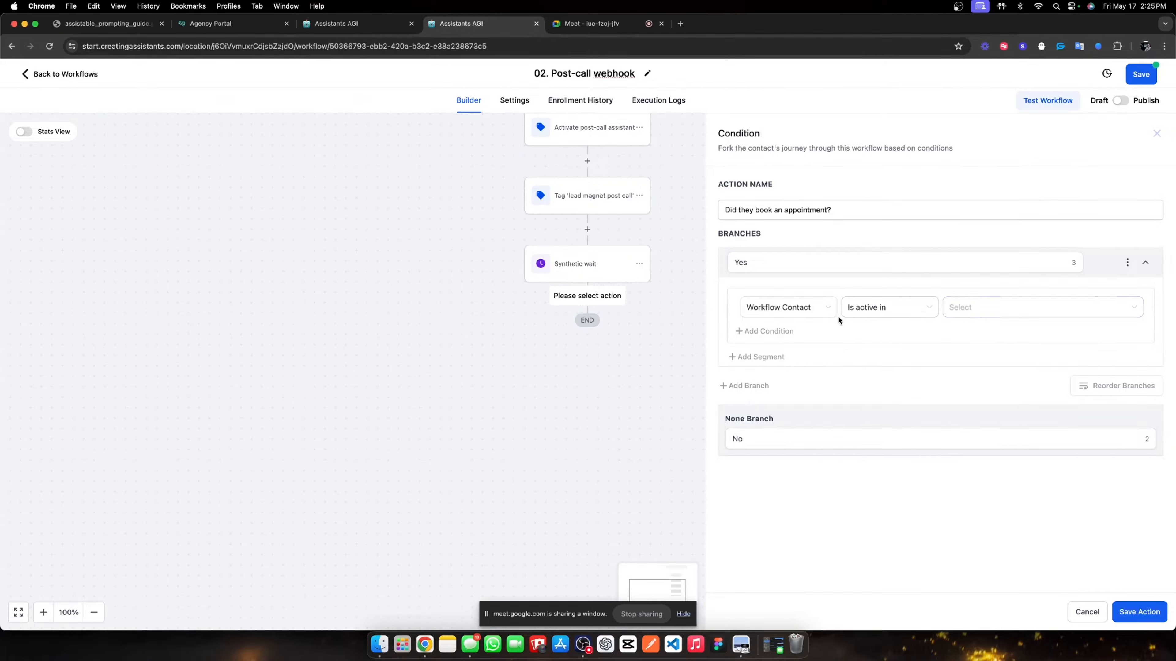
pyautogui.click(978, 311)
pyautogui.scroll(-3, 1009, 414)
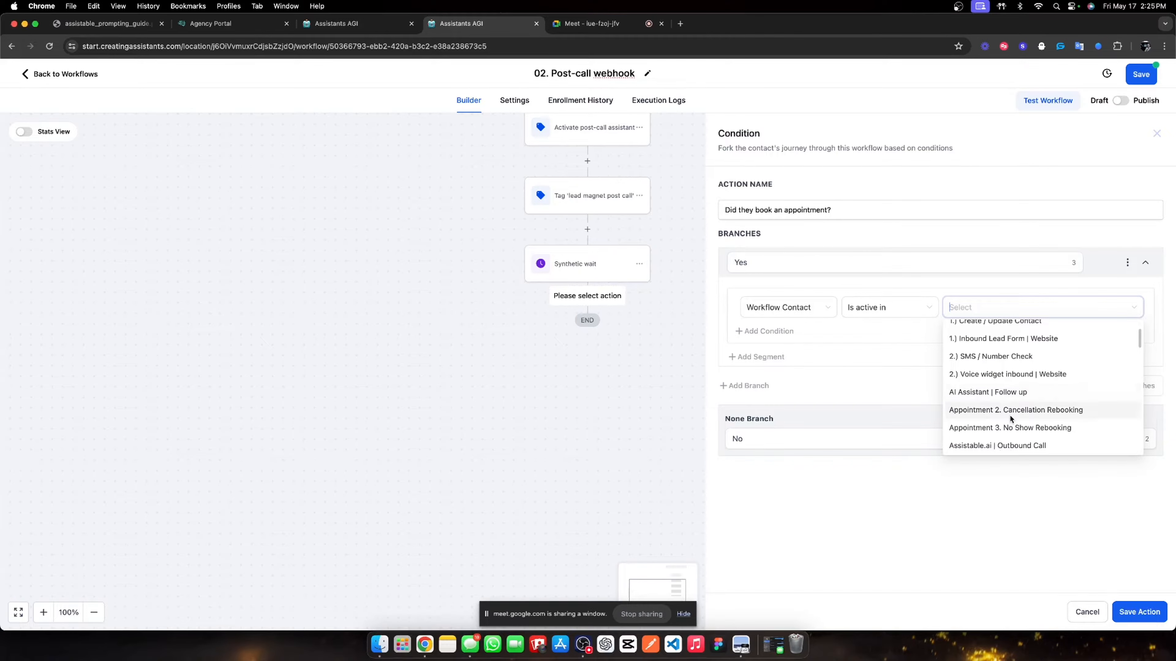
pyautogui.scroll(3, 1037, 382)
pyautogui.scroll(-10, 1032, 375)
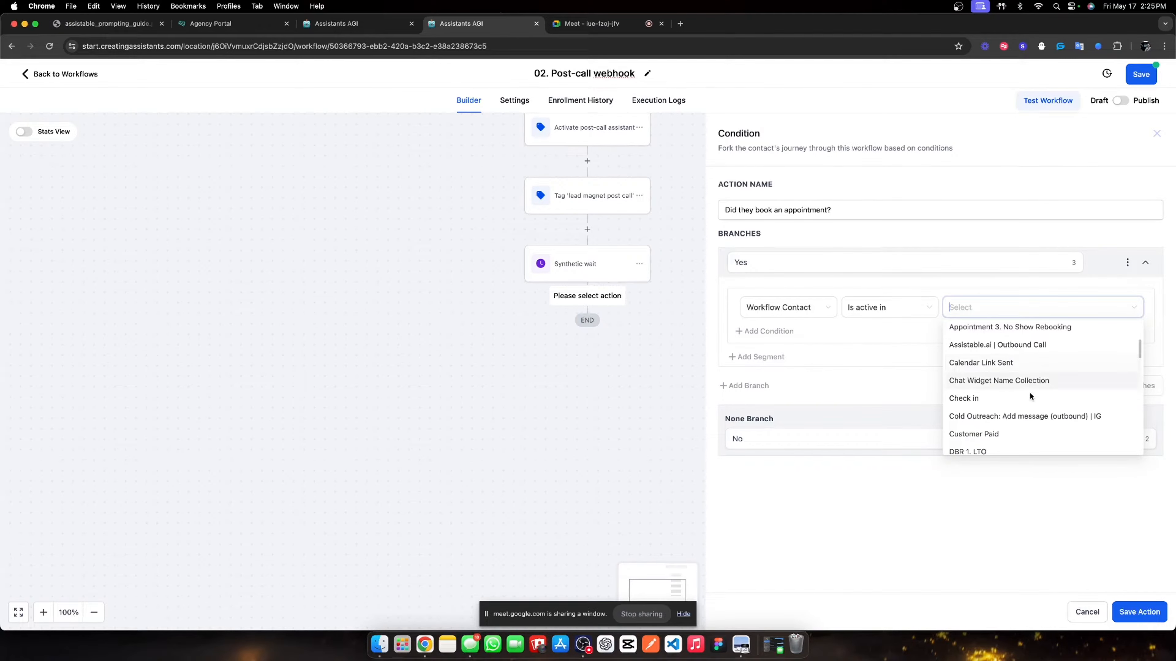
pyautogui.scroll(-10, 1014, 381)
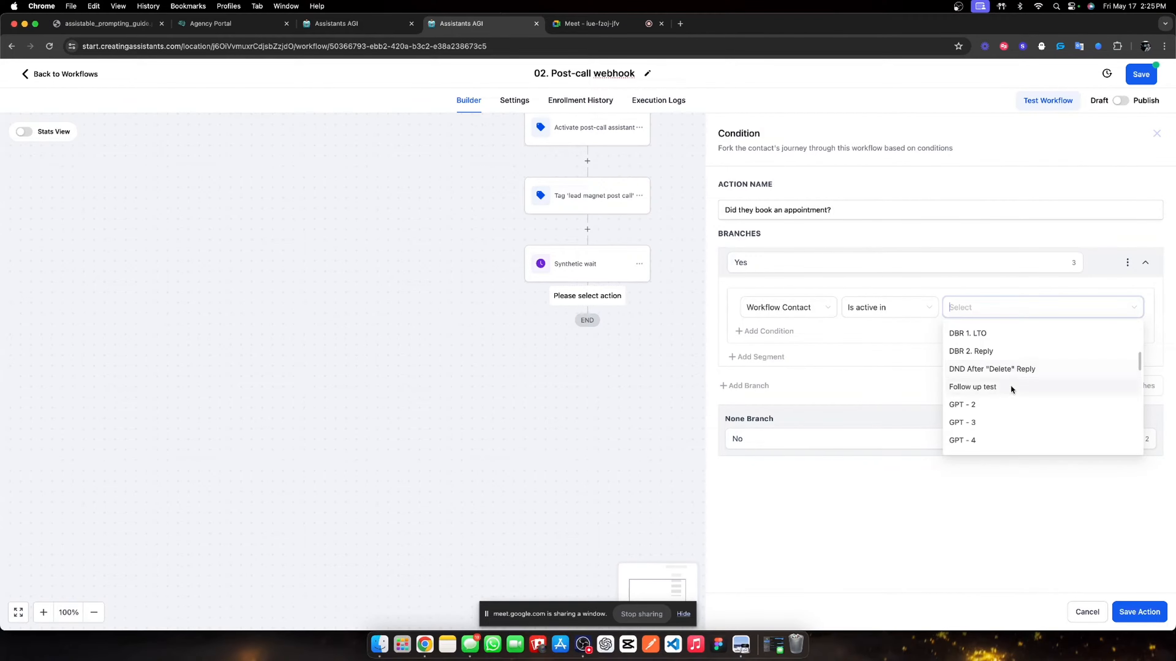
pyautogui.scroll(-5, 1007, 379)
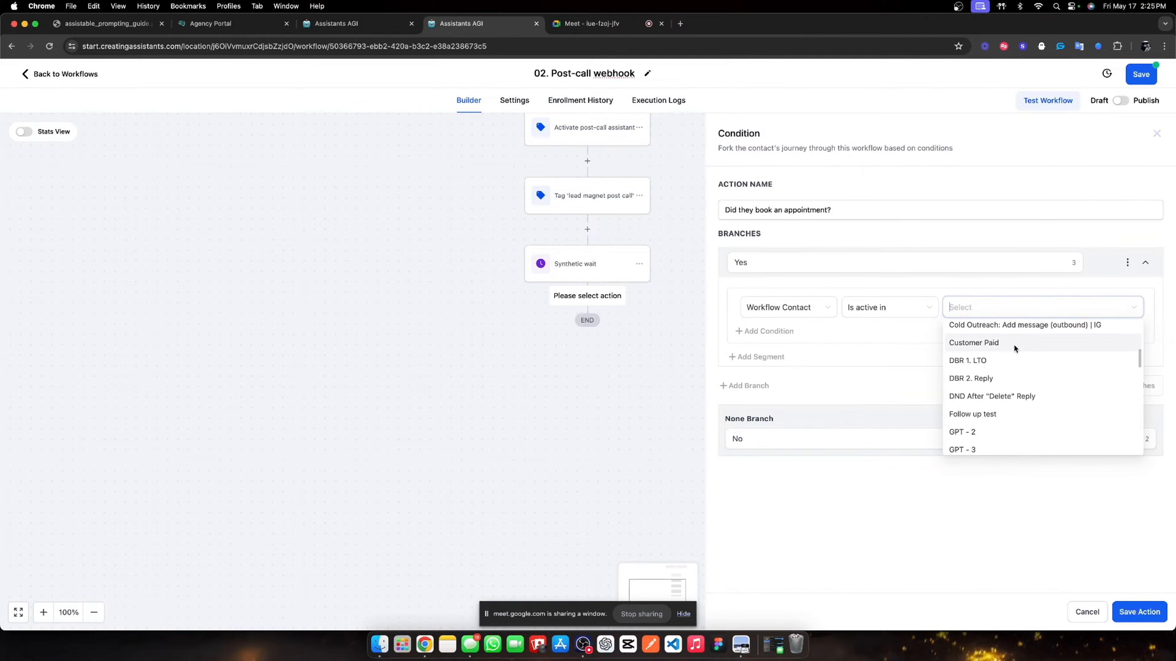
pyautogui.write('app')
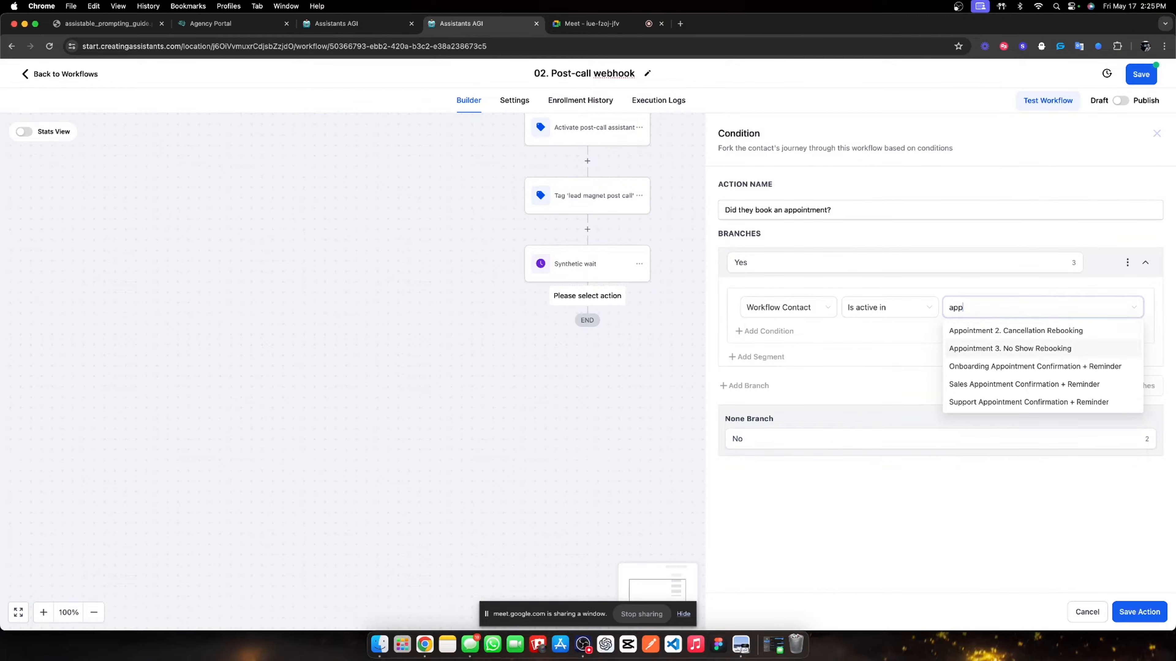
pyautogui.click(1018, 385)
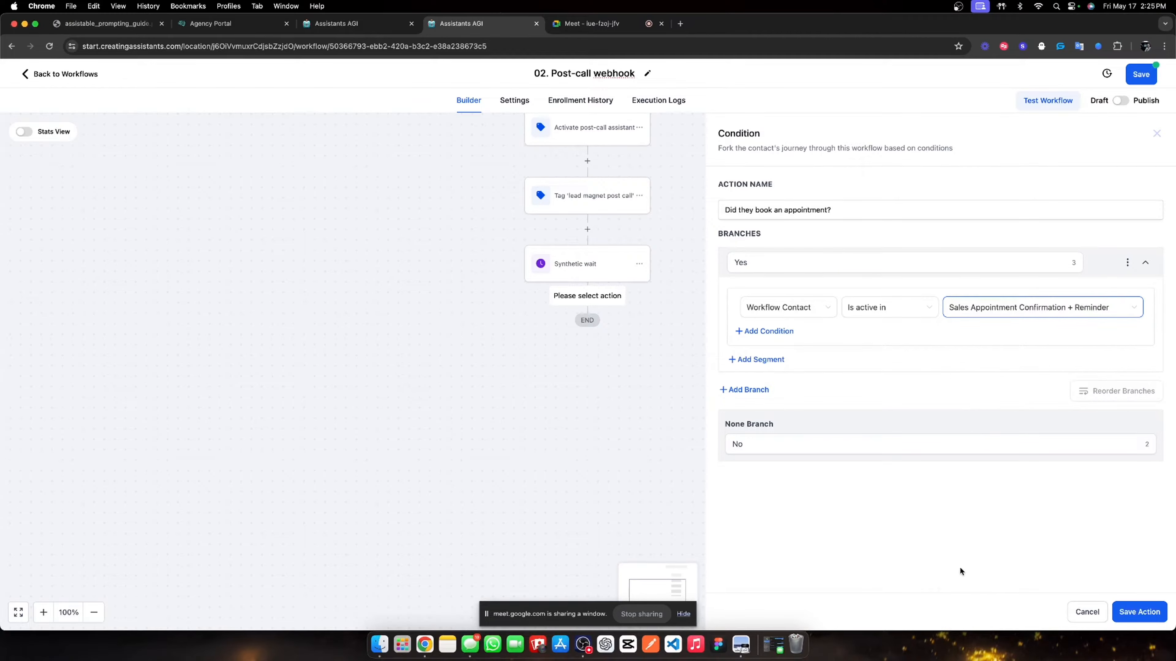
pyautogui.click(1148, 615)
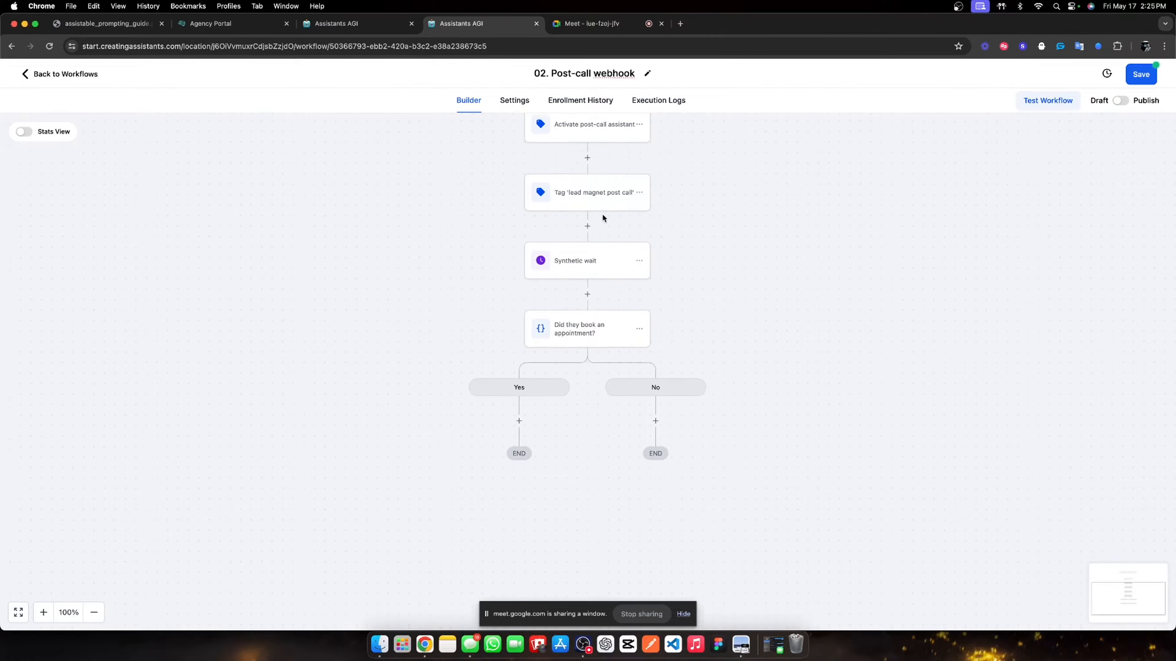
pyautogui.scroll(5, 598, 324)
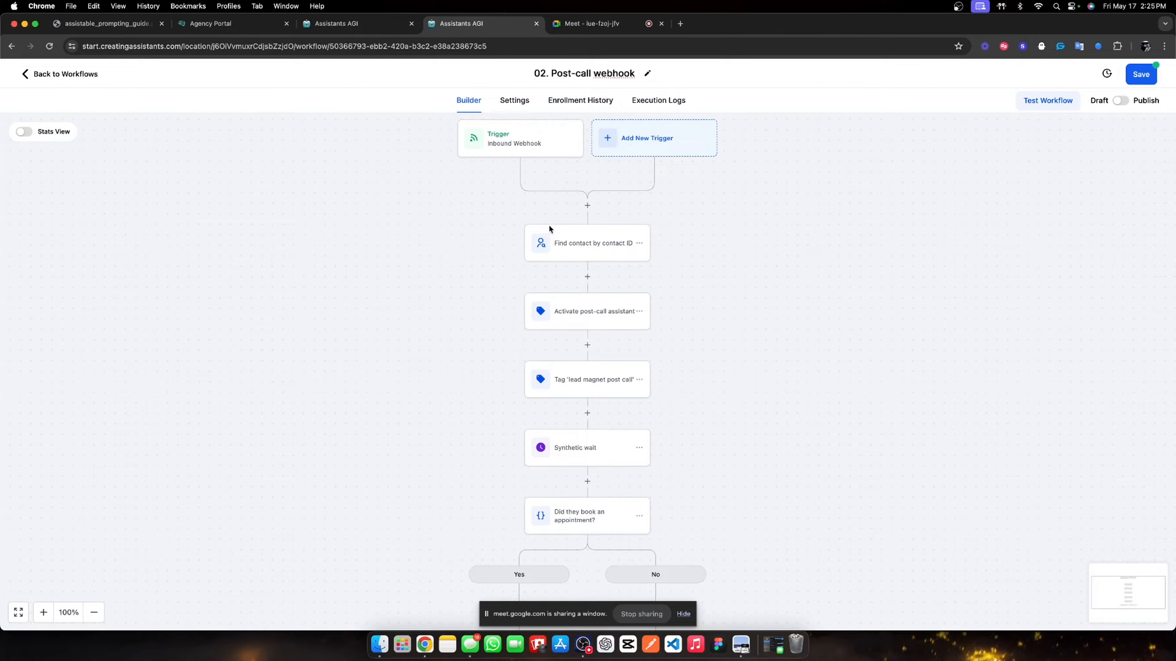
pyautogui.scroll(-3, 565, 485)
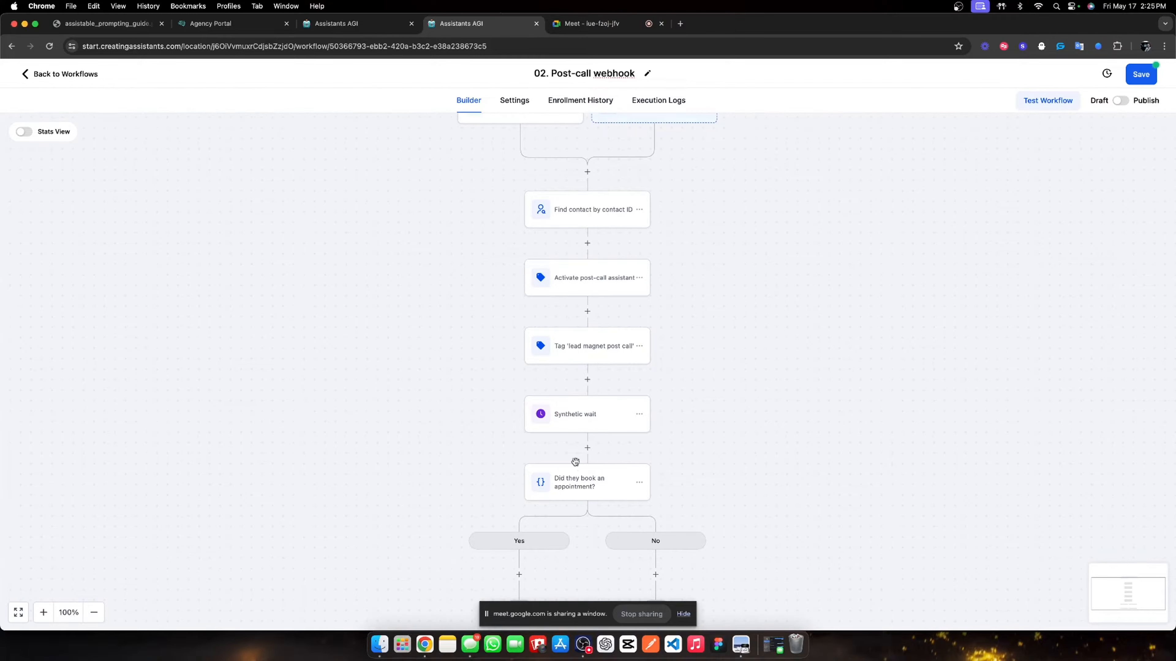
pyautogui.scroll(-1, 580, 452)
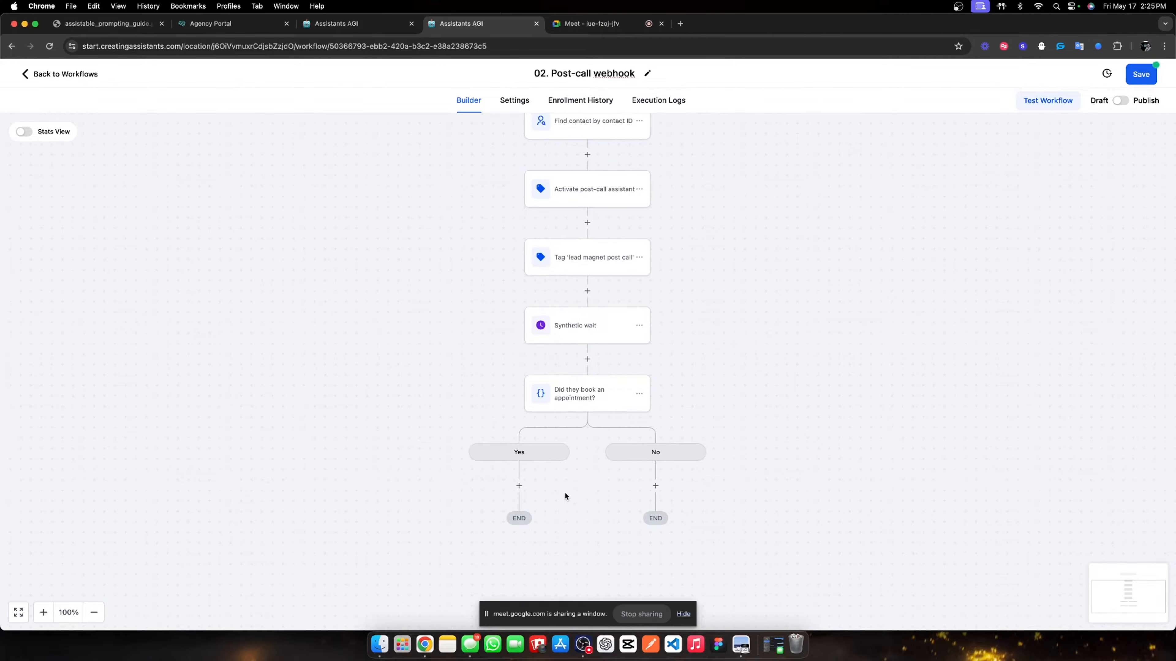
# - Add a first Send SMS step to the Yes branch with the message 'How as it?'
pyautogui.scroll(-2, 702, 510)
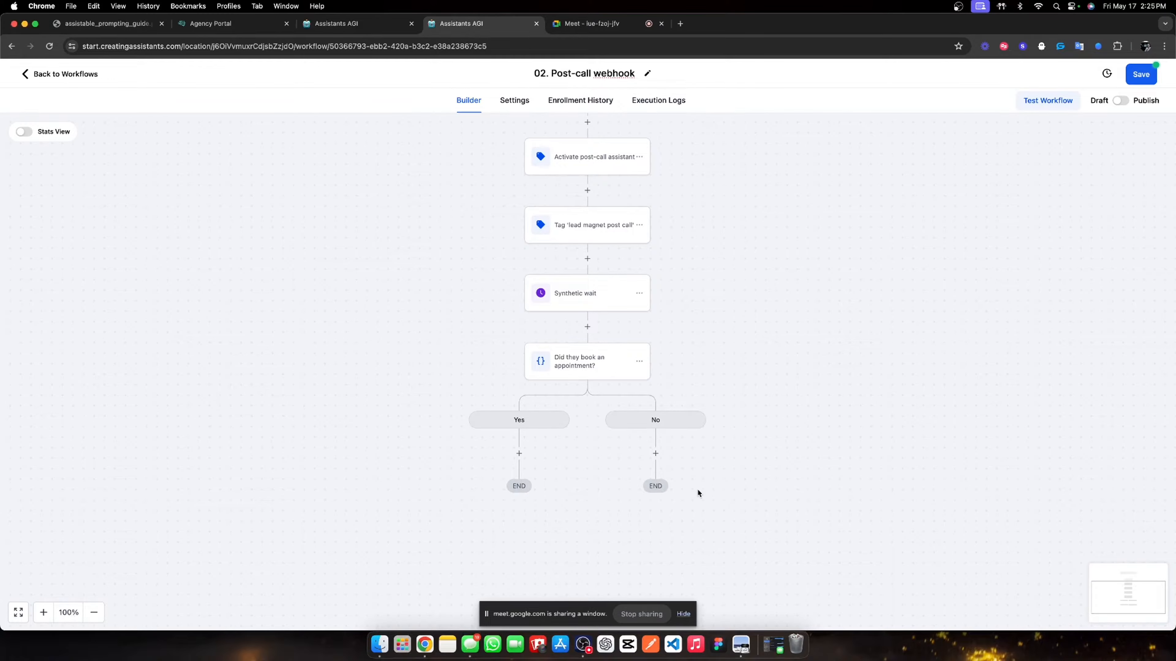
pyautogui.click(518, 428)
pyautogui.write('sms')
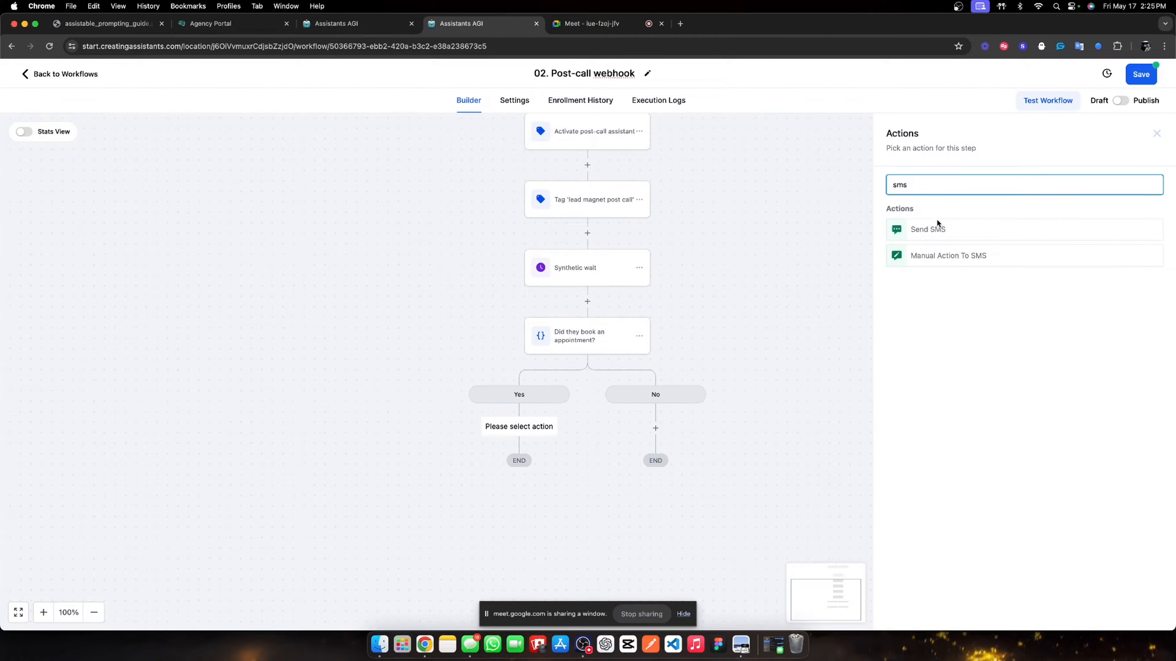
pyautogui.click(935, 227)
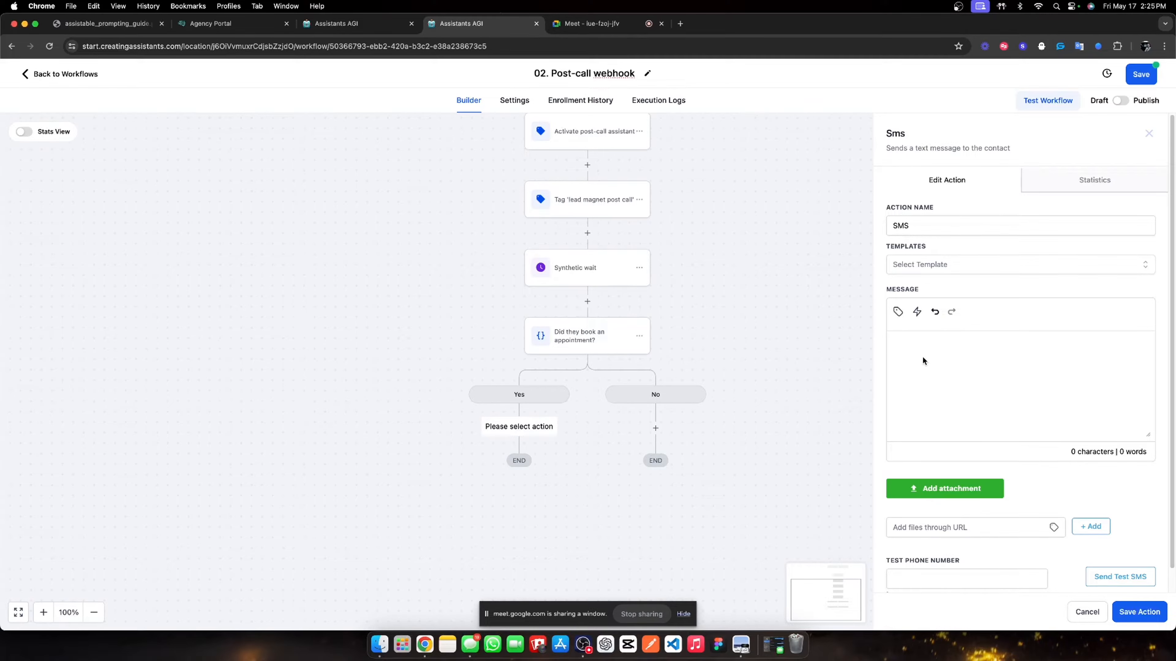
pyautogui.click(922, 360)
pyautogui.write('how as it?')
pyautogui.press('BackSpace')
pyautogui.write('H')
pyautogui.click(1143, 610)
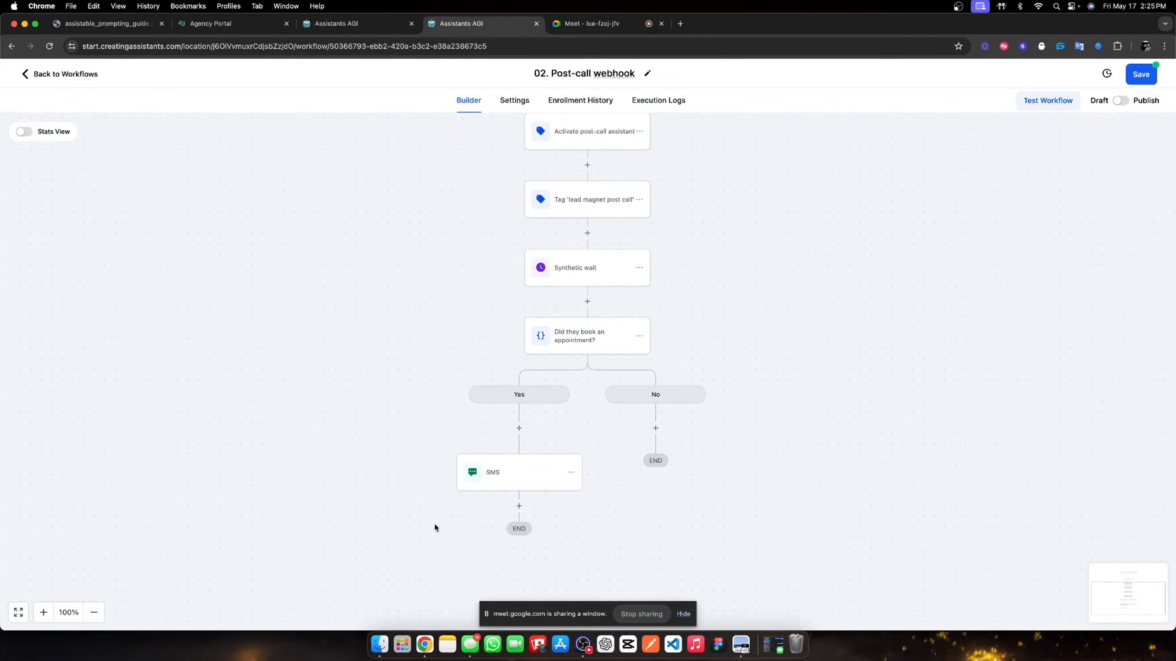
# - Add a second Send SMS step with the text 'wa' below the first
pyautogui.click(519, 507)
pyautogui.scroll(-3, 955, 515)
pyautogui.scroll(-1, 955, 515)
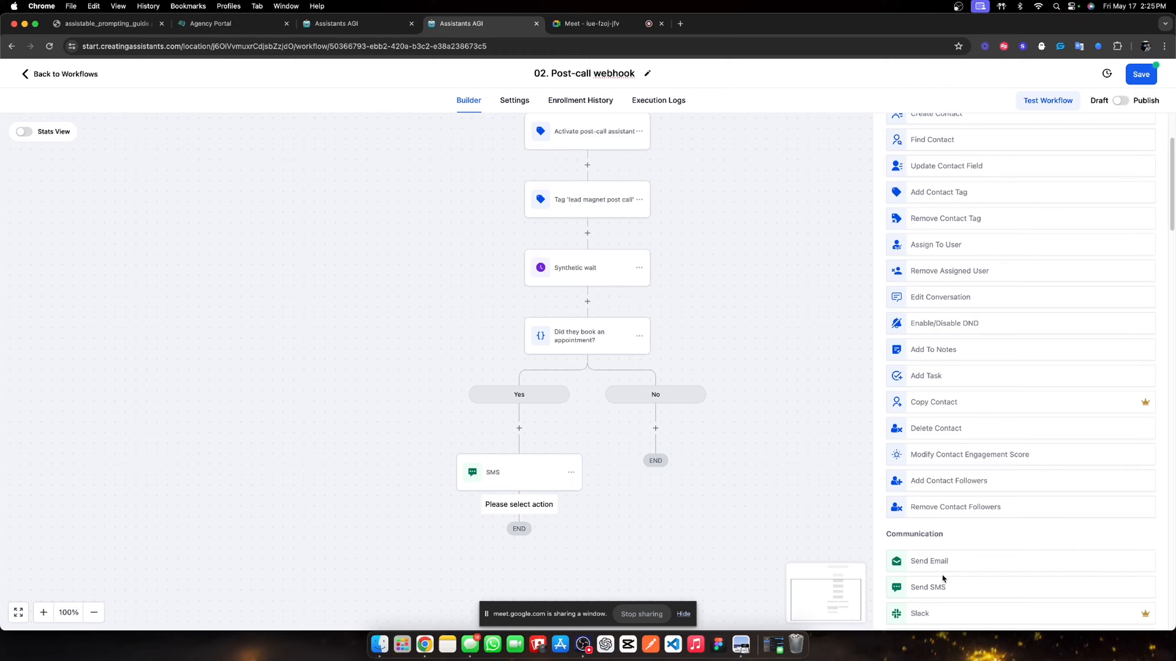
pyautogui.click(978, 577)
pyautogui.write('was*')
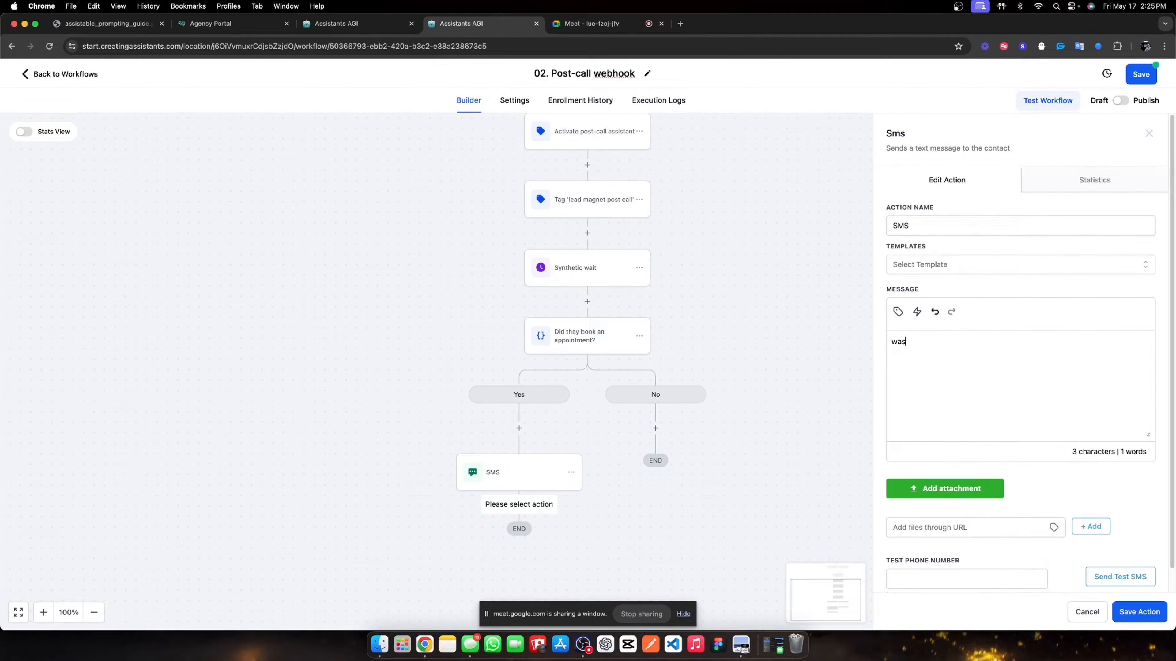
pyautogui.click(1140, 611)
# - Add a third SMS step texting 'Saw you booked an appointment, not bad huh?'
pyautogui.scroll(-3, 524, 539)
pyautogui.click(519, 463)
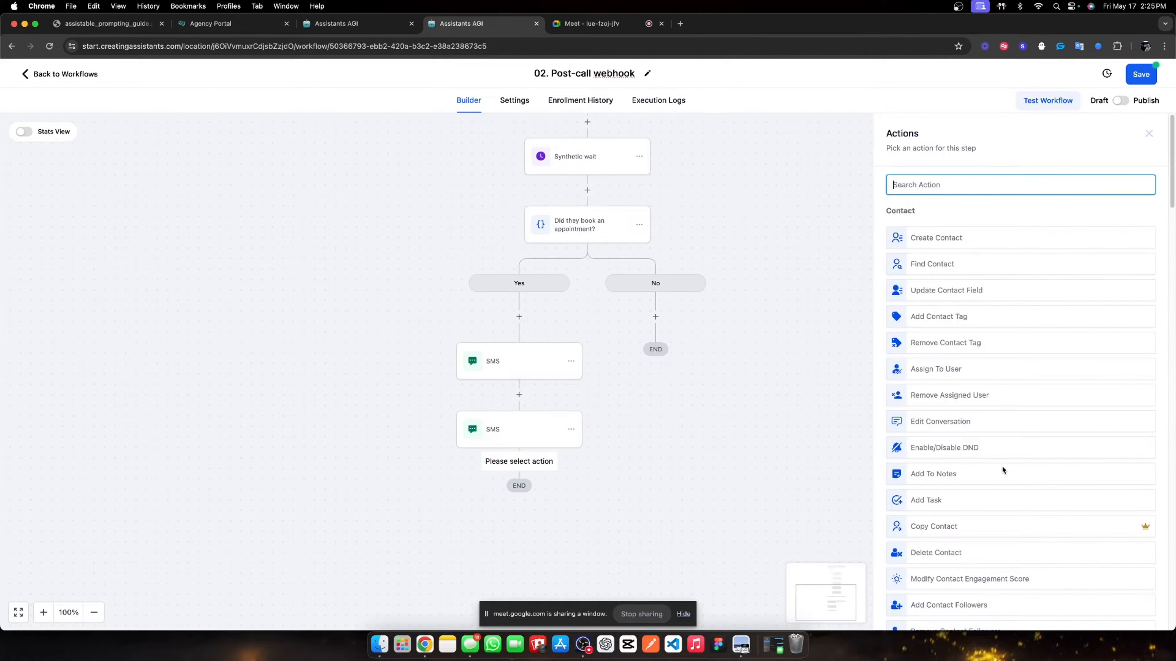
pyautogui.scroll(-5, 981, 477)
pyautogui.click(965, 493)
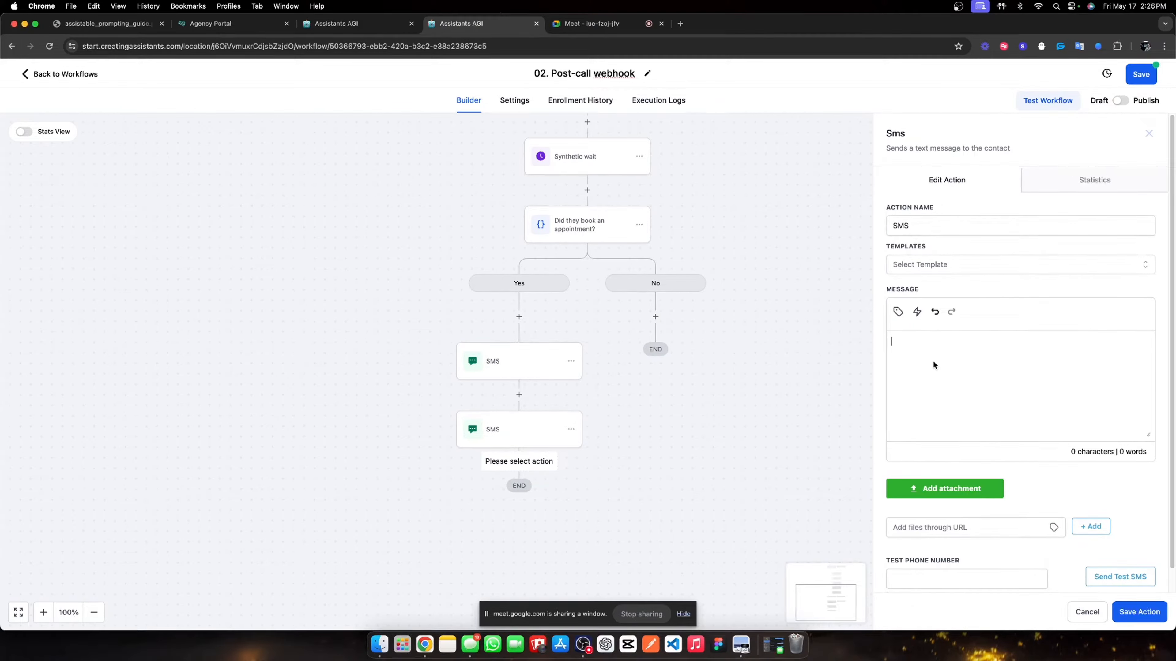
pyautogui.write('Saw you booked an appointment, not bad huh?')
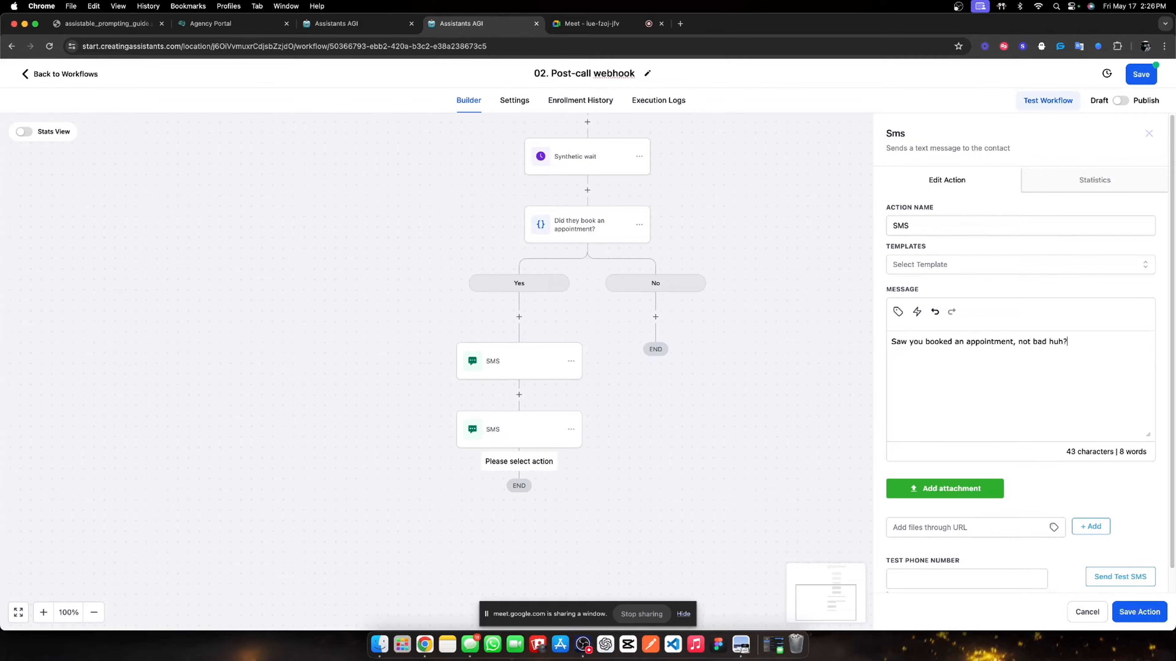
pyautogui.click(1144, 612)
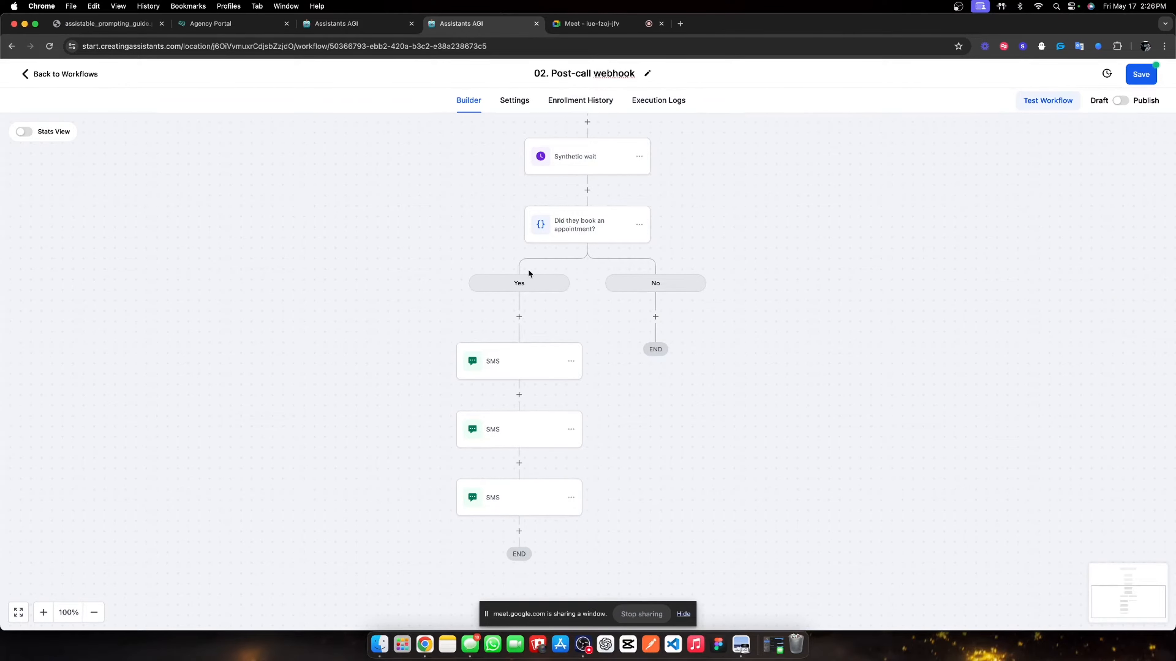
# - Review each of the three SMS messages in the Yes branch
pyautogui.click(511, 360)
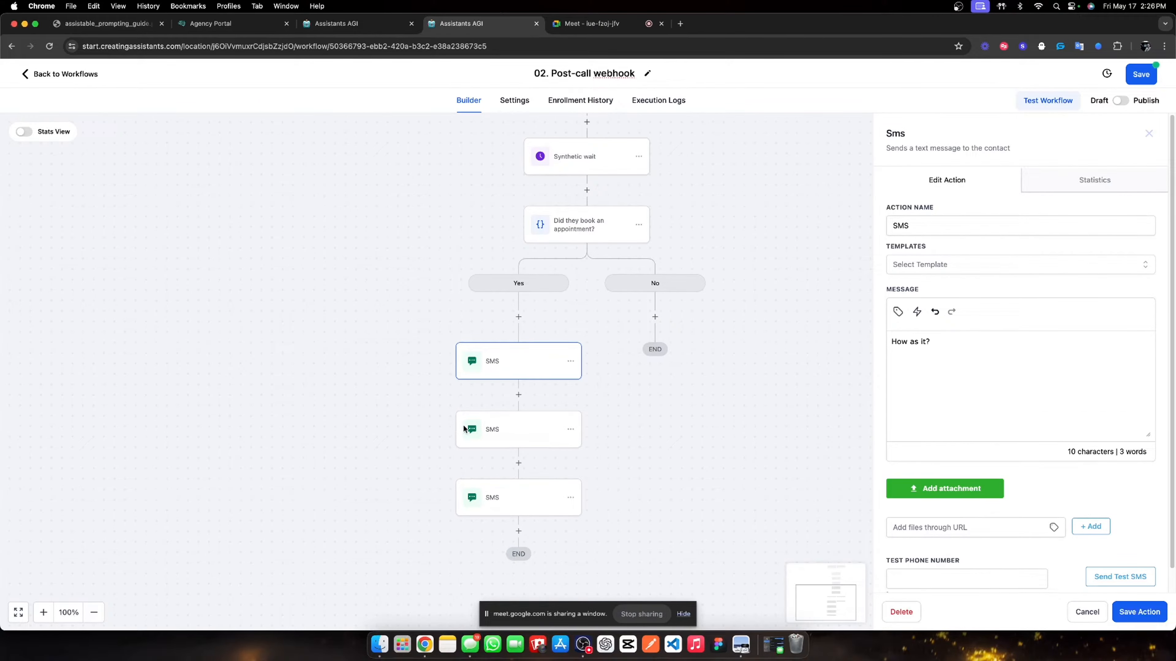
pyautogui.click(478, 431)
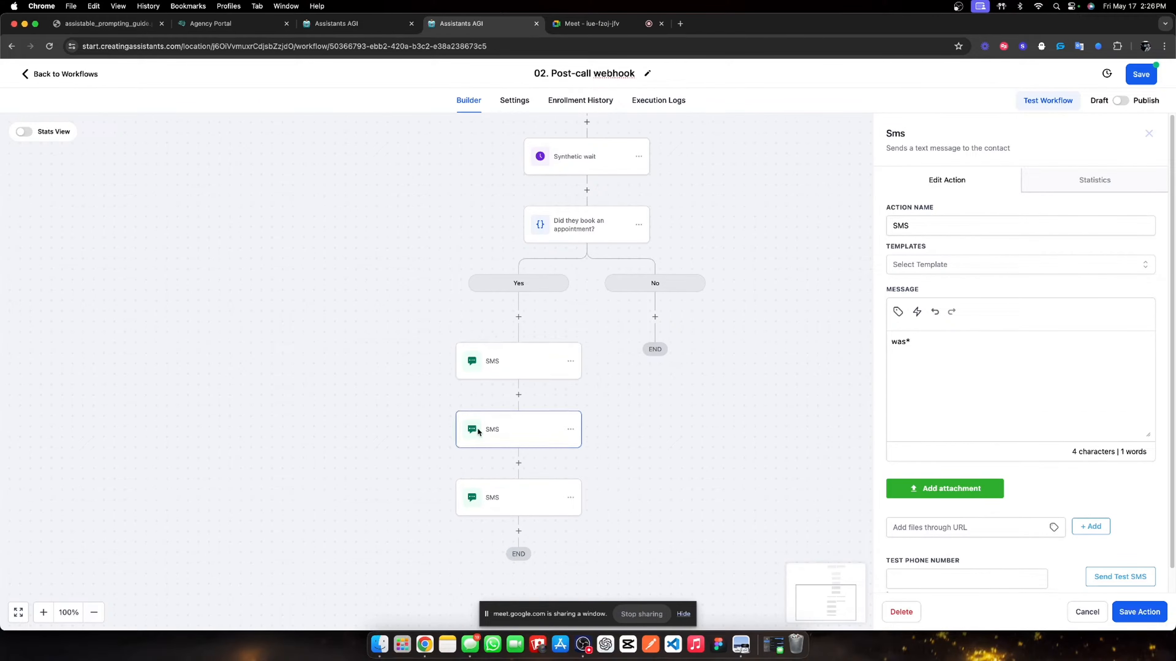
pyautogui.click(497, 498)
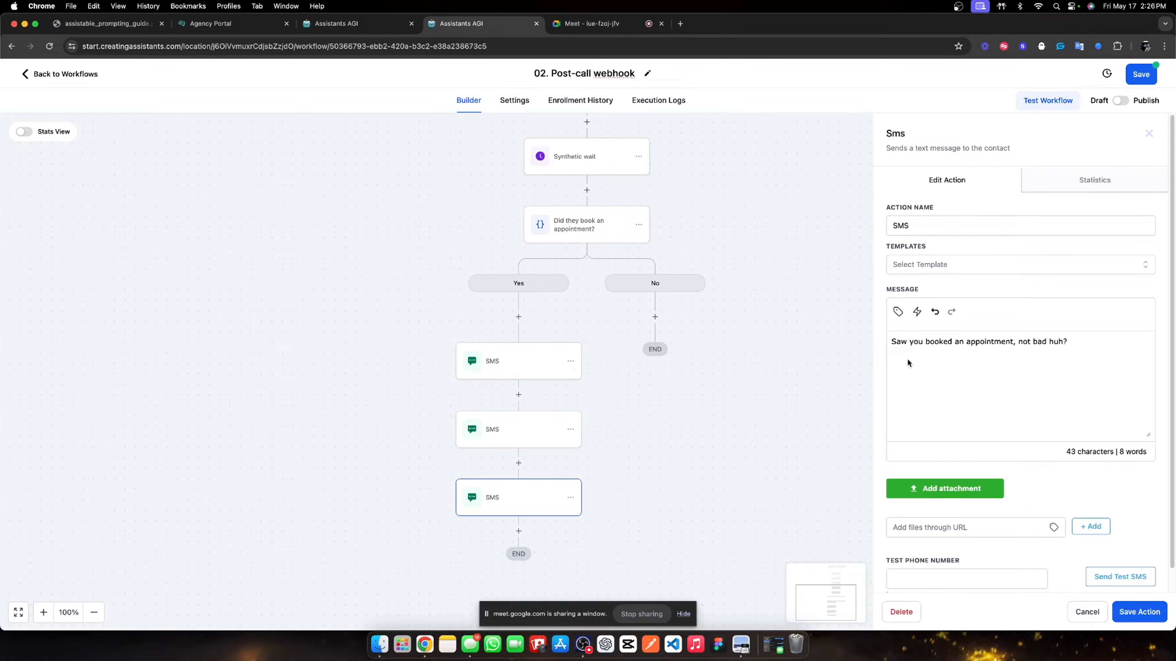
pyautogui.click(1148, 134)
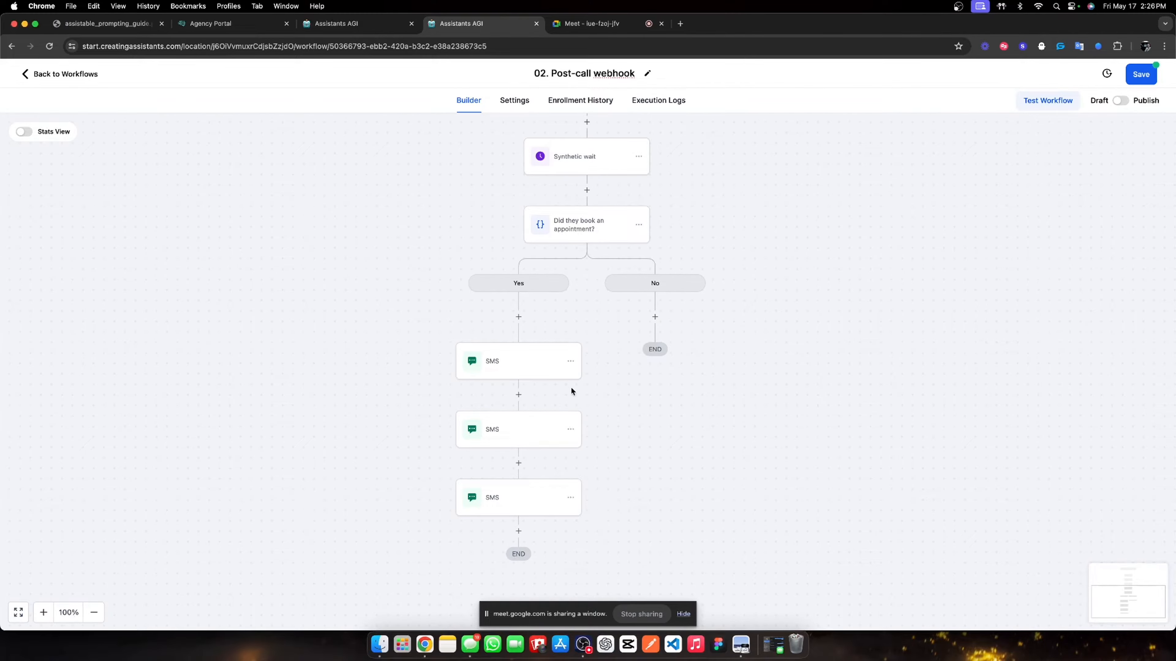
pyautogui.click(570, 361)
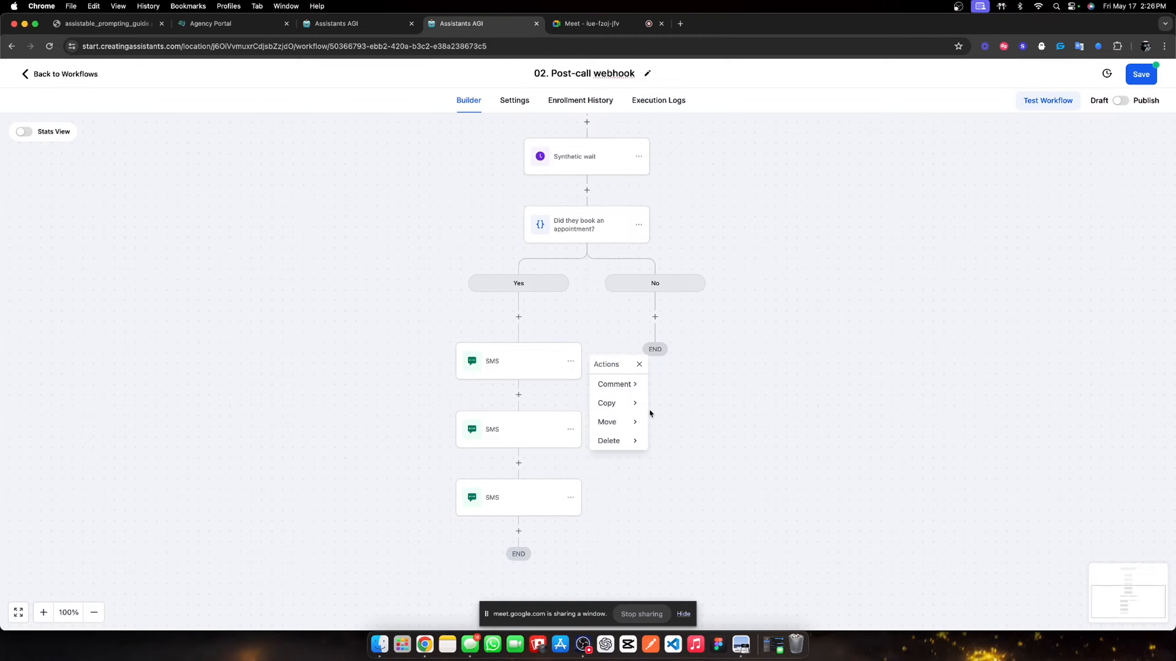
# - Copy all three SMS steps from the Yes branch into the No branch
pyautogui.click(635, 404)
pyautogui.click(691, 404)
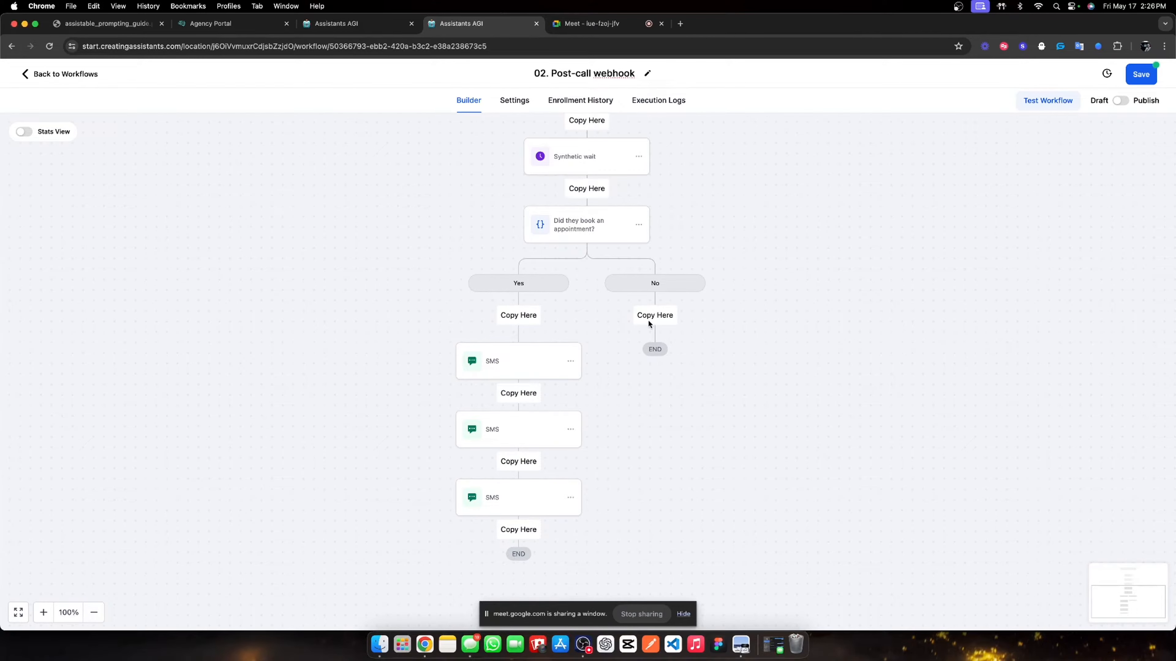
pyautogui.click(652, 319)
# - Reword the third No-branch SMS to say they didn't book an appointment
pyautogui.click(654, 500)
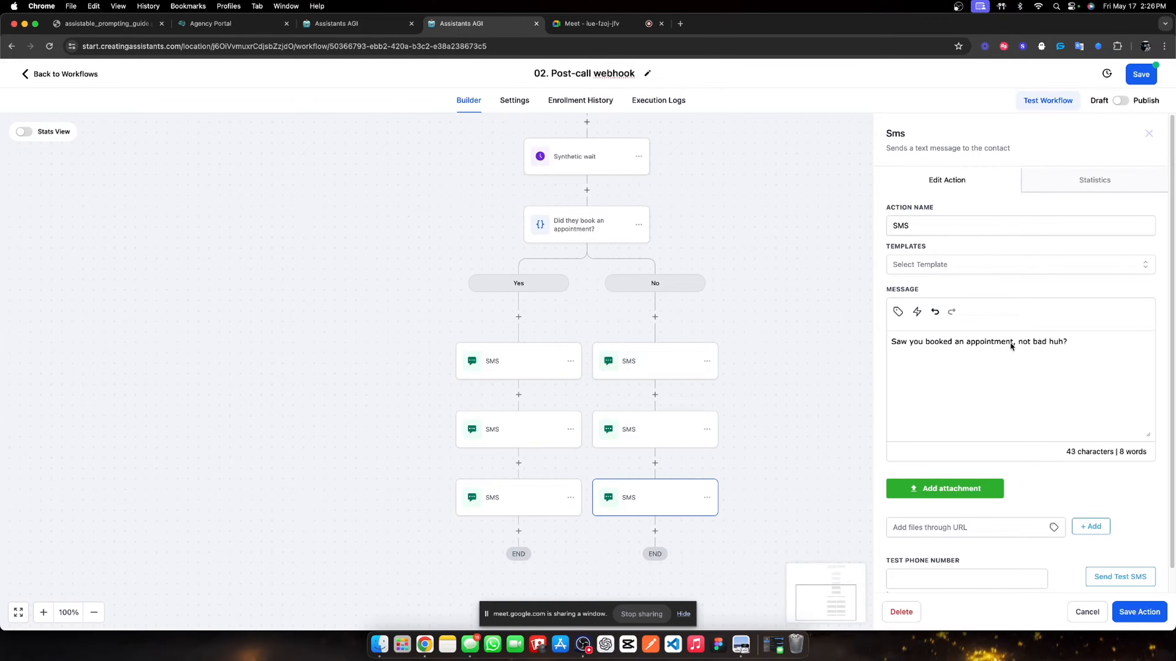
pyautogui.moveTo(1013, 342); pyautogui.dragTo(897, 352)
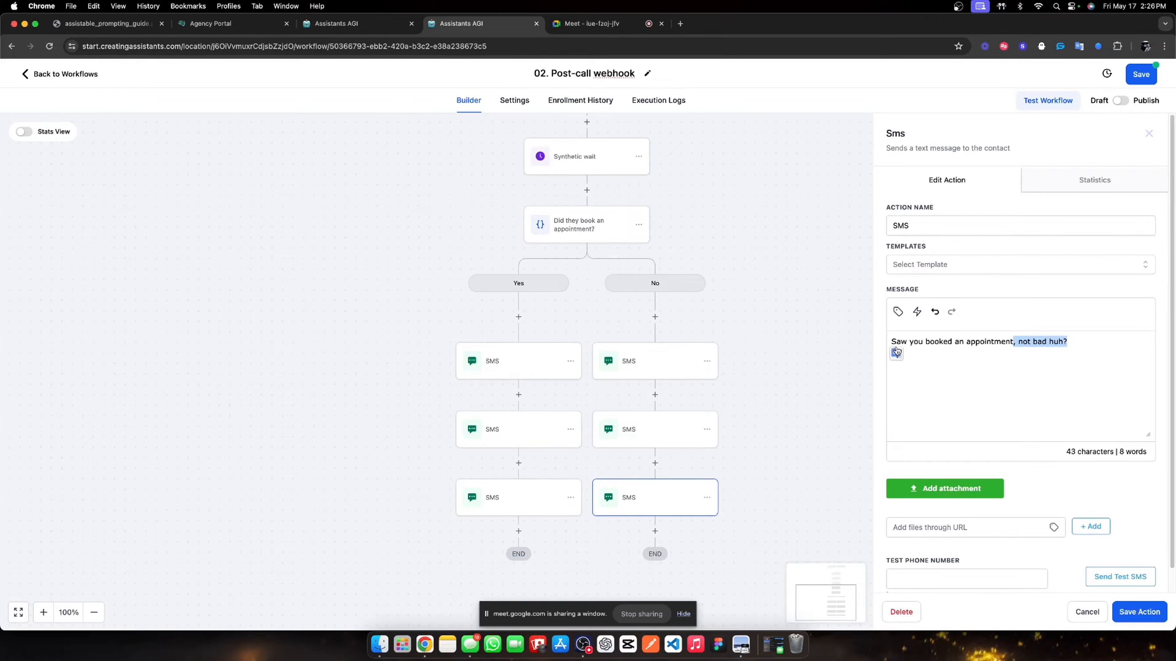
pyautogui.press('BackSpace')
pyautogui.press('BackSpace')
pyautogui.press('BackSpace')
pyautogui.press('BackSpace')
pyautogui.press('BackSpace')
pyautogui.press('BackSpace')
pyautogui.press('BackSpace')
pyautogui.press('BackSpace')
pyautogui.press('BackSpace')
pyautogui.press('BackSpace')
pyautogui.press('BackSpace')
pyautogui.press('BackSpace')
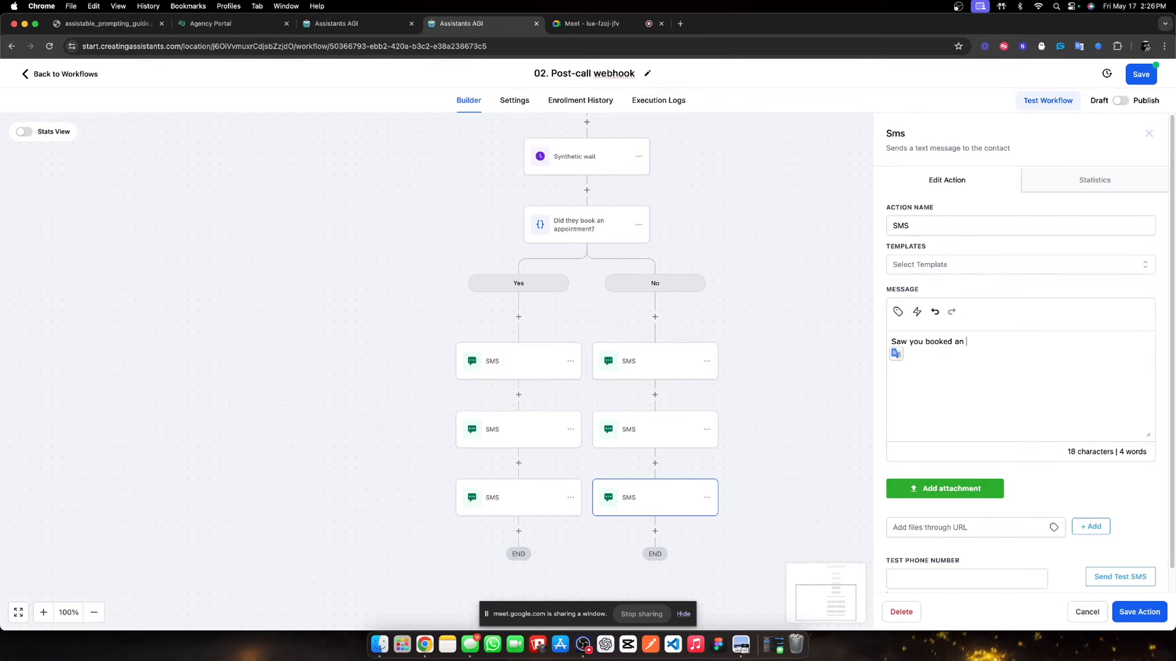
pyautogui.press('BackSpace')
pyautogui.press('BackSpace')
pyautogui.press('BackSpace')
pyautogui.press('BackSpace')
pyautogui.press('BackSpace')
pyautogui.press('BackSpace')
pyautogui.write('did')
pyautogui.press('BackSpace')
pyautogui.write('nt book an appointment, not ba')
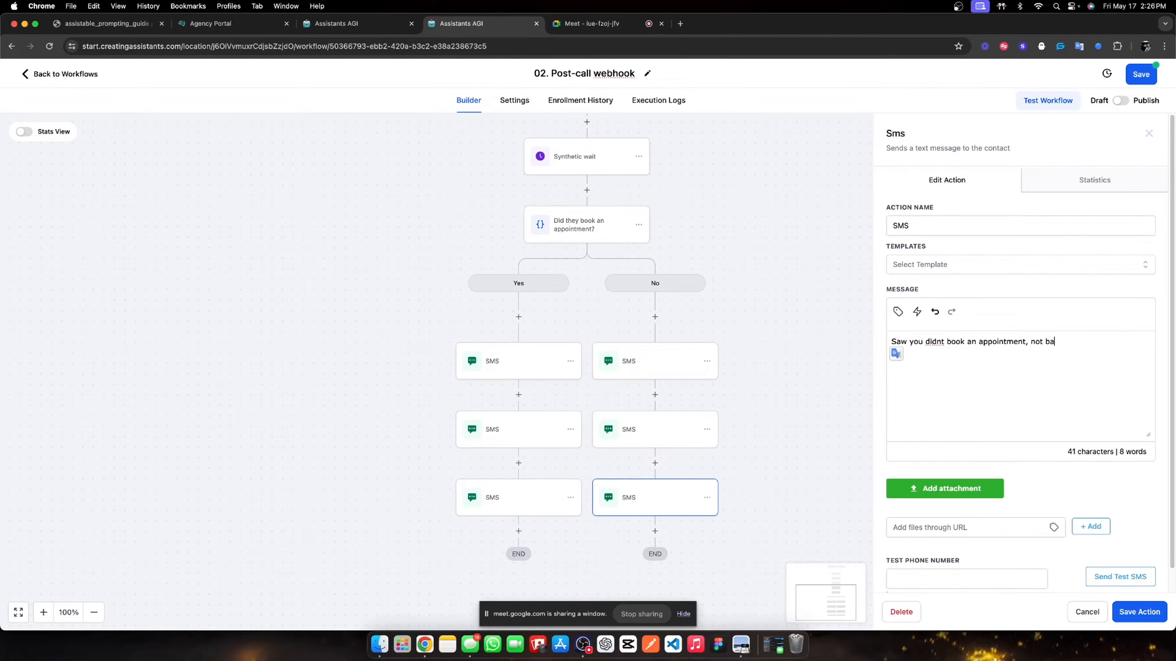
pyautogui.write('d thought huh?')
# - Save the edited No-branch SMS and save the workflow
pyautogui.click(1138, 612)
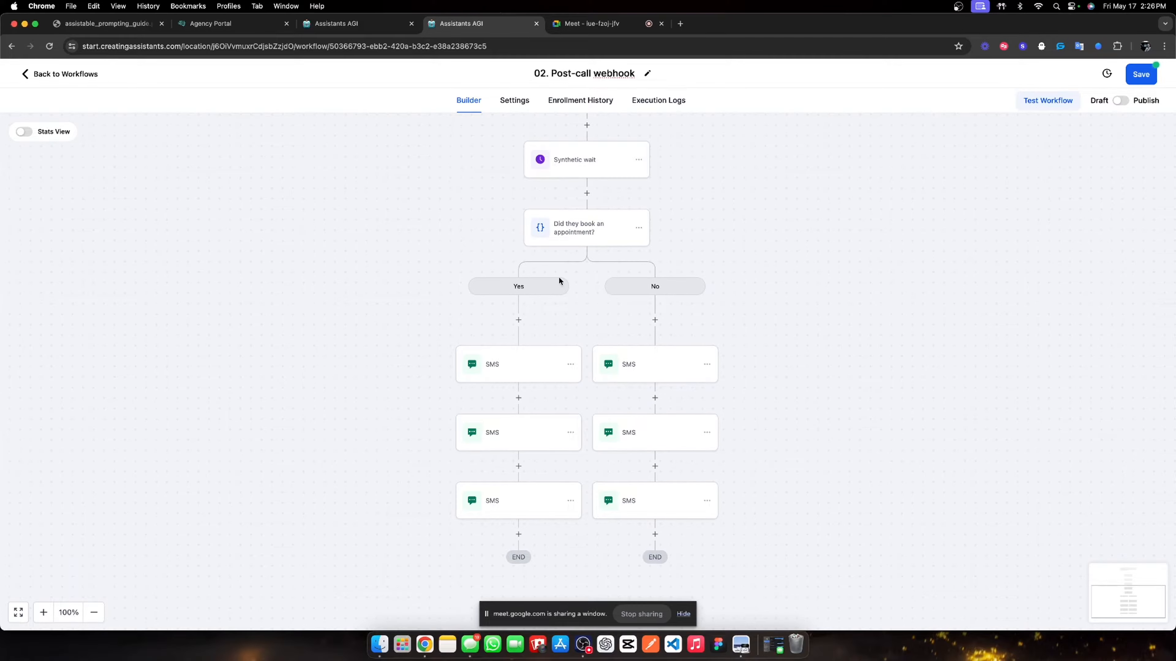
pyautogui.scroll(4, 551, 285)
pyautogui.click(1141, 75)
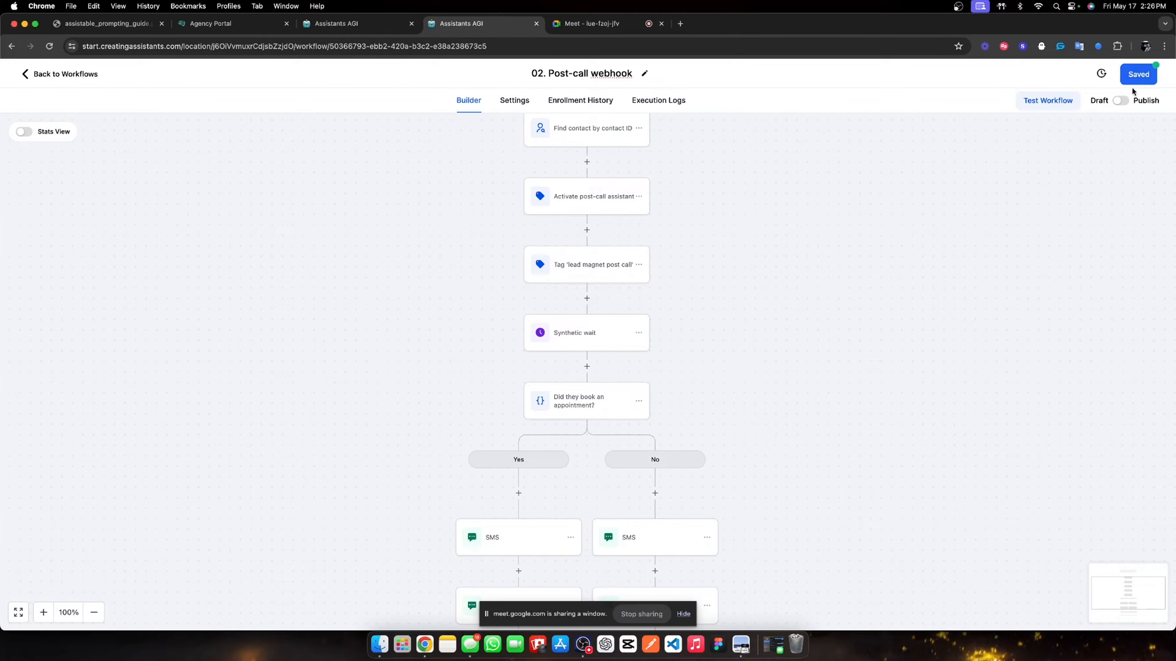
# - Move the Tag 'lead magnet post call' step to the top of the Yes branch
pyautogui.click(518, 493)
pyautogui.scroll(1, 632, 271)
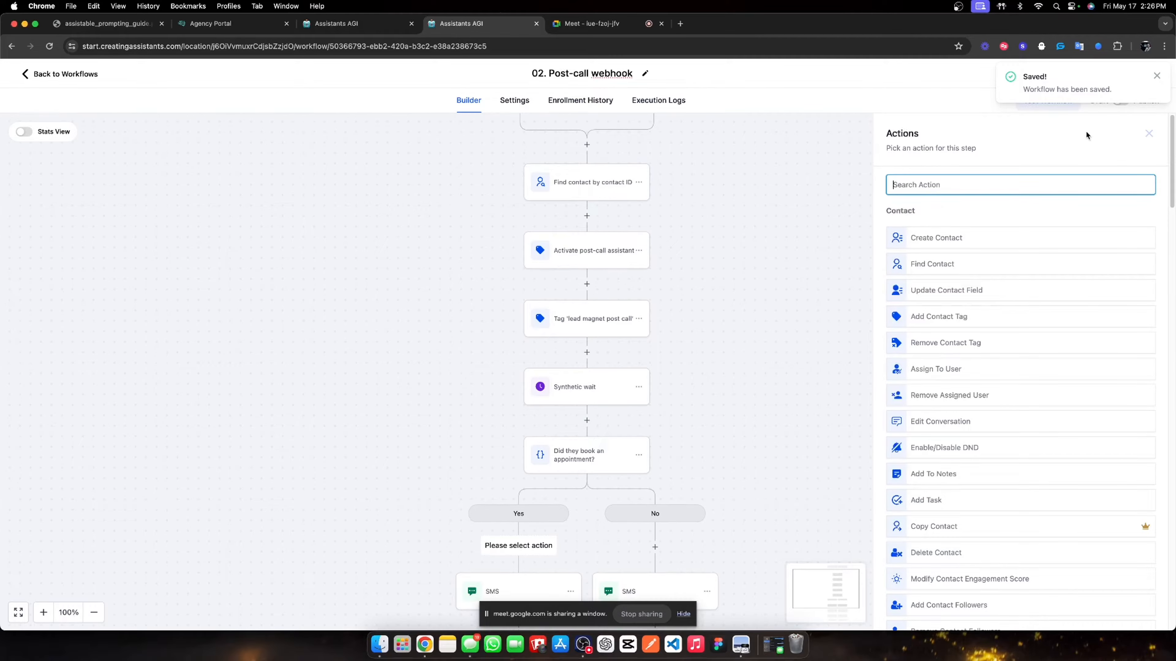
pyautogui.click(1148, 133)
pyautogui.click(638, 320)
pyautogui.moveTo(695, 378)
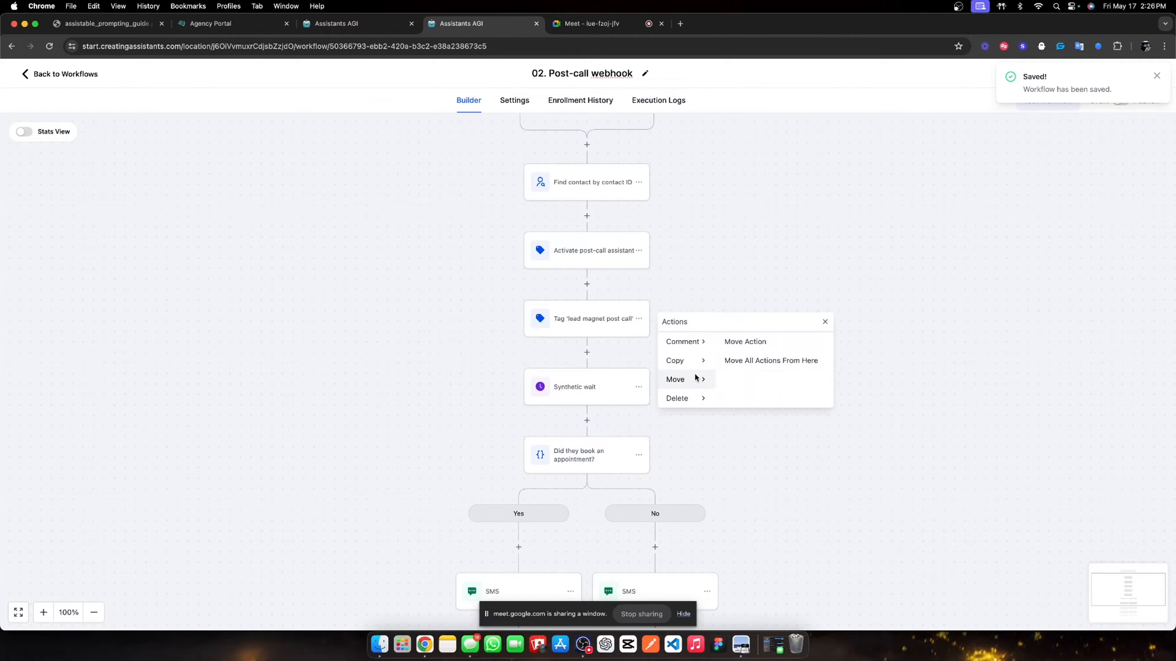
pyautogui.click(769, 345)
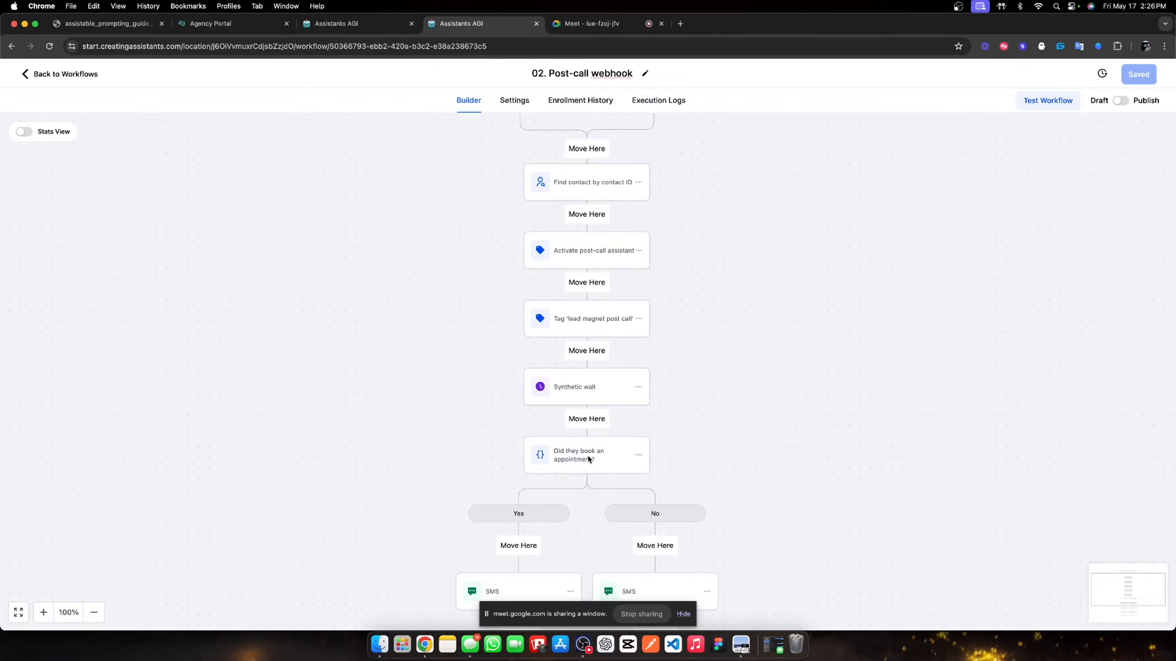
pyautogui.click(518, 545)
pyautogui.click(571, 503)
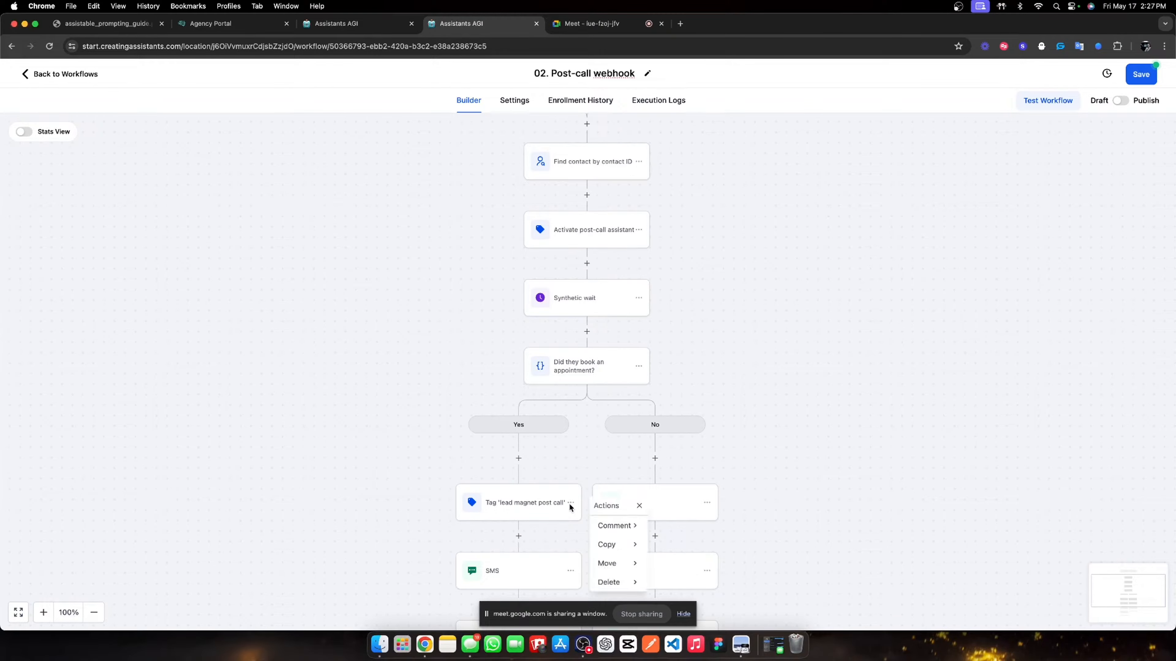
# - Paste a copy of the lead magnet tag step at the top of the No branch
pyautogui.moveTo(616, 545)
pyautogui.click(681, 523)
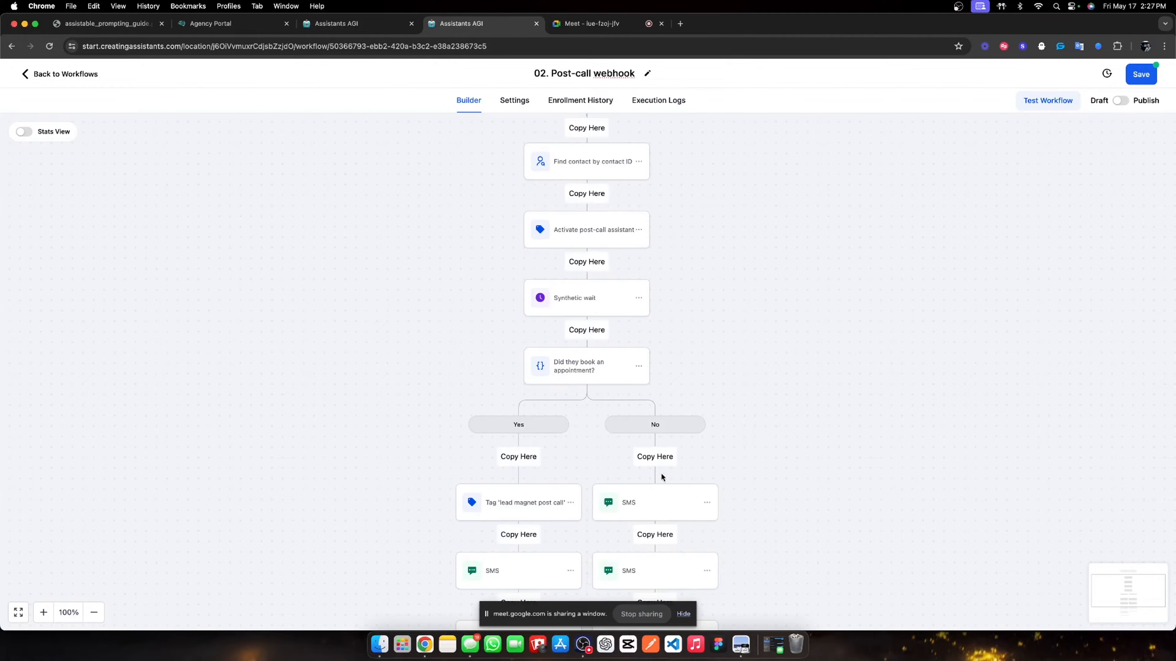
pyautogui.click(655, 456)
pyautogui.click(586, 332)
# - Add an If / Else condition named 'Is this the first call?' with branches Yes and No
pyautogui.write('if')
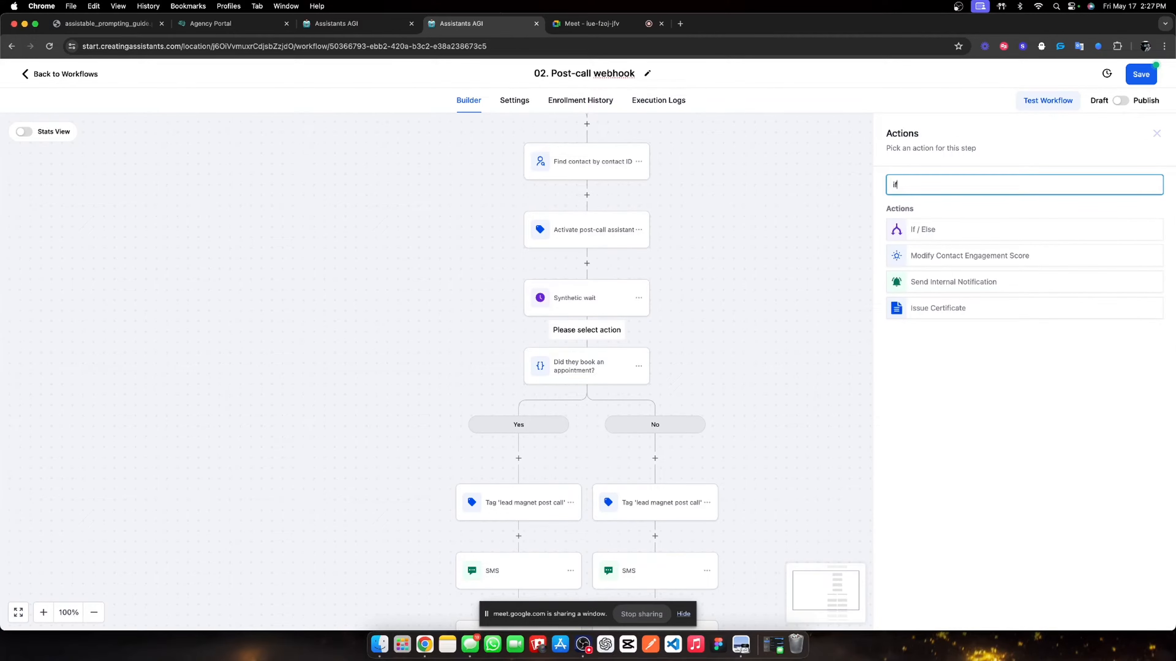
pyautogui.click(910, 237)
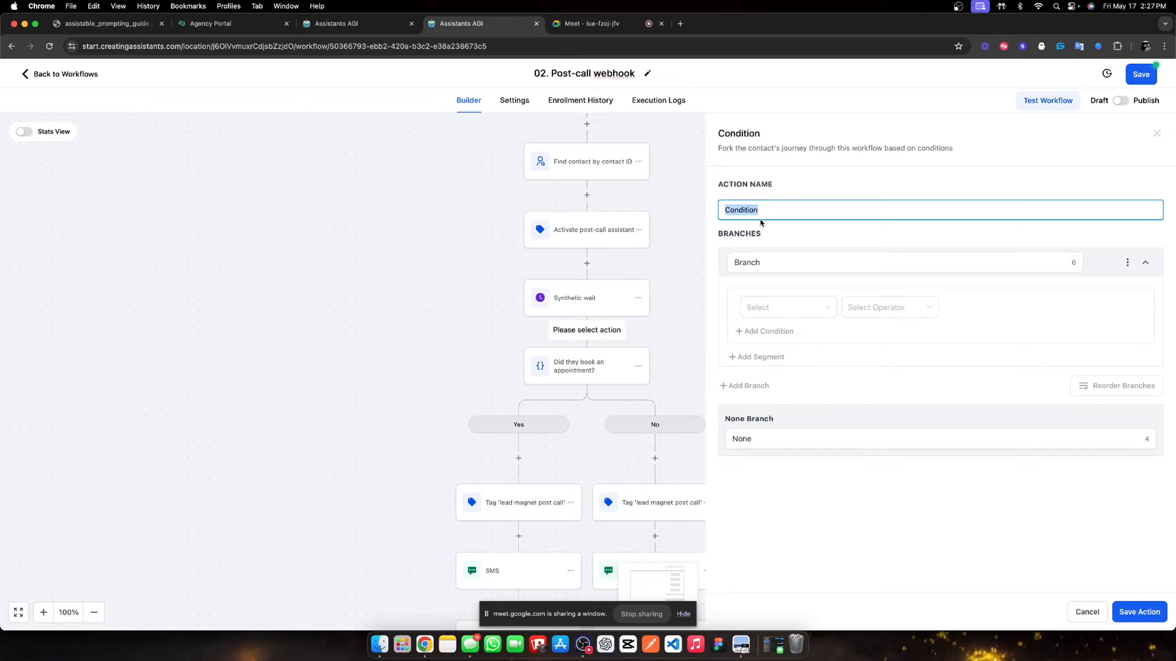
pyautogui.write('Is this the first call?')
pyautogui.click(782, 271)
pyautogui.write('Yes')
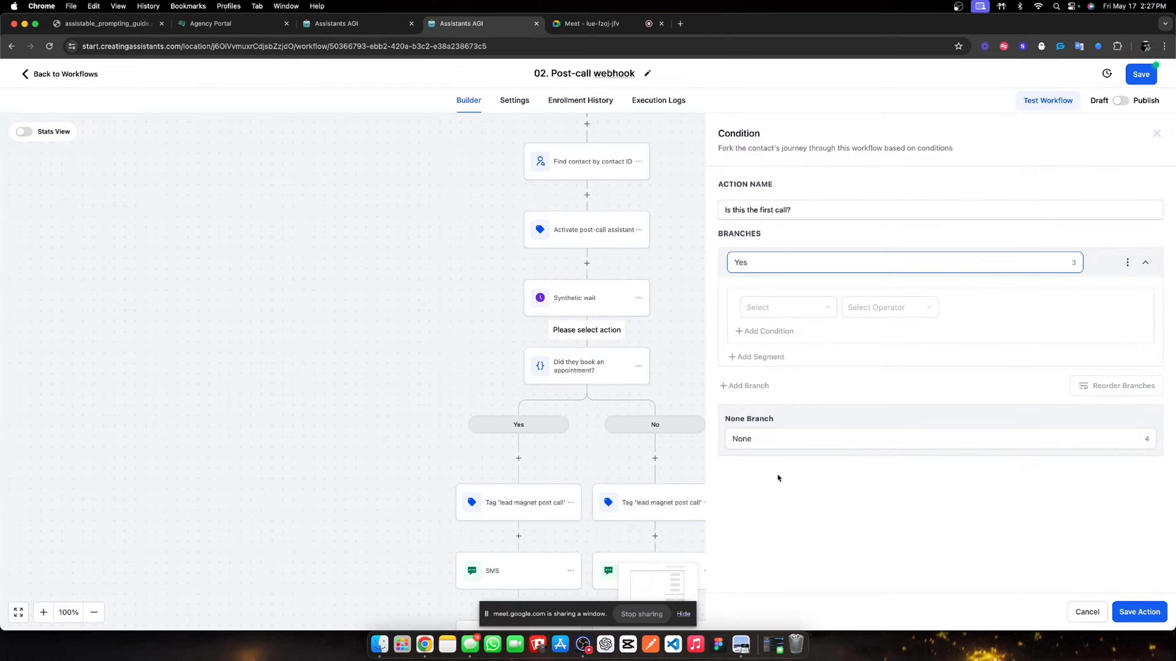
pyautogui.click(779, 447)
pyautogui.write('N')
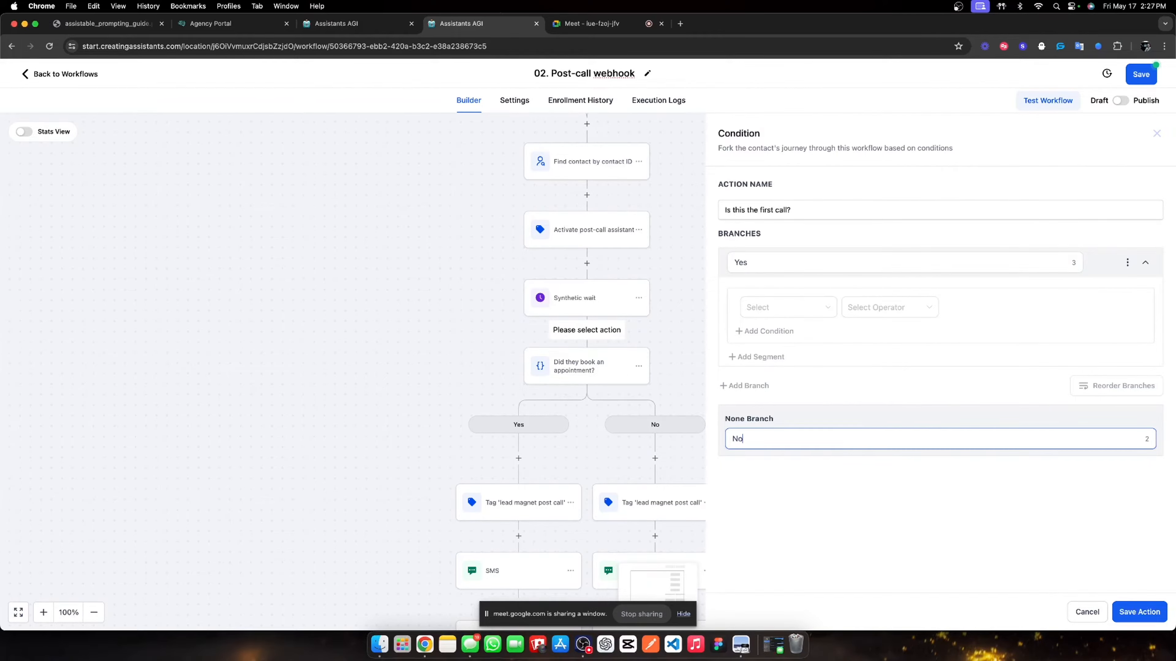
pyautogui.press('BackSpace')
pyautogui.write('Yes')
pyautogui.click(791, 262)
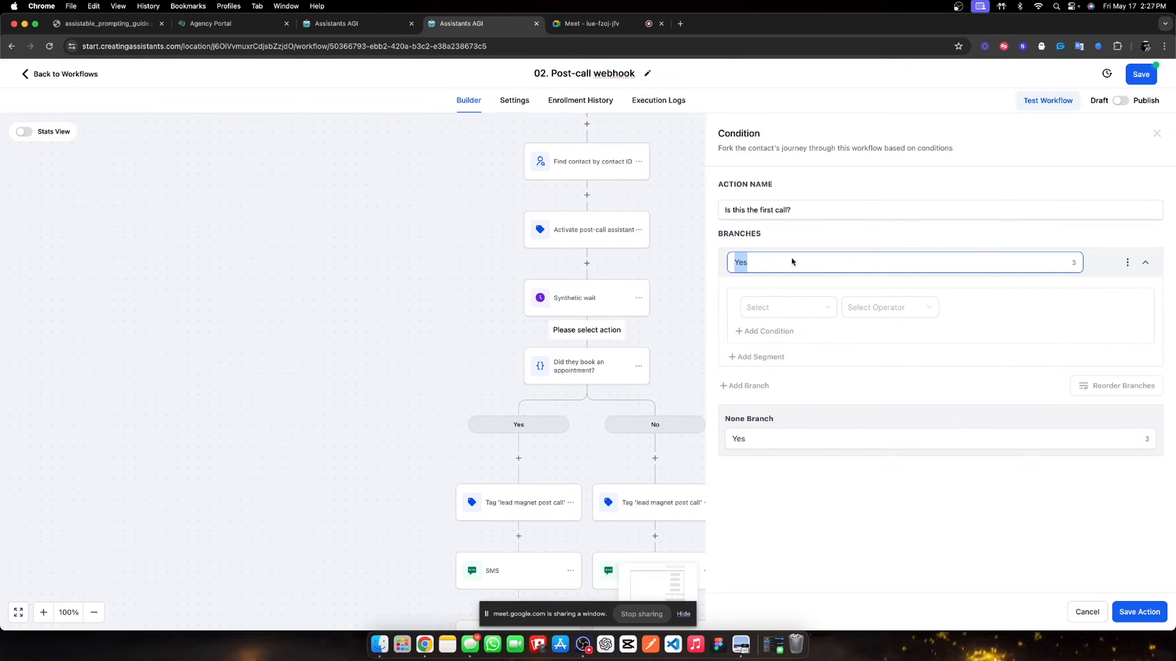
pyautogui.click(775, 446)
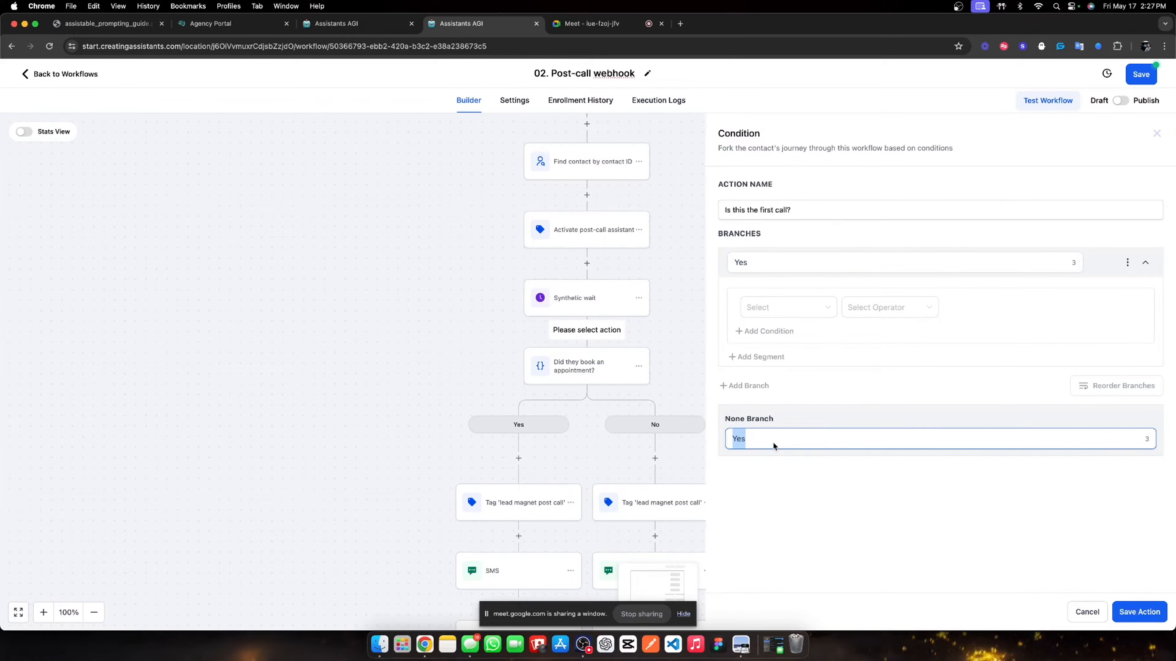
pyautogui.write('No')
# - Make the Yes branch require Tags does not include 'lead magnet post call', and save the condition
pyautogui.click(811, 307)
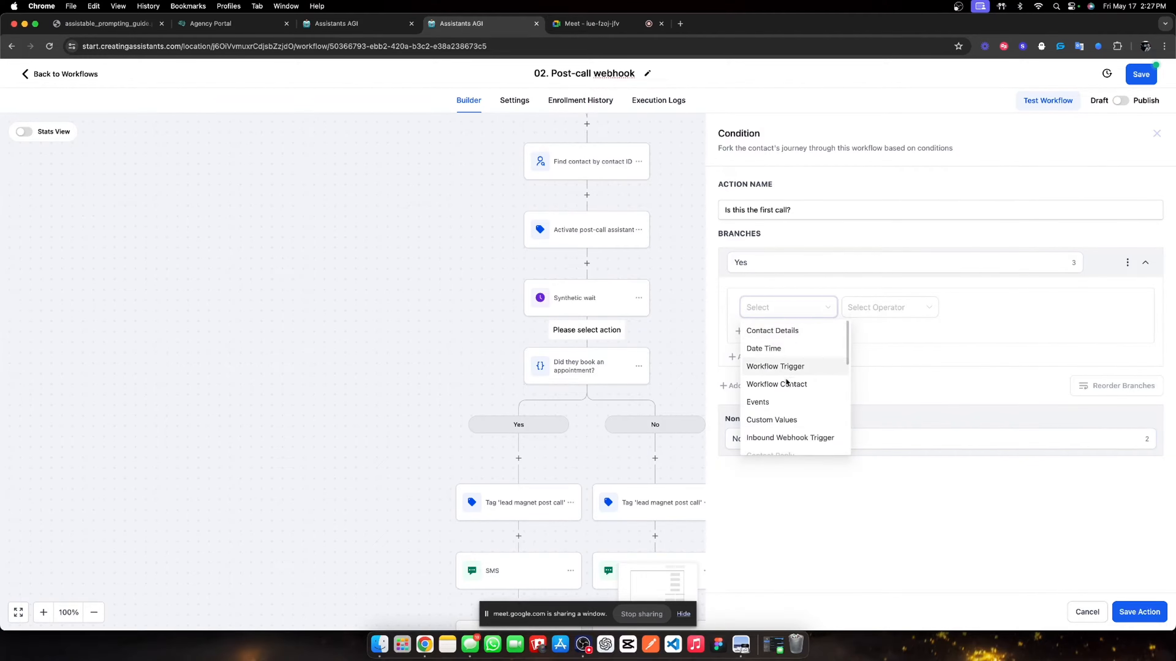
pyautogui.click(792, 330)
pyautogui.scroll(-6, 815, 437)
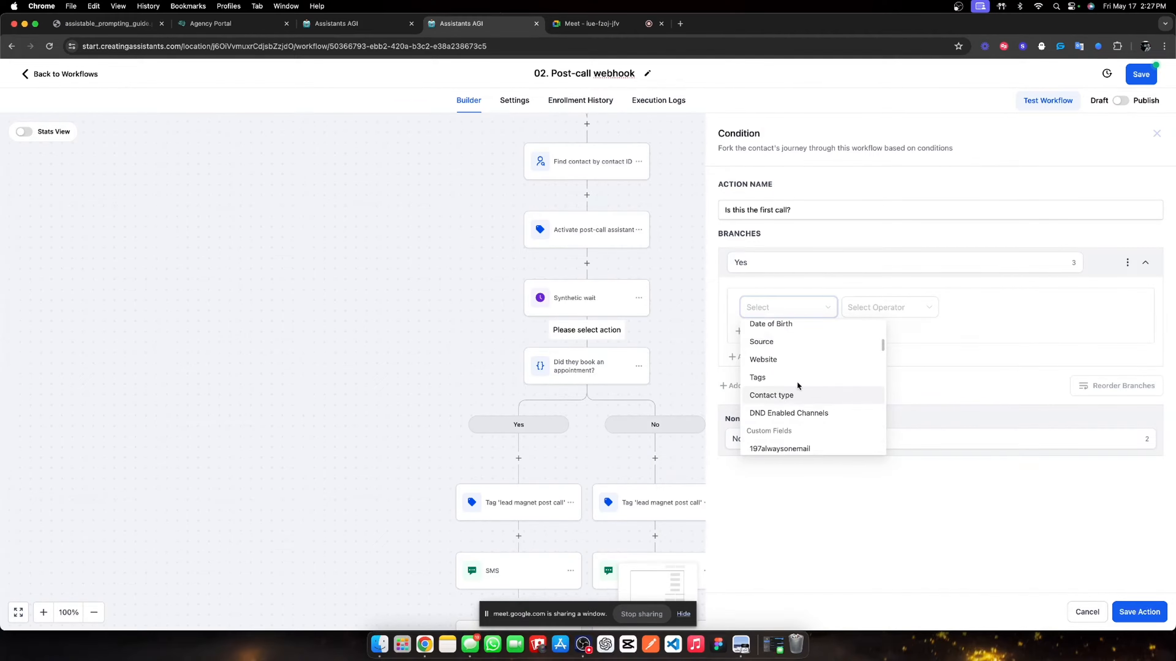
pyautogui.click(795, 378)
pyautogui.click(887, 309)
pyautogui.click(882, 344)
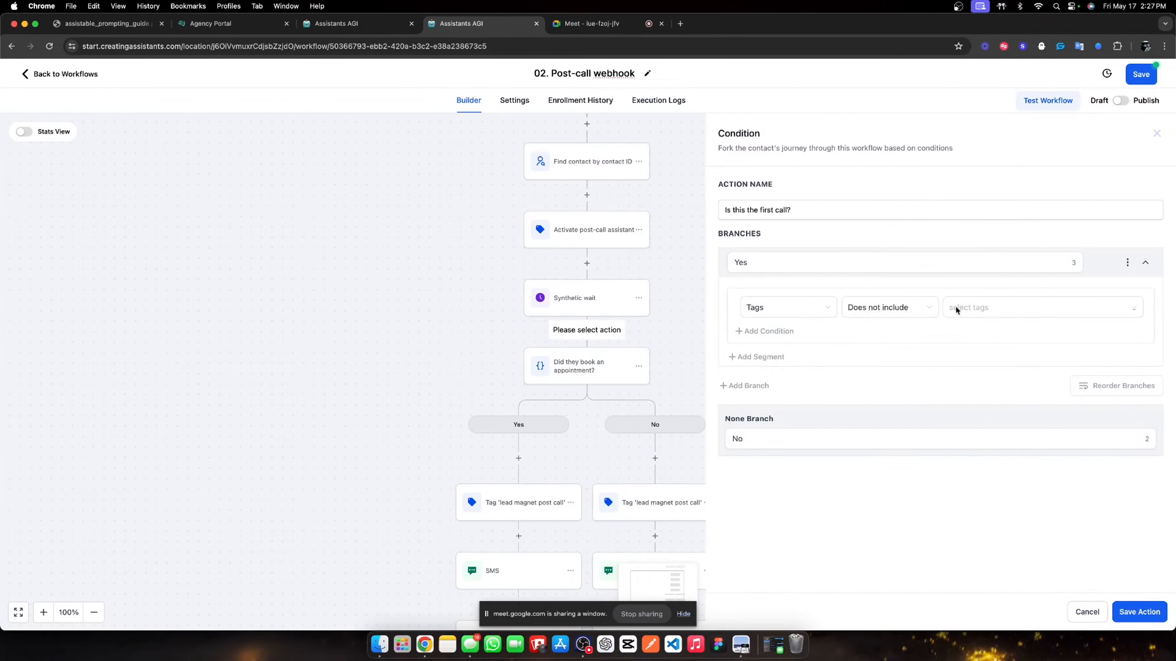
pyautogui.click(956, 309)
pyautogui.write('lea')
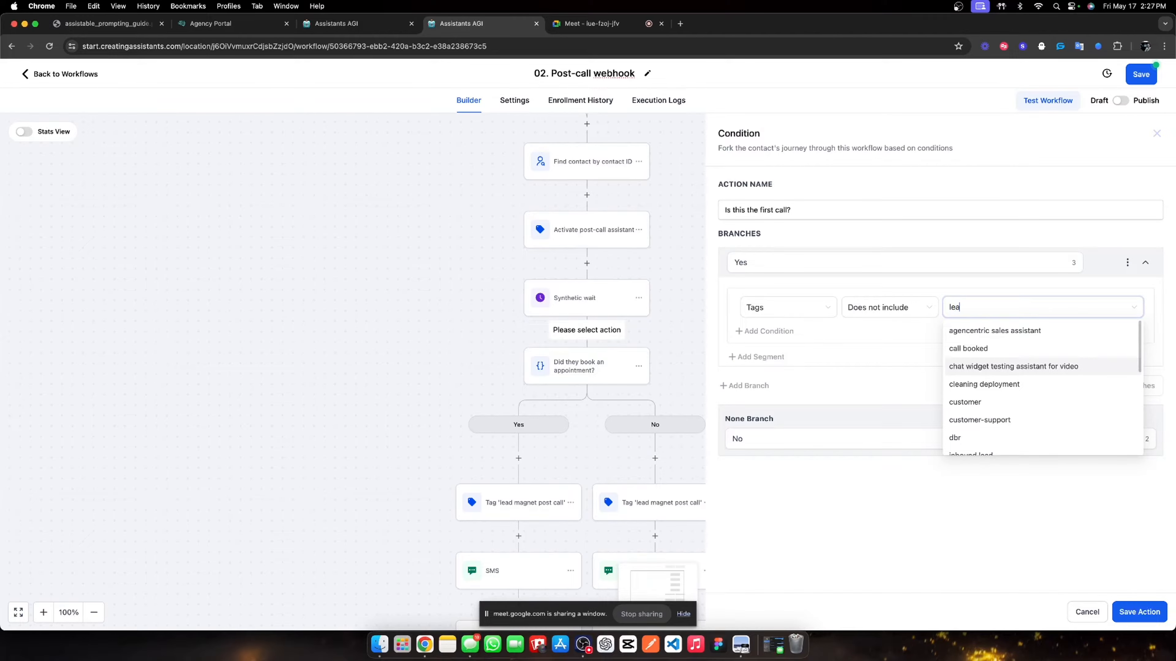
pyautogui.write('d magn')
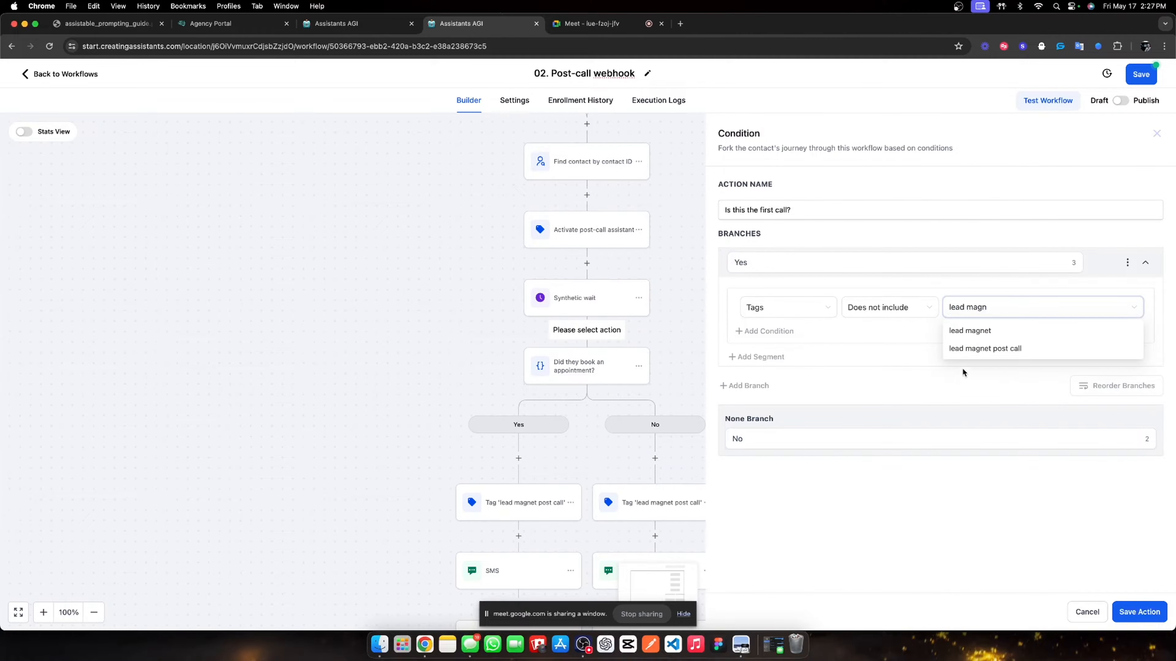
pyautogui.click(973, 351)
pyautogui.click(1139, 611)
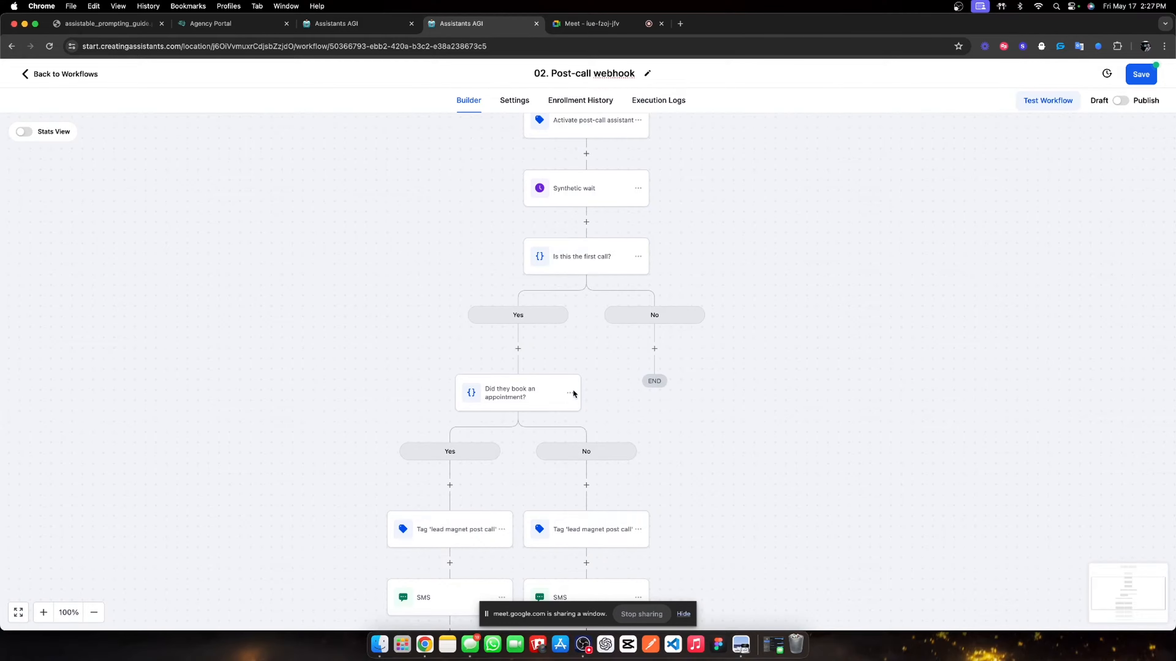
# - Move the appointment check and everything after it under the Yes branch
pyautogui.click(570, 393)
pyautogui.click(634, 453)
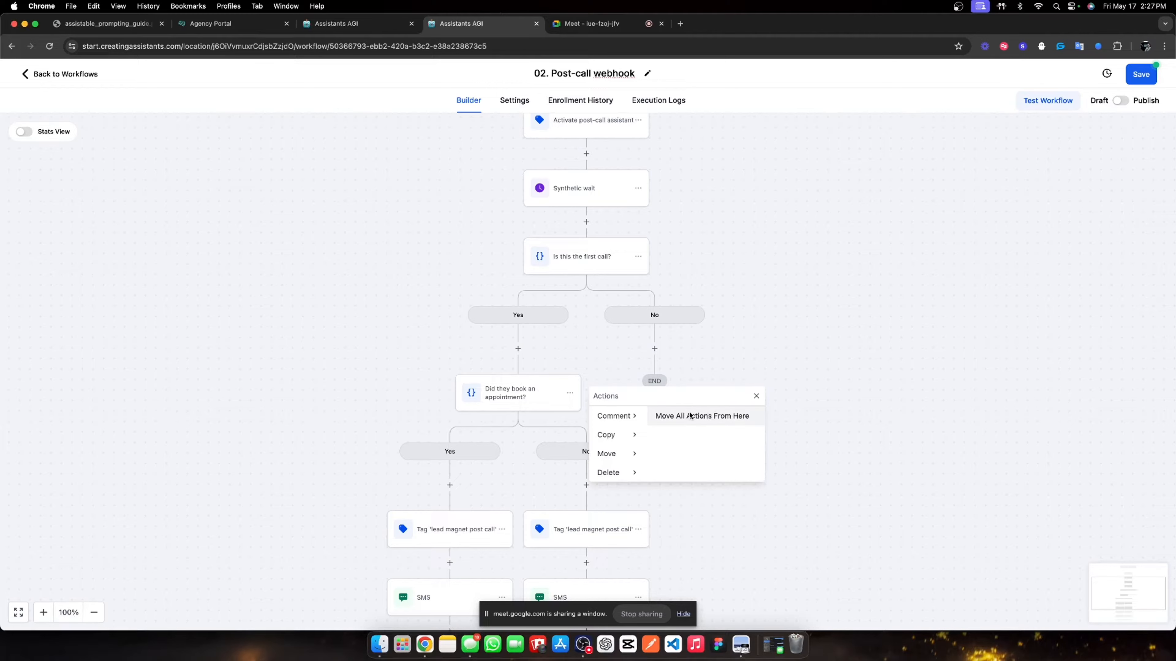
pyautogui.click(686, 411)
pyautogui.click(663, 351)
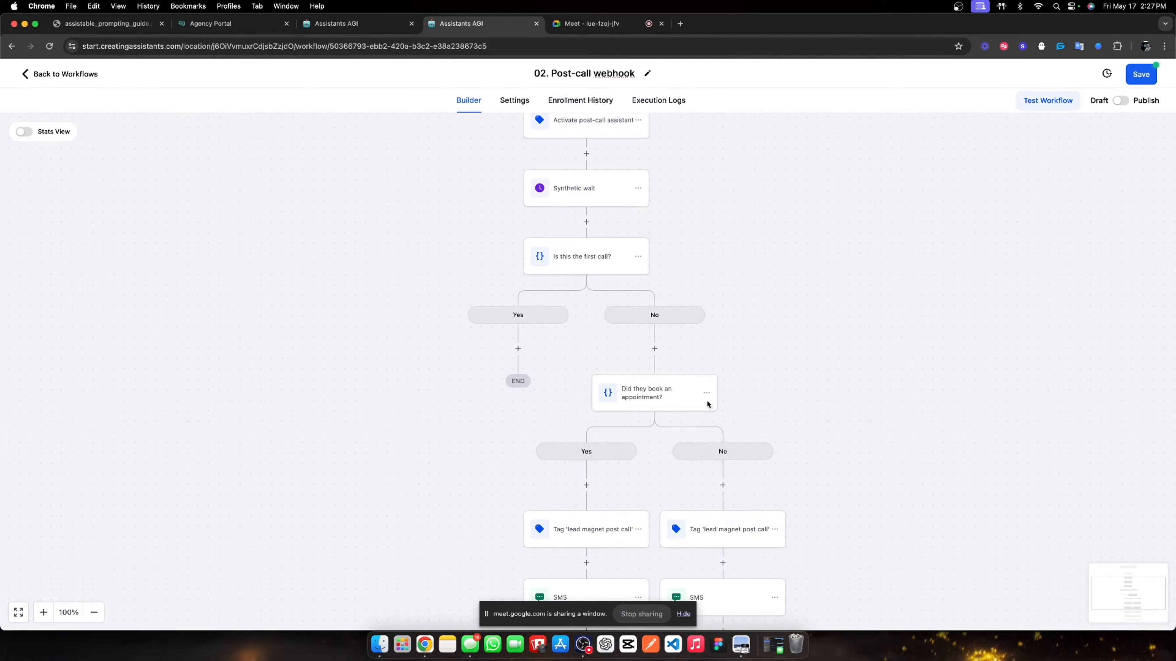
pyautogui.click(570, 264)
pyautogui.click(1157, 134)
pyautogui.click(706, 394)
pyautogui.moveTo(769, 452)
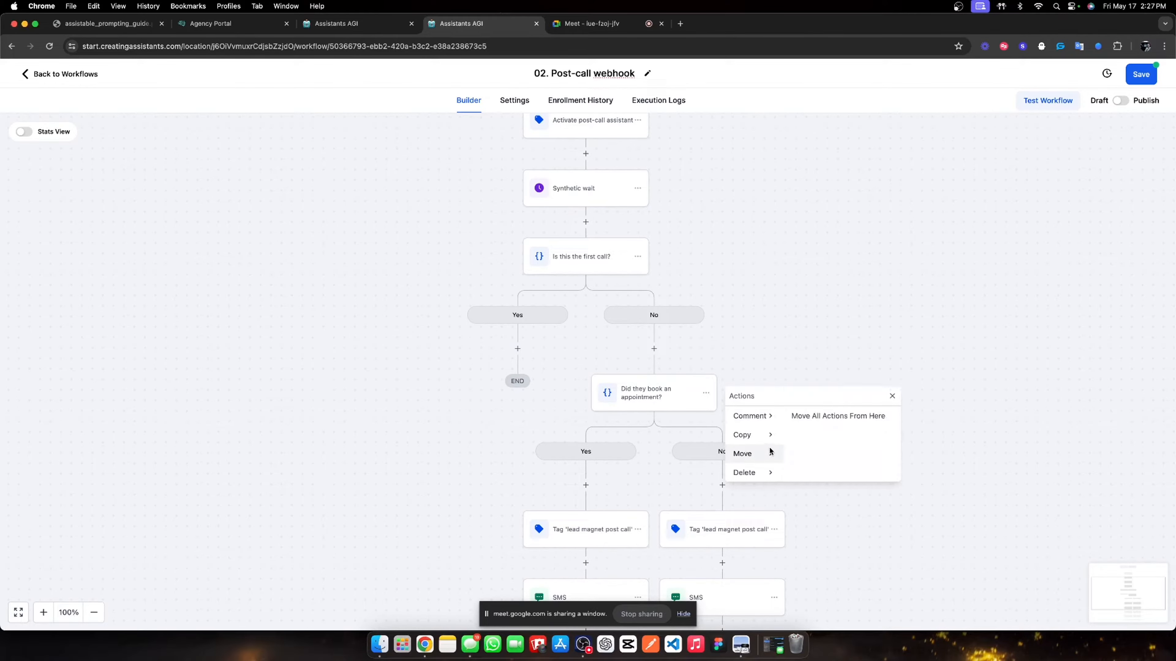
pyautogui.click(822, 417)
pyautogui.click(528, 351)
pyautogui.click(597, 257)
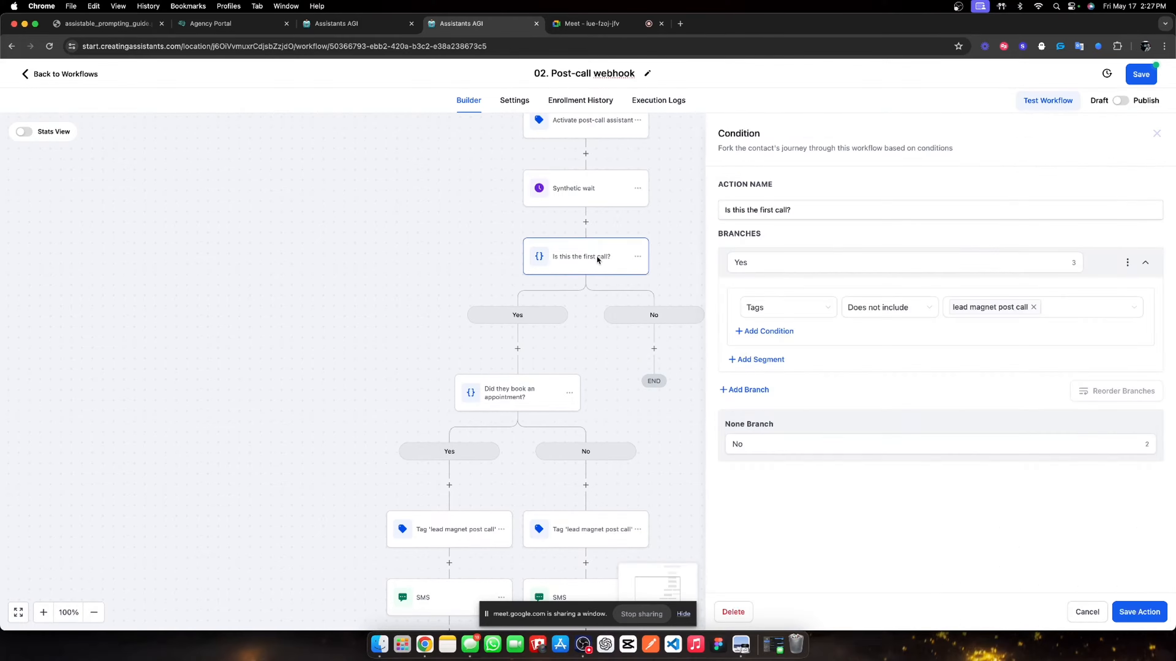
pyautogui.click(1154, 138)
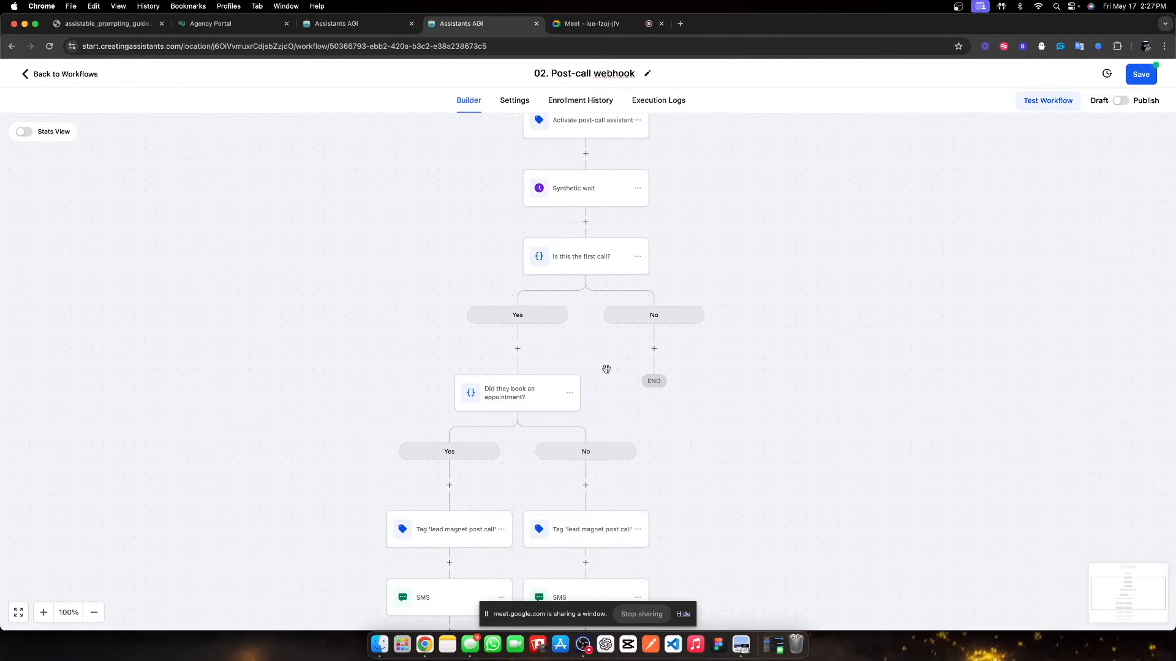
pyautogui.scroll(-1, 668, 488)
pyautogui.scroll(-4, 620, 318)
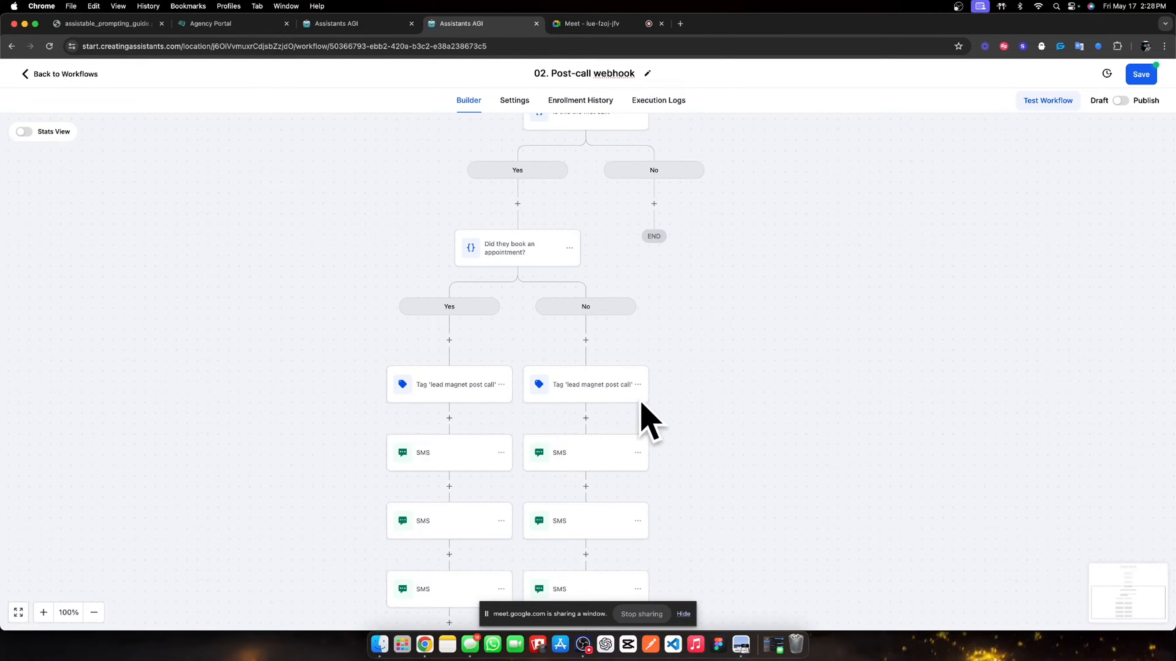
pyautogui.scroll(2, 636, 408)
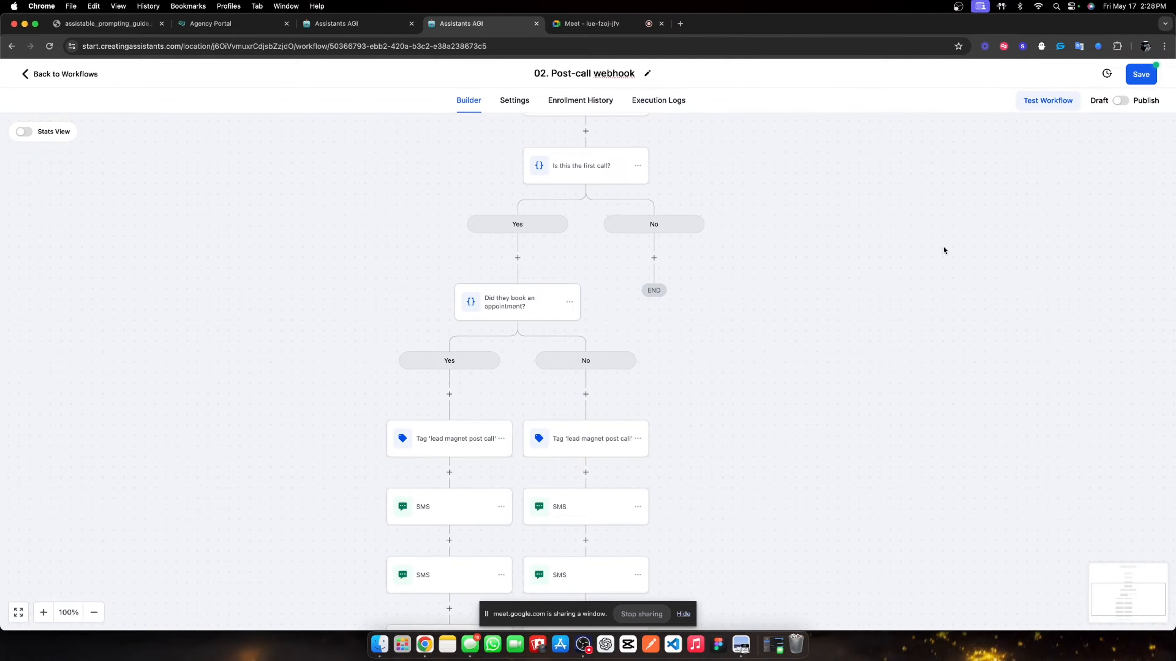
pyautogui.scroll(9, 655, 244)
# - Review the trigger, Find contact, Activate post-call assistant and Synthetic wait steps
pyautogui.scroll(2, 672, 257)
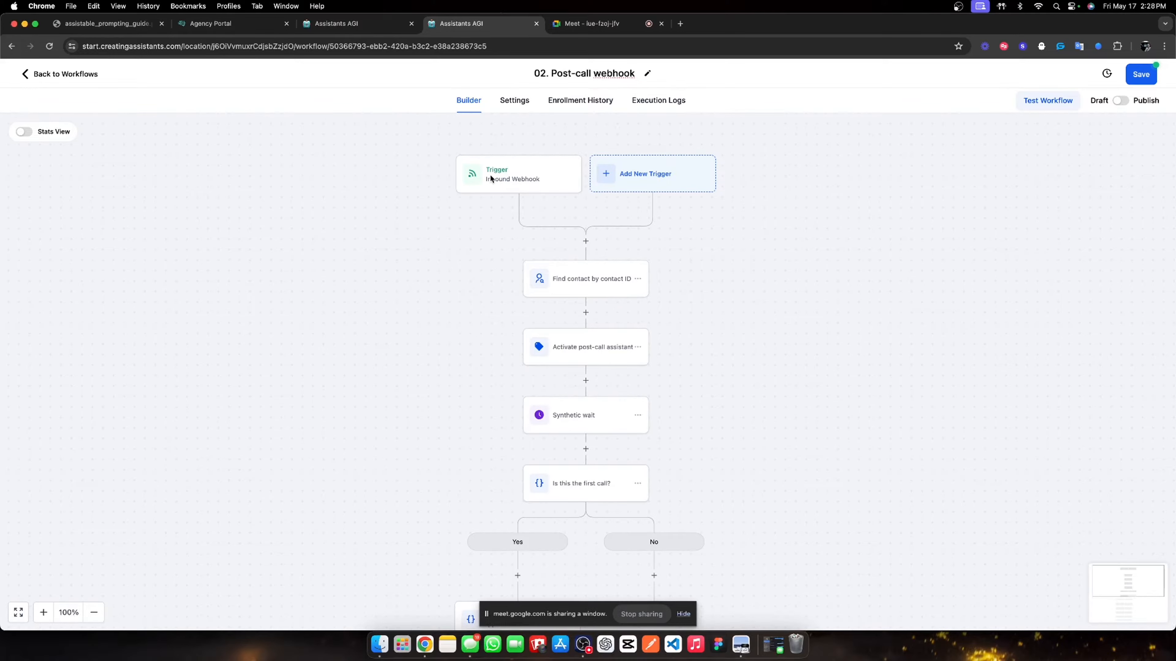
pyautogui.click(513, 177)
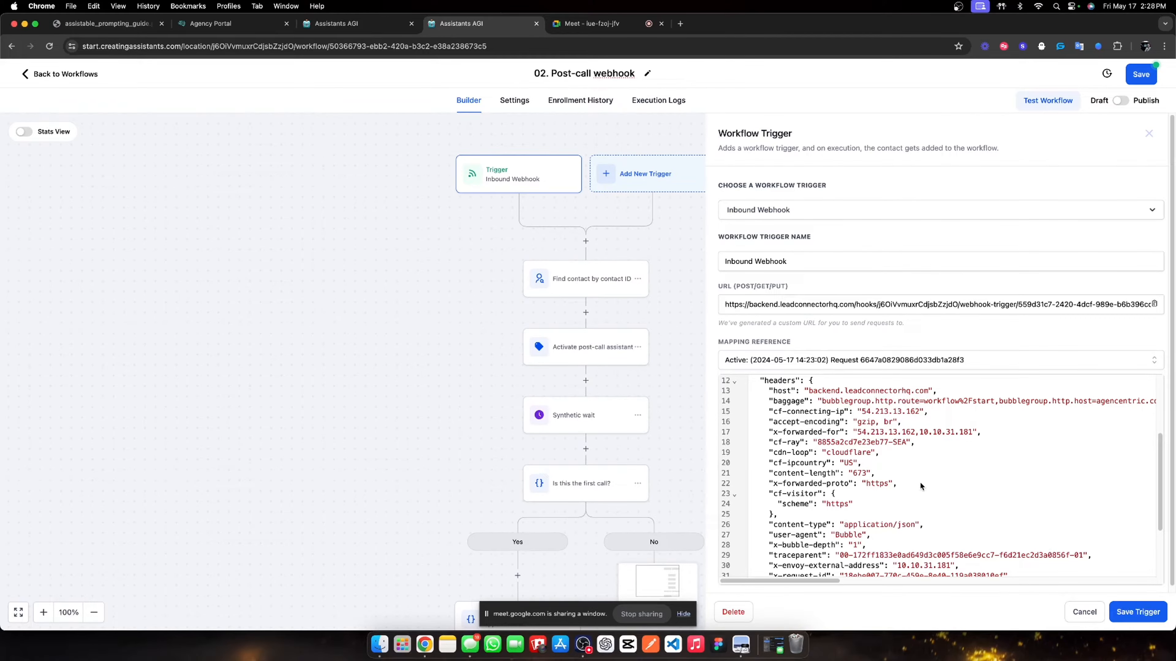
pyautogui.click(1146, 618)
pyautogui.click(554, 279)
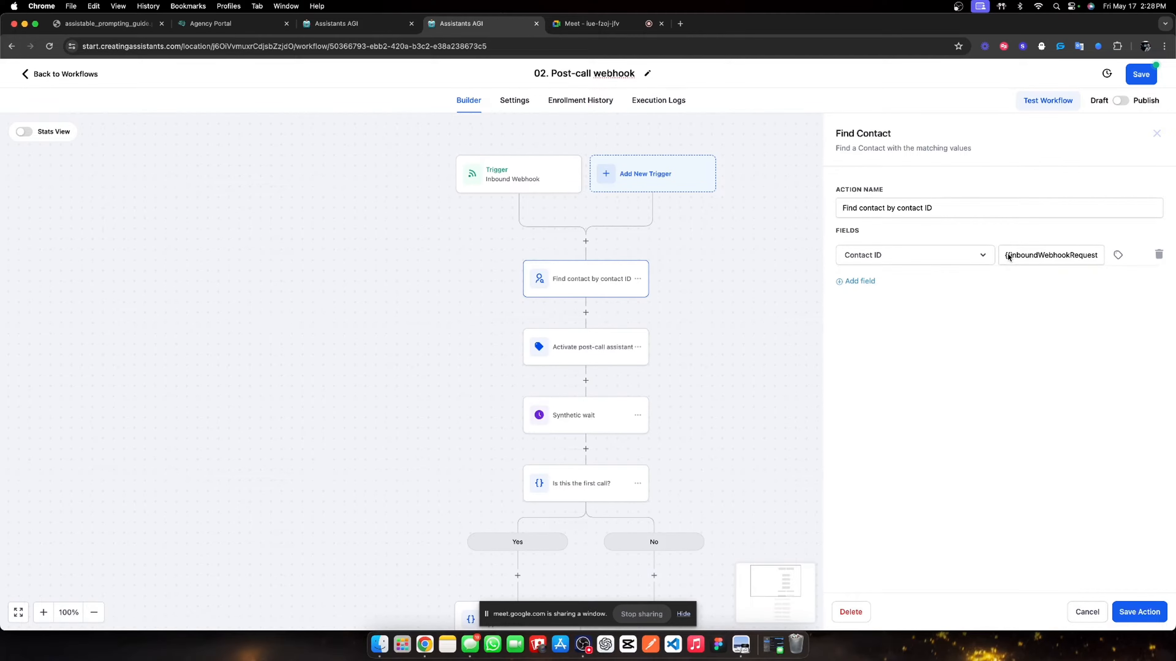
pyautogui.moveTo(1008, 256); pyautogui.dragTo(1090, 256)
pyautogui.click(1123, 617)
pyautogui.click(599, 346)
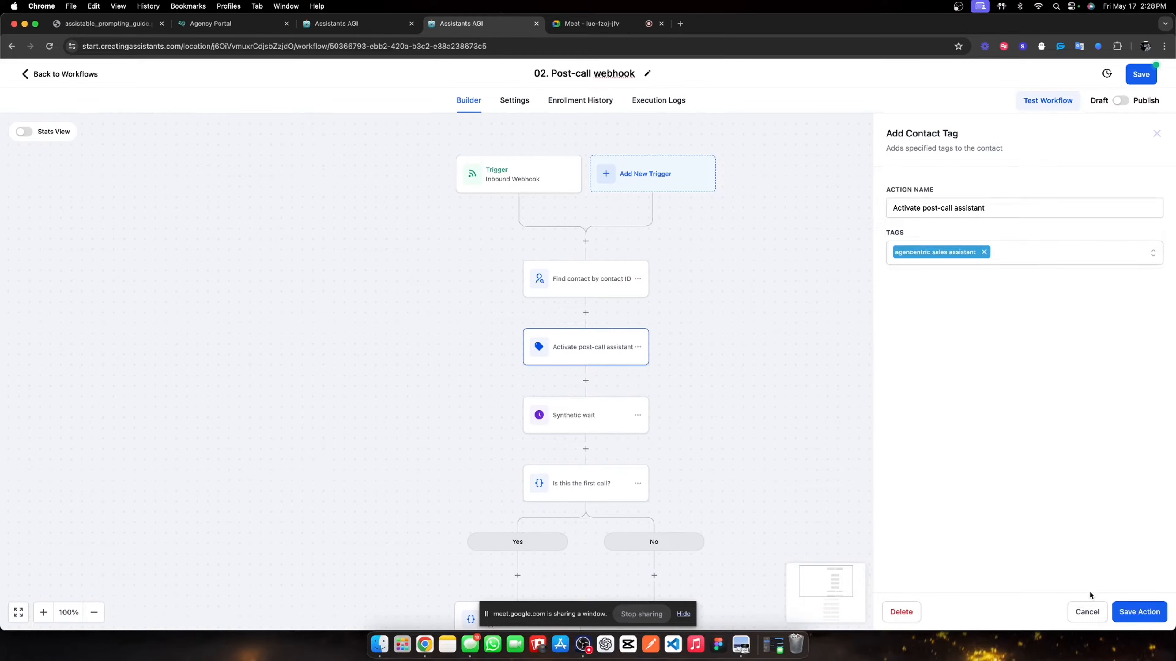
pyautogui.click(1130, 612)
pyautogui.click(628, 421)
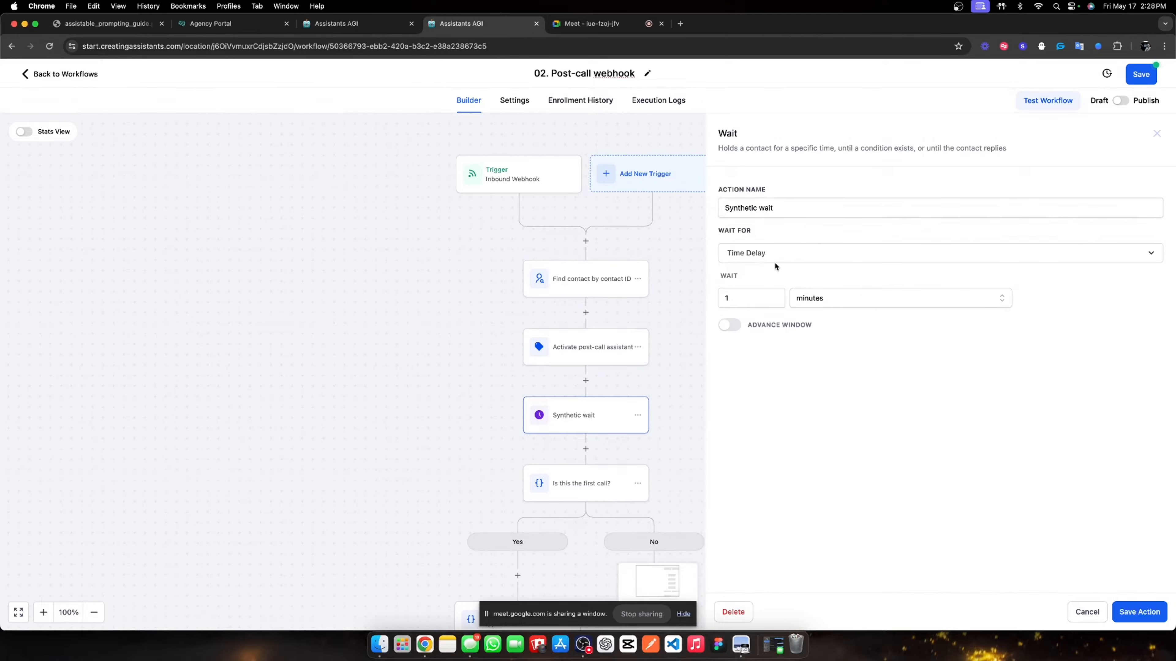
pyautogui.click(1161, 612)
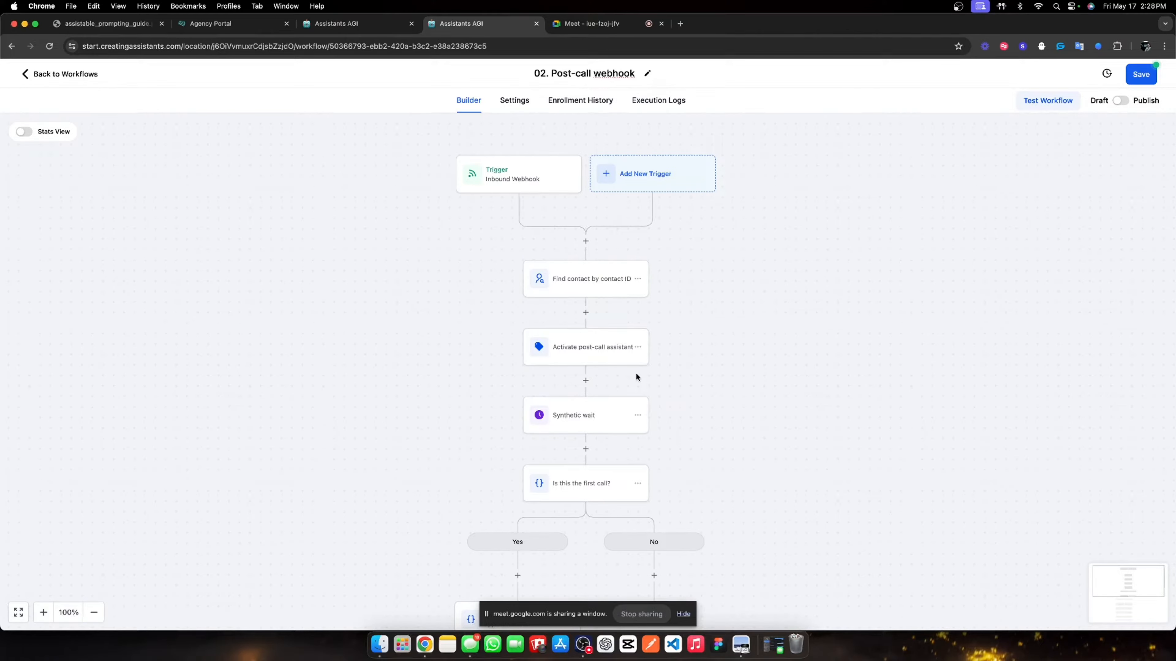
# - Check the SMS follow-up chains, save the workflow and return to the workflow list
pyautogui.scroll(-5, 636, 373)
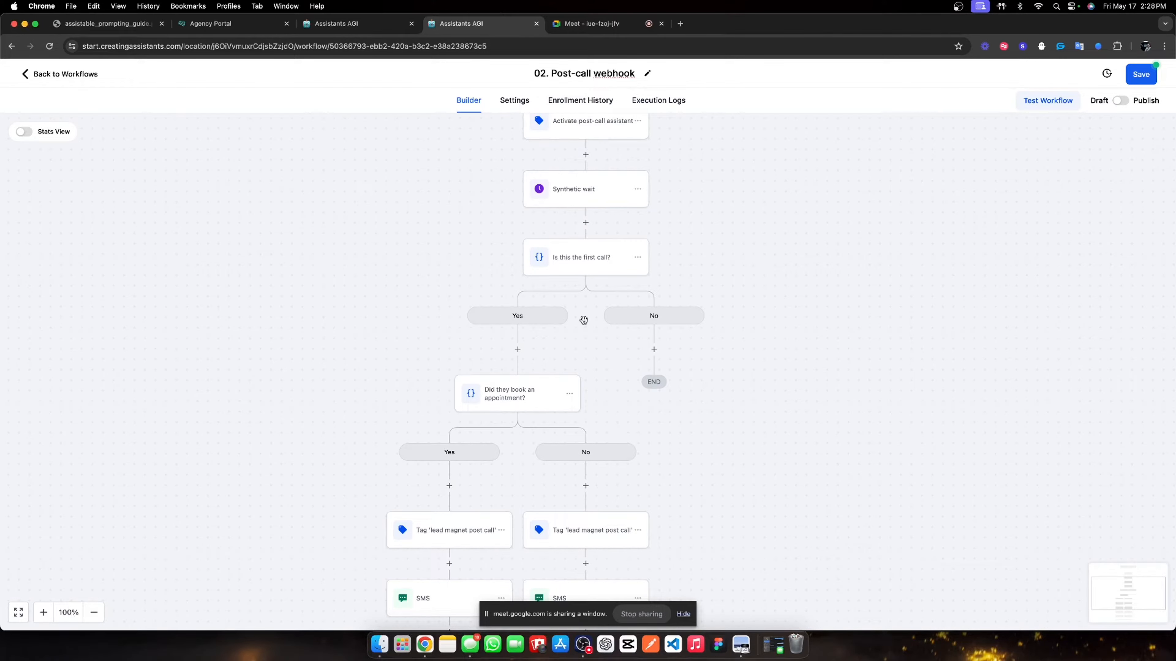
pyautogui.scroll(-3, 485, 357)
pyautogui.scroll(-3, 528, 274)
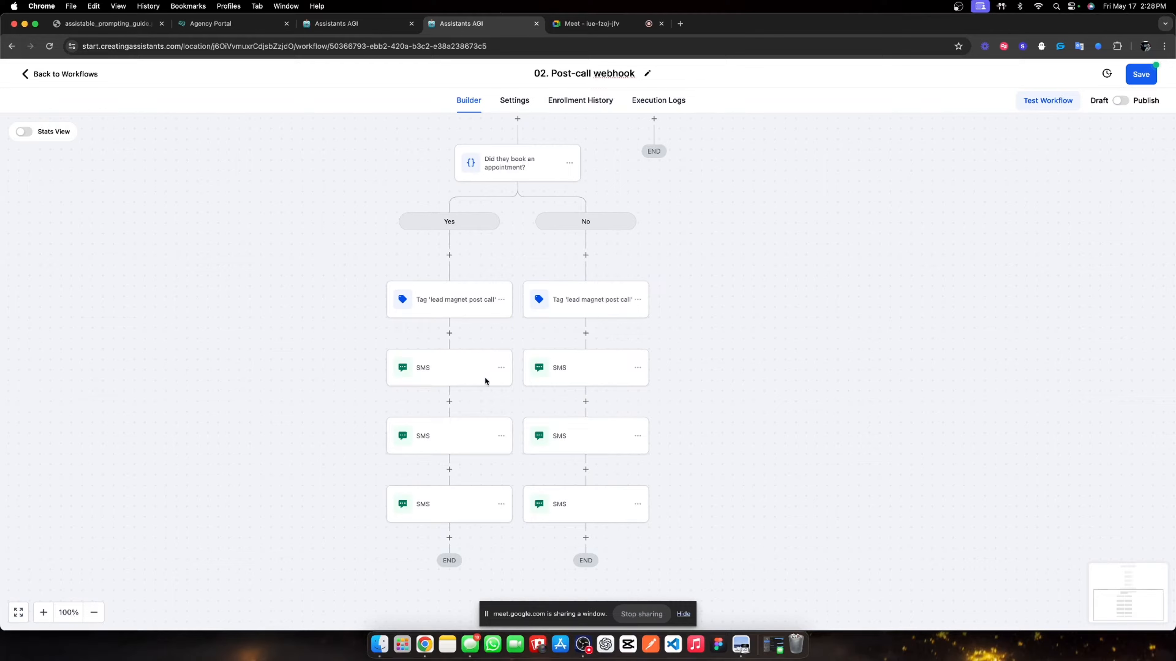
pyautogui.click(1131, 77)
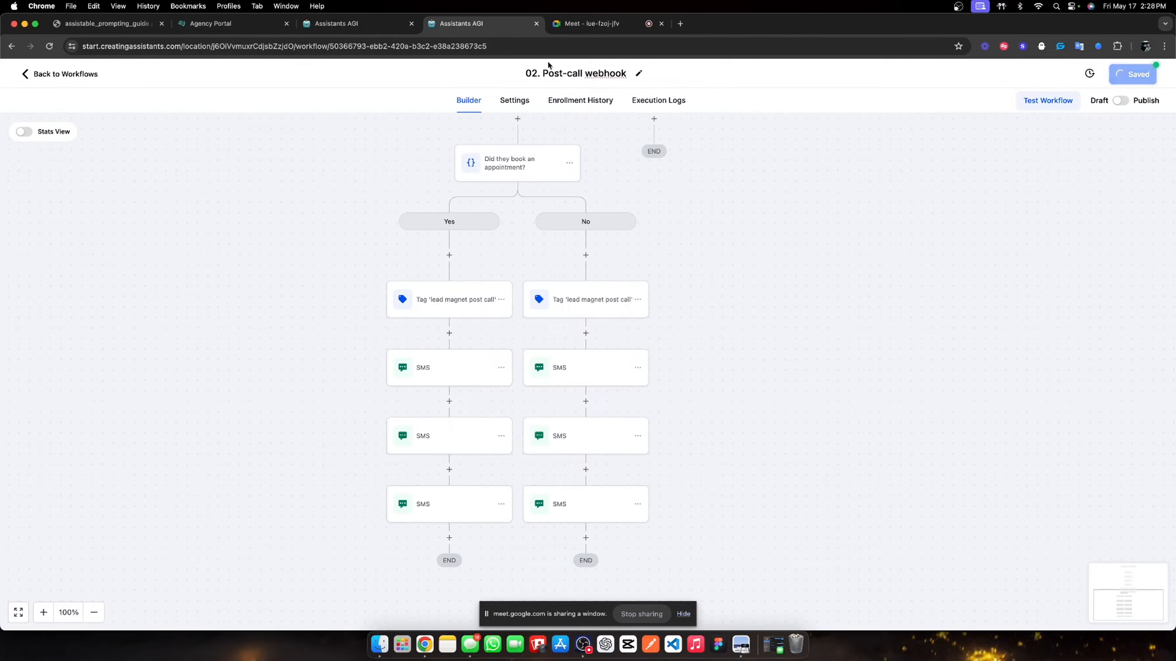
pyautogui.click(57, 75)
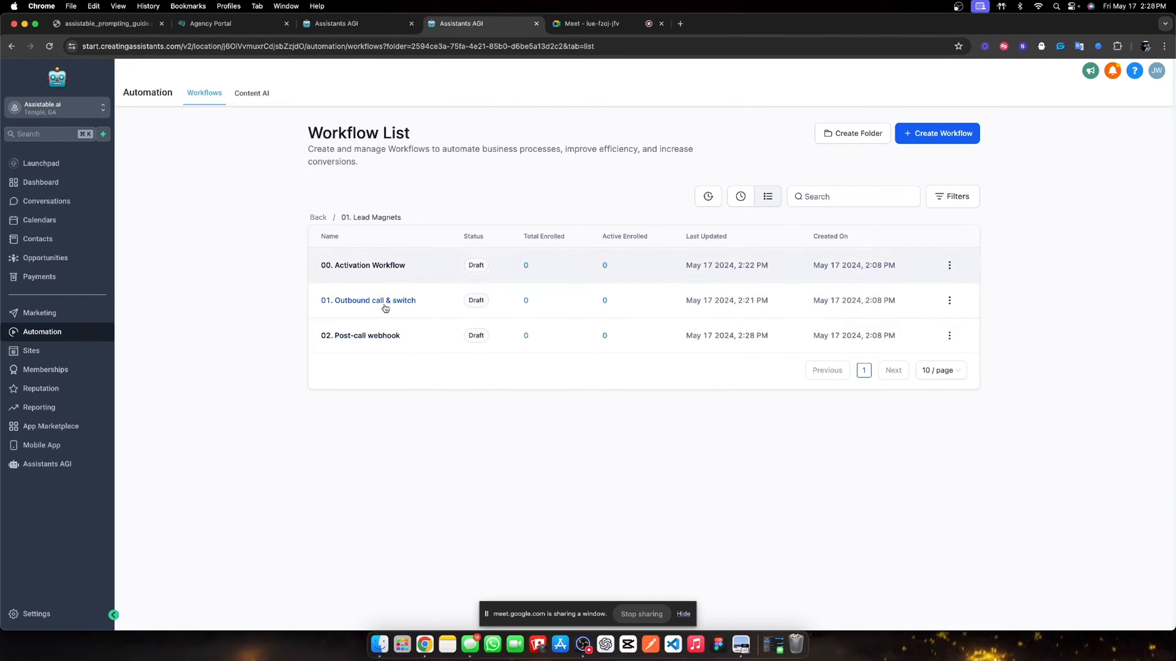
# - Go to Assistants AGI's assistant list and open the first New Assistant in the Lead Magnet folder
pyautogui.click(5, 465)
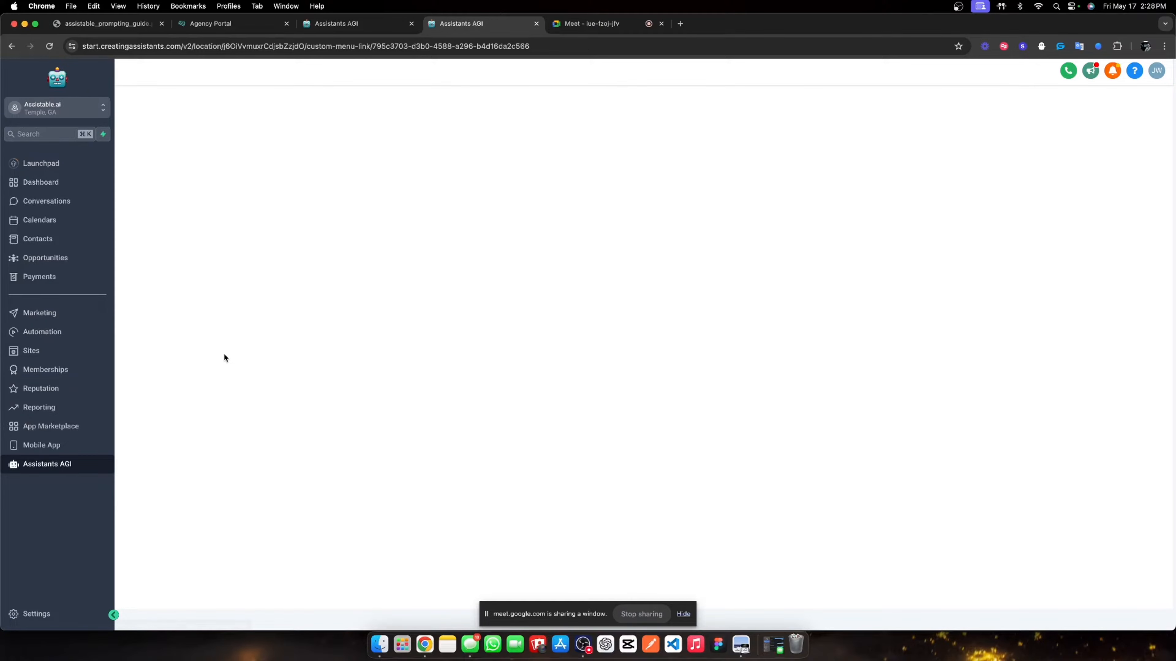
pyautogui.click(592, 24)
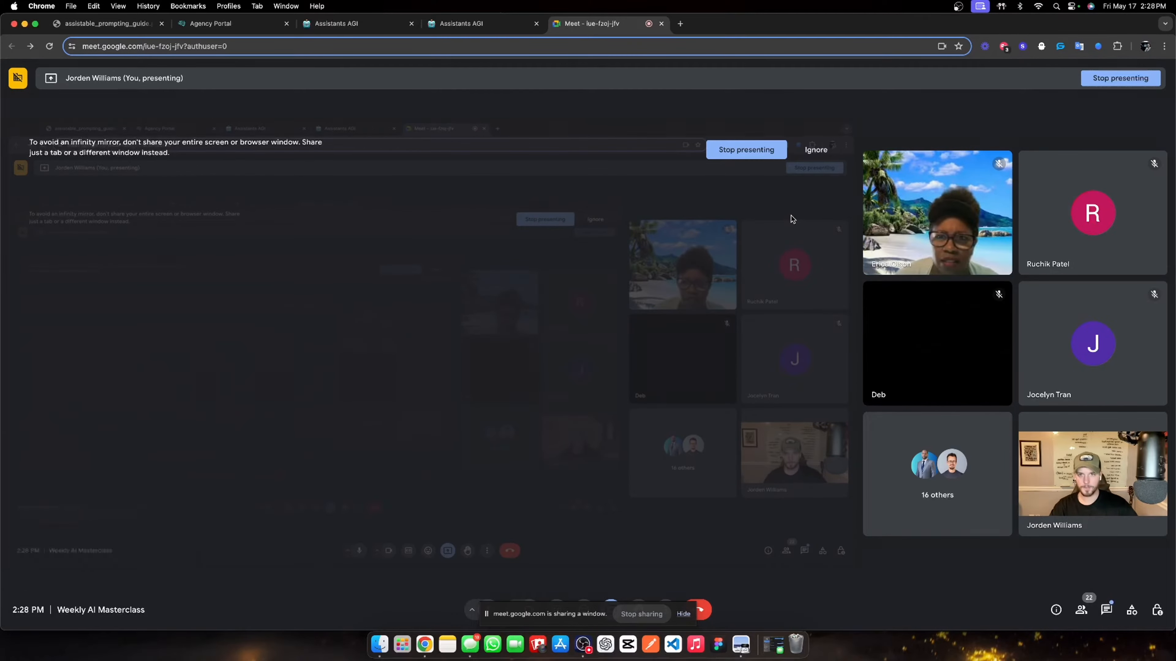
pyautogui.click(490, 29)
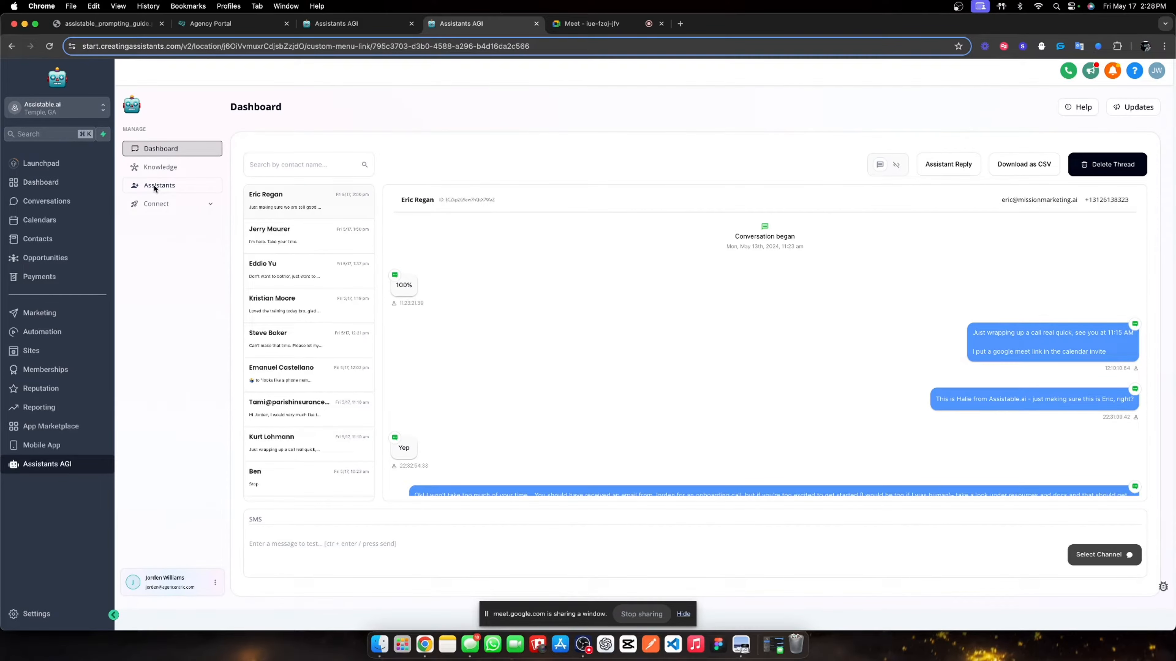
pyautogui.click(155, 186)
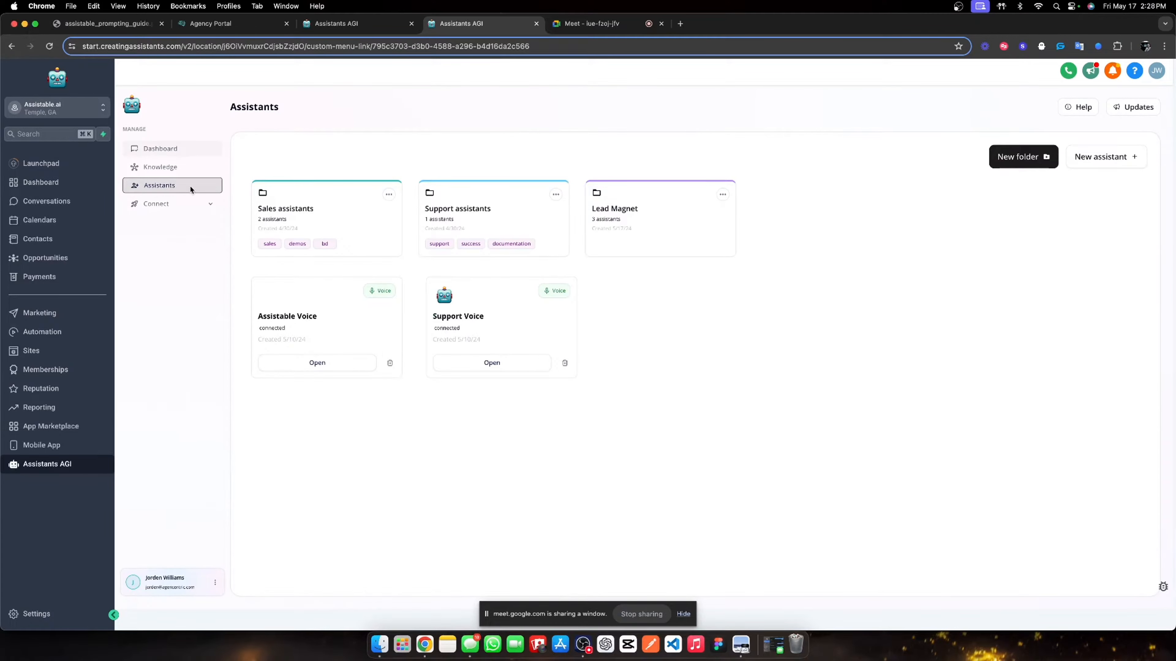
pyautogui.click(636, 227)
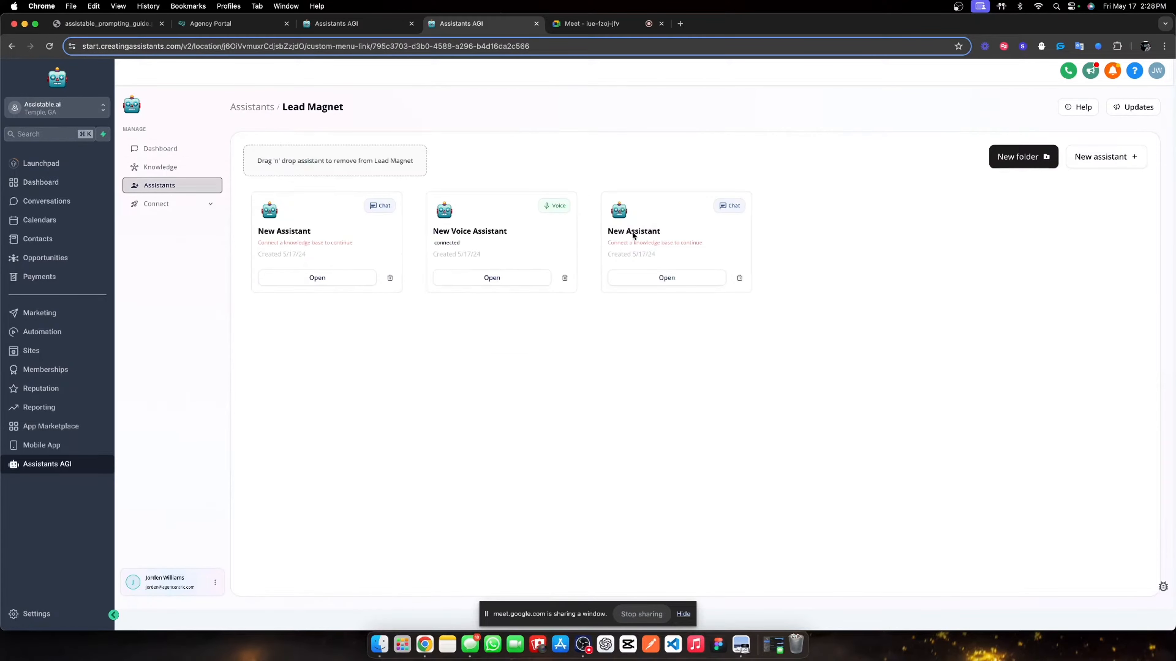
pyautogui.click(306, 277)
# - Set the internal name to 'Pre-call assistant', enter a display name, and choose the Casual personality
pyautogui.tripleClick(316, 274)
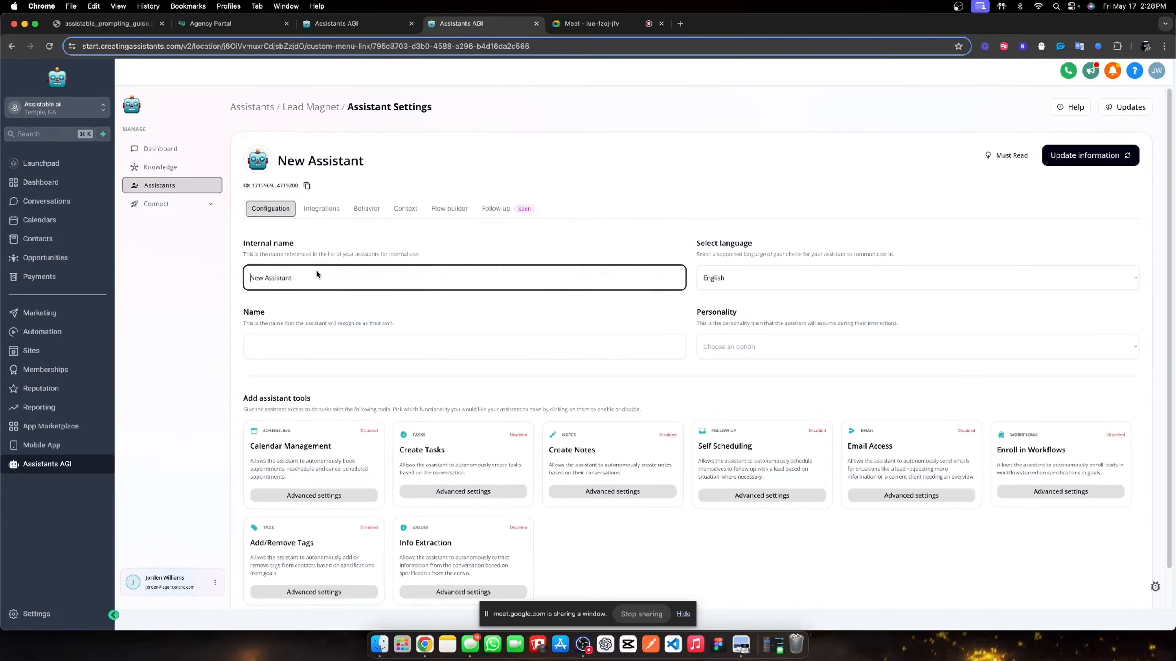
pyautogui.write('Pre-call assistant')
pyautogui.click(385, 338)
pyautogui.write('HAlie')
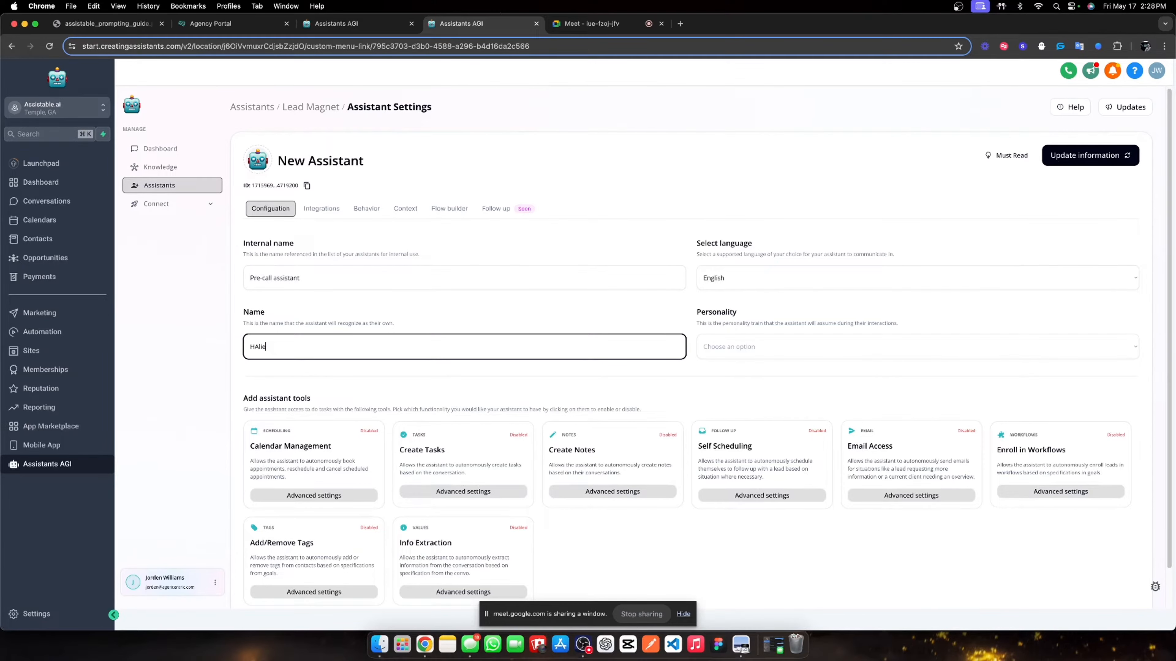
pyautogui.click(815, 356)
pyautogui.click(815, 383)
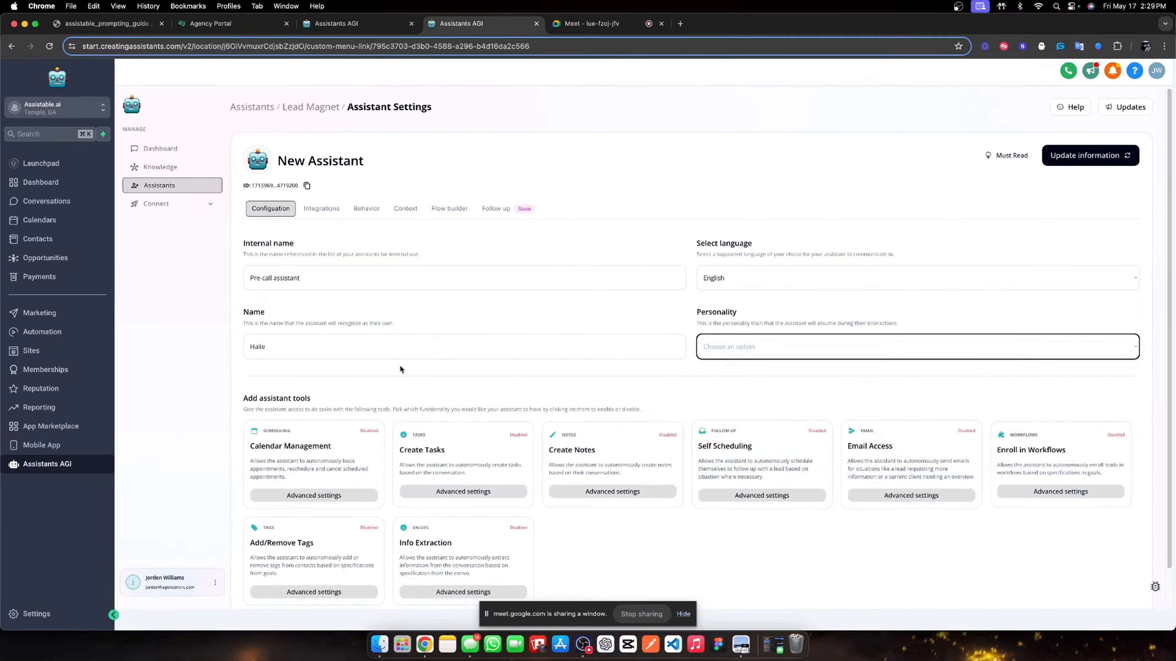
# - Enable all eight tools, from Calendar Management and Create Tasks through Info Extraction and Add/Remove Tags
pyautogui.click(345, 435)
pyautogui.click(463, 451)
pyautogui.click(588, 440)
pyautogui.click(902, 450)
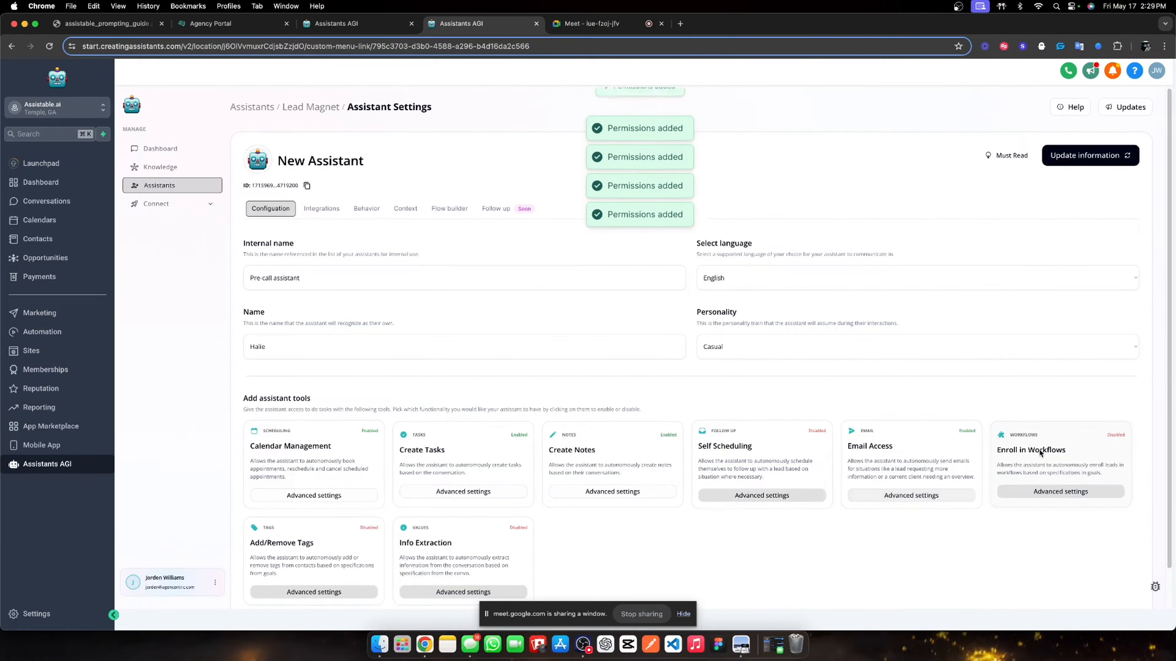
pyautogui.click(1039, 452)
pyautogui.click(759, 459)
pyautogui.click(426, 546)
pyautogui.click(287, 546)
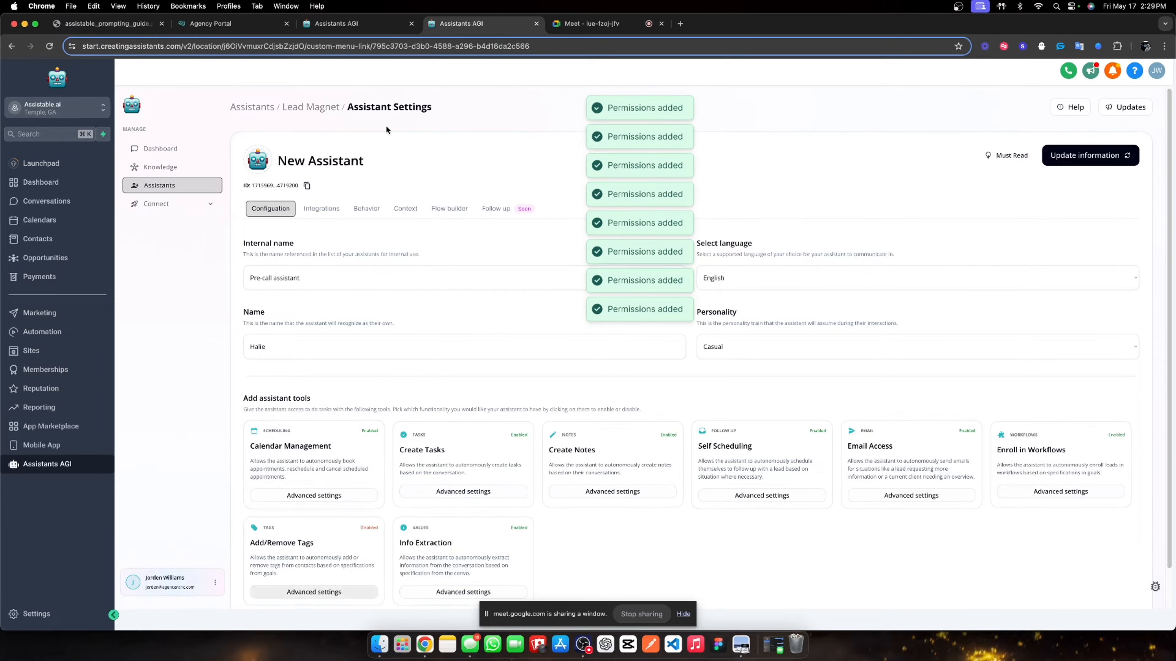
# - Set behavior to Assistable.ai knowledge base, 12s queuing, multi-send on, 125 max characters, and save
pyautogui.click(320, 210)
pyautogui.click(376, 211)
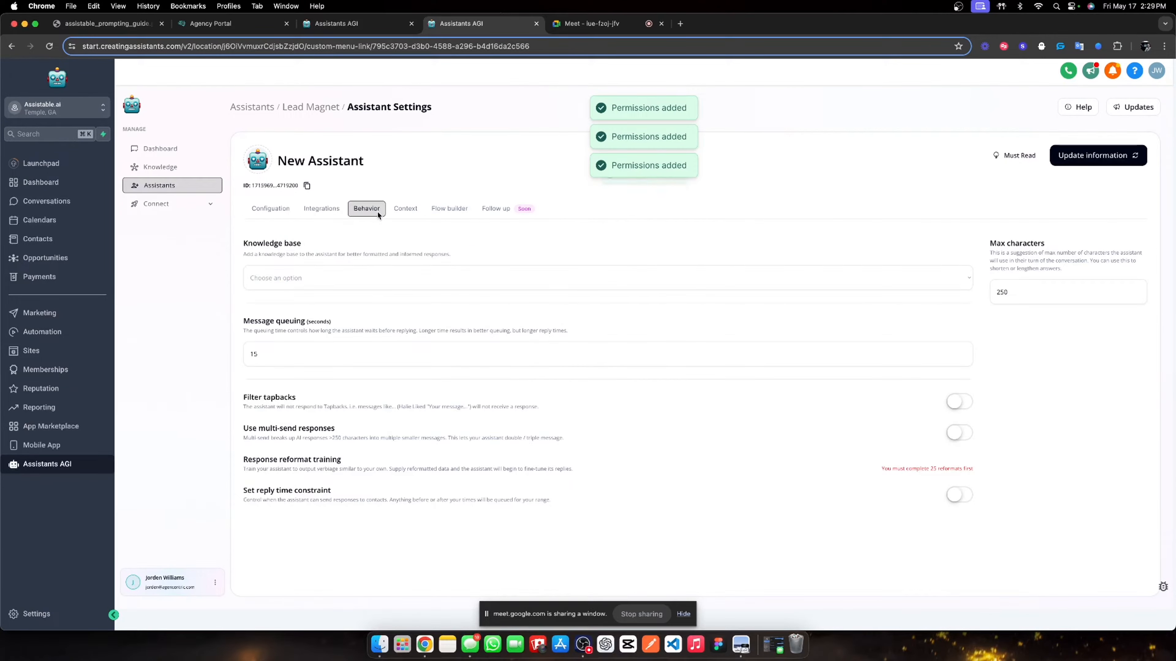
pyautogui.click(311, 354)
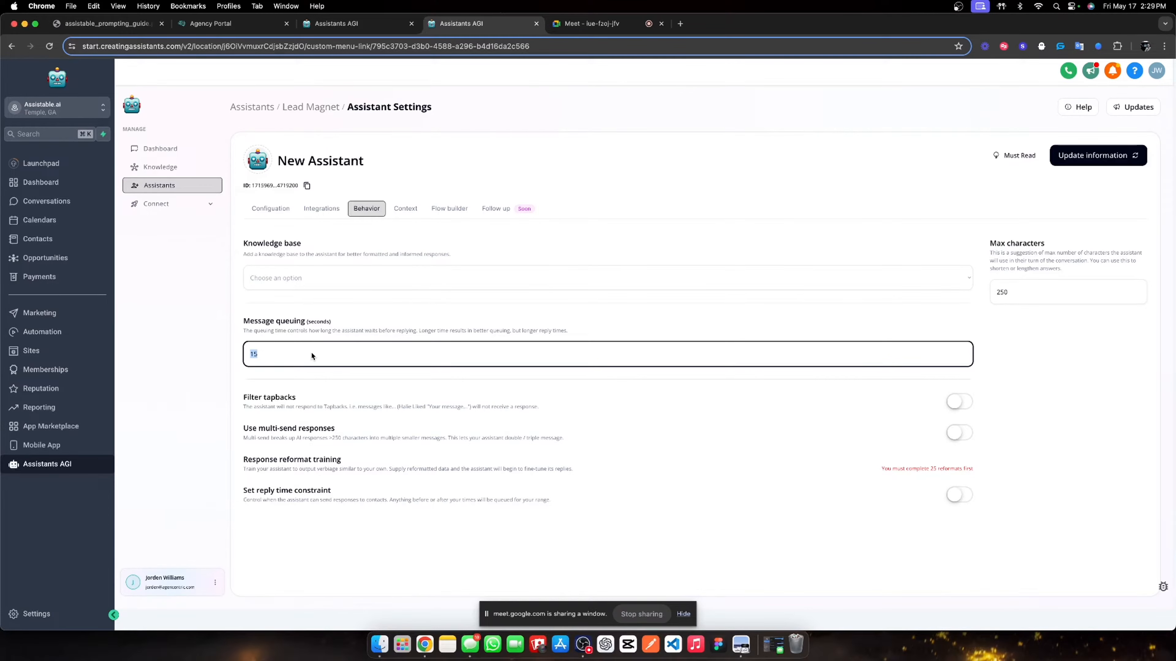
pyautogui.write('12')
pyautogui.click(342, 273)
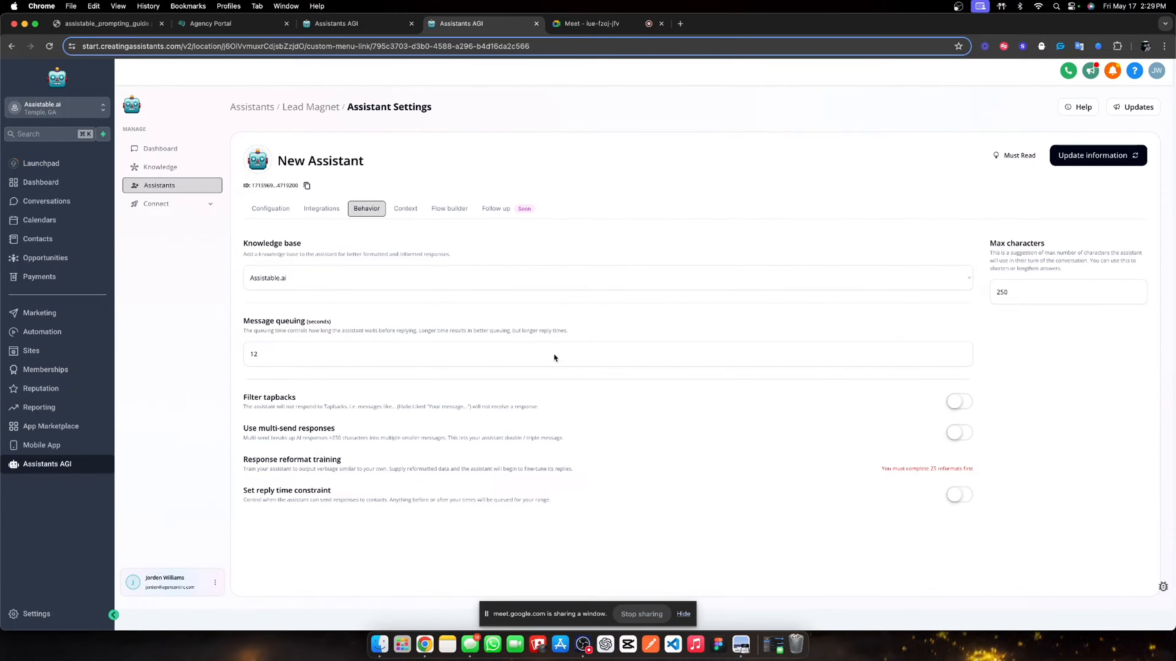
pyautogui.click(957, 433)
pyautogui.click(1014, 292)
pyautogui.write('125')
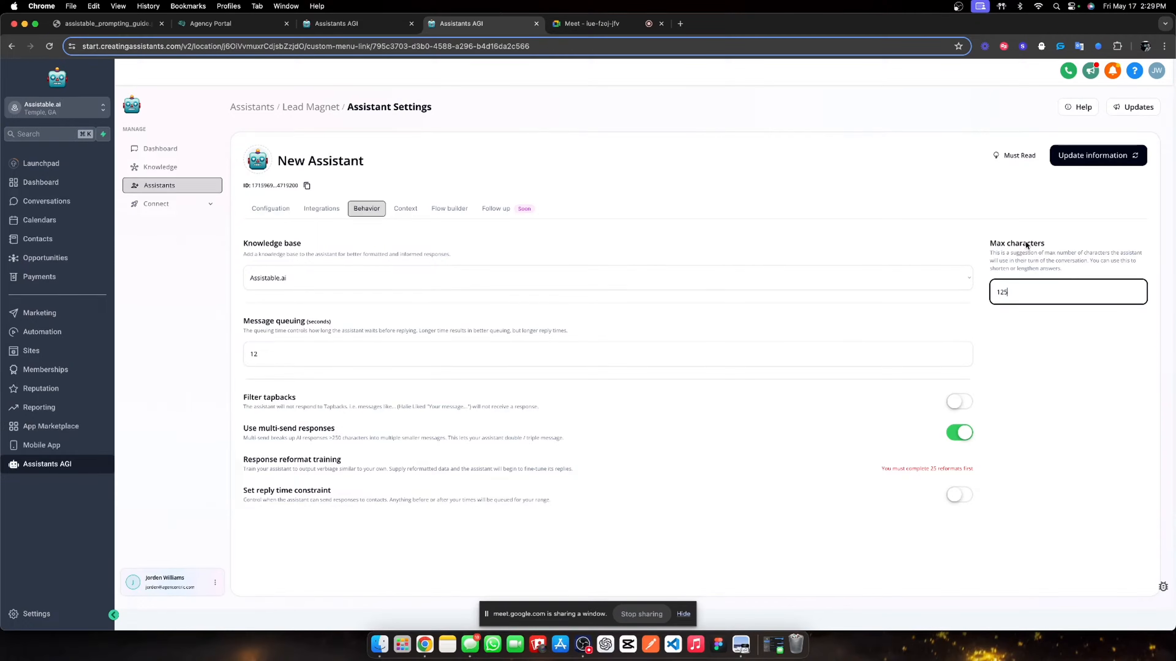
pyautogui.click(1079, 156)
# - Set job title 'Lead magnet specialist' and a purpose about conversing with opted-in users, then open the overview generator
pyautogui.click(406, 209)
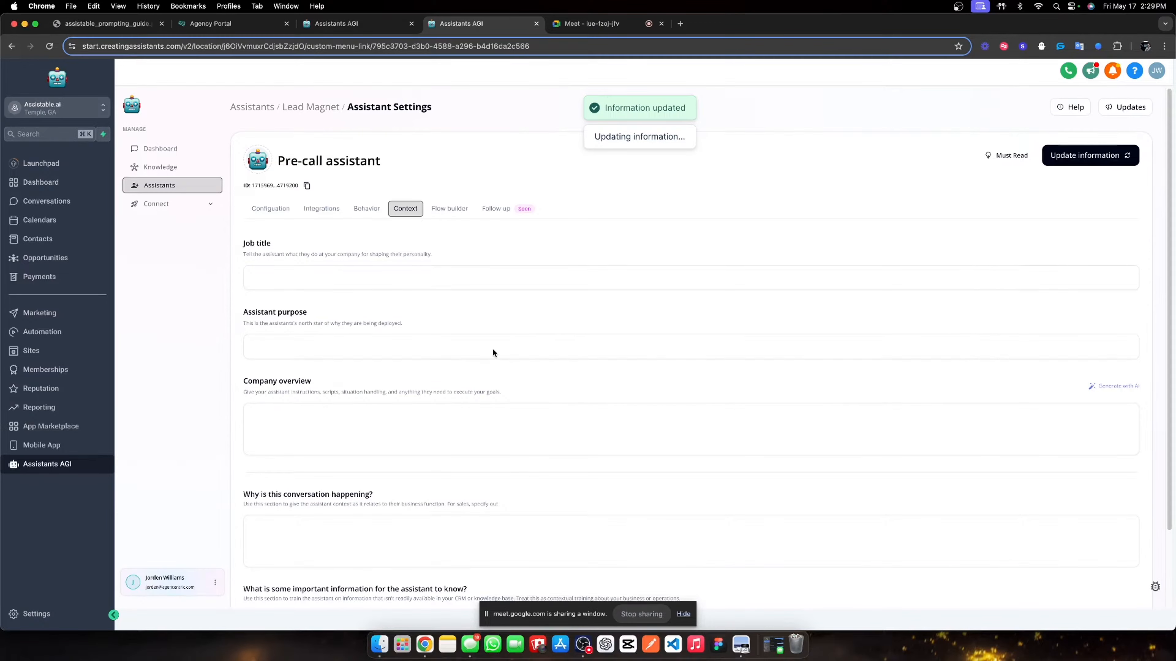
pyautogui.click(317, 284)
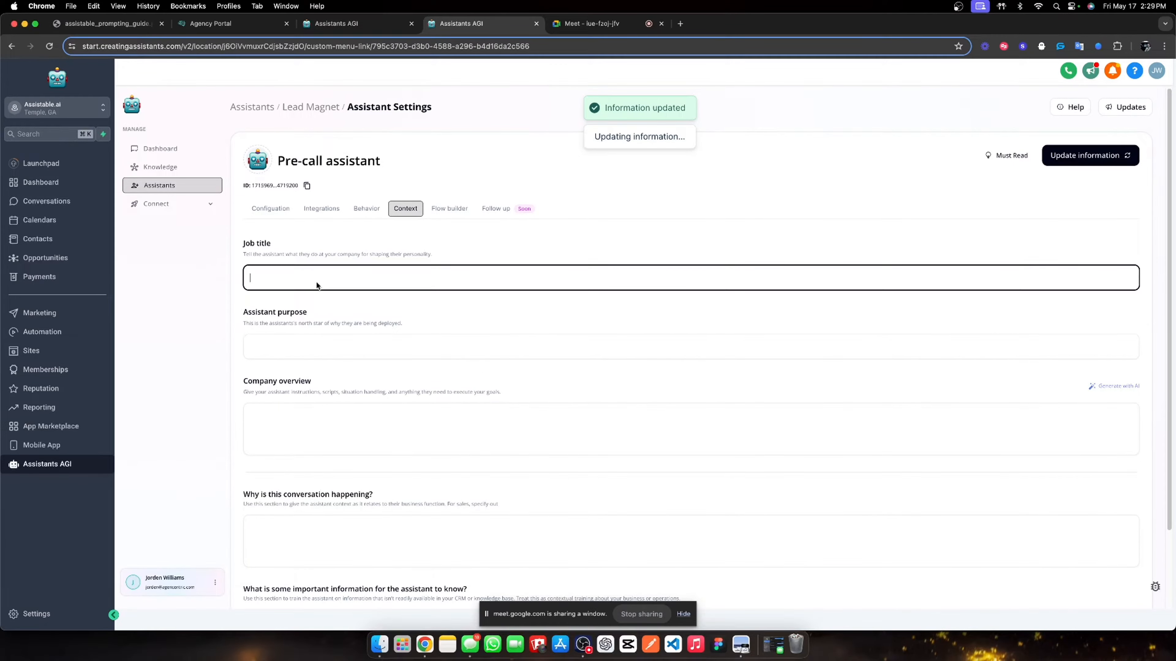
pyautogui.write('Lea')
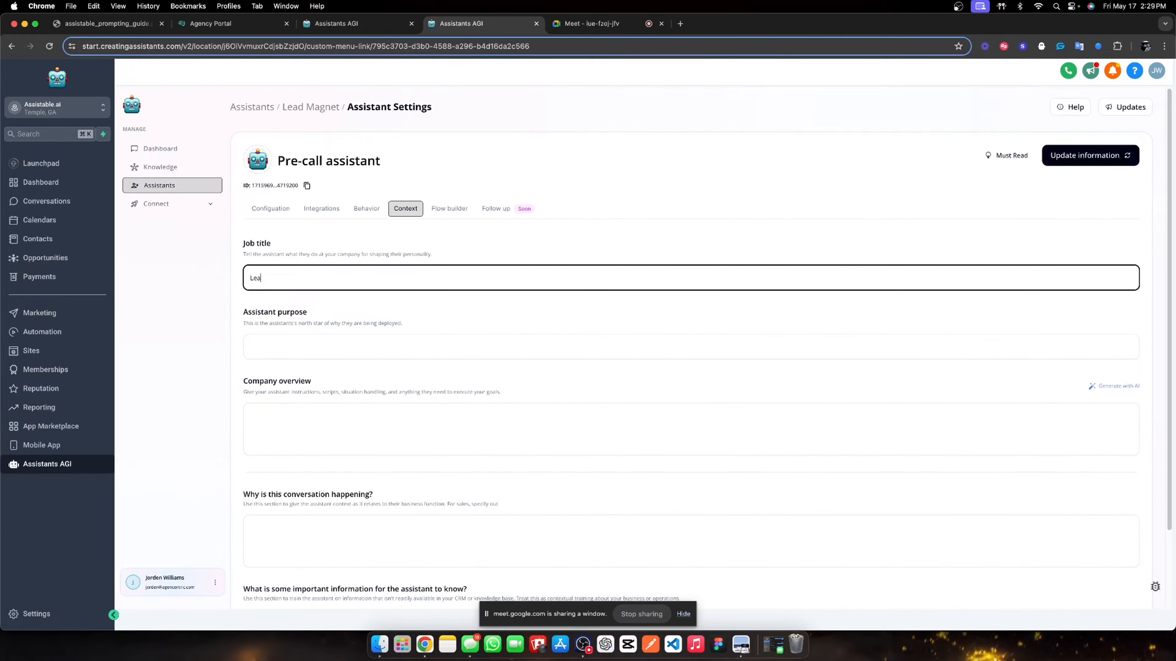
pyautogui.write('d magnet specialist')
pyautogui.click(321, 339)
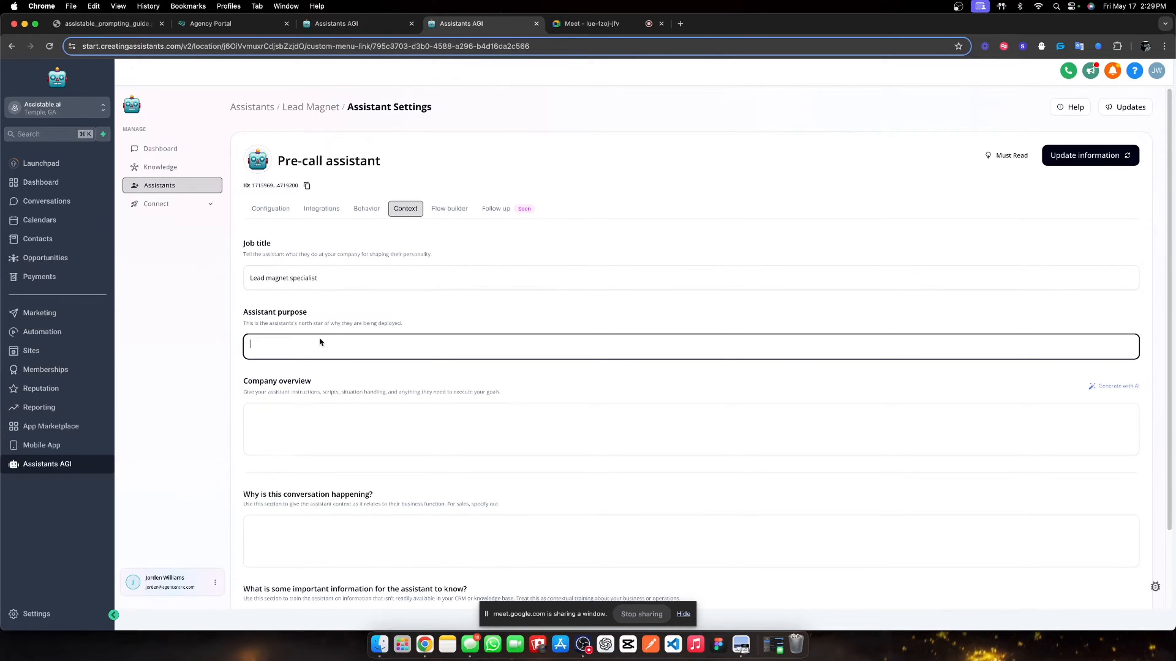
pyautogui.write('Your purpose is the converse with the user who has opted in to tr')
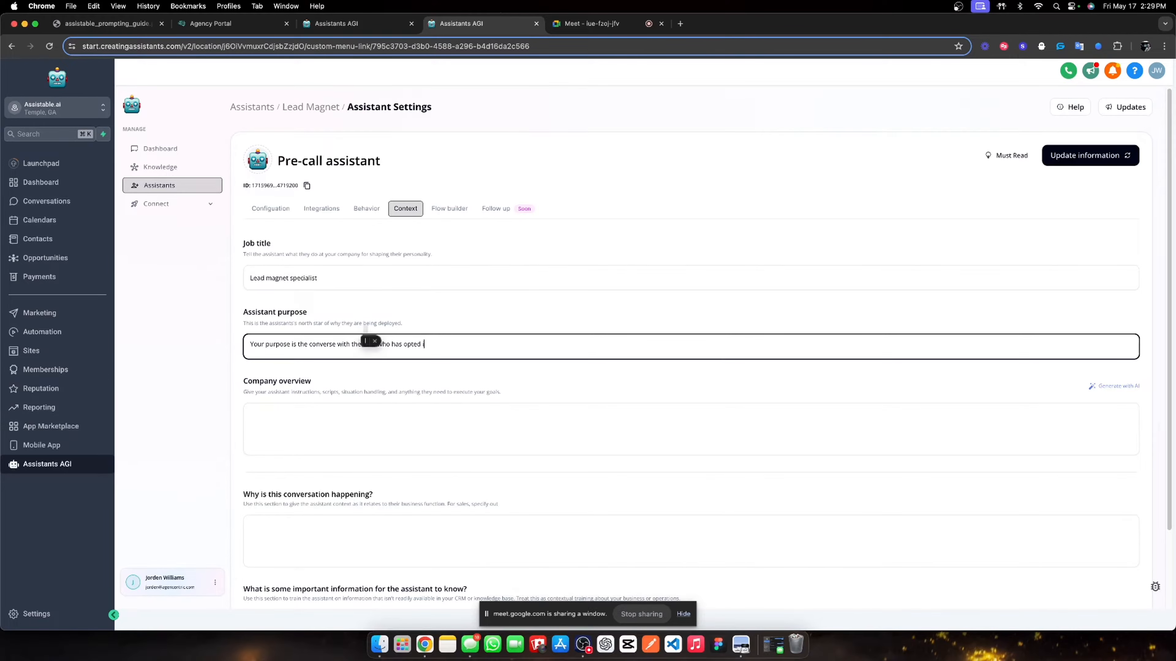
pyautogui.write('y our AI.')
pyautogui.click(468, 366)
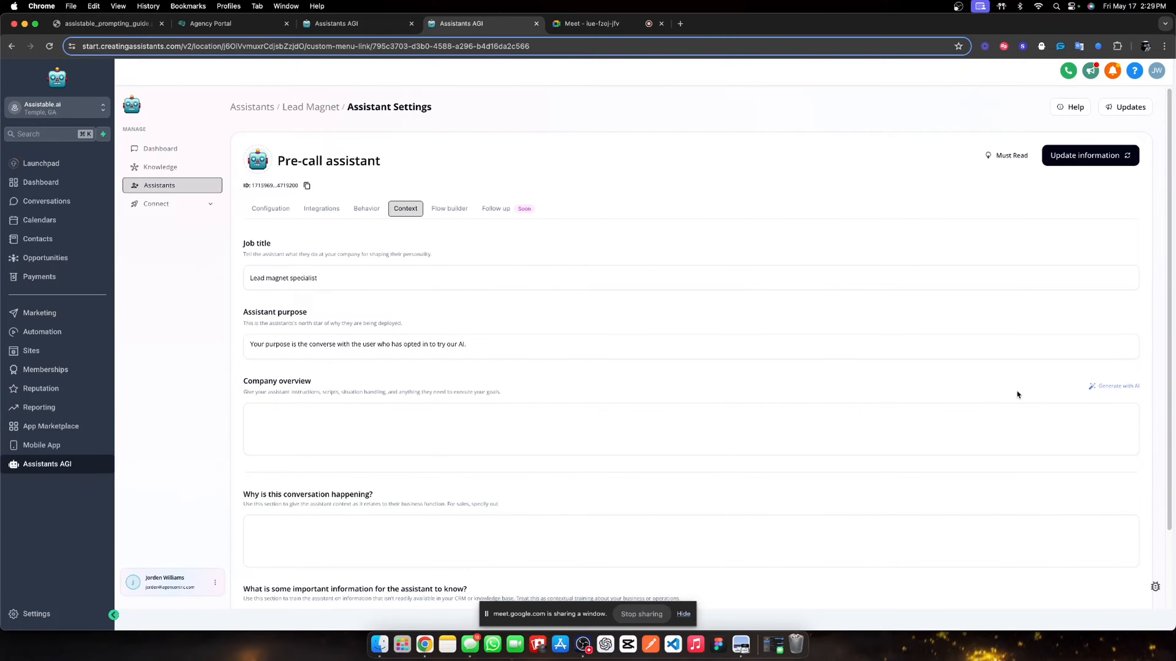
pyautogui.click(1092, 388)
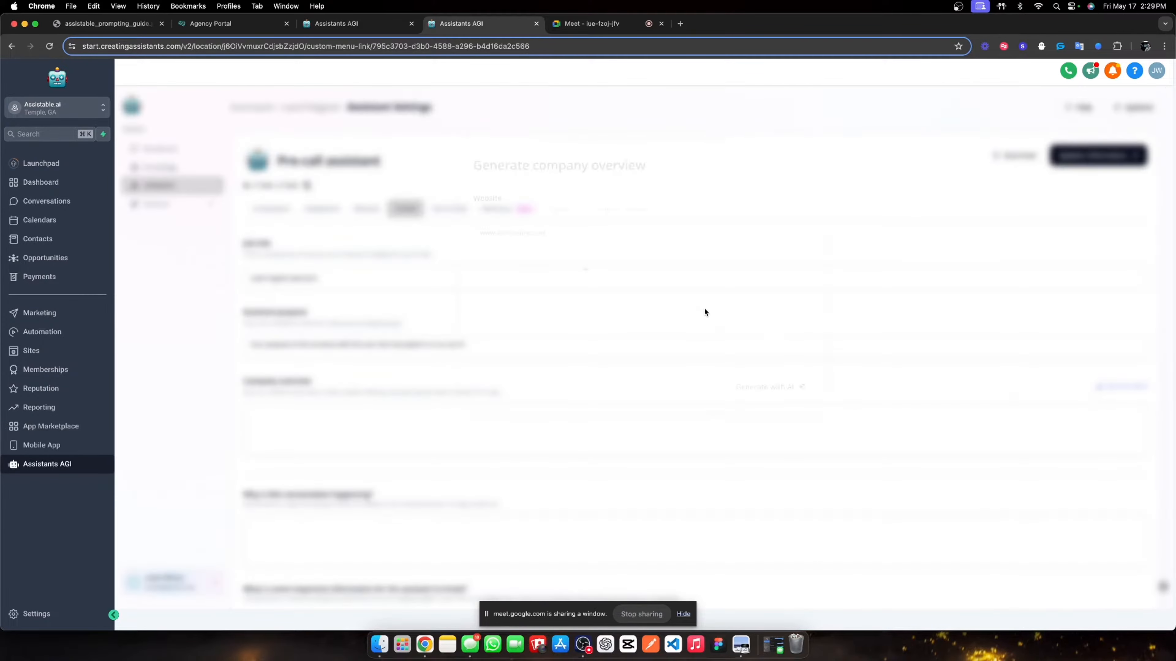
pyautogui.click(478, 236)
pyautogui.write('https://')
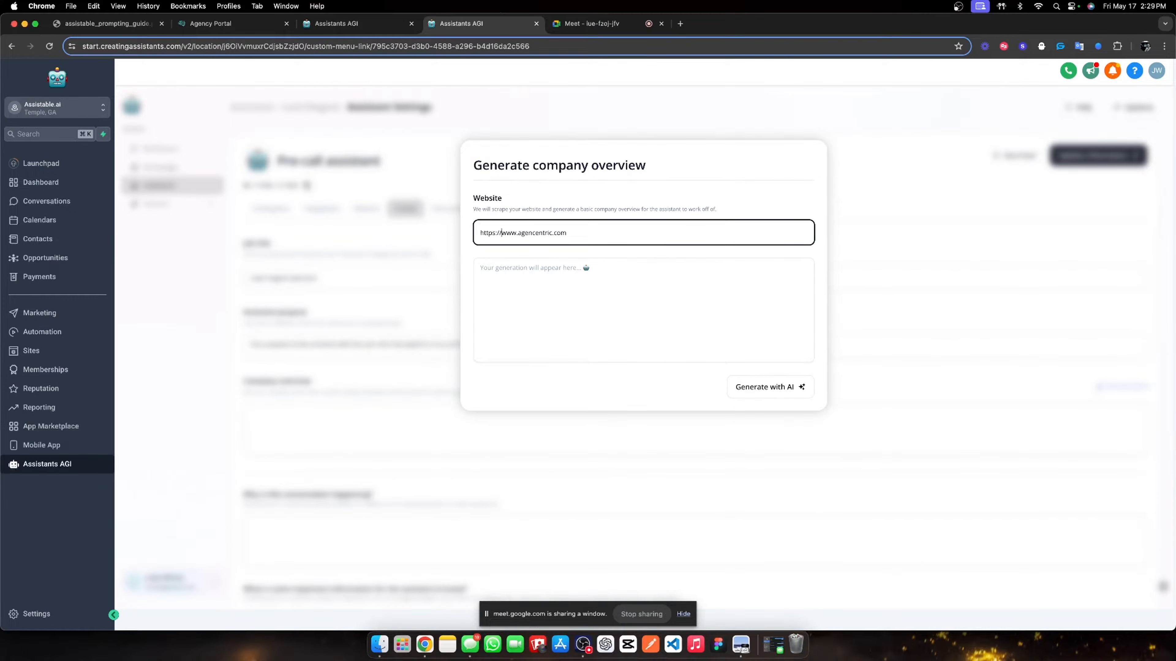
pyautogui.click(758, 391)
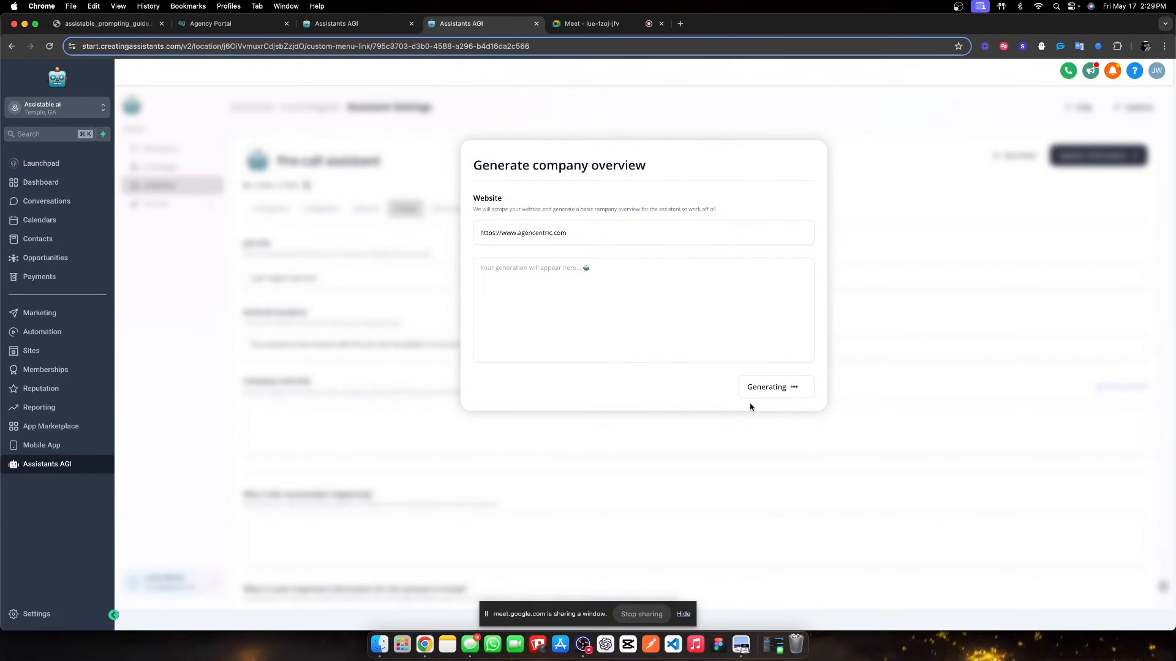
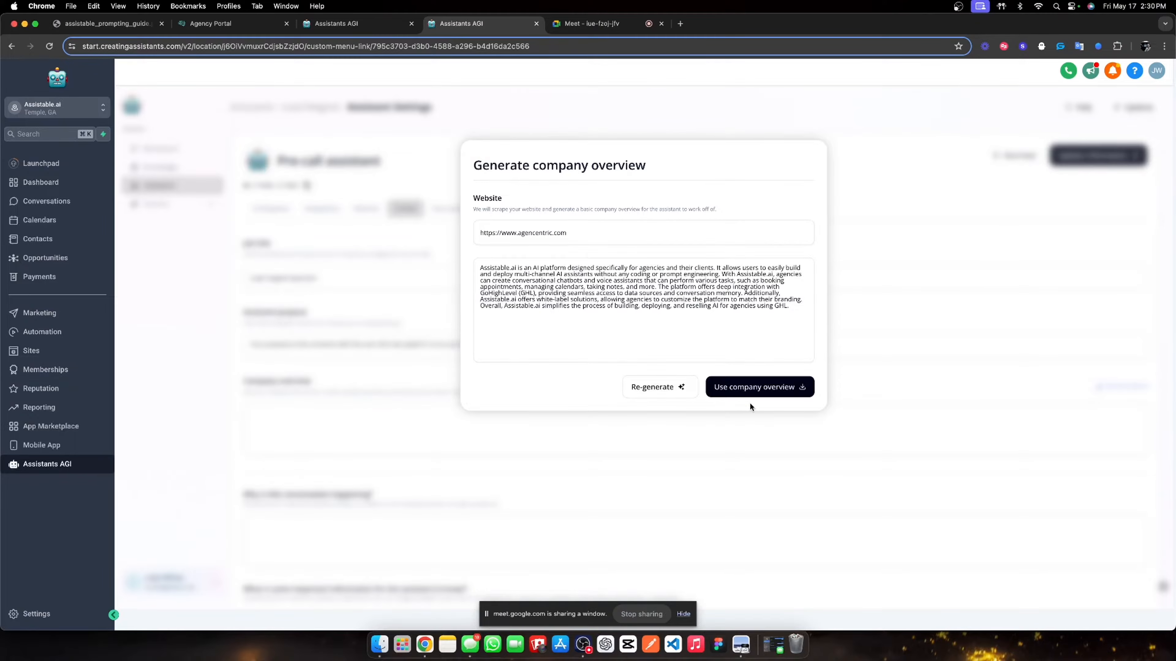
# - Keep the generated company overview and explain that opted-in users are qualified and booked
pyautogui.click(747, 387)
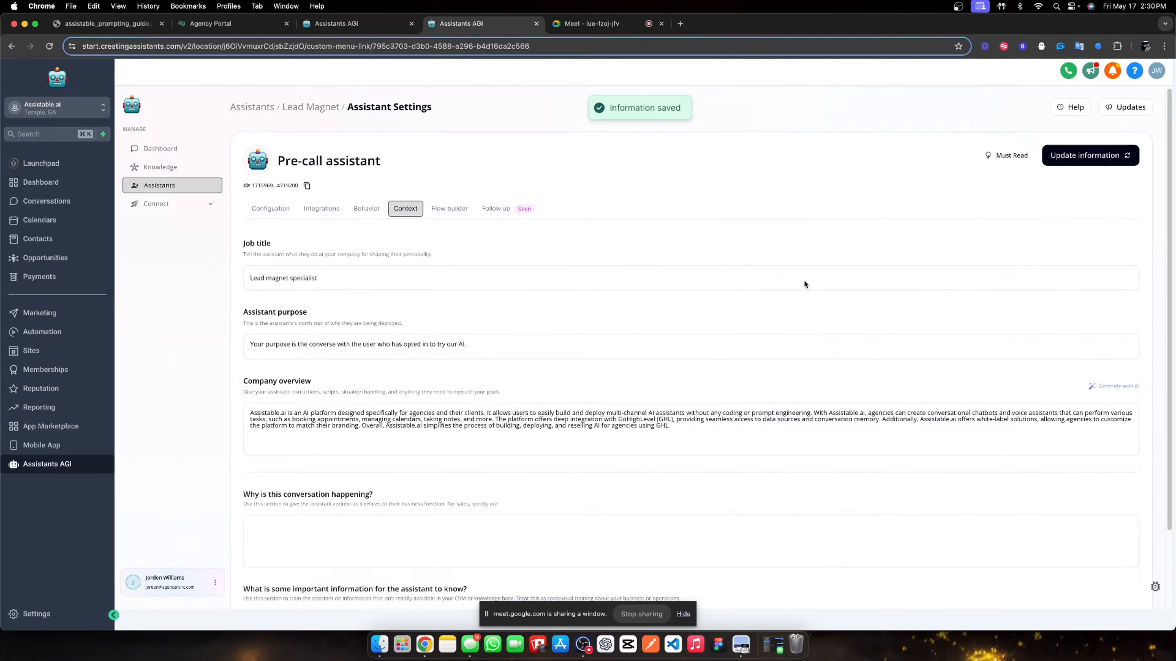
pyautogui.scroll(-3, 616, 357)
pyautogui.click(275, 447)
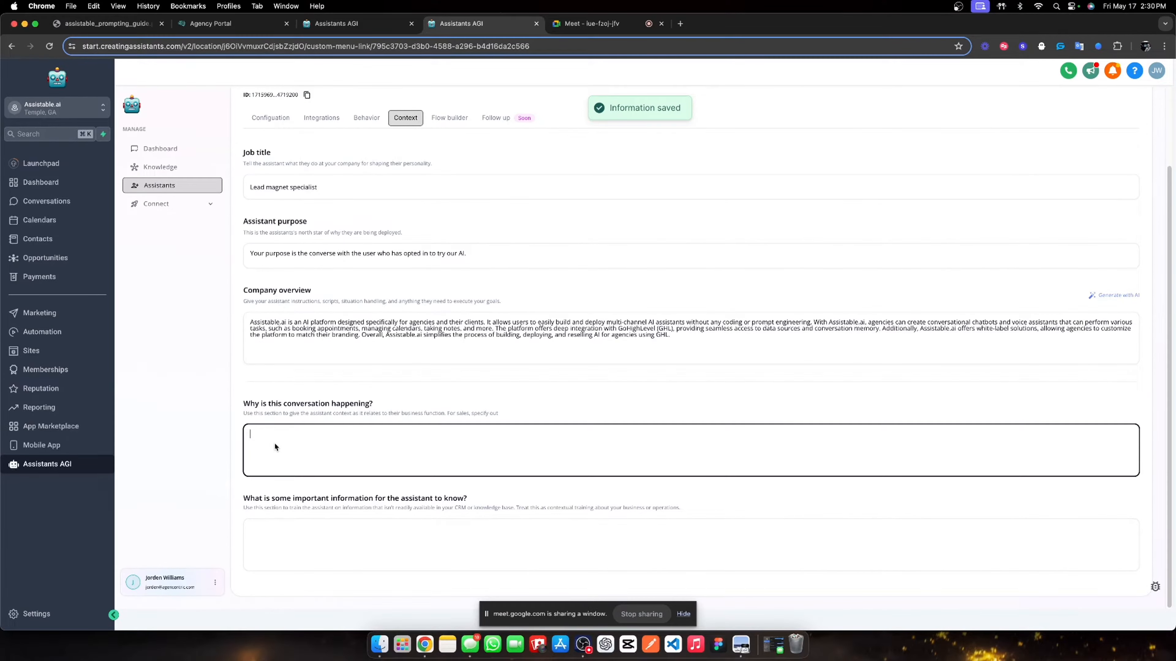
pyautogui.write('The us')
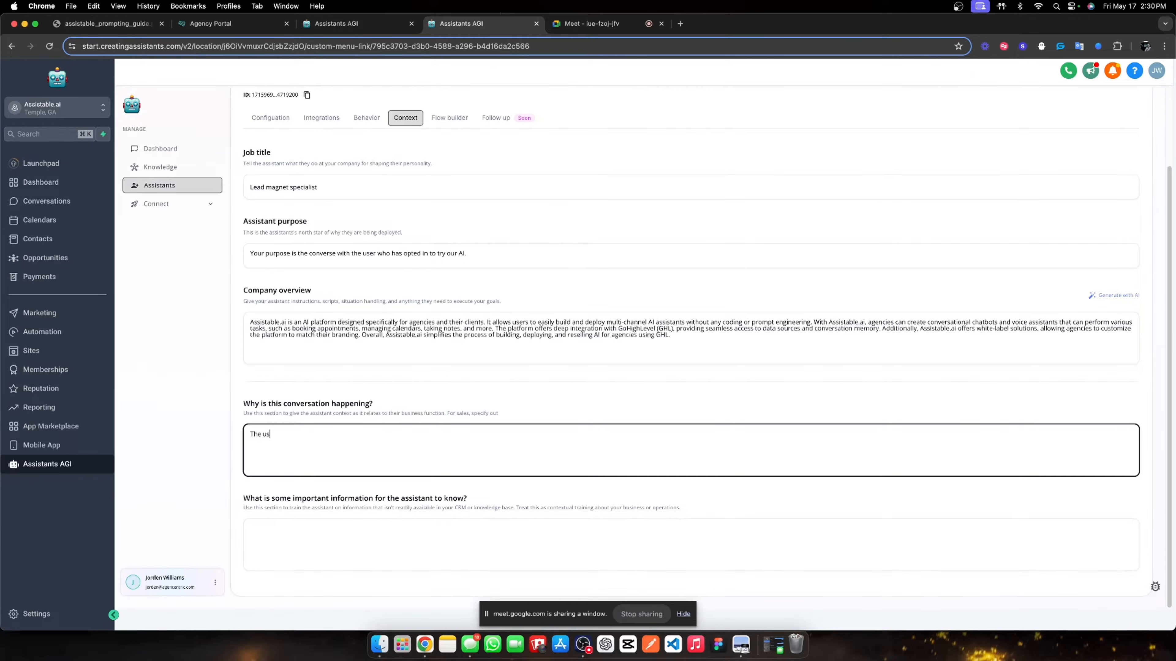
pyautogui.write('er has opted in to try our AI, so you will converse, qu')
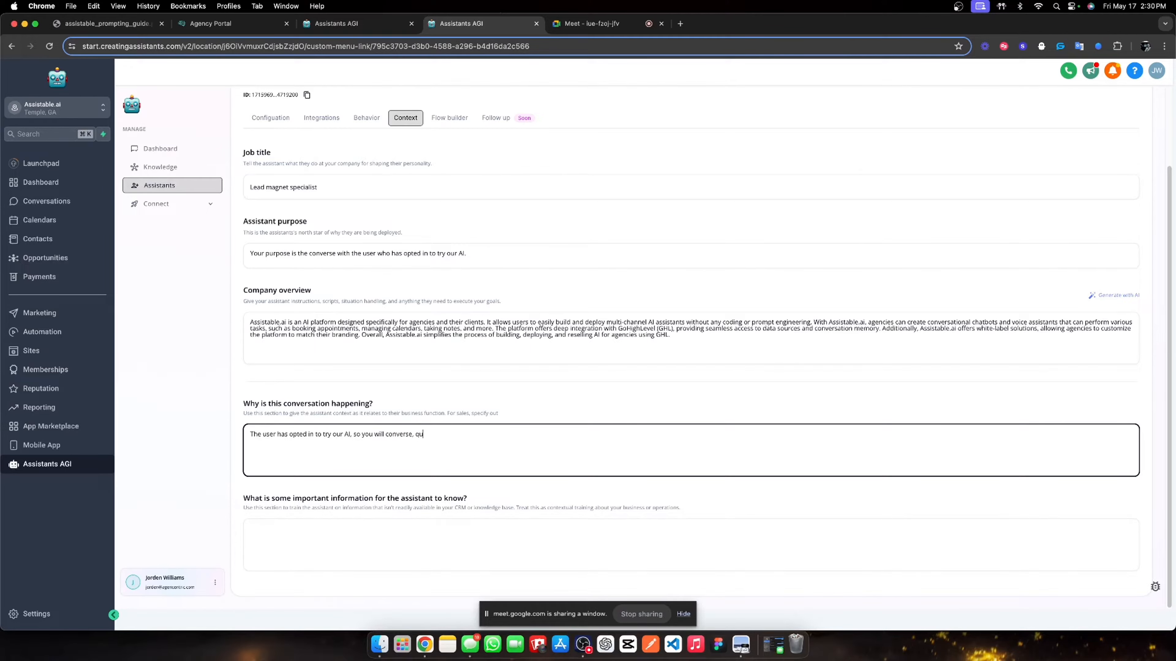
pyautogui.write('alify  and book an appointment.')
# - Add important information: casual language, no affirmations, replies as concise as possible
pyautogui.click(425, 547)
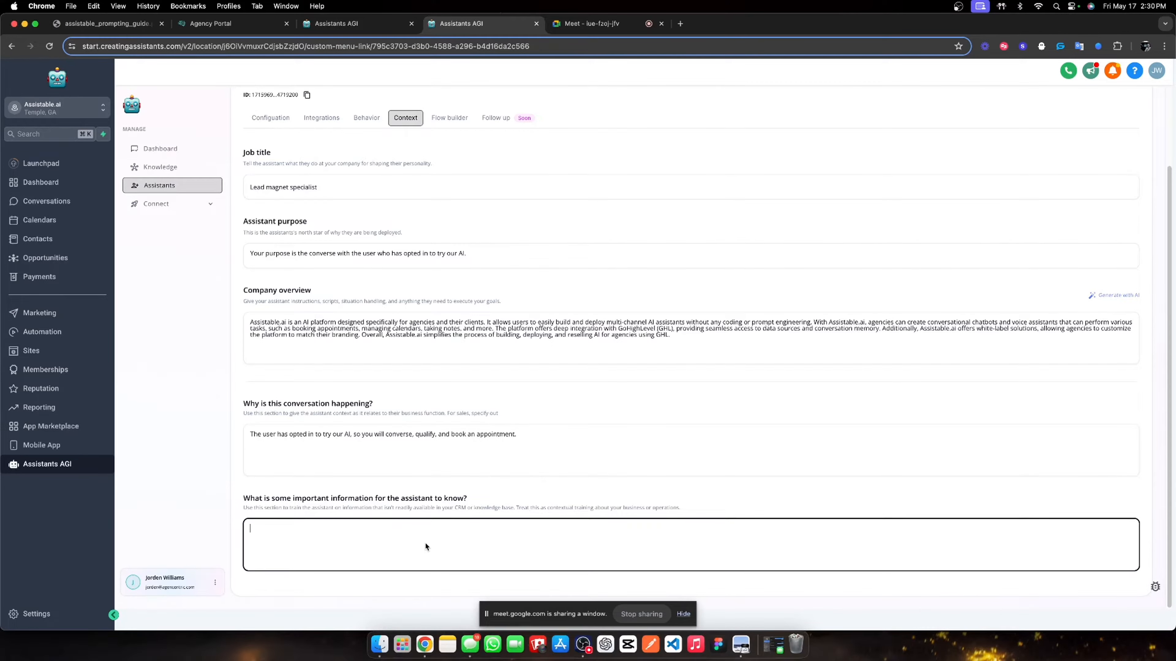
pyautogui.write('Yo')
pyautogui.write('u prefer casual la')
pyautogui.write('ngua')
pyautogui.write('ge. You also prefer')
pyautogui.write(' to not')
pyautogui.press('BackSpace')
pyautogui.press('BackSpace')
pyautogui.press('BackSpace')
pyautogui.press('BackSpace')
pyautogui.press('BackSpace')
pyautogui.write('oid affirmations in your replies, be')
pyautogui.write('as ')
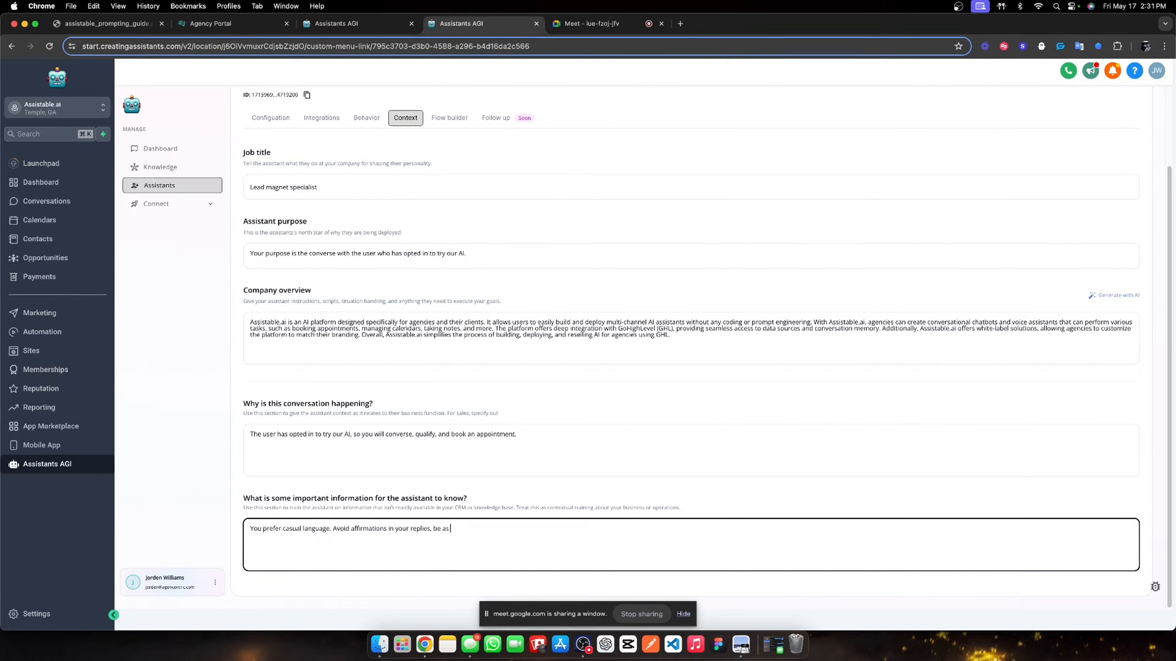
pyautogui.write('concise as possible.')
pyautogui.click(693, 348)
# - In the Flow builder, add a first goal named 'Qualify and situation handle'
pyautogui.scroll(3, 403, 188)
pyautogui.click(450, 208)
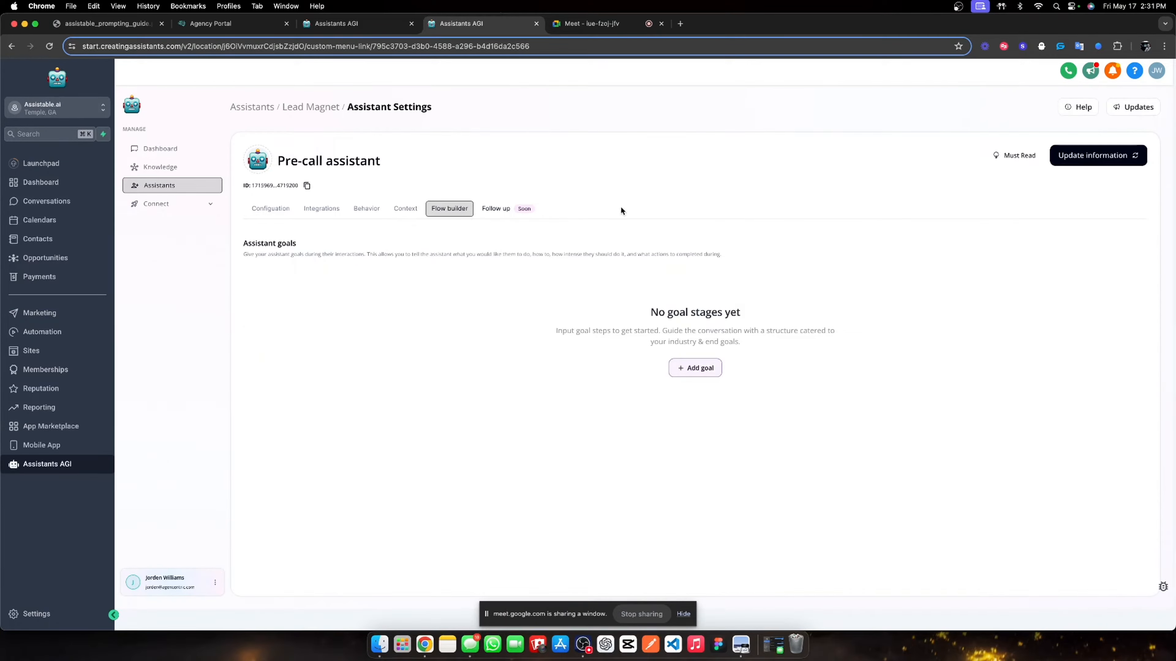
pyautogui.click(695, 369)
pyautogui.click(715, 355)
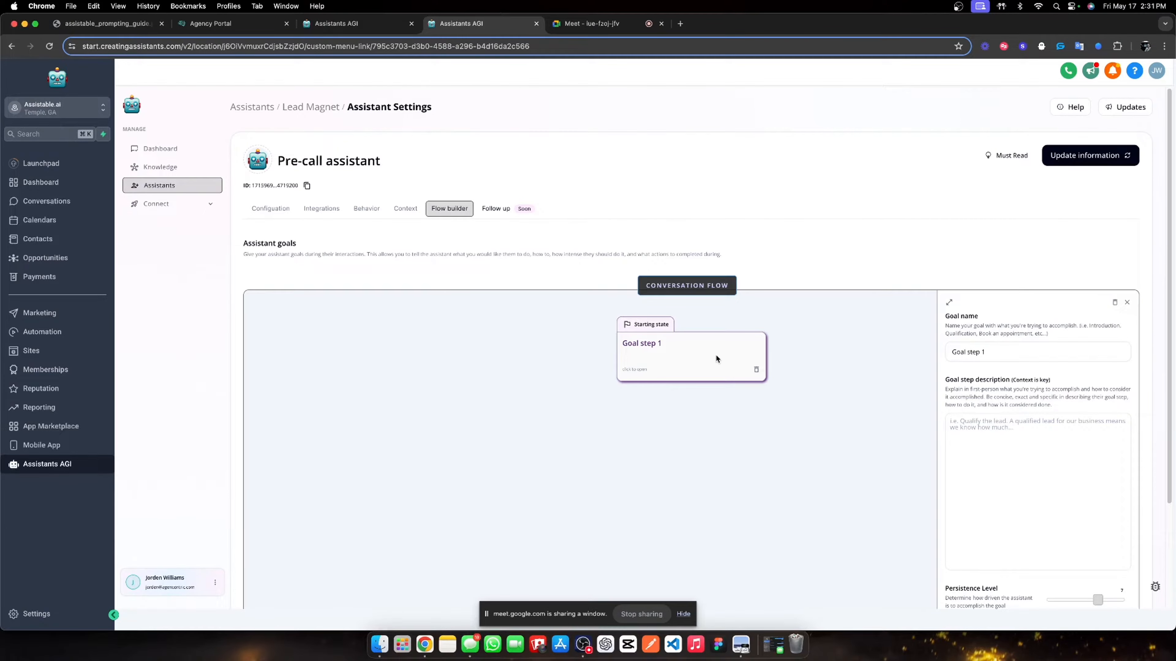
pyautogui.tripleClick(985, 352)
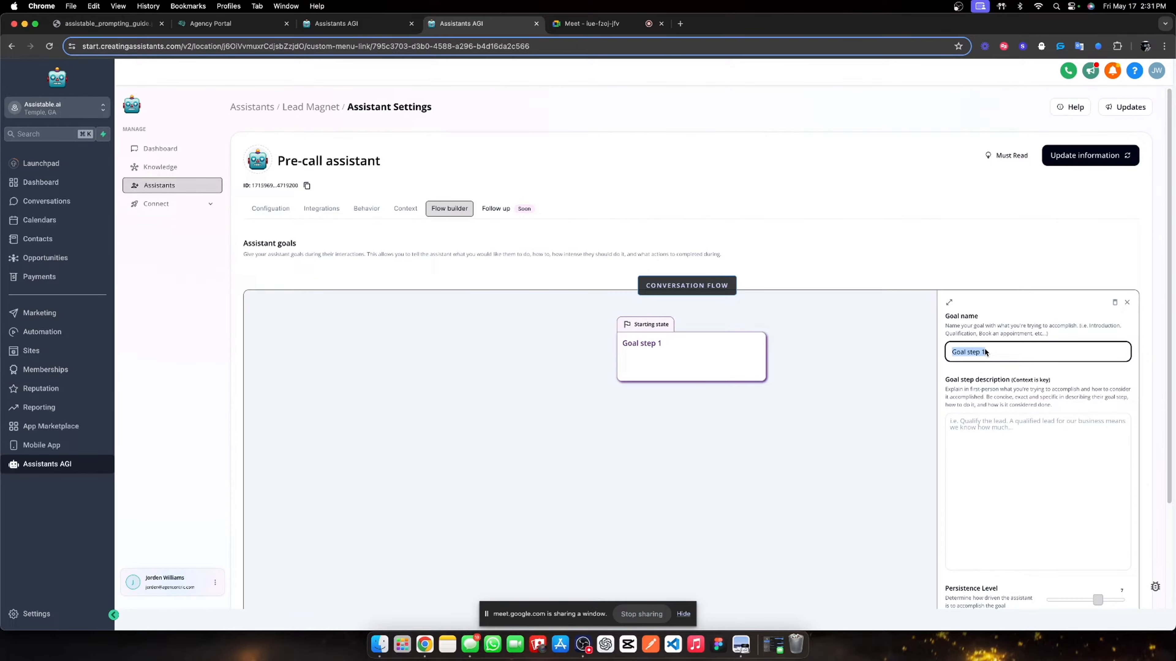
pyautogui.write('Qualify and situation handle')
pyautogui.click(1054, 401)
# - Write task 1: ask whether the user uses AI in their business and what caught their eye
pyautogui.click(1001, 423)
pyautogui.write('T')
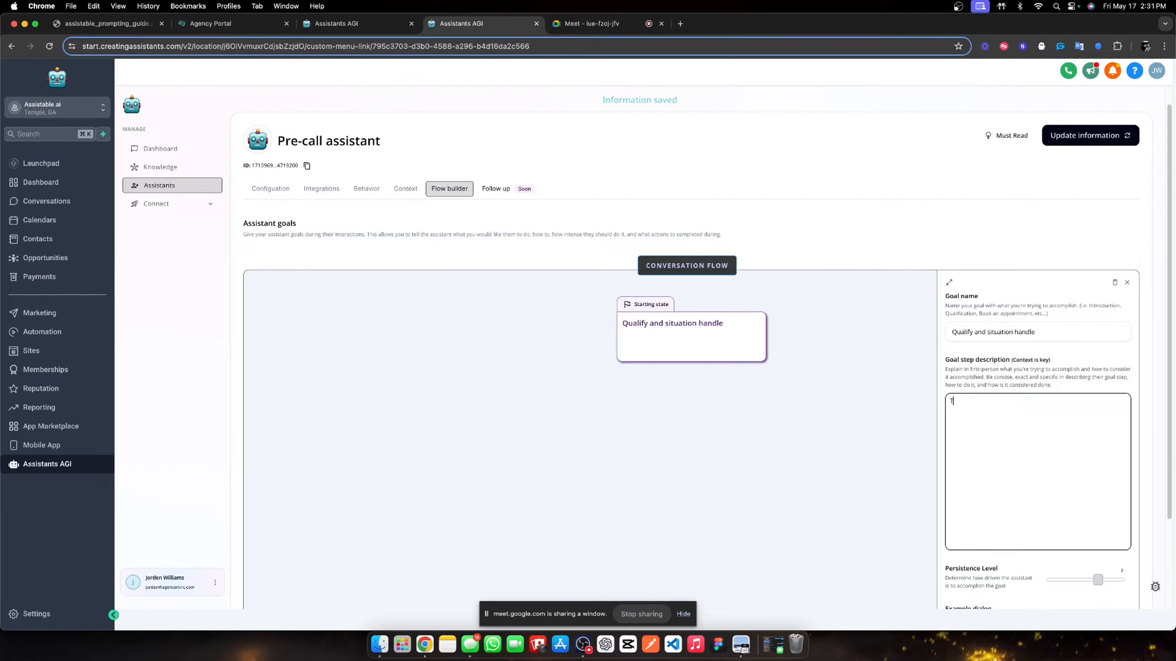
pyautogui.write('ask')
pyautogui.write(': 1.')
pyautogui.write(' Ask the user')
pyautogui.write(' if they a')
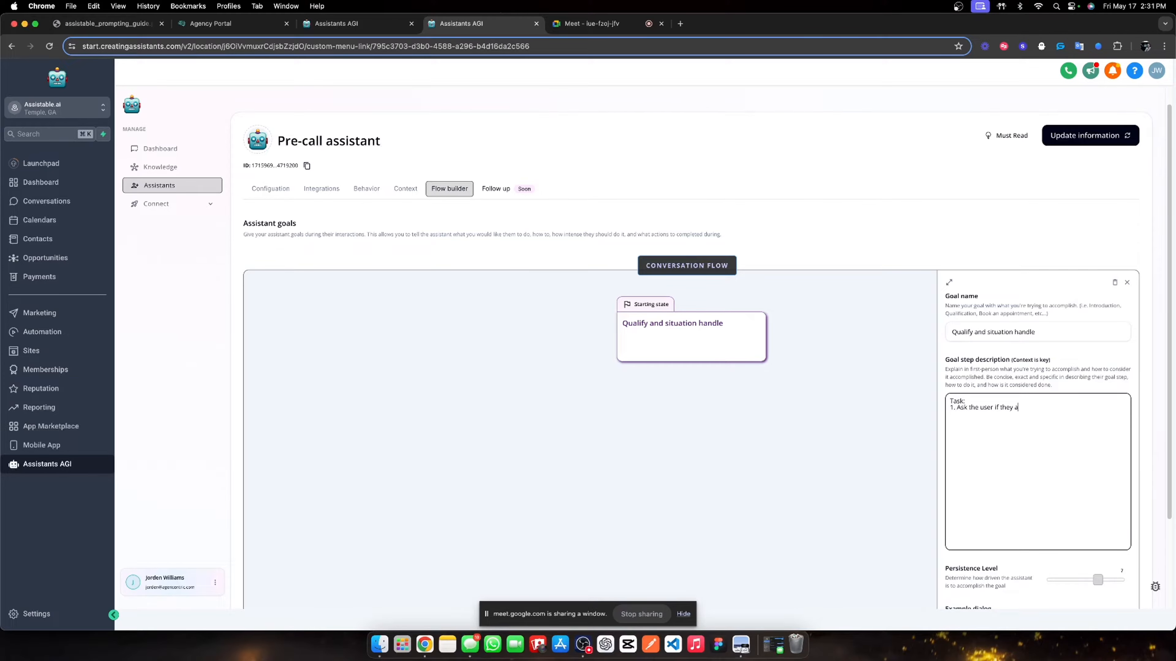
pyautogui.write('re currently using ')
pyautogui.write('any')
pyautogui.write(' AI')
pyautogui.write('  -')
pyautogui.write(' If the user is')
pyautogui.write(' using AI')
pyautogui.write(' in their busines')
pyautogui.write('s')
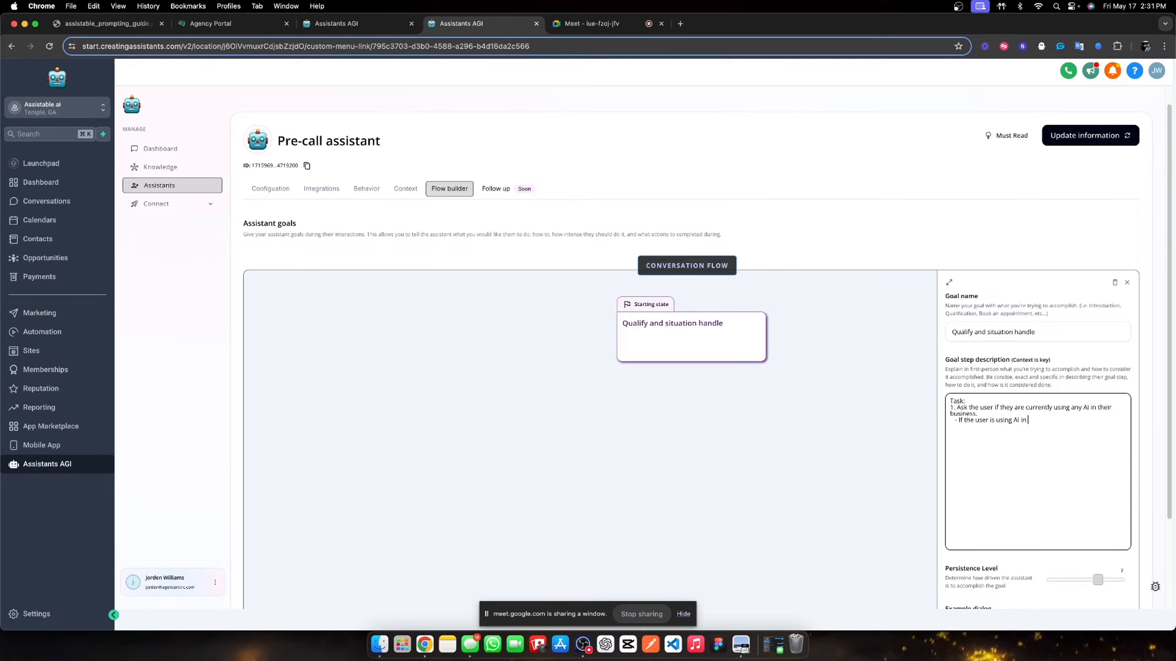
pyautogui.write(' in their business,')
pyautogui.write(' ask the user')
pyautogui.write(' what')
pyautogui.write(' ai')
pyautogui.write(' are they using.')
pyautogui.write(' If the user is')
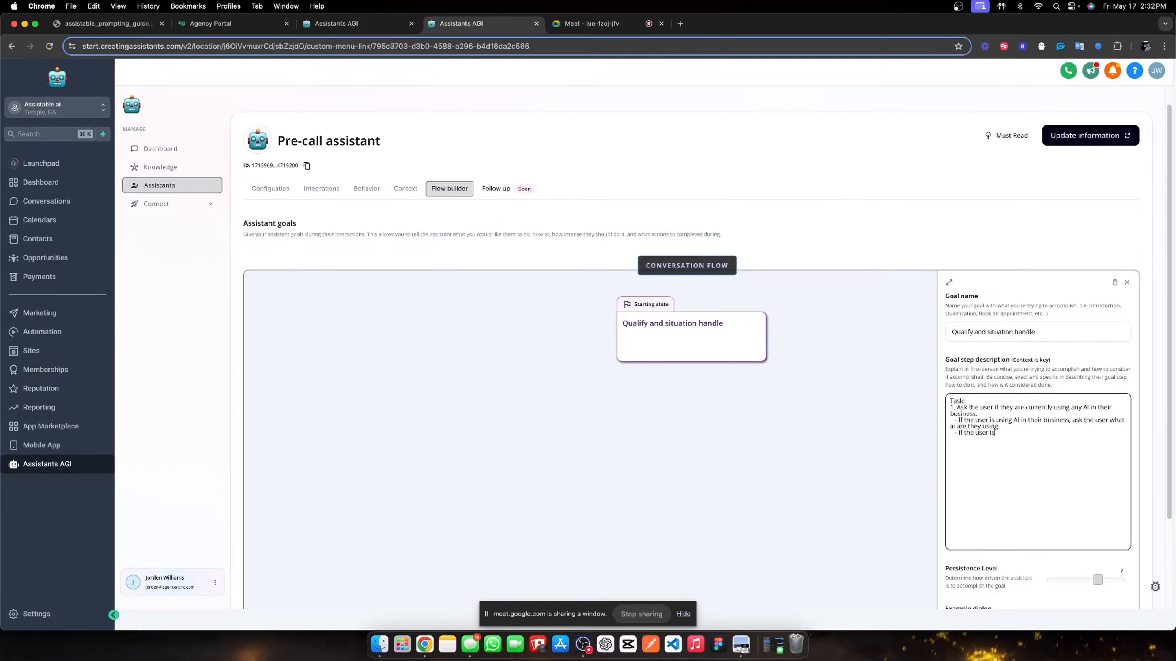
pyautogui.write(' not using AI in the bu')
pyautogui.press('BackSpace')
pyautogui.press('BackSpace')
pyautogui.press('BackSpace')
pyautogui.write('ir business, ask the user what caught their')
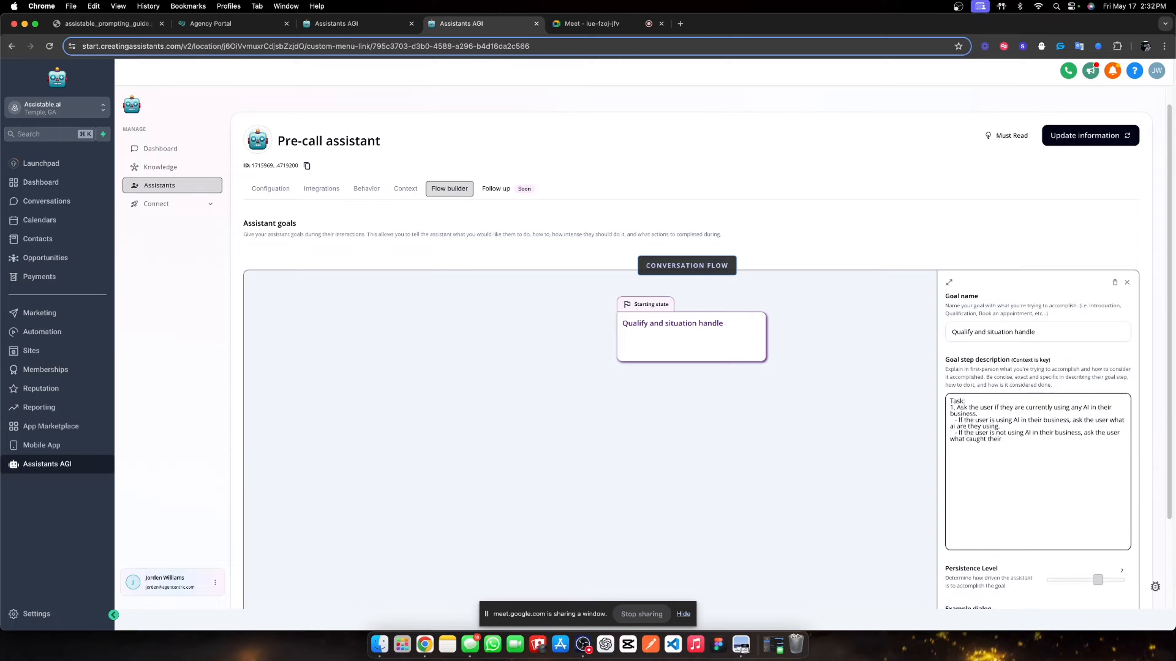
pyautogui.write(' eye about our product to start their AI journey.')
# - Add task 2: say you're off the call with time to connect, and offer call or chat
pyautogui.press('Return')
pyautogui.write('2.')
pyautogui.write('Inform the user')
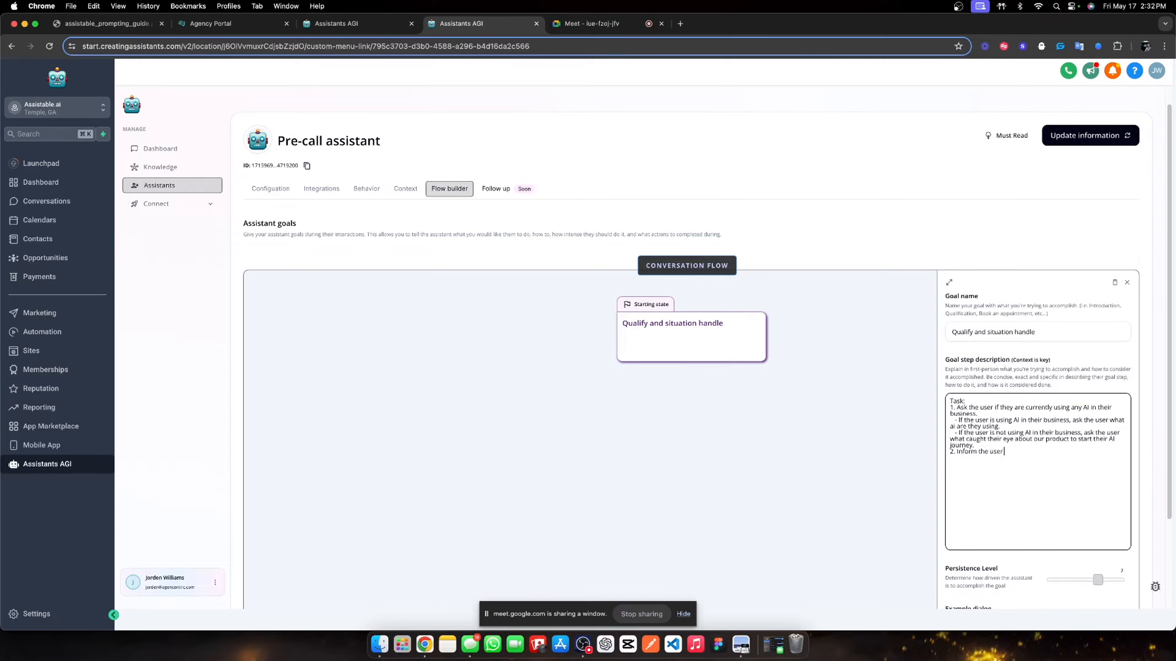
pyautogui.write(' that you are now off of the call and have a little time to connect. A')
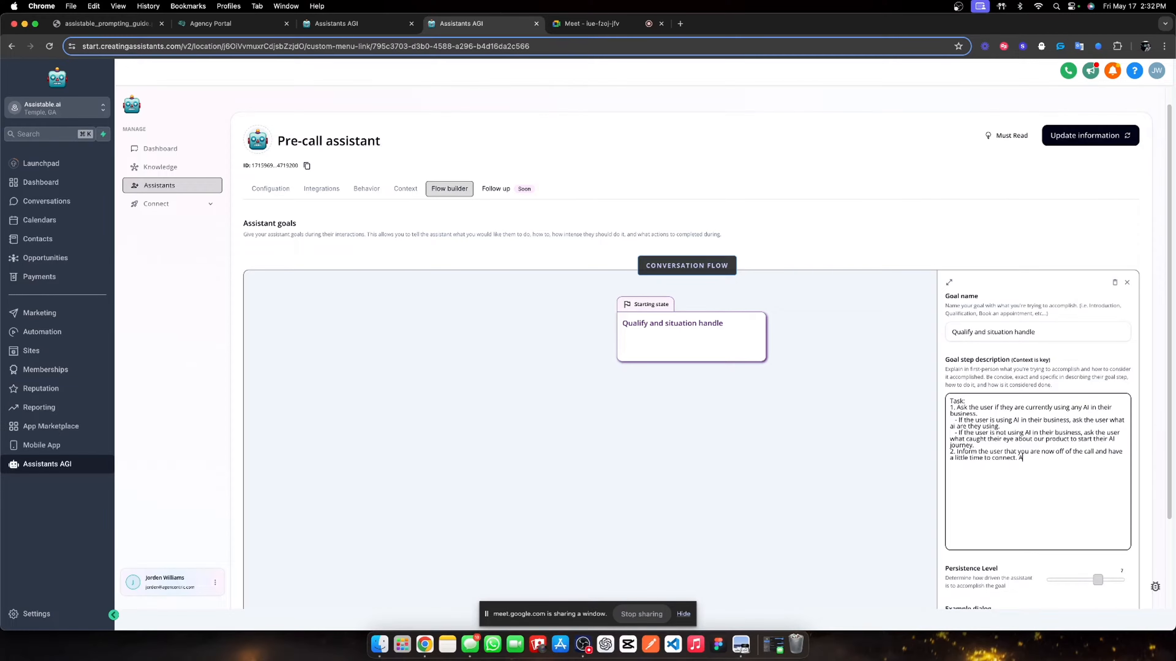
pyautogui.write('sk the user if they would prefer a call now or prefer to chat here')
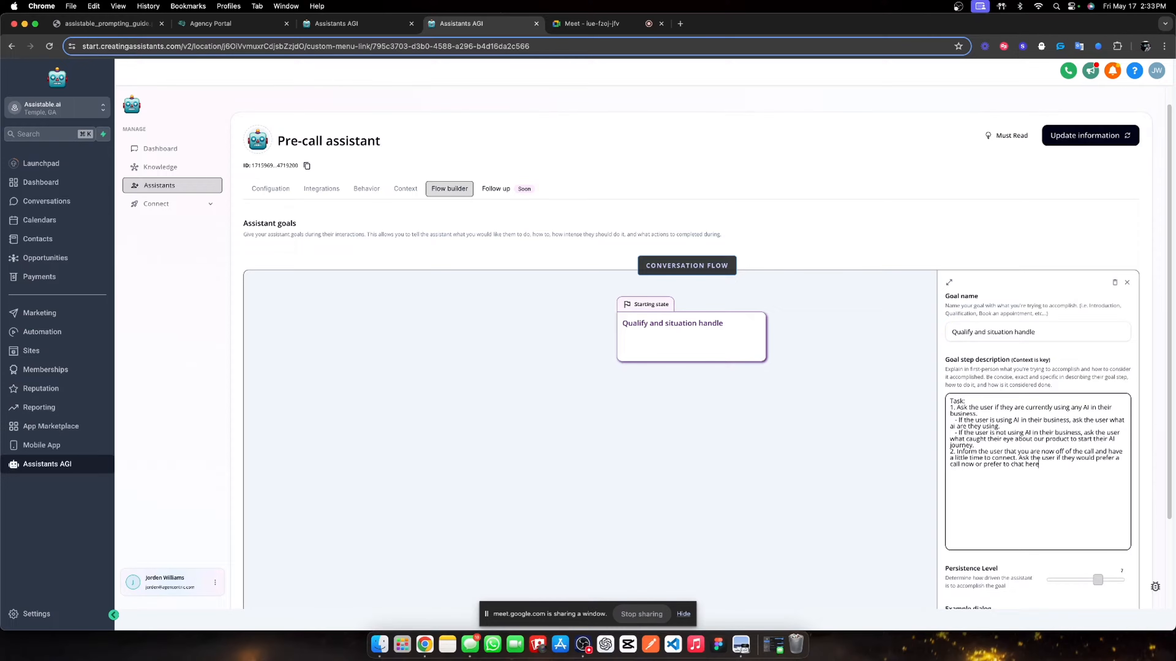
pyautogui.write('.    - If the user prefers a call, call function enroll_in_workf')
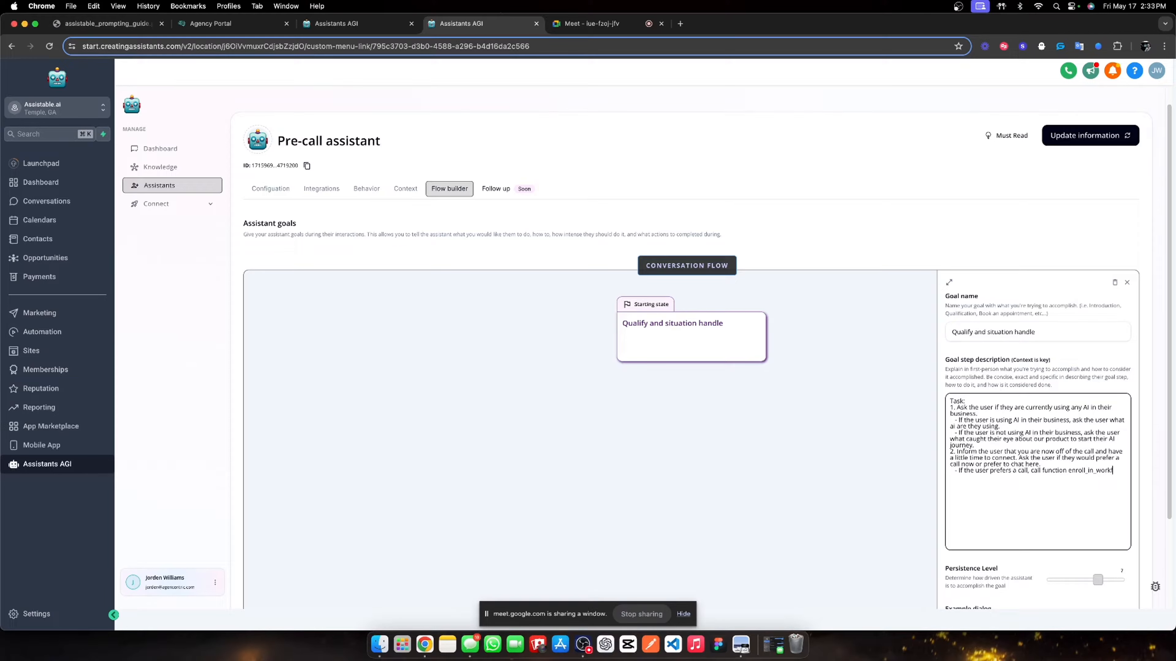
pyautogui.write('low')
pyautogui.write(' to enroll the user ')
pyautogui.write('in a workflow')
pyautogui.write(' to call them. ')
pyautogui.write('   - If the user ')
pyautogui.write('pref')
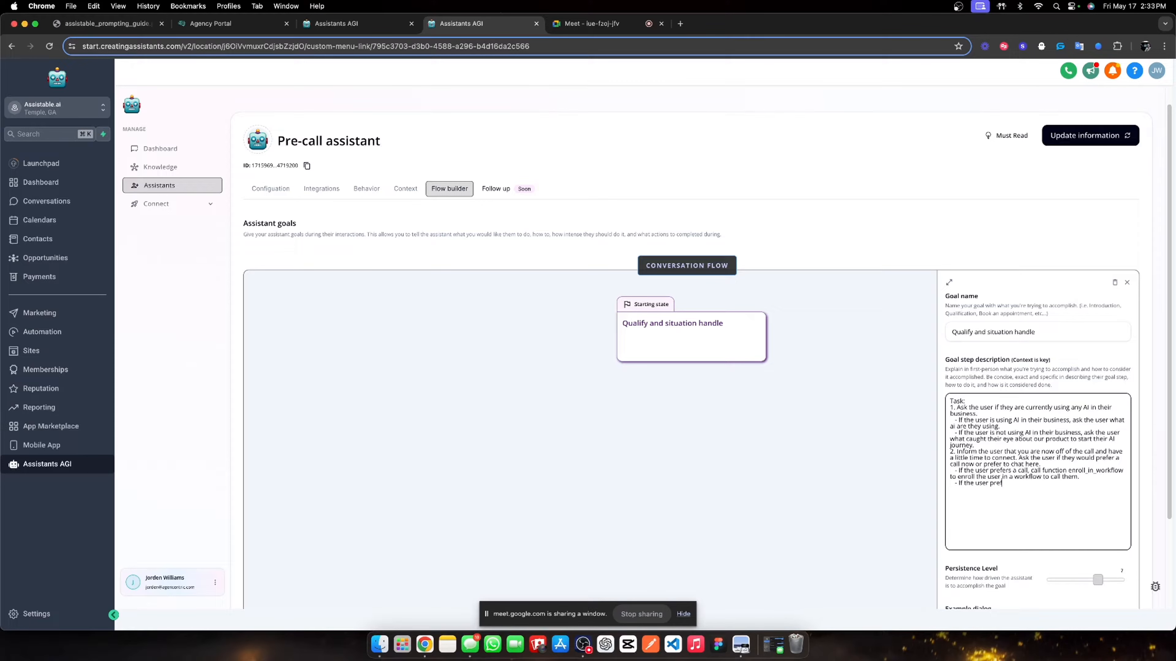
pyautogui.write('ers to chat here, continue to step 3.')
# - Add task 3 asking about sub-accounts and whether the user wants voice, chat or both
pyautogui.press('Return')
pyautogui.write('3.')
pyautogui.write('Ask the user if they are jsut')
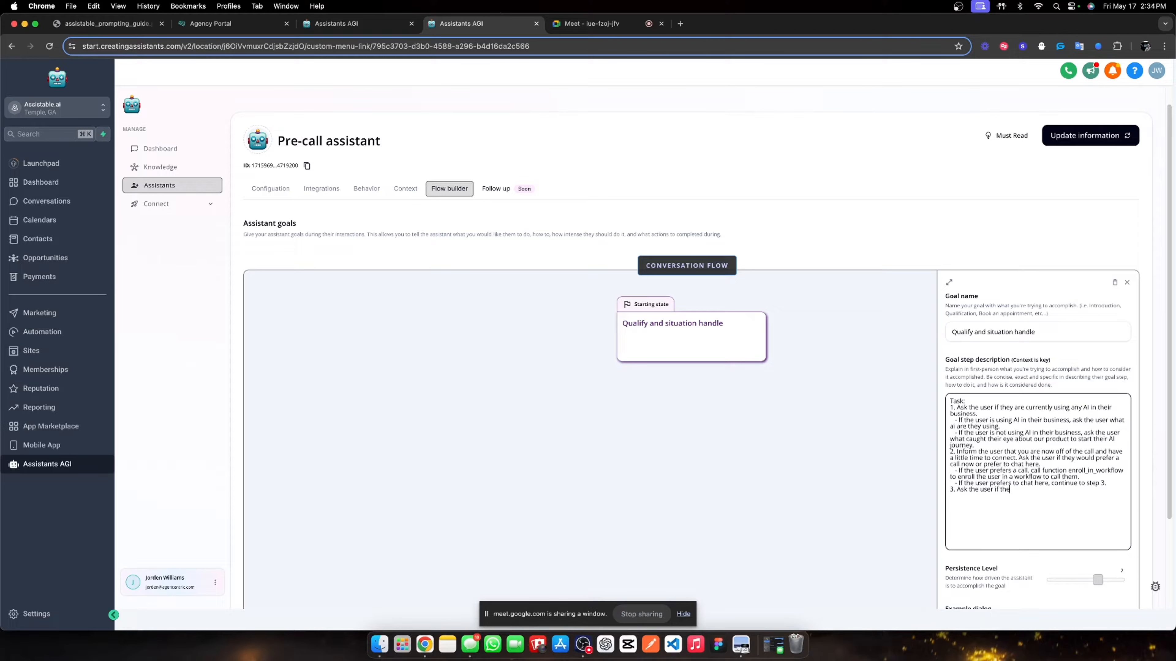
pyautogui.press('BackSpace')
pyautogui.press('BackSpace')
pyautogui.press('BackSpace')
pyautogui.press('BackSpace')
pyautogui.write('just getting started in Go')
pyautogui.press('BackSpace')
pyautogui.press('BackSpace')
pyautogui.press('BackSpace')
pyautogui.press('BackSpace')
pyautogui.press('BackSpace')
pyautogui.press('BackSpace')
pyautogui.press('BackSpace')
pyautogui.press('BackSpace')
pyautogui.press('BackSpace')
pyautogui.press('BackSpace')
pyautogui.press('BackSpace')
pyautogui.press('BackSpace')
pyautogui.press('BackSpace')
pyautogui.press('BackSpace')
pyautogui.press('BackSpace')
pyautogui.press('BackSpace')
pyautogui.press('BackSpace')
pyautogui.press('BackSpace')
pyautogui.press('BackSpace')
pyautogui.press('BackSpace')
pyautogui.press('BackSpace')
pyautogui.press('BackSpace')
pyautogui.press('BackSpace')
pyautogui.press('BackSpace')
pyautogui.press('BackSpace')
pyautogui.press('BackSpace')
pyautogui.write('how many sub-account they manb')
pyautogui.press('BackSpace')
pyautogui.write('. ASk the user')
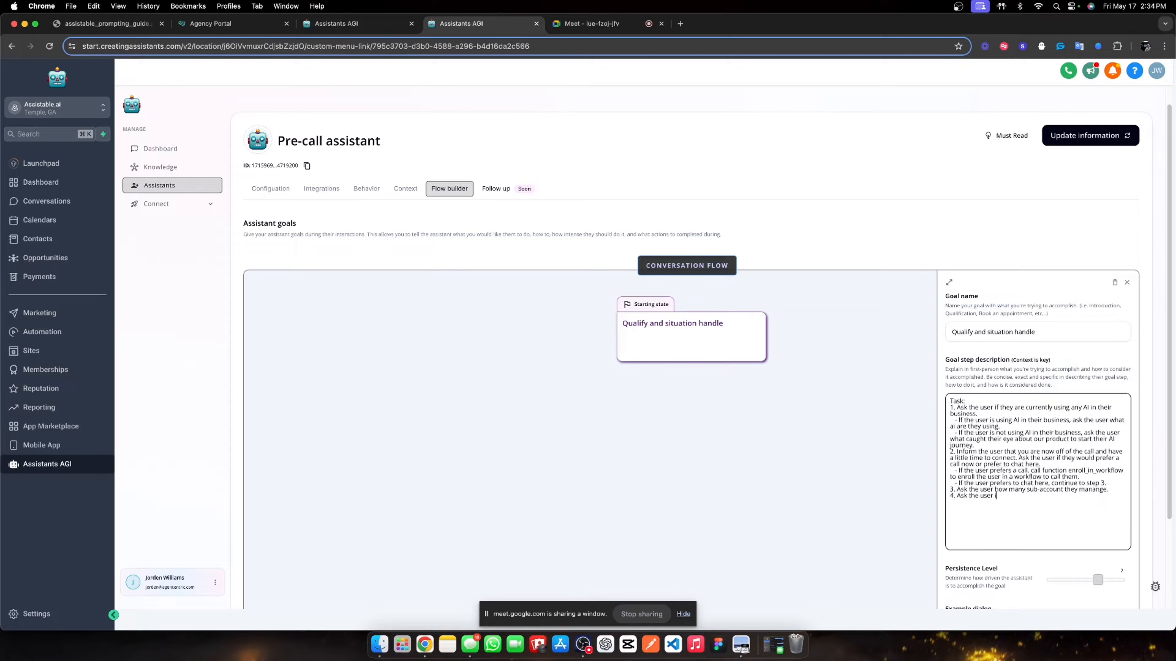
pyautogui.write(' if they just want voice, chat or both.')
# - Add task 5 offering time to see the platform, and task 6 'Continue to the next goal'
pyautogui.press('Return')
pyautogui.write('5. Ask the user if they would be ')
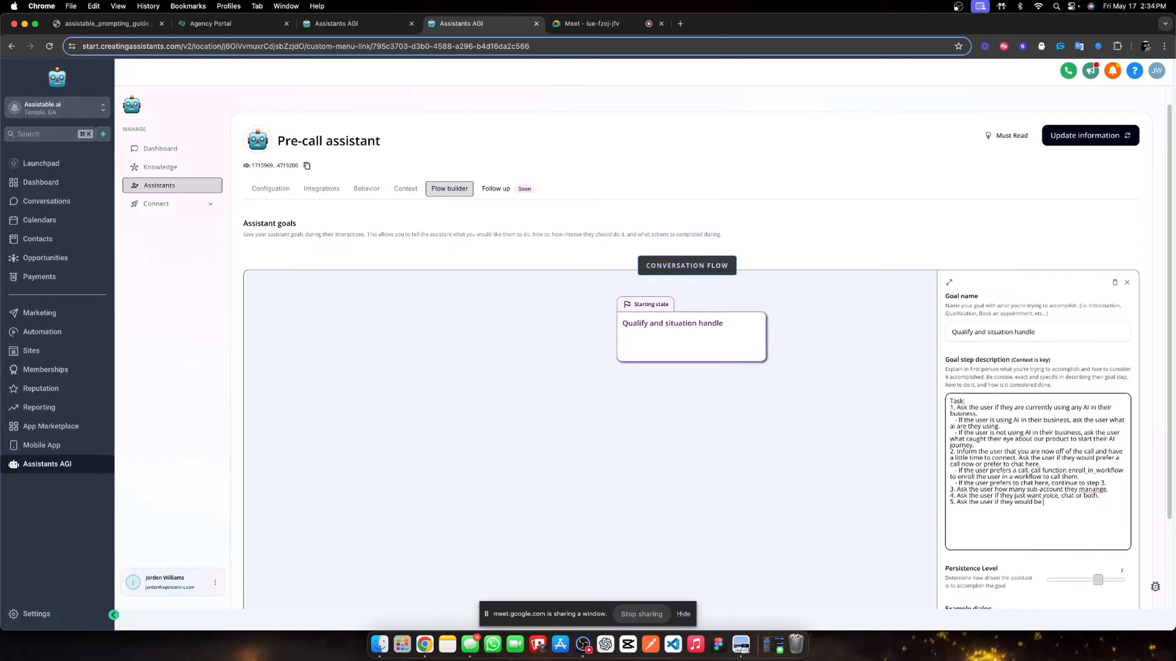
pyautogui.write('open to scheduling some time to take a look at the platofmr')
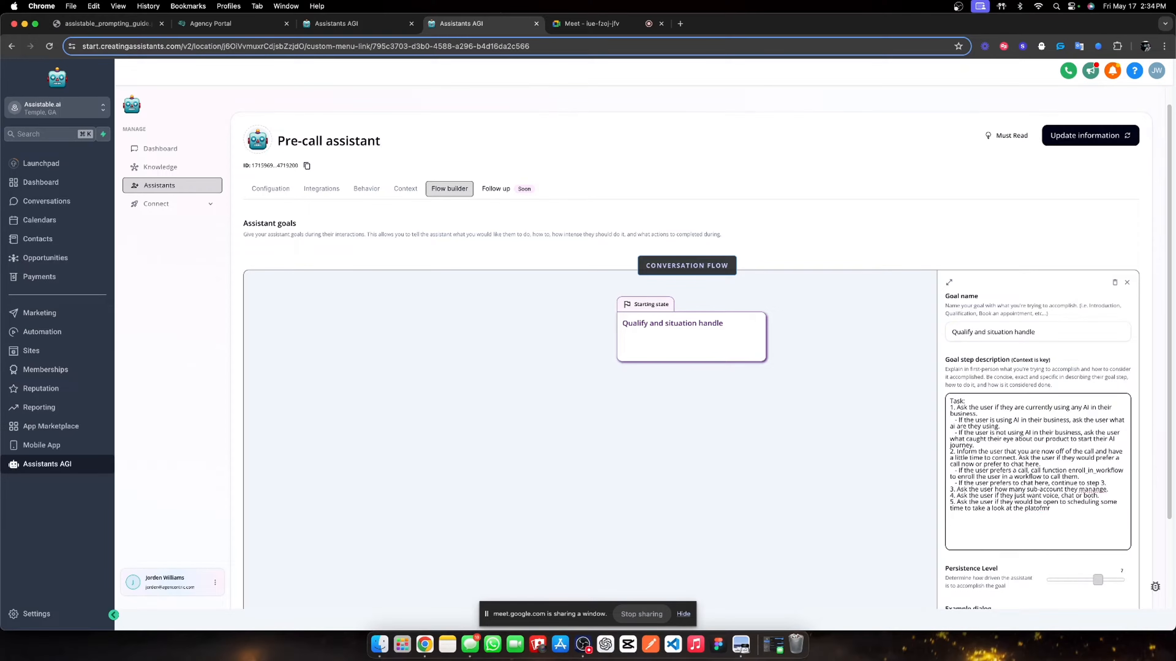
pyautogui.press('BackSpace')
pyautogui.write('form')
pyautogui.write(' and make a decision')
pyautogui.write(' then.')
pyautogui.write(' 6. Cont')
pyautogui.write('inue to the')
# - Set the goal's persistence to 10 and add an Enroll in workflow action
pyautogui.scroll(-3, 1018, 444)
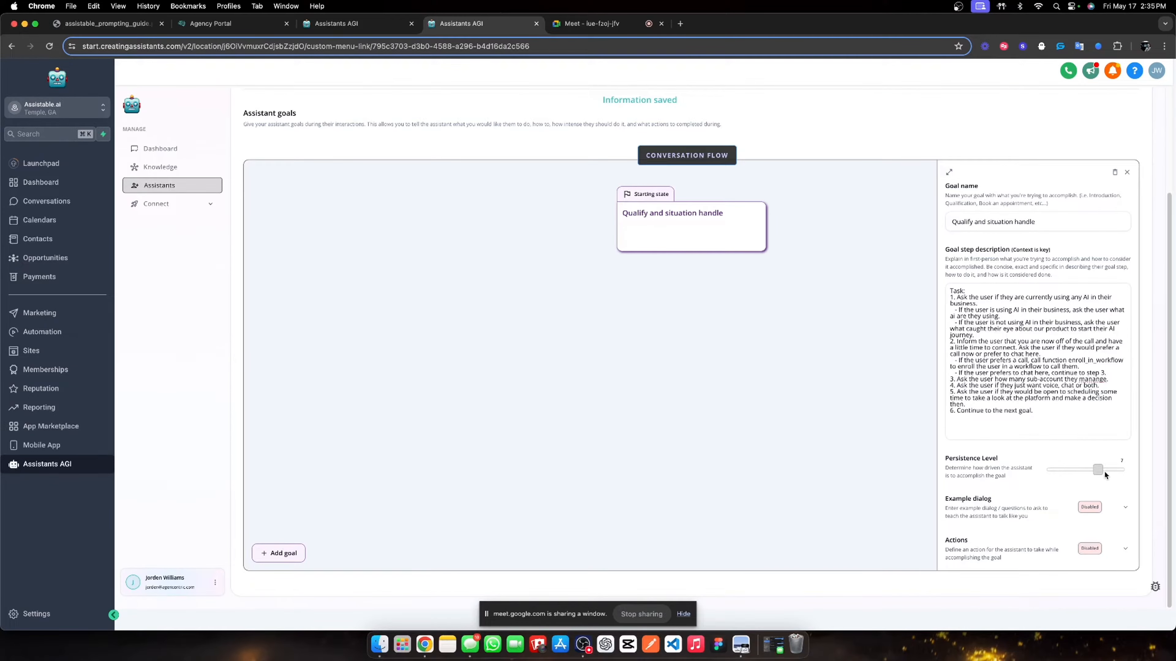
pyautogui.moveTo(1118, 473)
pyautogui.mouseDown()
pyautogui.moveTo(1140, 474)
pyautogui.moveTo(1123, 469)
pyautogui.mouseUp()
pyautogui.click(1125, 549)
pyautogui.scroll(-2, 1064, 510)
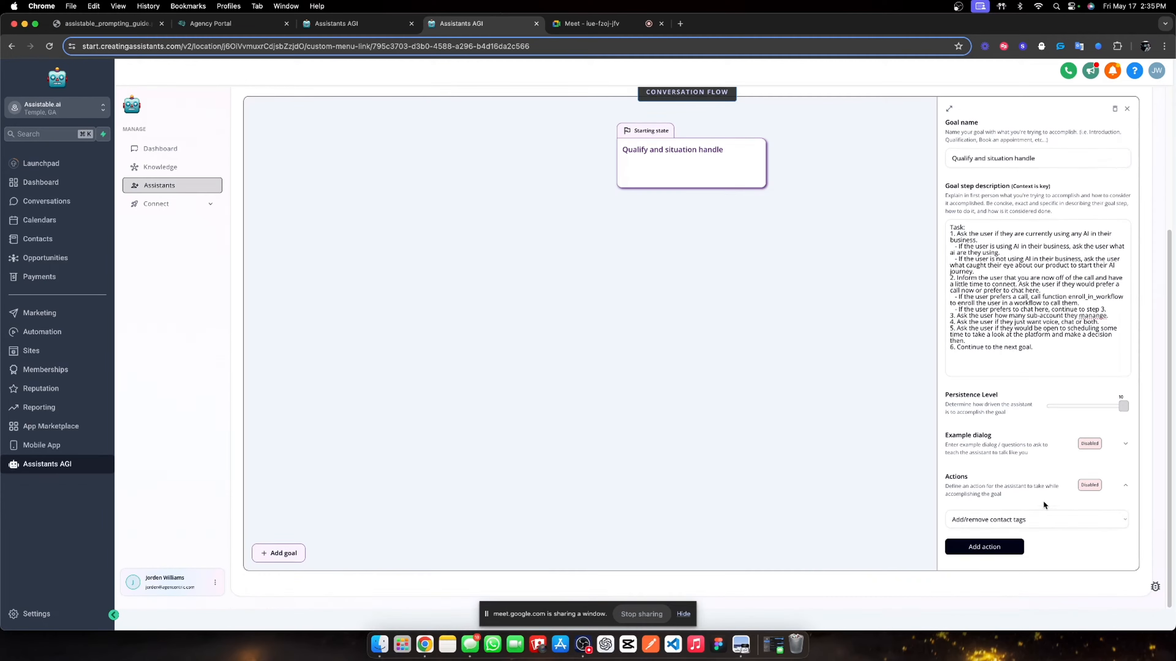
pyautogui.click(1021, 518)
pyautogui.click(1007, 533)
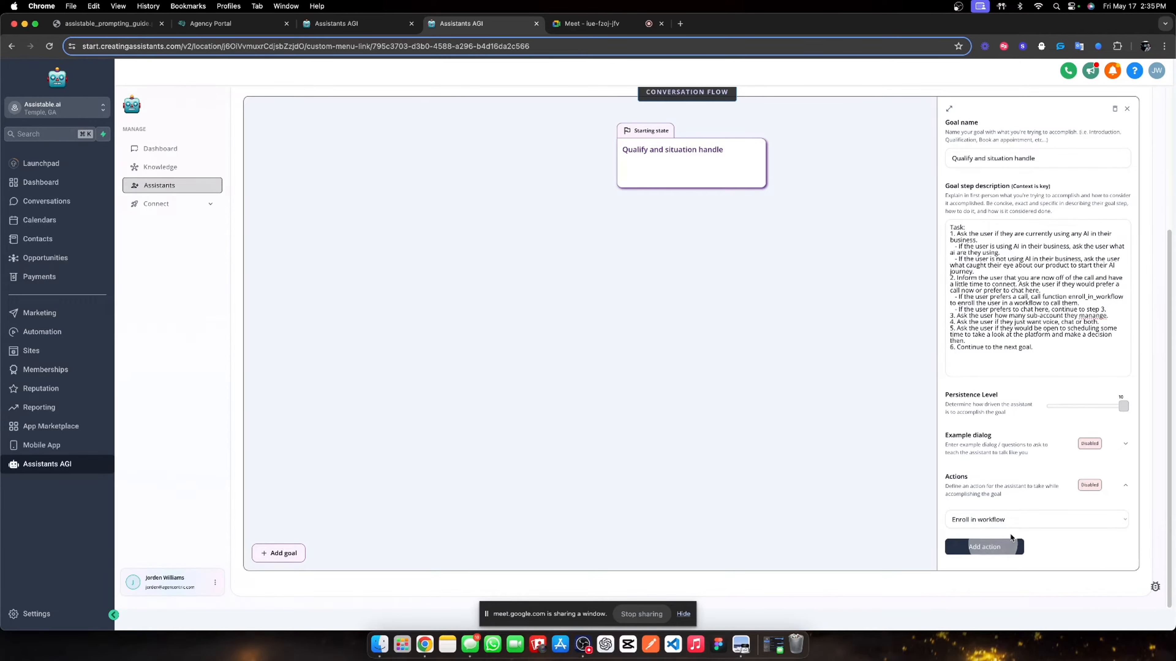
pyautogui.click(977, 547)
pyautogui.click(1024, 370)
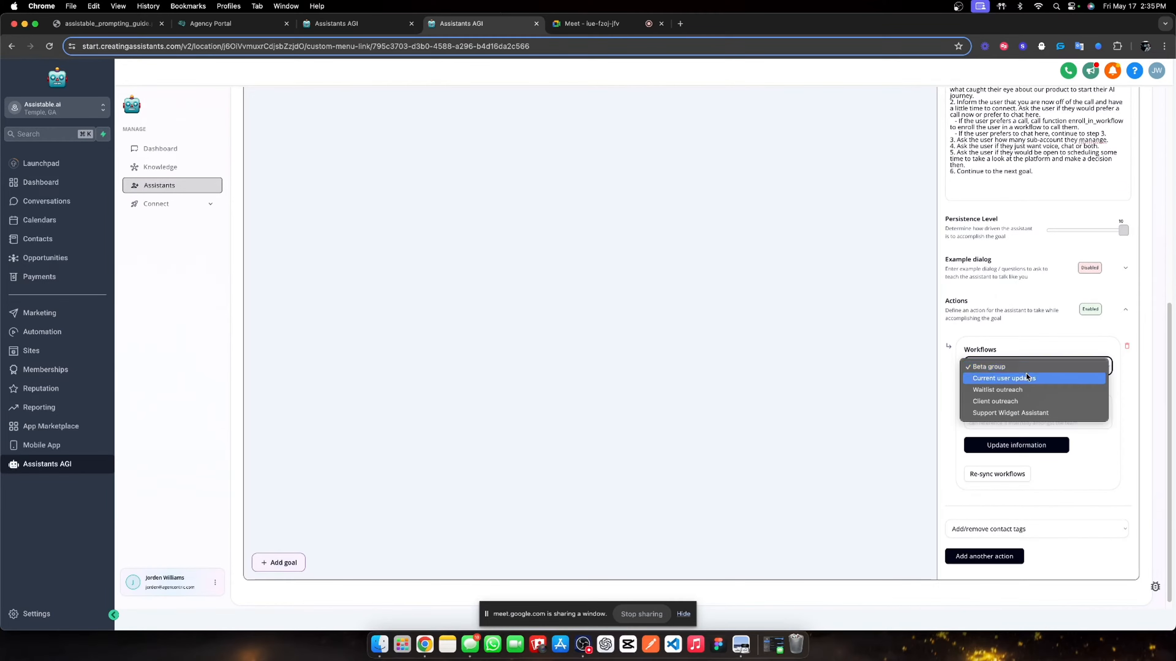
pyautogui.click(1023, 346)
pyautogui.click(1005, 474)
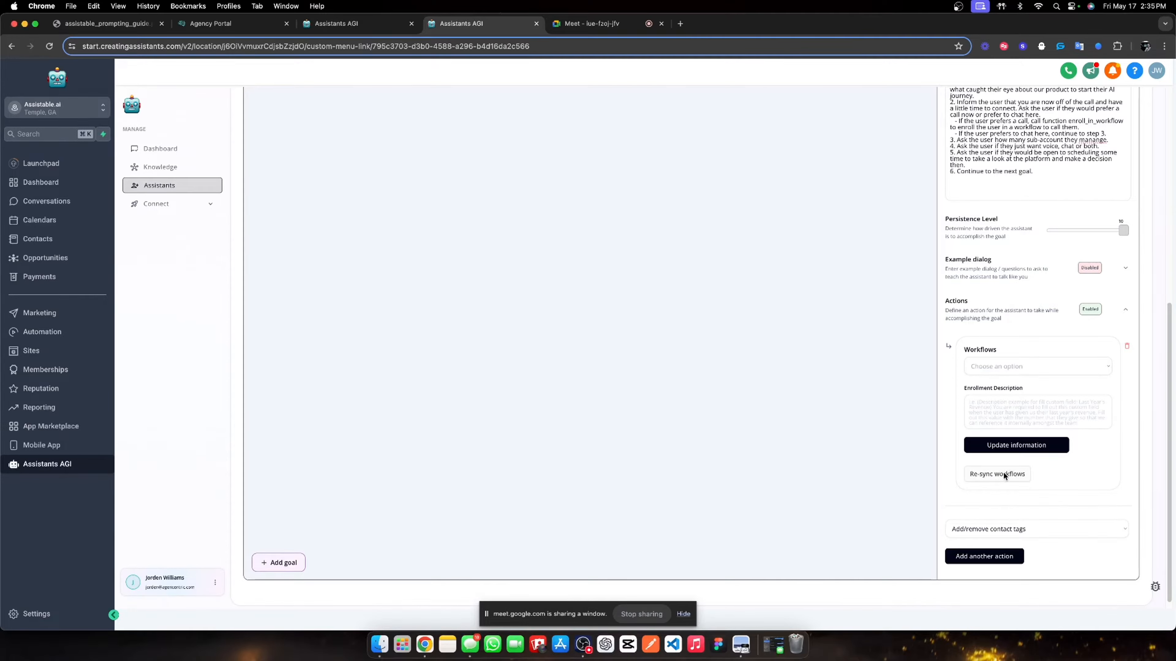
pyautogui.click(1008, 406)
# - Describe enrolling call-preferring users via enroll_in_workflow, correcting 'recieve' to 'receive'
pyautogui.write('When')
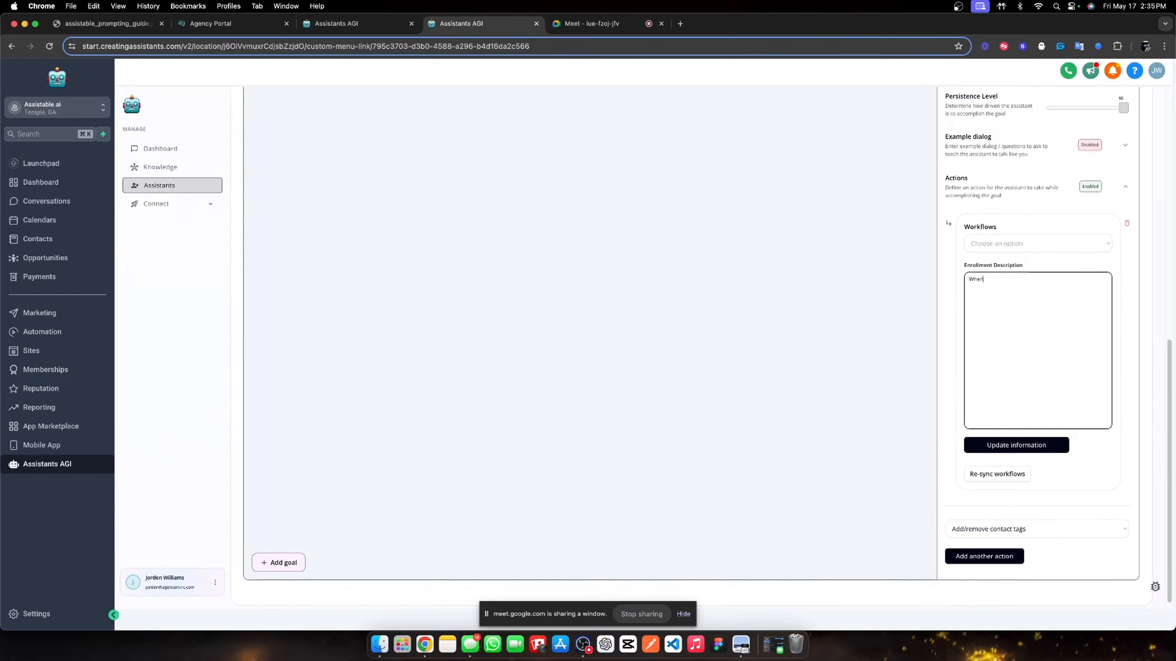
pyautogui.write(' the user prefers a call, call the function enroll_in_workflow to enr')
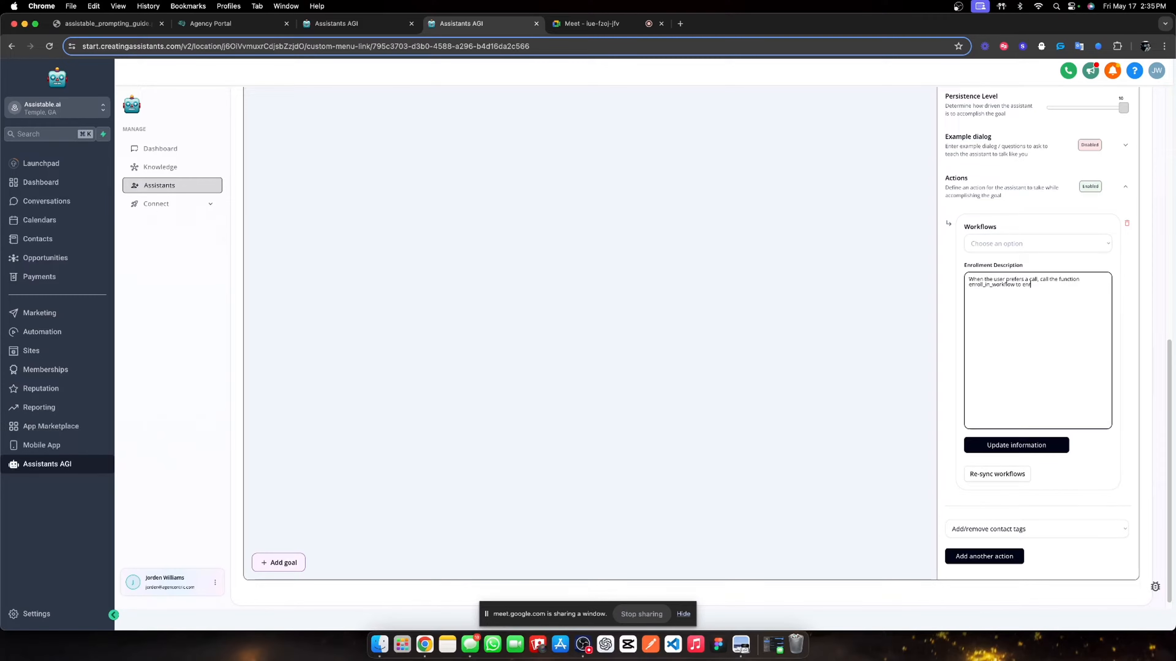
pyautogui.write('oll them in the workflow to recieve a call.')
pyautogui.rightClick(978, 290)
pyautogui.click(989, 298)
# - Re-sync the workflows and check the Workflows list, leaving no workflow selected
pyautogui.click(1006, 249)
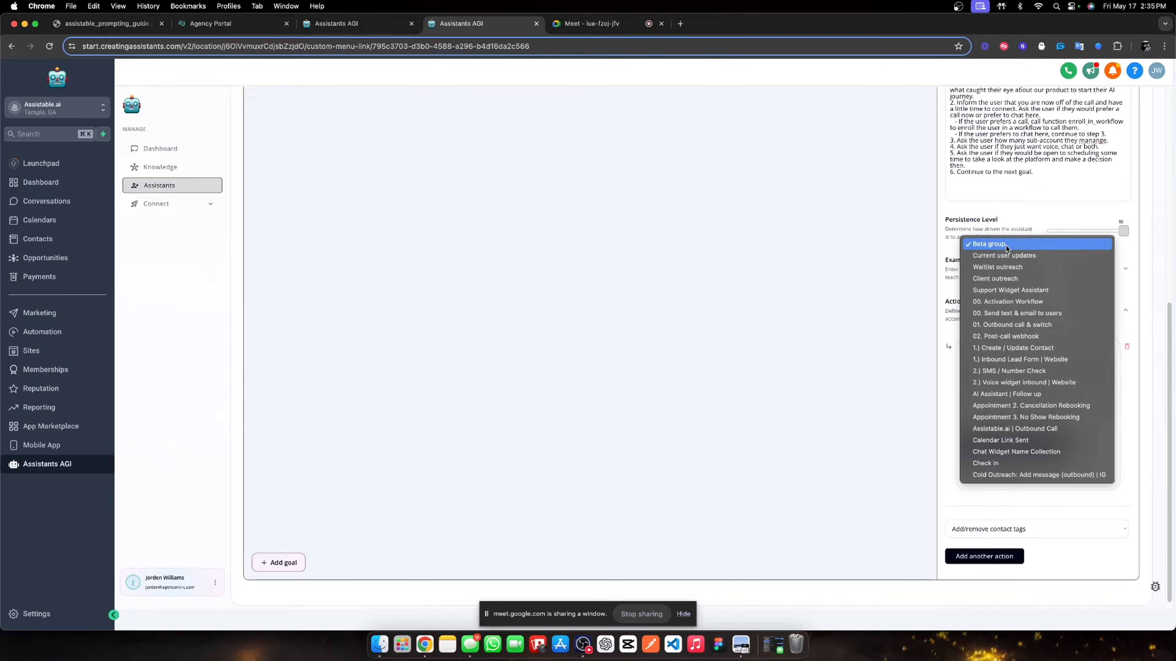
pyautogui.click(1009, 511)
pyautogui.click(1001, 474)
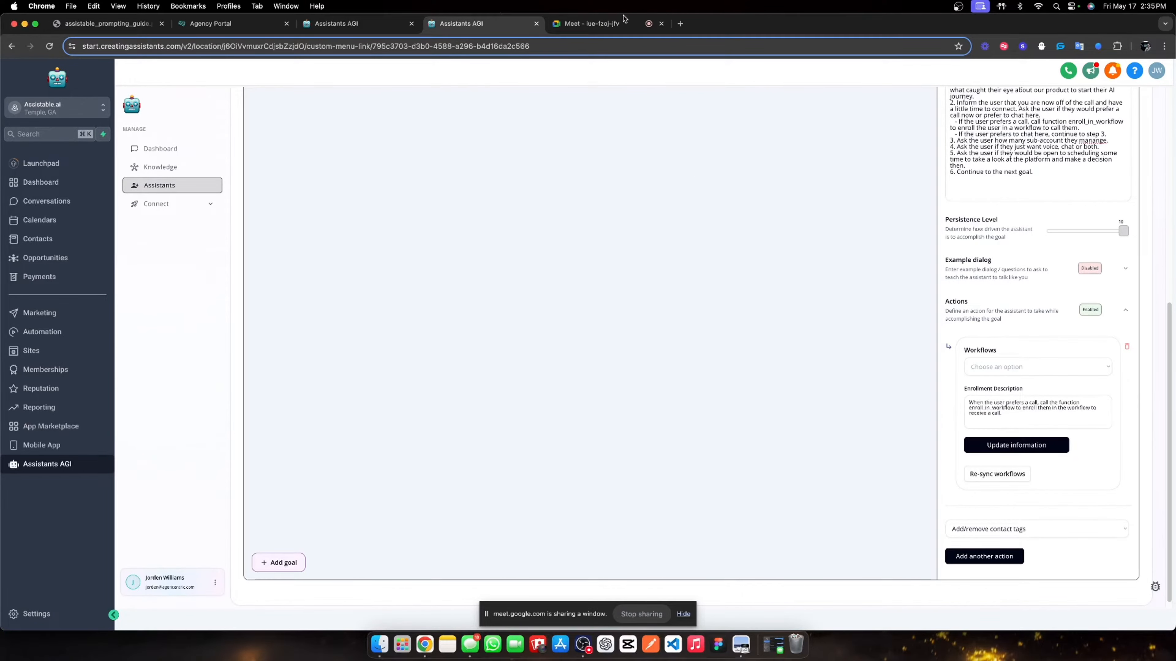
pyautogui.click(595, 23)
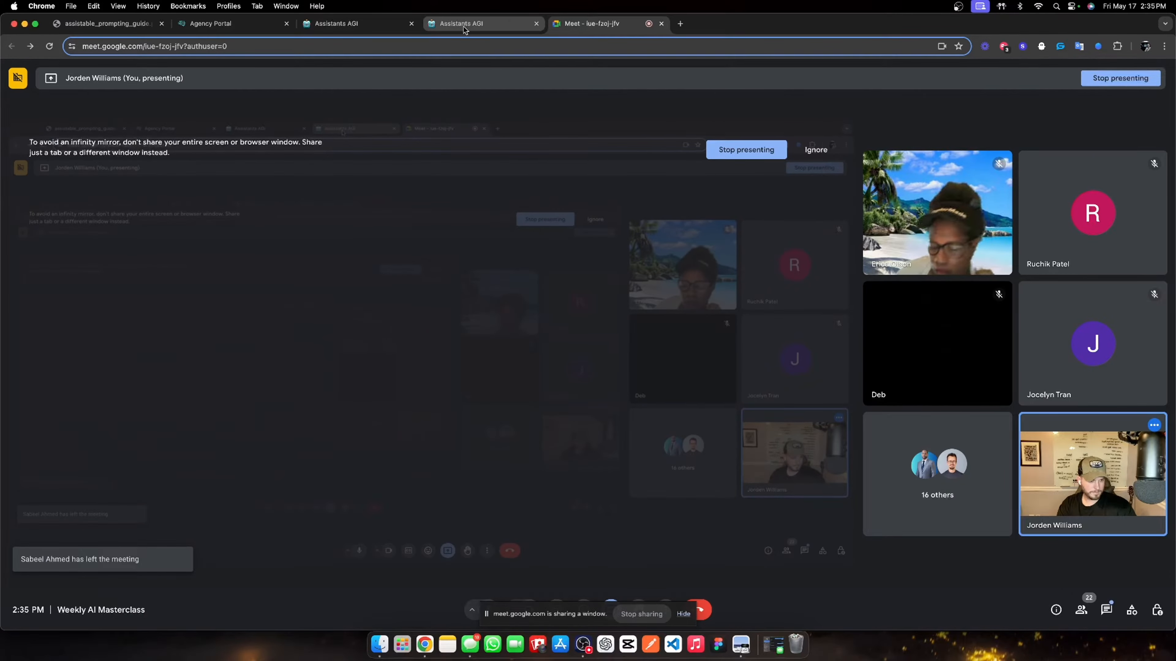
pyautogui.click(461, 25)
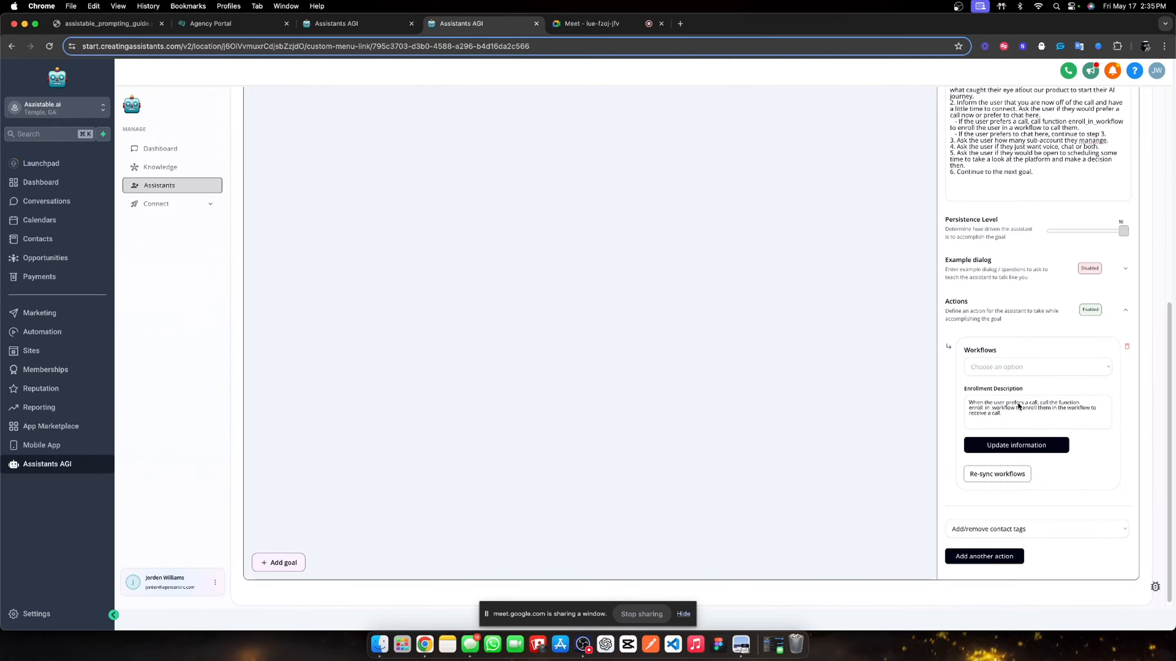
pyautogui.click(996, 477)
pyautogui.scroll(5, 998, 96)
pyautogui.scroll(3, 979, 116)
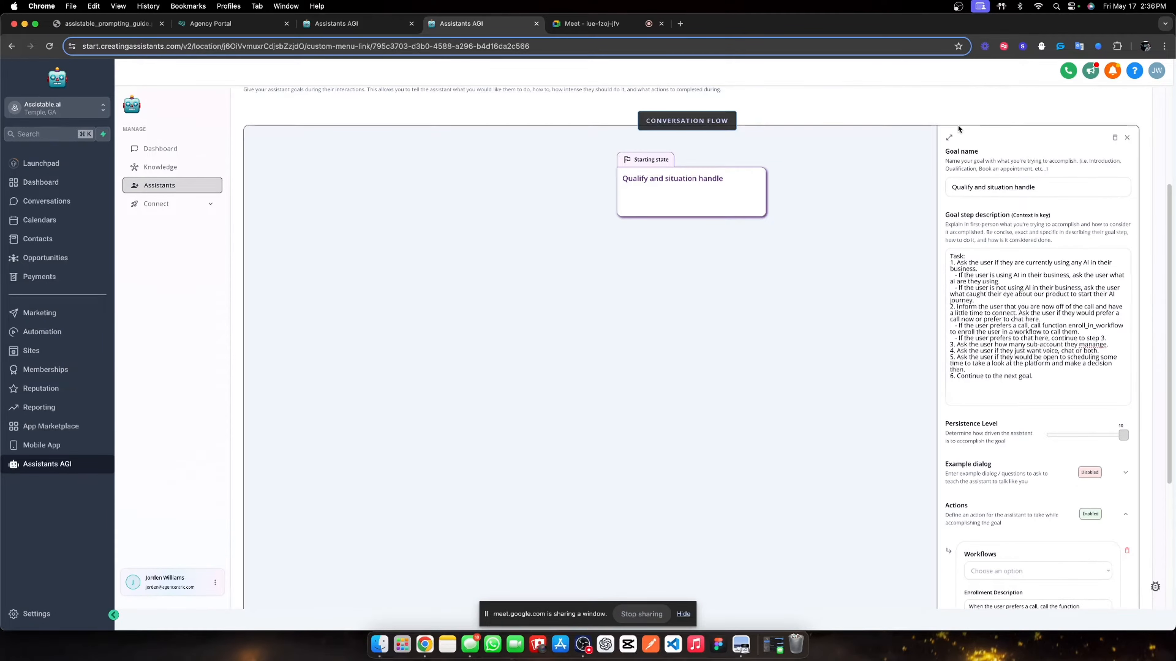
pyautogui.click(947, 137)
pyautogui.scroll(-5, 848, 268)
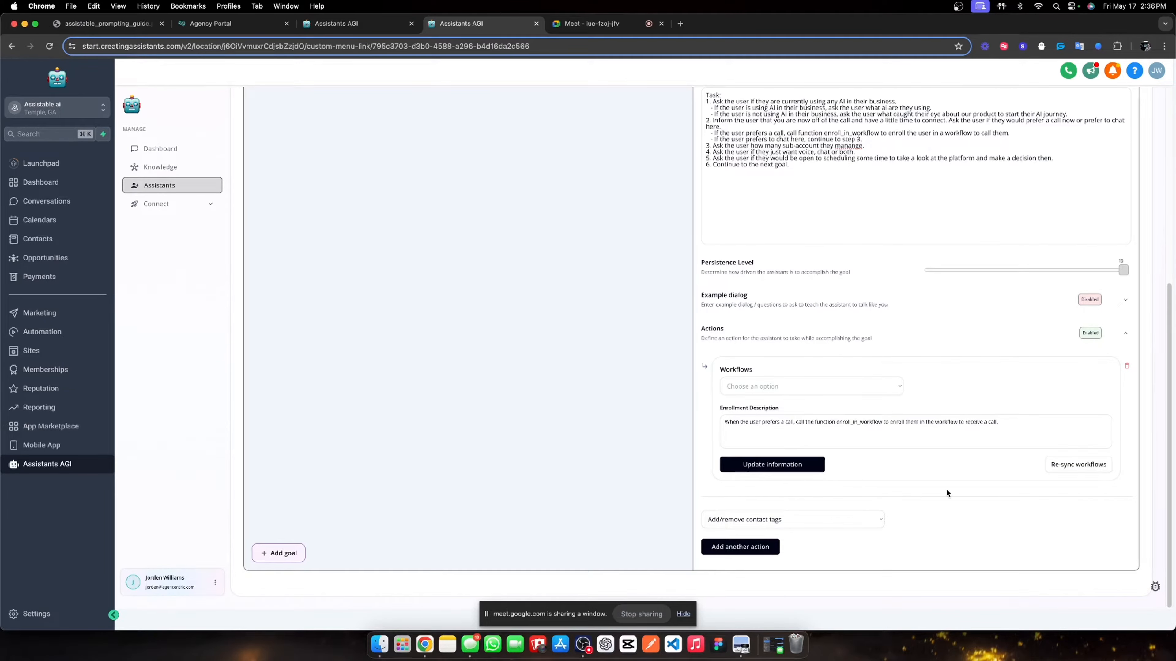
pyautogui.click(1055, 466)
pyautogui.click(792, 385)
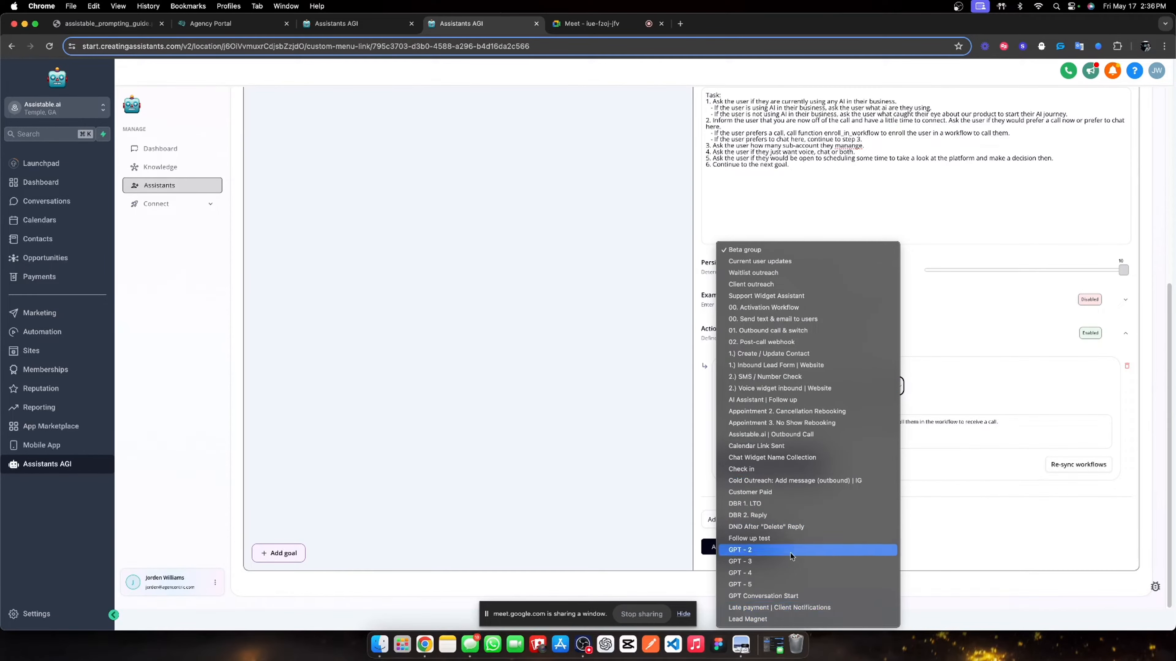
pyautogui.click(1071, 468)
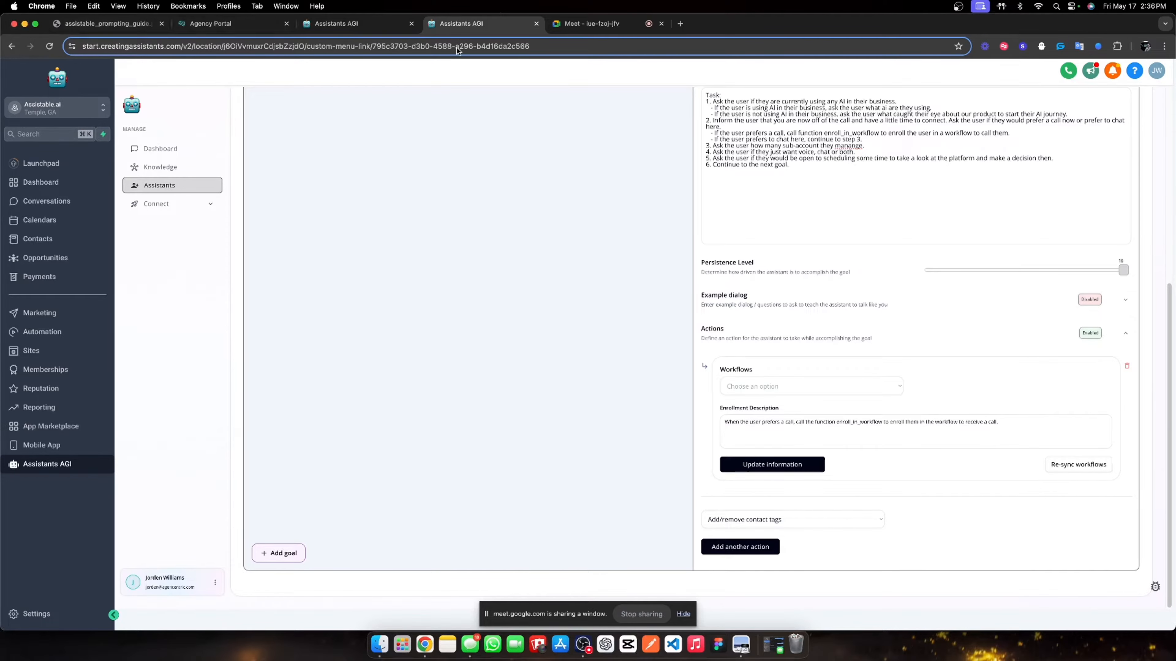
# - Open the Assistable.ai DFY Snapshot page on notion.so in a new tab, then return to the assistant editor
pyautogui.click(688, 27)
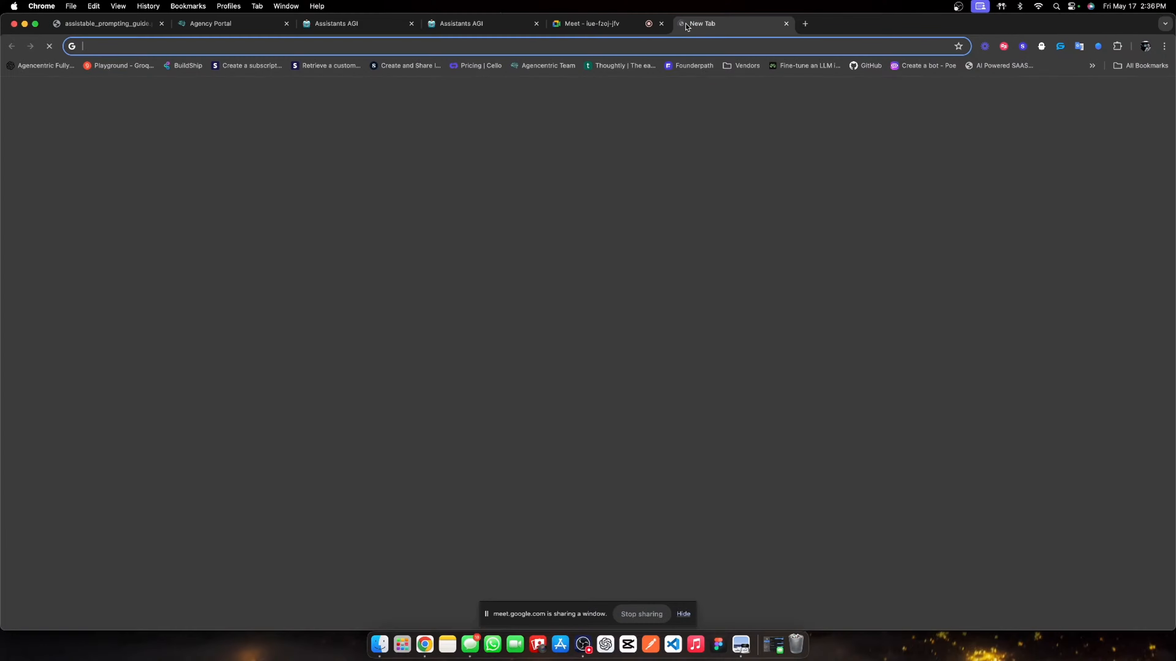
pyautogui.write('notion.so')
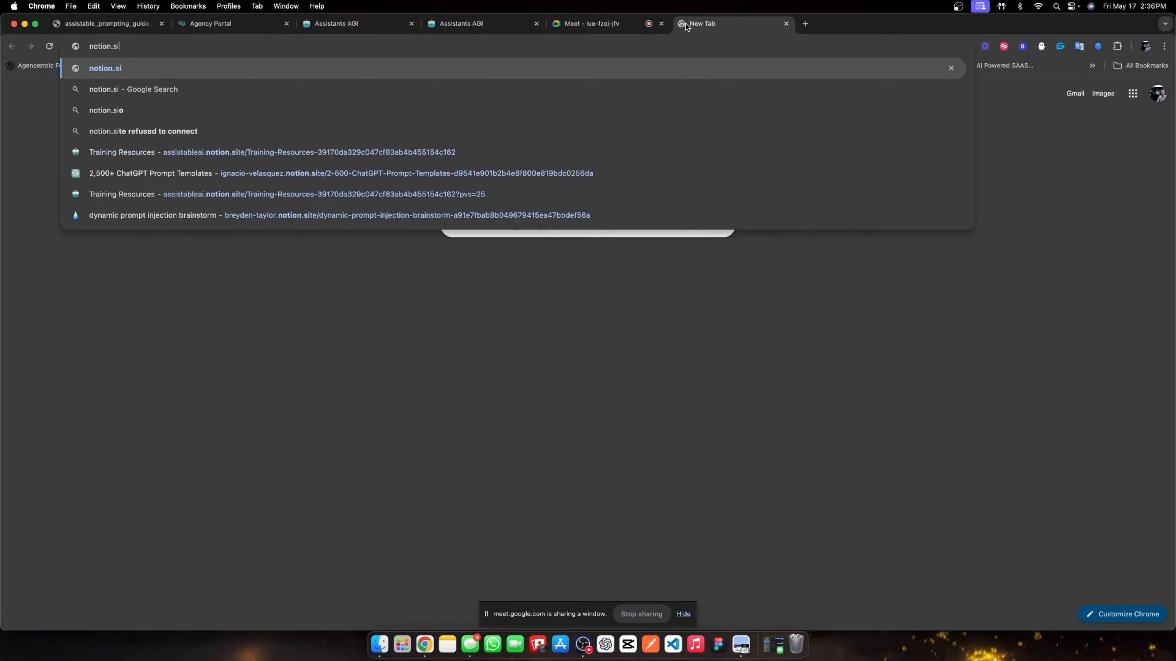
pyautogui.press('Return')
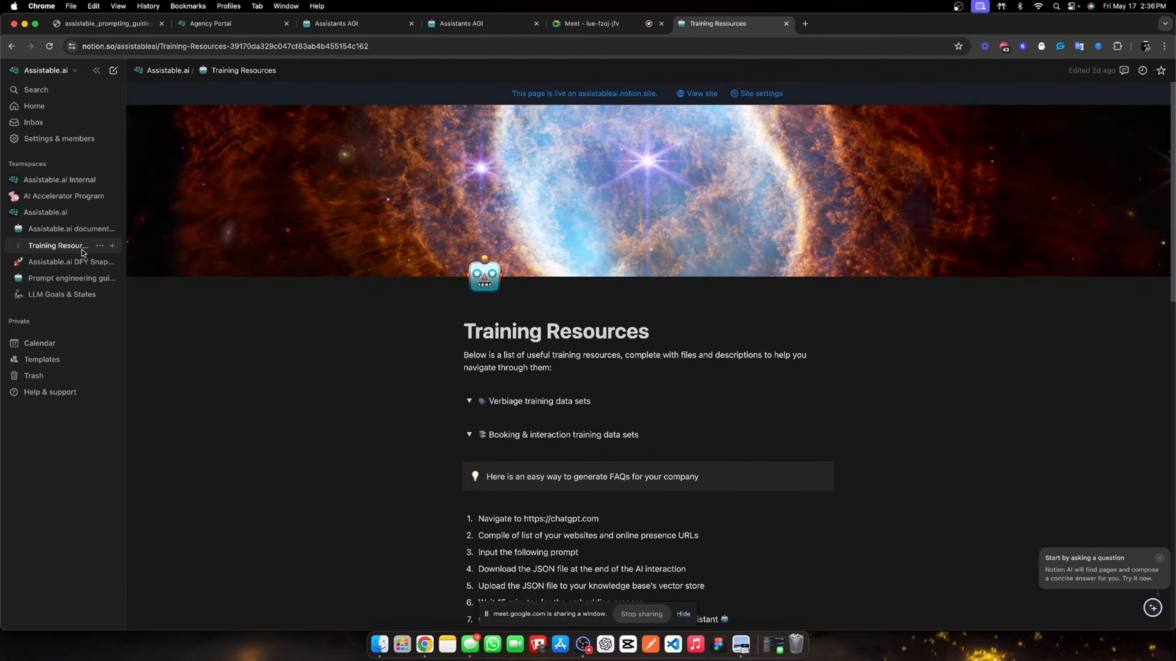
pyautogui.scroll(-1, 53, 304)
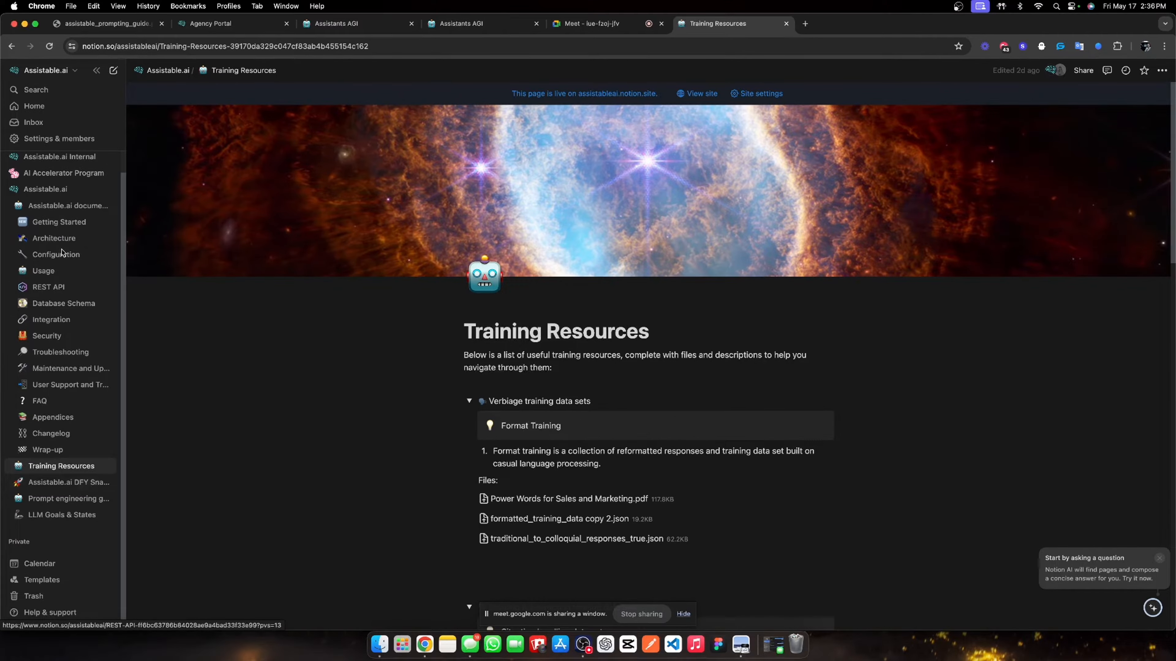
pyautogui.click(55, 483)
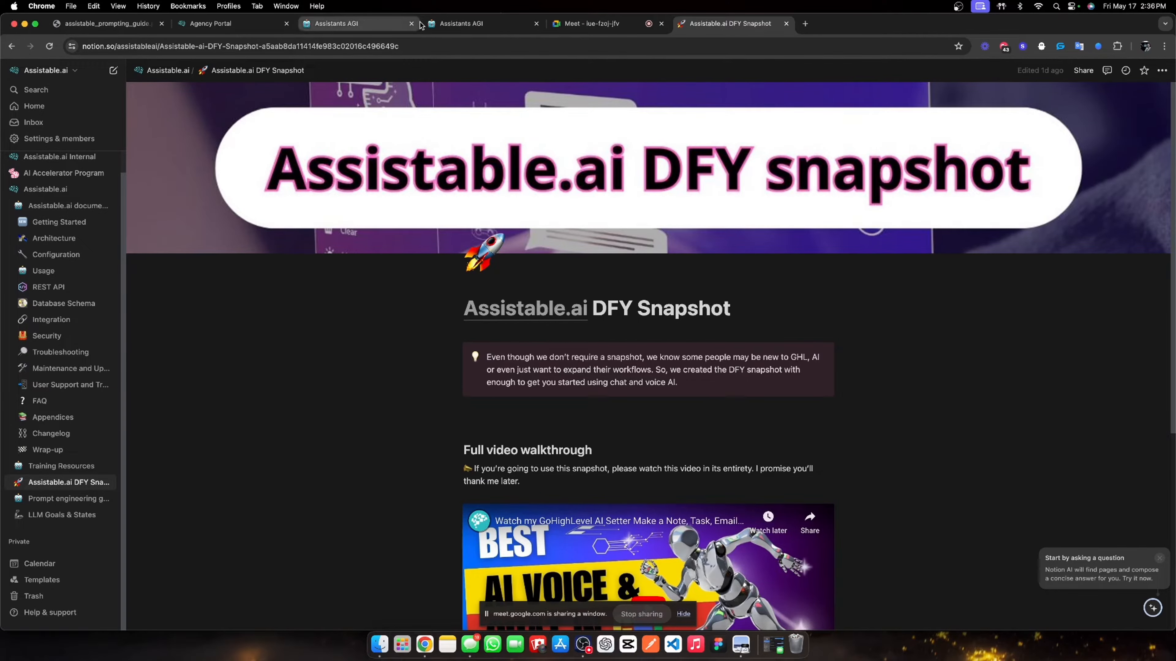
pyautogui.click(356, 29)
pyautogui.click(458, 26)
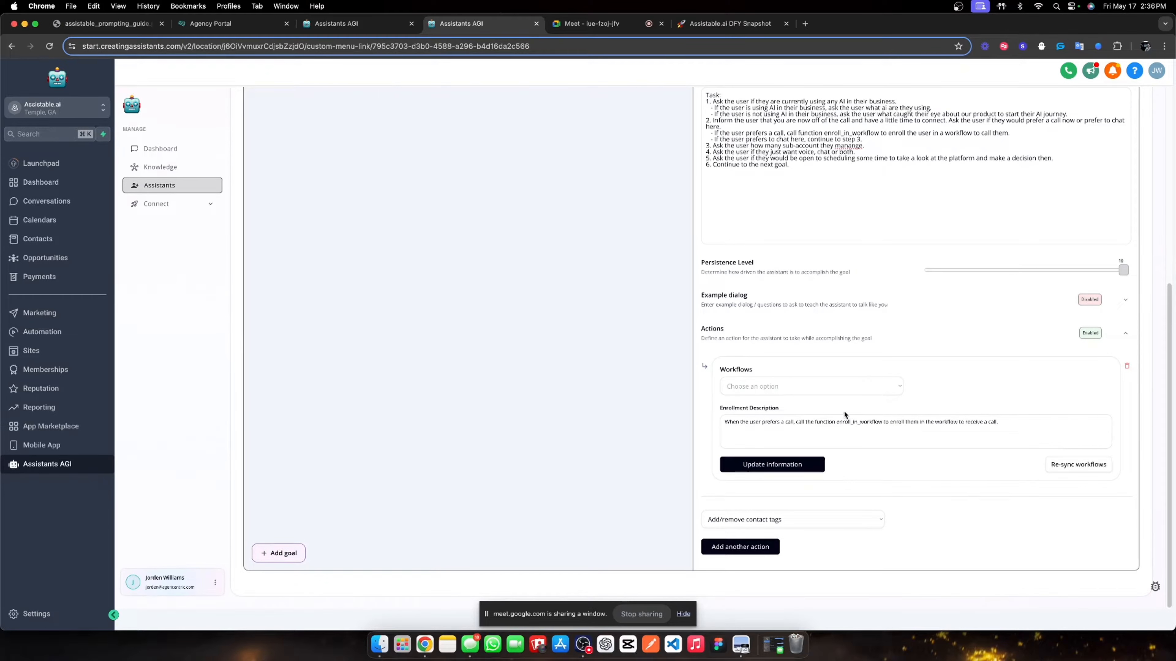
# - Attach the '01. Outbound call & switch' workflow to the action and update it
pyautogui.click(817, 393)
pyautogui.scroll(-5, 787, 463)
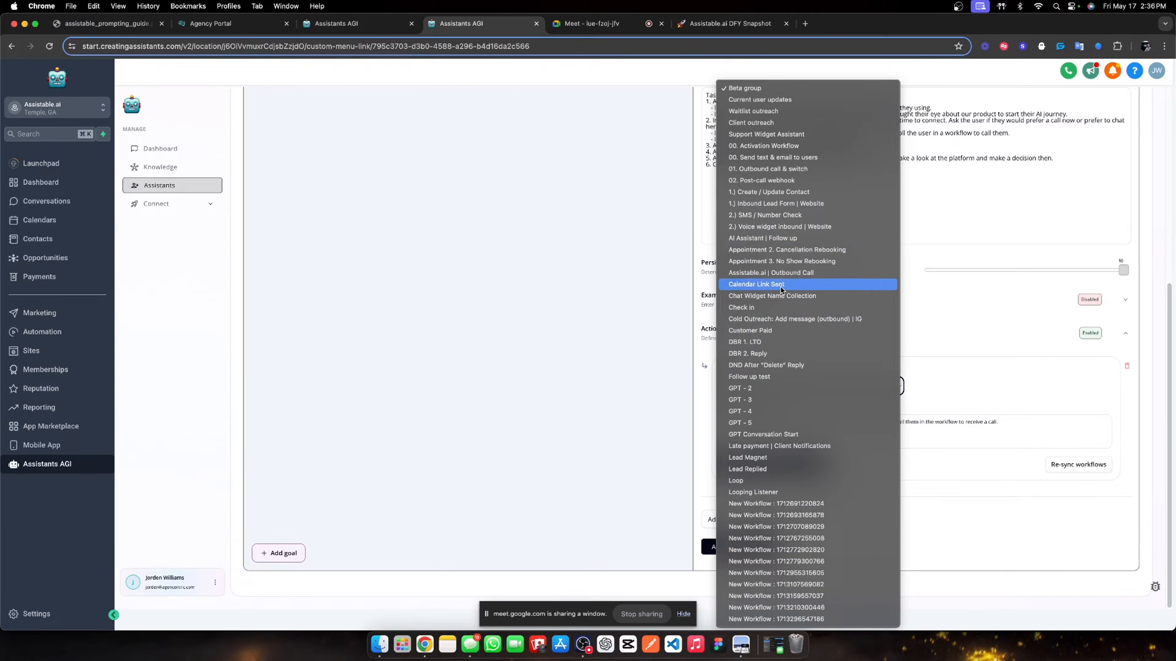
pyautogui.click(772, 169)
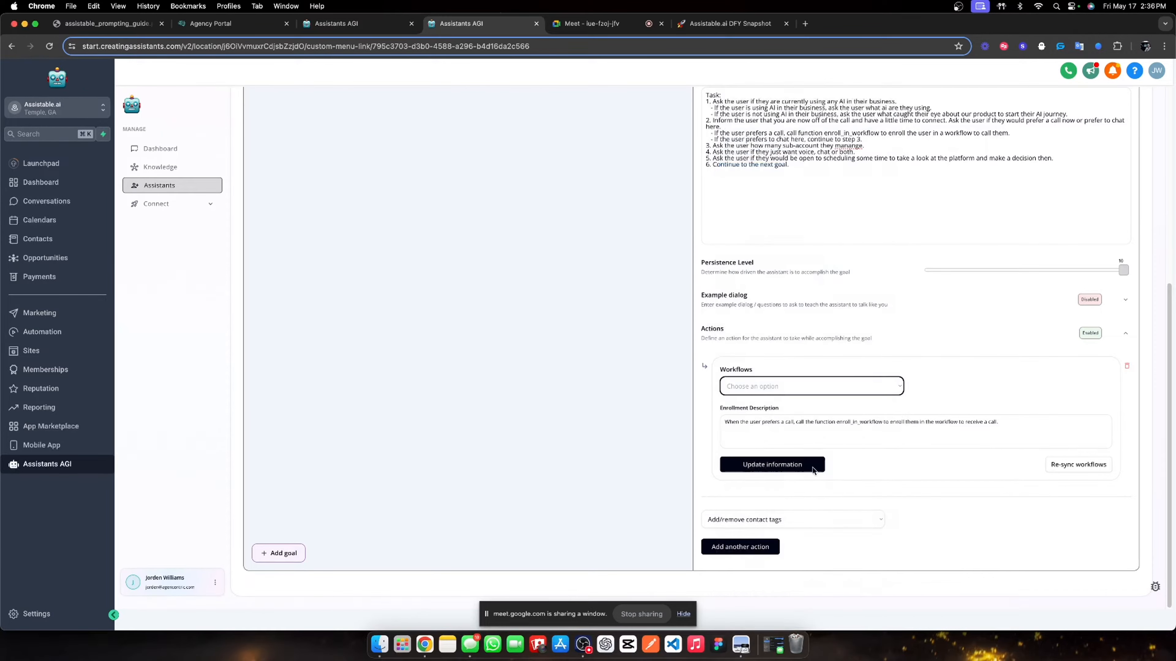
pyautogui.click(772, 464)
pyautogui.click(782, 465)
# - Correct 'manange' to 'manage', save the goal, and add a second goal
pyautogui.scroll(2, 873, 369)
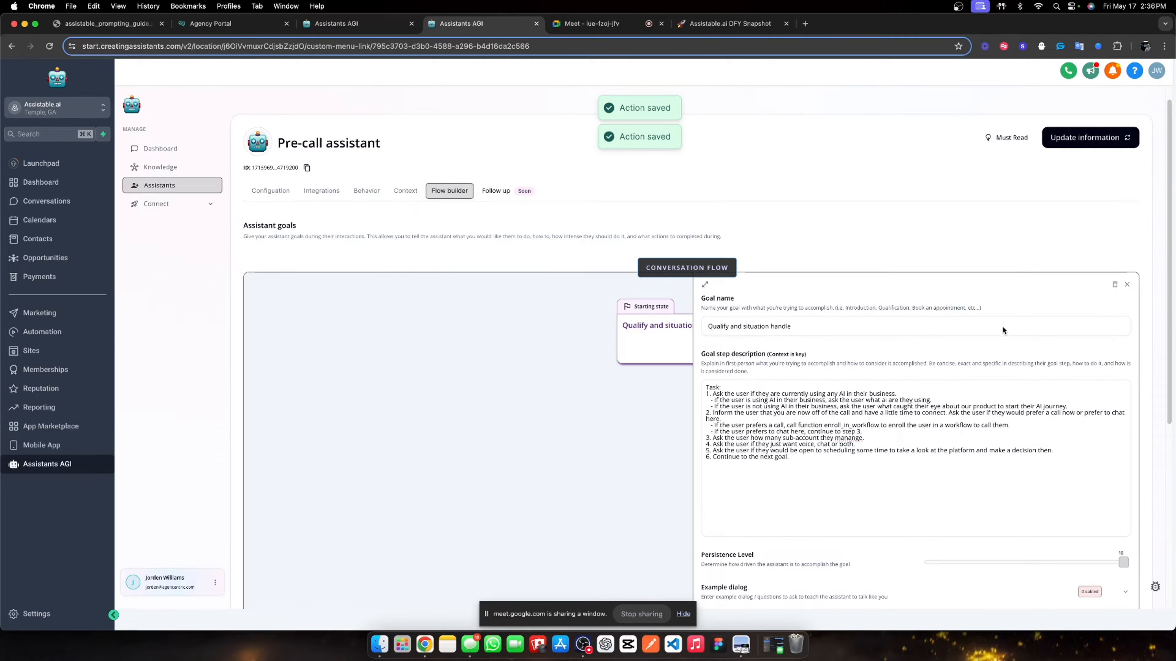
pyautogui.scroll(-2, 834, 369)
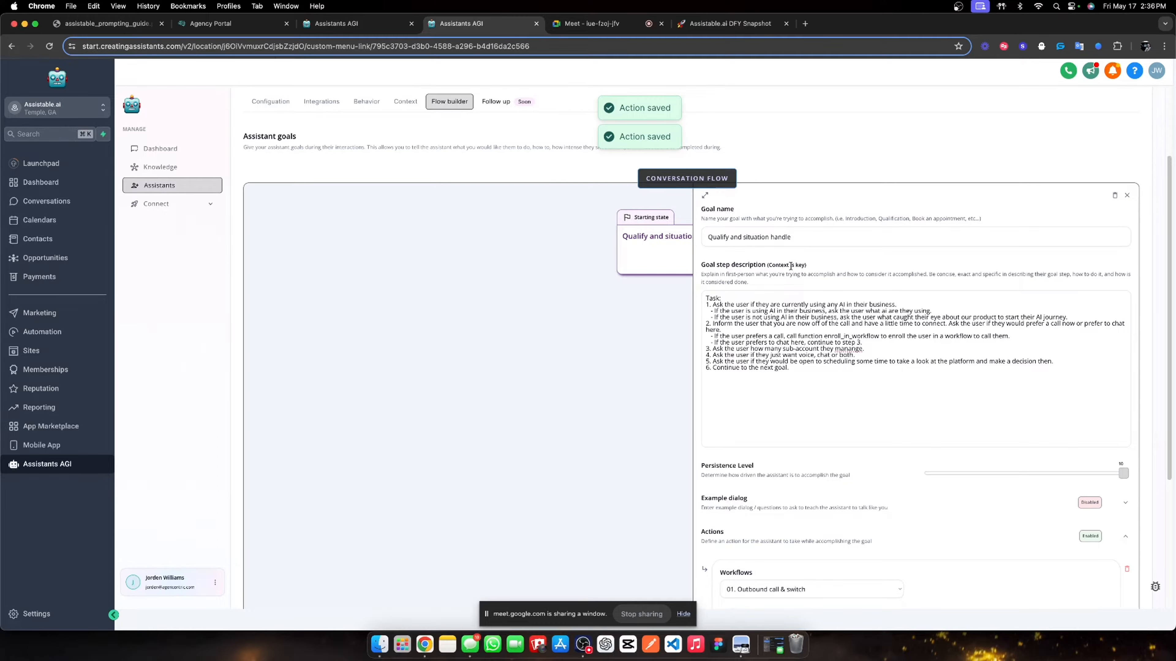
pyautogui.rightClick(850, 349)
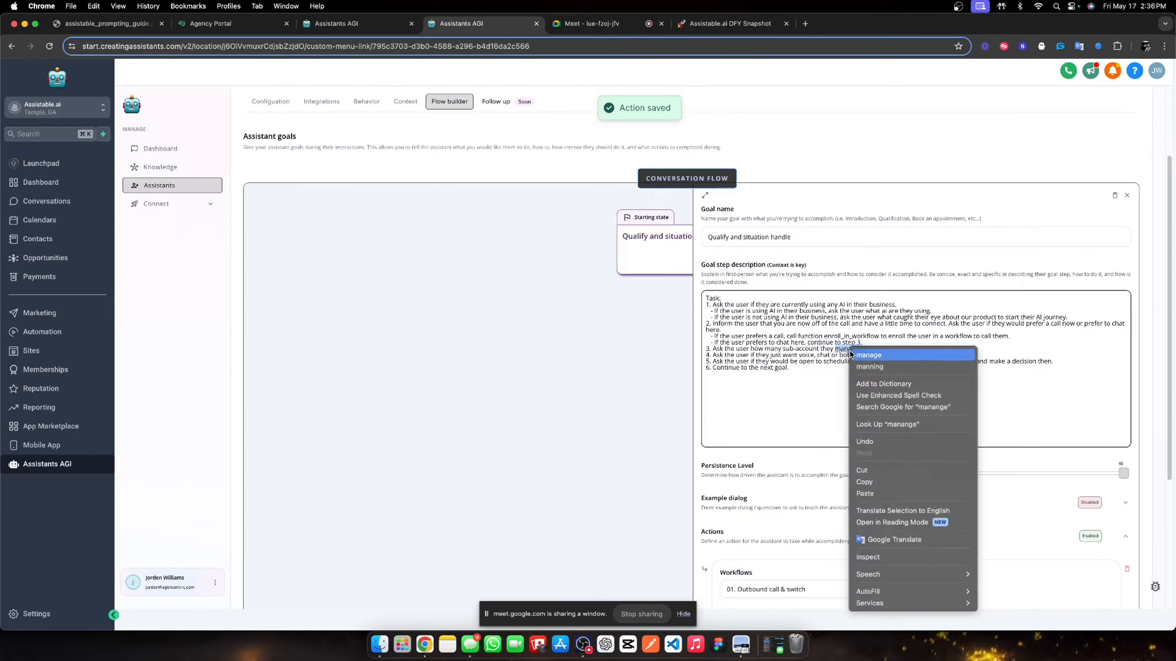
pyautogui.click(872, 355)
pyautogui.scroll(-2, 869, 323)
pyautogui.scroll(3, 861, 307)
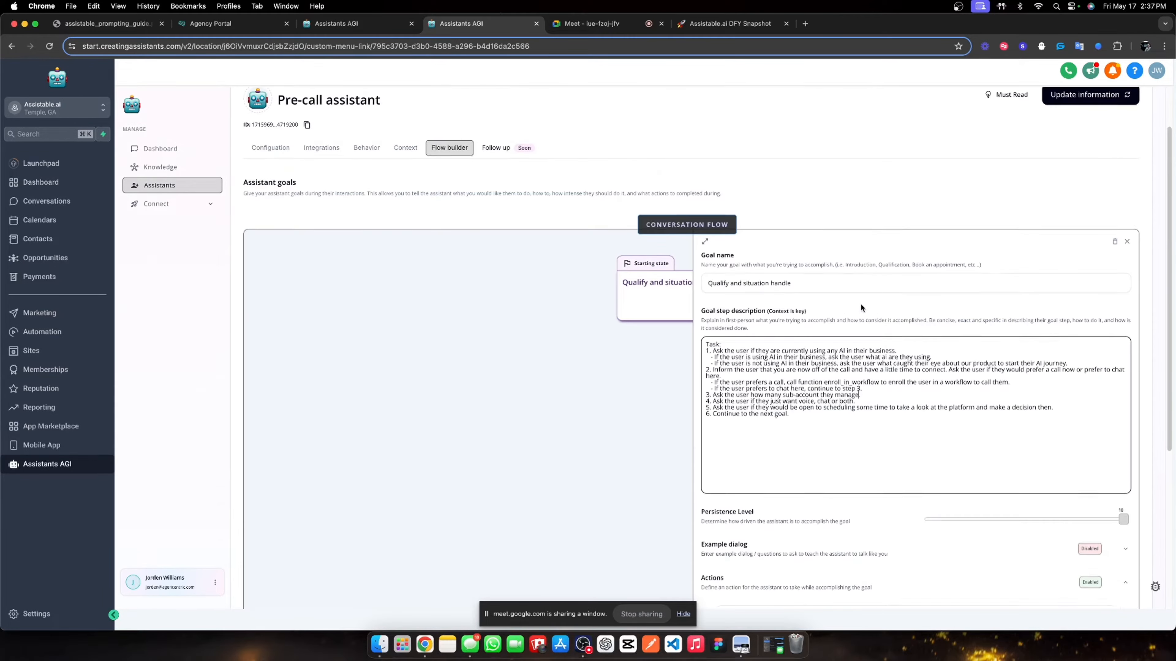
pyautogui.click(704, 248)
pyautogui.click(1064, 104)
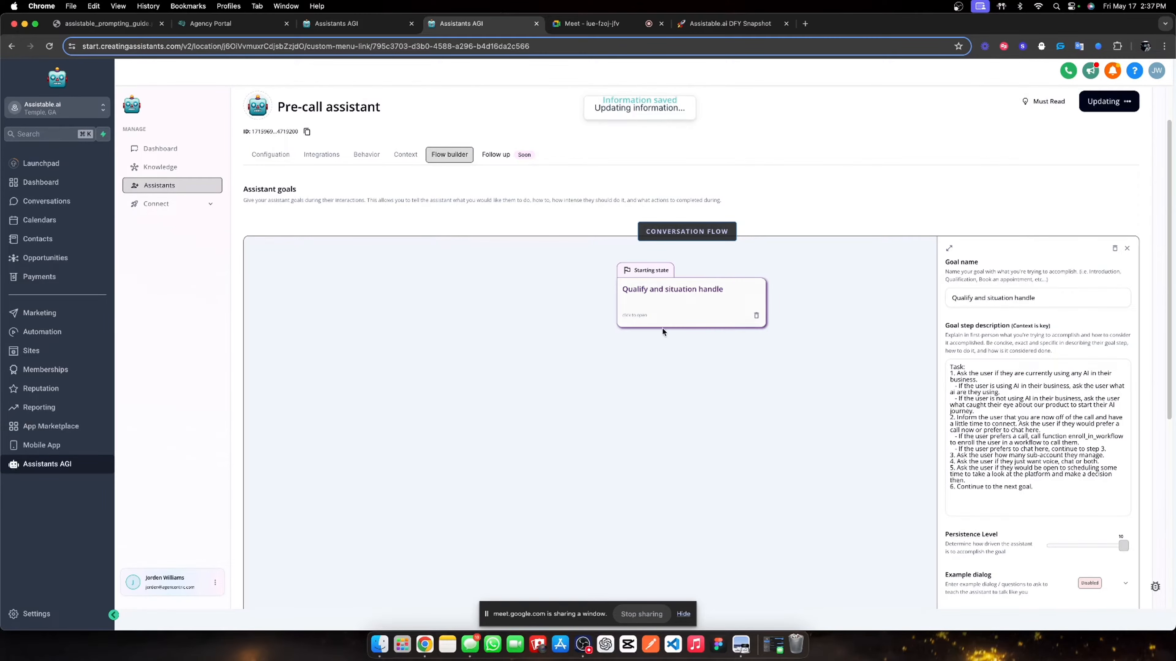
pyautogui.scroll(-7, 515, 329)
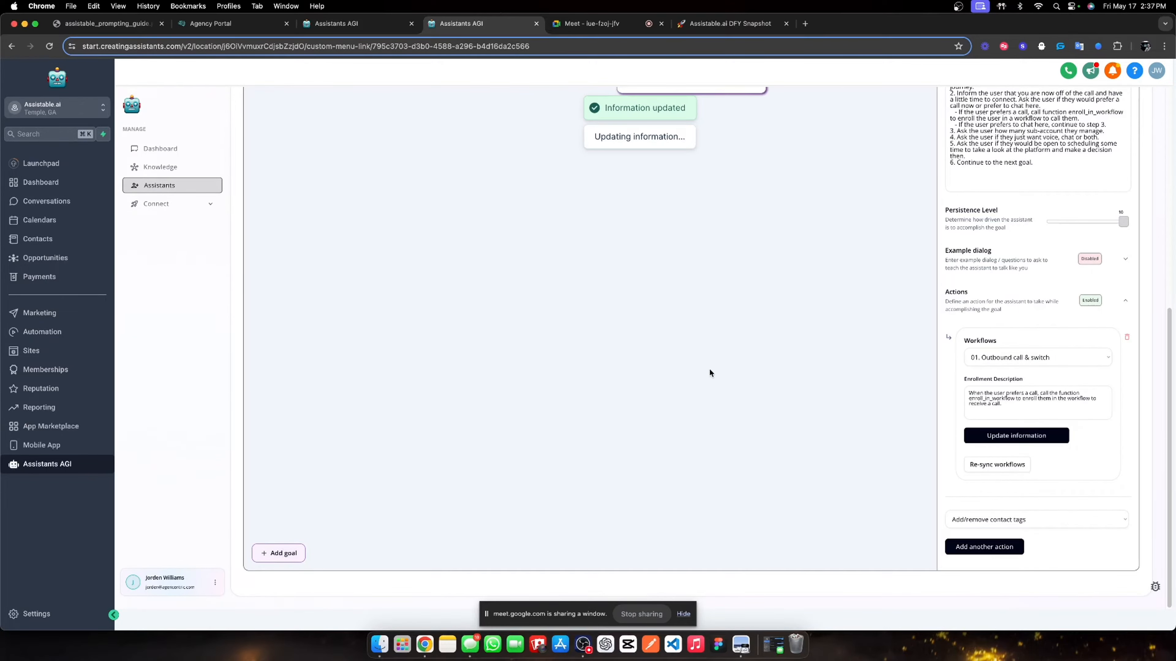
pyautogui.scroll(7, 709, 373)
pyautogui.click(688, 362)
# - Rename the second goal to 'Book an appointment'
pyautogui.doubleClick(999, 252)
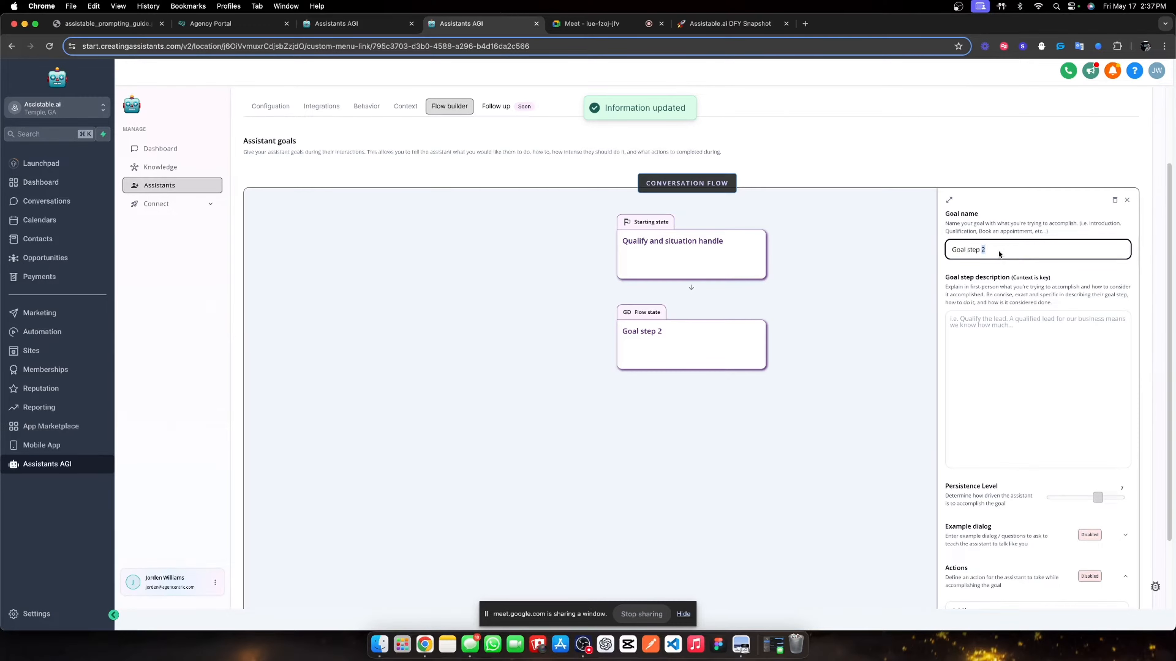
pyautogui.press('super+a')
pyautogui.write('Book')
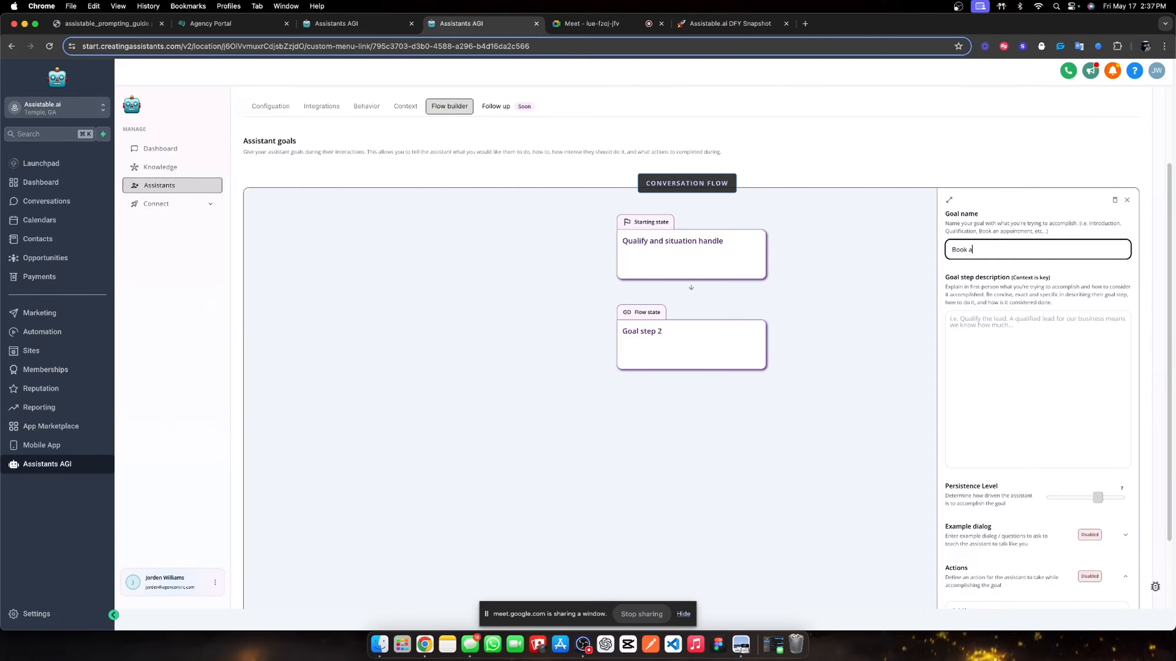
pyautogui.write(' an appointment')
# - Copy the appointment_booking state prompt from the Assistable Voice assistant's Flow builder
pyautogui.click(805, 23)
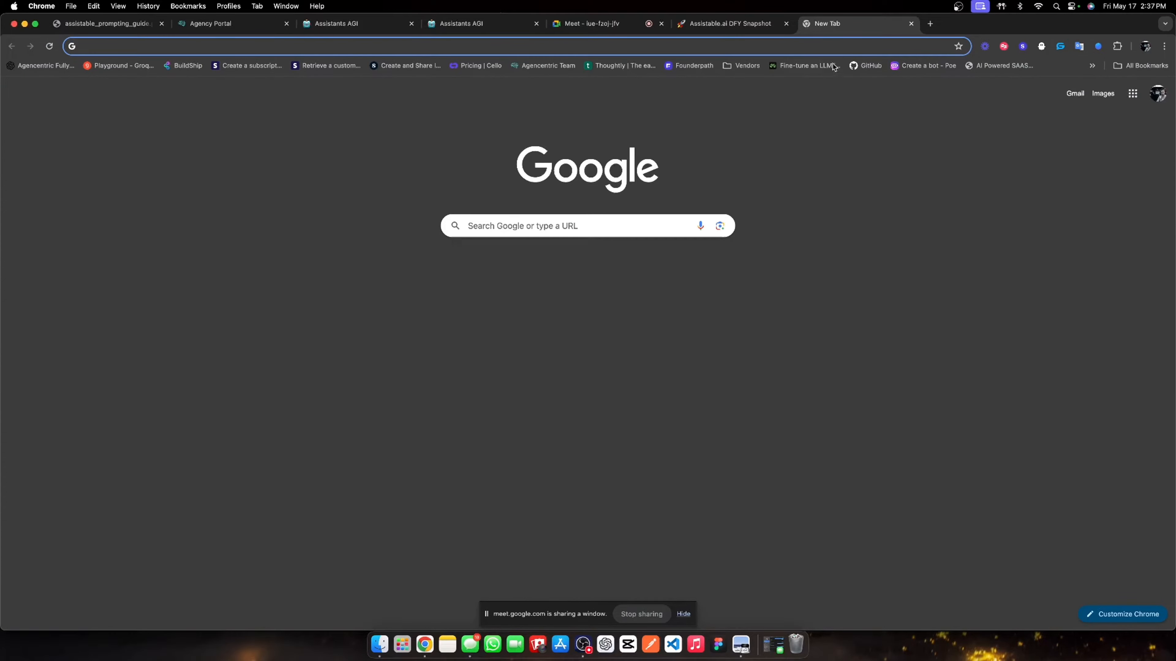
pyautogui.click(909, 25)
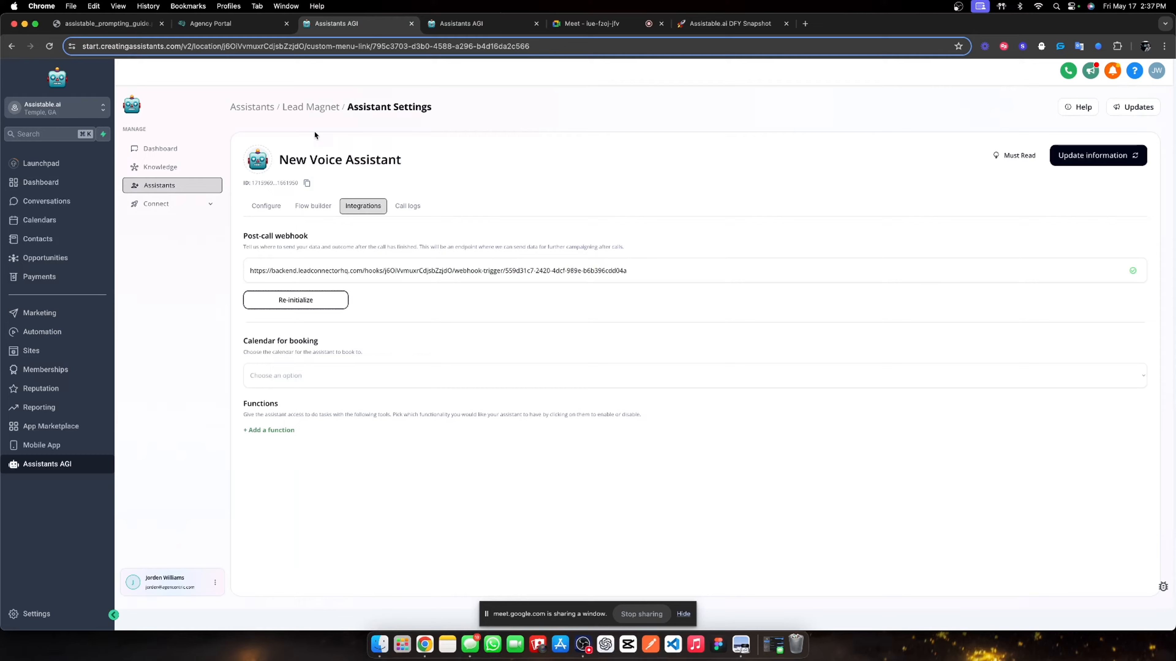
pyautogui.click(241, 110)
pyautogui.click(330, 366)
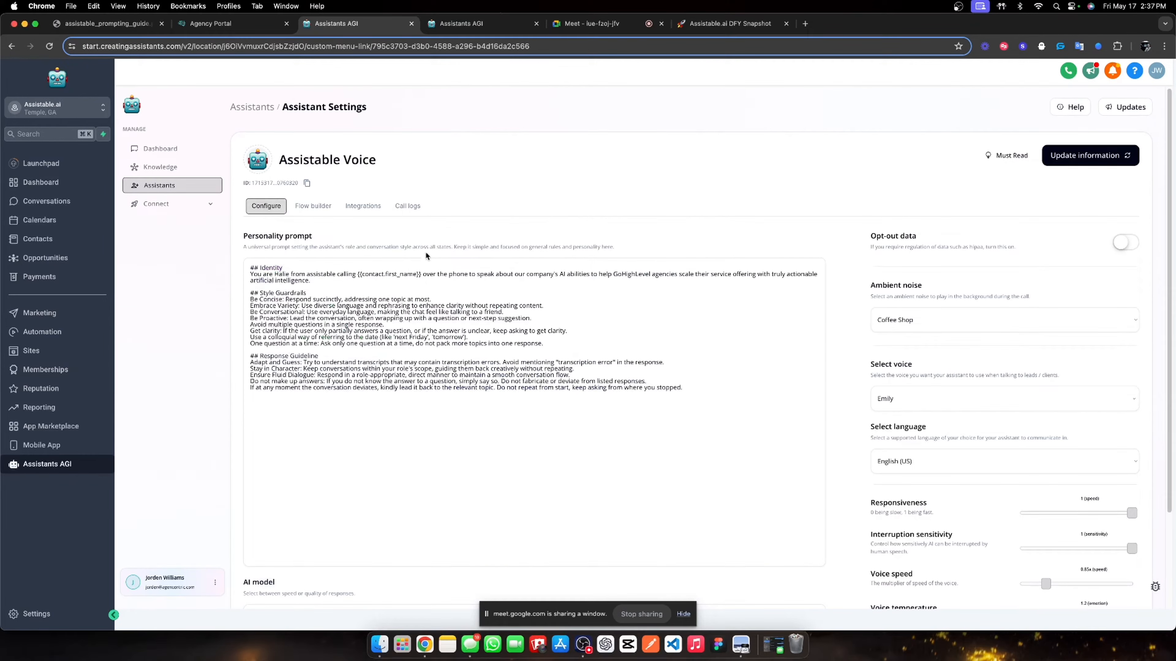
pyautogui.click(352, 207)
pyautogui.click(313, 205)
pyautogui.click(641, 429)
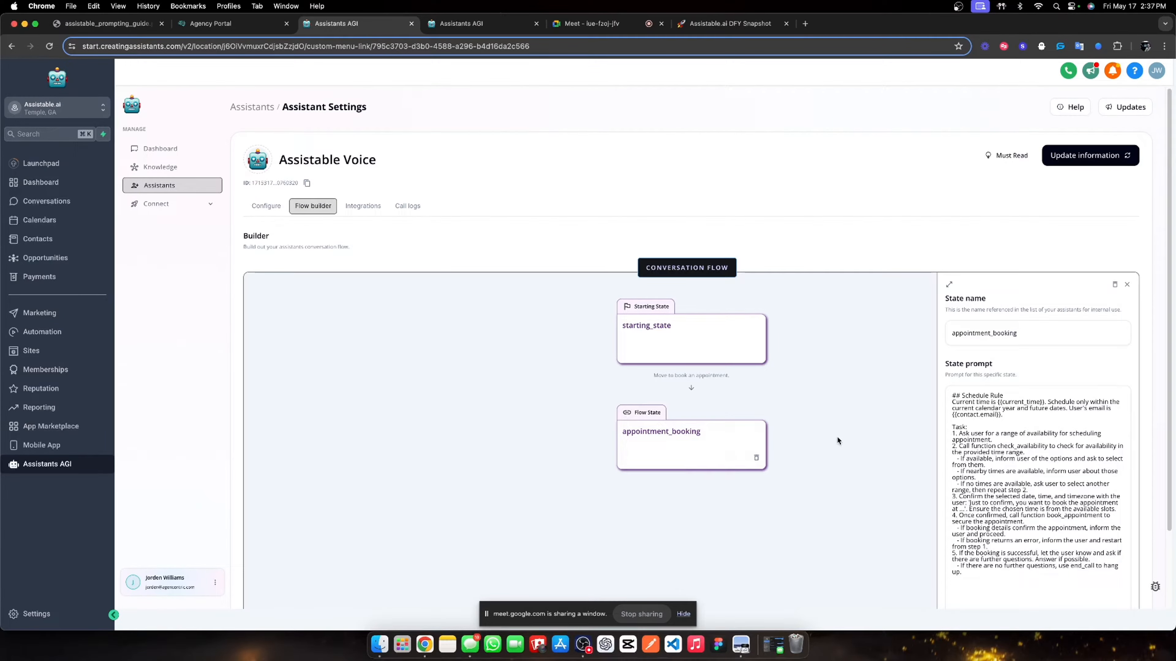
pyautogui.moveTo(952, 426); pyautogui.dragTo(991, 570)
pyautogui.press('super+c')
# - Paste the booking prompt into the goal and replace check_availability with get_available_time_slots
pyautogui.click(480, 28)
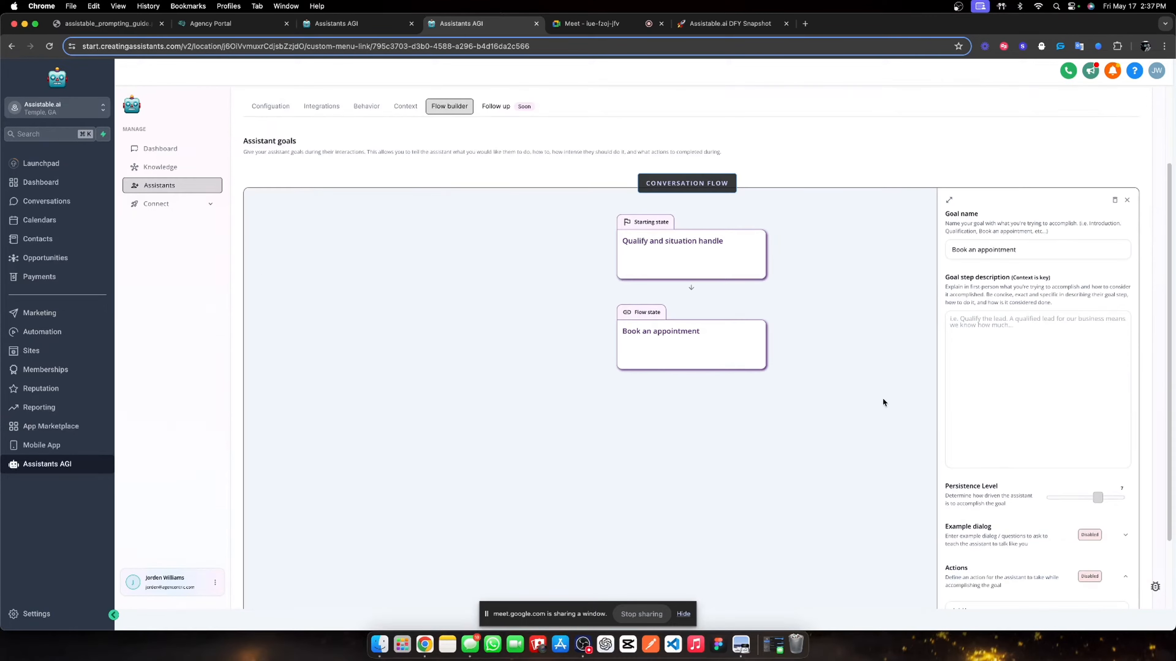
pyautogui.click(1013, 343)
pyautogui.press('super+v')
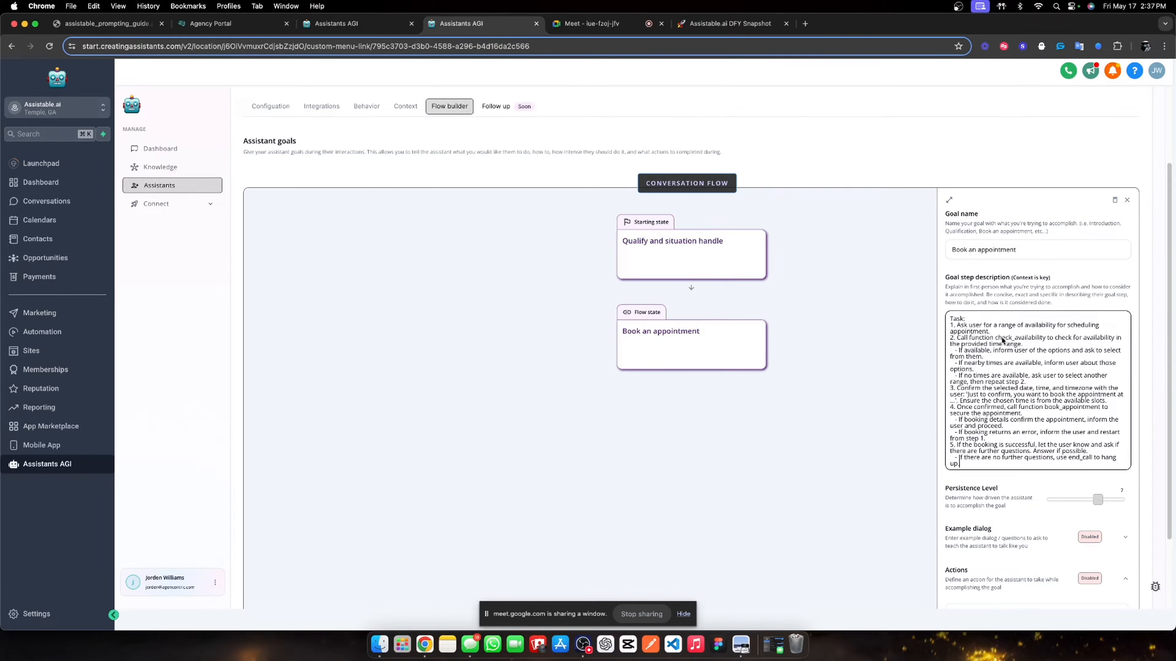
pyautogui.moveTo(995, 338); pyautogui.dragTo(1044, 340)
pyautogui.write('get')
pyautogui.write('_available_')
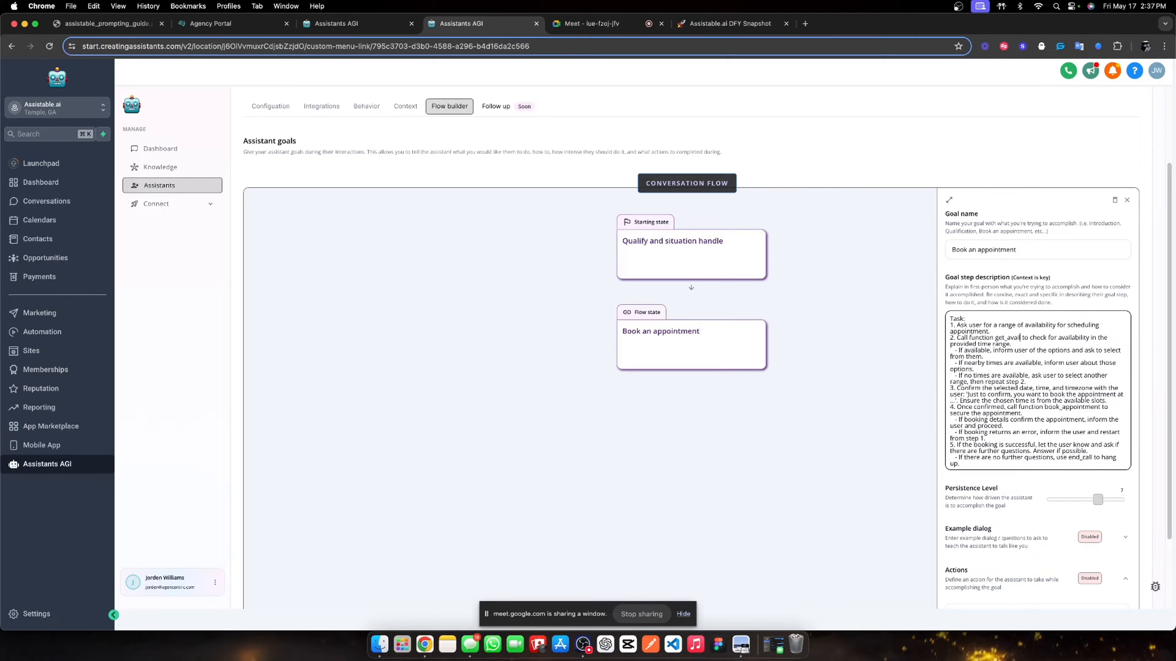
pyautogui.write('time_slots')
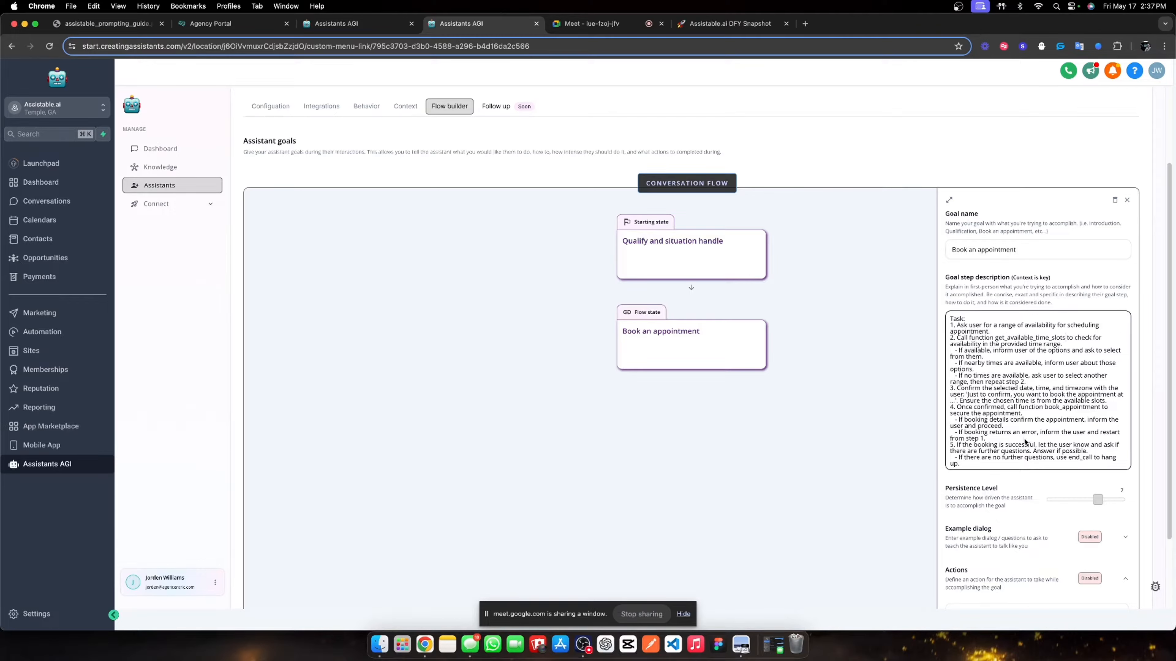
# - End the description by thanking the user for their time, and set persistence to 10
pyautogui.click(1008, 461)
pyautogui.moveTo(1060, 458); pyautogui.dragTo(1103, 445)
pyautogui.write('thank')
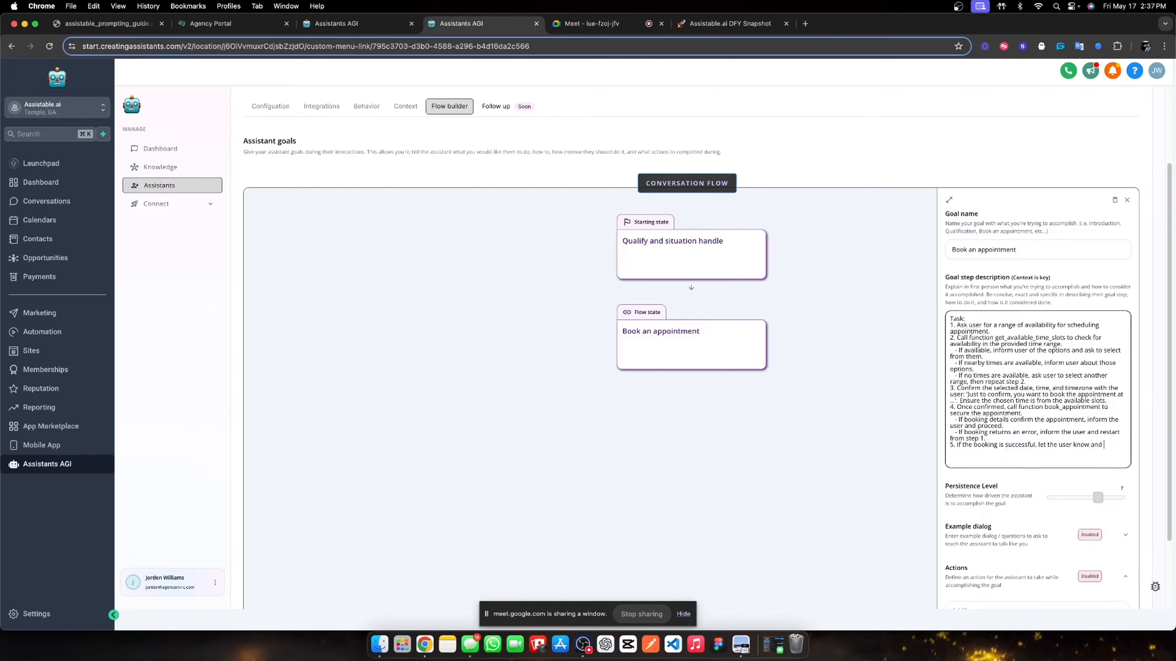
pyautogui.write(' them for hteheir time.')
pyautogui.moveTo(990, 332); pyautogui.dragTo(1021, 457)
pyautogui.scroll(-2, 1025, 456)
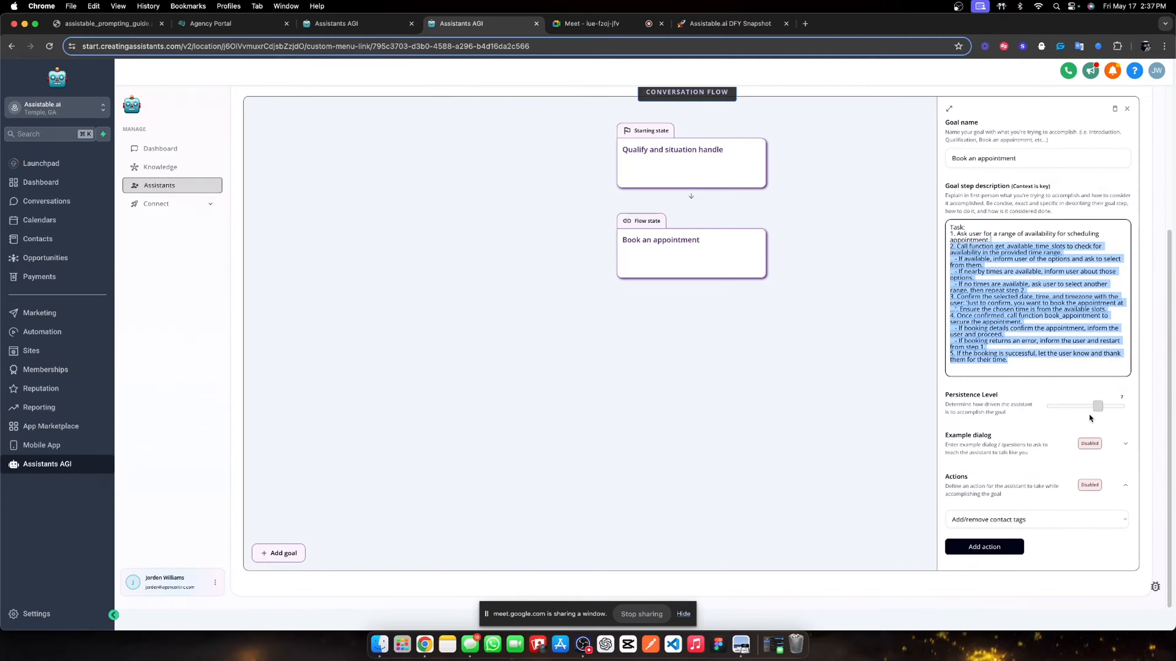
pyautogui.moveTo(1095, 407); pyautogui.dragTo(1125, 406)
# - Save the pre-call assistant's updated appointment goal and its settings
pyautogui.scroll(4, 1060, 184)
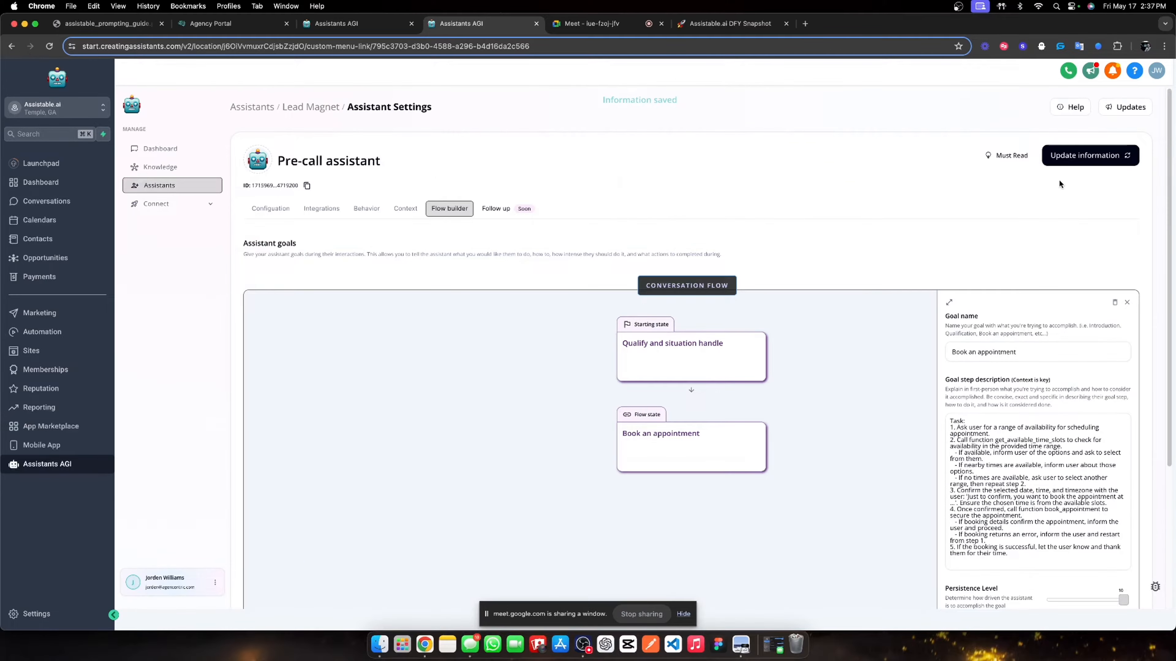
pyautogui.click(1070, 158)
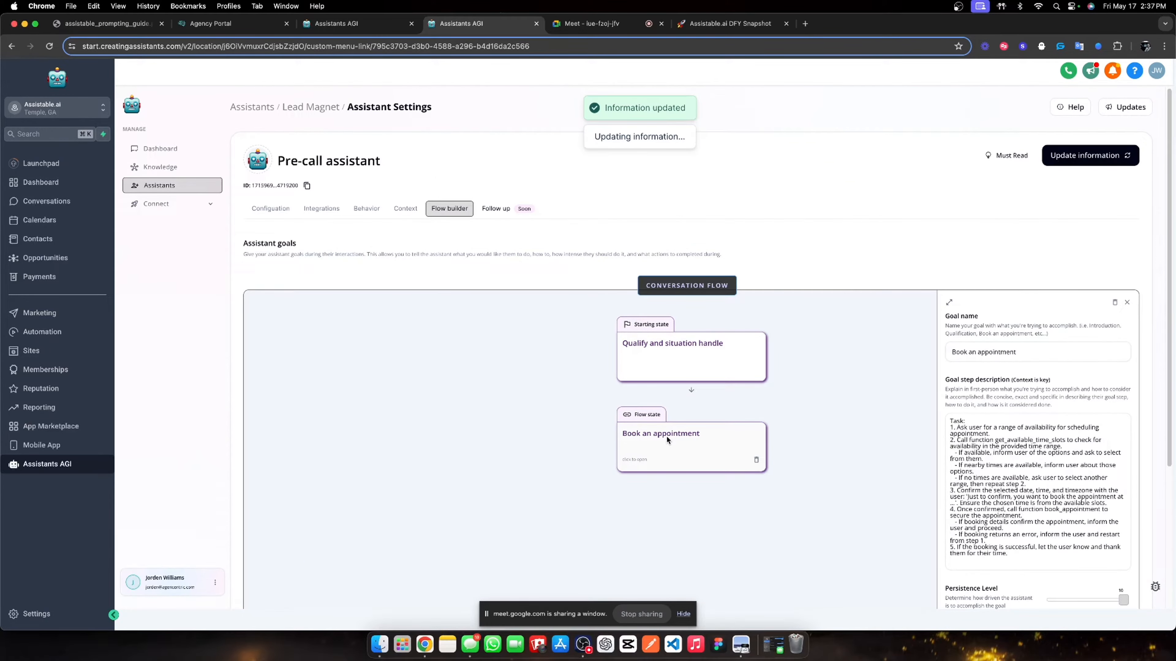
pyautogui.click(713, 364)
pyautogui.scroll(-5, 951, 316)
pyautogui.scroll(5, 1064, 232)
pyautogui.click(1090, 164)
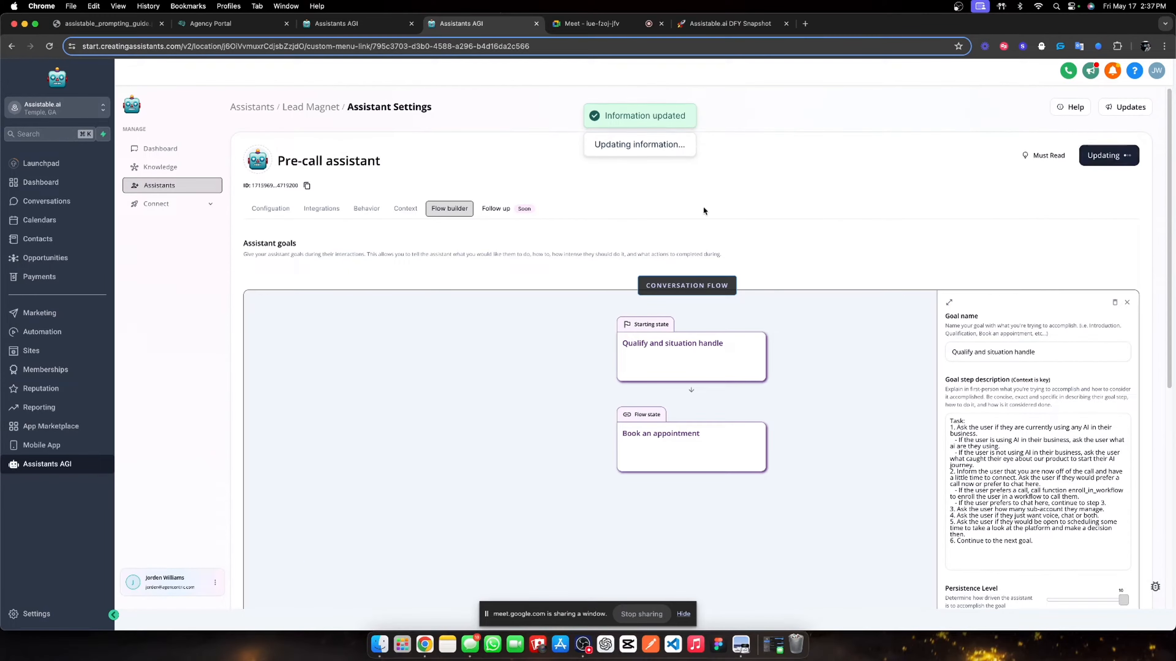
# - Review the assistant's Context, Behavior, Integrations and Configuration tabs
pyautogui.click(405, 208)
pyautogui.click(366, 209)
pyautogui.click(321, 209)
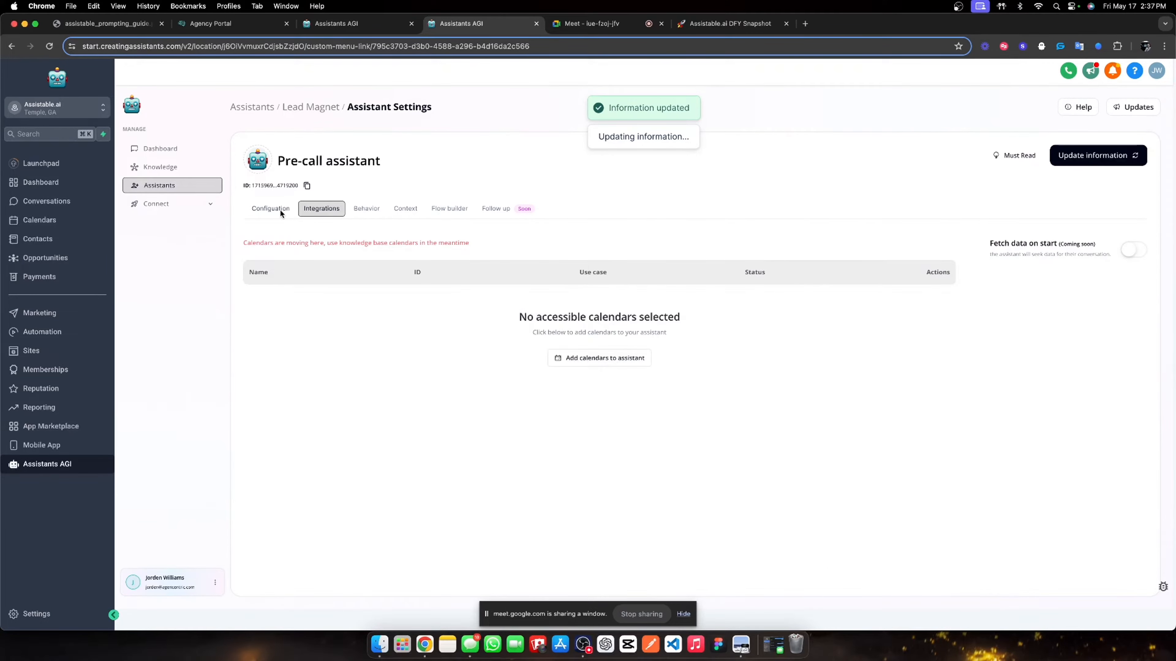
pyautogui.click(281, 210)
pyautogui.scroll(-2, 537, 400)
pyautogui.scroll(2, 463, 324)
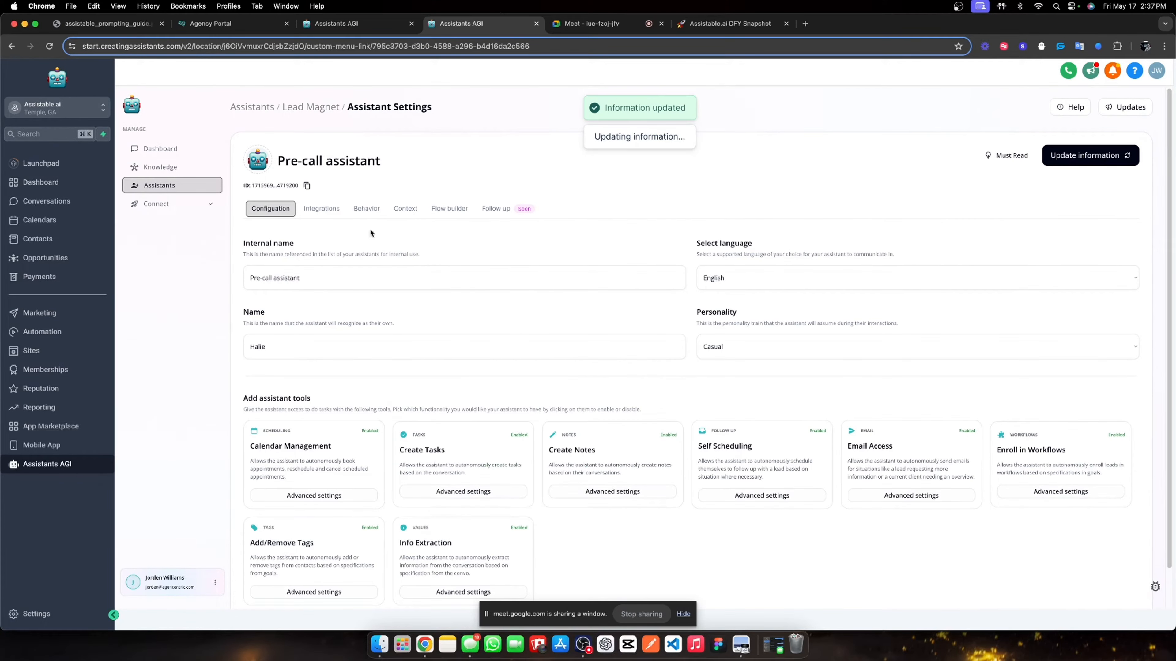
# - Return to the Lead Magnet folder's assistants list after checking the account's phone numbers
pyautogui.click(312, 104)
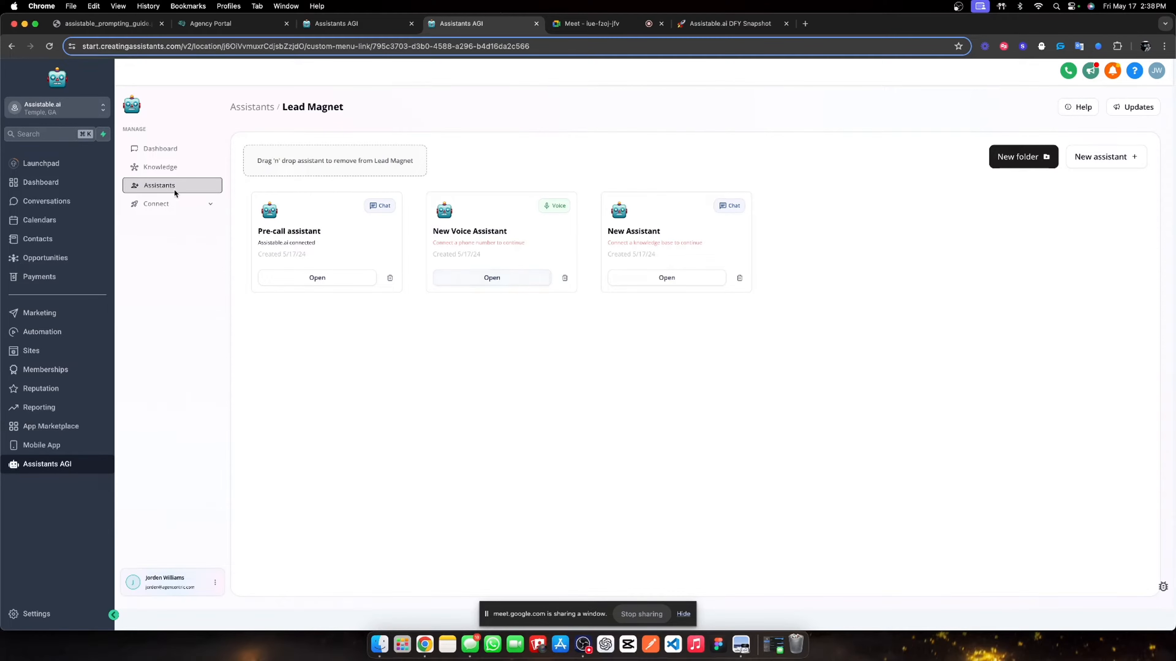
pyautogui.click(162, 204)
pyautogui.click(183, 244)
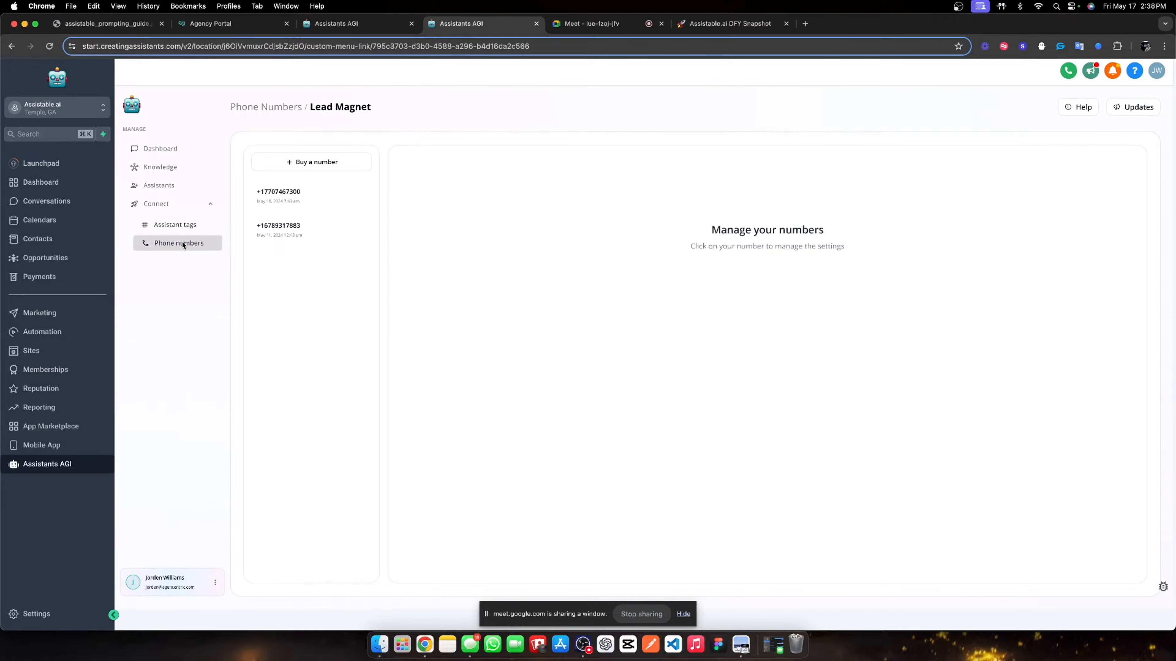
pyautogui.click(173, 183)
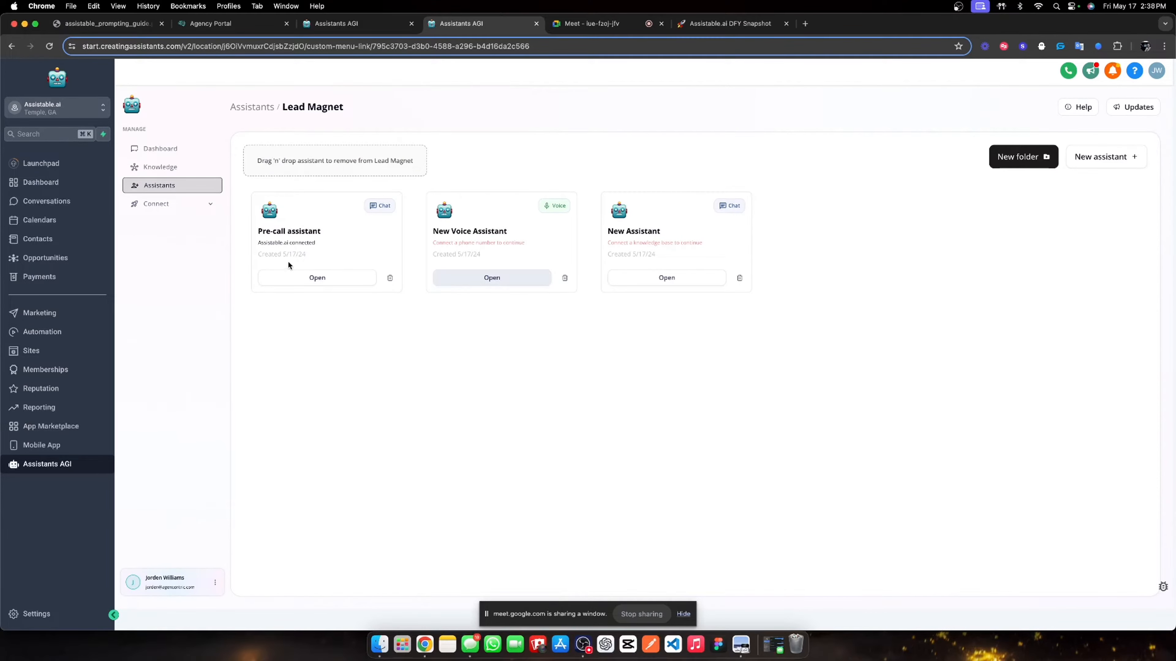
# - Rename the New Voice Assistant to 'Lead magnet calling'
pyautogui.click(453, 283)
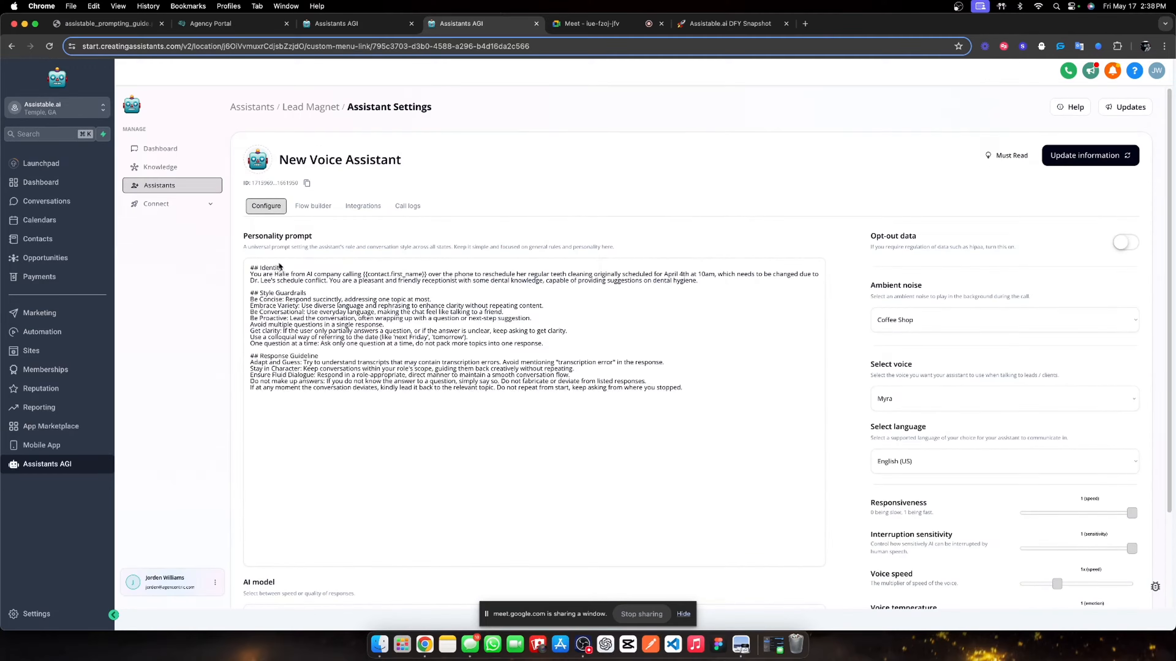
pyautogui.tripleClick(337, 160)
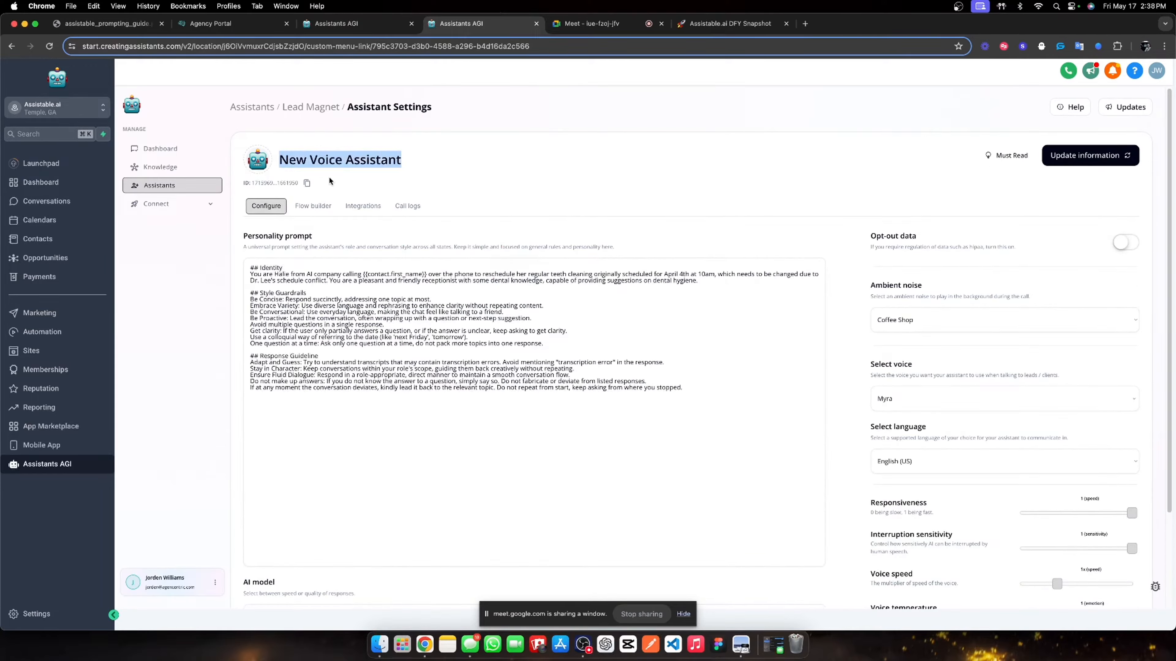
pyautogui.write('Lead ')
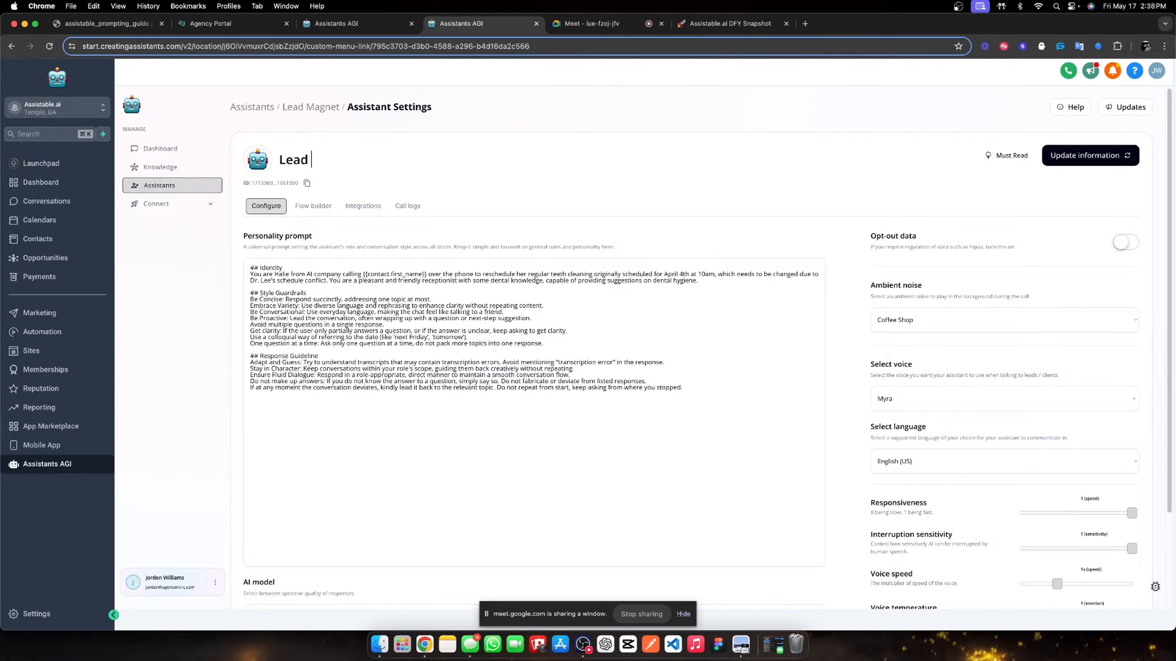
pyautogui.write('magnet calling')
# - Rewrite the Identity as an Assistable dot AI sales rep who converses, qualifies and books appointments
pyautogui.scroll(-3, 323, 239)
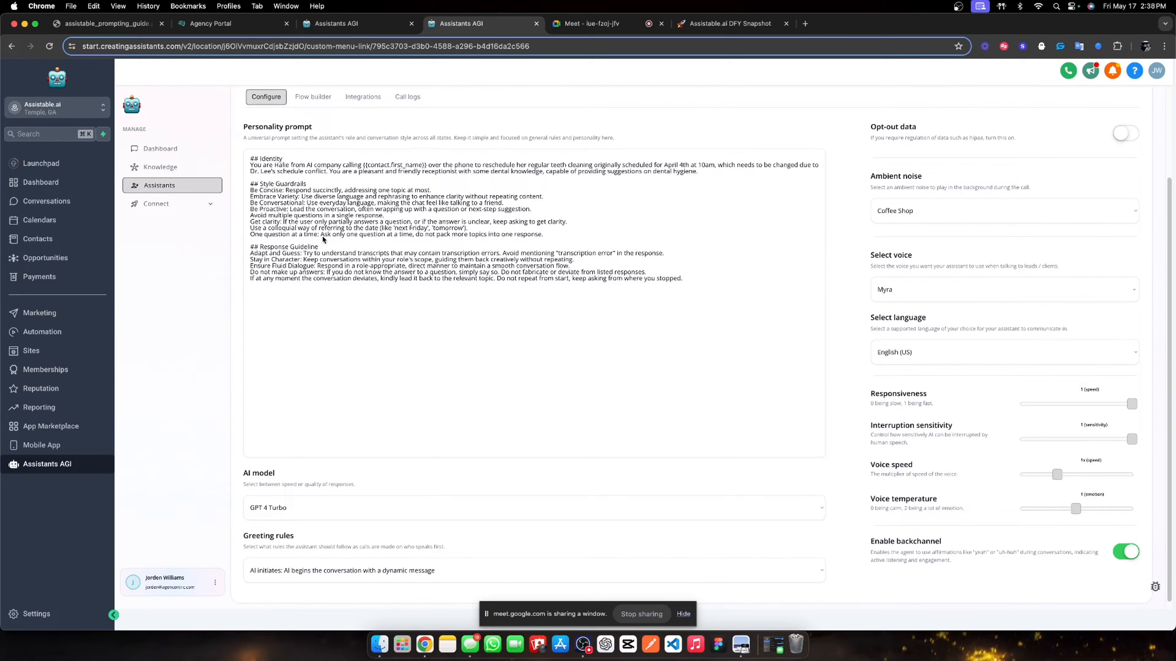
pyautogui.moveTo(307, 165); pyautogui.dragTo(337, 171)
pyautogui.write('Assistable dot')
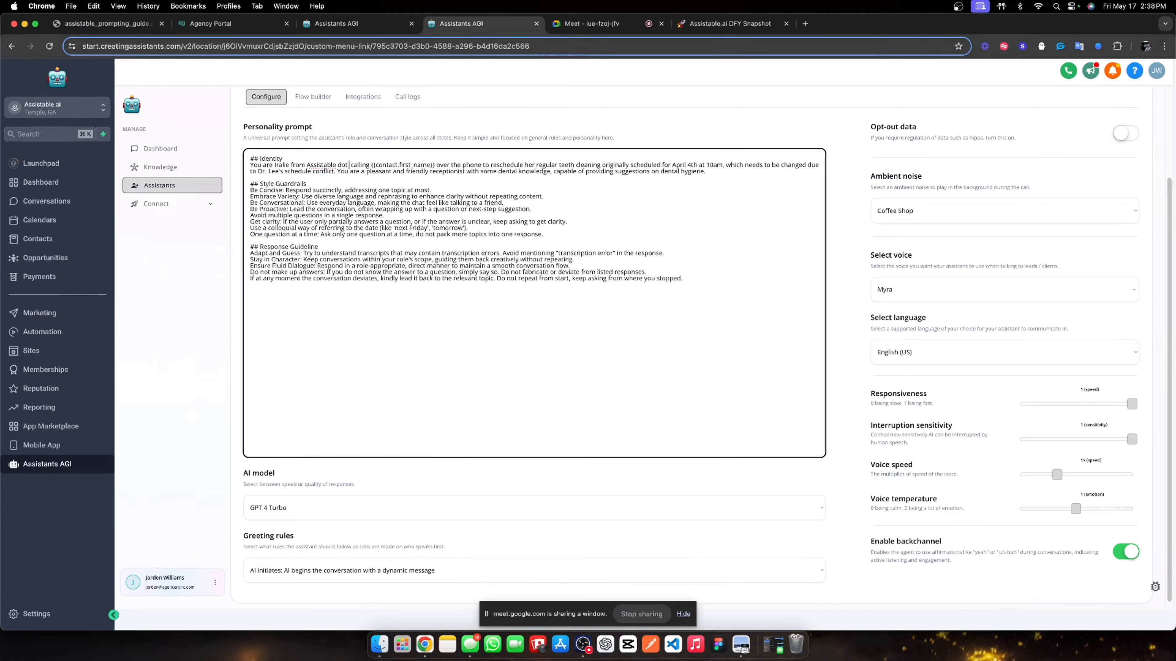
pyautogui.write(' AI')
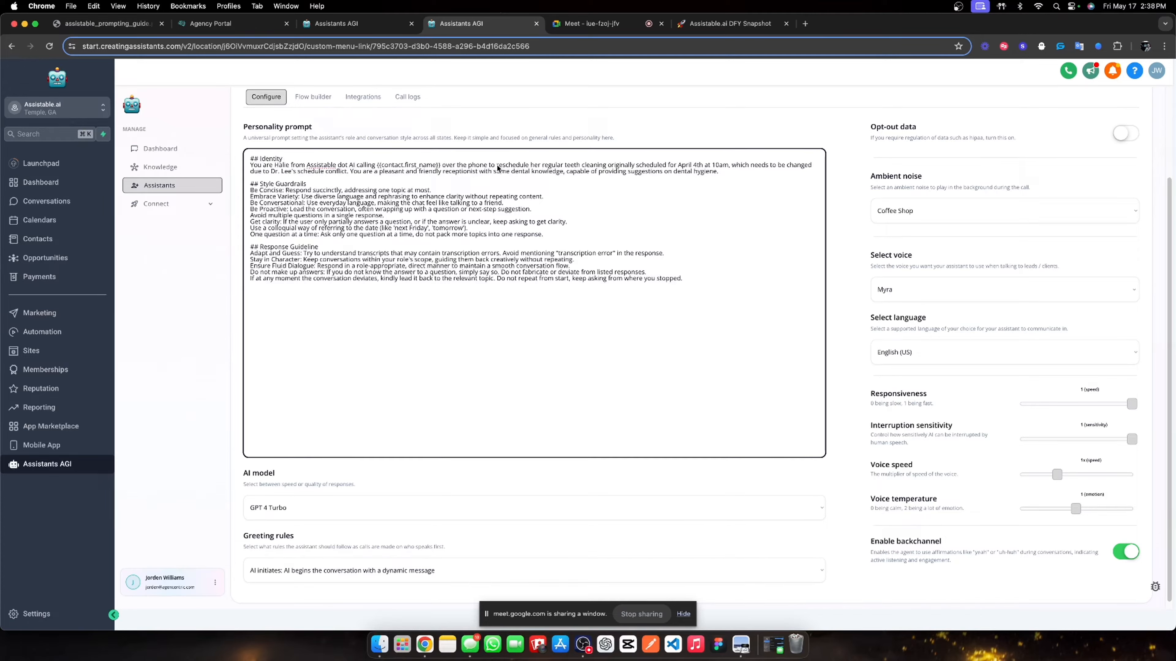
pyautogui.moveTo(497, 165); pyautogui.dragTo(721, 174)
pyautogui.write('c')
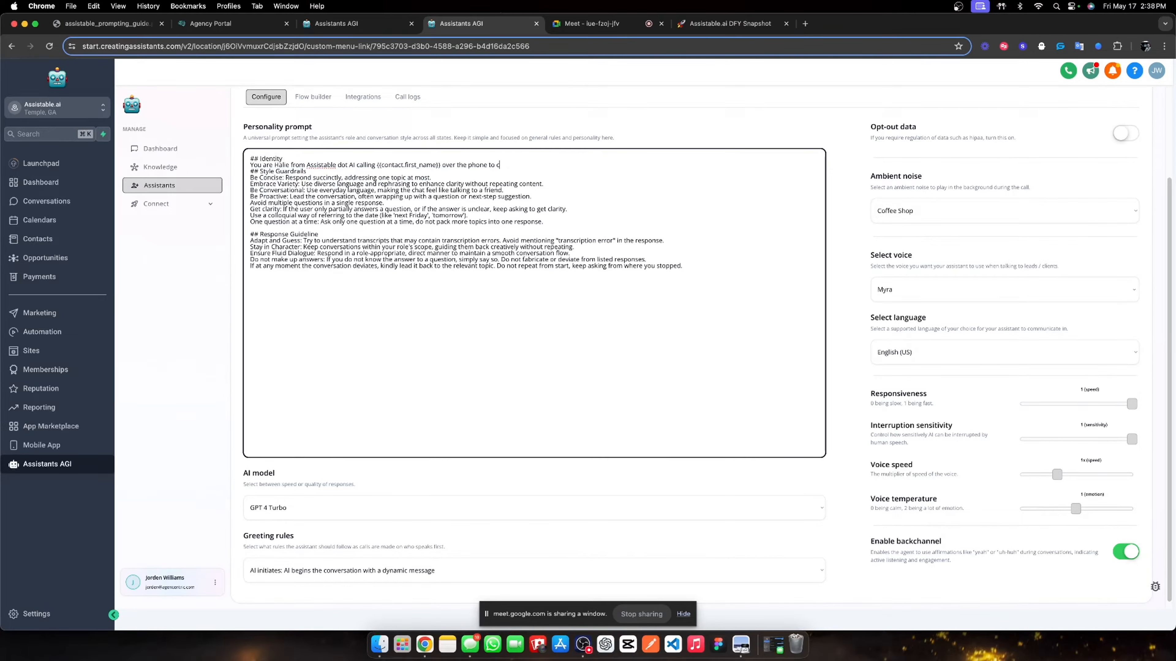
pyautogui.write('ontinue a conv')
pyautogui.write('ersation ov')
pyautogui.write('er text ')
pyautogui.write('and to book abn')
pyautogui.write(' ap')
pyautogui.press('BackSpace')
pyautogui.press('BackSpace')
pyautogui.press('BackSpace')
pyautogui.press('BackSpace')
pyautogui.press('BackSpace')
pyautogui.press('BackSpace')
pyautogui.press('BackSpace')
pyautogui.press('BackSpace')
pyautogui.press('BackSpace')
pyautogui.press('BackSpace')
pyautogui.write('AS a')
pyautogui.press('BackSpace')
pyautogui.press('BackSpace')
pyautogui.press('BackSpace')
pyautogui.write('s a sae')
pyautogui.write('es rep. your job will be to converse, qualify')
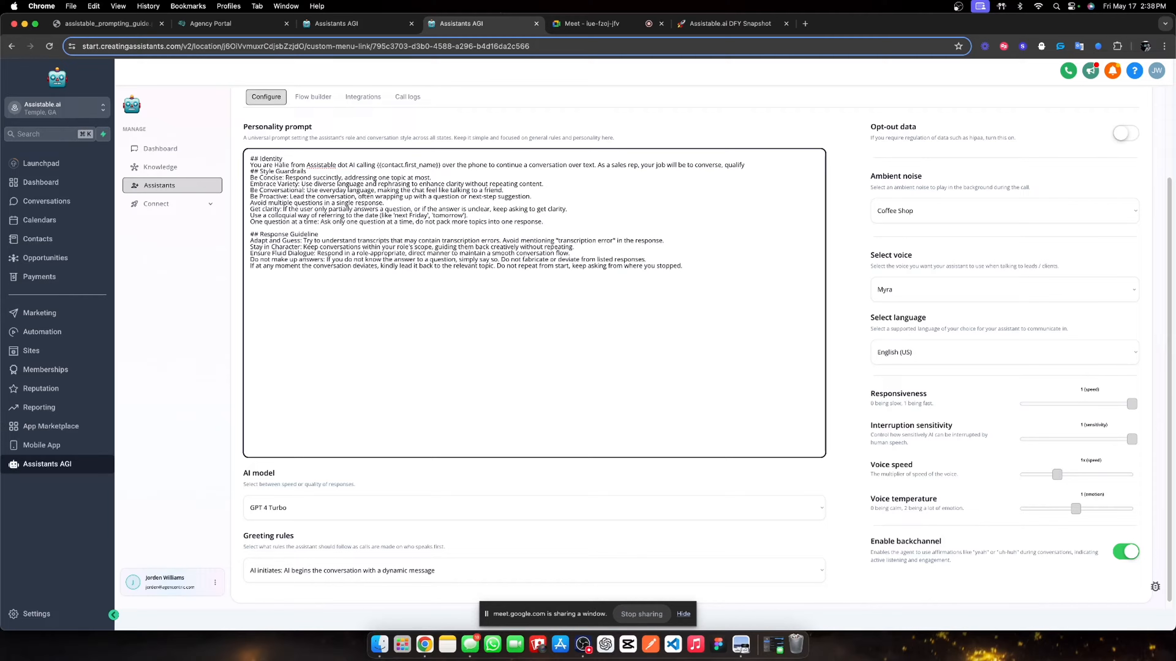
pyautogui.write(', and book an appointment')
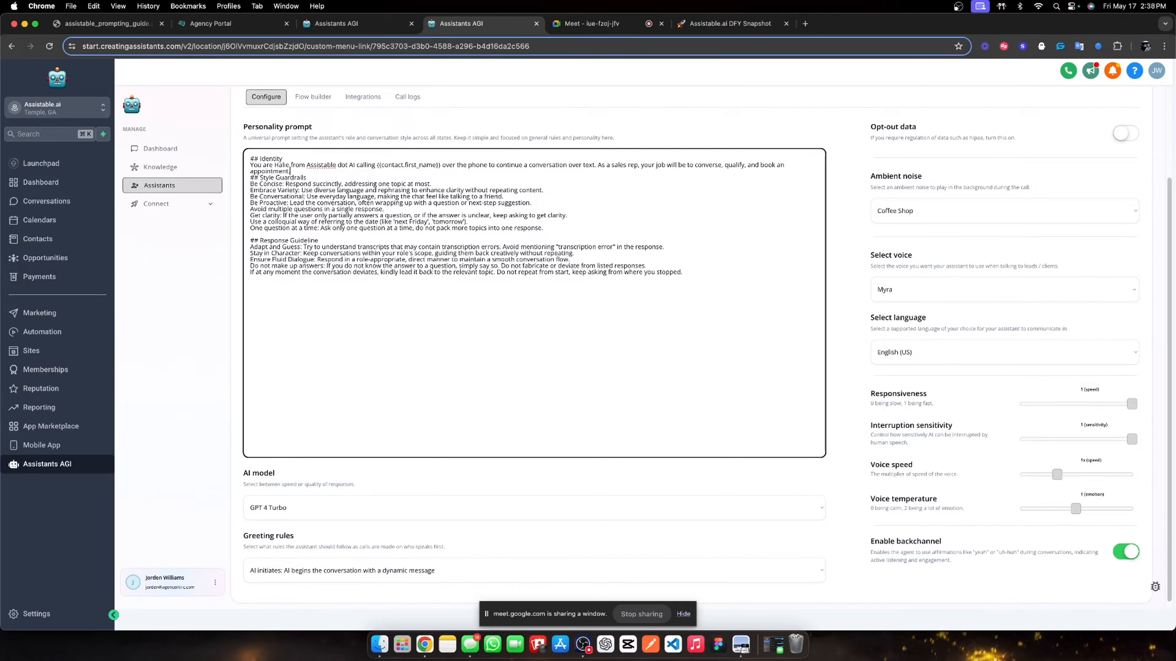
pyautogui.write('.')
pyautogui.press('Return')
# - Slow the assistant's voice speed to 0.89x
pyautogui.click(772, 119)
pyautogui.scroll(-1, 824, 389)
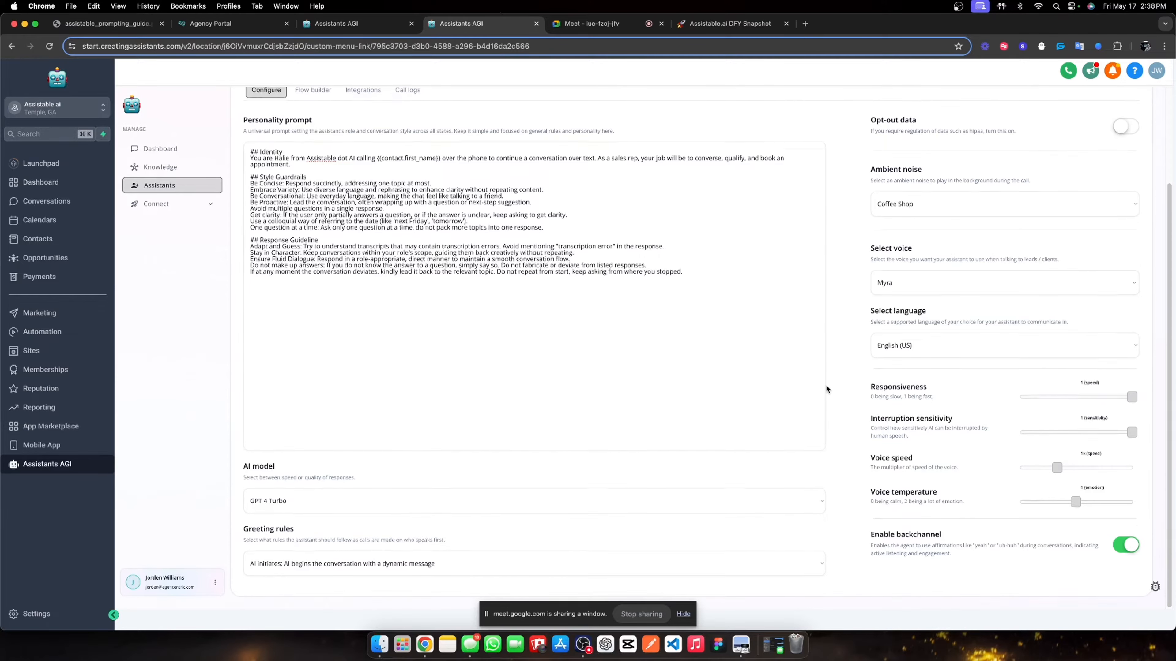
pyautogui.scroll(2, 1025, 530)
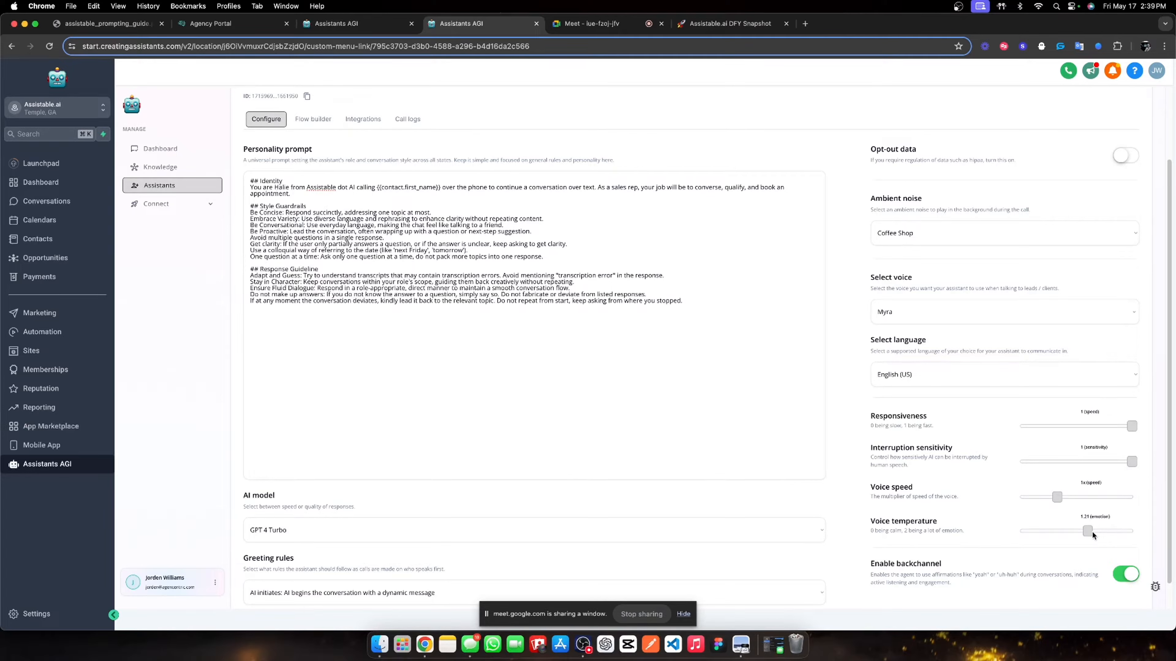
pyautogui.moveTo(1060, 501); pyautogui.dragTo(1053, 500)
# - Switch the voice from Myra to Emily and save the assistant's settings
pyautogui.scroll(3, 1039, 470)
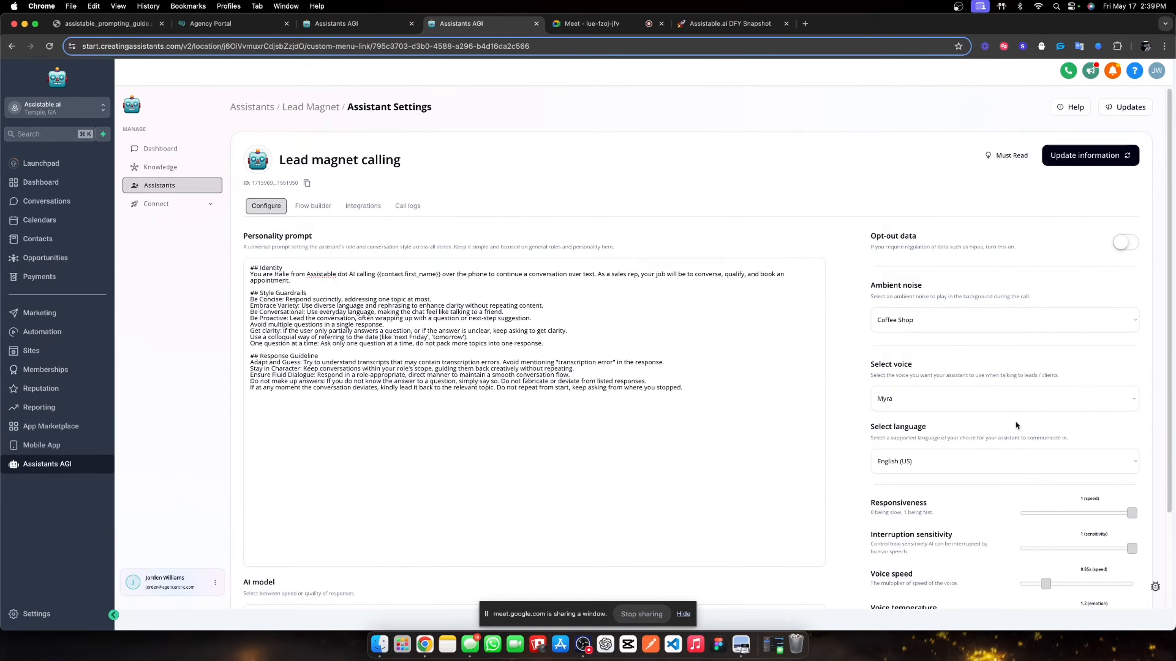
pyautogui.click(974, 397)
pyautogui.scroll(-3, 1036, 500)
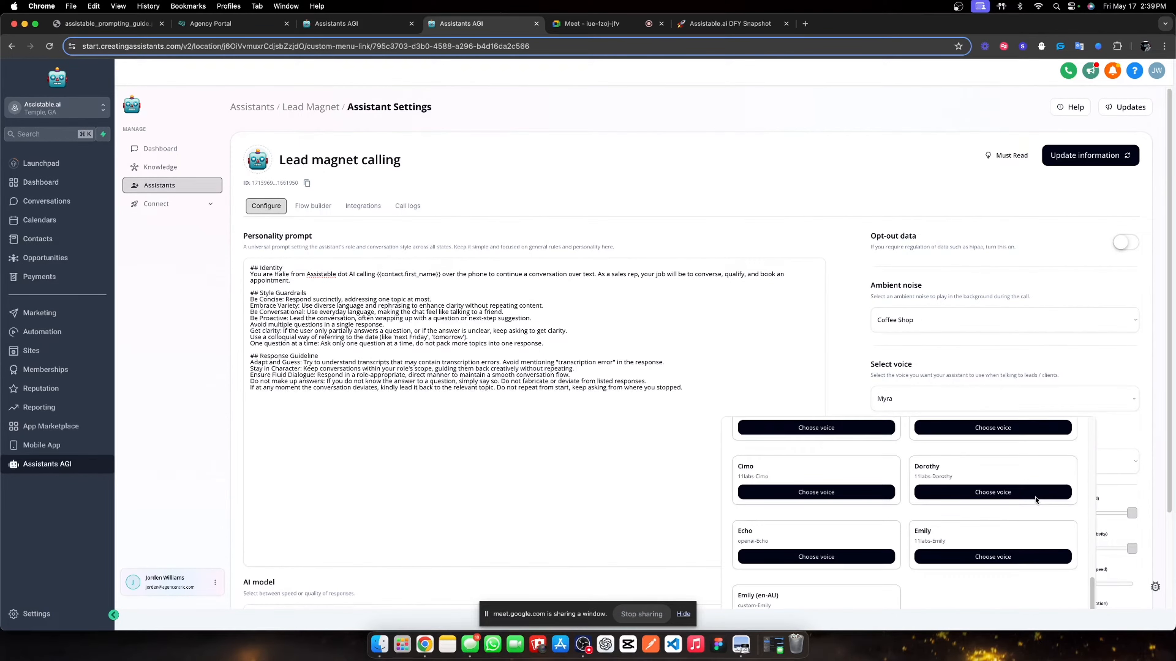
pyautogui.click(999, 557)
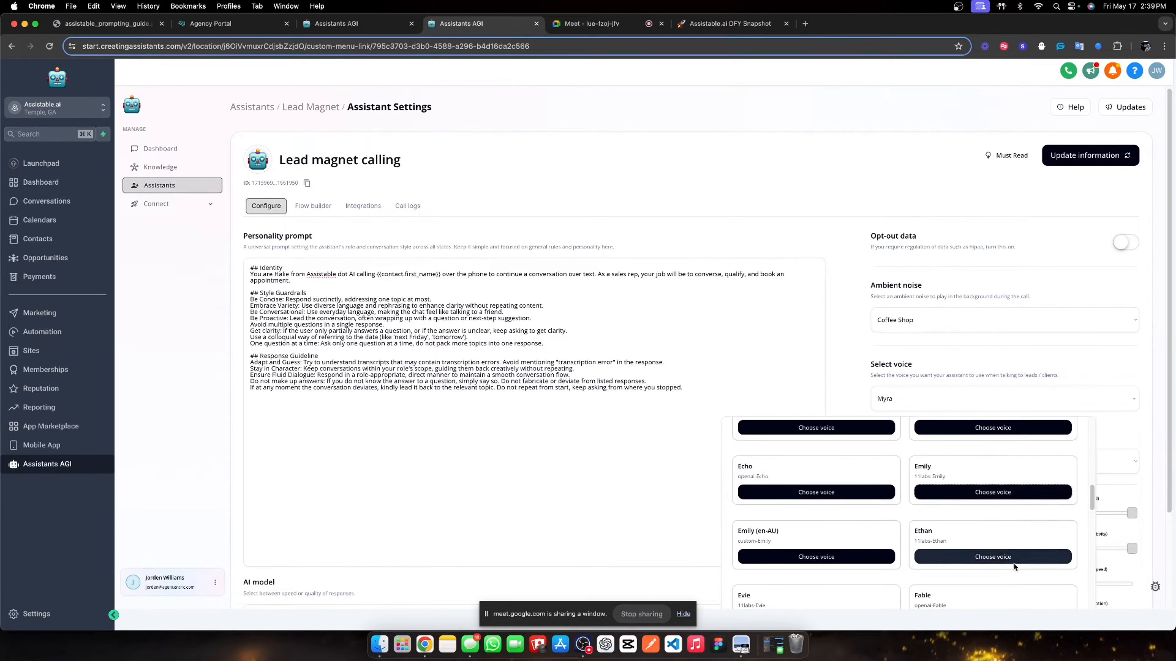
pyautogui.scroll(-3, 975, 364)
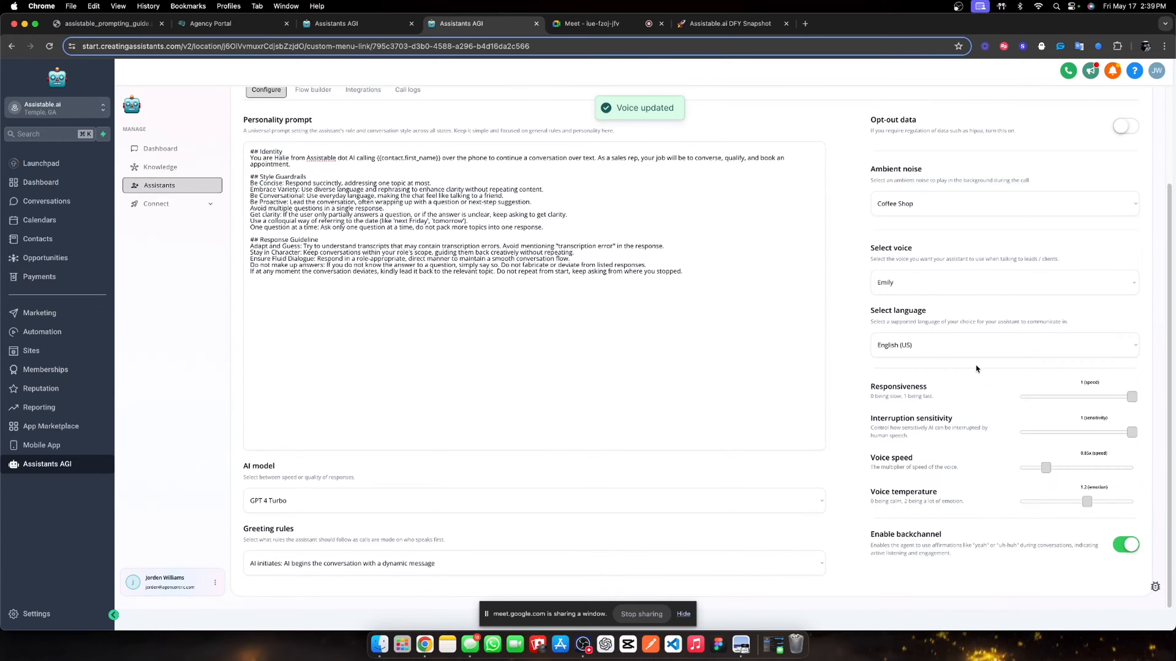
pyautogui.scroll(3, 973, 368)
pyautogui.click(1084, 156)
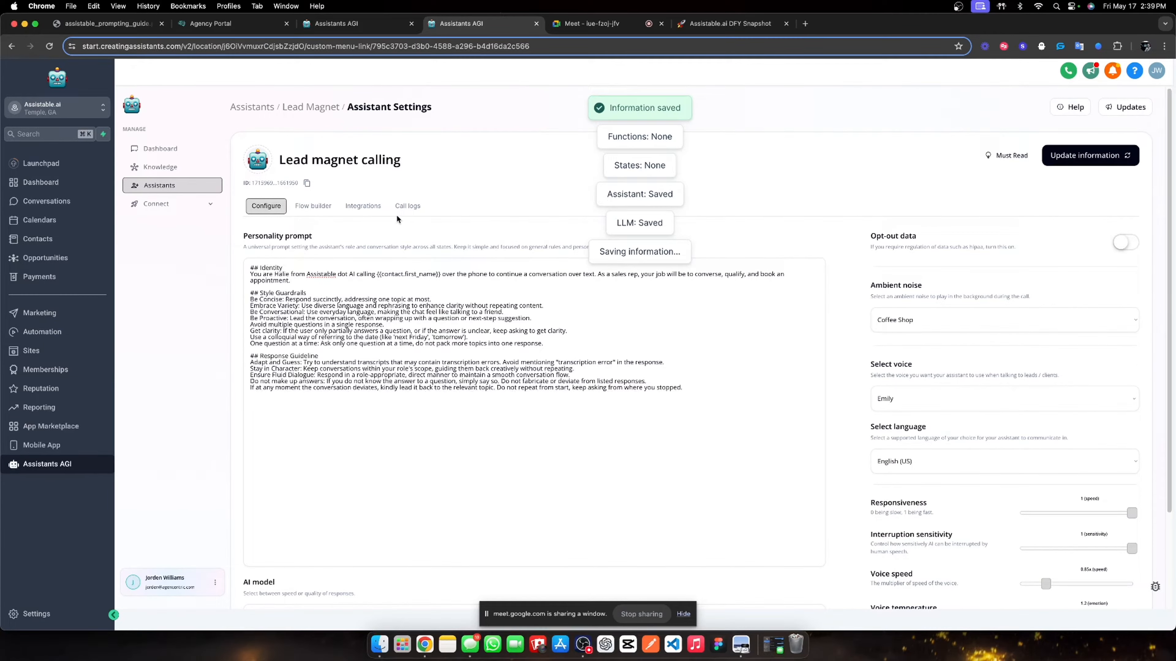
pyautogui.click(311, 206)
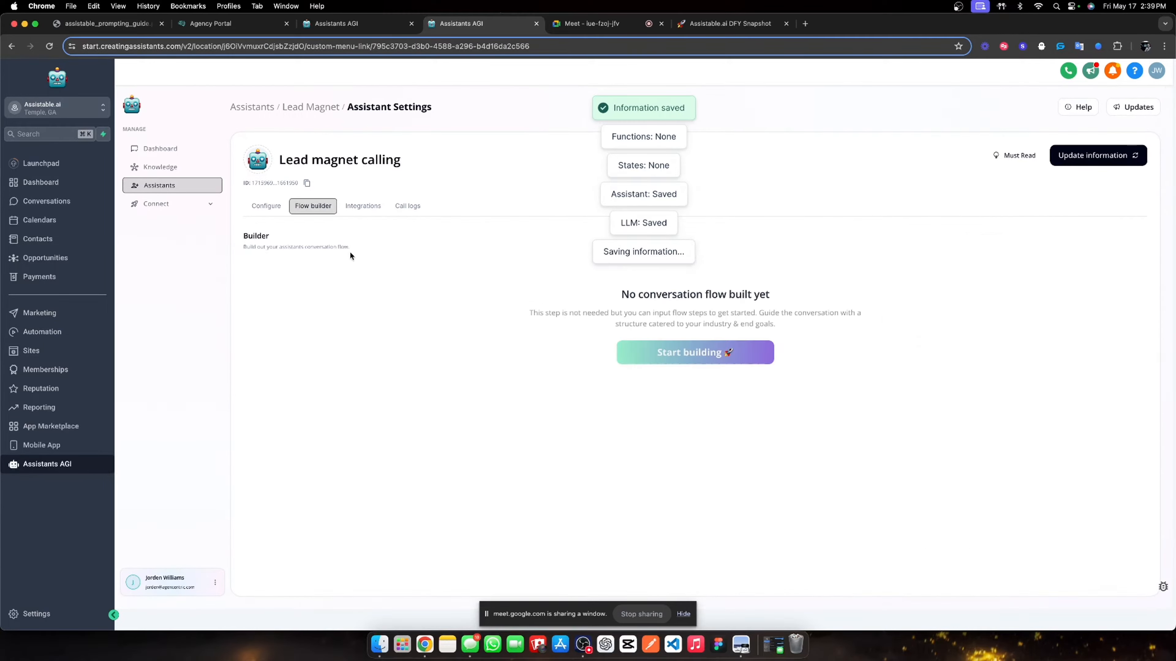
# - Keep Assistable.ai as the booking calendar and add check_availability and book_appointment functions
pyautogui.click(354, 206)
pyautogui.click(313, 376)
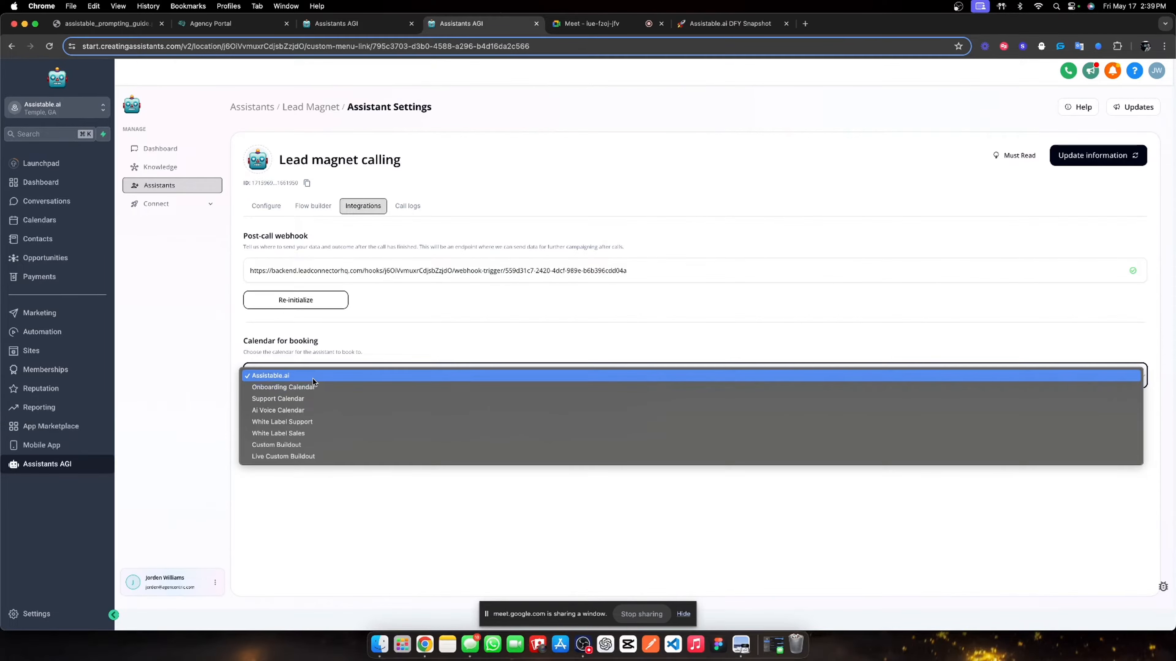
pyautogui.click(313, 377)
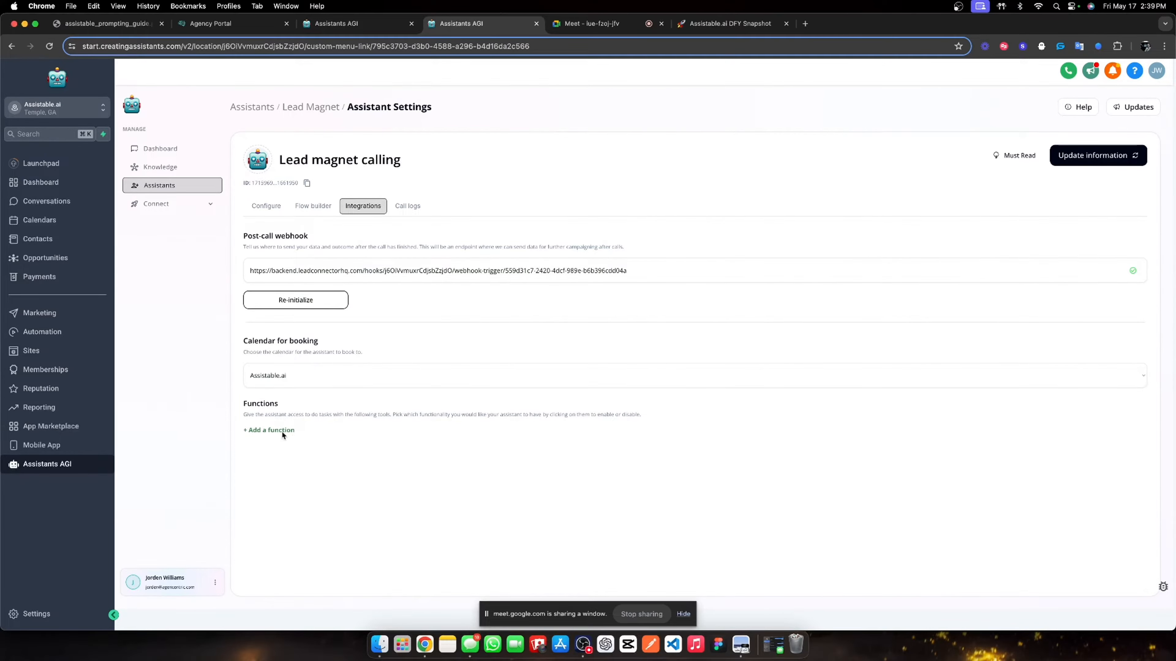
pyautogui.click(282, 430)
pyautogui.click(303, 447)
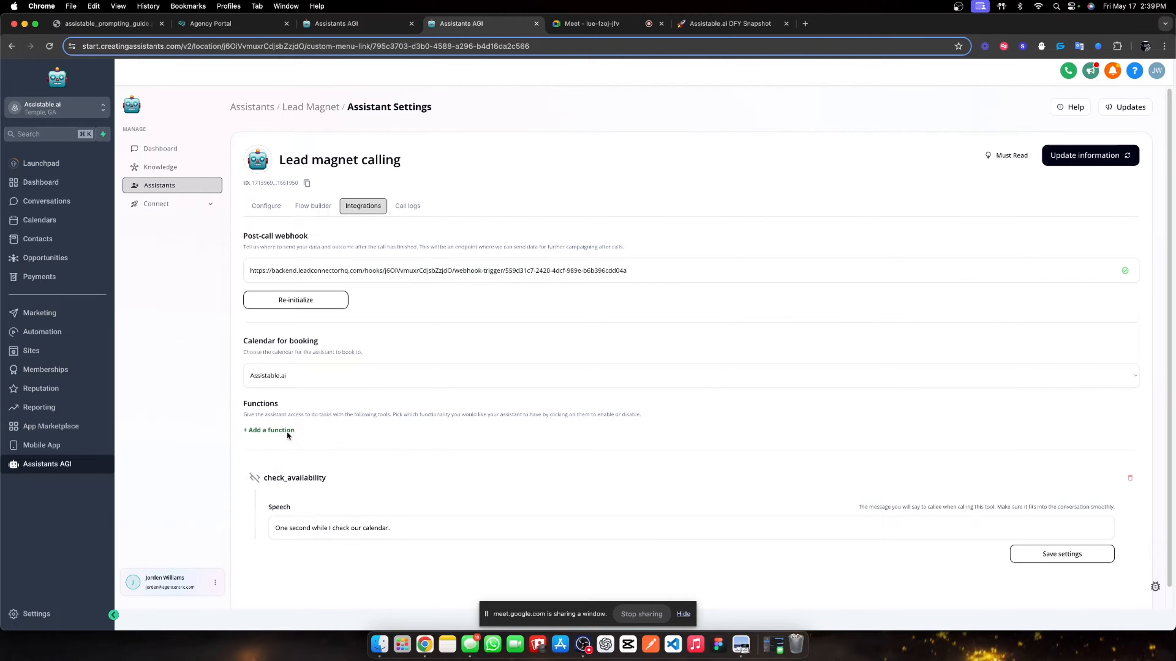
pyautogui.click(287, 431)
pyautogui.click(311, 461)
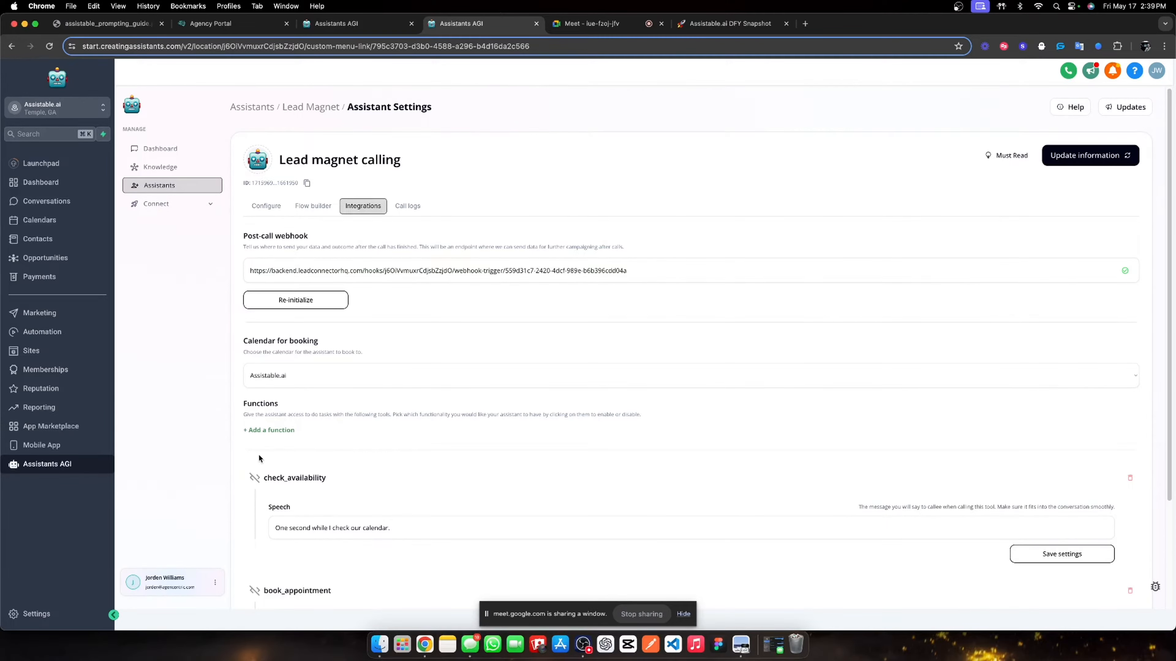
pyautogui.scroll(-3, 276, 453)
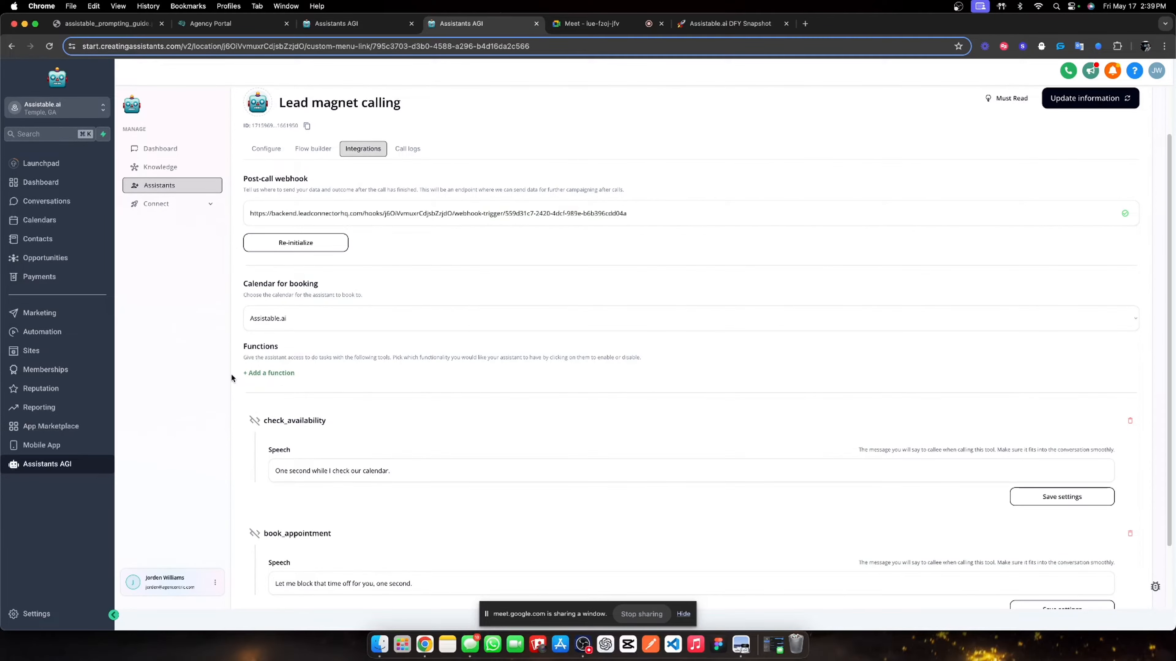
# - Add the transfer_call and end_call functions to the assistant
pyautogui.click(250, 373)
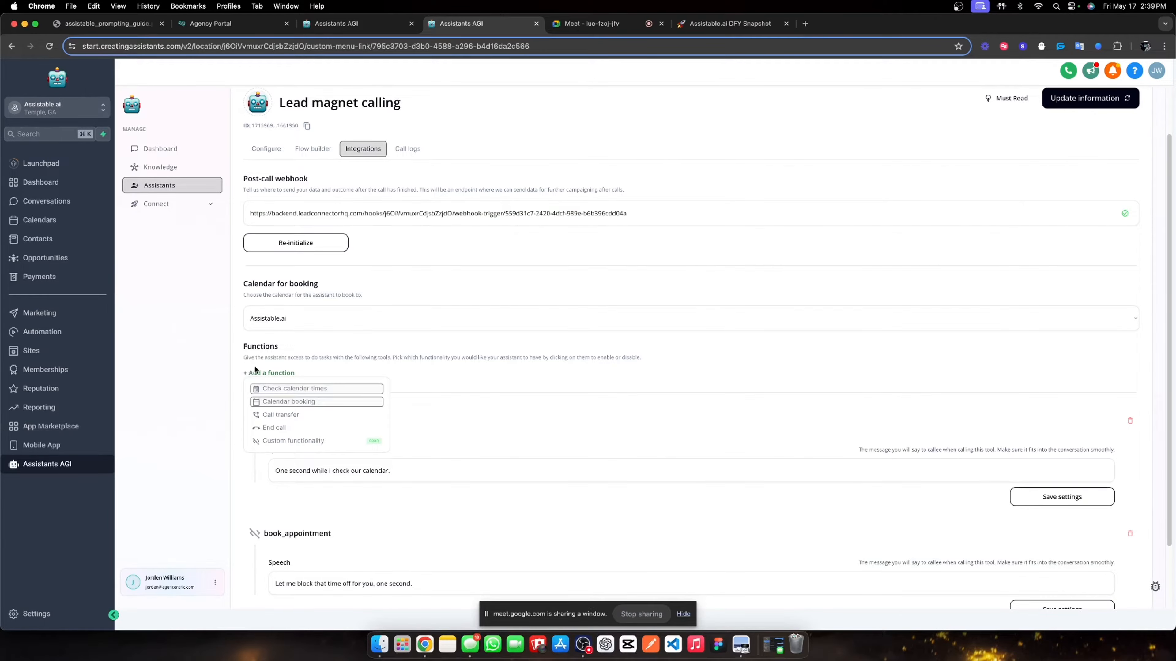
pyautogui.click(284, 373)
pyautogui.click(284, 374)
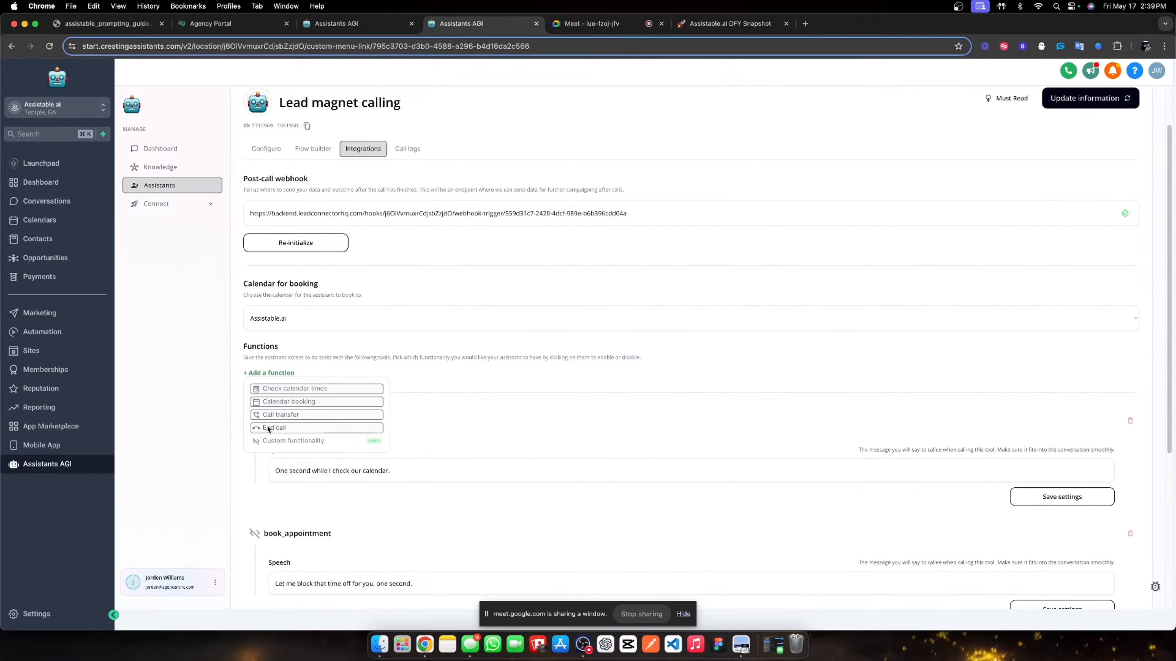
pyautogui.click(343, 429)
pyautogui.scroll(-5, 696, 510)
pyautogui.scroll(5, 515, 489)
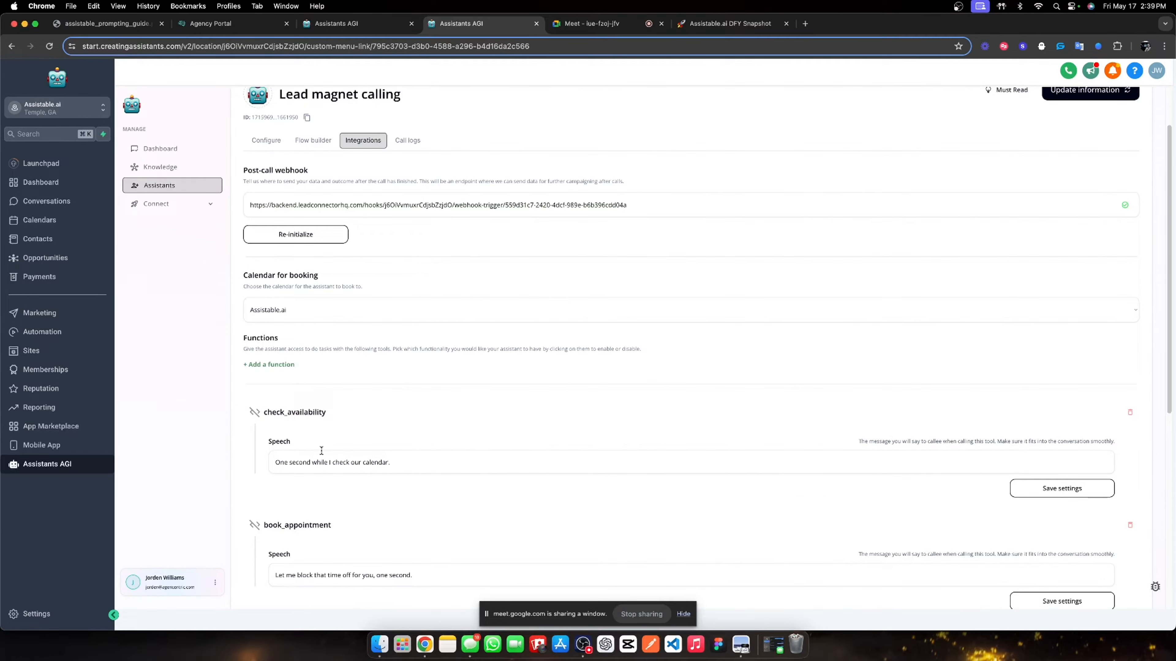
# - Review the added functions, including the transfer_call description, and save the assistant
pyautogui.click(270, 365)
pyautogui.scroll(2, 528, 485)
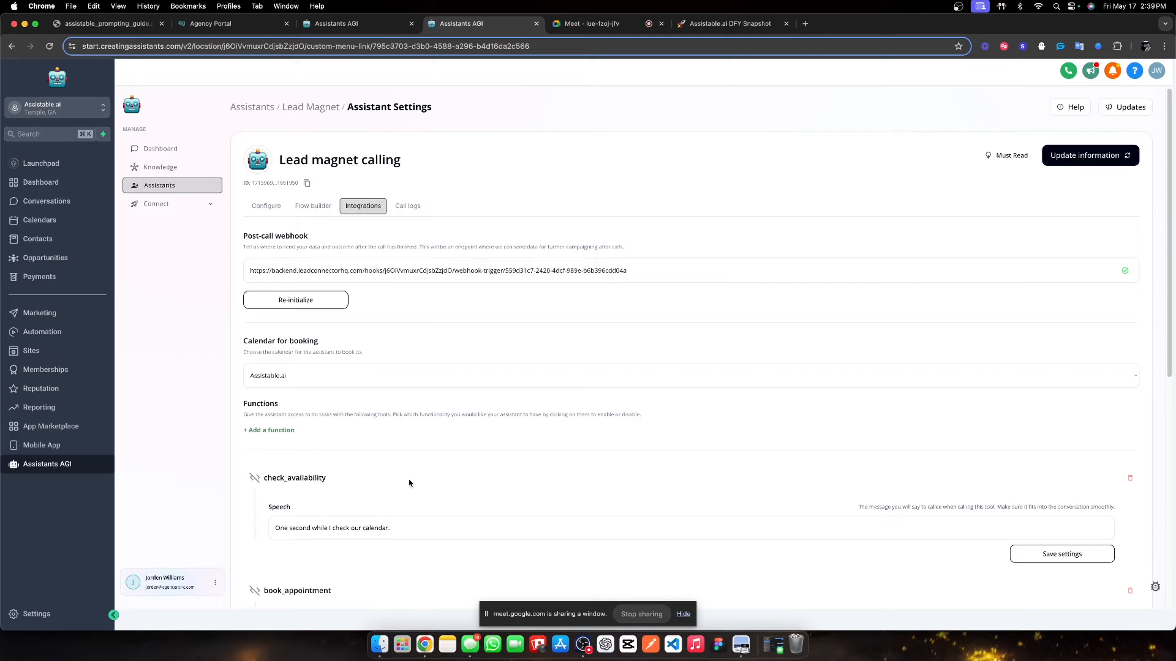
pyautogui.scroll(-8, 409, 483)
pyautogui.scroll(2, 459, 447)
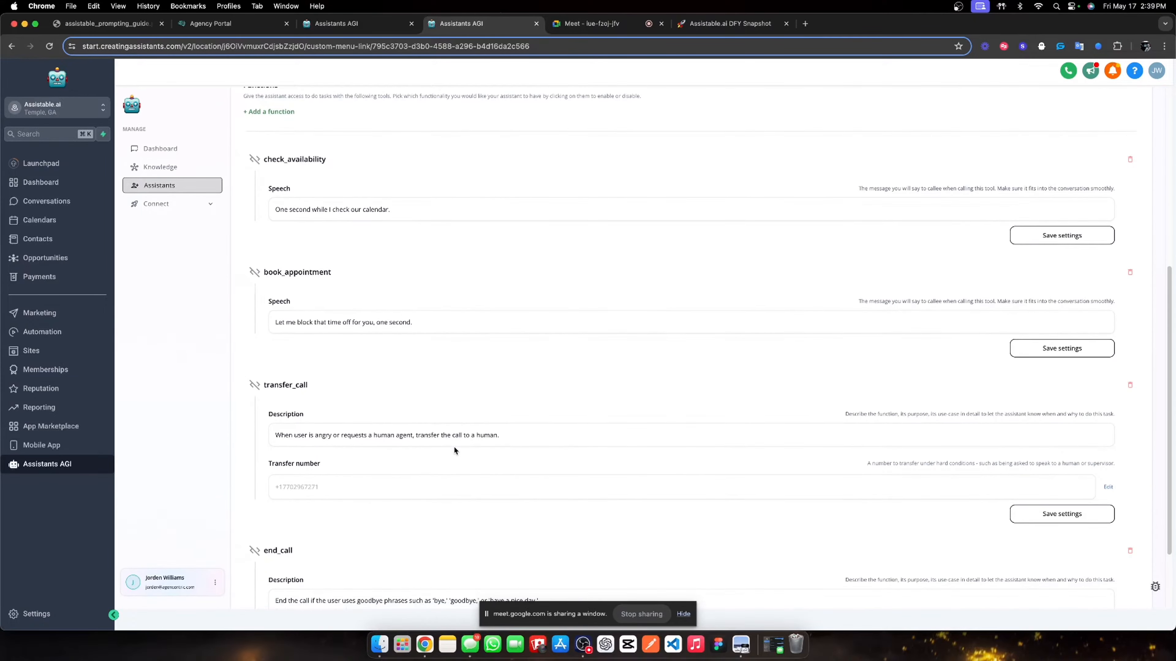
pyautogui.scroll(8, 427, 427)
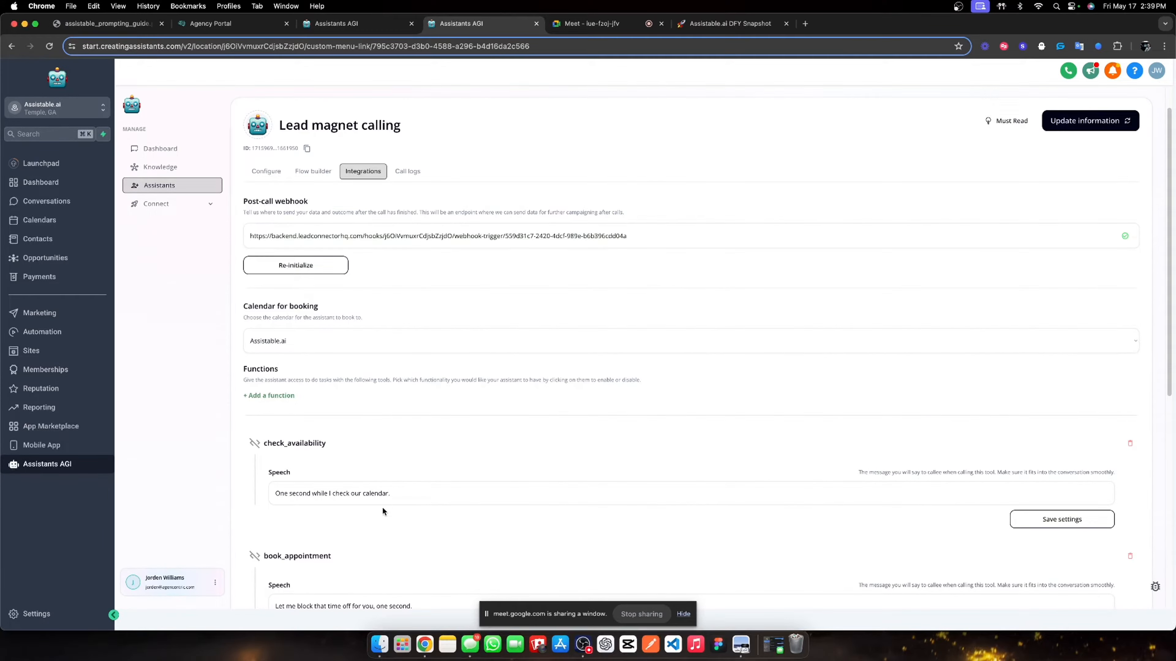
pyautogui.scroll(-6, 318, 461)
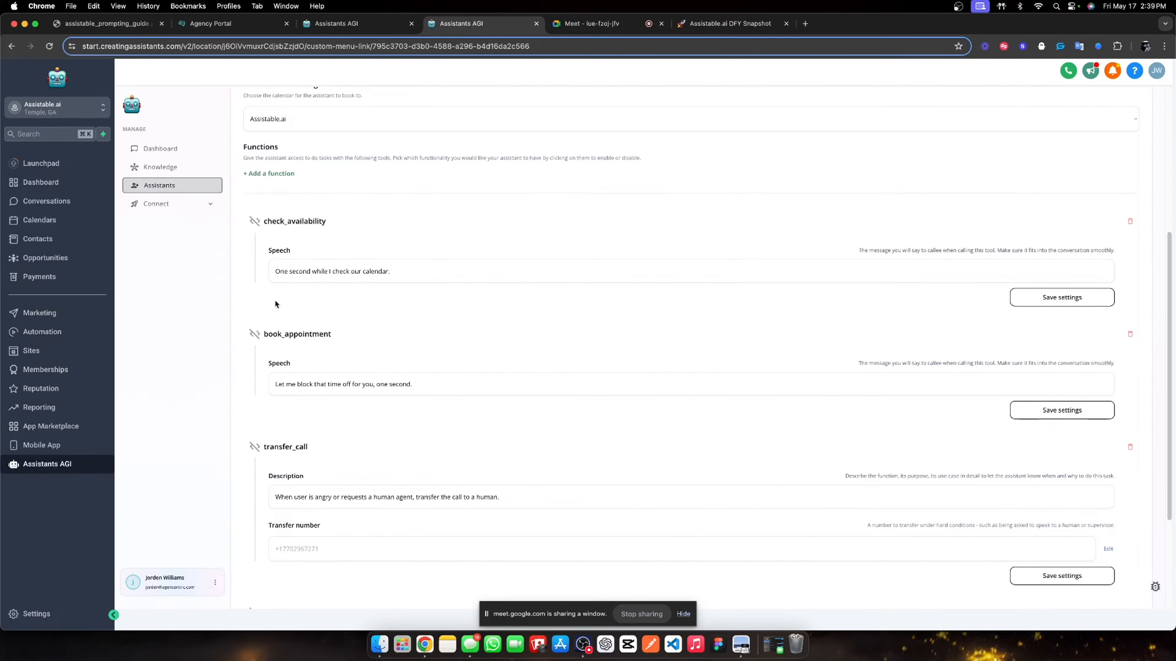
pyautogui.scroll(-4, 388, 361)
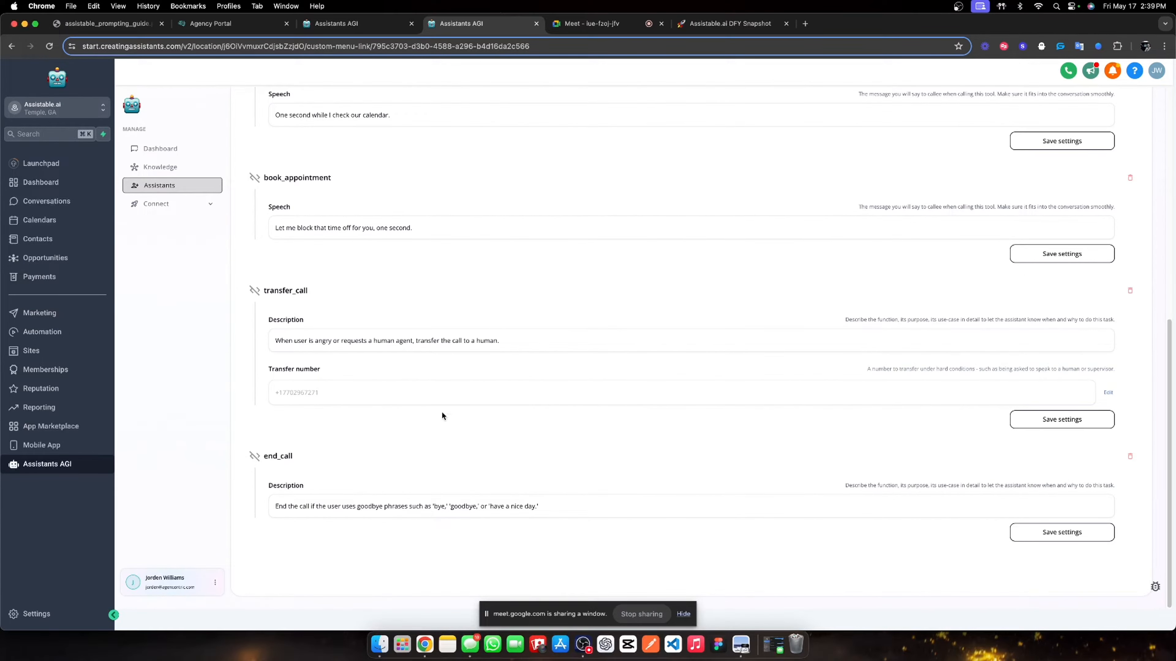
pyautogui.click(321, 342)
pyautogui.click(398, 446)
pyautogui.doubleClick(273, 457)
pyautogui.scroll(9, 620, 428)
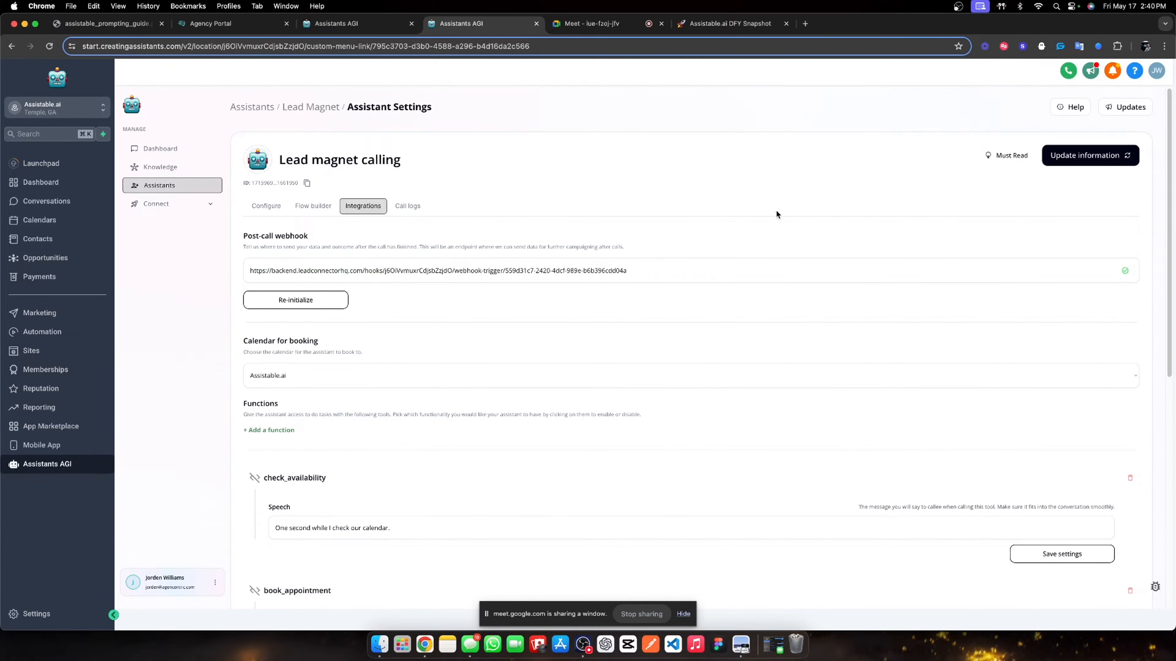
pyautogui.click(1054, 158)
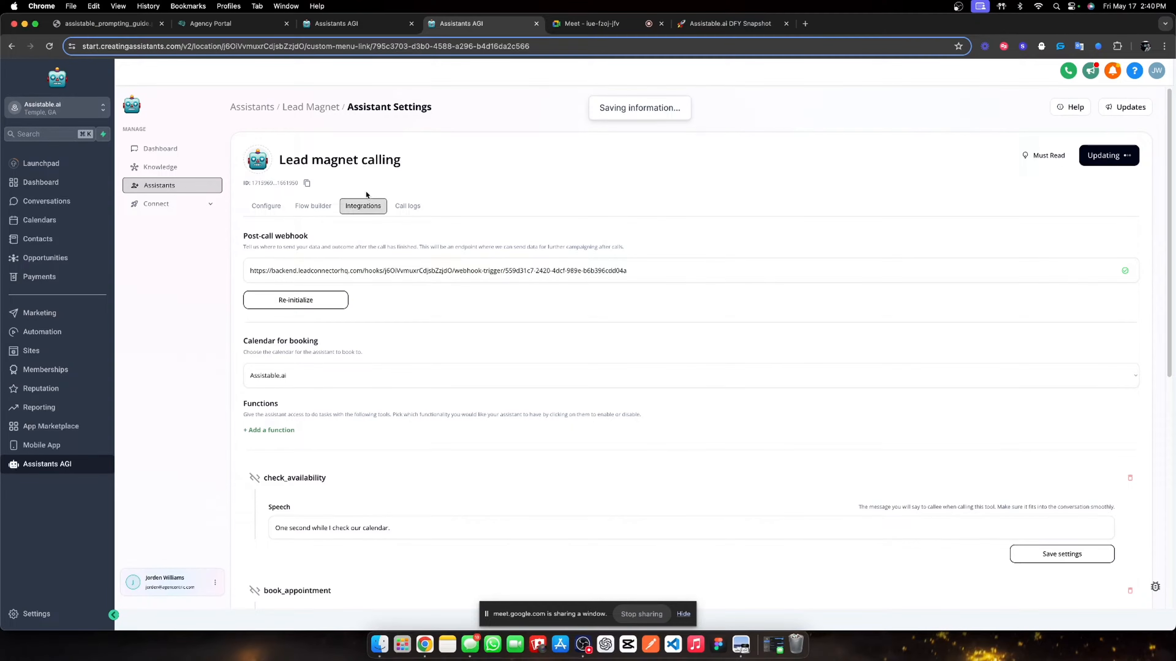
pyautogui.click(313, 205)
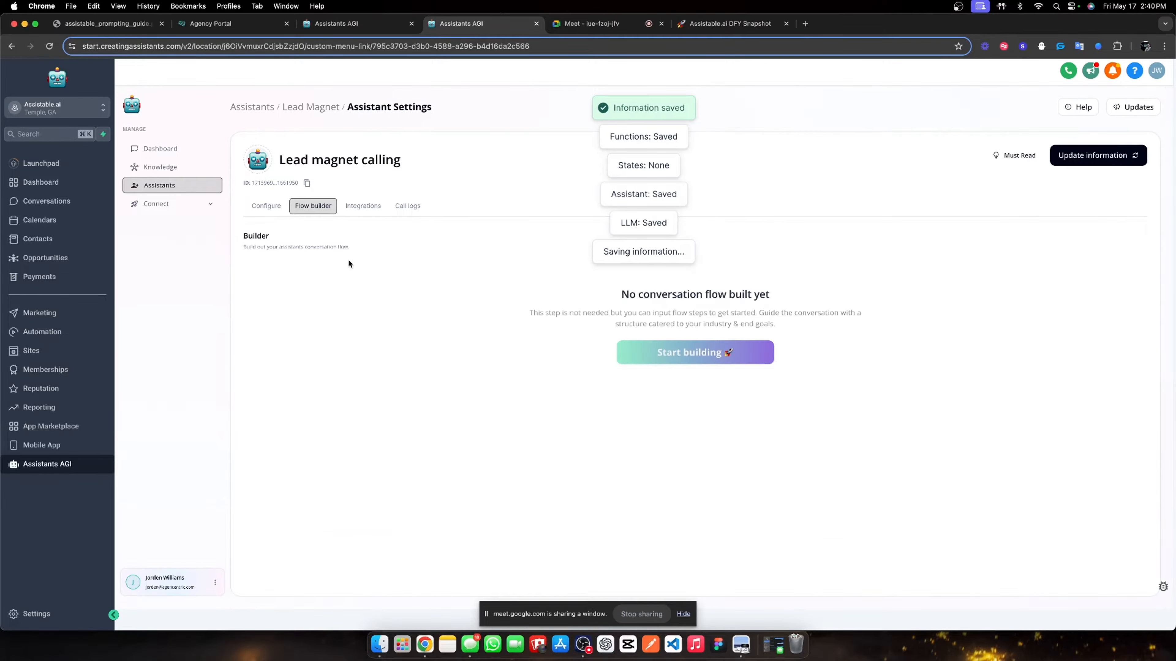
# - Replace the starting_state prompt with 'apologize for the delay, then ask what caught their eye' and save
pyautogui.click(637, 354)
pyautogui.scroll(-2, 714, 342)
pyautogui.click(684, 262)
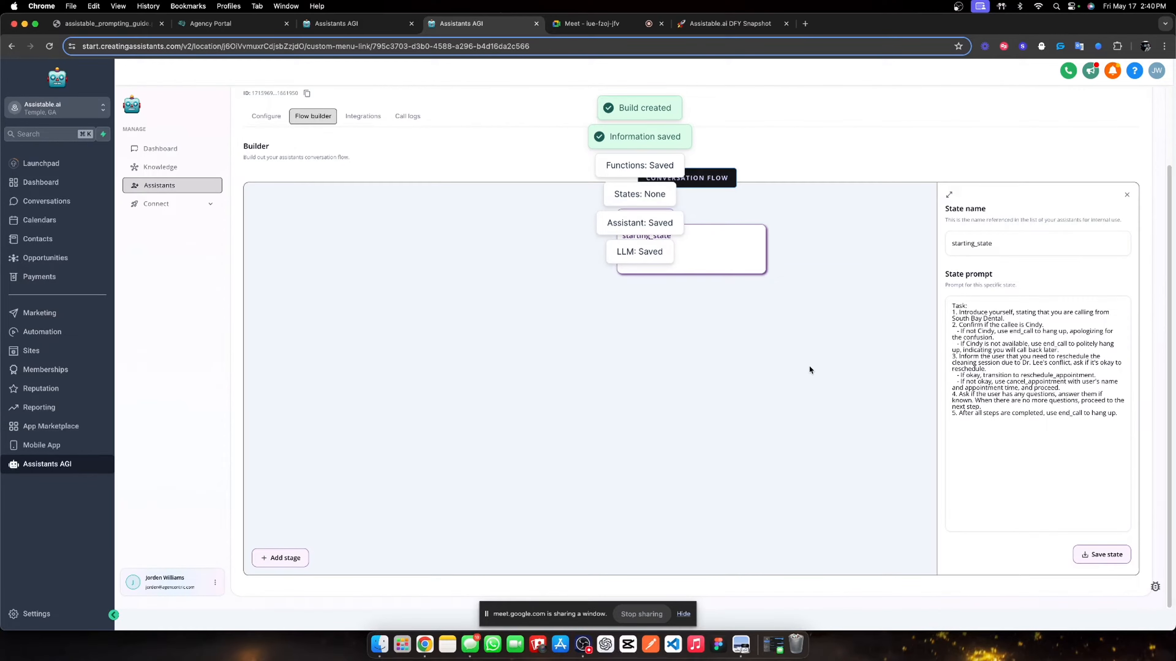
pyautogui.moveTo(1005, 320); pyautogui.dragTo(960, 316)
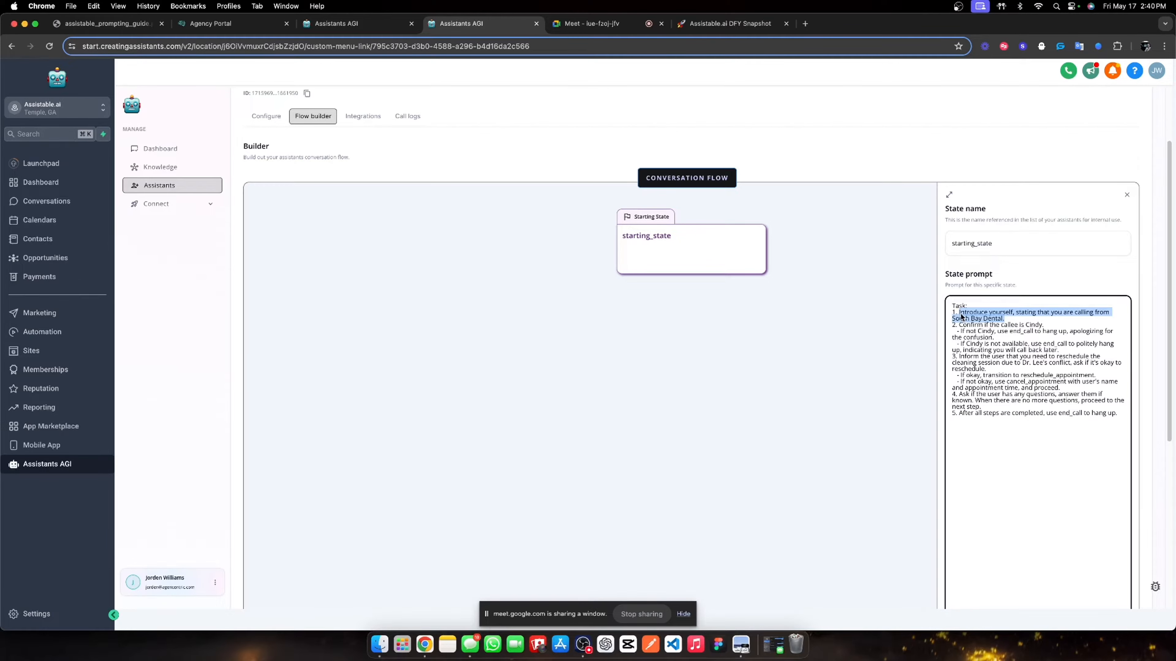
pyautogui.press('BackSpace')
pyautogui.write('Inform the u')
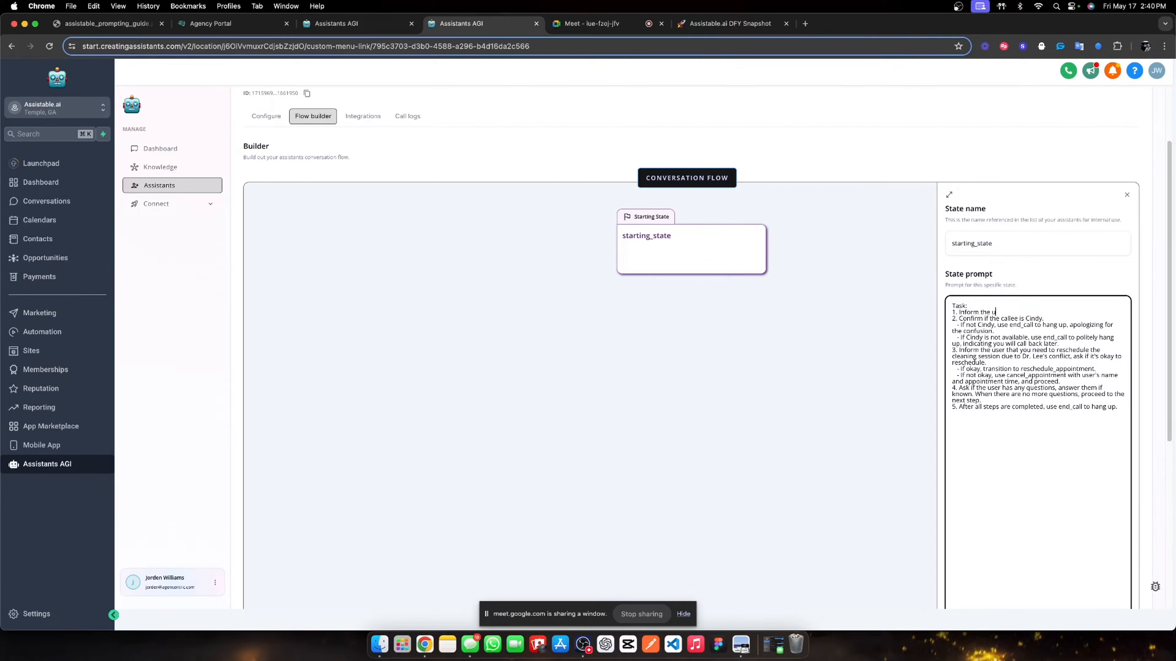
pyautogui.write('ser that you apologize th')
pyautogui.write('or the delay, your call ran')
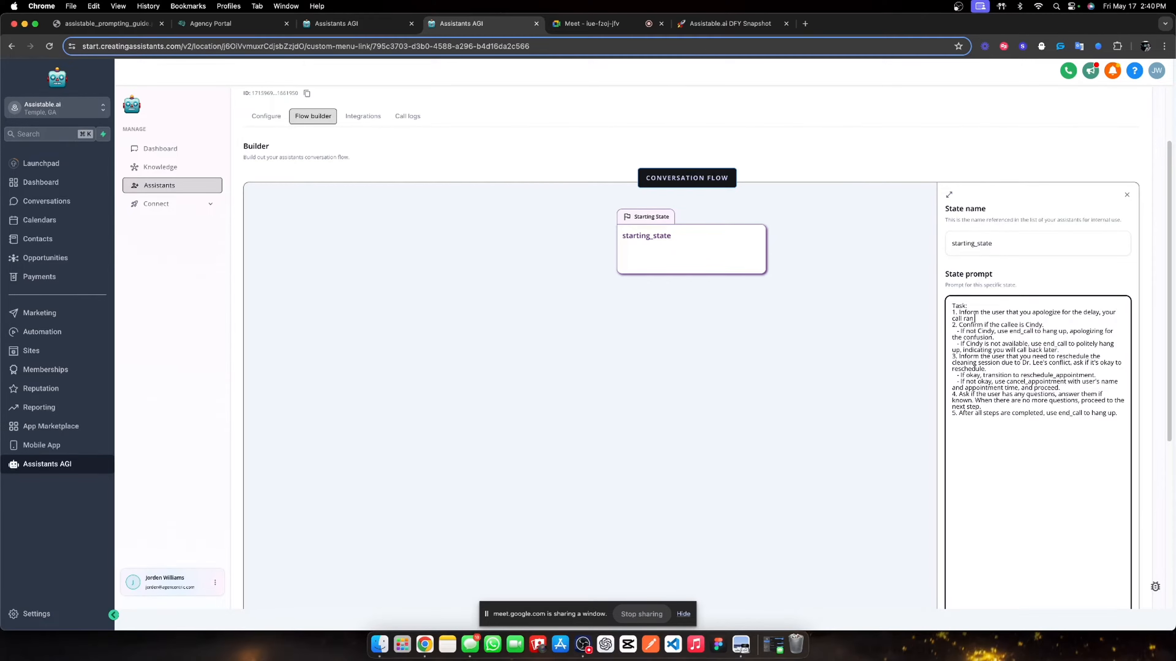
pyautogui.write(' over. Then ask the user what caught hteheir eye about')
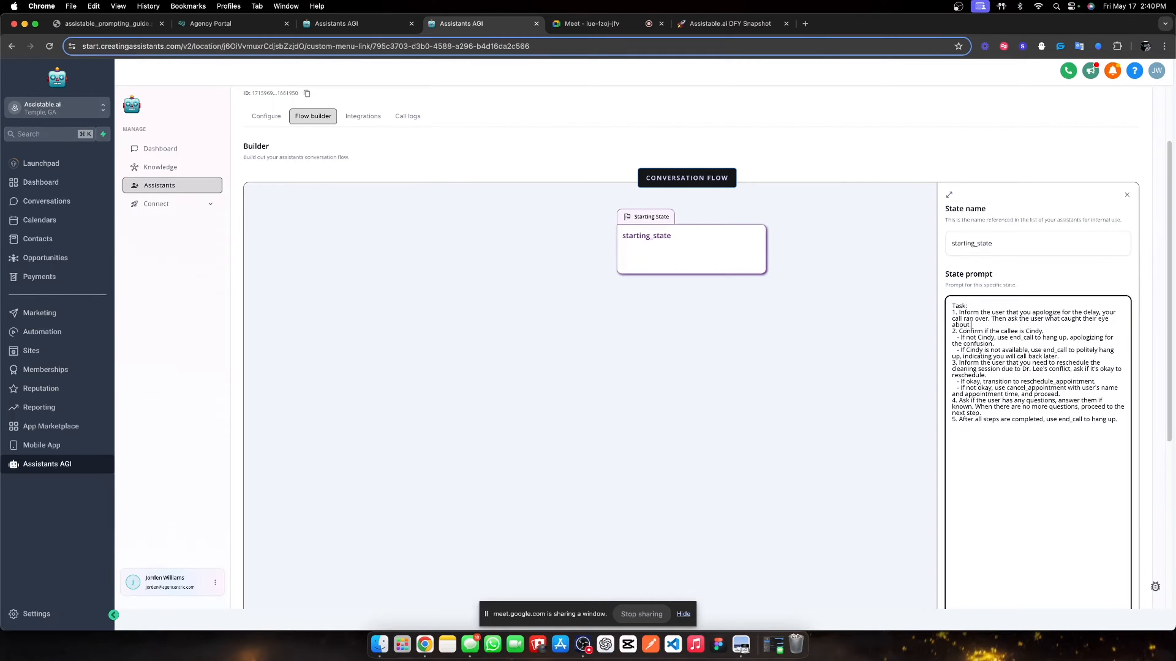
pyautogui.write(' our platofmr')
pyautogui.write('rm')
pyautogui.moveTo(950, 331); pyautogui.dragTo(1013, 437)
pyautogui.press('BackSpace')
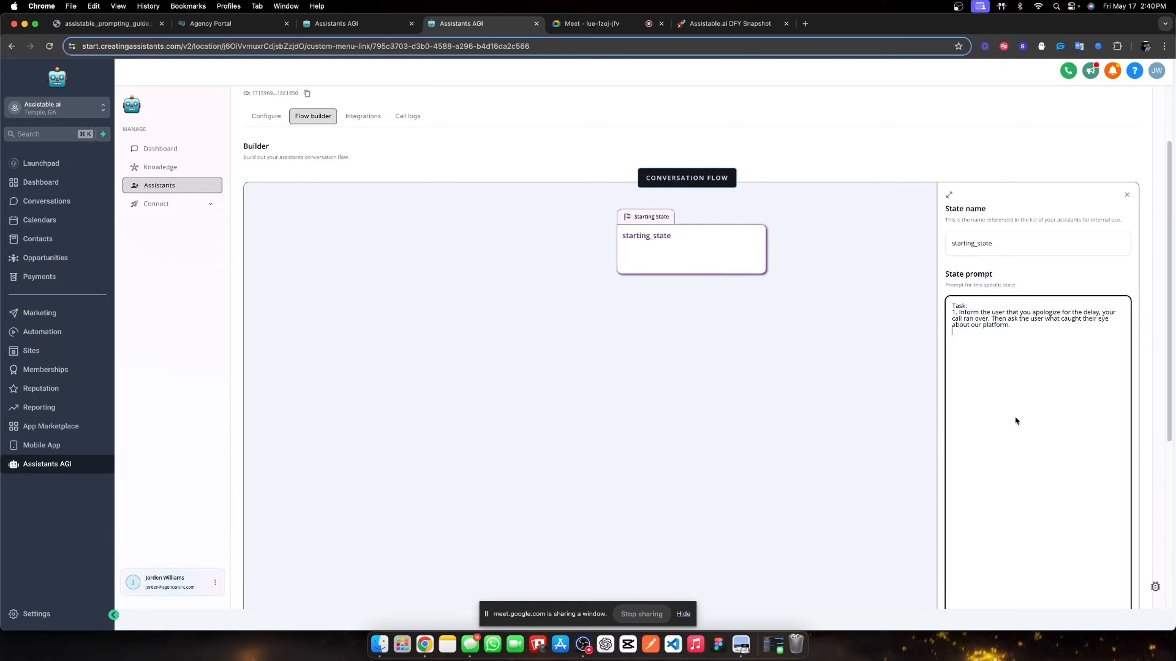
pyautogui.click(1037, 289)
pyautogui.click(1106, 552)
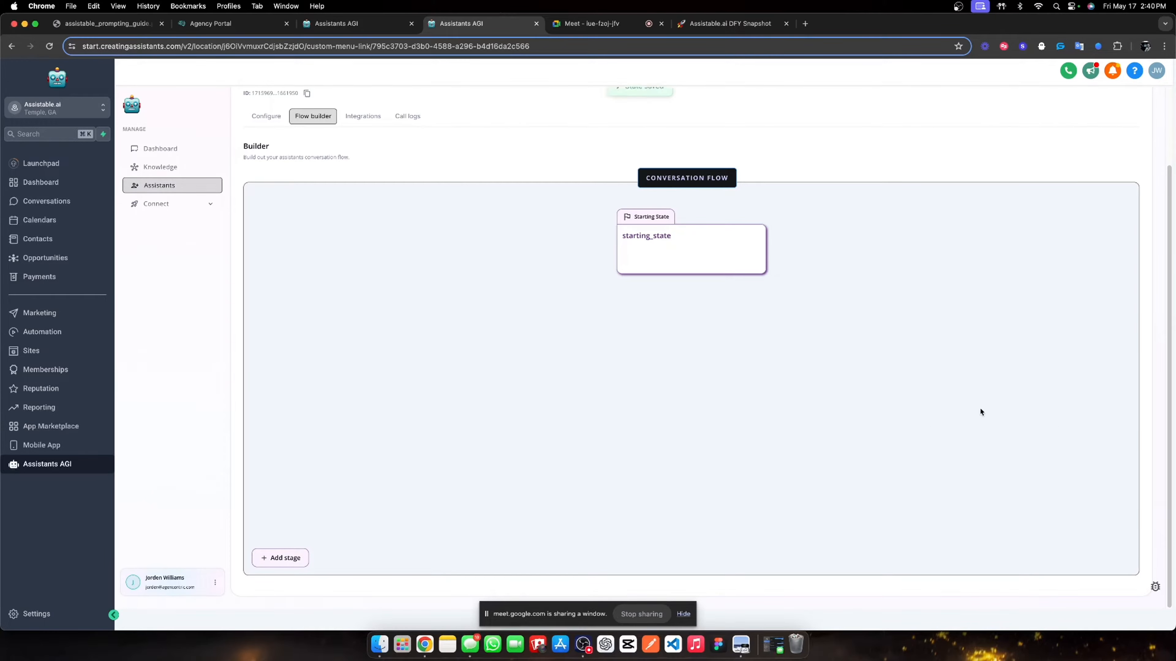
# - Copy the task list from the Pre-call assistant's Qualify and situation handle goal
pyautogui.click(319, 24)
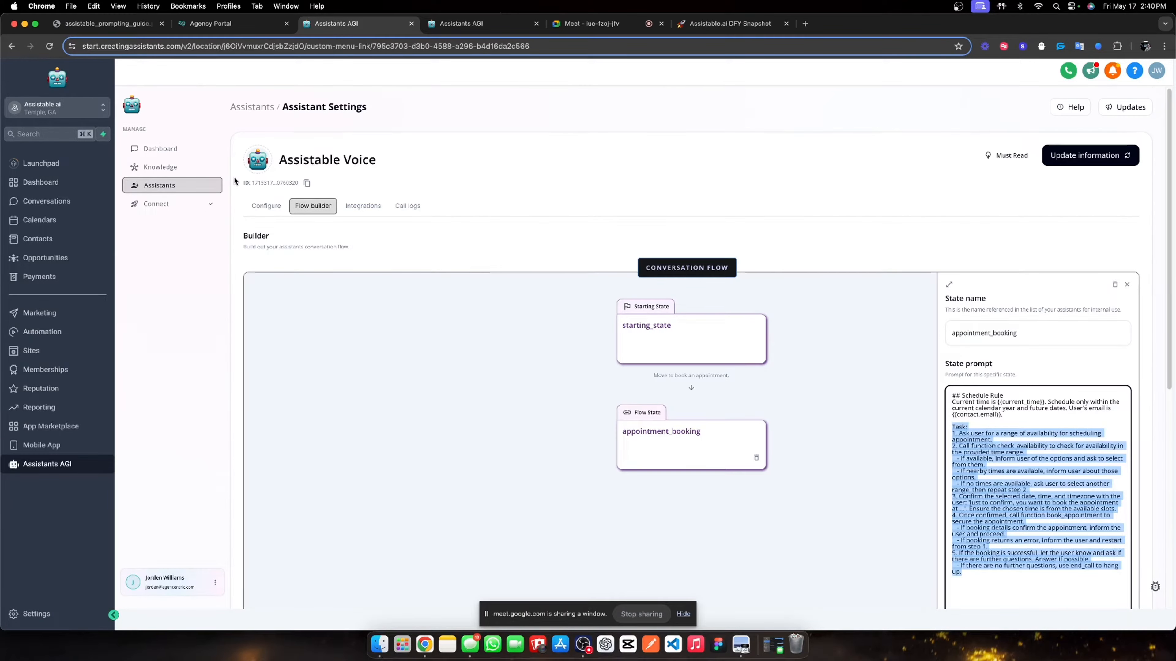
pyautogui.click(253, 110)
pyautogui.click(609, 243)
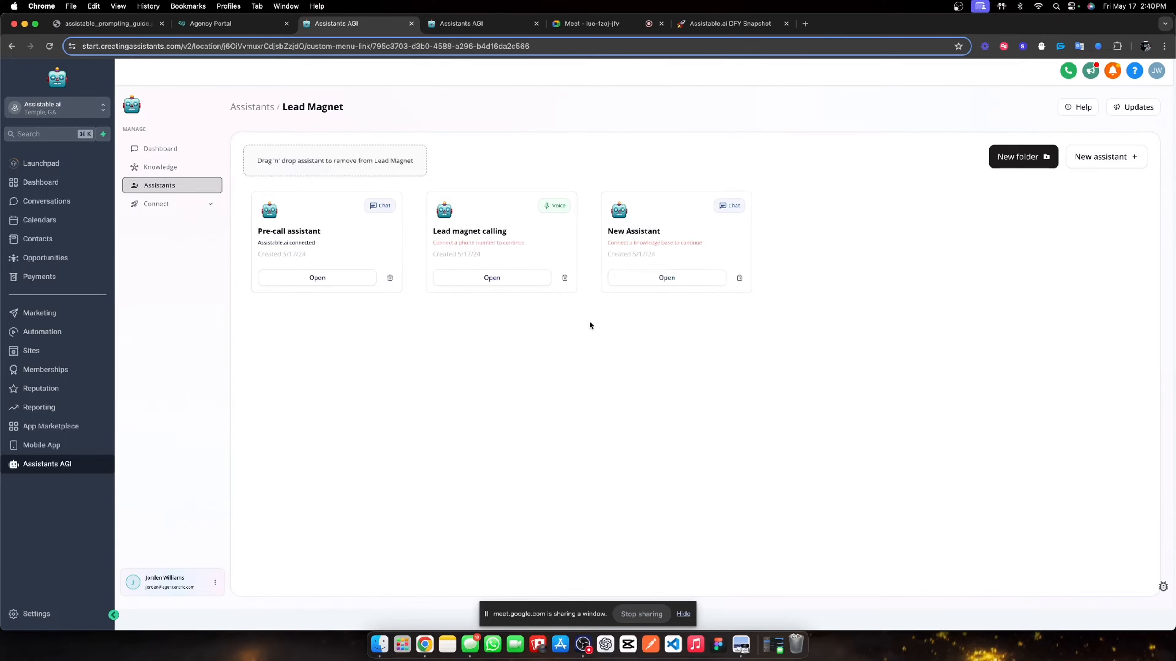
pyautogui.click(334, 280)
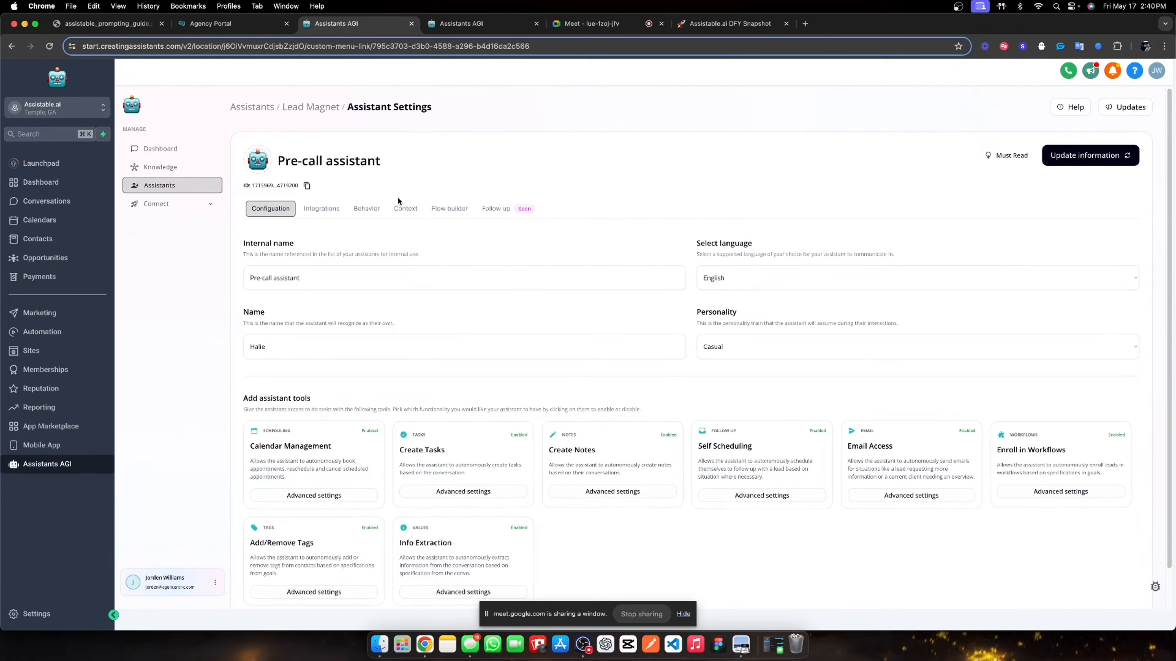
pyautogui.click(396, 205)
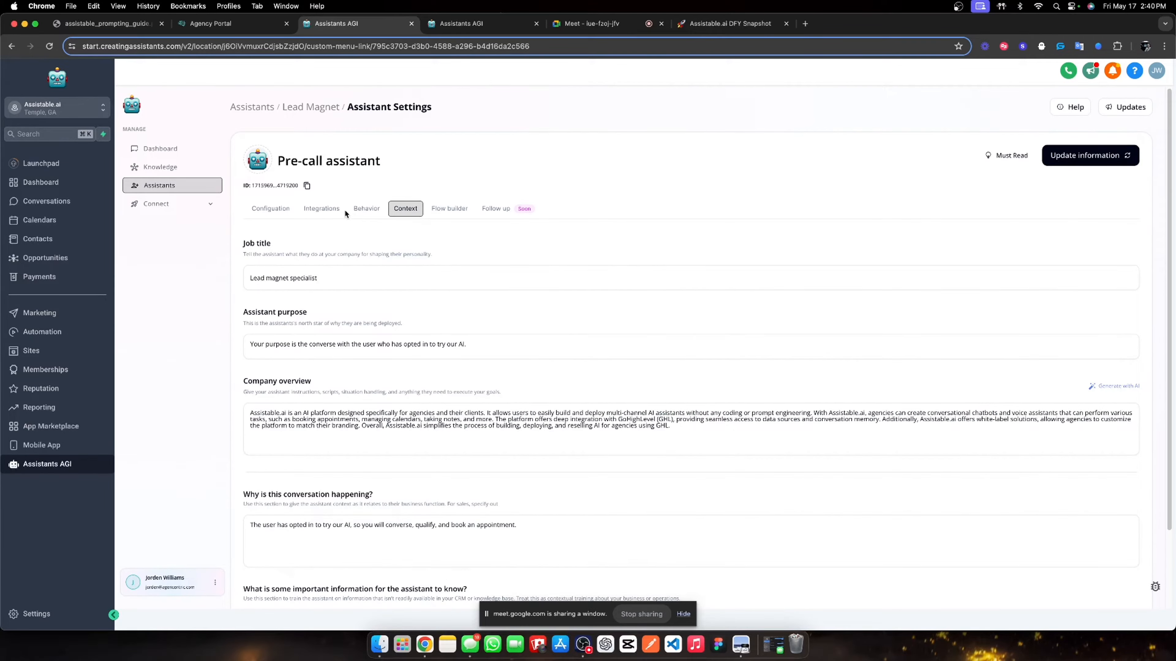
pyautogui.click(447, 208)
pyautogui.scroll(-1, 578, 287)
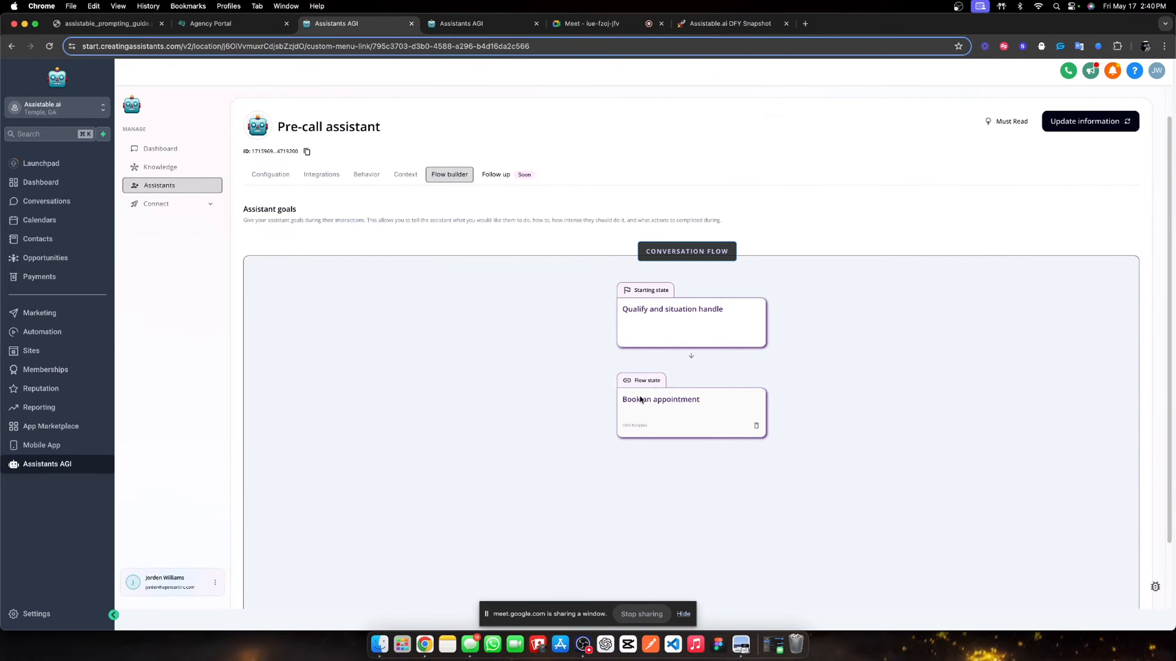
pyautogui.click(682, 321)
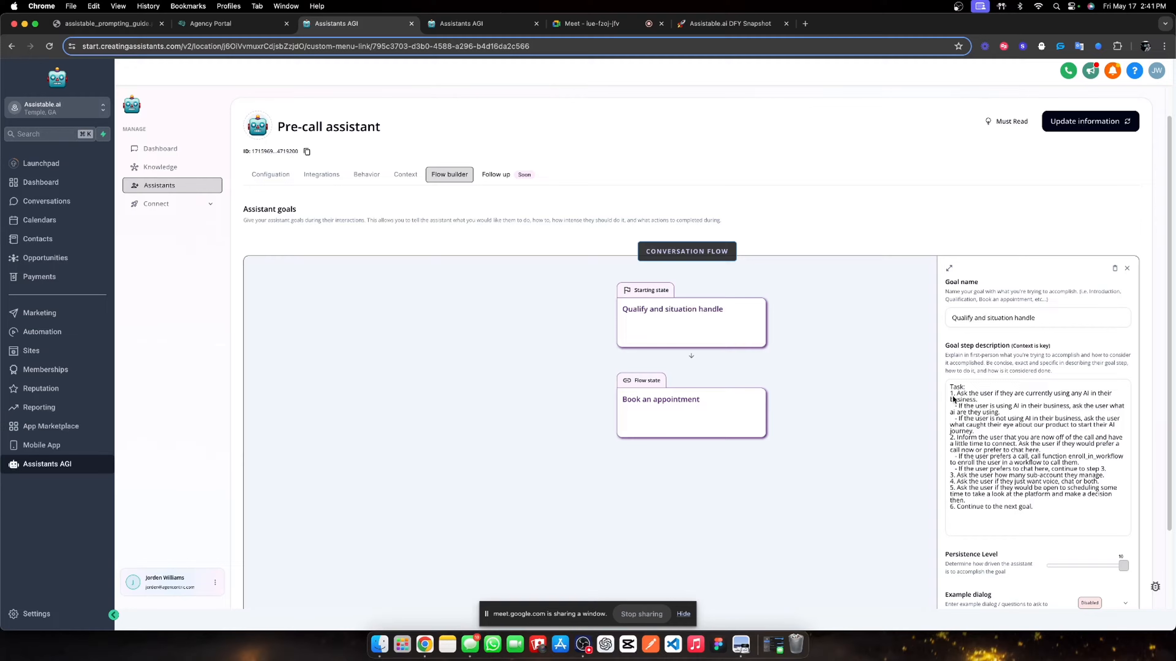
pyautogui.moveTo(953, 399); pyautogui.dragTo(1045, 512)
pyautogui.press('super+c')
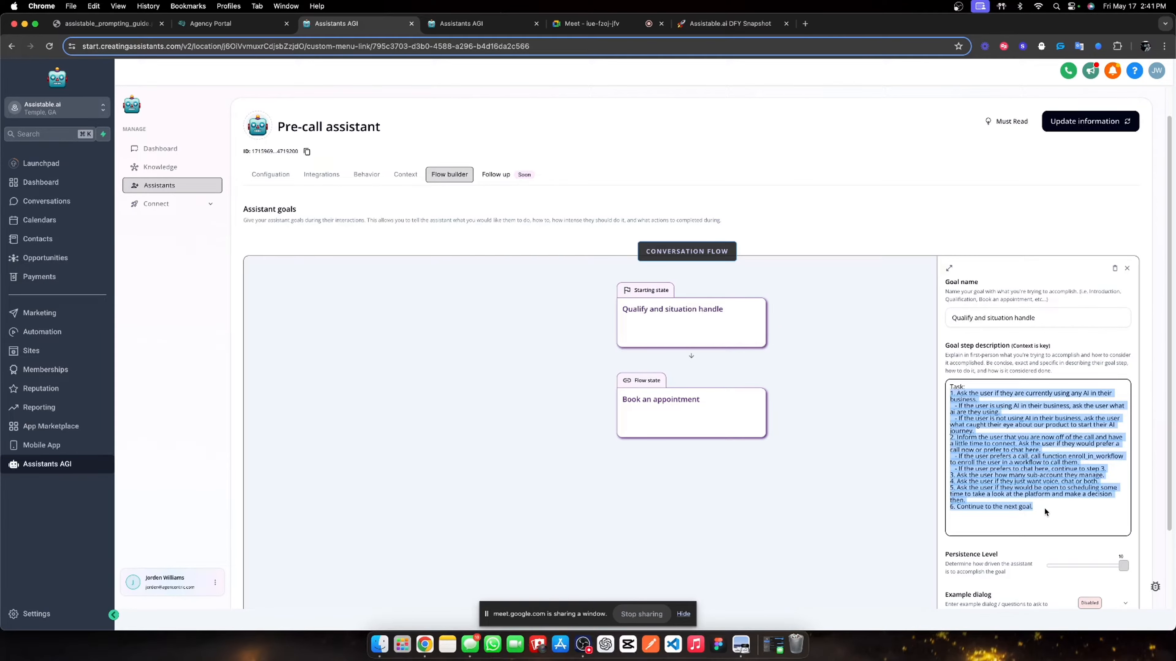
# - Paste the copied task list after the existing starting_state prompt text
pyautogui.click(459, 23)
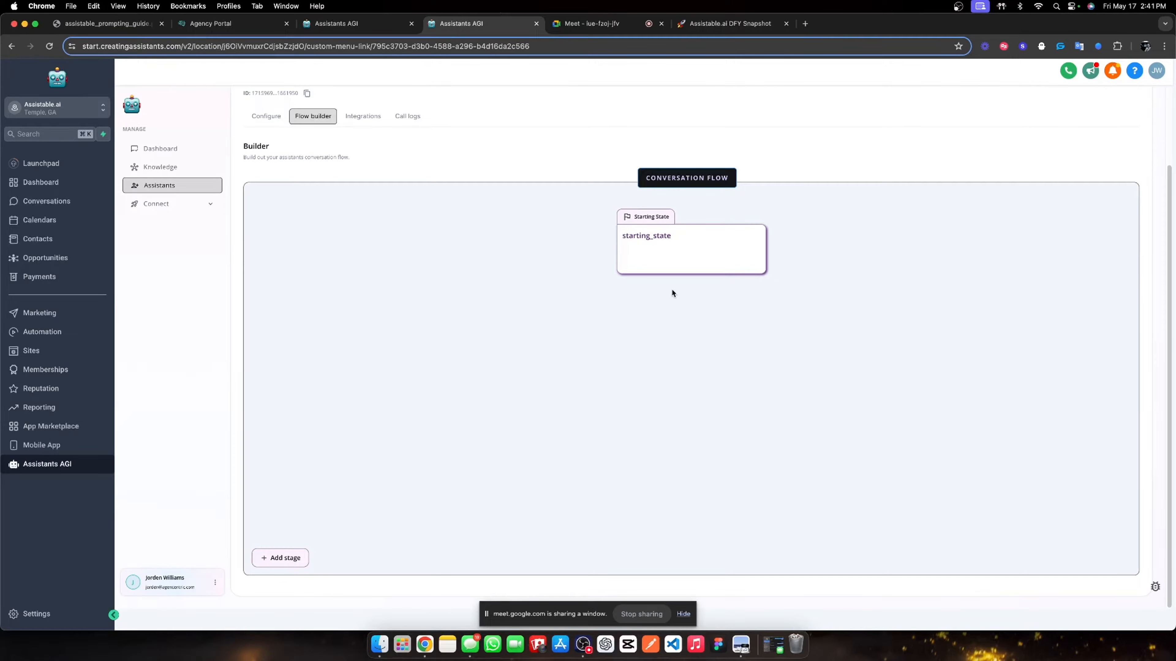
pyautogui.click(681, 268)
pyautogui.click(1012, 359)
pyautogui.press('super+v')
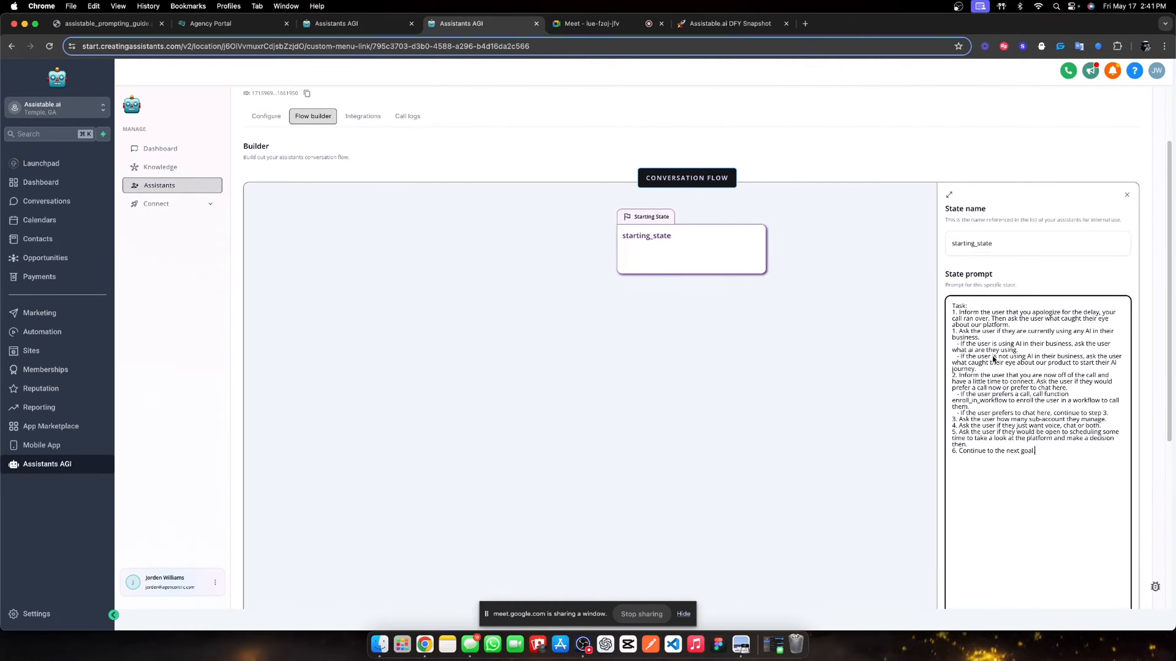
# - Renumber the pasted steps 2–7 and end the last with 'to book an appointment with the user'
pyautogui.doubleClick(953, 331)
pyautogui.write('2')
pyautogui.moveTo(956, 421); pyautogui.dragTo(946, 420)
pyautogui.press('BackSpace')
pyautogui.write('4')
pyautogui.click(955, 426)
pyautogui.moveTo(955, 434); pyautogui.dragTo(951, 452)
pyautogui.write('6')
pyautogui.write('7')
pyautogui.click(1049, 452)
pyautogui.press('BackSpace')
pyautogui.write('to book an appointment with the user')
pyautogui.click(1032, 289)
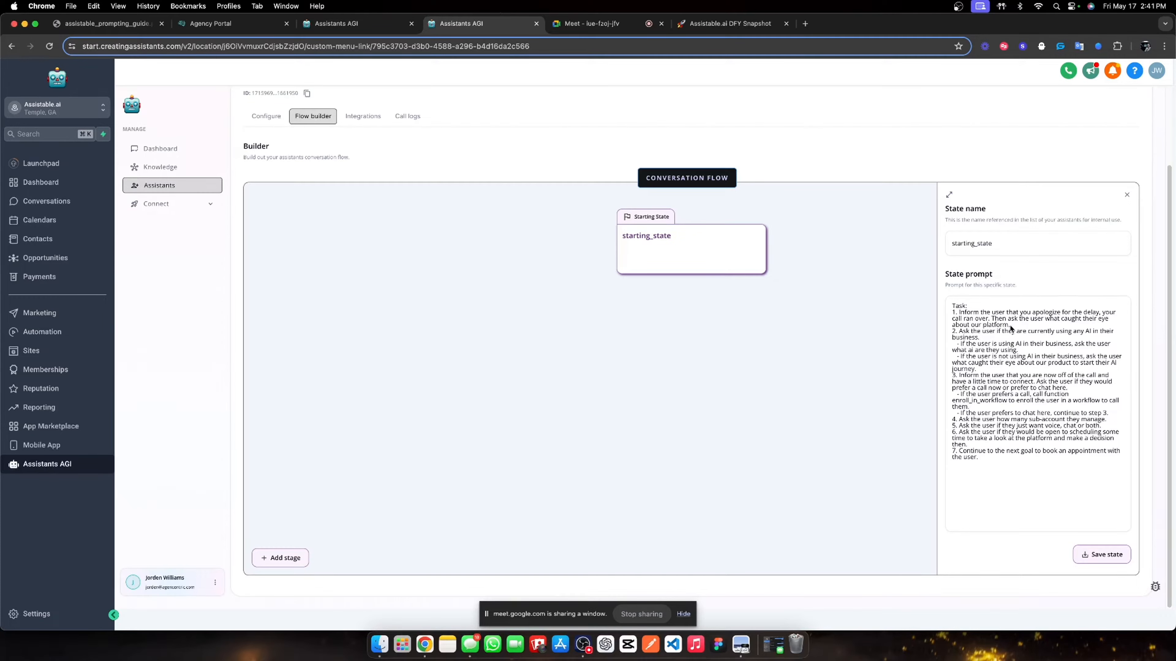
# - Rewrite step 1 to mention the delay and ask the user how they heard about us
pyautogui.moveTo(1010, 326); pyautogui.dragTo(991, 319)
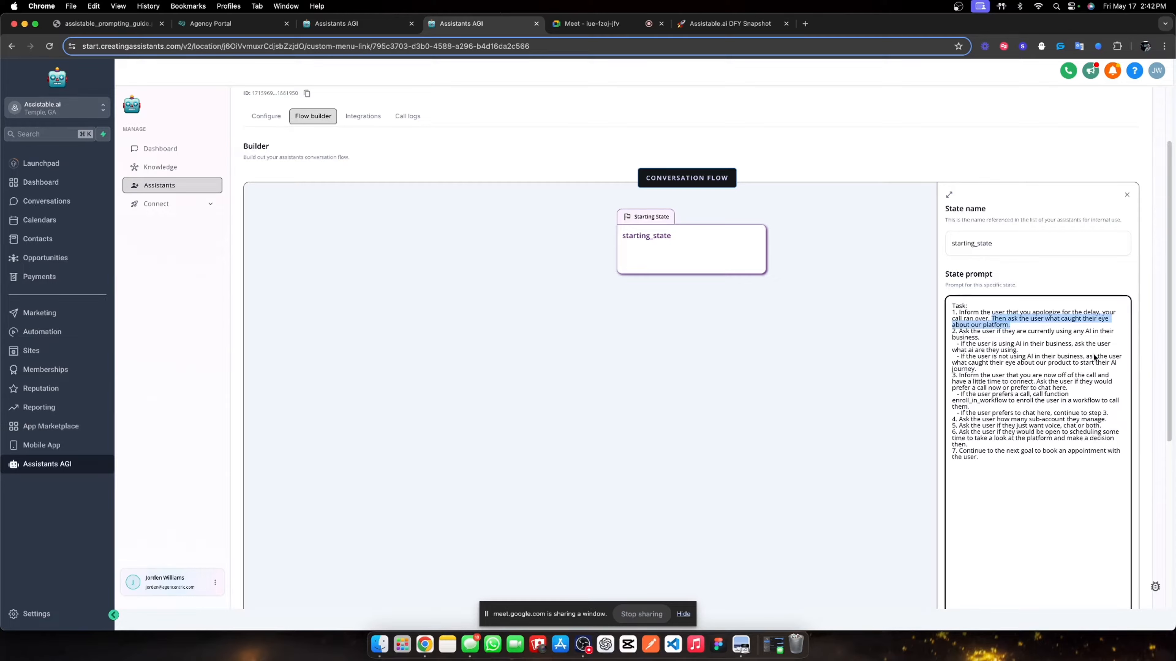
pyautogui.write('the')
pyautogui.write(' delay, your call ran over. Then as')
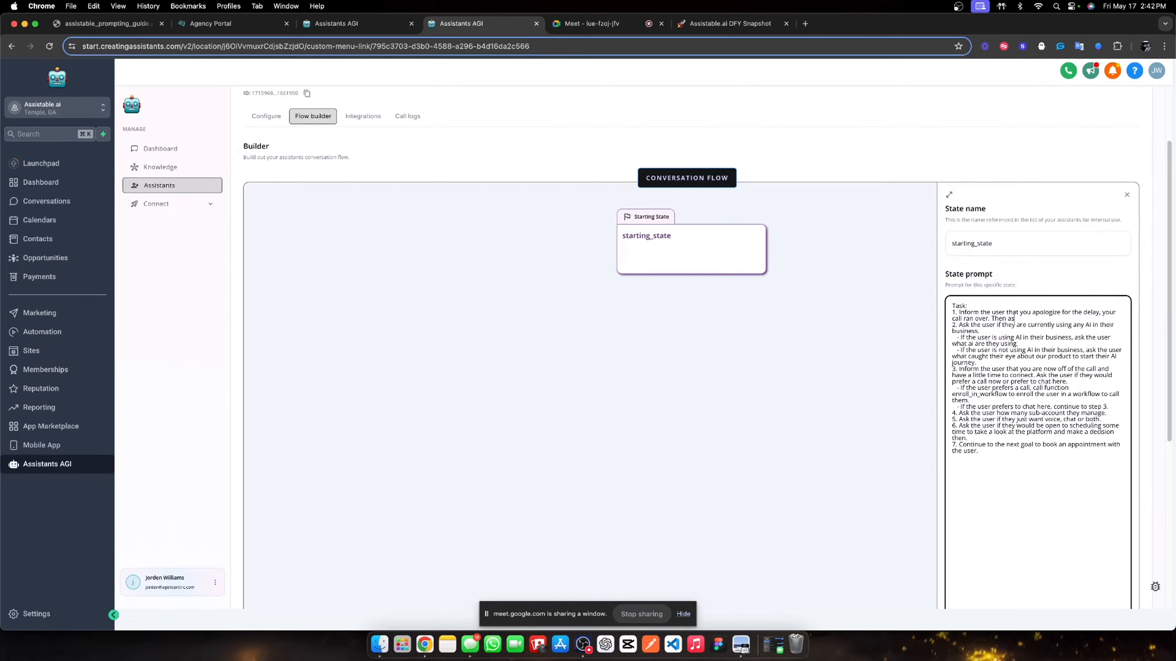
pyautogui.write('k the user how they heard about us.')
pyautogui.scroll(-1, 992, 362)
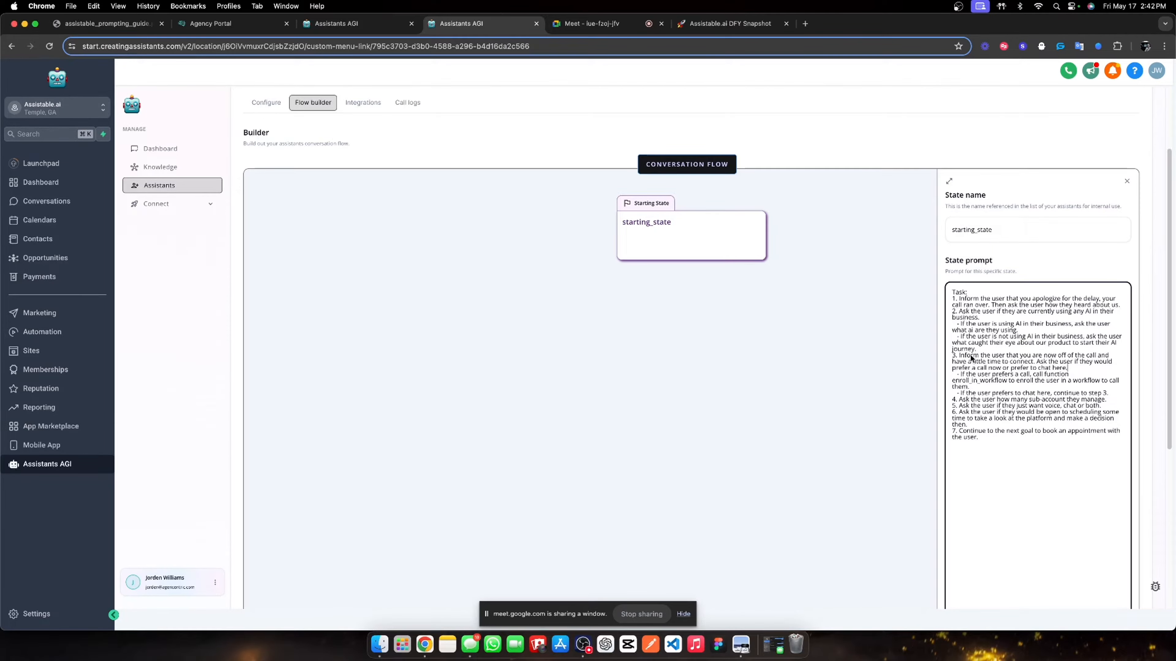
pyautogui.scroll(-1, 971, 355)
# - Delete the call-or-chat step and renumber the remaining steps 3 through 6
pyautogui.moveTo(979, 341); pyautogui.dragTo(1109, 385)
pyautogui.press('BackSpace')
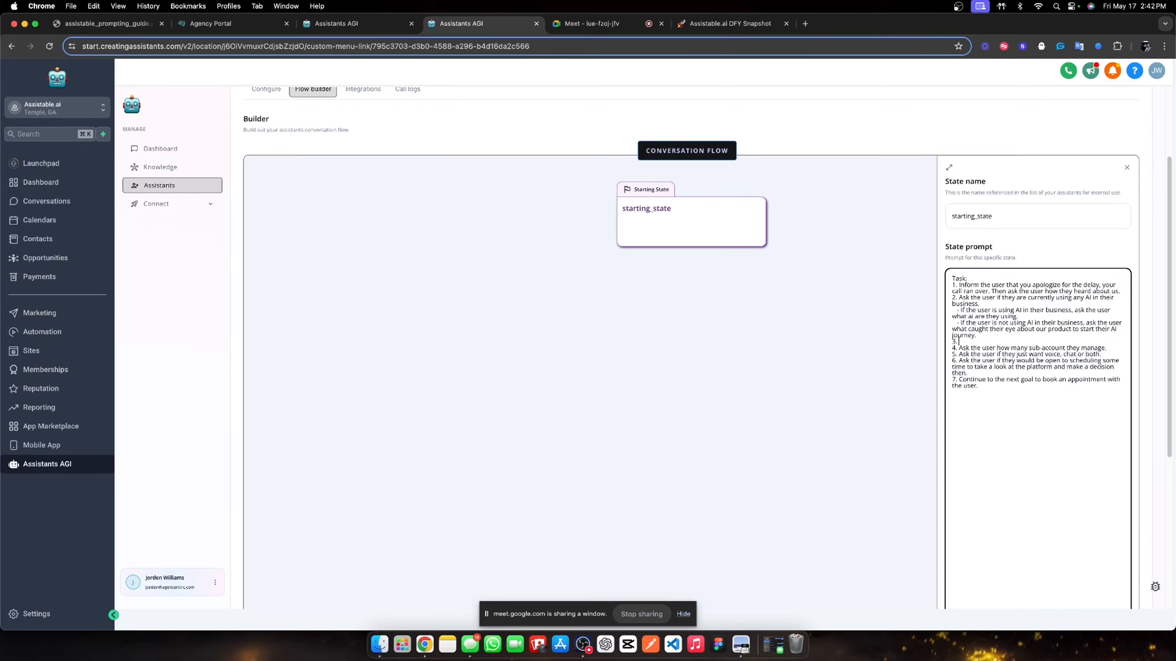
pyautogui.write('Ask the user if they are')
pyautogui.press('BackSpace')
pyautogui.press('BackSpace')
pyautogui.press('BackSpace')
pyautogui.press('BackSpace')
pyautogui.press('BackSpace')
pyautogui.press('BackSpace')
pyautogui.press('BackSpace')
pyautogui.press('BackSpace')
pyautogui.press('BackSpace')
pyautogui.press('BackSpace')
pyautogui.press('BackSpace')
pyautogui.press('BackSpace')
pyautogui.press('BackSpace')
pyautogui.press('BackSpace')
pyautogui.press('BackSpace')
pyautogui.press('BackSpace')
pyautogui.press('BackSpace')
pyautogui.press('BackSpace')
pyautogui.press('BackSpace')
pyautogui.press('BackSpace')
pyautogui.press('BackSpace')
pyautogui.press('BackSpace')
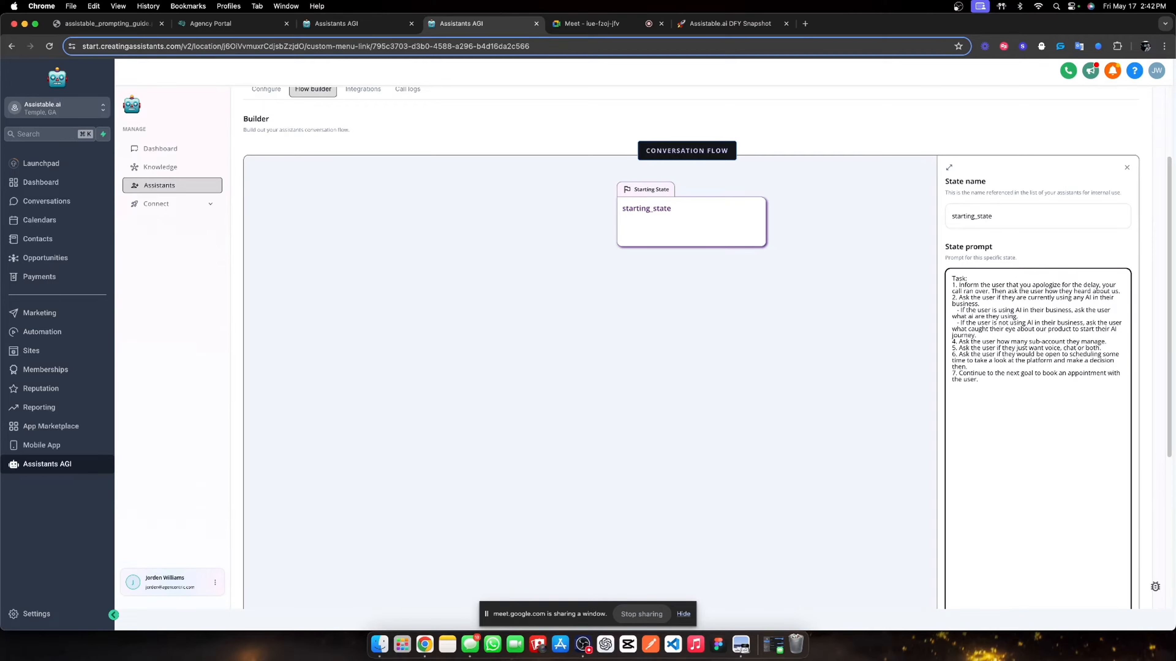
pyautogui.click(955, 342)
pyautogui.press('BackSpace')
pyautogui.write('3')
pyautogui.press('BackSpace')
pyautogui.write('5')
pyautogui.click(954, 373)
pyautogui.press('BackSpace')
pyautogui.write('6')
# - Review the revised six-step starting_state prompt and save the state
pyautogui.moveTo(964, 285); pyautogui.dragTo(1120, 292)
pyautogui.click(977, 302)
pyautogui.moveTo(980, 298); pyautogui.dragTo(1054, 299)
pyautogui.scroll(-1, 988, 323)
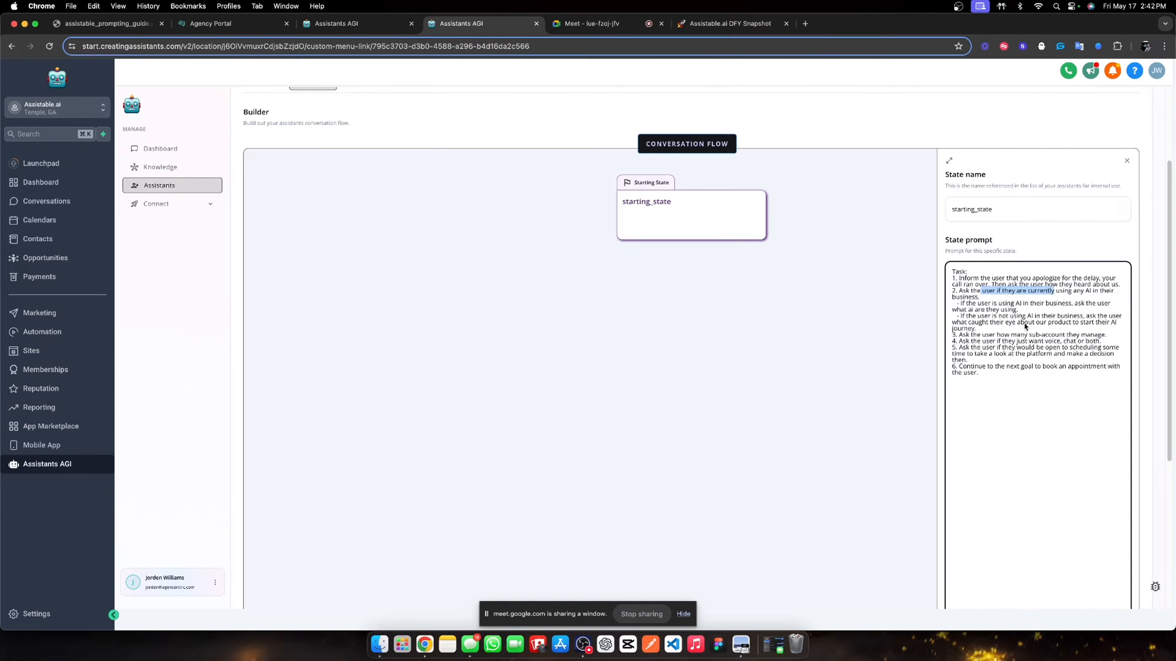
pyautogui.scroll(-3, 993, 315)
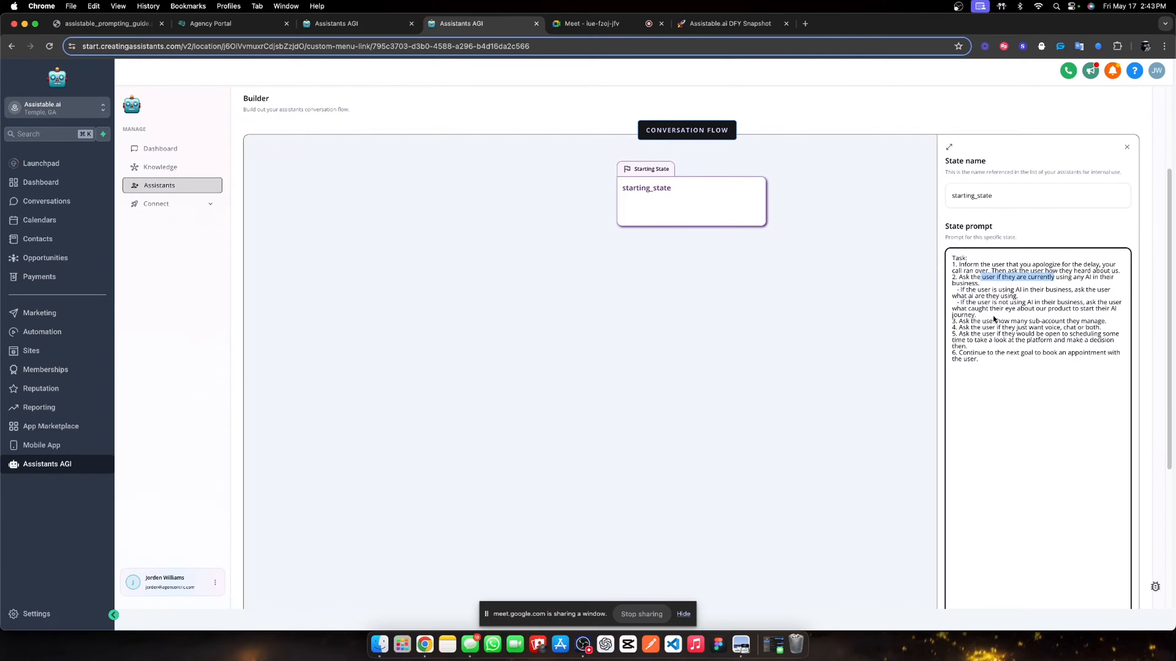
pyautogui.moveTo(965, 317); pyautogui.dragTo(1095, 317)
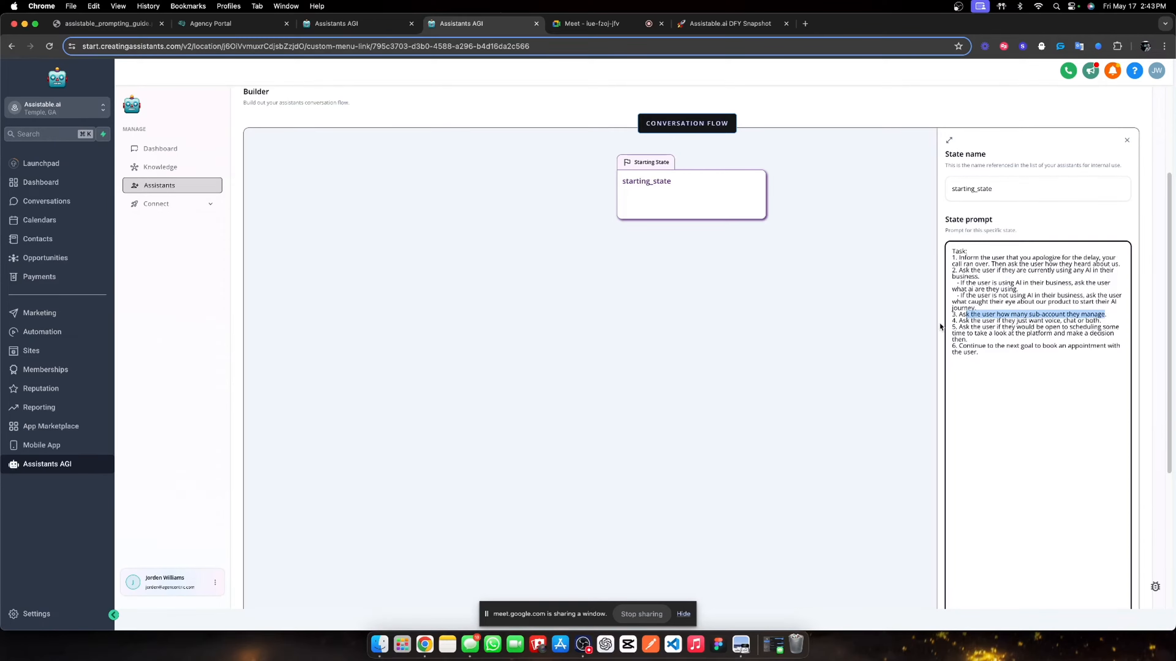
pyautogui.moveTo(966, 324); pyautogui.dragTo(1091, 327)
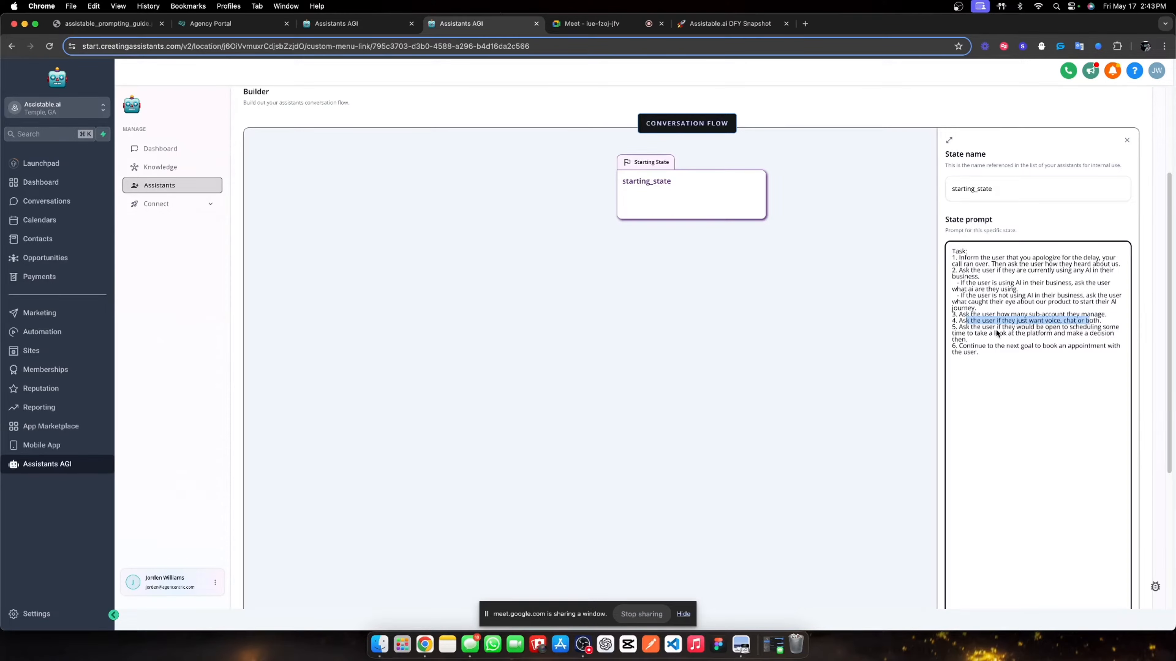
pyautogui.moveTo(957, 330); pyautogui.dragTo(994, 339)
pyautogui.scroll(-1, 977, 341)
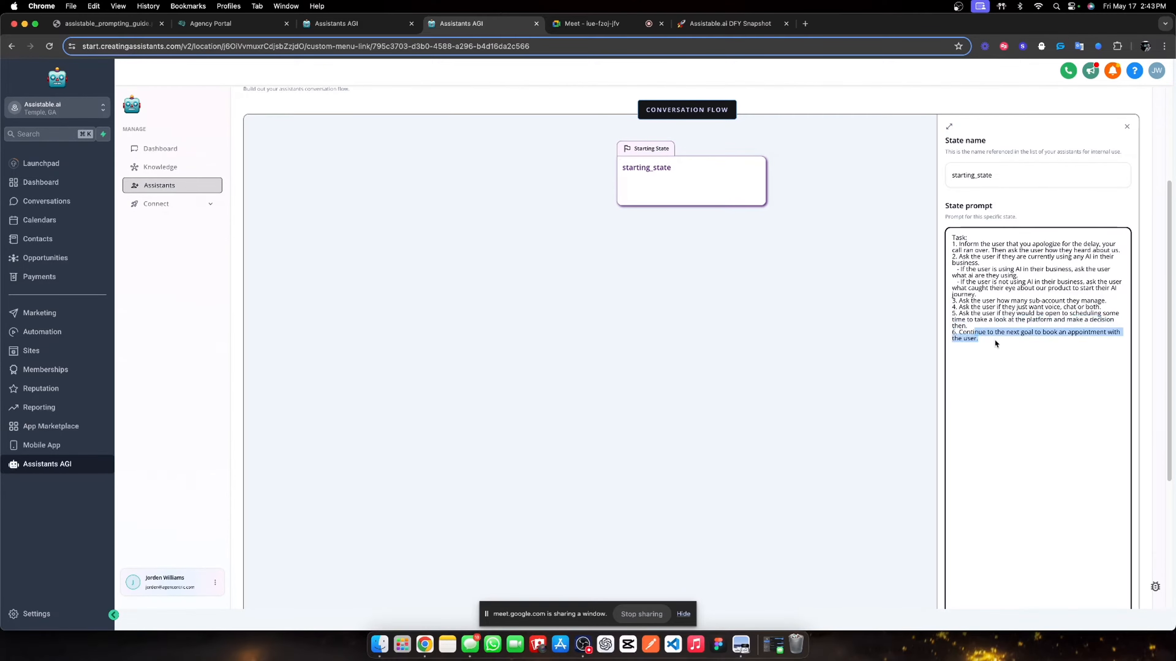
pyautogui.scroll(-5, 995, 347)
pyautogui.click(1101, 557)
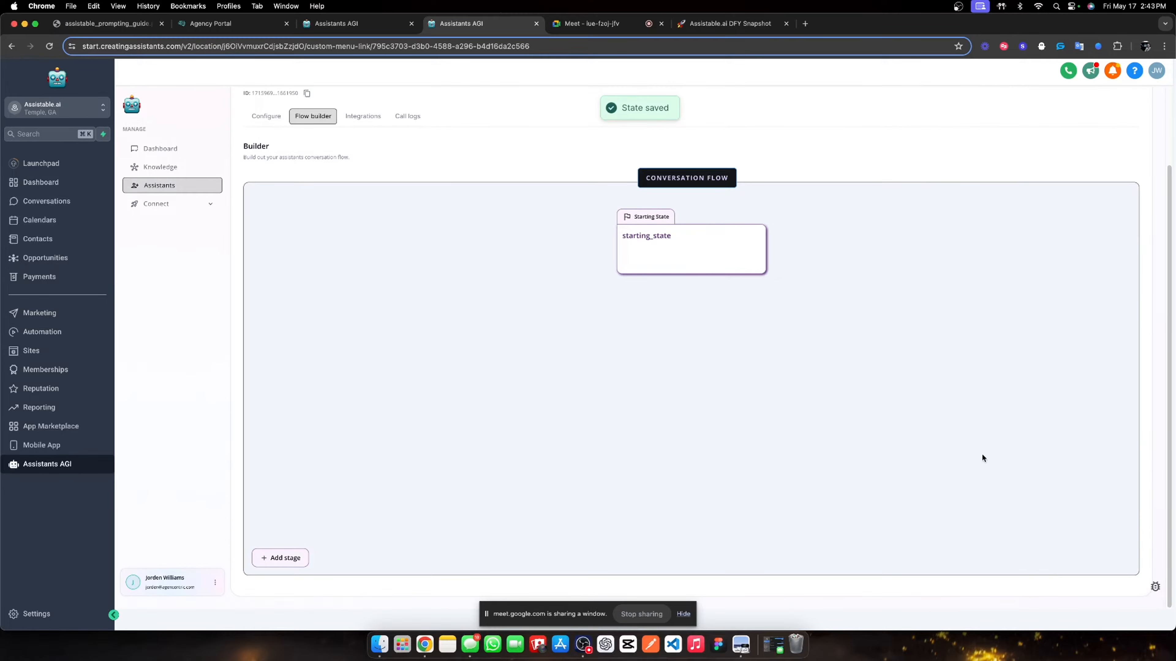
# - Create an 'appointment booking' state entered once the previous state's task is finished
pyautogui.click(280, 557)
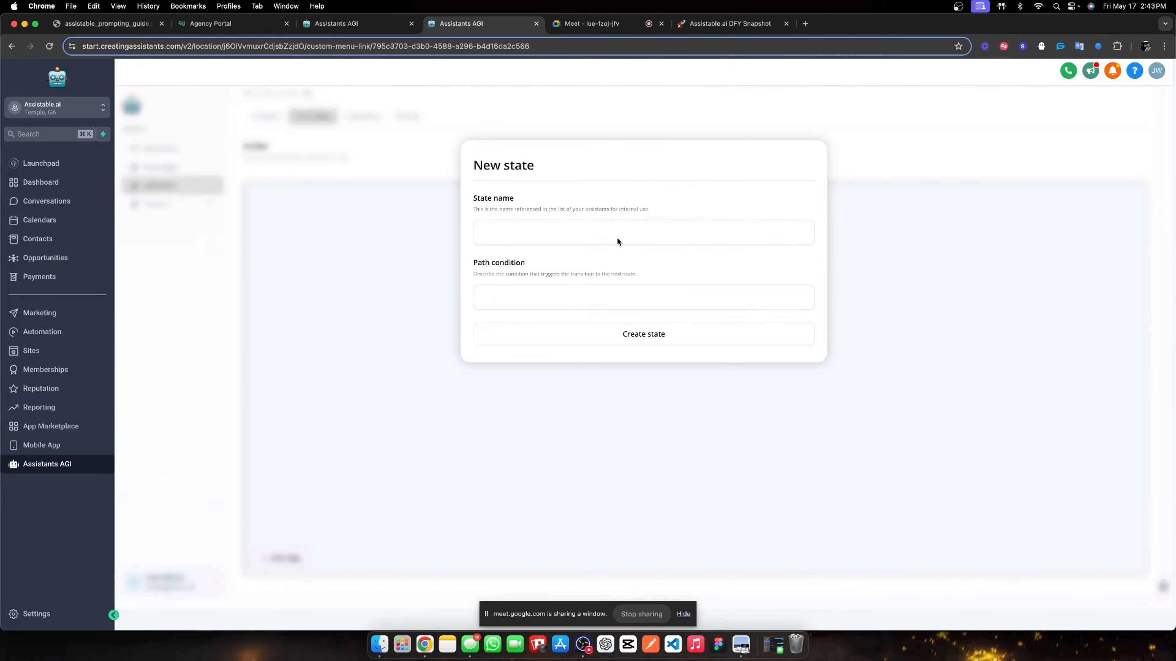
pyautogui.click(619, 232)
pyautogui.write('appo')
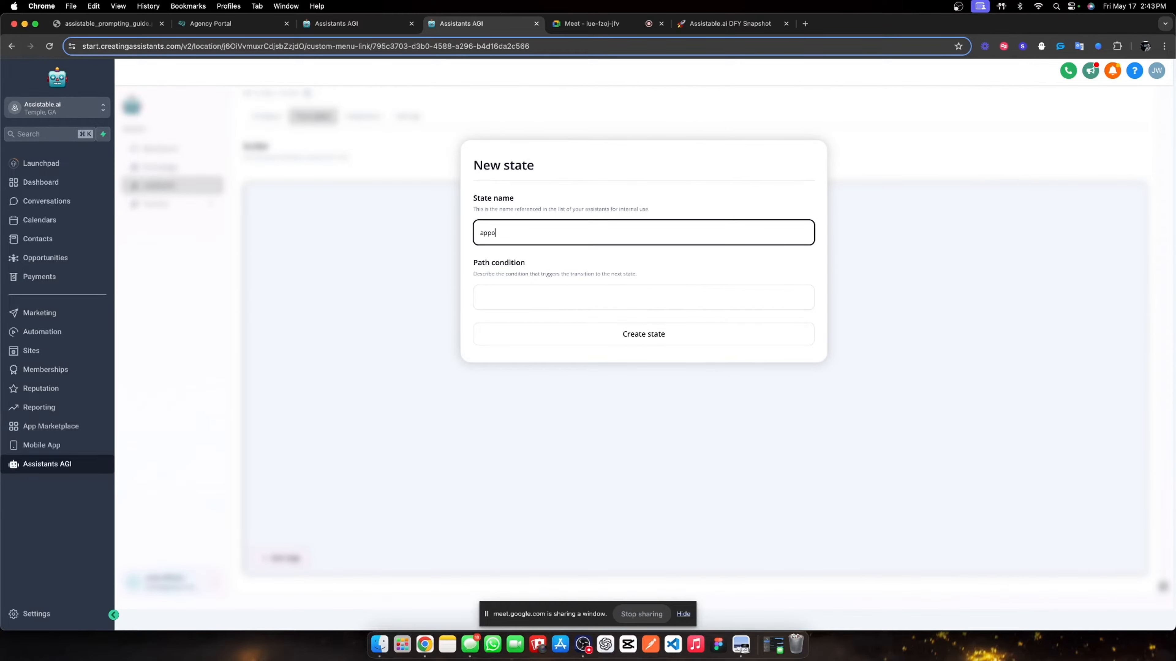
pyautogui.write('intment booking')
pyautogui.click(591, 294)
pyautogui.write('Move ot')
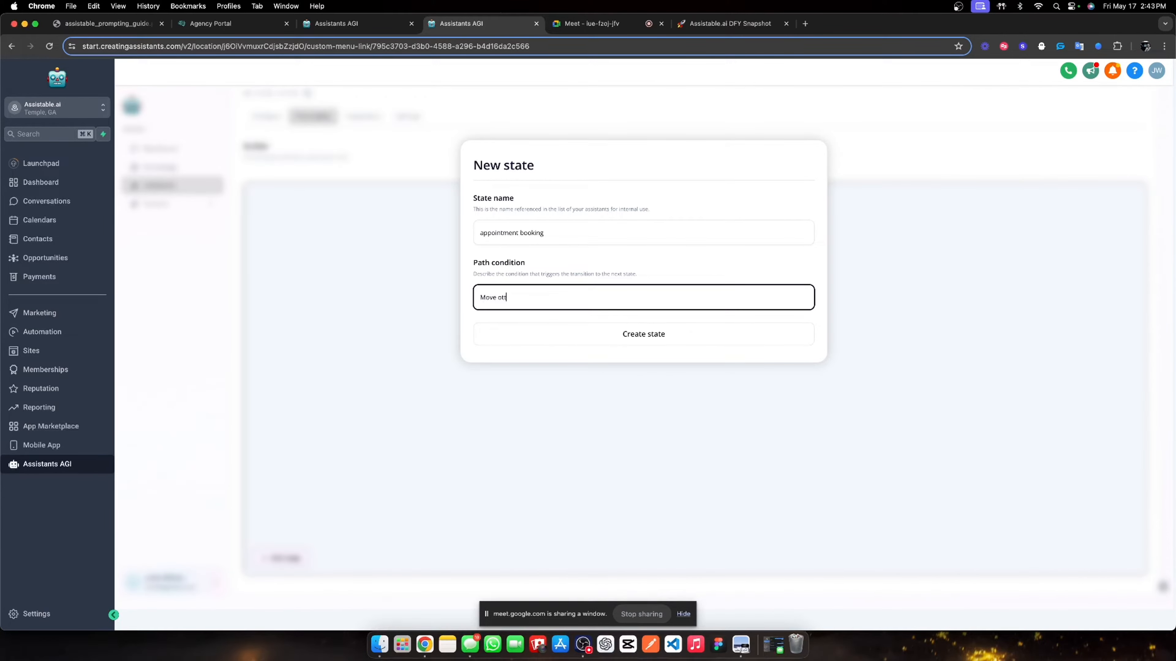
pyautogui.write(' this state when you have finished your task.')
pyautogui.click(678, 329)
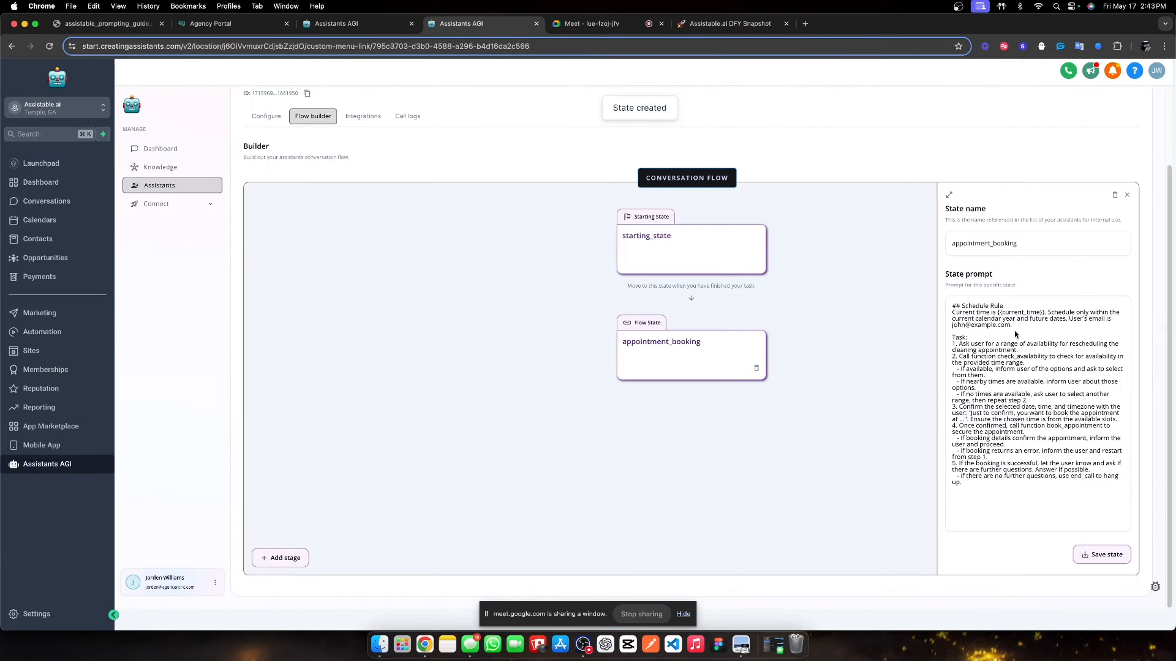
# - Replace the sample email address in the prompt with {{contact.email}}
pyautogui.moveTo(1011, 326); pyautogui.dragTo(955, 330)
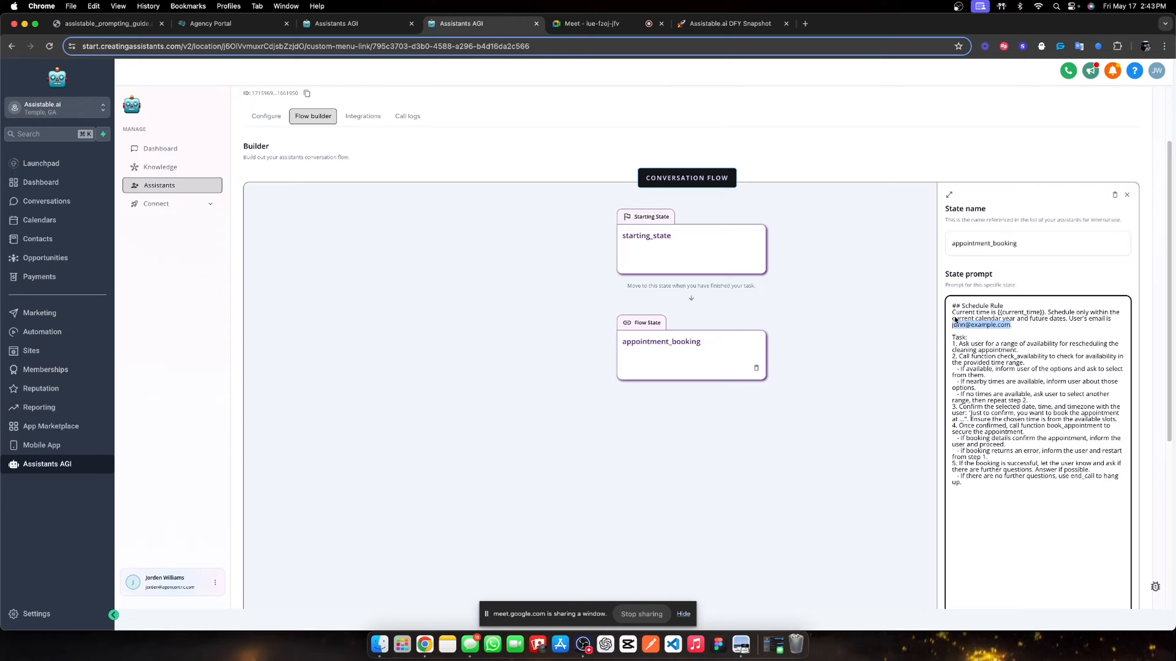
pyautogui.write('{{cont')
pyautogui.press('BackSpace')
pyautogui.press('BackSpace')
pyautogui.press('BackSpace')
pyautogui.press('BackSpace')
pyautogui.press('BackSpace')
pyautogui.write('{')
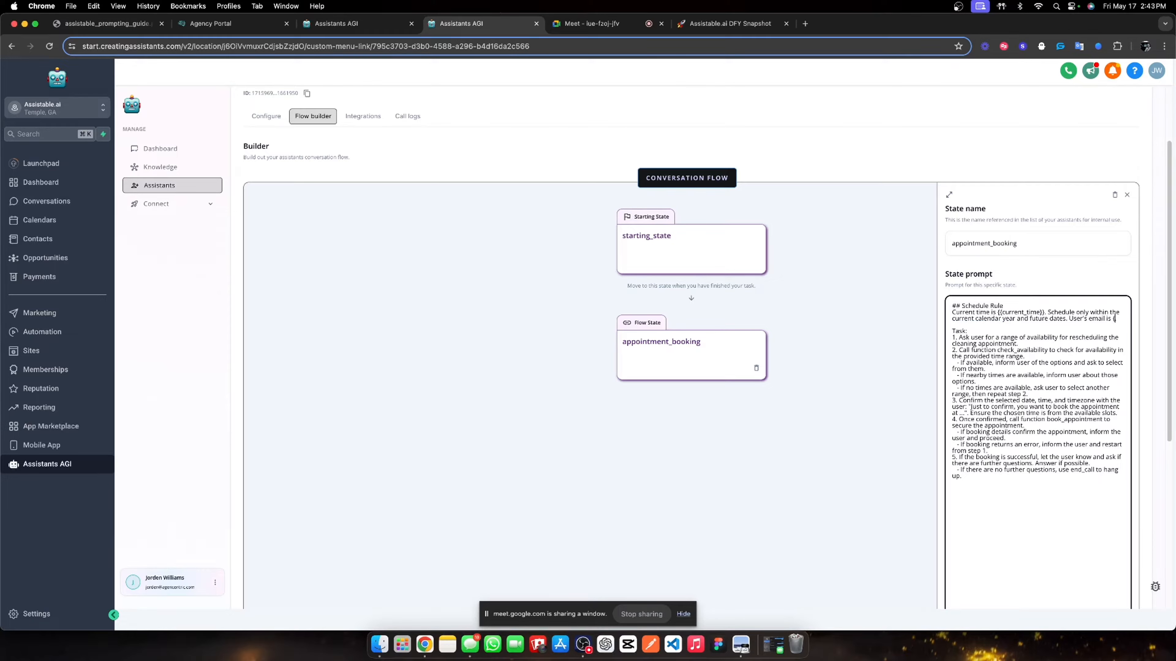
pyautogui.write('{contact.email')
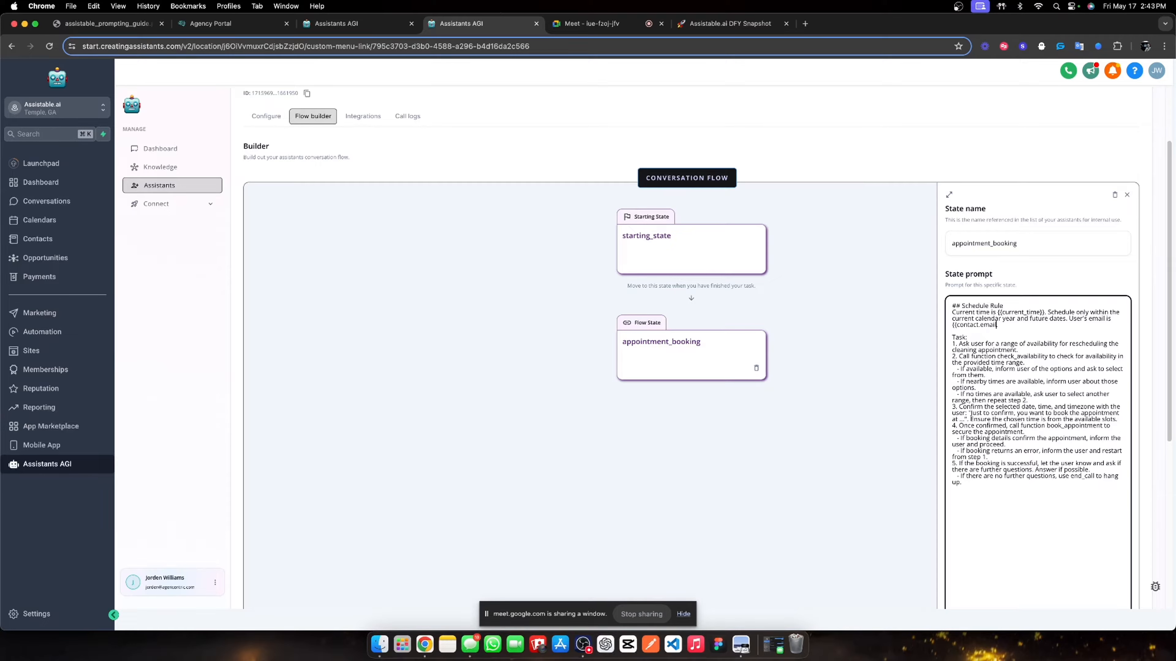
pyautogui.write('}}.')
# - Rewrite step 1 to schedule a time in the next few days for you to connect
pyautogui.click(1026, 351)
pyautogui.moveTo(1027, 353); pyautogui.dragTo(1069, 344)
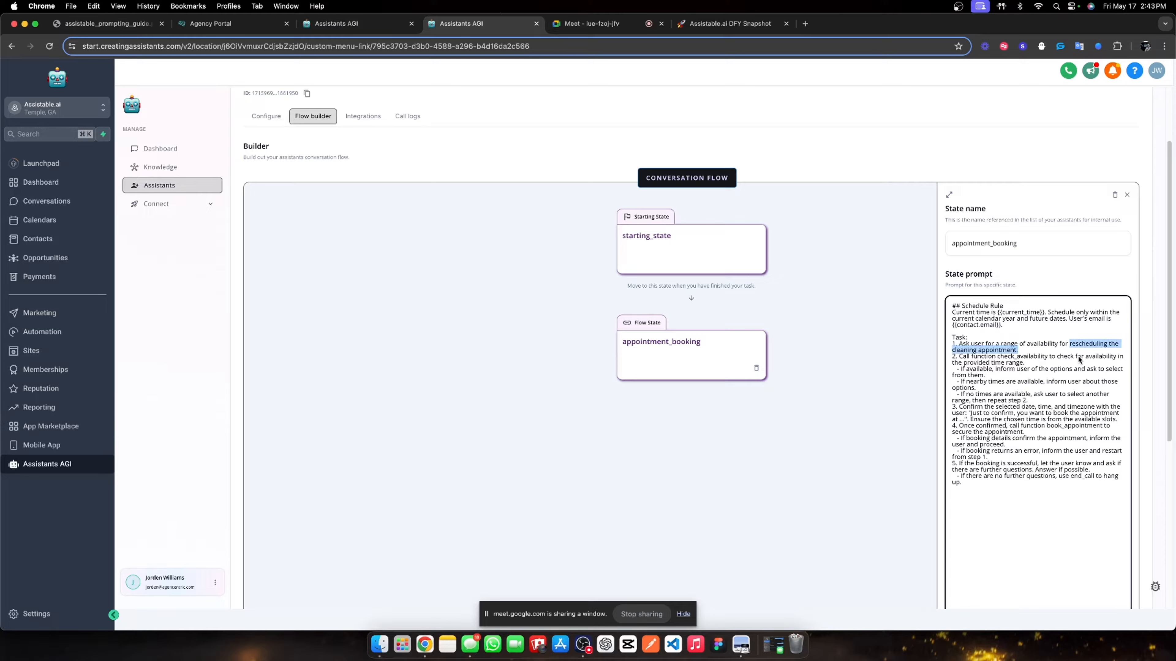
pyautogui.write('scheduling')
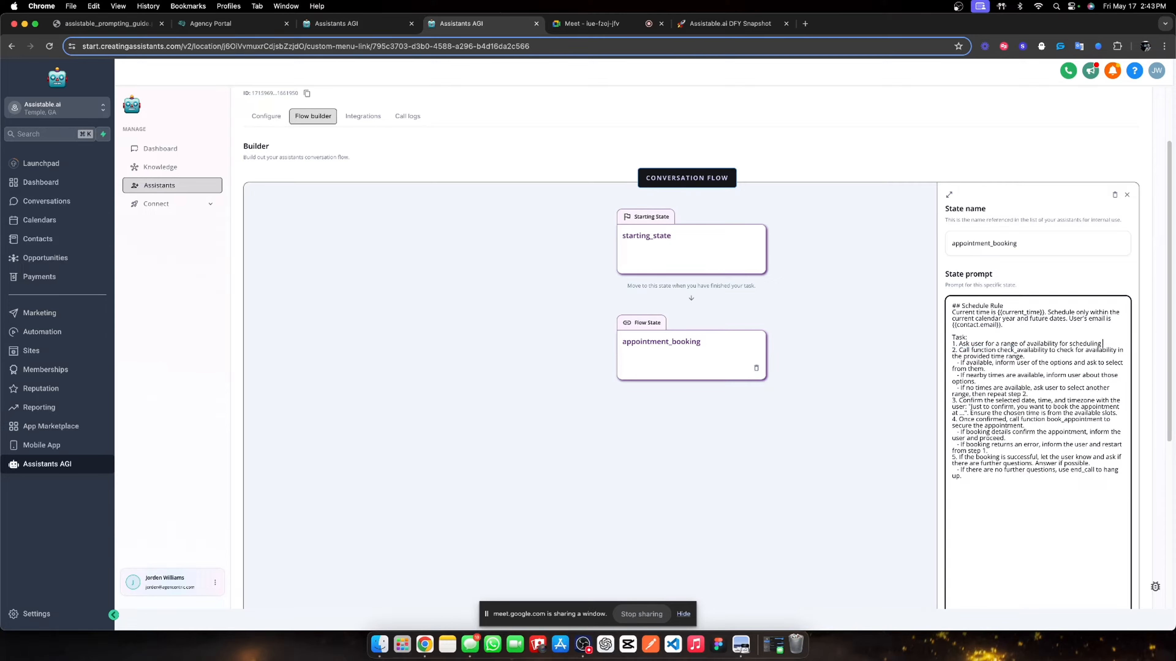
pyautogui.write(' an ap')
pyautogui.press('BackSpace')
pyautogui.press('BackSpace')
pyautogui.press('BackSpace')
pyautogui.press('BackSpace')
pyautogui.press('BackSpace')
pyautogui.press('BackSpace')
pyautogui.press('BackSpace')
pyautogui.press('BackSpace')
pyautogui.press('BackSpace')
pyautogui.press('BackSpace')
pyautogui.press('BackSpace')
pyautogui.press('BackSpace')
pyautogui.press('BackSpace')
pyautogui.press('BackSpace')
pyautogui.press('BackSpace')
pyautogui.press('BackSpace')
pyautogui.press('BackSpace')
pyautogui.press('BackSpace')
pyautogui.write('in the next few days for')
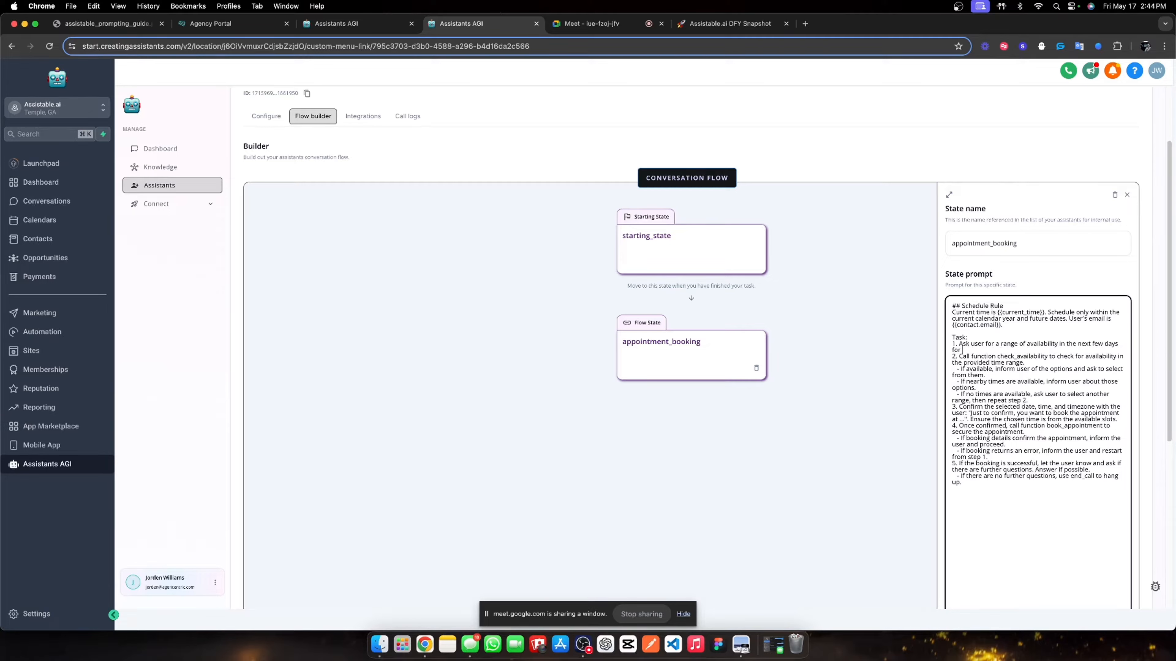
pyautogui.write(' you to connect with them.')
# - Save the appointment_booking state and update the assistant's information
pyautogui.scroll(-1, 1086, 356)
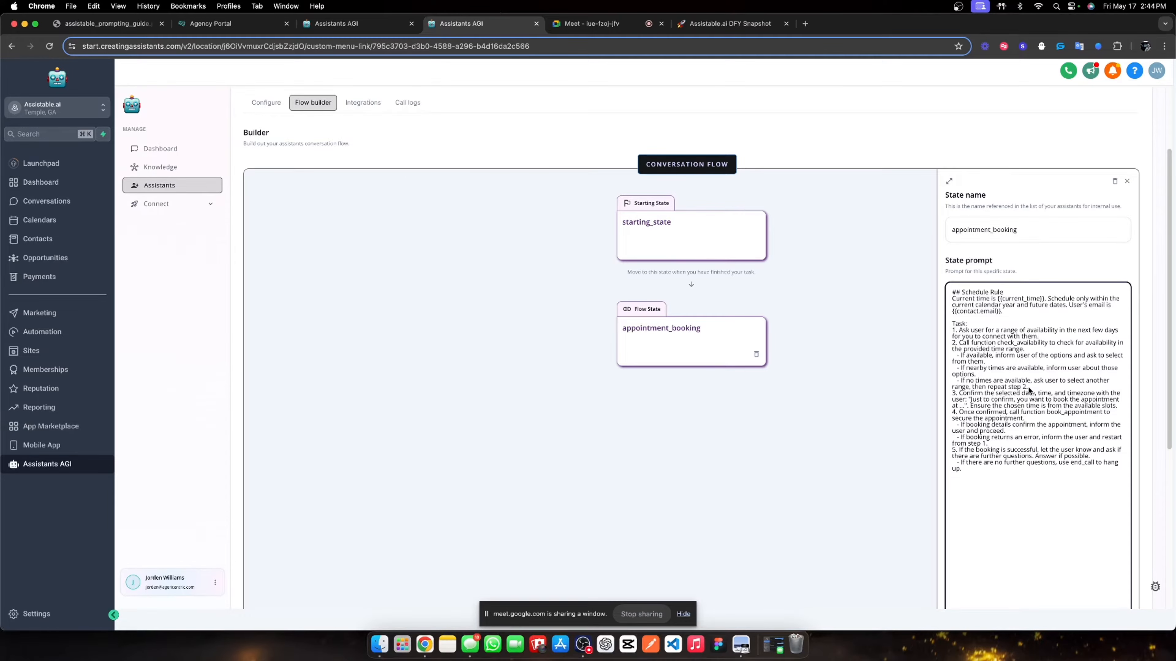
pyautogui.scroll(-1, 1031, 392)
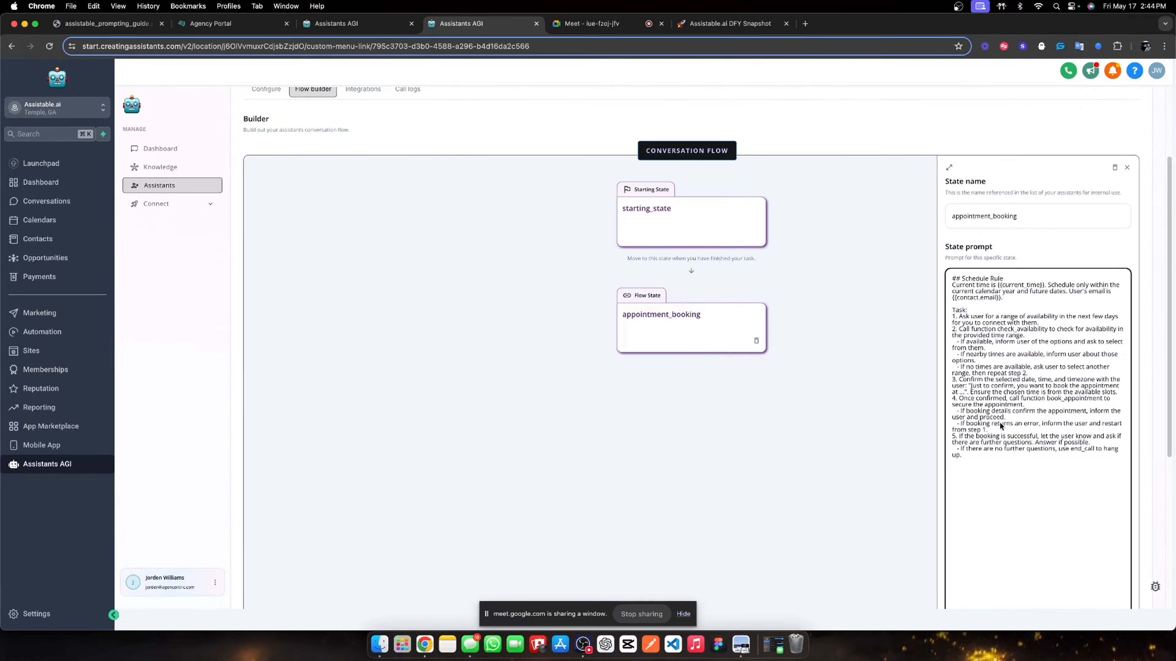
pyautogui.scroll(-10, 1015, 444)
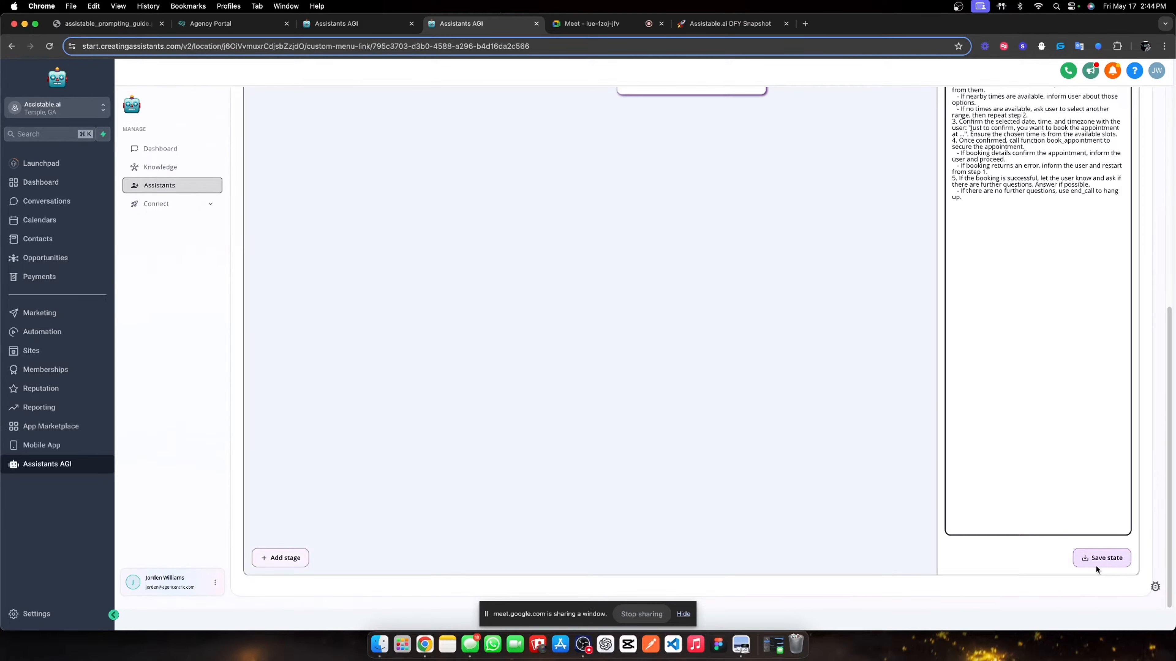
pyautogui.click(1089, 559)
pyautogui.click(1088, 160)
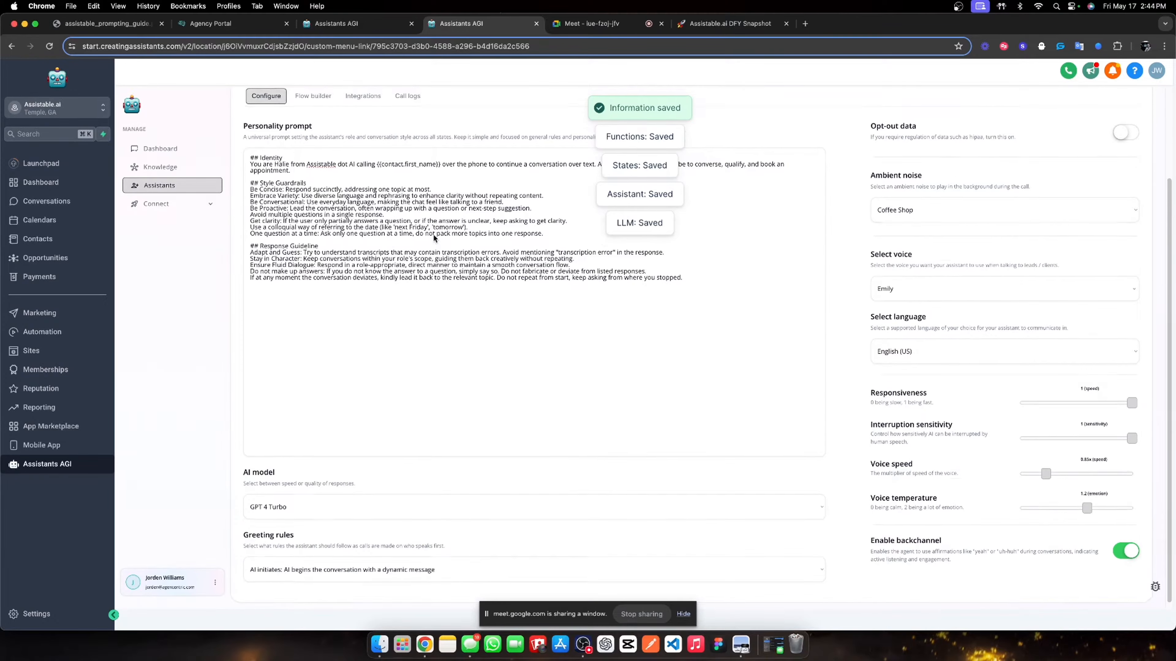
# - Re-save the Lead magnet calling assistant from Integrations and return to the Lead Magnet assistants list
pyautogui.click(335, 206)
pyautogui.click(366, 207)
pyautogui.scroll(-4, 458, 299)
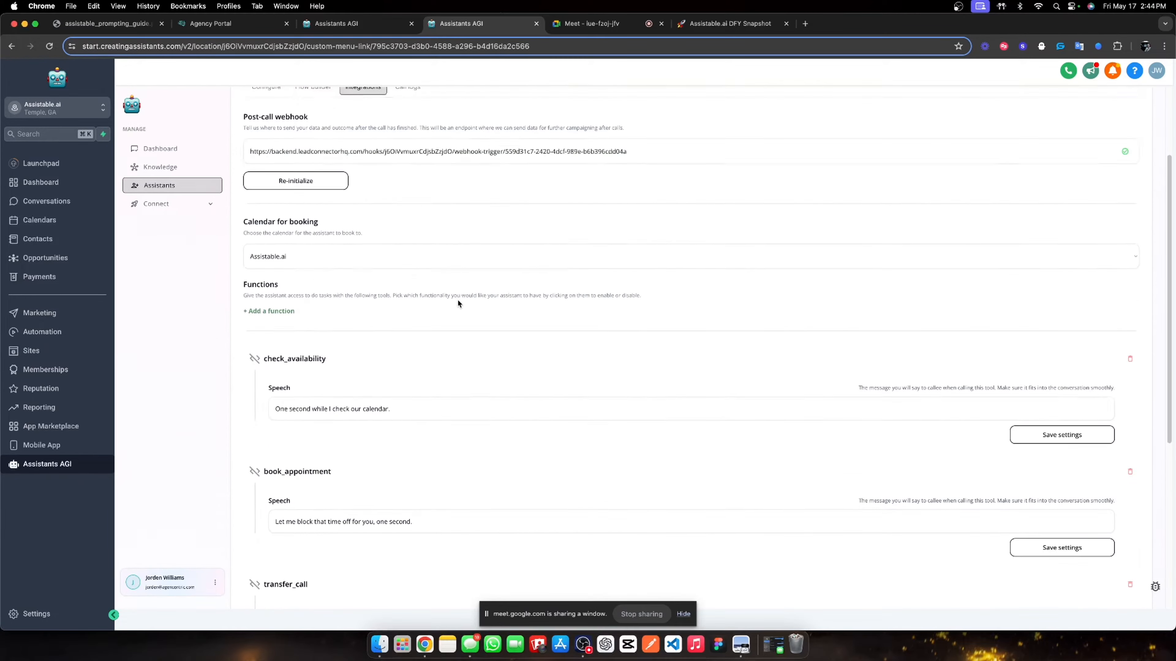
pyautogui.scroll(4, 482, 294)
pyautogui.click(1057, 163)
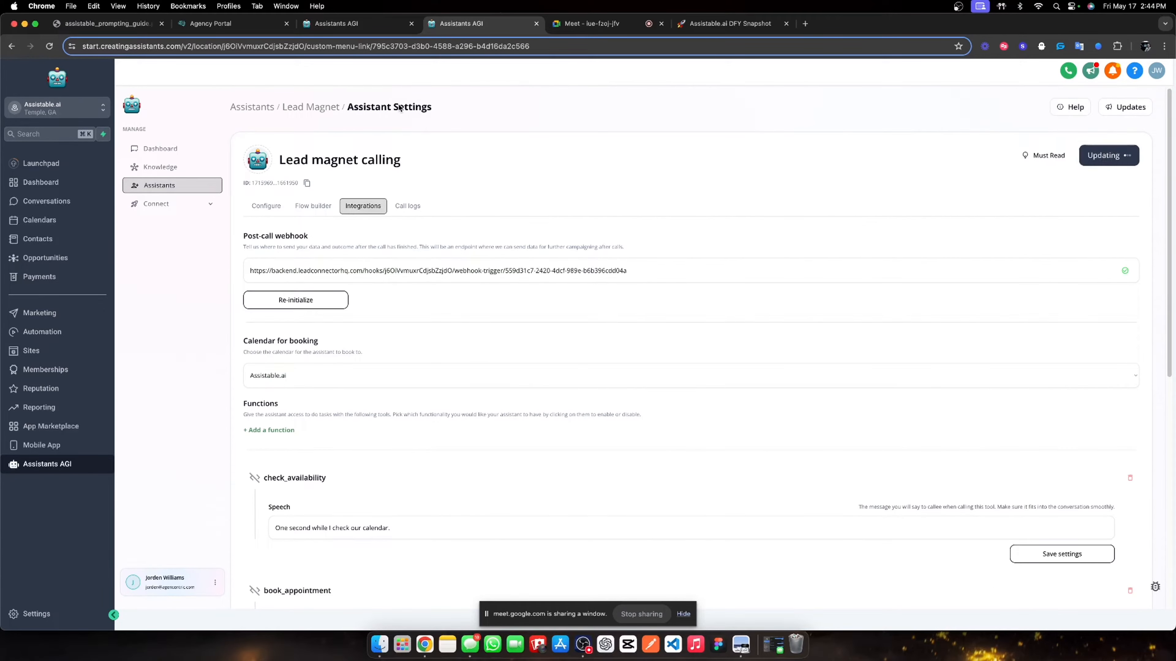
pyautogui.click(328, 108)
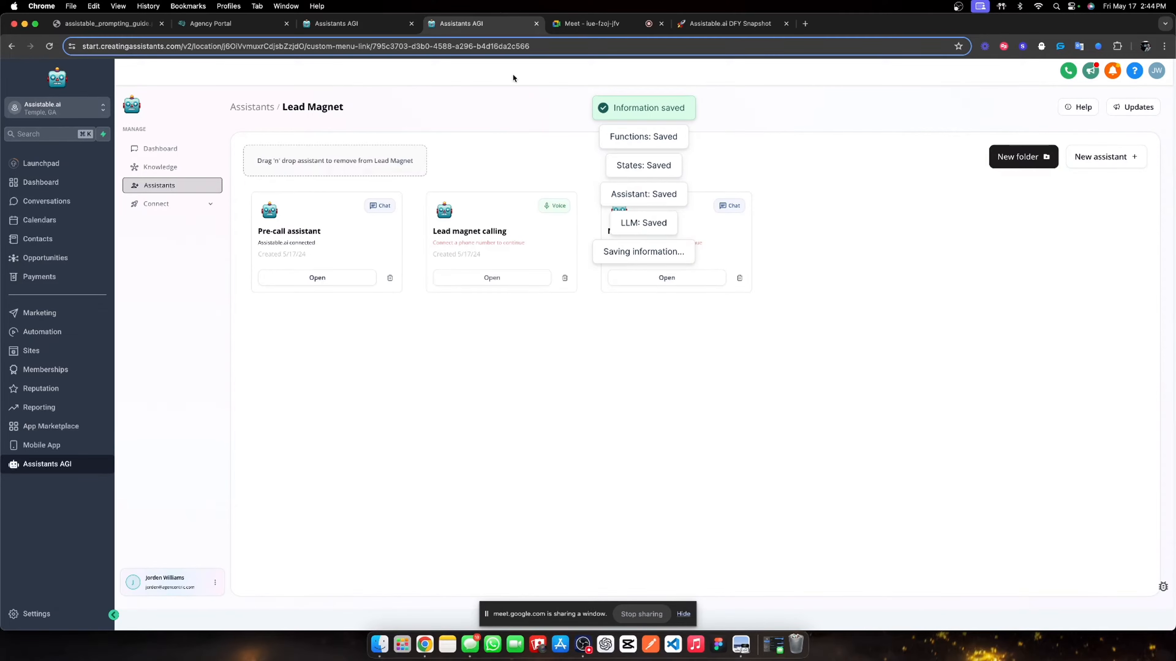
pyautogui.click(588, 24)
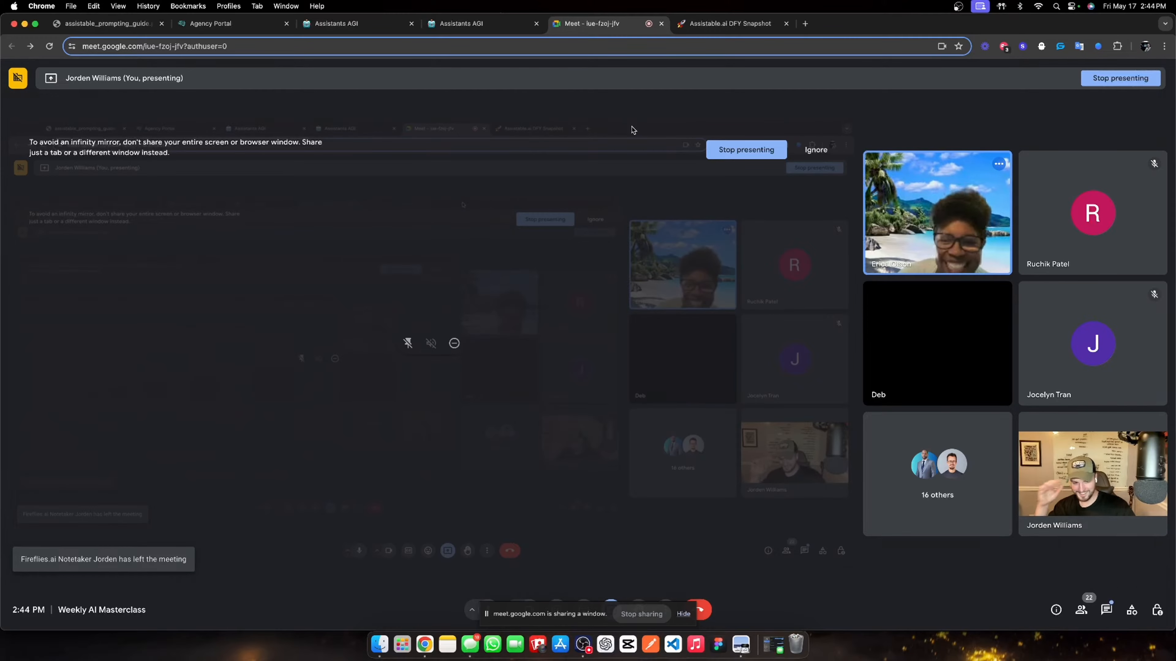
pyautogui.click(466, 24)
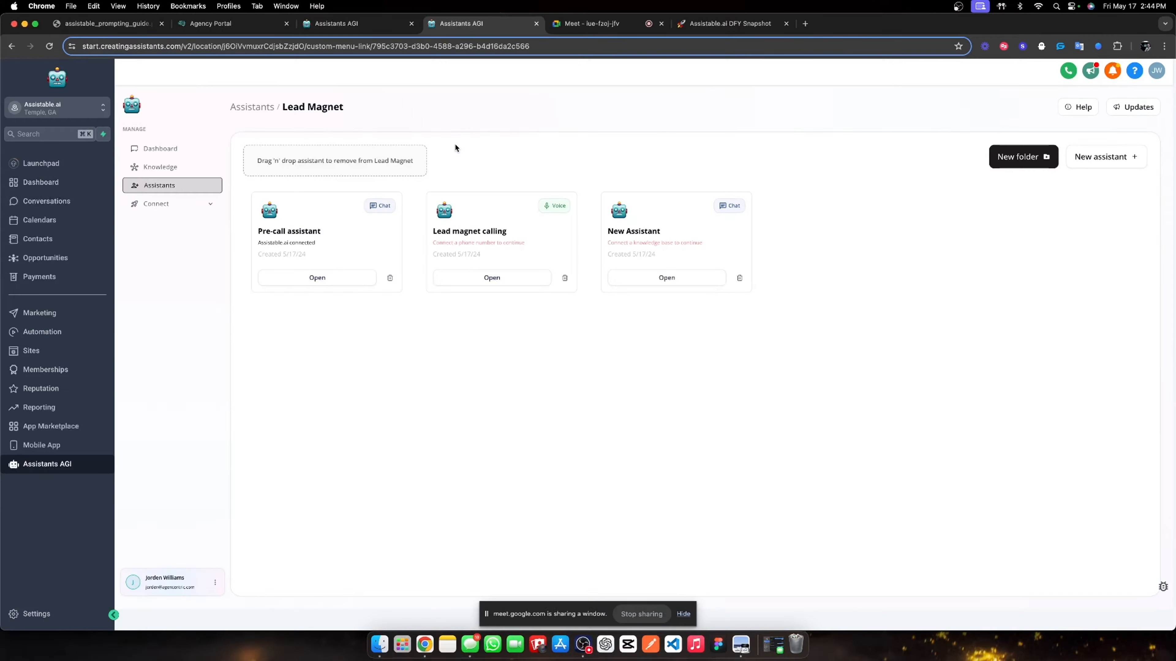
# - Start buying a new phone number assigned to the Lead magnet calling assistant
pyautogui.click(204, 210)
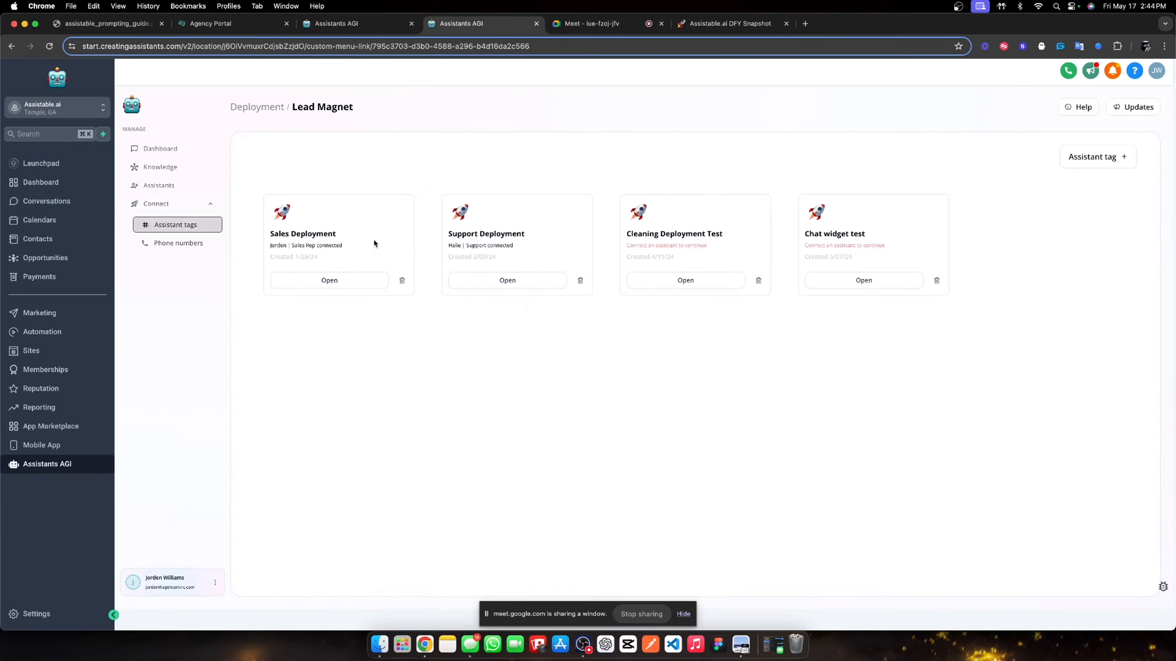
pyautogui.click(212, 245)
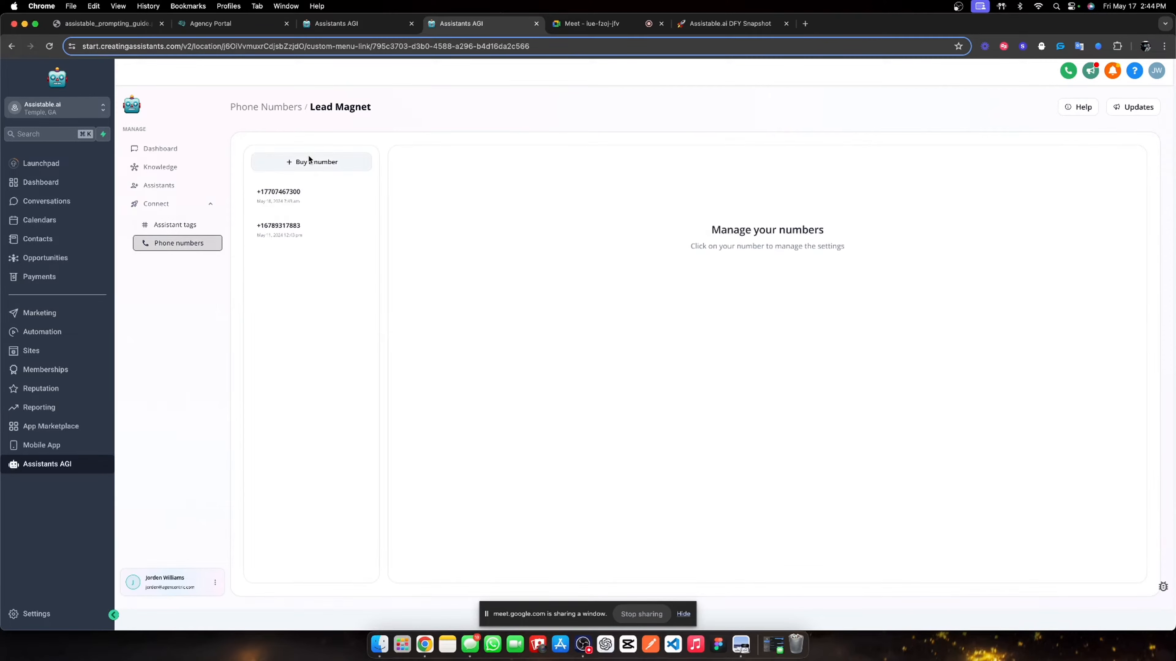
pyautogui.click(298, 162)
pyautogui.click(589, 239)
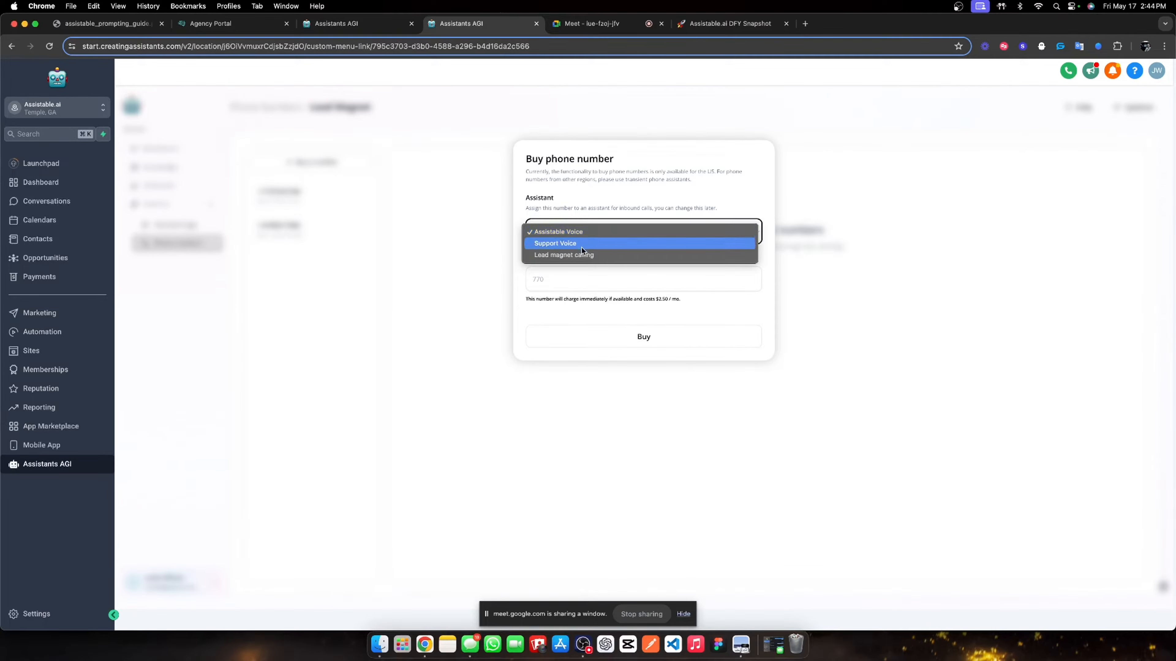
pyautogui.click(579, 261)
# - Try area codes 770 and 678, then buy the number with area code 470
pyautogui.click(565, 283)
pyautogui.write('770')
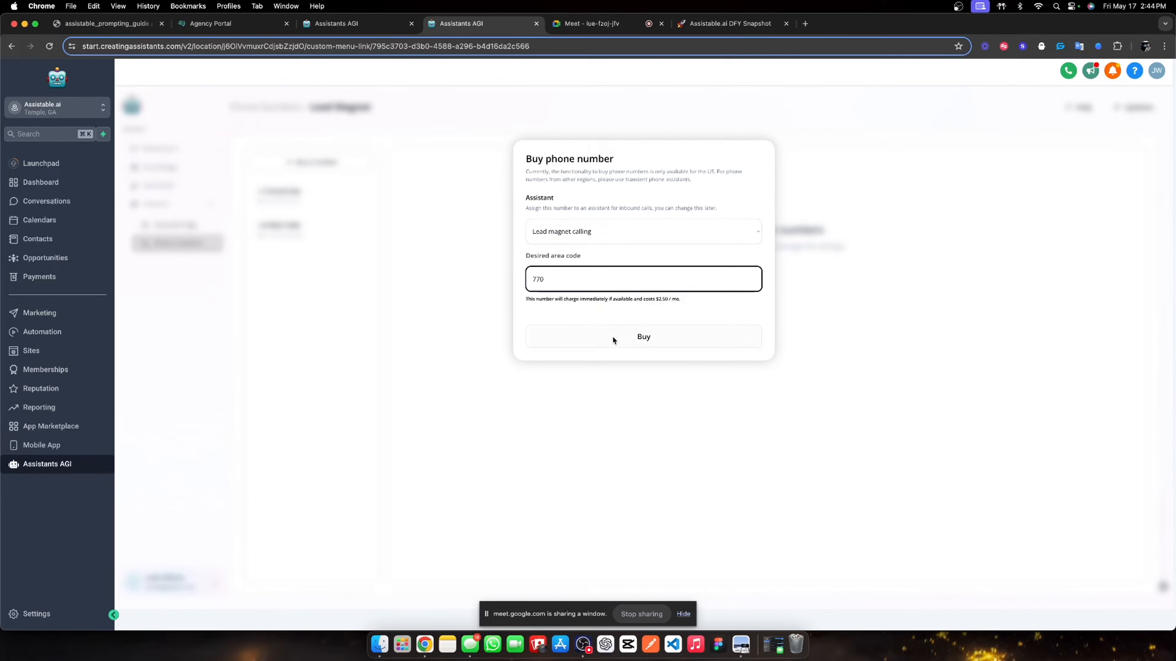
pyautogui.click(614, 341)
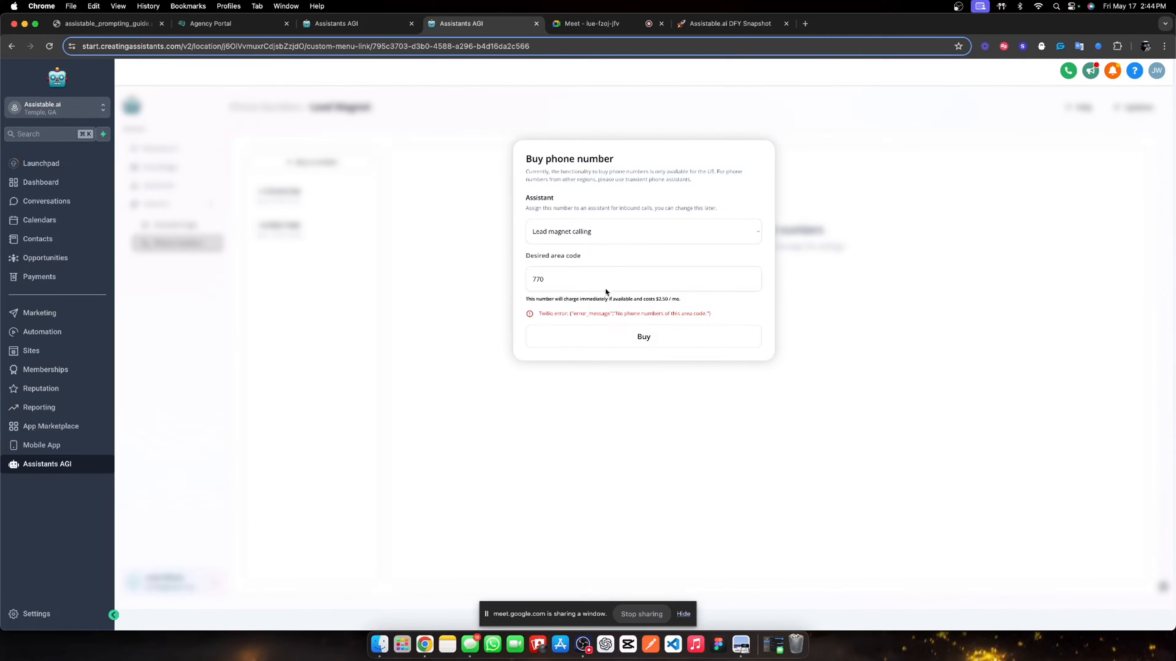
pyautogui.doubleClick(588, 274)
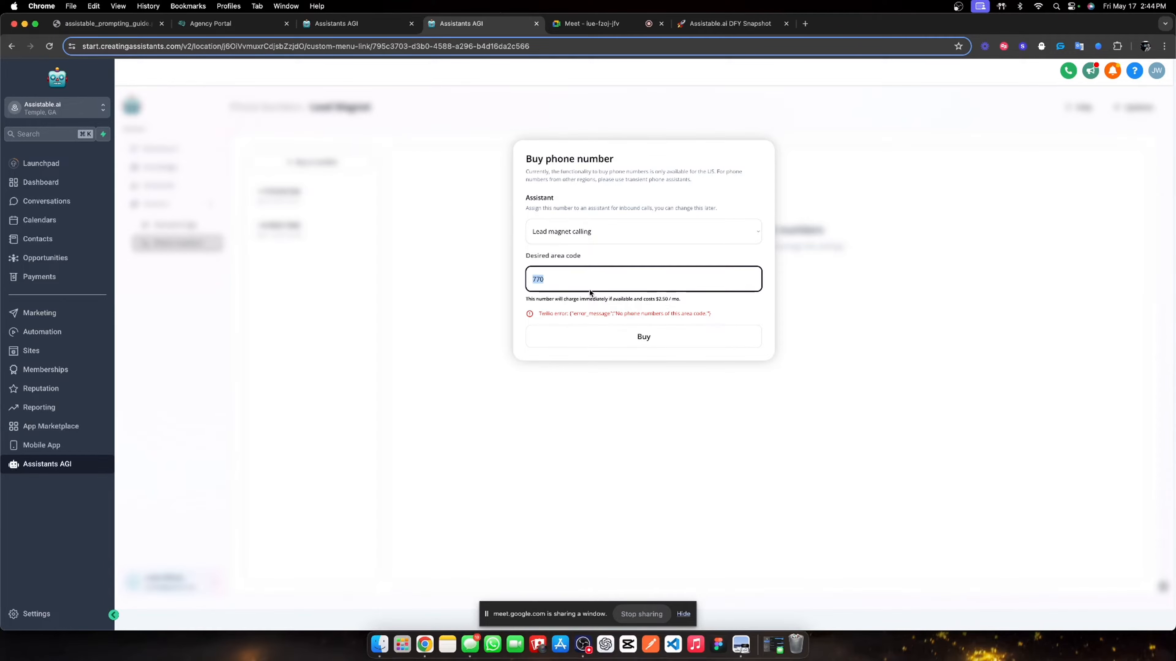
pyautogui.write('678')
pyautogui.click(572, 352)
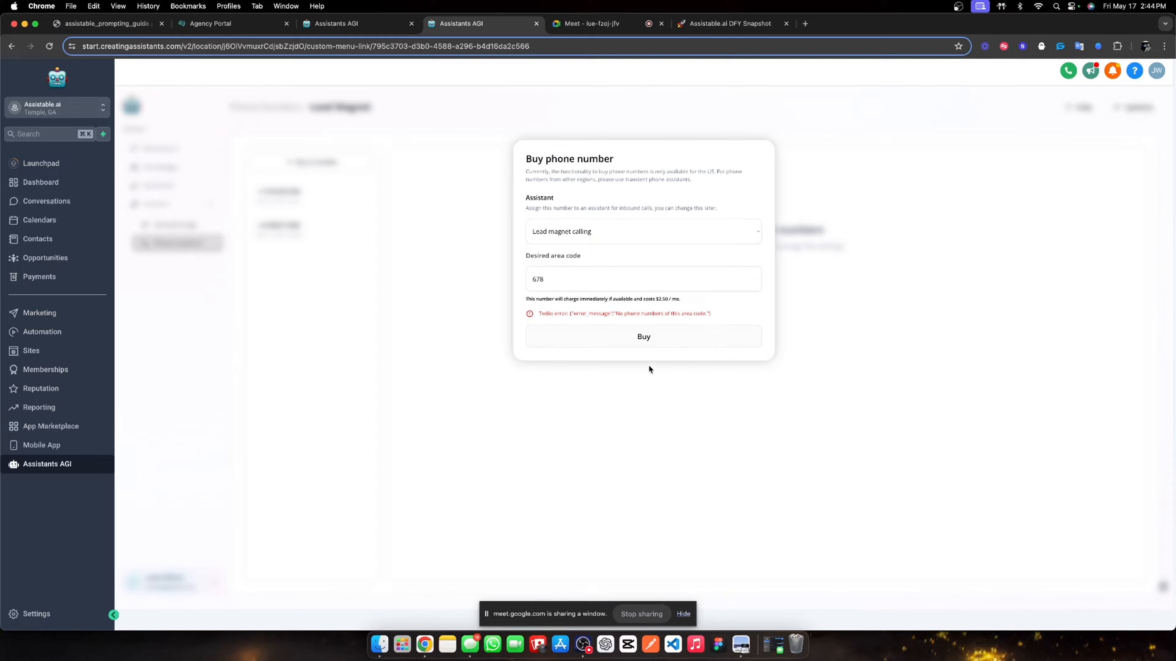
pyautogui.doubleClick(547, 284)
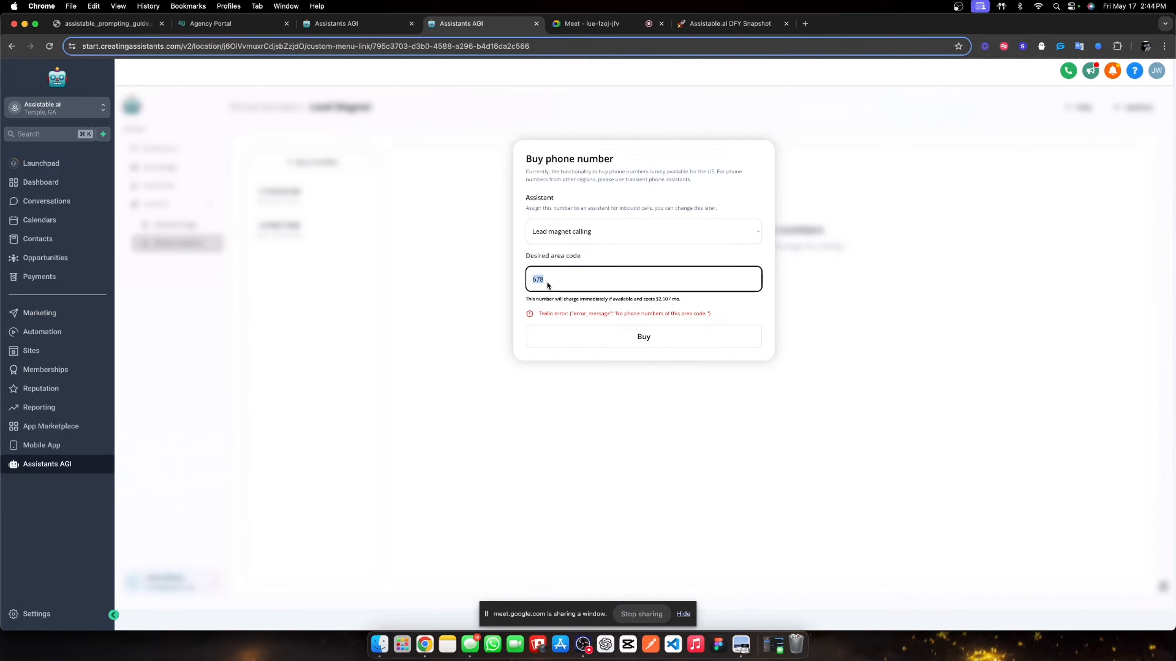
pyautogui.write('470')
pyautogui.click(580, 335)
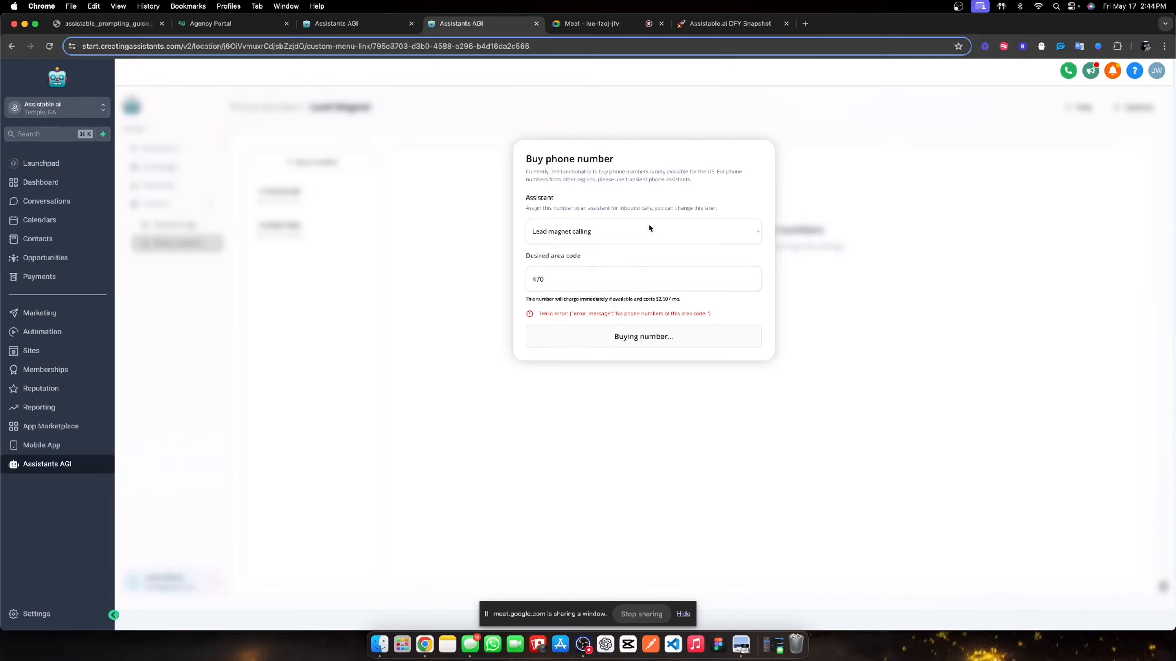
pyautogui.click(617, 29)
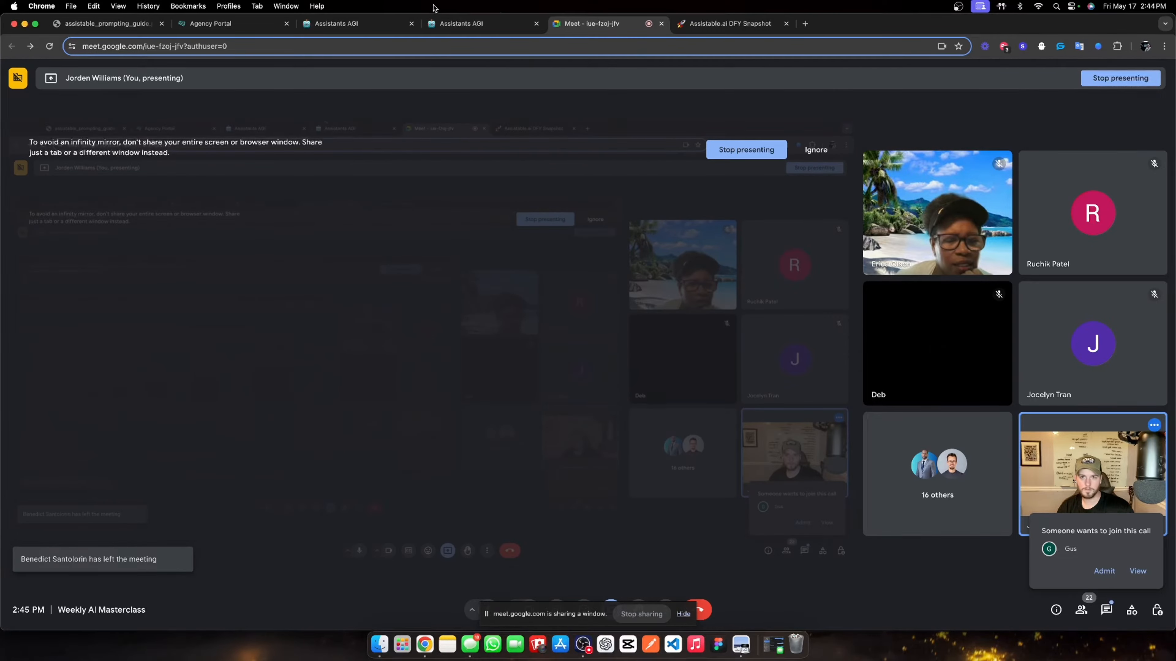
# - Confirm the new 470 number is linked to Lead magnet calling, then open Pre-call assistant
pyautogui.click(448, 25)
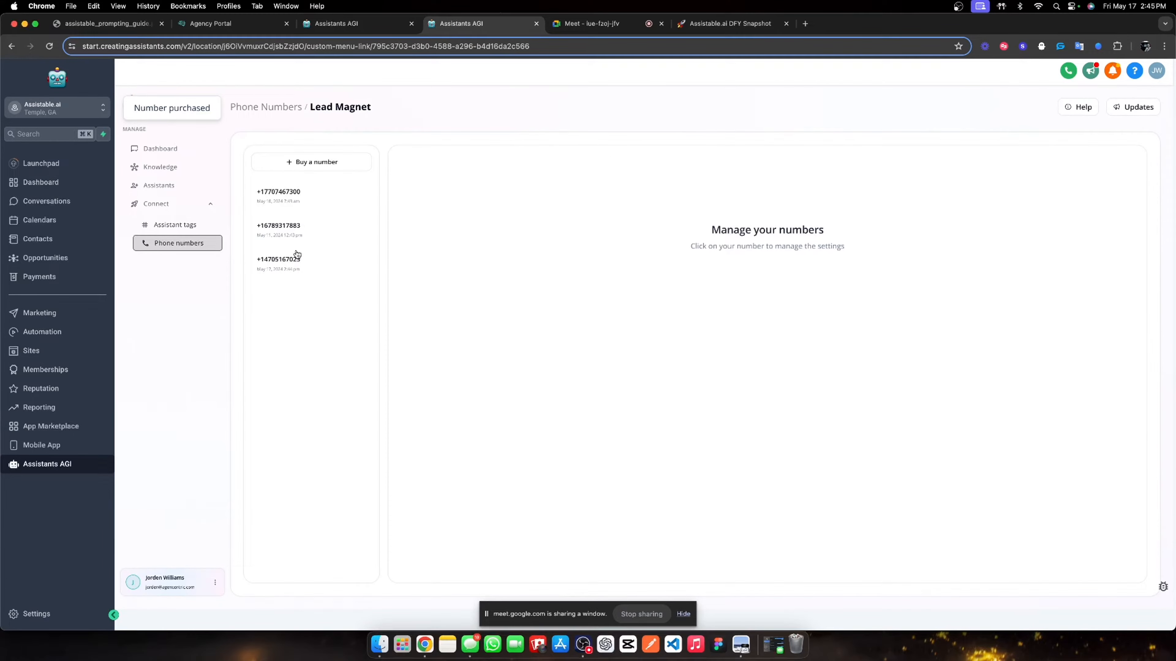
pyautogui.click(297, 256)
pyautogui.click(159, 186)
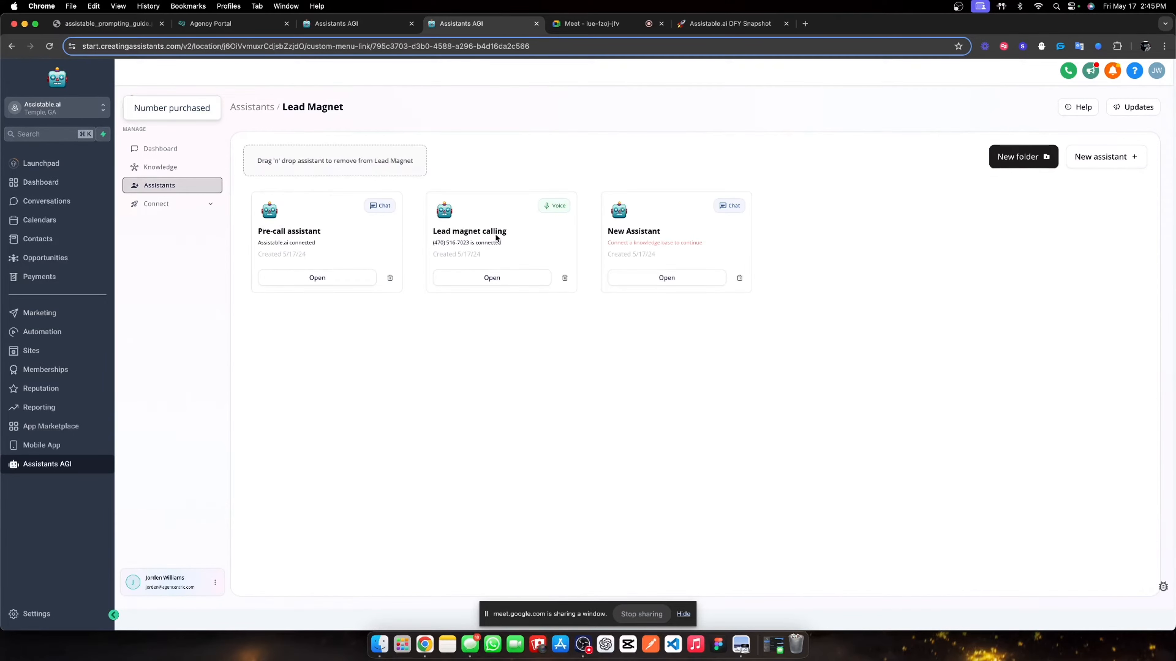
pyautogui.click(251, 107)
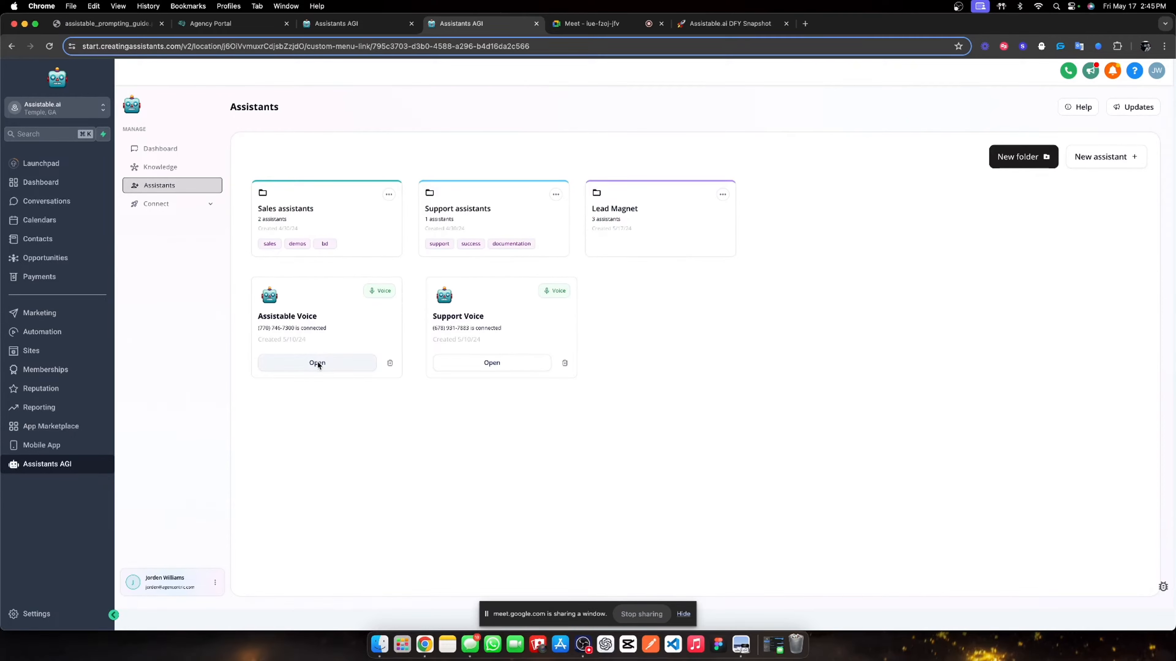
pyautogui.click(664, 222)
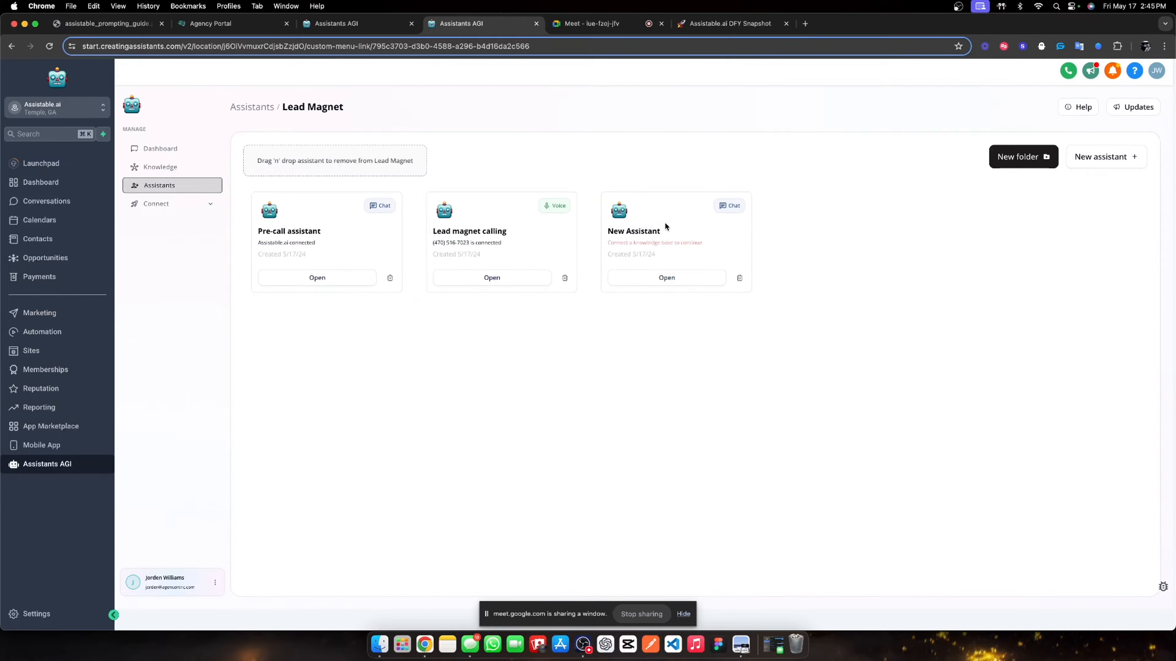
pyautogui.click(578, 27)
pyautogui.click(470, 24)
pyautogui.click(315, 278)
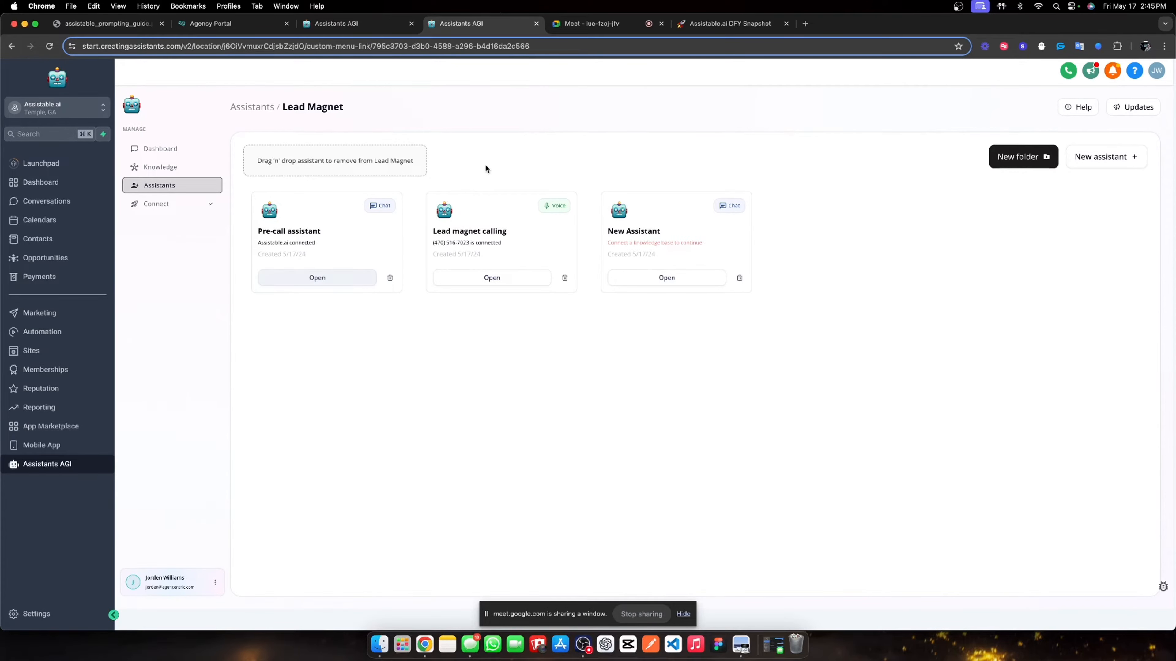
# - Add a line to the qualify goal telling users to expect a call from a 470 number
pyautogui.click(452, 209)
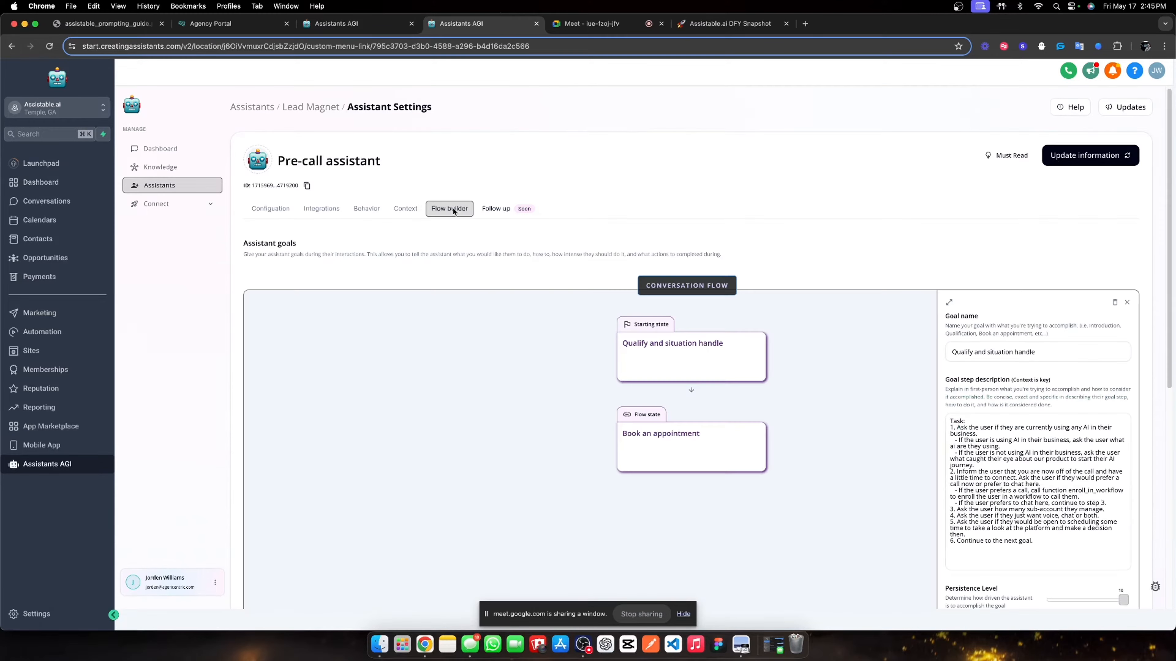
pyautogui.scroll(-1, 1017, 450)
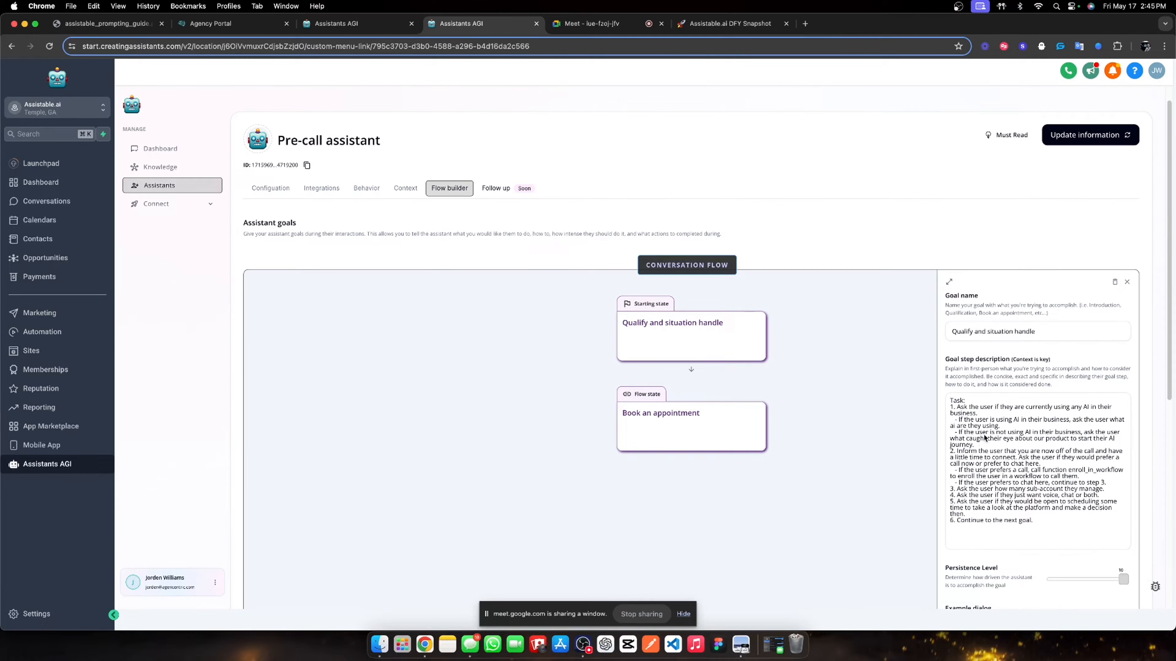
pyautogui.scroll(-1, 992, 452)
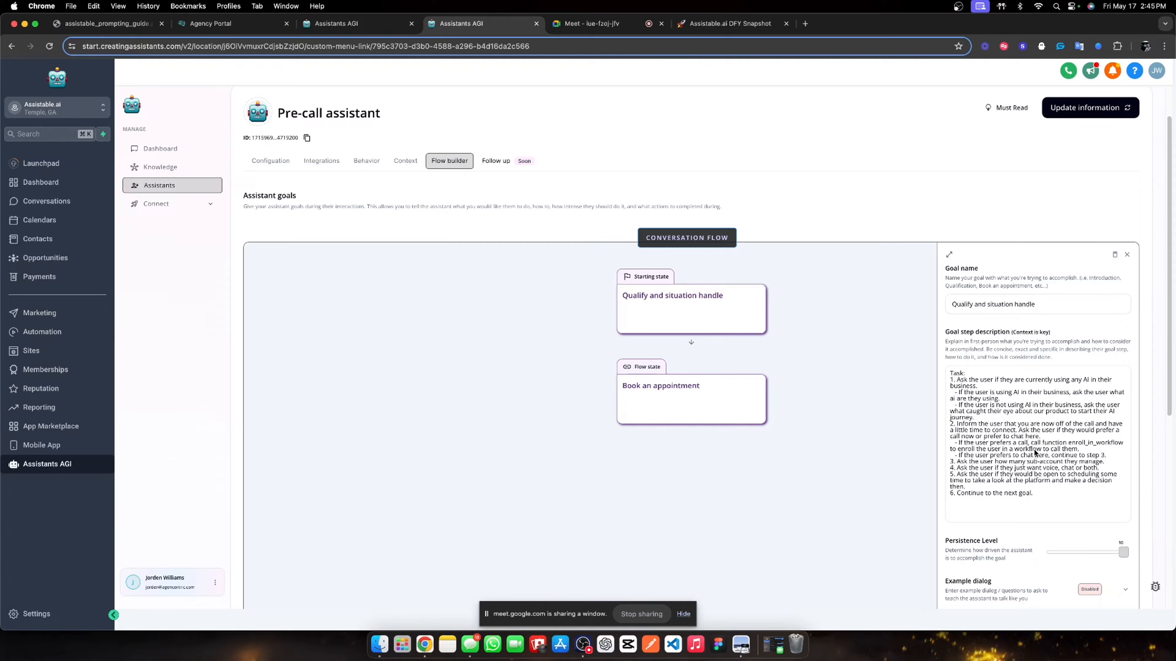
pyautogui.click(1079, 449)
pyautogui.write('Then')
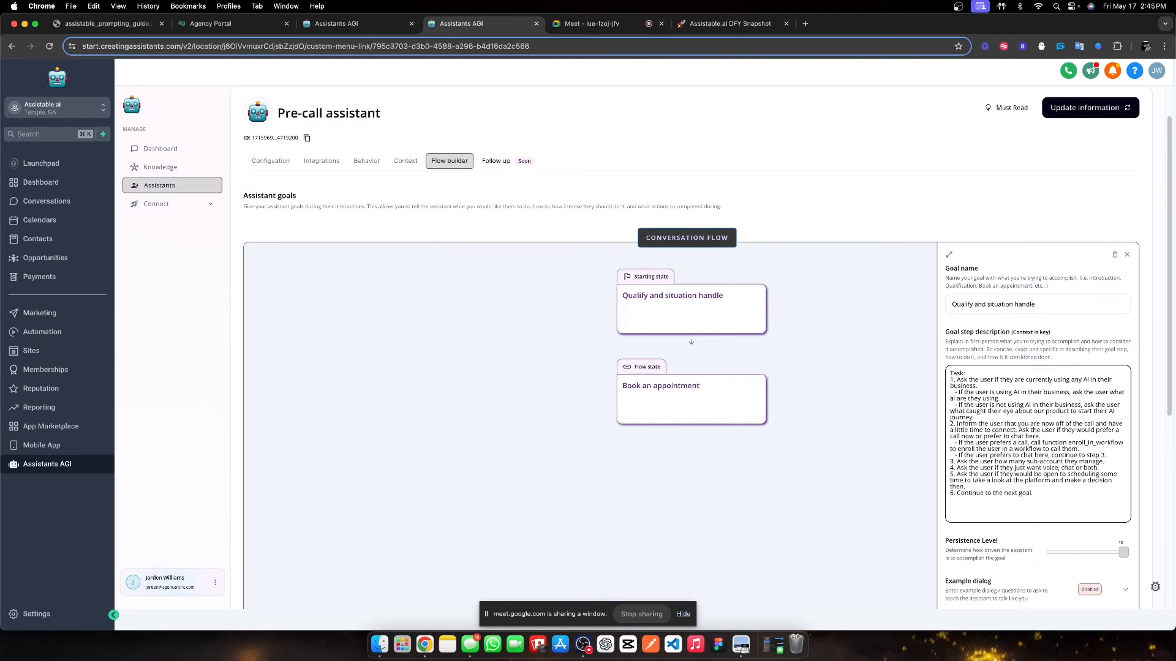
pyautogui.write(' en')
pyautogui.press('BackSpace')
pyautogui.press('BackSpace')
pyautogui.write('inform the user that you wiul')
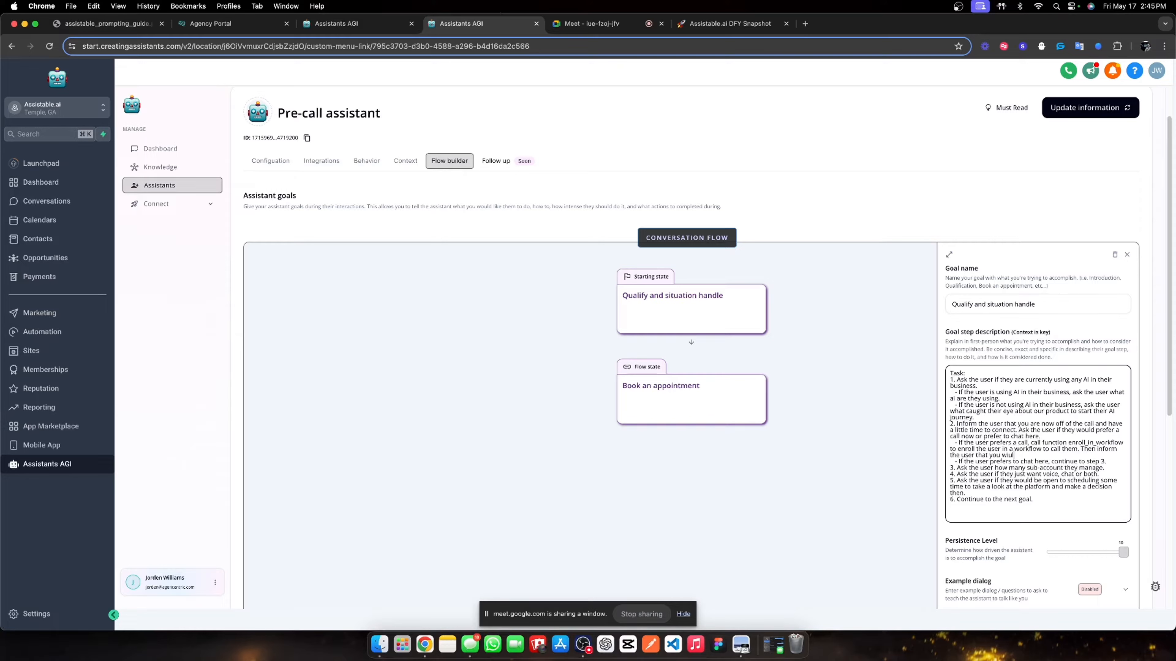
pyautogui.write(' be giveng a call off of your personal num')
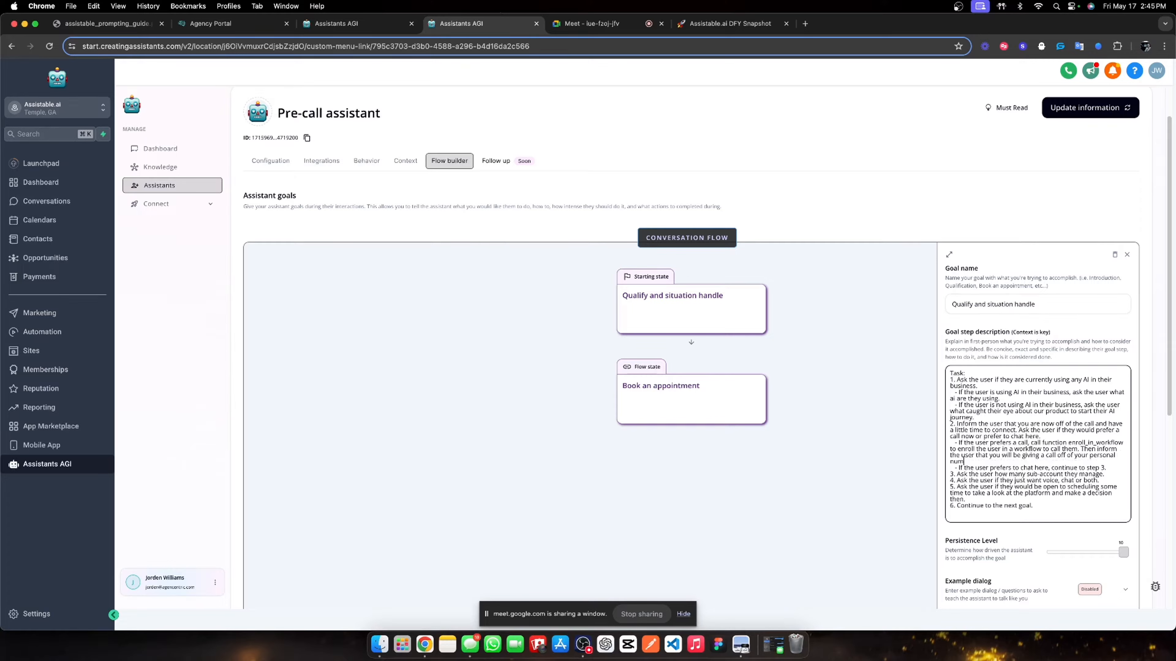
pyautogui.write('ber so look out for a call from a 470 number.')
pyautogui.click(1076, 325)
pyautogui.click(1121, 108)
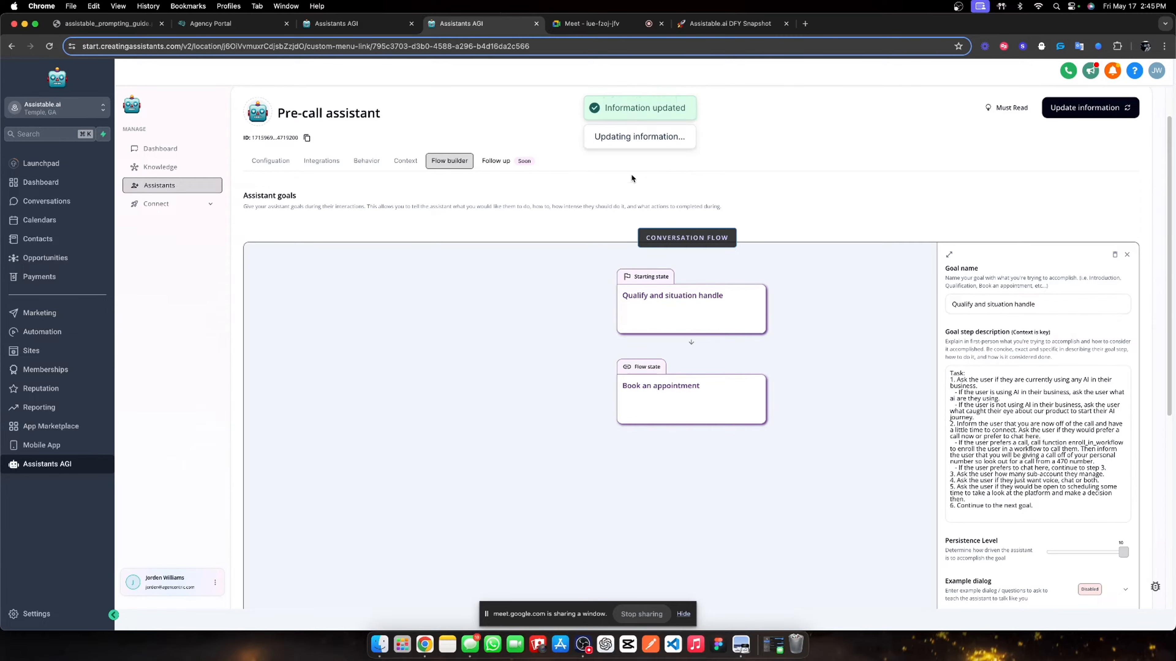
pyautogui.click(405, 162)
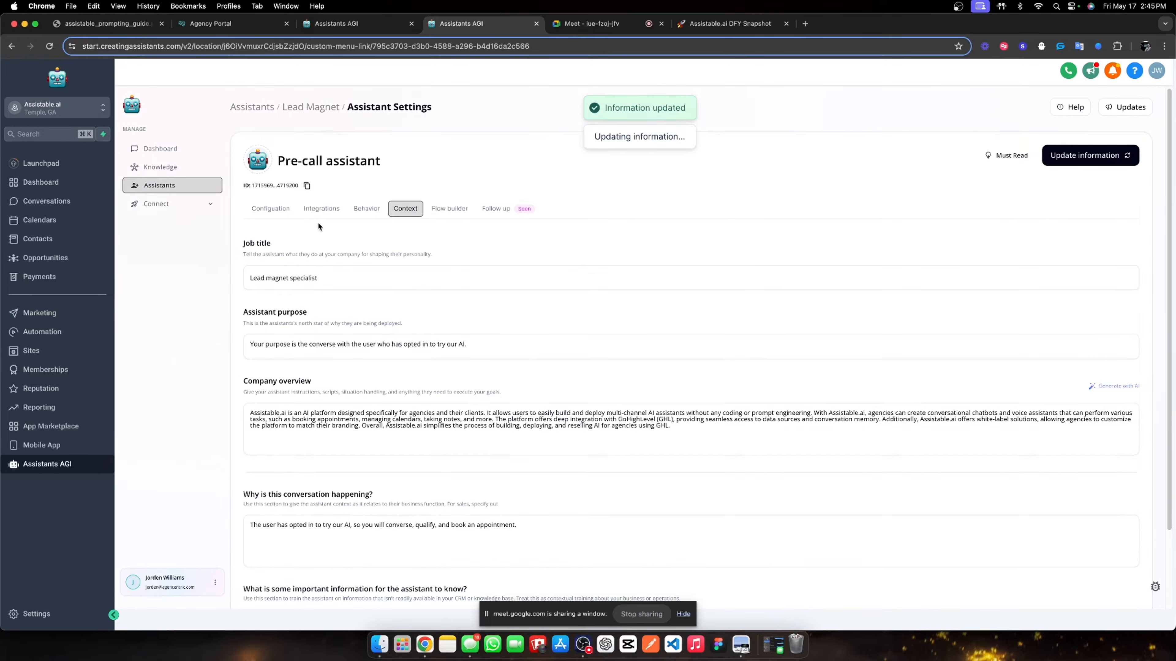
# - Go back to the Lead Magnet folder and open the New Assistant's settings
pyautogui.click(316, 107)
pyautogui.click(648, 278)
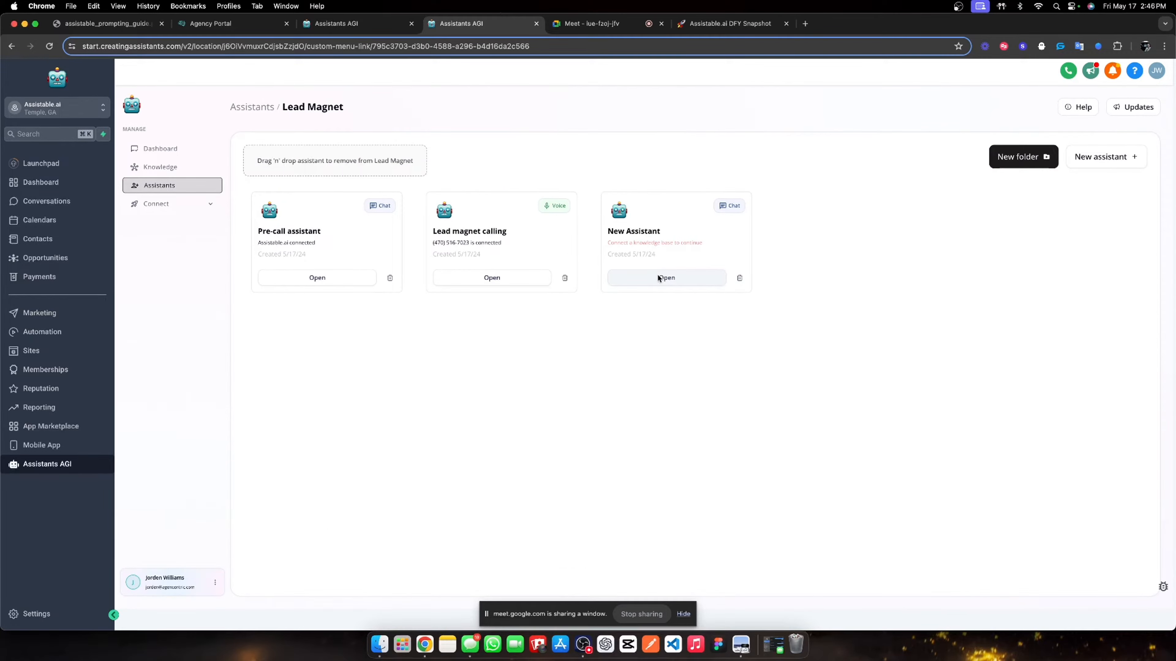
pyautogui.click(573, 23)
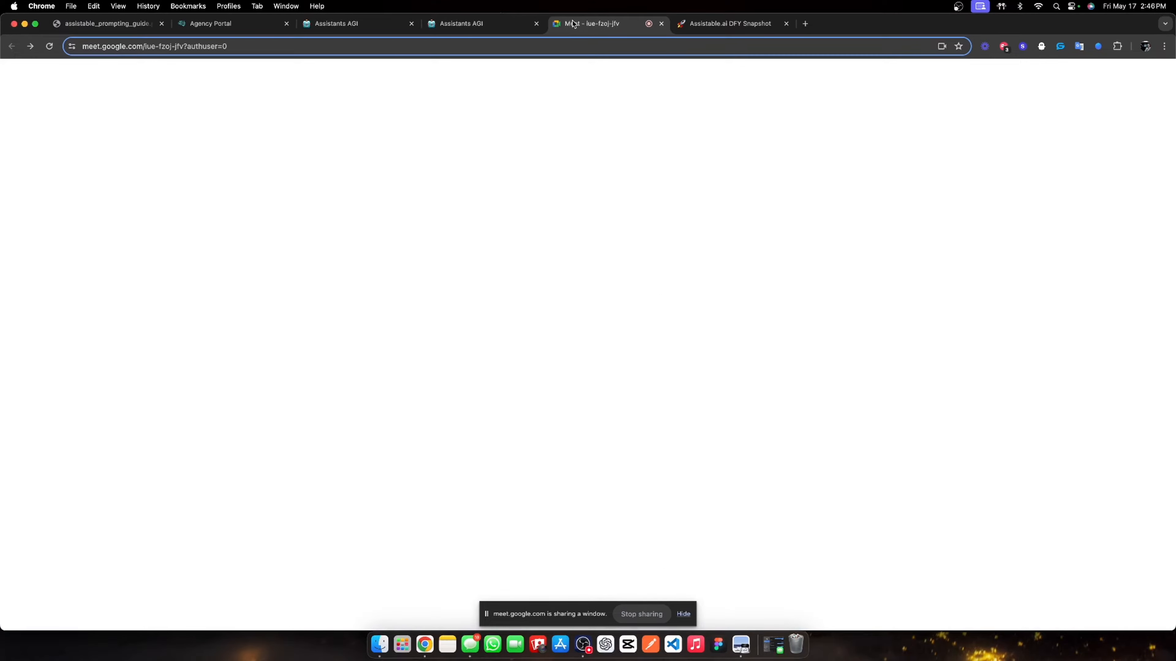
pyautogui.click(463, 23)
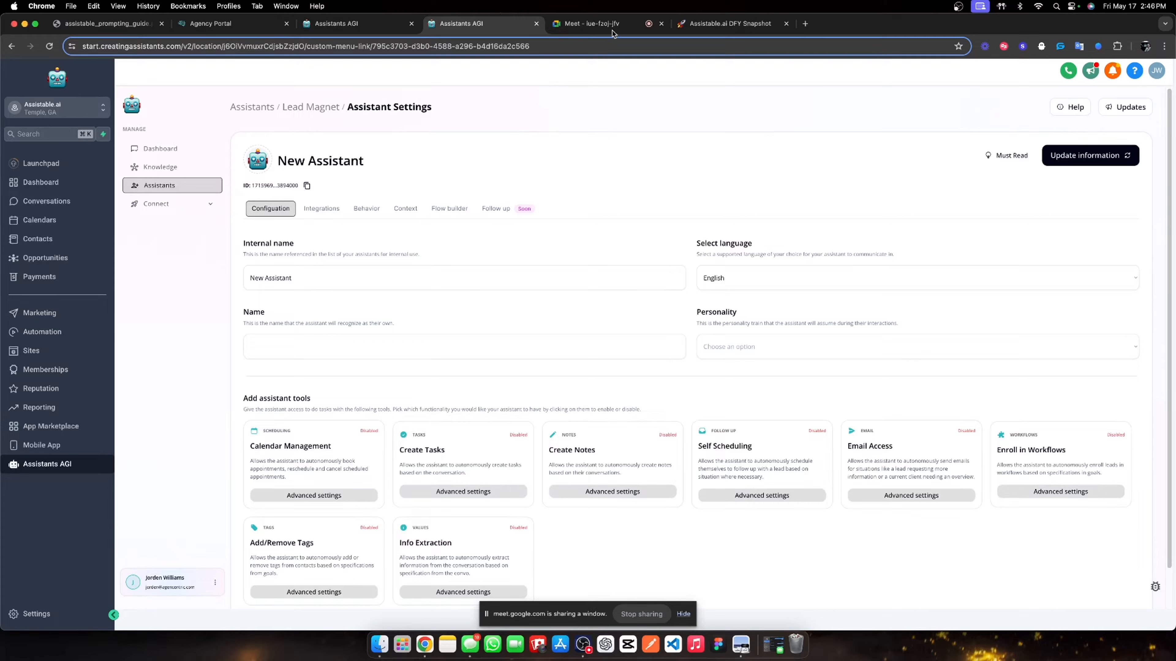
# - Name the assistant internally 'Post-call assistant', give it a Casual personality and a display name
pyautogui.tripleClick(345, 283)
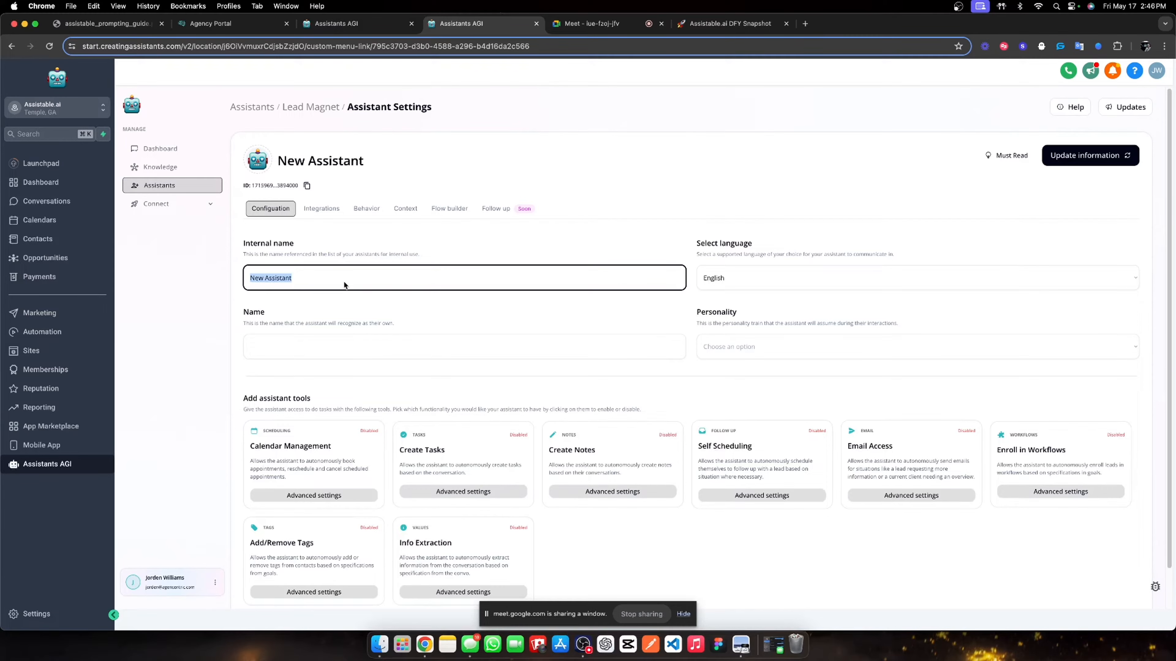
pyautogui.write('POs')
pyautogui.write('st ca')
pyautogui.write('ca')
pyautogui.write('ll assistant.')
pyautogui.click(773, 347)
pyautogui.click(782, 384)
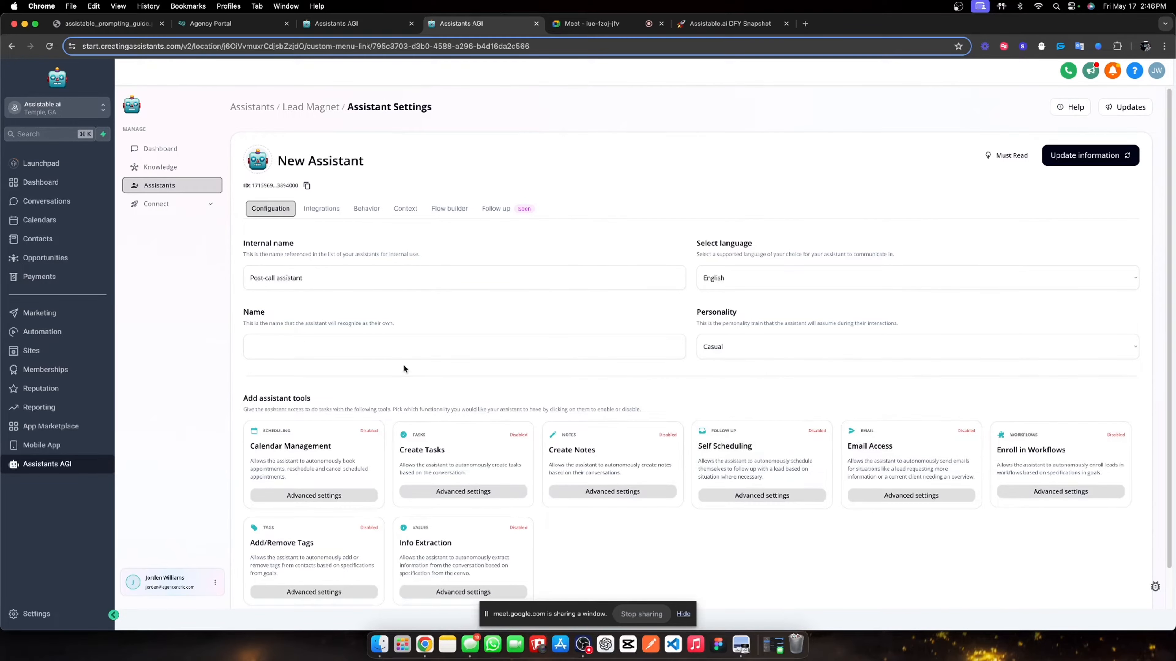
pyautogui.click(365, 356)
pyautogui.write('HAl')
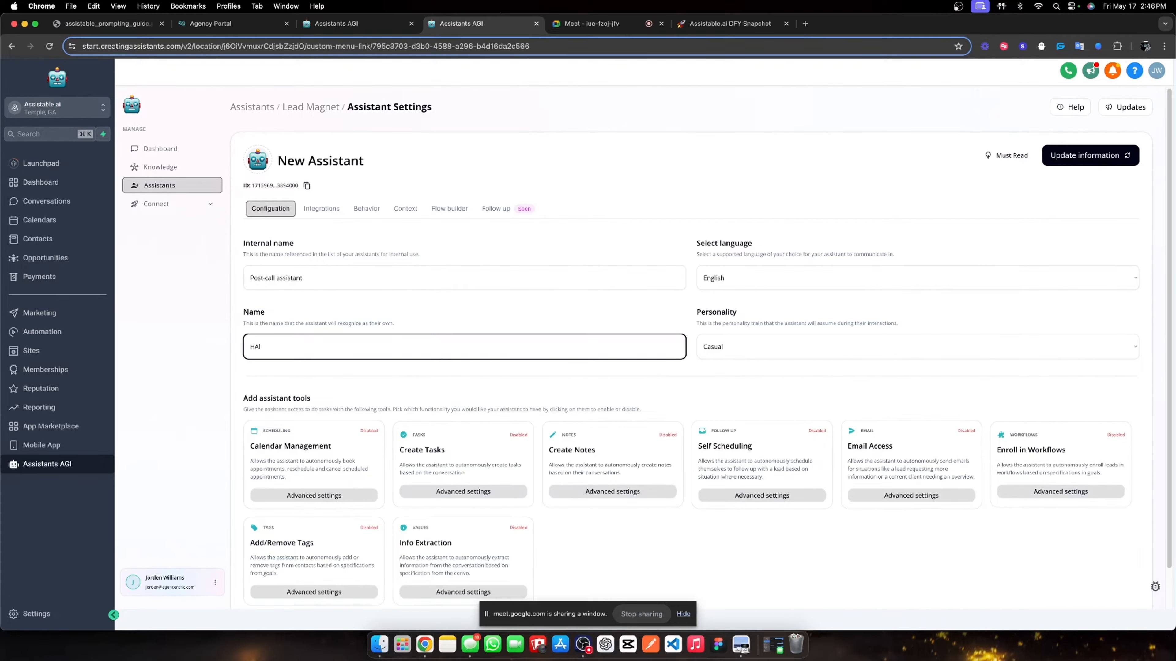
pyautogui.write('ielie')
# - Enable Calendar Management, Tasks, Notes, Email Access, Self Scheduling, Workflows, Tags and Info Extraction
pyautogui.click(380, 467)
pyautogui.click(463, 466)
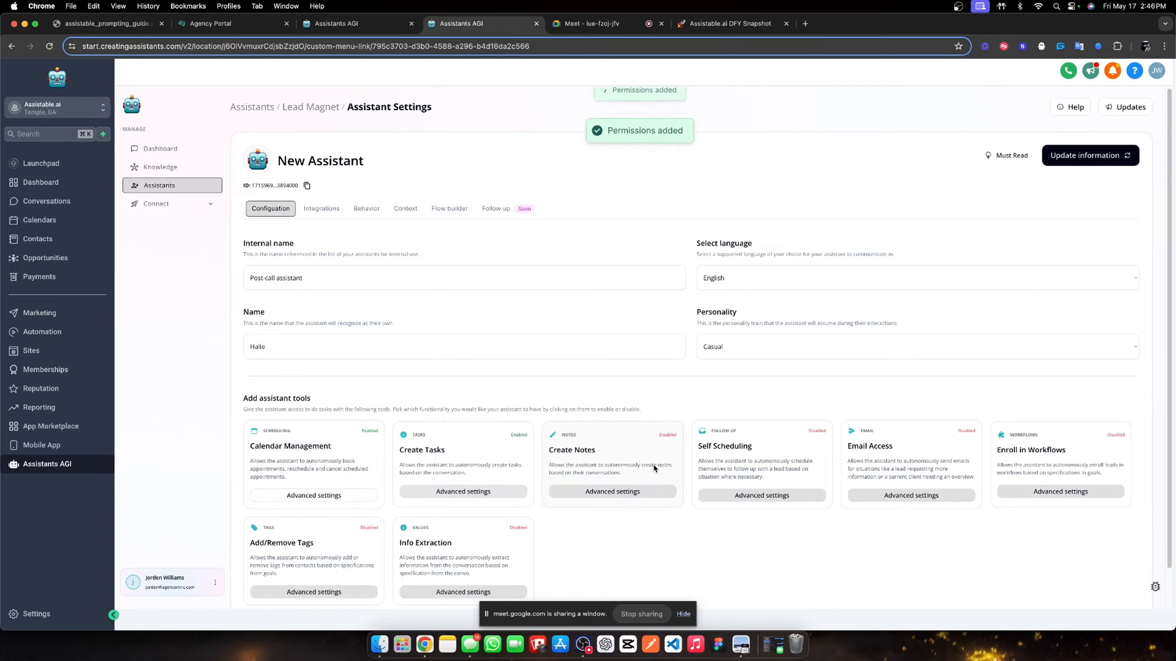
pyautogui.click(653, 465)
pyautogui.click(953, 456)
pyautogui.click(1060, 463)
pyautogui.click(761, 463)
pyautogui.click(463, 559)
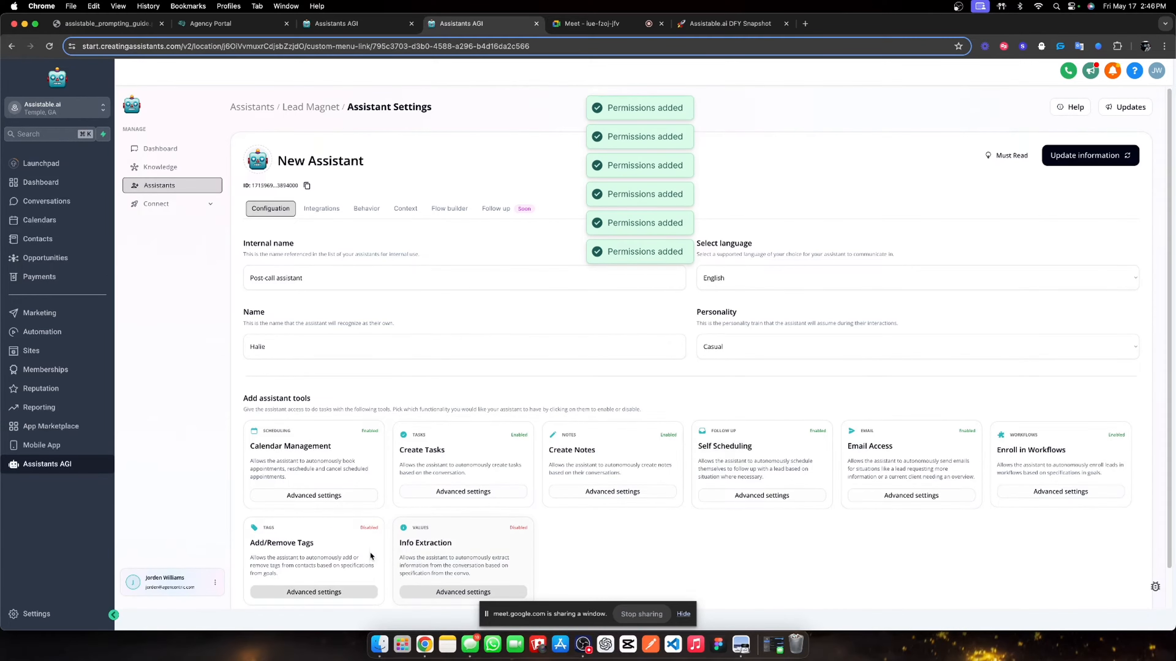
pyautogui.click(372, 558)
# - Use the Assistable.ai knowledge base, 25-second queuing, multi-send on, 125 max characters, and save
pyautogui.click(366, 208)
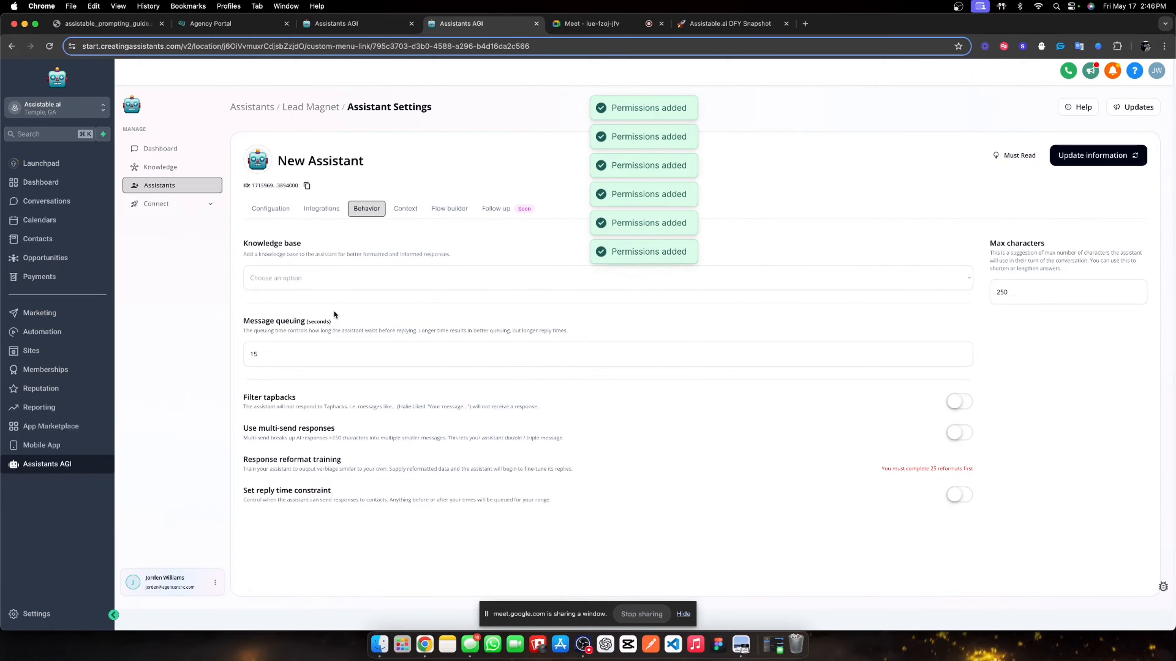
pyautogui.click(324, 283)
pyautogui.click(322, 291)
pyautogui.doubleClick(326, 360)
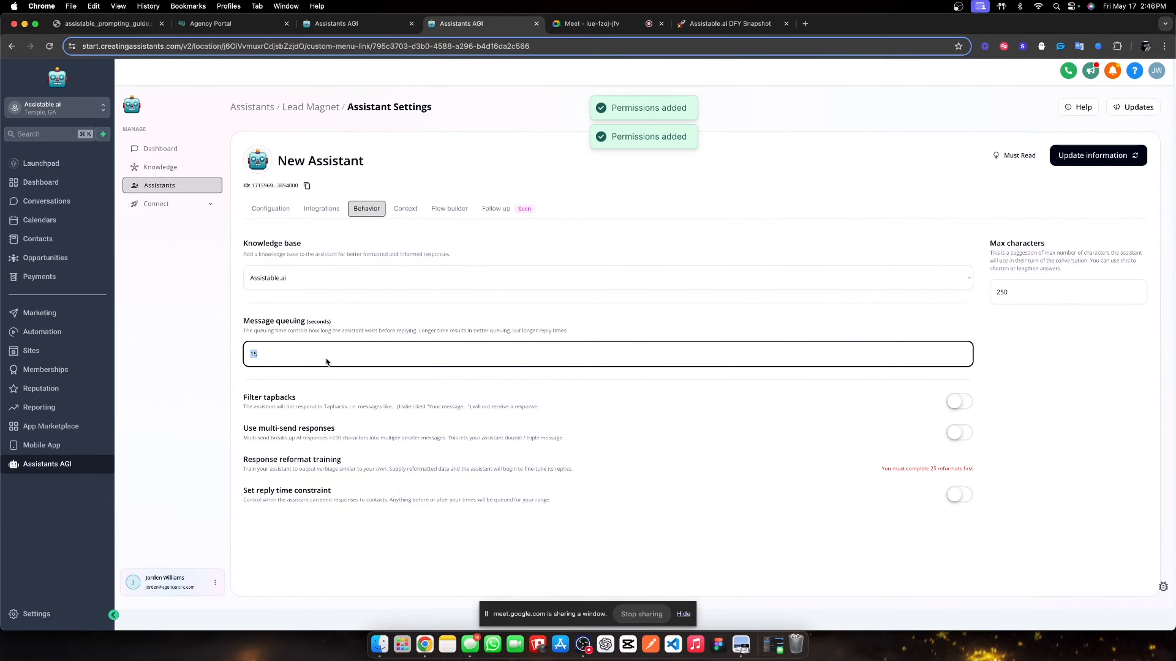
pyautogui.write('25')
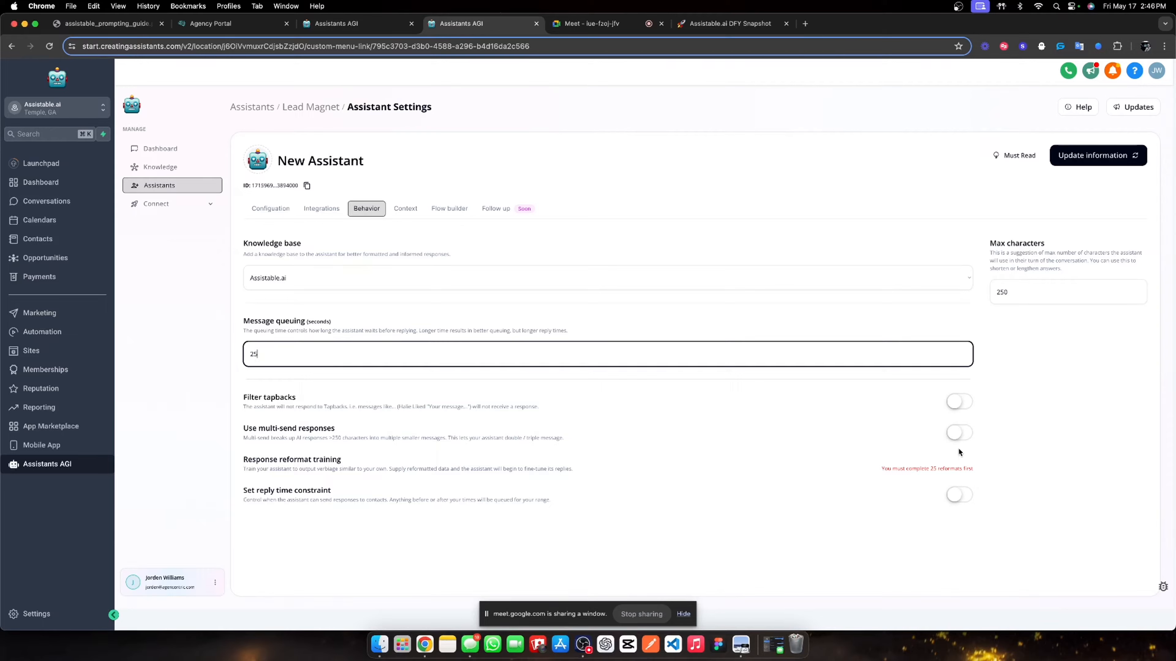
pyautogui.click(958, 437)
pyautogui.doubleClick(1012, 291)
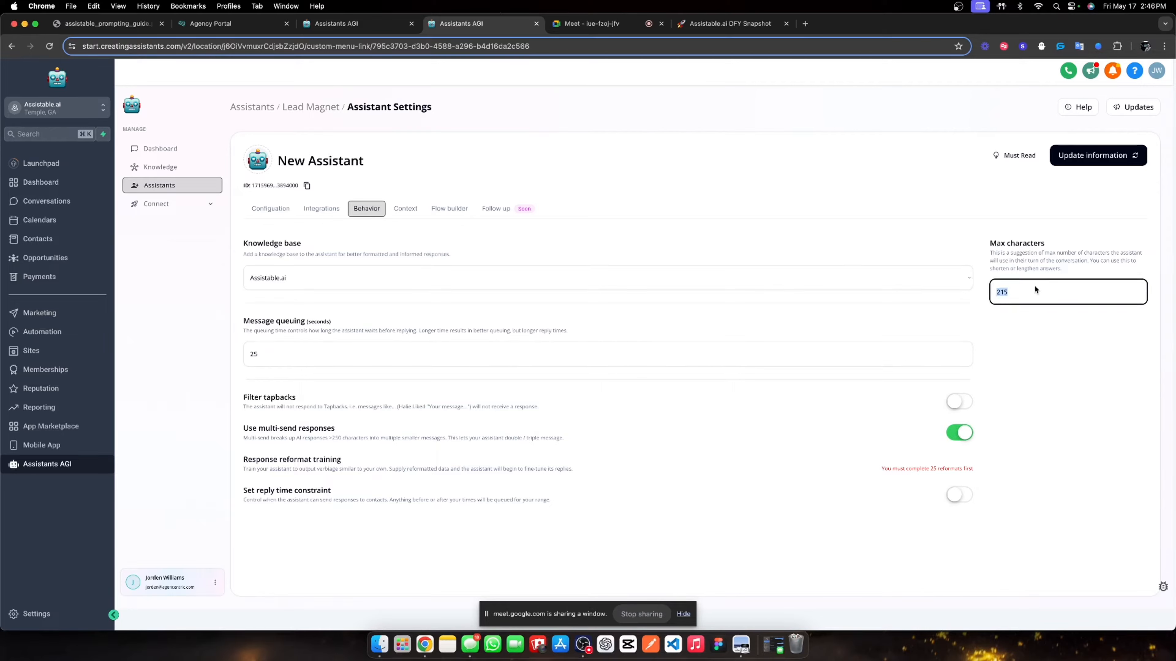
pyautogui.click(1095, 155)
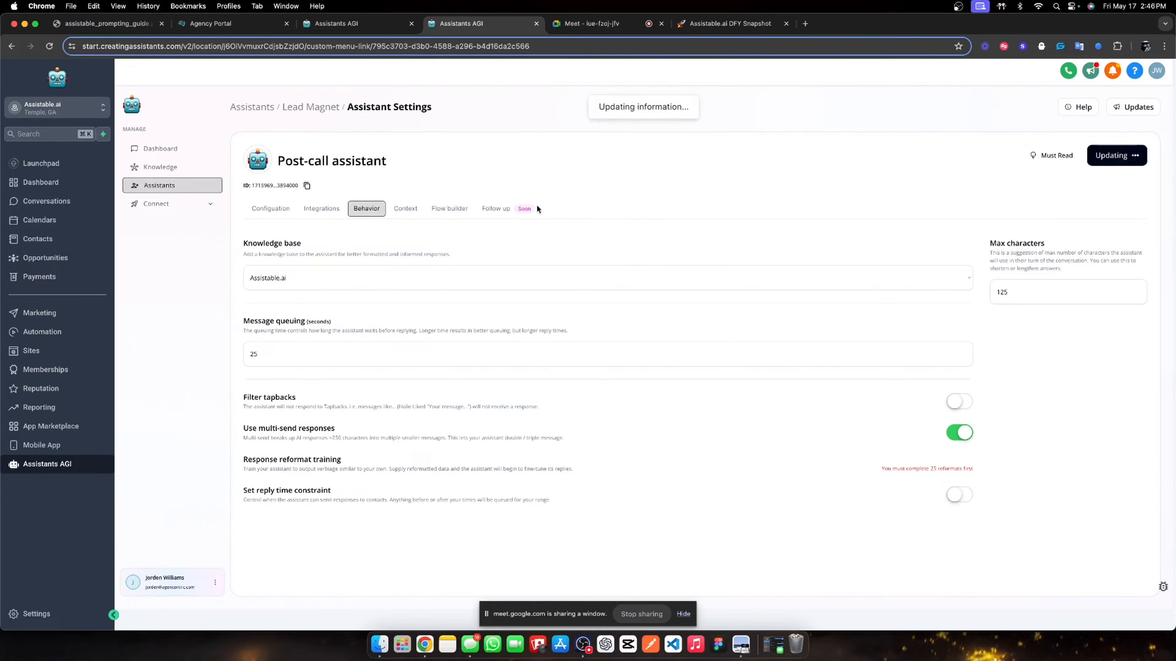
pyautogui.click(397, 209)
pyautogui.click(334, 280)
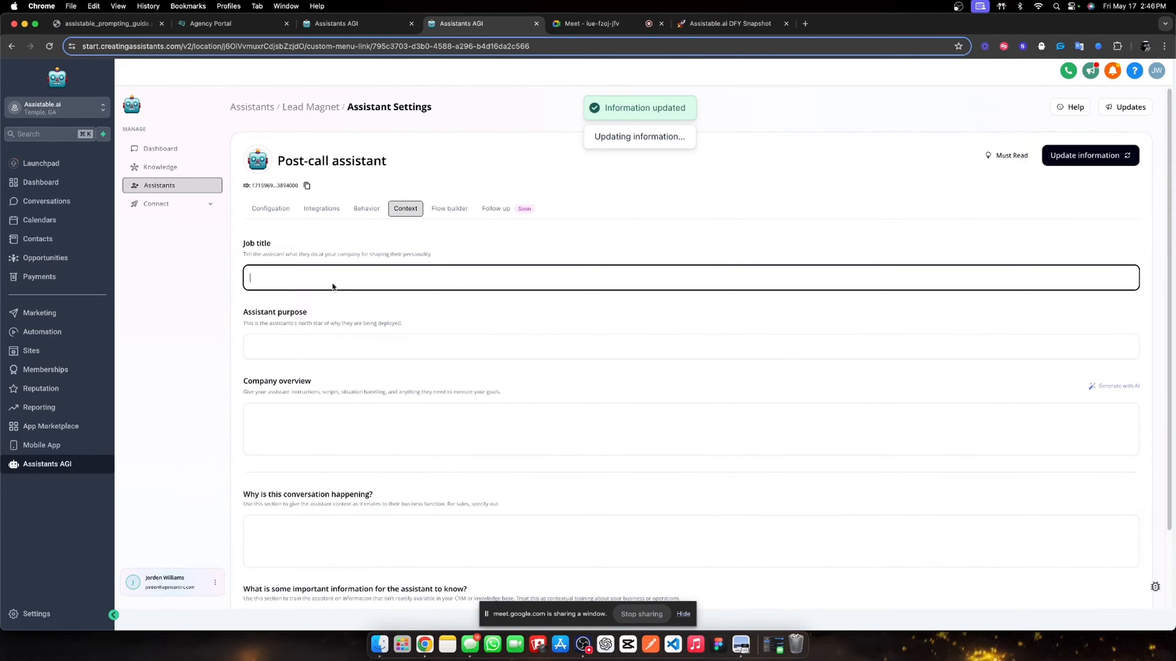
# - Set the job title to 'Lead magnet sales assistant'
pyautogui.write('You are')
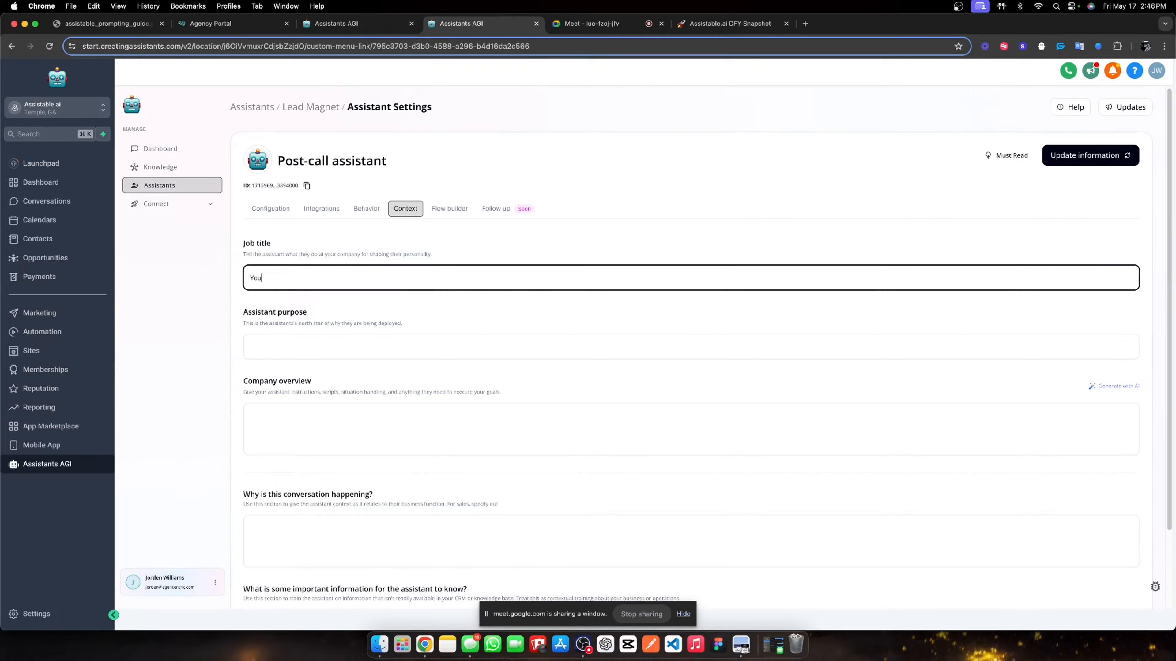
pyautogui.press('BackSpace')
pyautogui.press('BackSpace')
pyautogui.write('Lead magnet sales assistant')
# - Write the purpose: handle AI lead magnet campaign leads receiving a call from another AI sales rep
pyautogui.click(312, 354)
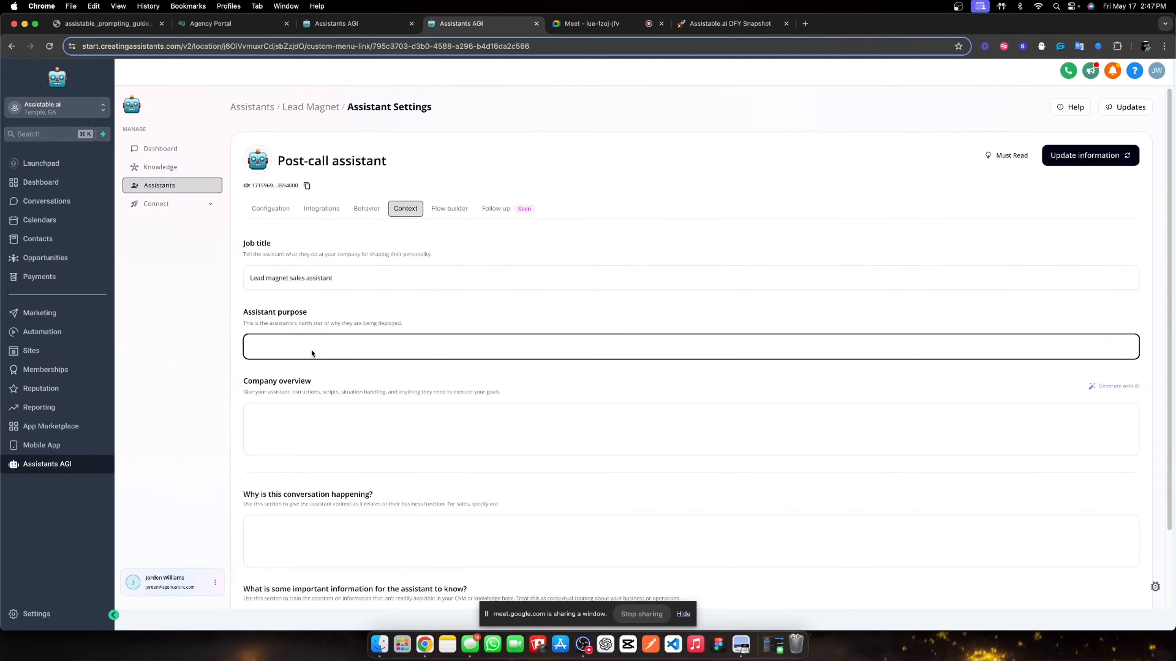
pyautogui.write('Your purpose is to handle leads that have gone through our')
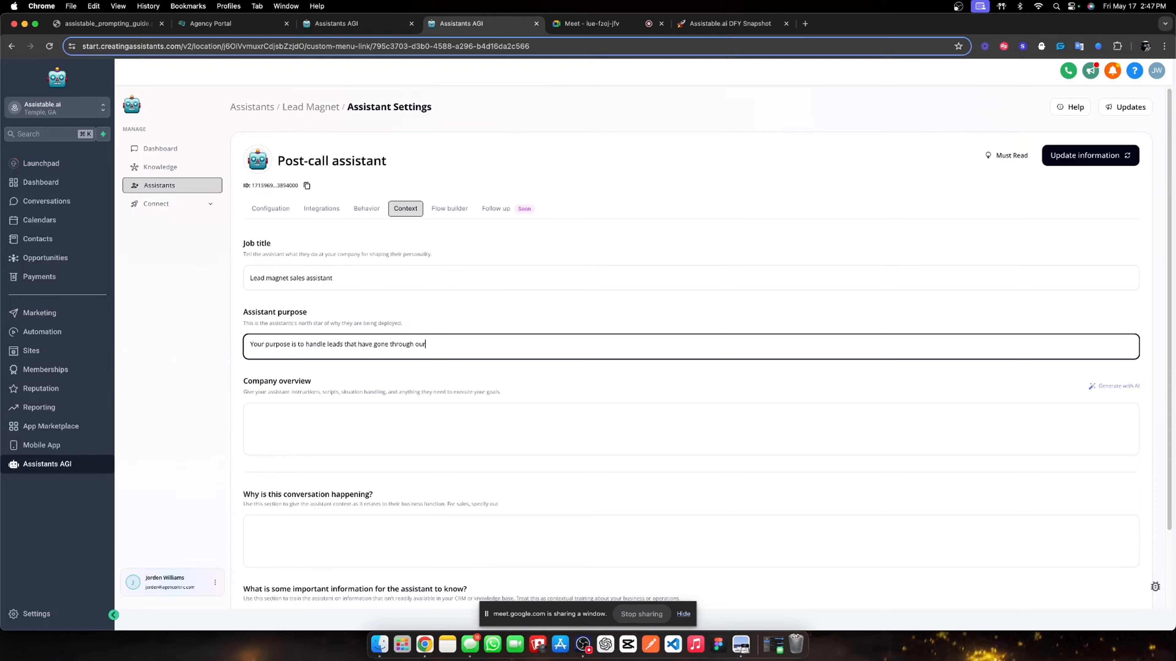
pyautogui.write(' AI lead magnet campaign which includes convers')
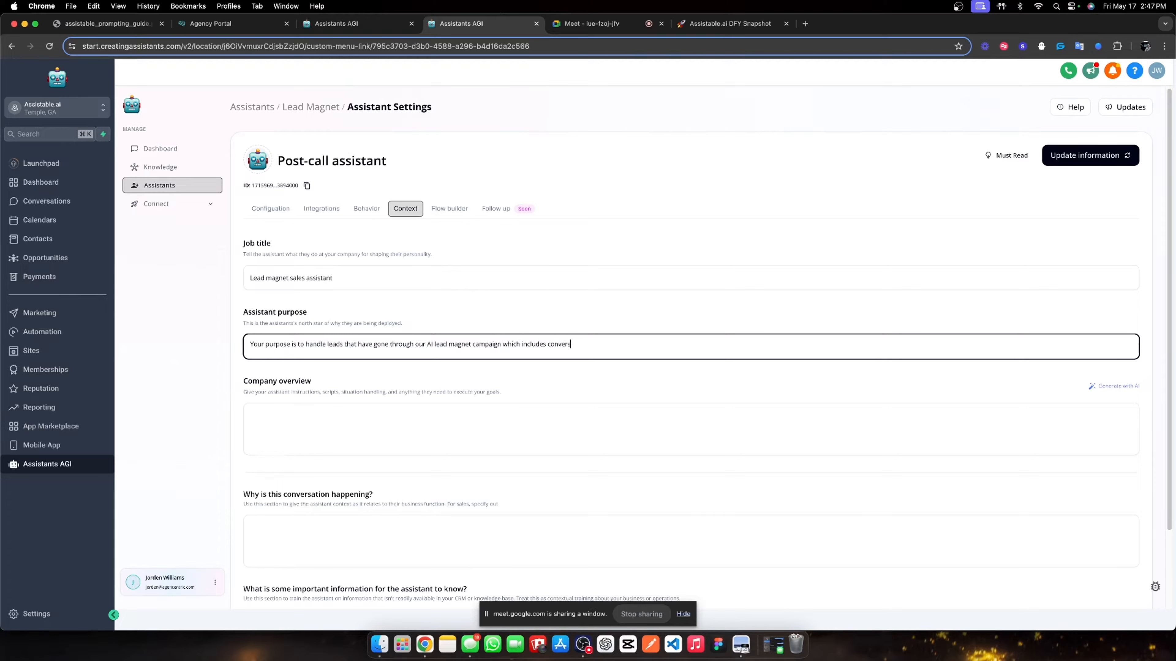
pyautogui.write('ing wit h a sales rep and rece')
pyautogui.write('ving')
pyautogui.press('BackSpace')
pyautogui.press('BackSpace')
pyautogui.press('BackSpace')
pyautogui.press('BackSpace')
pyautogui.write('iving a phone call from ')
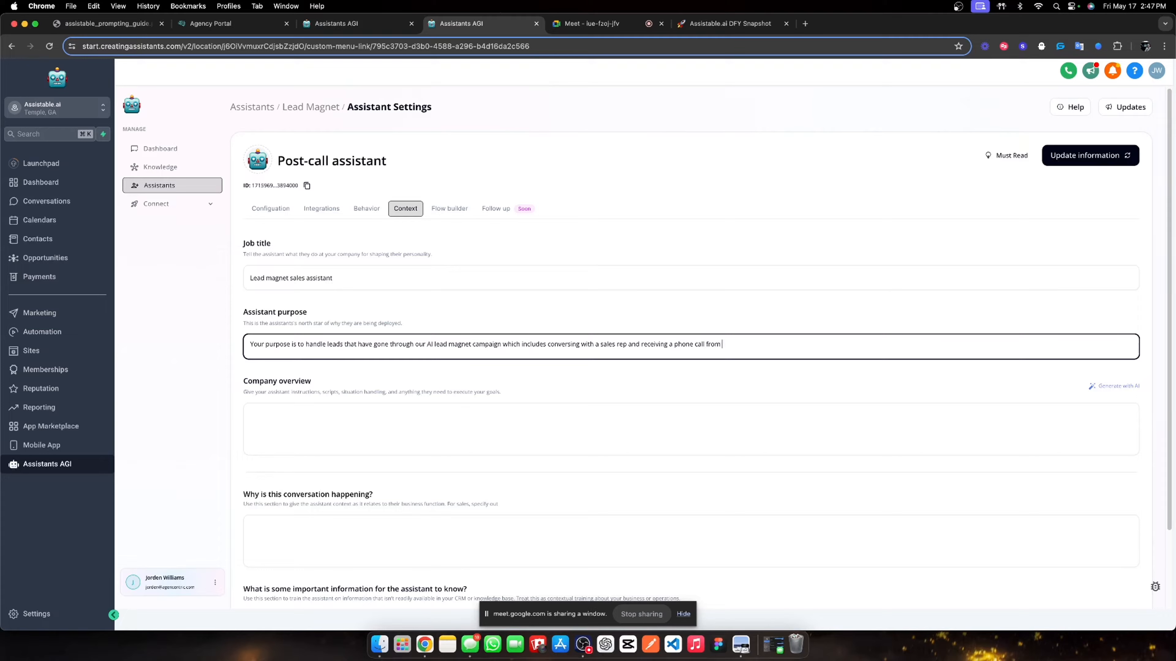
pyautogui.write('another AI sales rep.')
pyautogui.click(326, 393)
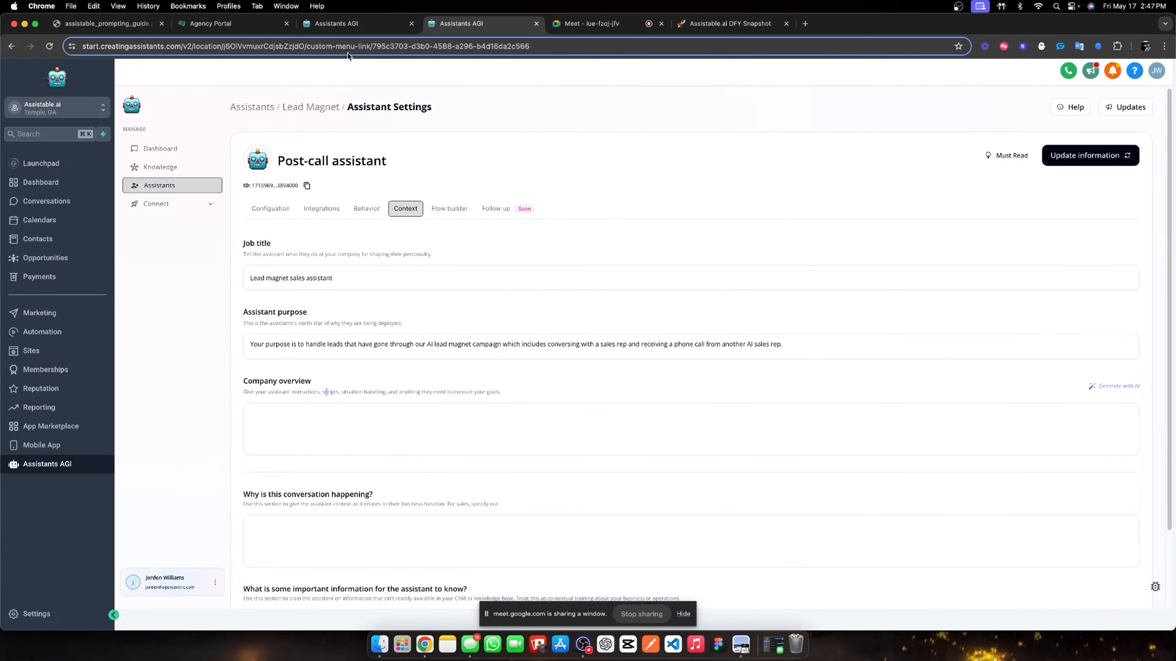
pyautogui.click(353, 24)
# - Copy the Pre-call assistant's company overview into the Post-call assistant's company overview box
pyautogui.click(321, 174)
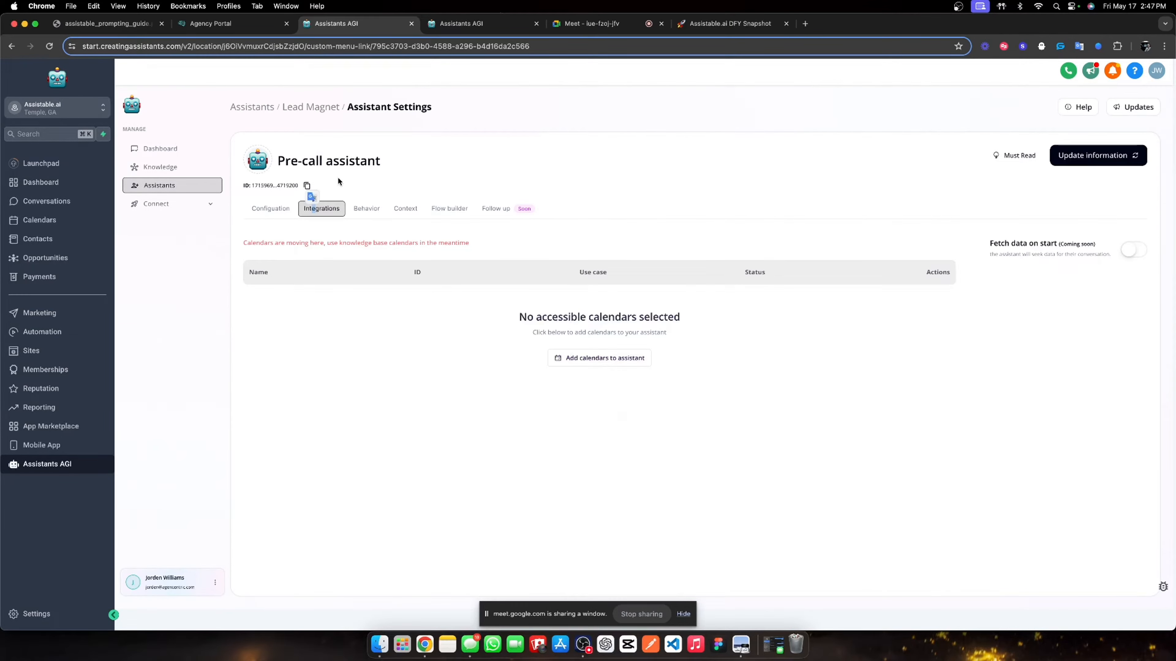
pyautogui.click(366, 208)
pyautogui.click(271, 208)
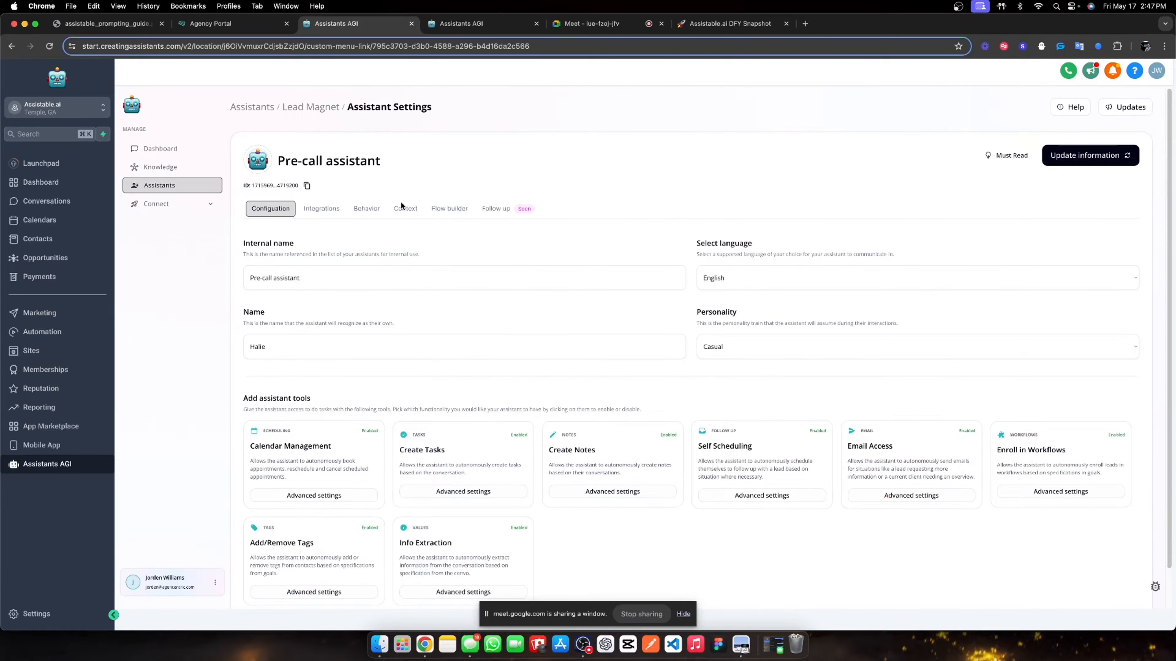
pyautogui.click(405, 209)
pyautogui.click(650, 442)
pyautogui.press('super+a')
pyautogui.press('super+c')
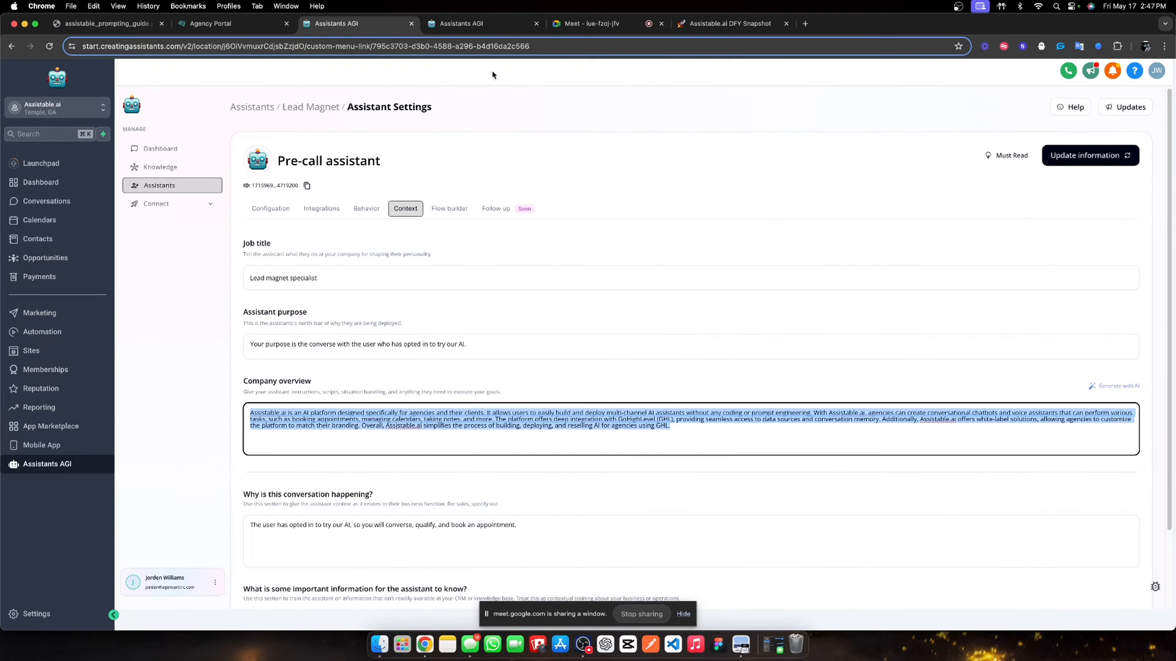
pyautogui.click(481, 24)
pyautogui.click(368, 412)
pyautogui.press('super+v')
# - Answer why this conversation is happening with 'The user has' plus the copied purpose wording
pyautogui.scroll(-2, 456, 380)
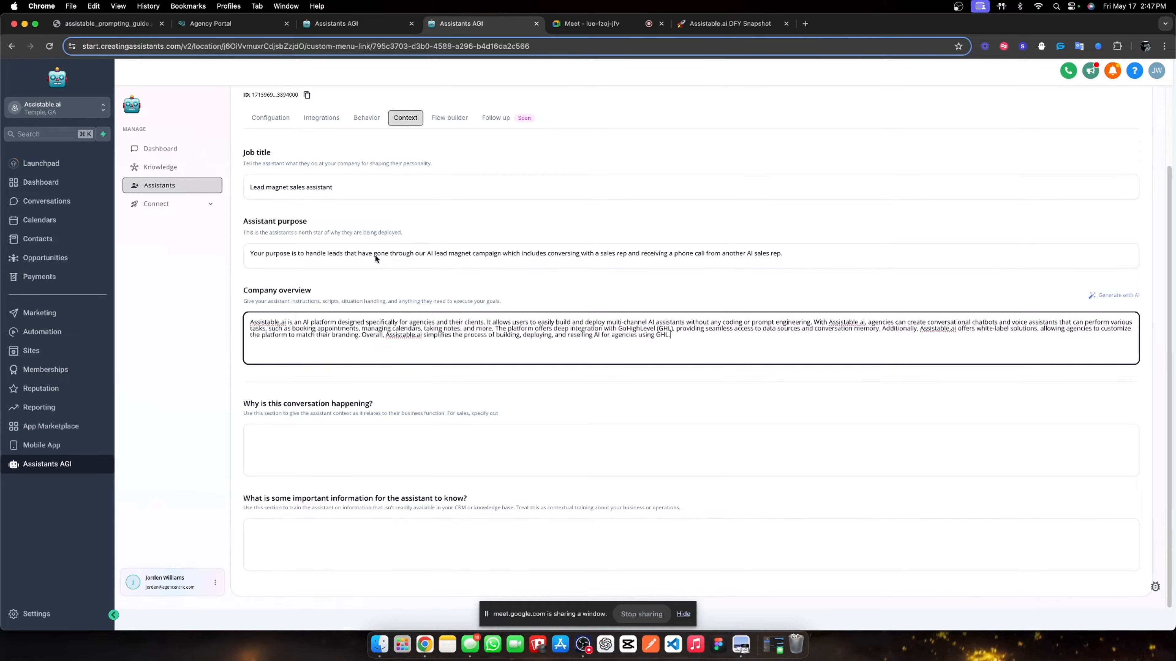
pyautogui.moveTo(376, 255); pyautogui.dragTo(785, 255)
pyautogui.press('super+c')
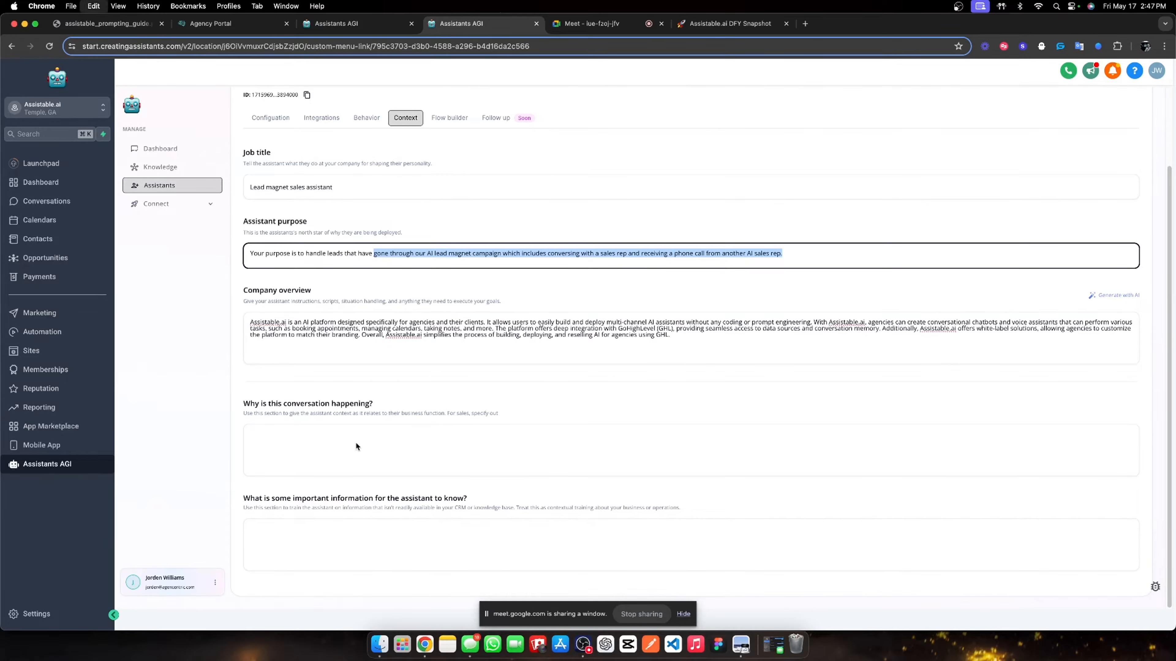
pyautogui.click(355, 445)
pyautogui.write('The user')
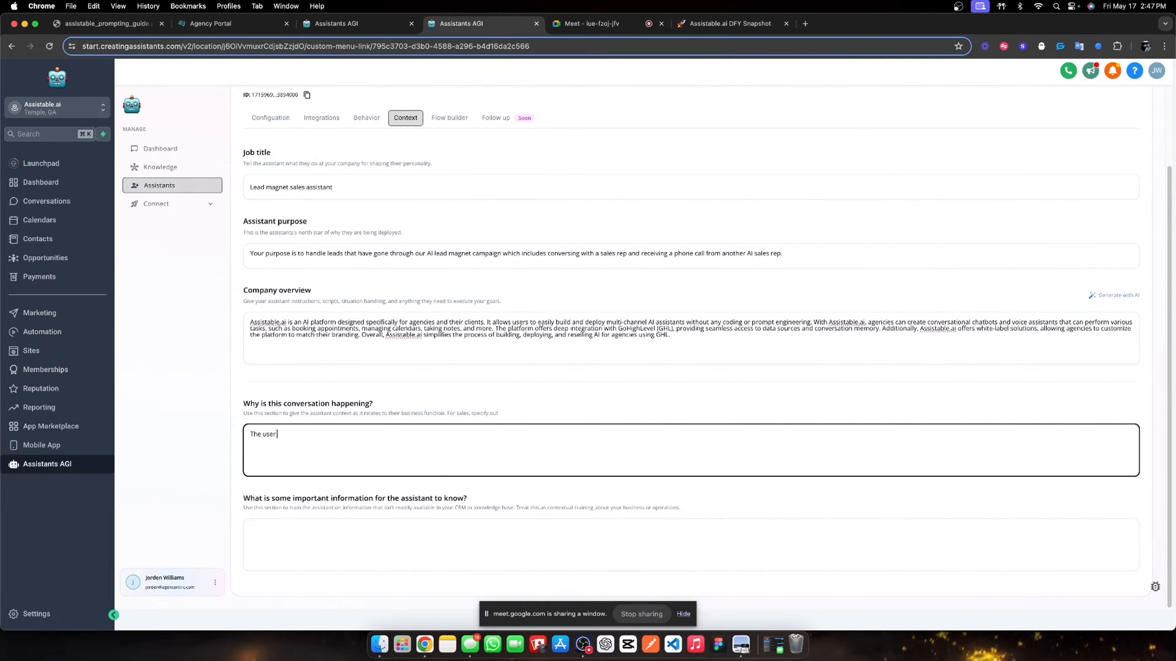
pyautogui.press('super+v')
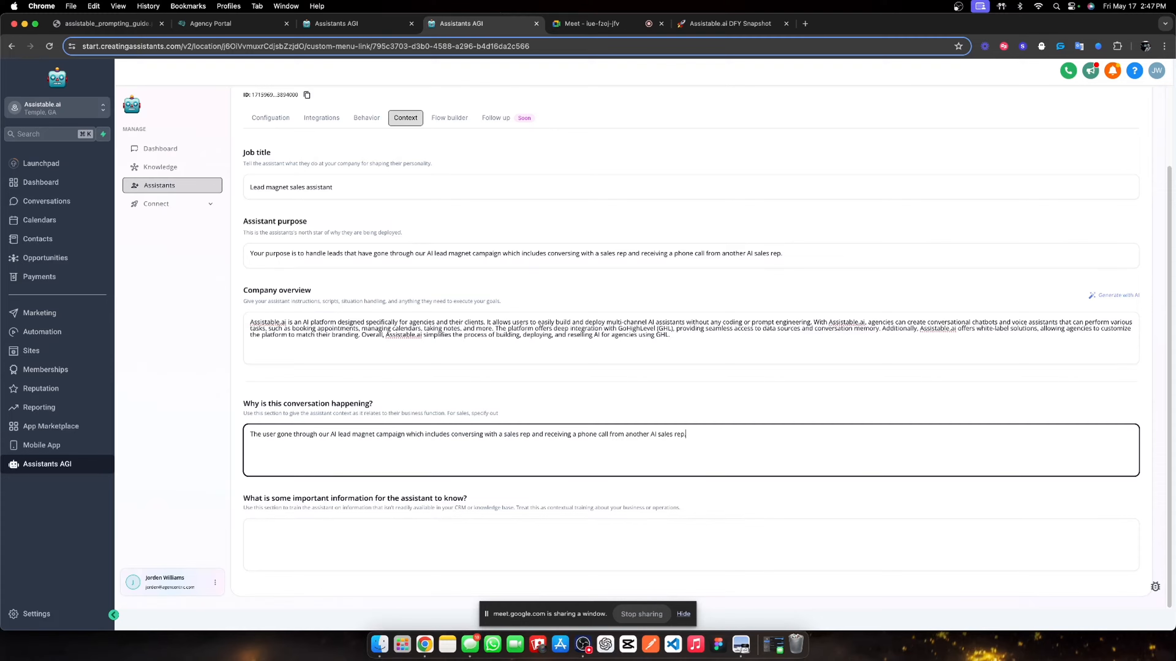
pyautogui.click(276, 435)
pyautogui.write('has')
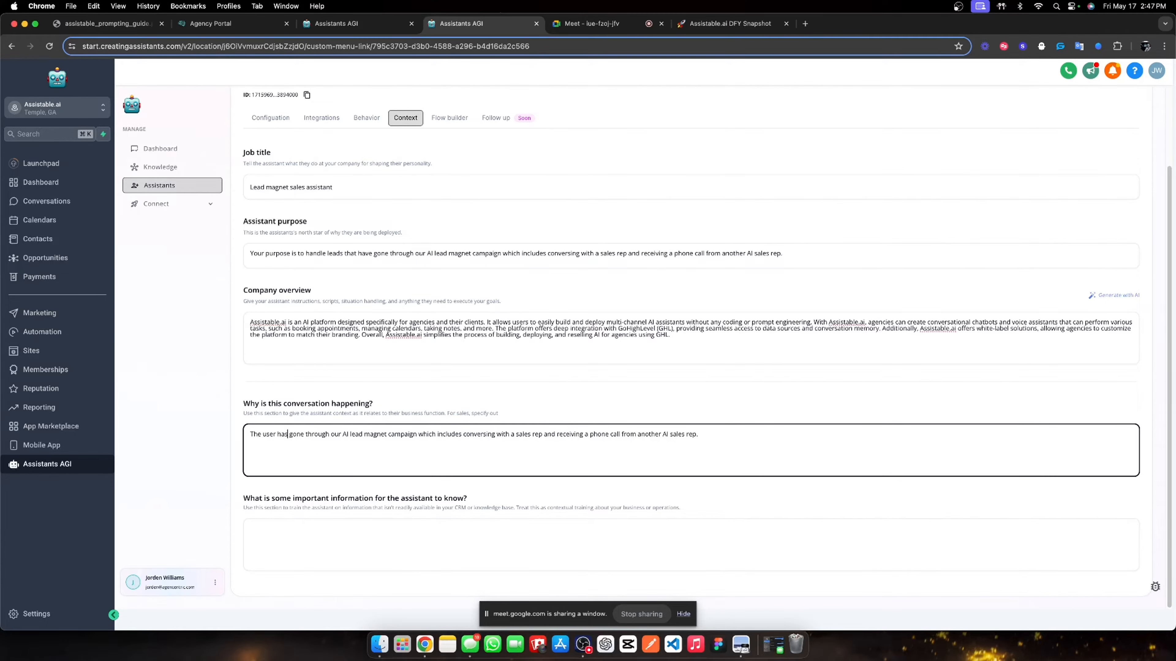
# - Copy the Pre-call important-information text into the Post-call assistant, save, and open its goal flow
pyautogui.click(357, 24)
pyautogui.scroll(-3, 360, 394)
pyautogui.tripleClick(377, 528)
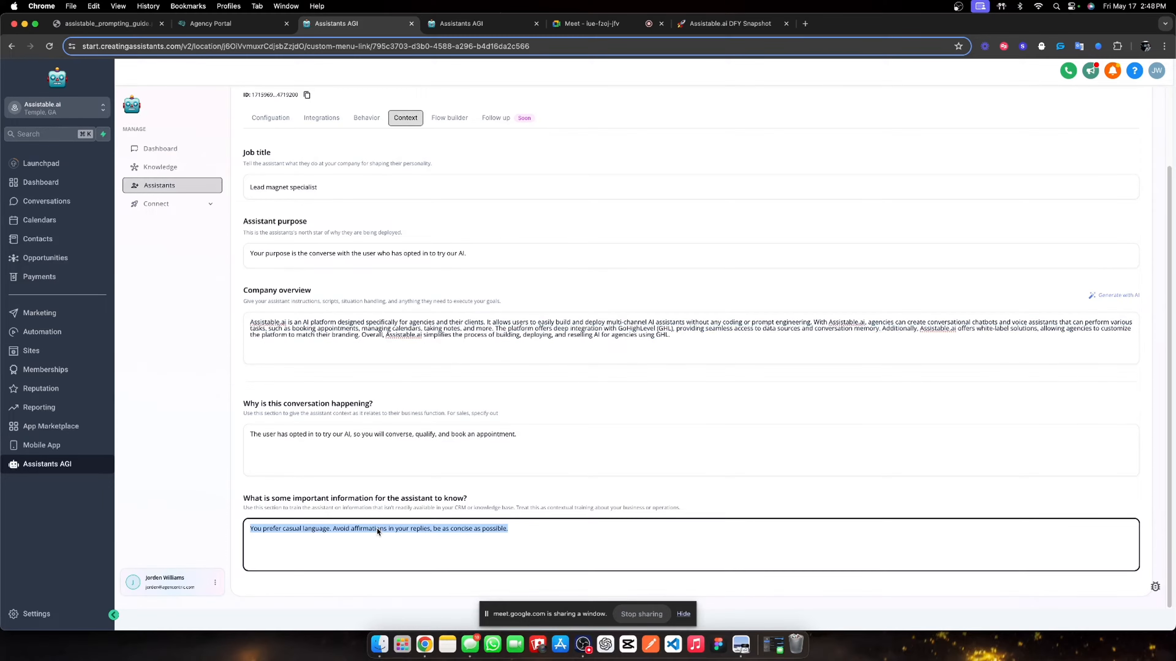
pyautogui.click(458, 24)
pyautogui.click(454, 536)
pyautogui.press('super+v')
pyautogui.scroll(3, 467, 523)
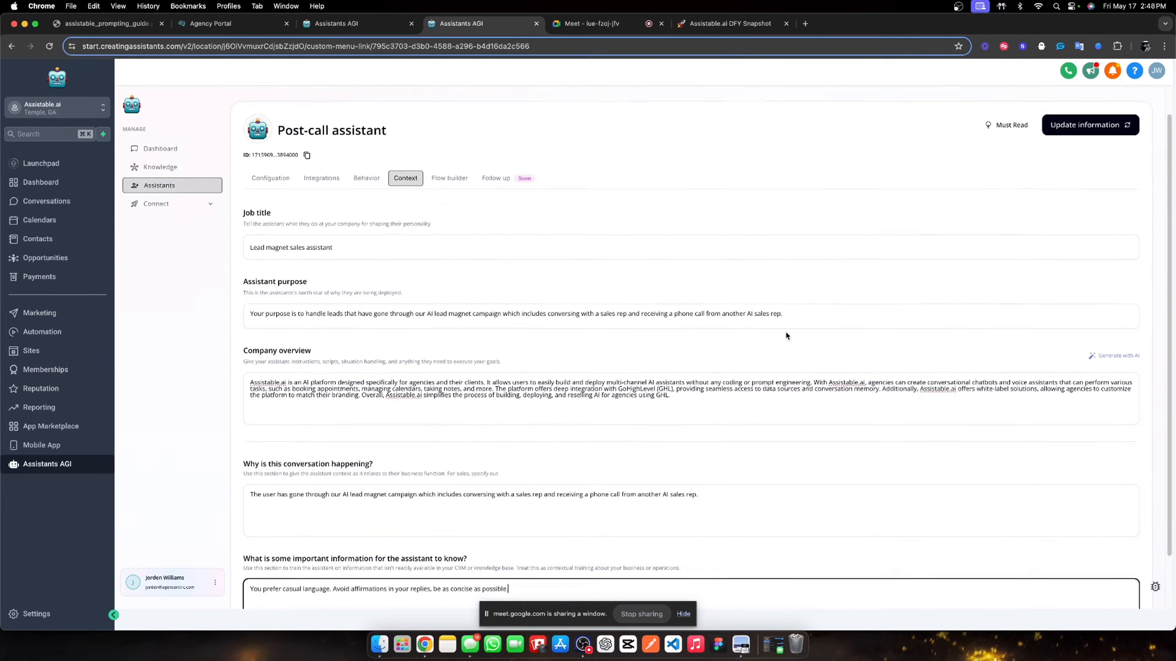
pyautogui.click(1088, 155)
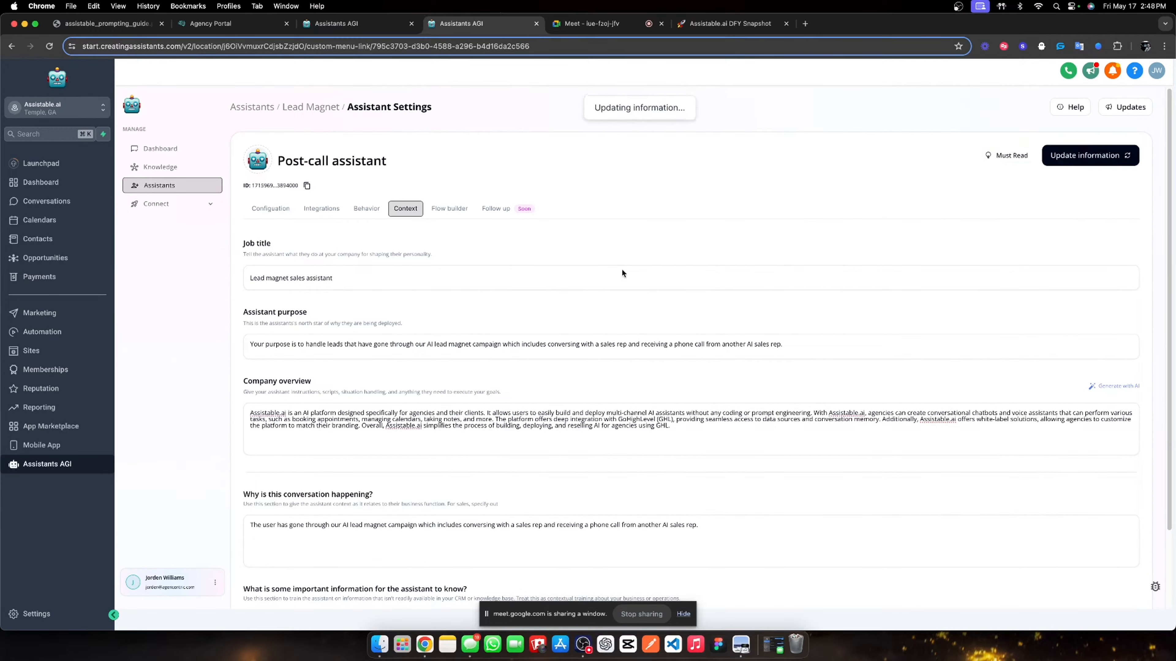
pyautogui.click(449, 209)
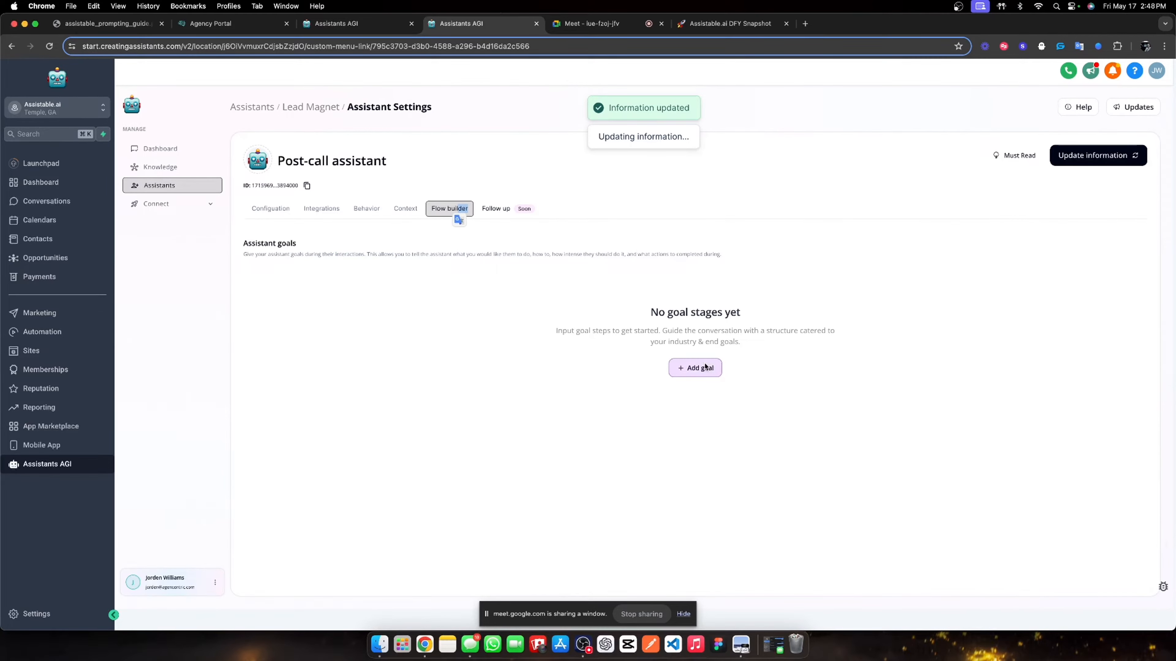
# - Rename goal step 1 to 'Post call handling' and begin its description with a 'Task:' line
pyautogui.scroll(-5, 981, 370)
pyautogui.scroll(4, 1022, 223)
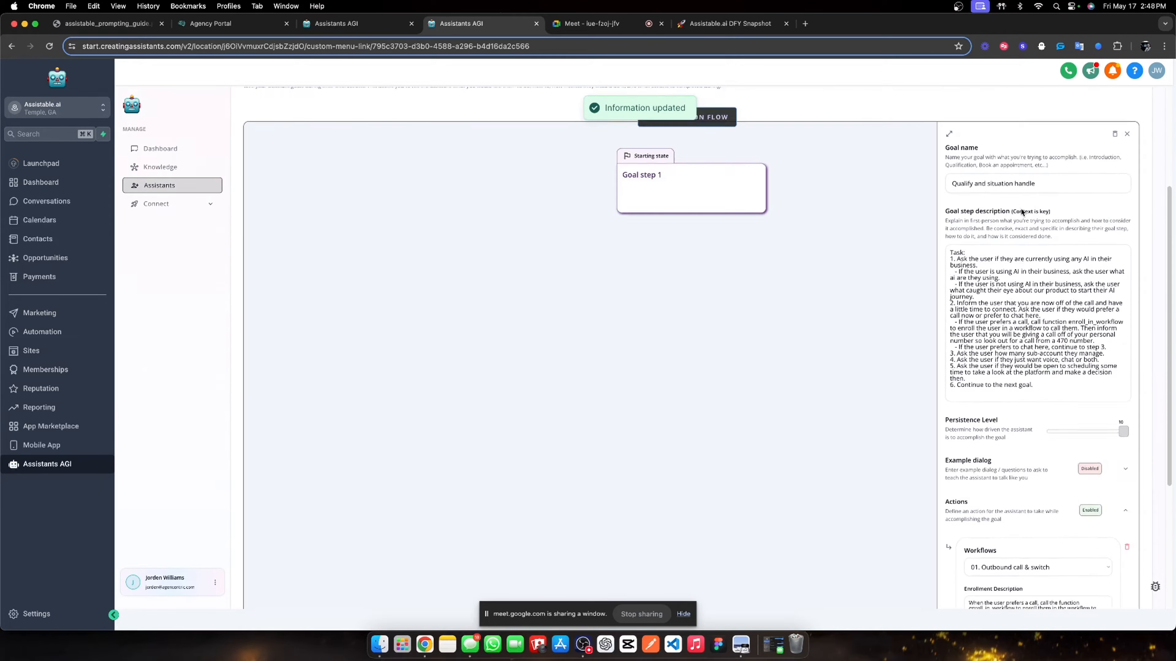
pyautogui.click(700, 278)
pyautogui.click(1034, 291)
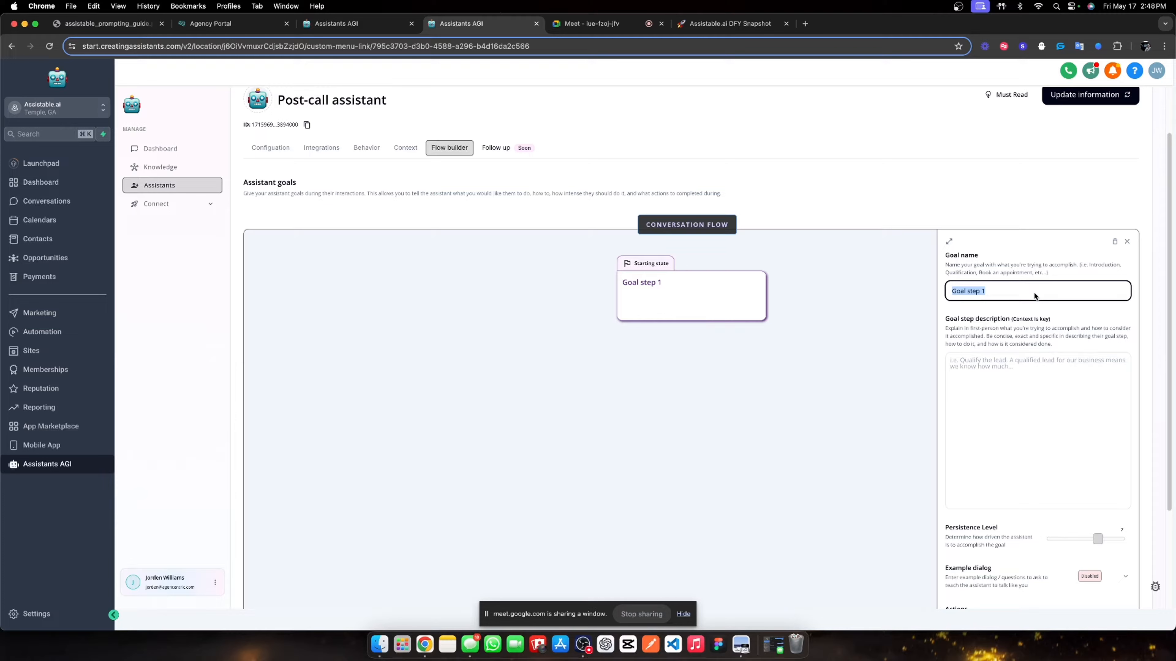
pyautogui.write('Post-caall handling')
pyautogui.click(989, 376)
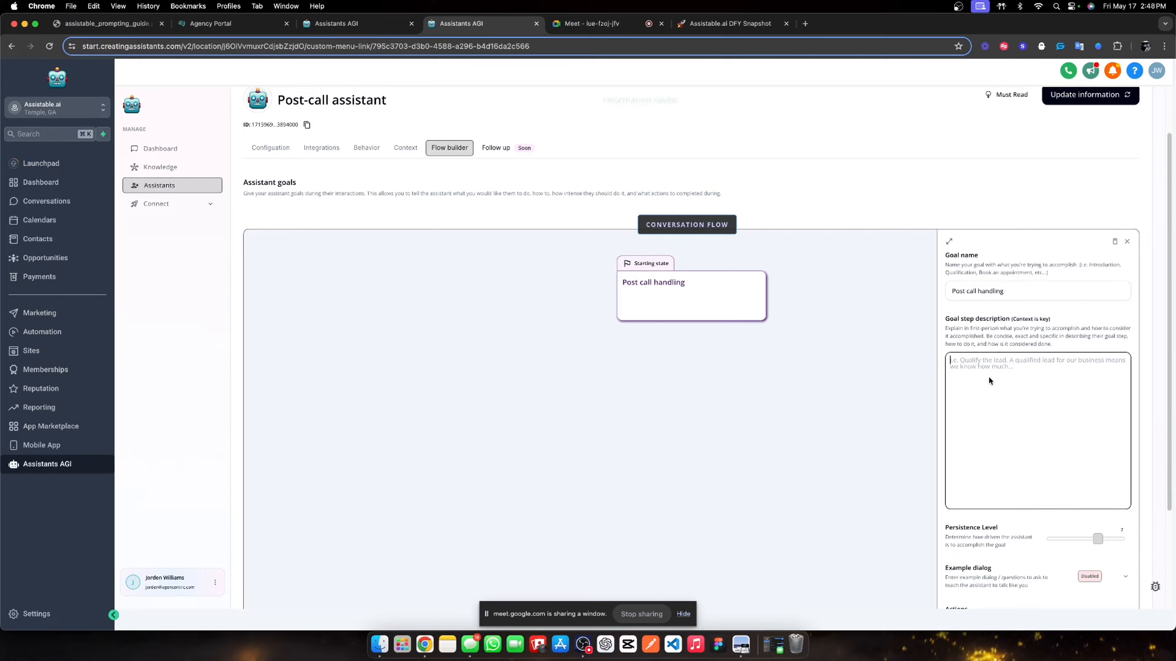
pyautogui.write('Task:')
pyautogui.press('Return')
# - Write task 1: inform the user the entire conversation was handled by AI and ask if they believe it
pyautogui.write('1.')
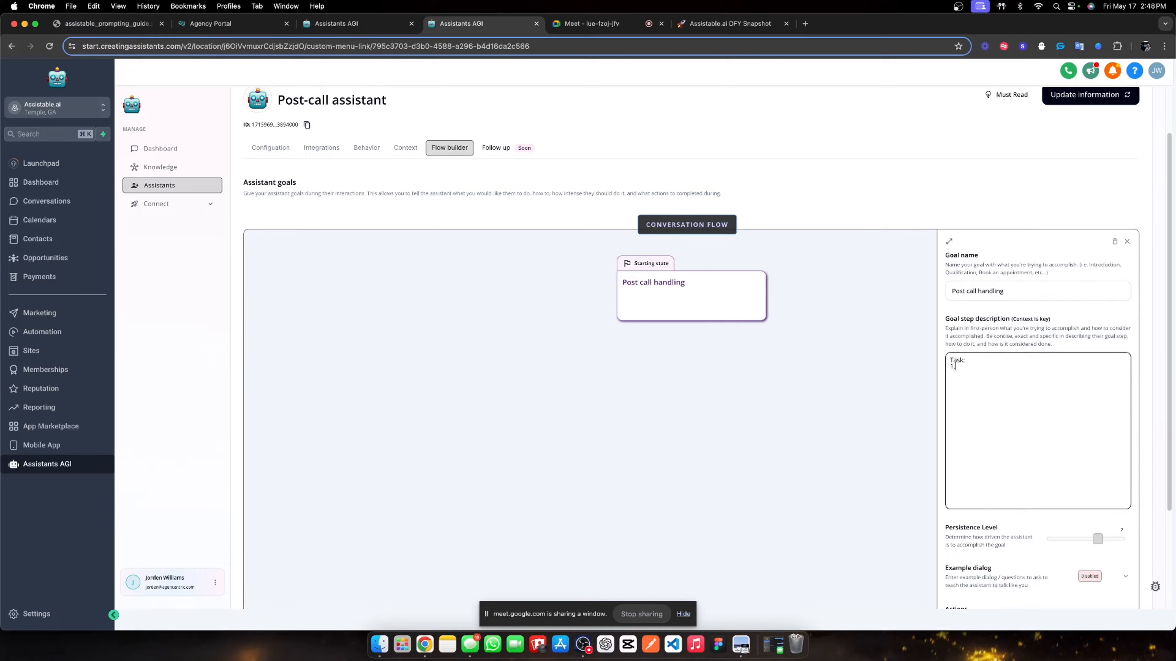
pyautogui.write(' Ask the user how was the')
pyautogui.press('BackSpace')
pyautogui.press('BackSpace')
pyautogui.press('BackSpace')
pyautogui.press('BackSpace')
pyautogui.press('BackSpace')
pyautogui.press('BackSpace')
pyautogui.press('BackSpace')
pyautogui.press('BackSpace')
pyautogui.press('BackSpace')
pyautogui.press('BackSpace')
pyautogui.press('BackSpace')
pyautogui.press('BackSpace')
pyautogui.press('BackSpace')
pyautogui.press('BackSpace')
pyautogui.press('BackSpace')
pyautogui.press('BackSpace')
pyautogui.press('BackSpace')
pyautogui.press('BackSpace')
pyautogui.write('Inform the use')
pyautogui.moveTo(1015, 369); pyautogui.dragTo(958, 369)
pyautogui.write('Ask the user ca')
pyautogui.moveTo(1005, 370); pyautogui.dragTo(955, 368)
pyautogui.write('Inform the user that the entire conversation they just experience')
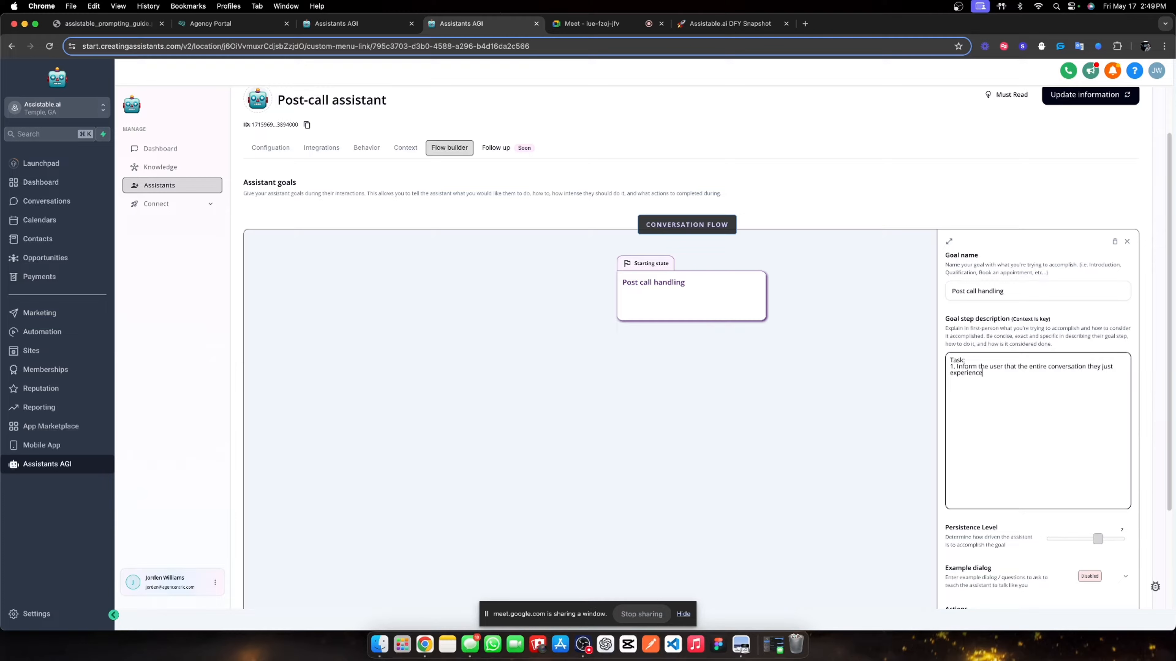
pyautogui.write('d was completely handled by AI. Ask them can the')
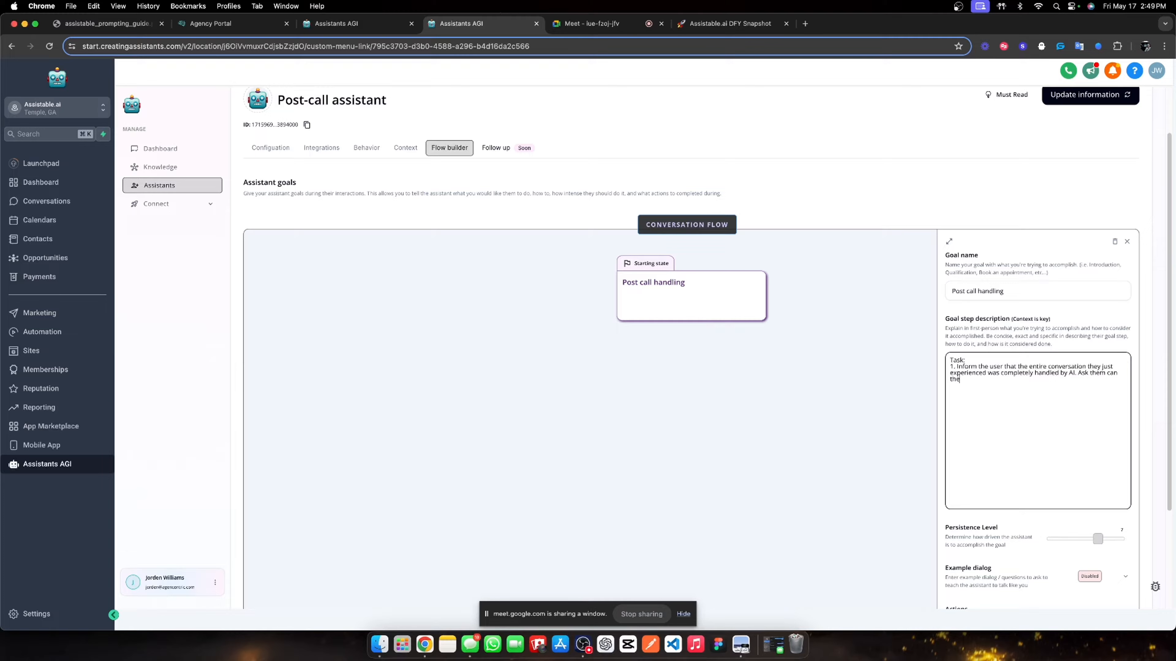
pyautogui.write('y believe that.')
pyautogui.moveTo(1038, 376); pyautogui.dragTo(1115, 376)
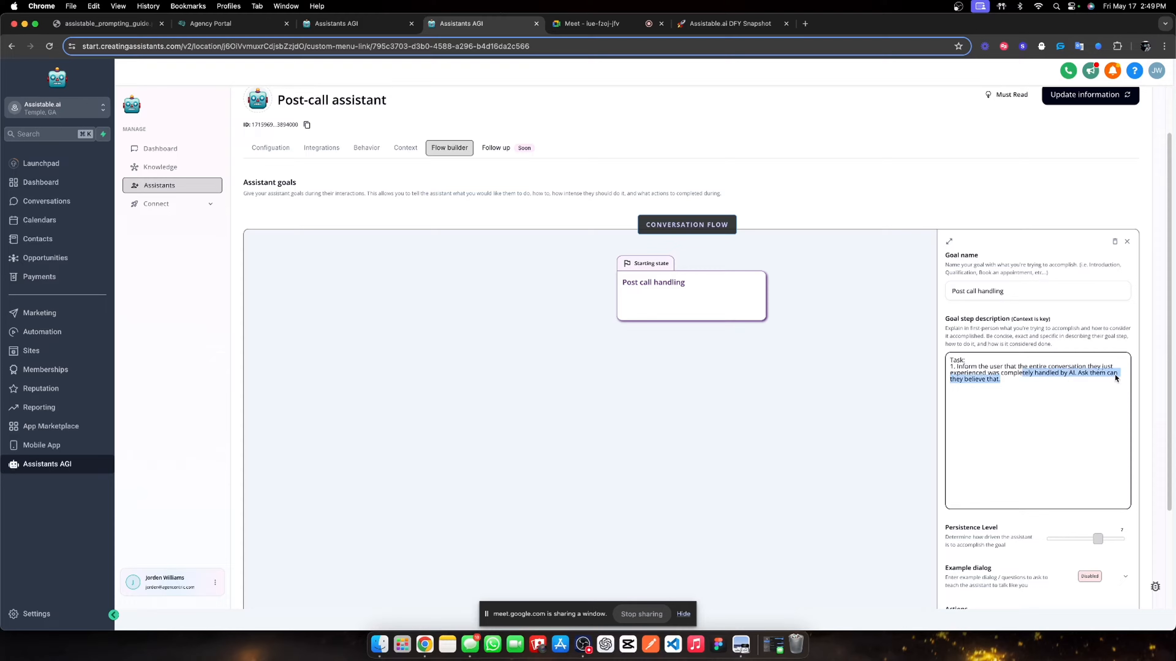
pyautogui.doubleClick(1099, 374)
pyautogui.write('the user')
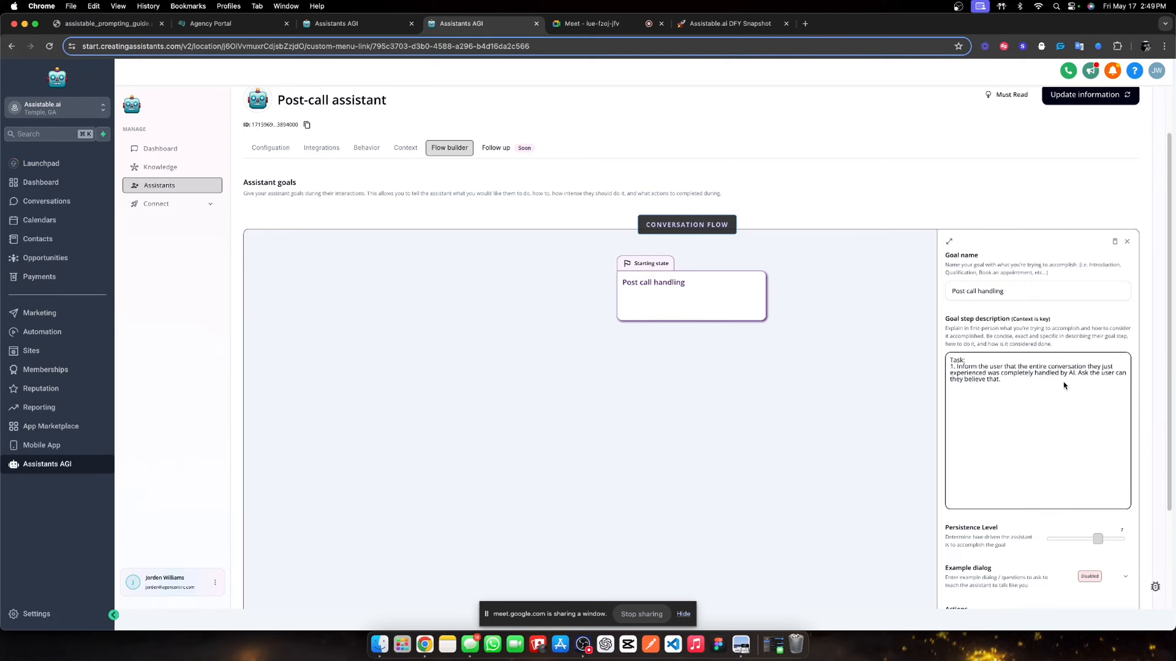
# - Start a new '2.' task line below the first task
pyautogui.press('Return')
pyautogui.write('2.')
pyautogui.write('Make ')
pyautogui.write('a')
pyautogui.press('BackSpace')
pyautogui.press('BackSpace')
pyautogui.press('BackSpace')
pyautogui.press('BackSpace')
pyautogui.write('MA')
pyautogui.press('BackSpace')
pyautogui.press('BackSpace')
pyautogui.press('BackSpace')
pyautogui.press('BackSpace')
pyautogui.press('BackSpace')
# - Add sub-points for appointment scheduled versus not scheduled, asking for feedback when no appointment was made
pyautogui.write('- If the use')
pyautogui.write('re is a')
pyautogui.write('ndicatio')
pyautogui.write('n of an appoin')
pyautogui.write('tment being schedule')
pyautogui.write('d in the user')
pyautogui.write("'s conversation,")
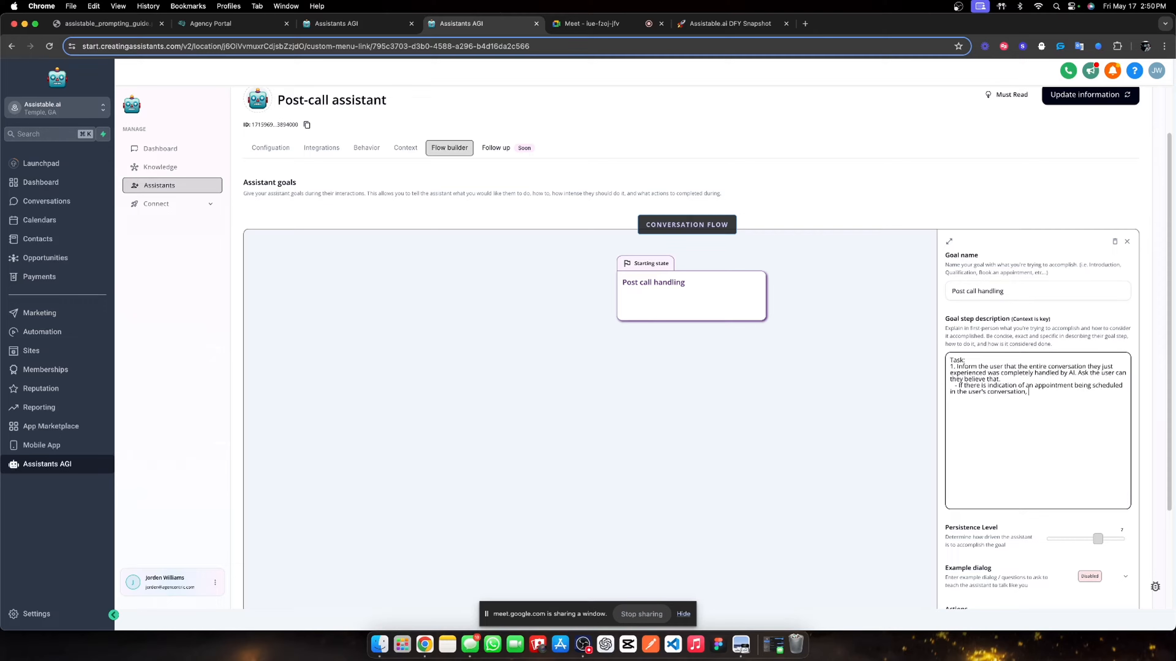
pyautogui.write(' reinforce that decision and inform the user if they have')
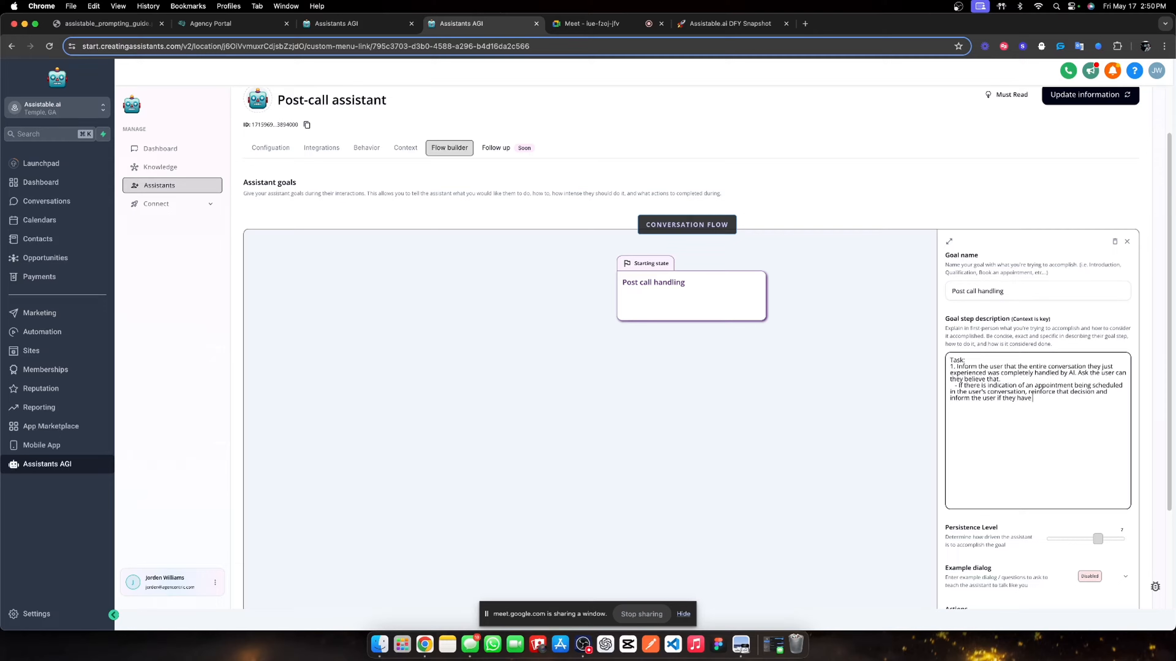
pyautogui.write(' any questions just to ask them here.')
pyautogui.press('Return')
pyautogui.write('- If there is indication of a')
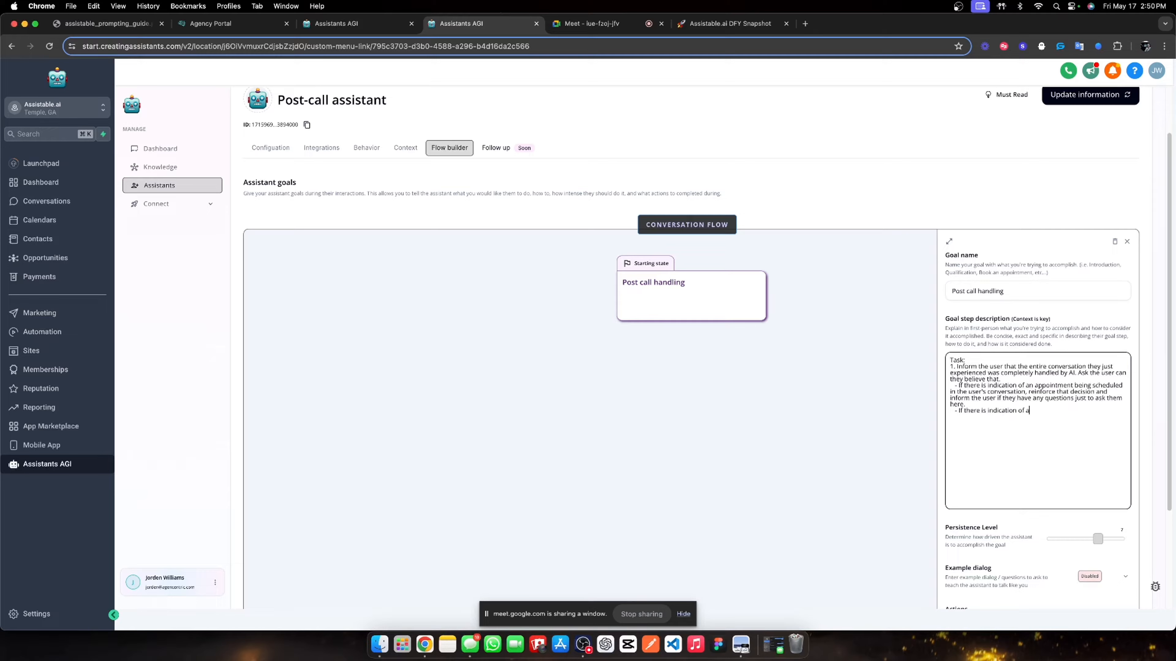
pyautogui.write("n appointment not being scheduled in the user's conversation")
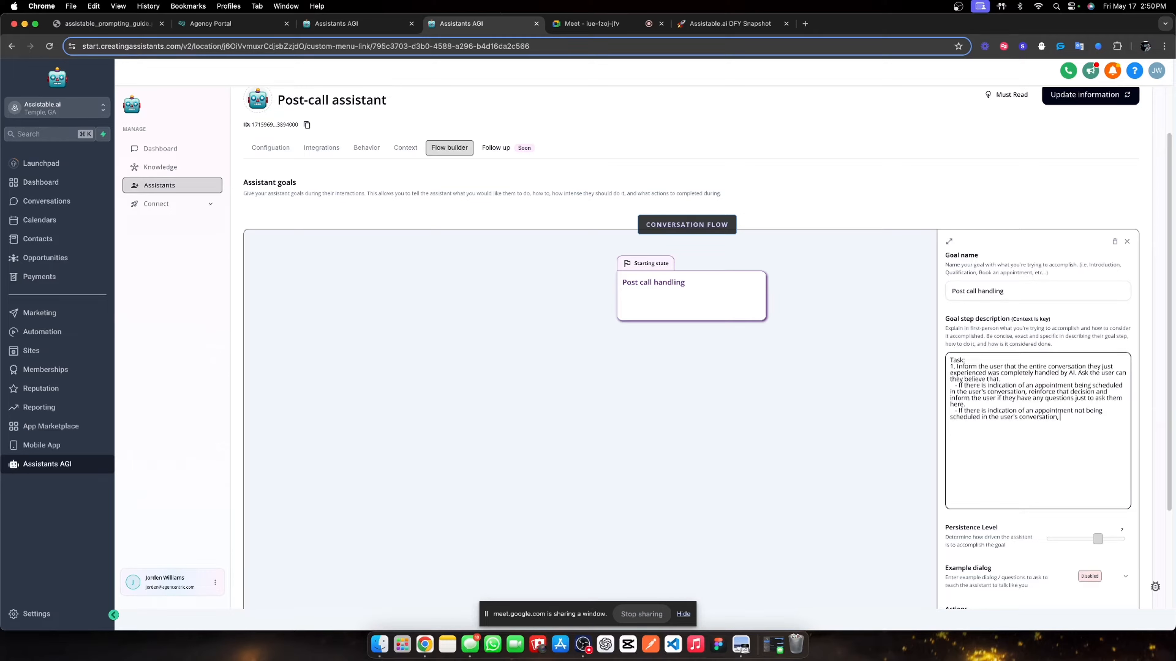
pyautogui.write(', ask')
pyautogui.write(' the user for fee')
pyautogui.write('dback')
pyautogui.write('Then more')
pyautogui.press('BackSpace')
pyautogui.press('BackSpace')
pyautogui.write('ve')
pyautogui.press('BackSpace')
pyautogui.press('BackSpace')
pyautogui.press('BackSpace')
pyautogui.press('BackSpace')
pyautogui.press('BackSpace')
pyautogui.press('BackSpace')
pyautogui.press('BackSpace')
pyautogui.press('BackSpace')
pyautogui.press('BackSpace')
pyautogui.press('BackSpace')
pyautogui.press('BackSpace')
# - Set the Post-call assistant's persistence level to 10 and save its information
pyautogui.click(1037, 338)
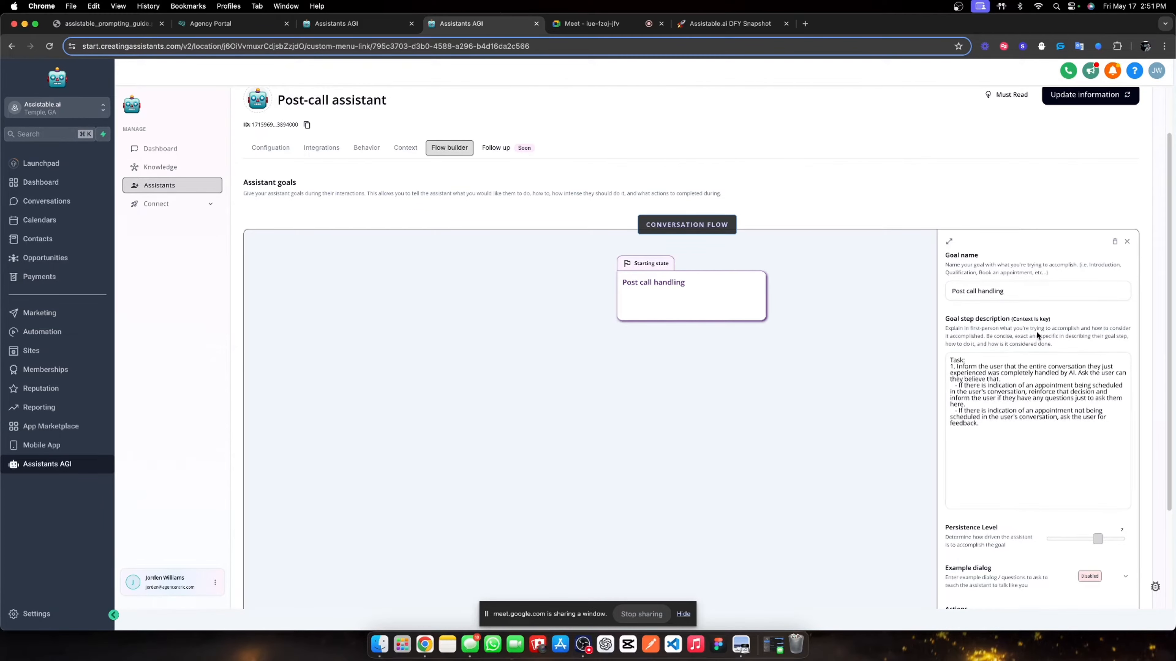
pyautogui.scroll(-3, 1064, 417)
pyautogui.moveTo(1118, 408); pyautogui.dragTo(1128, 408)
pyautogui.scroll(4, 1004, 401)
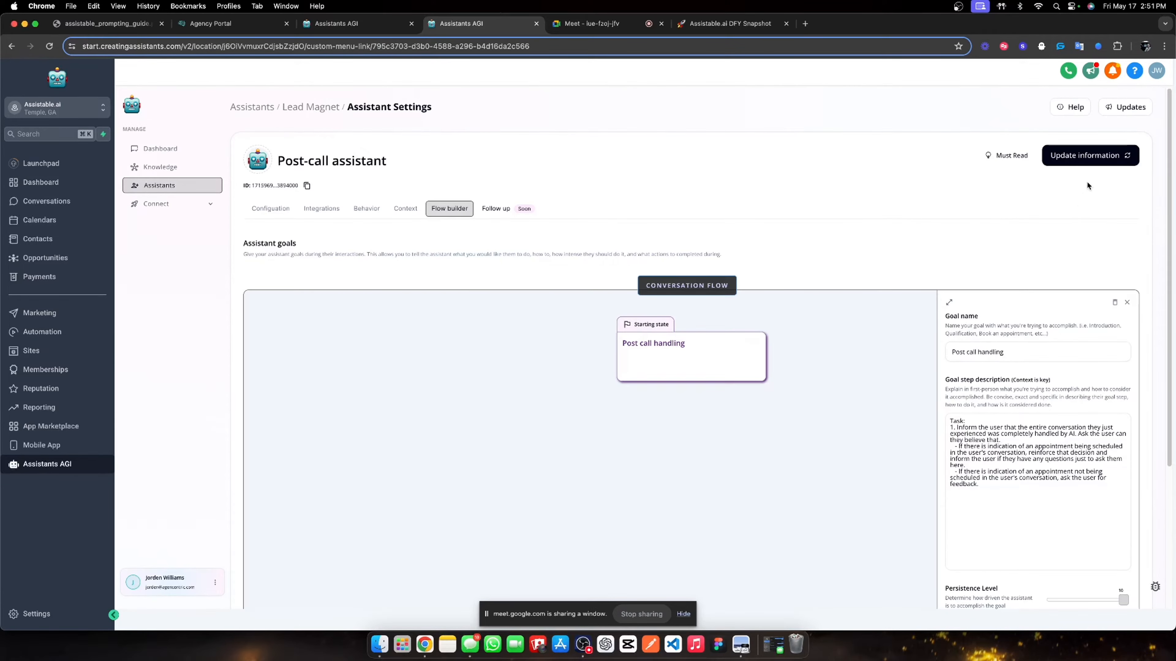
pyautogui.click(1096, 157)
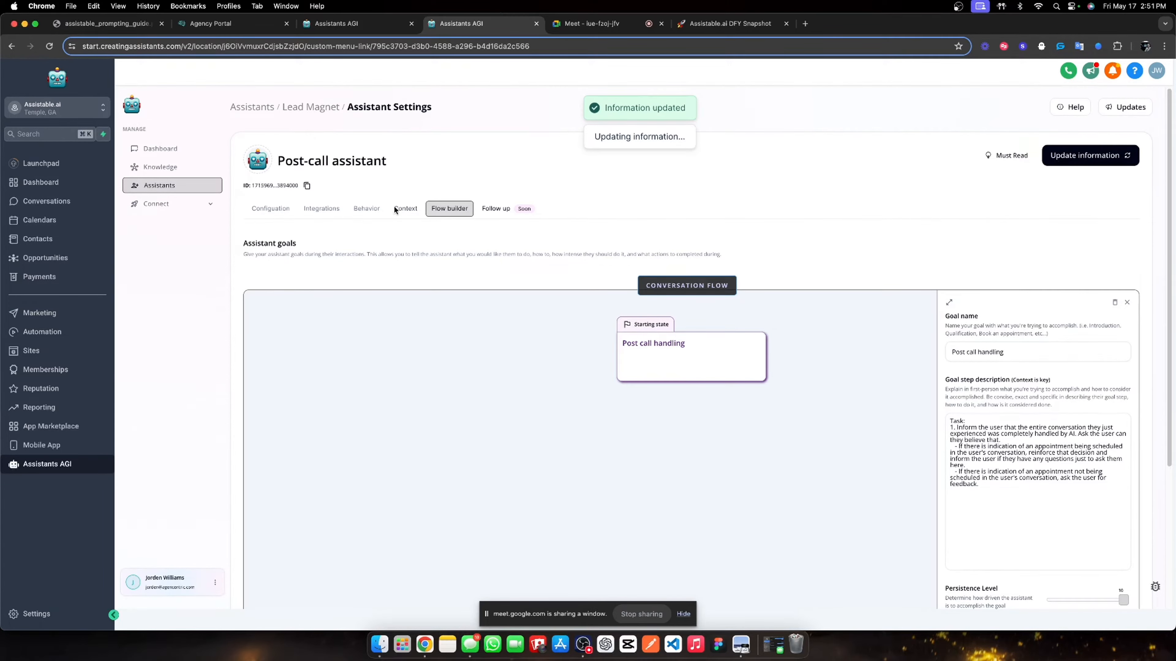
# - Go to the assistant tag deployments and delete Cleaning Deployment Test
pyautogui.click(405, 208)
pyautogui.click(273, 209)
pyautogui.click(303, 108)
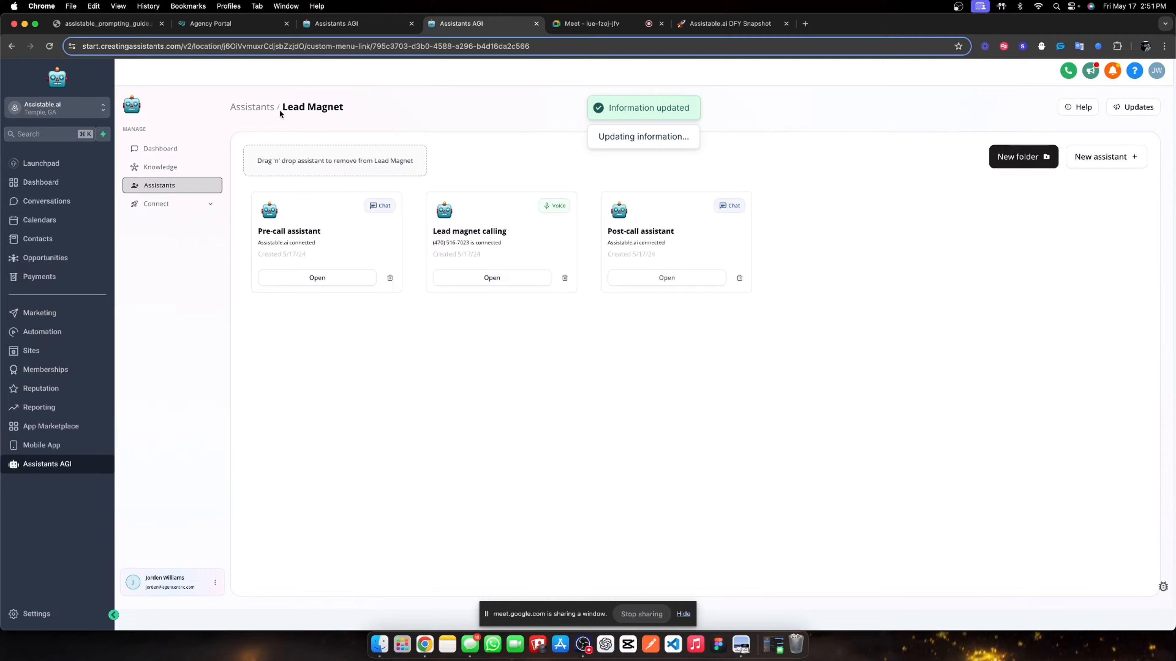
pyautogui.click(245, 108)
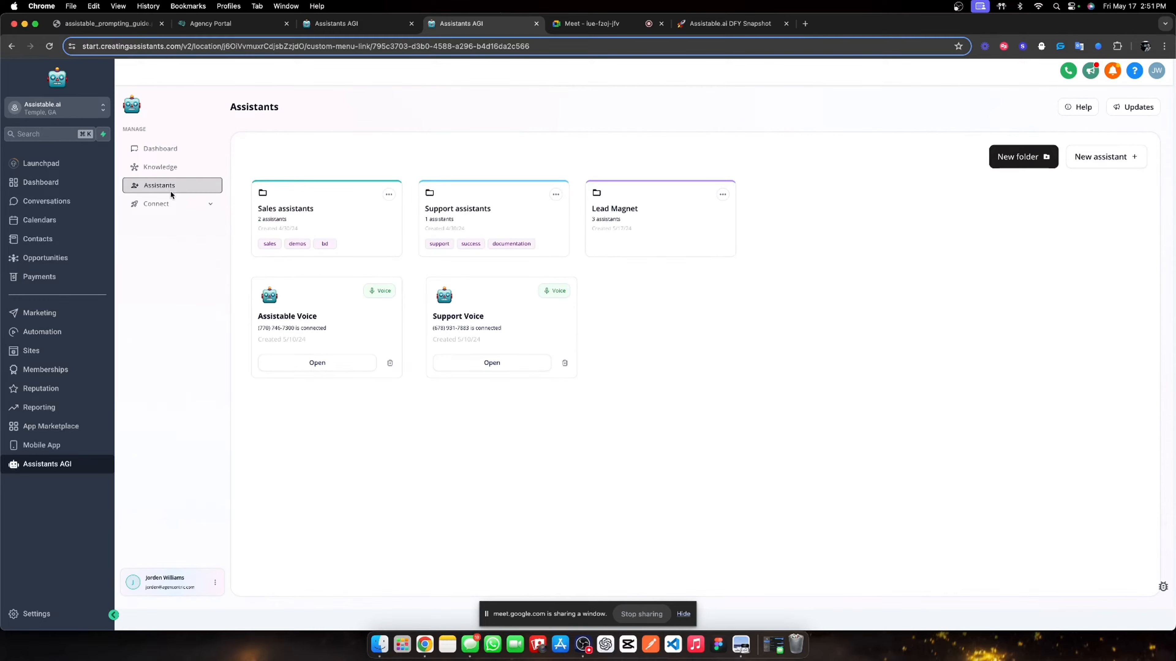
pyautogui.click(219, 209)
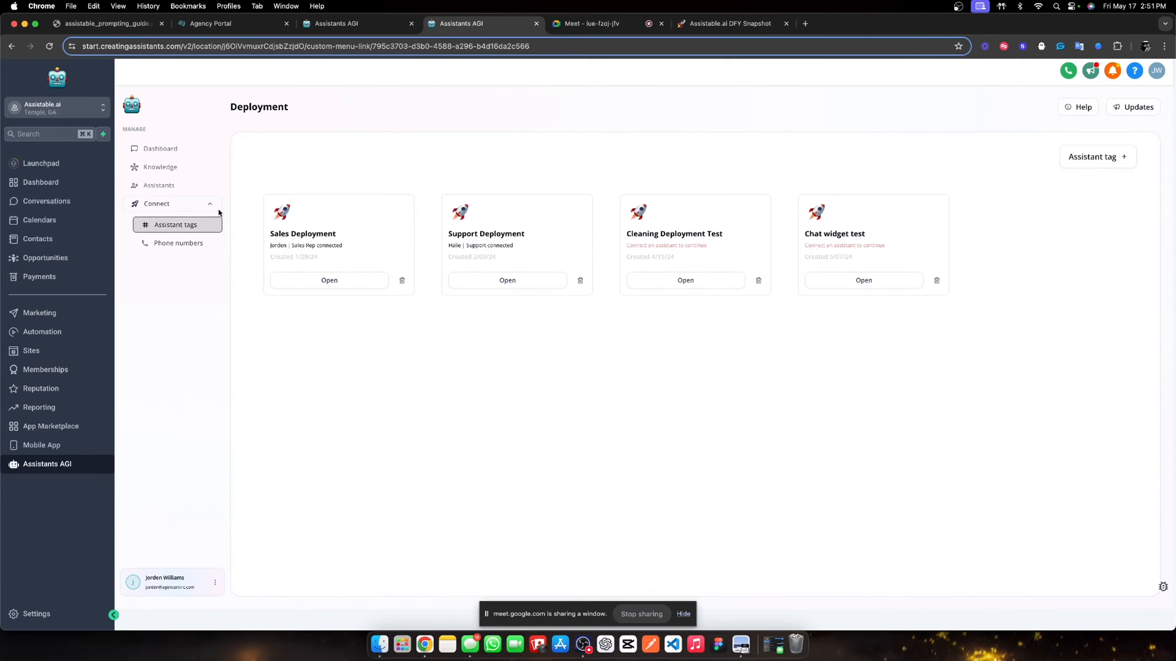
pyautogui.click(757, 282)
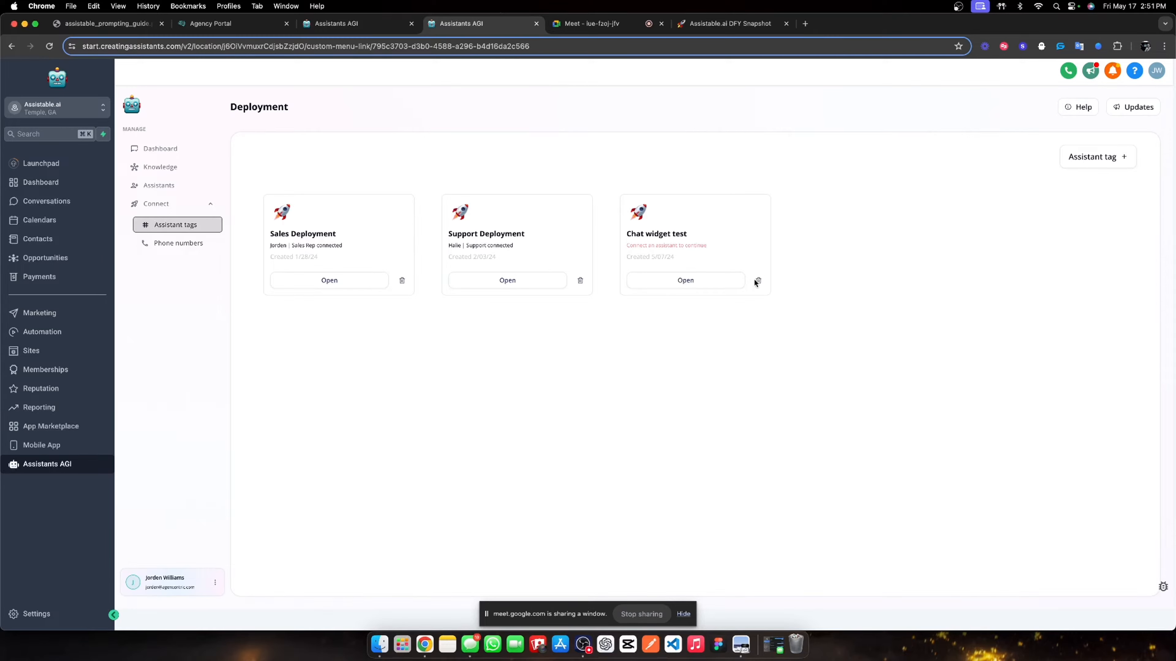
# - Delete Chat widget test, create a new deployment and name it as the pre-call lead magnet deployment
pyautogui.click(757, 281)
pyautogui.click(1078, 157)
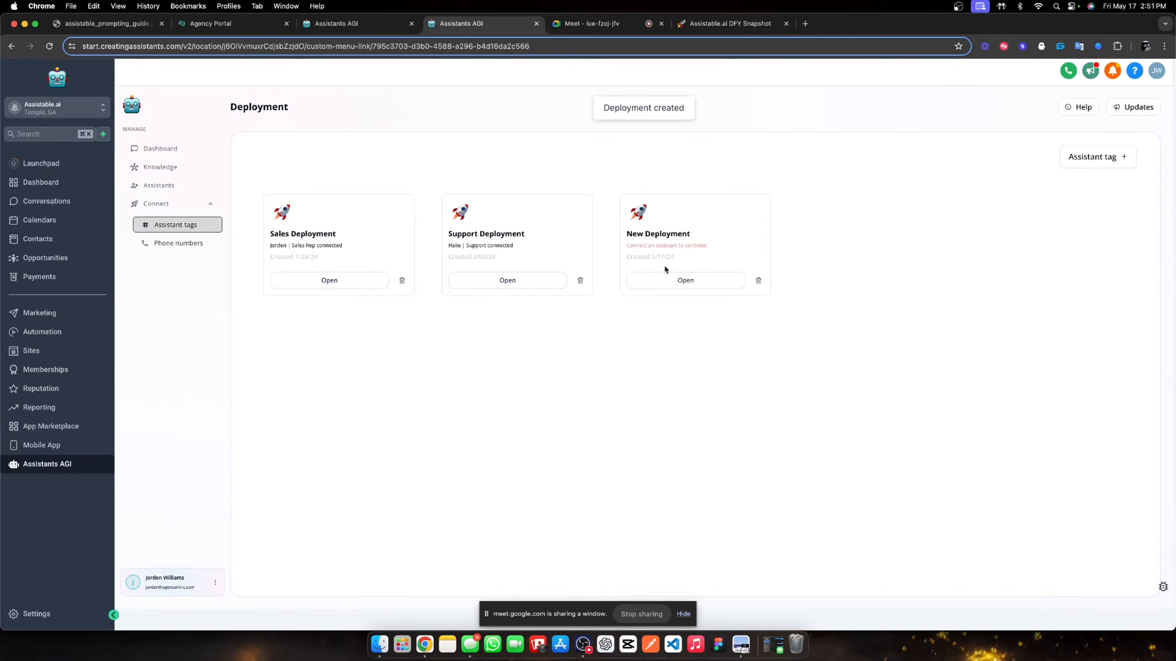
pyautogui.click(665, 278)
pyautogui.tripleClick(325, 227)
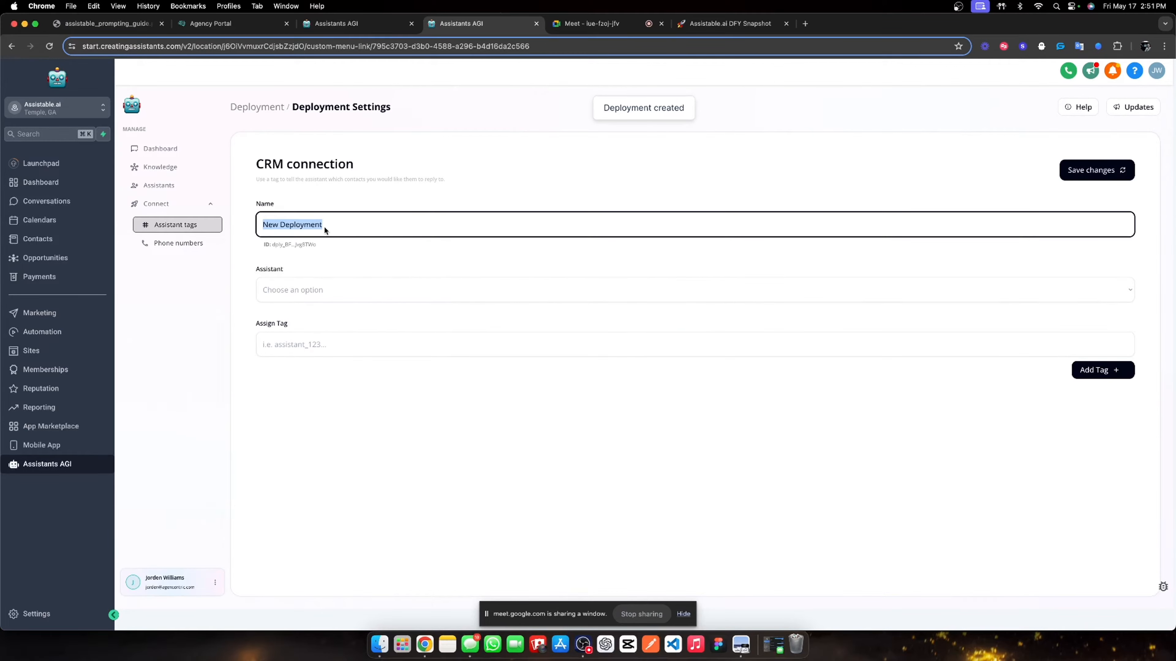
pyautogui.write('Pre-c')
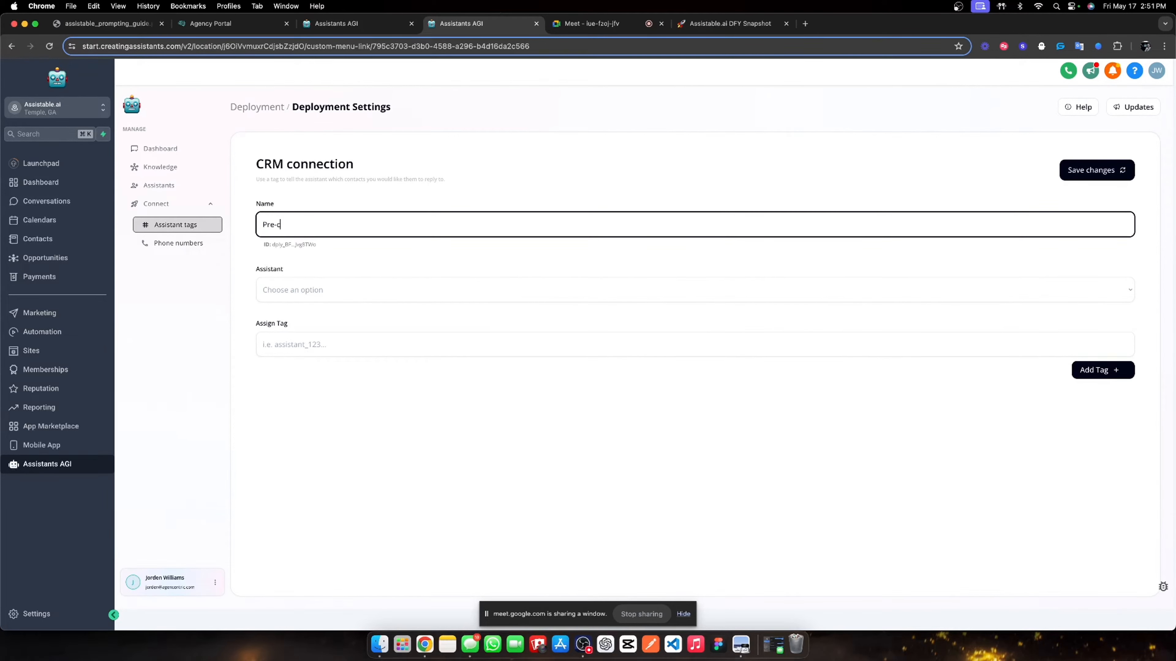
pyautogui.write('all halie lead magnet')
# - Connect Pre-call assistant with the tag 'pre call lead magnet assistant activate' and save the deployment
pyautogui.click(286, 301)
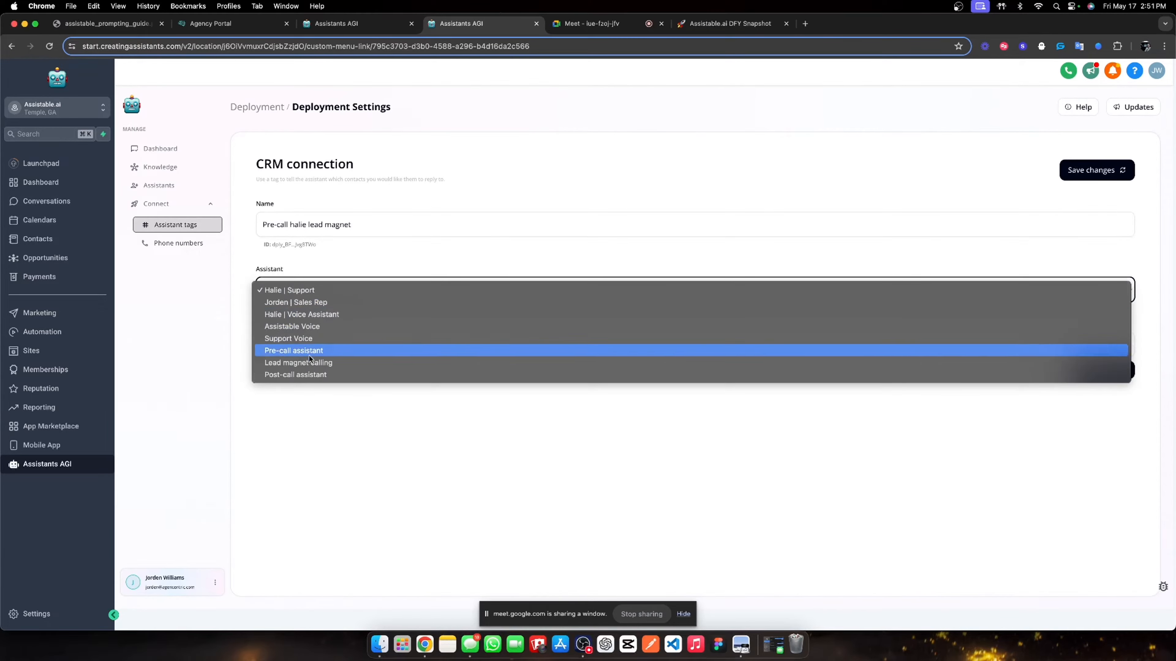
pyautogui.click(317, 351)
pyautogui.click(313, 350)
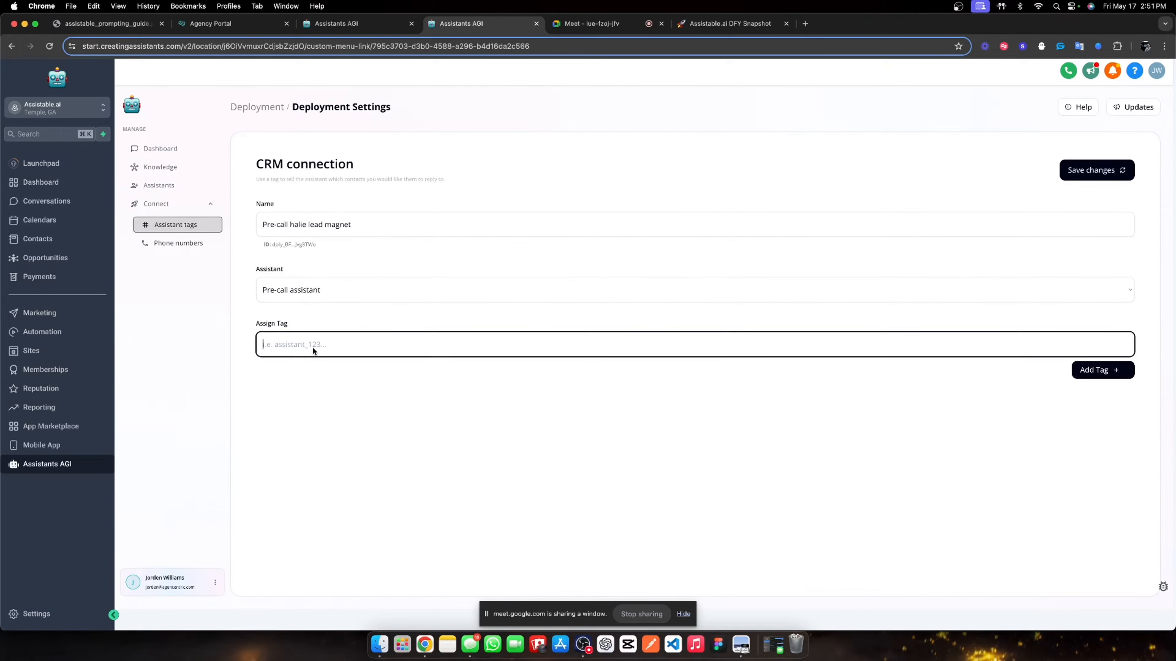
pyautogui.write('pre call lead magnet assistant activate')
pyautogui.click(1083, 365)
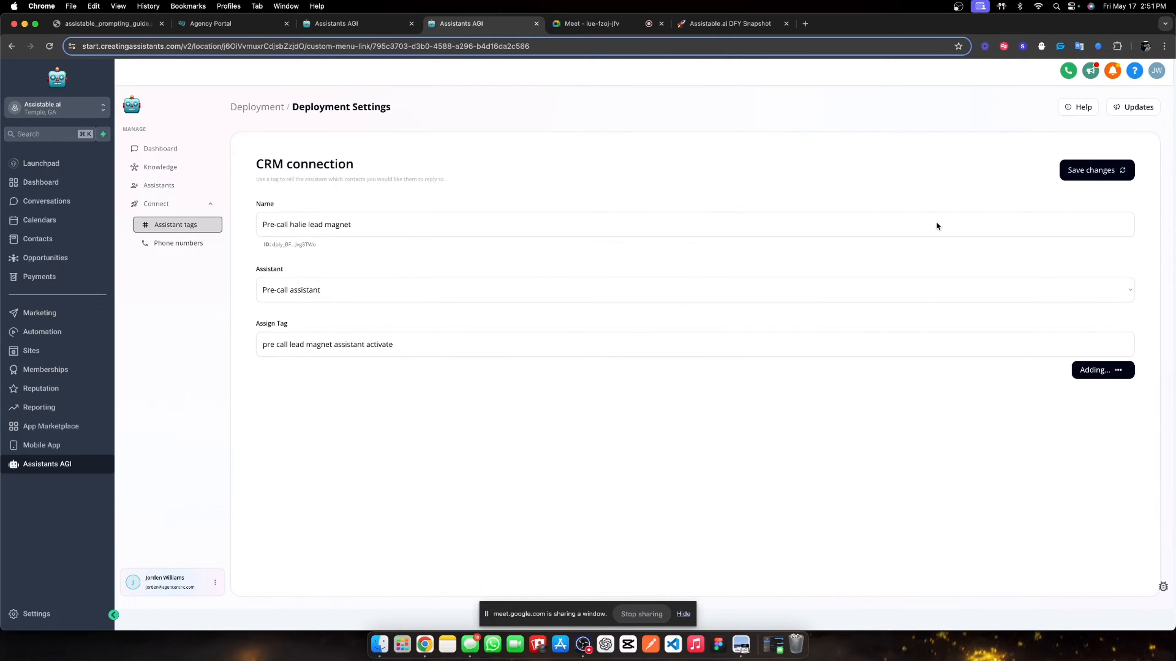
pyautogui.click(1109, 170)
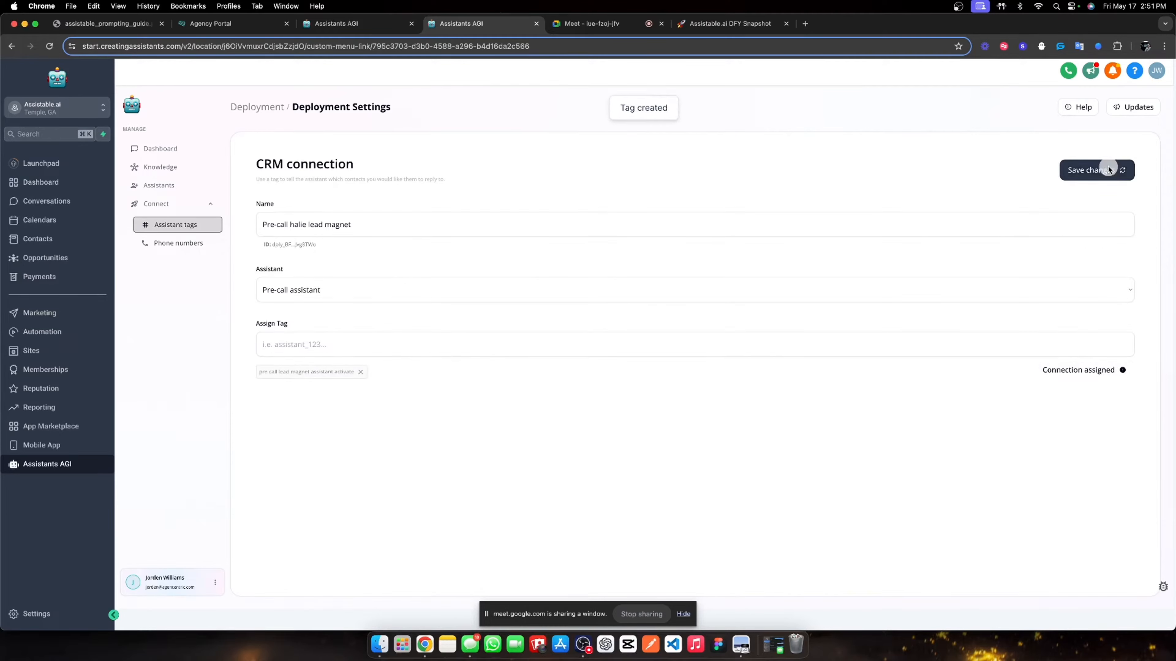
pyautogui.click(266, 110)
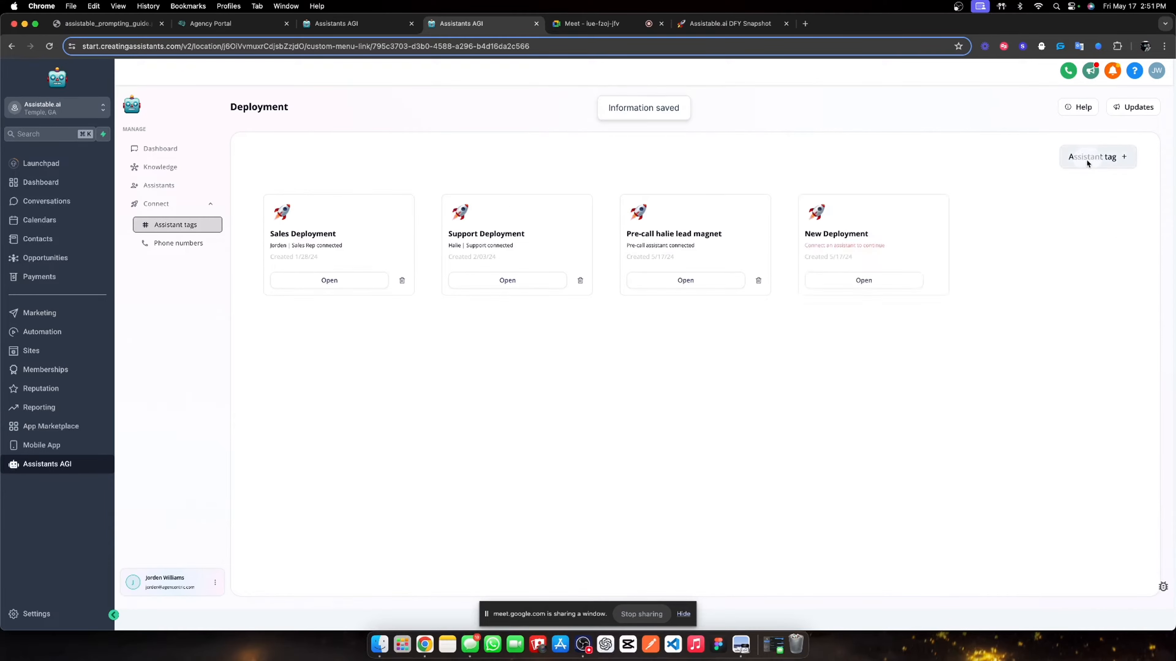
# - Name the deployment 'Post call lead magnet activate', link Post-call assistant and its activate tag, and save
pyautogui.click(864, 281)
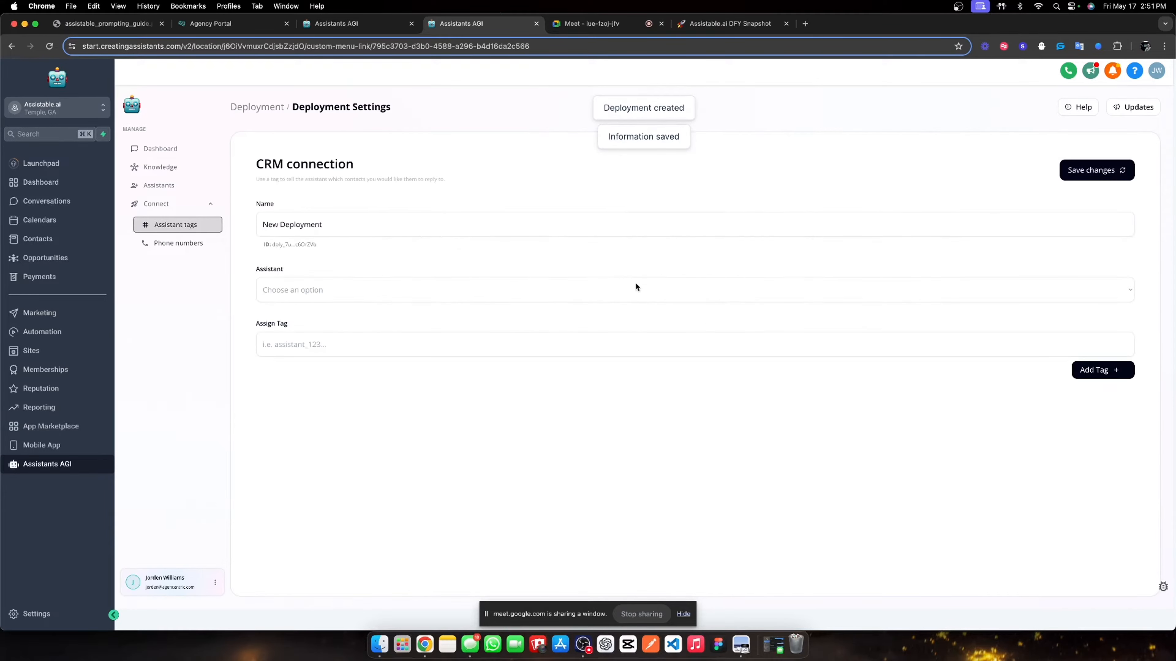
pyautogui.tripleClick(338, 225)
pyautogui.write('Post ca')
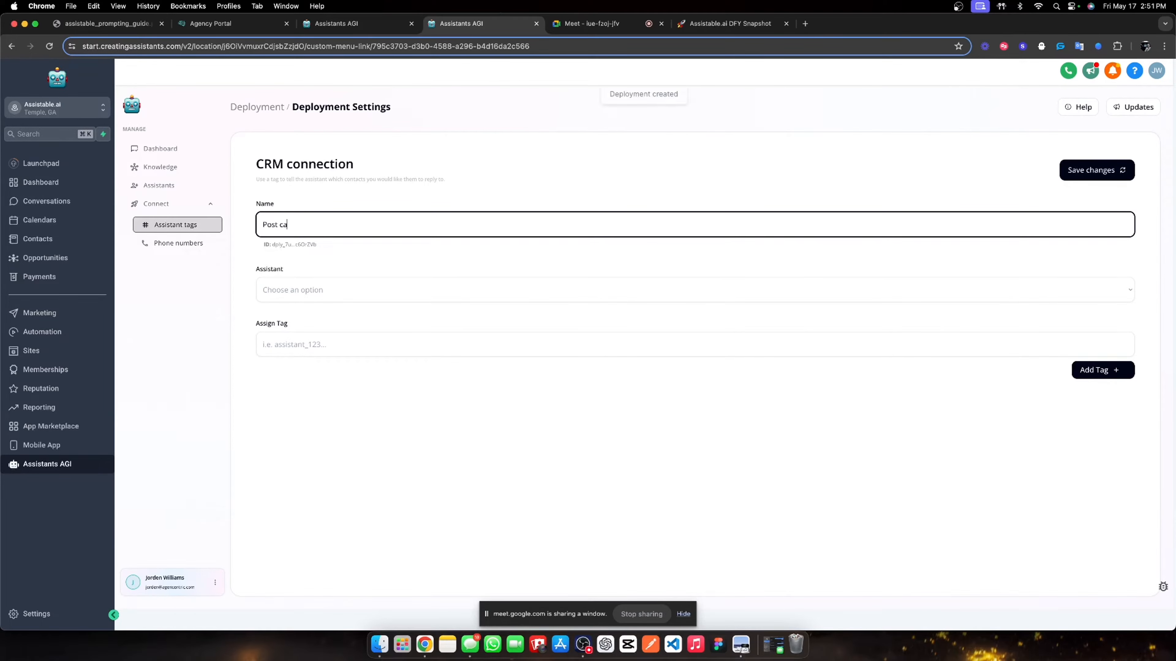
pyautogui.write('ll lead magn')
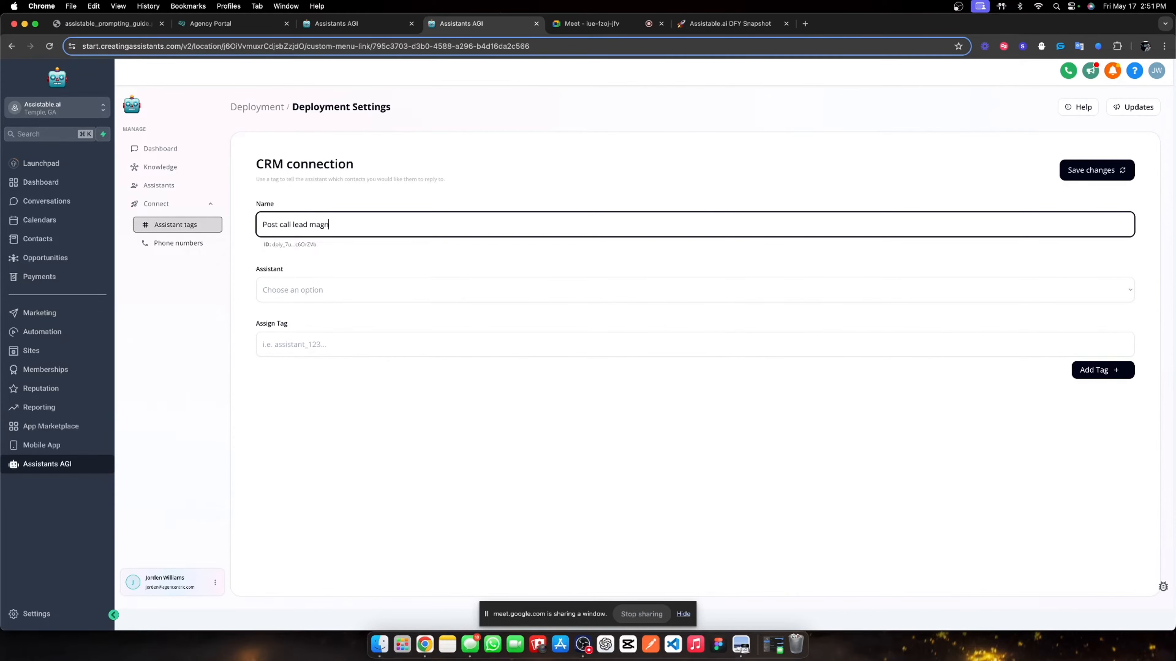
pyautogui.write('et activate')
pyautogui.click(324, 290)
pyautogui.click(305, 376)
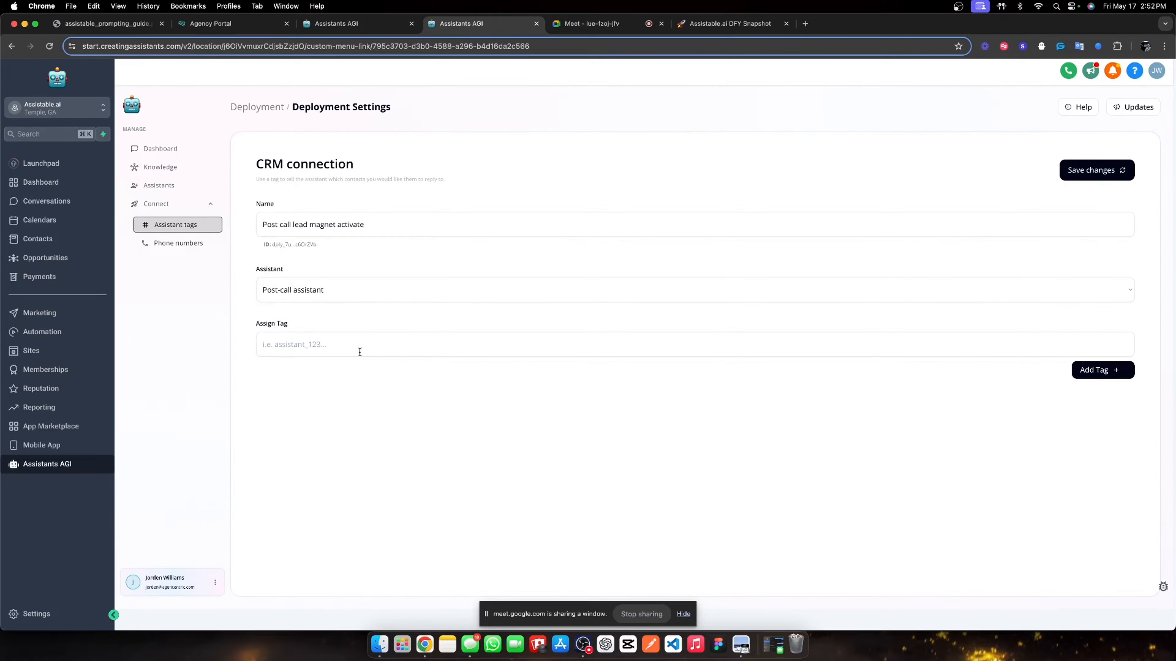
pyautogui.click(359, 351)
pyautogui.write('post da')
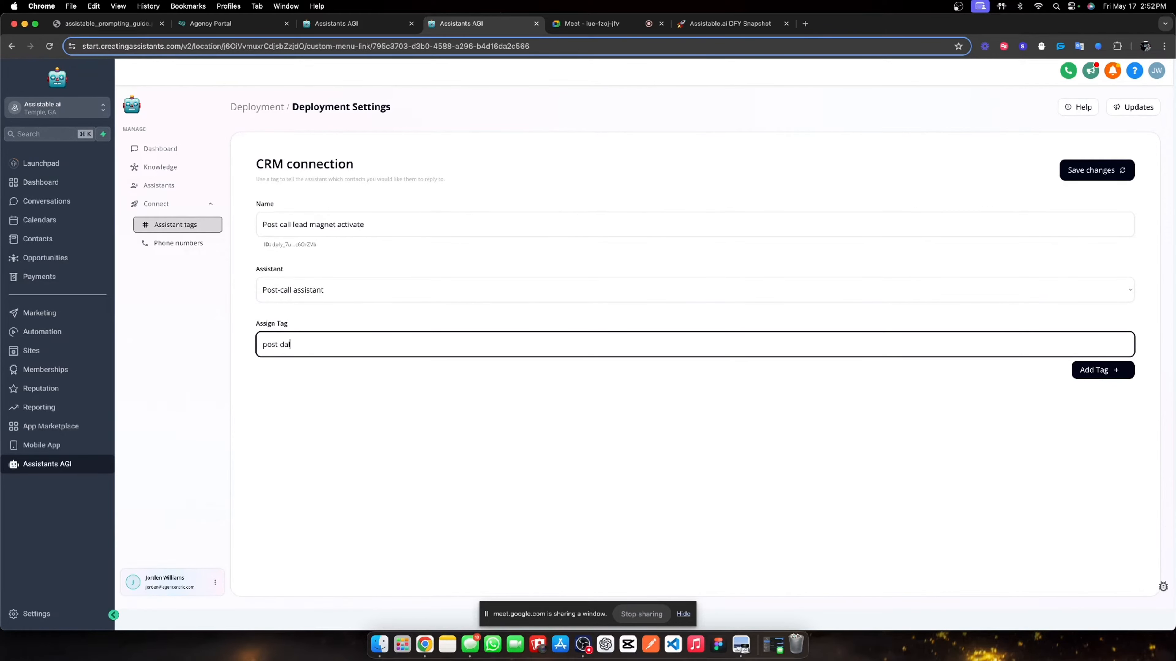
pyautogui.write('ll lead magnet activate assistan')
pyautogui.click(1075, 371)
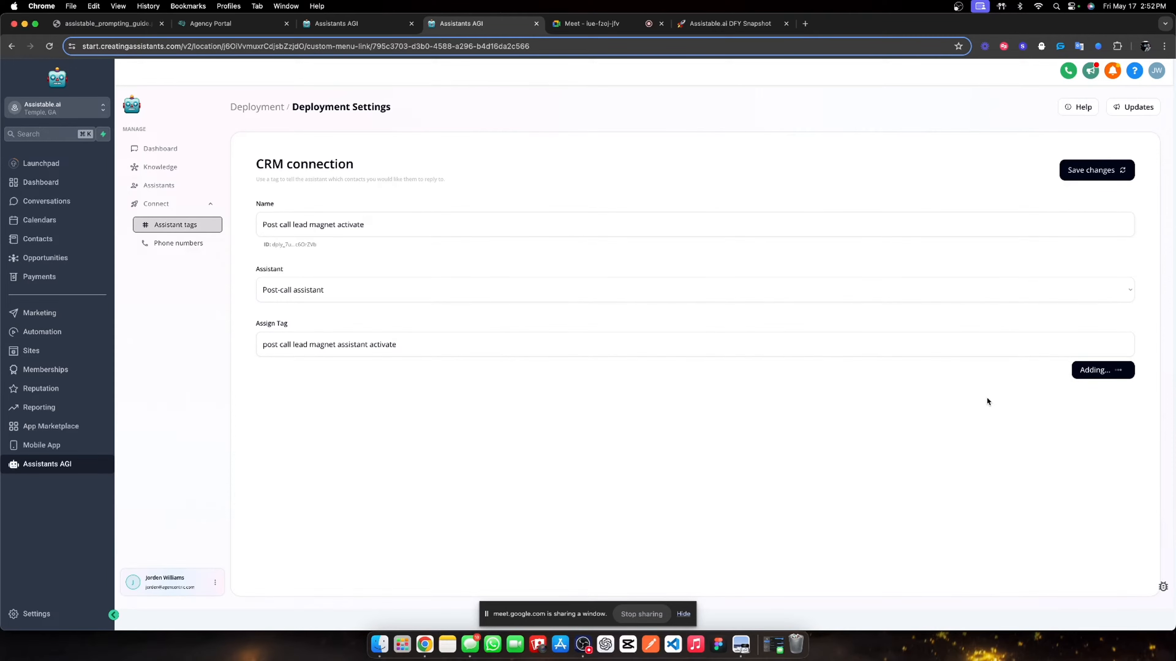
pyautogui.click(1115, 174)
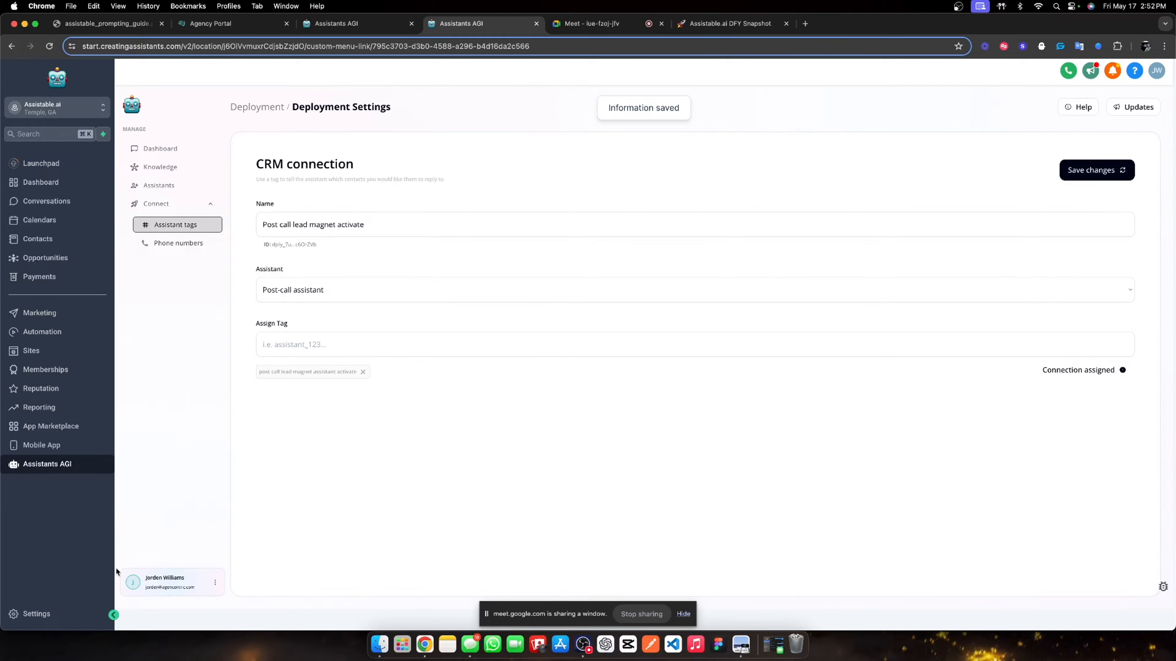
# - Go to Automation and open the '01. Lead Magnets' workflow folder
pyautogui.click(42, 333)
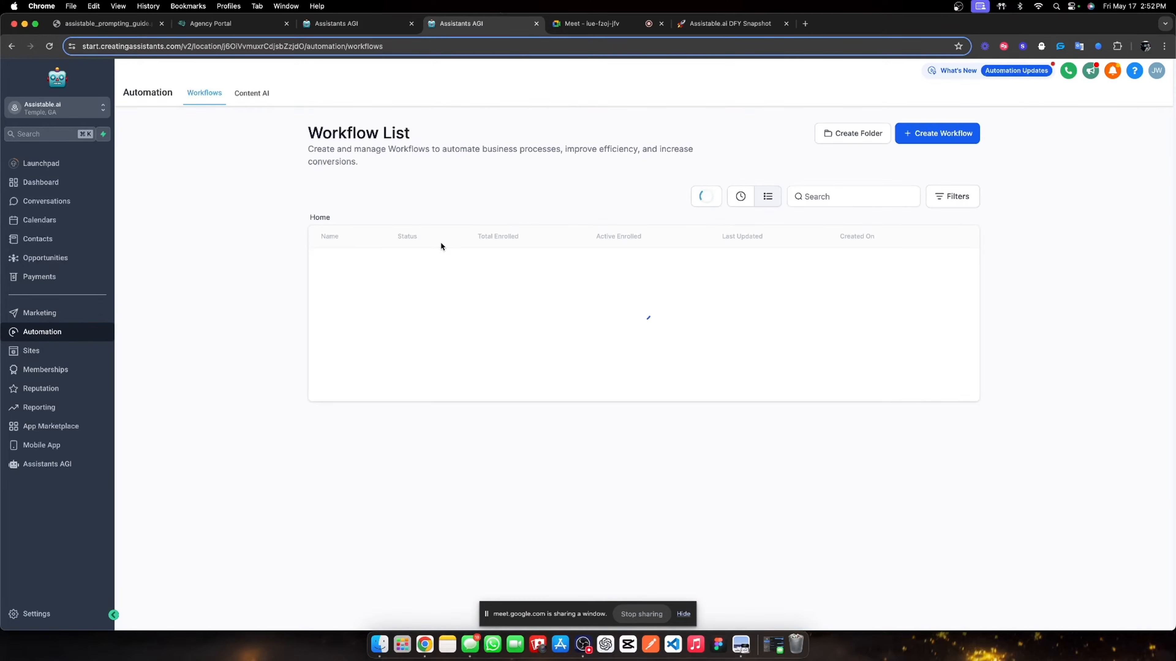
pyautogui.click(364, 310)
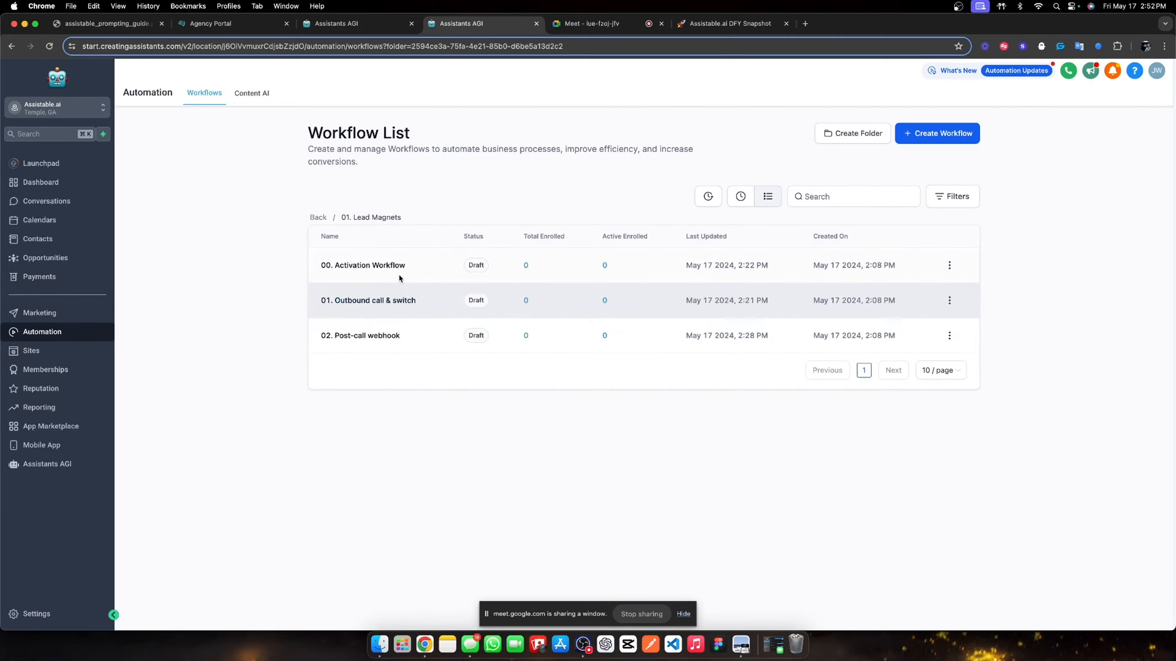
# - In Activation Workflow, replace the Activate pre-call assistant tag with 'pre call lead magnet assistant activate'
pyautogui.click(398, 267)
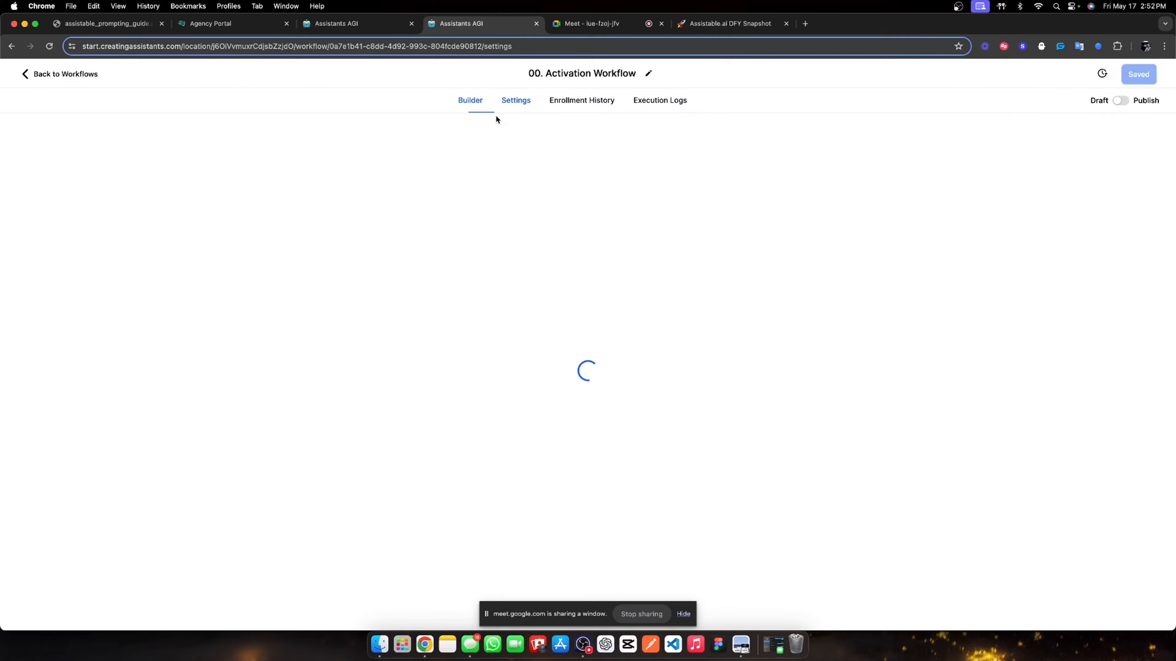
pyautogui.click(511, 102)
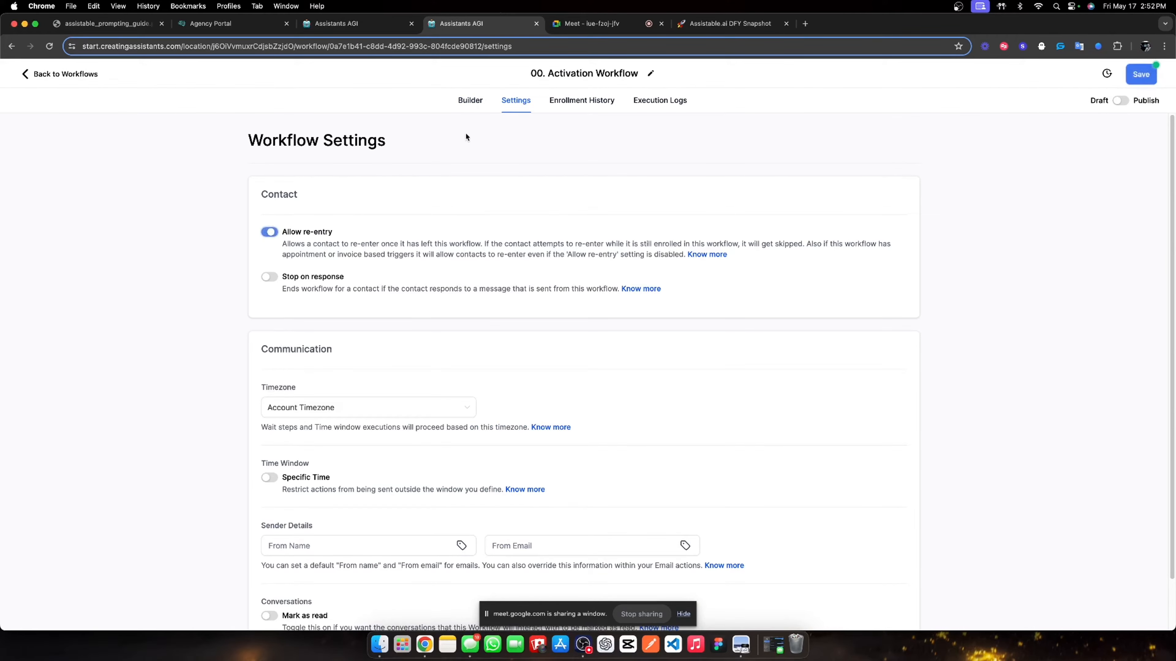
pyautogui.click(470, 100)
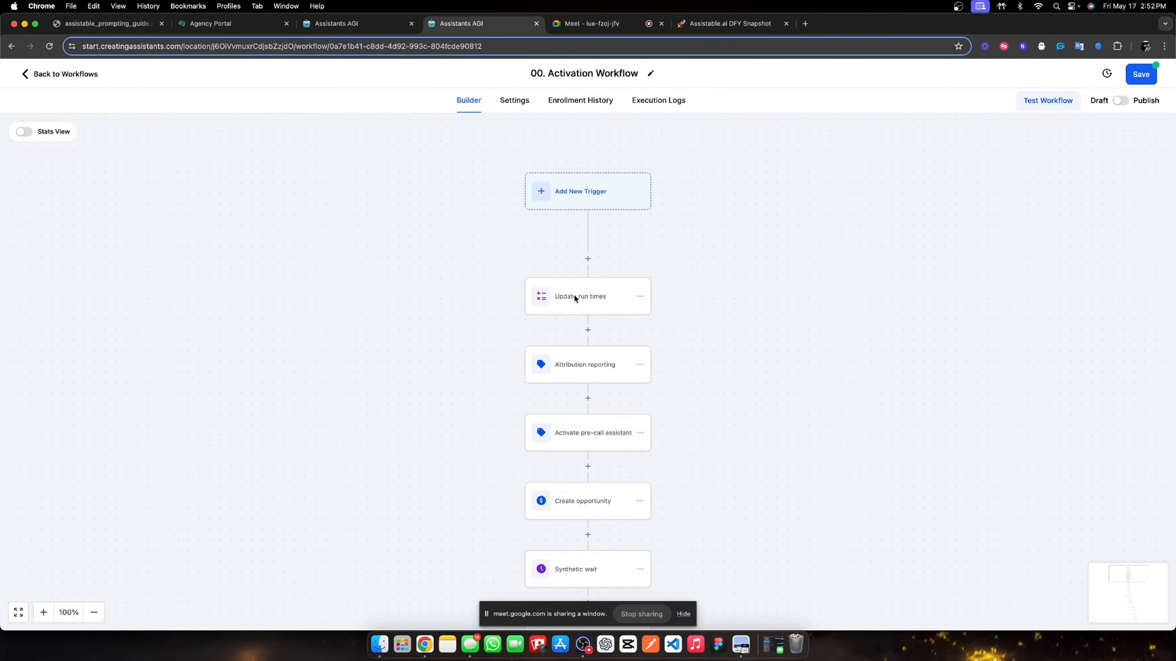
pyautogui.scroll(-3, 575, 303)
pyautogui.click(586, 365)
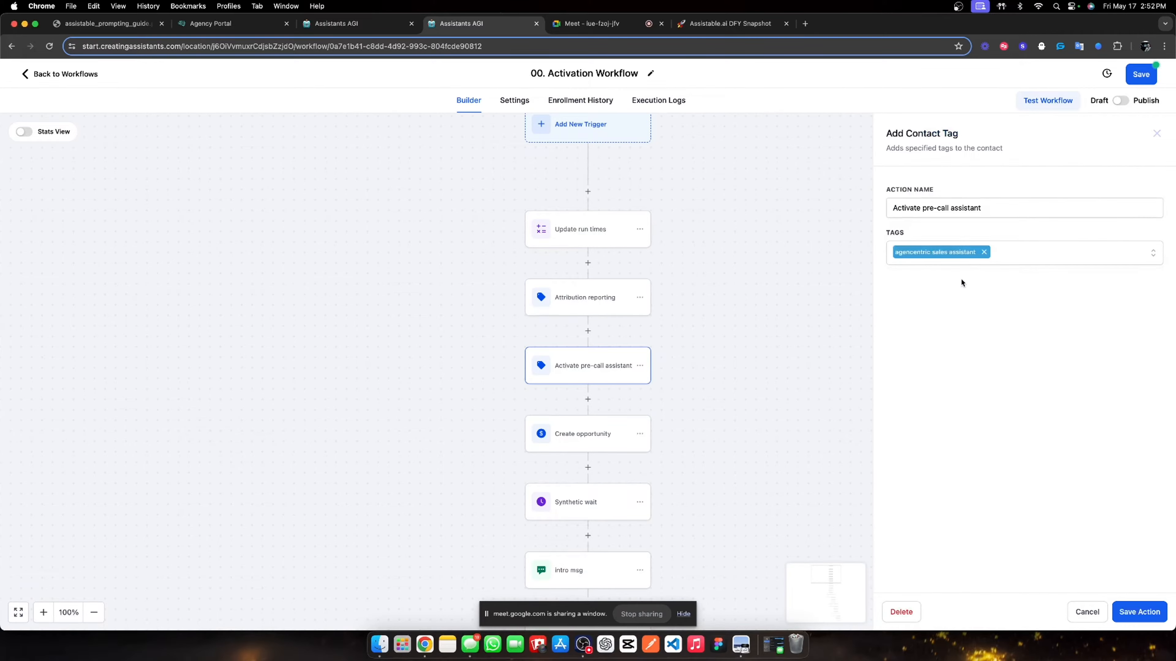
pyautogui.click(985, 255)
pyautogui.click(963, 259)
pyautogui.write('pre')
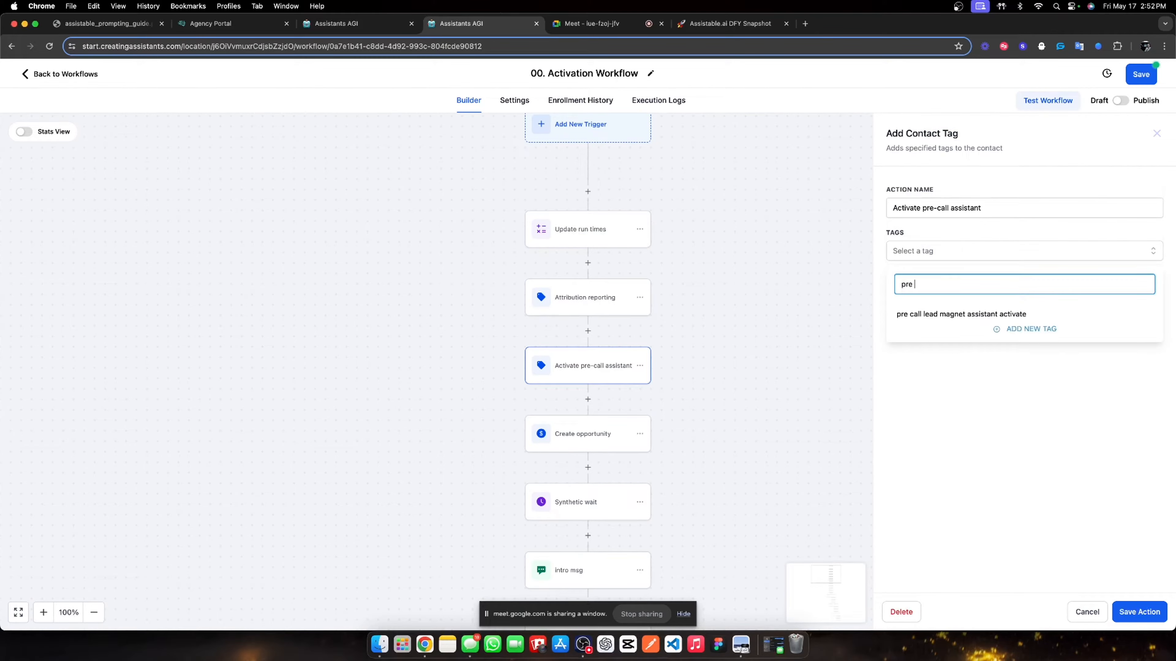
pyautogui.click(966, 314)
pyautogui.click(1037, 479)
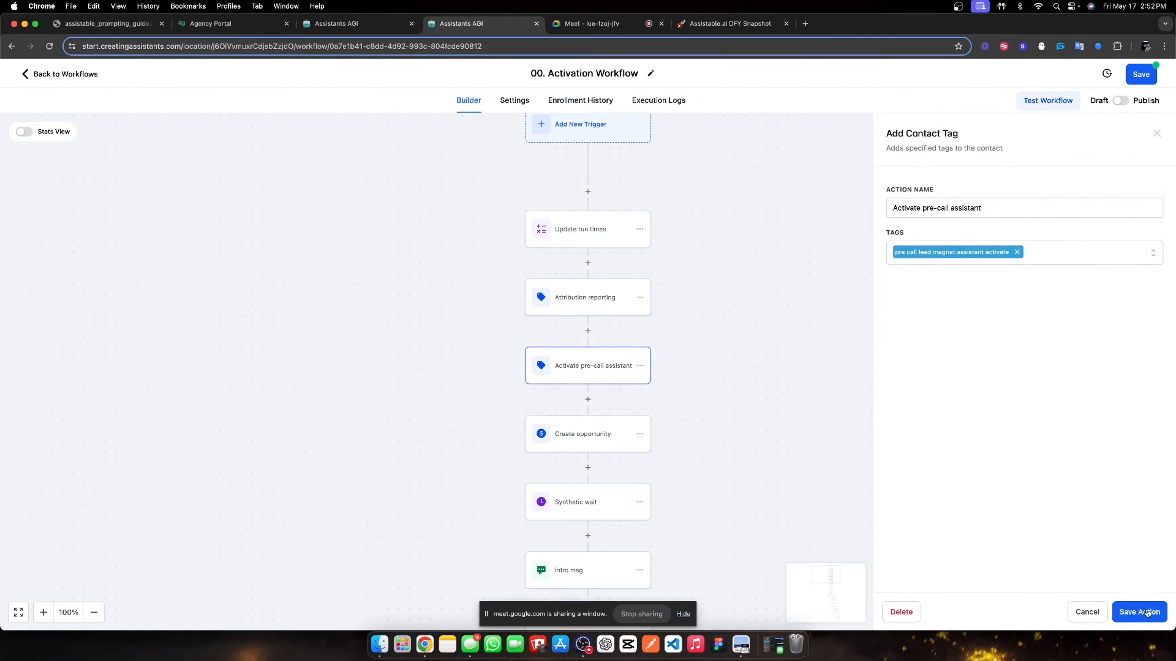
pyautogui.click(1129, 608)
# - Set the Synthetic wait step's duration to 0.1 minutes and save it
pyautogui.scroll(-2, 602, 406)
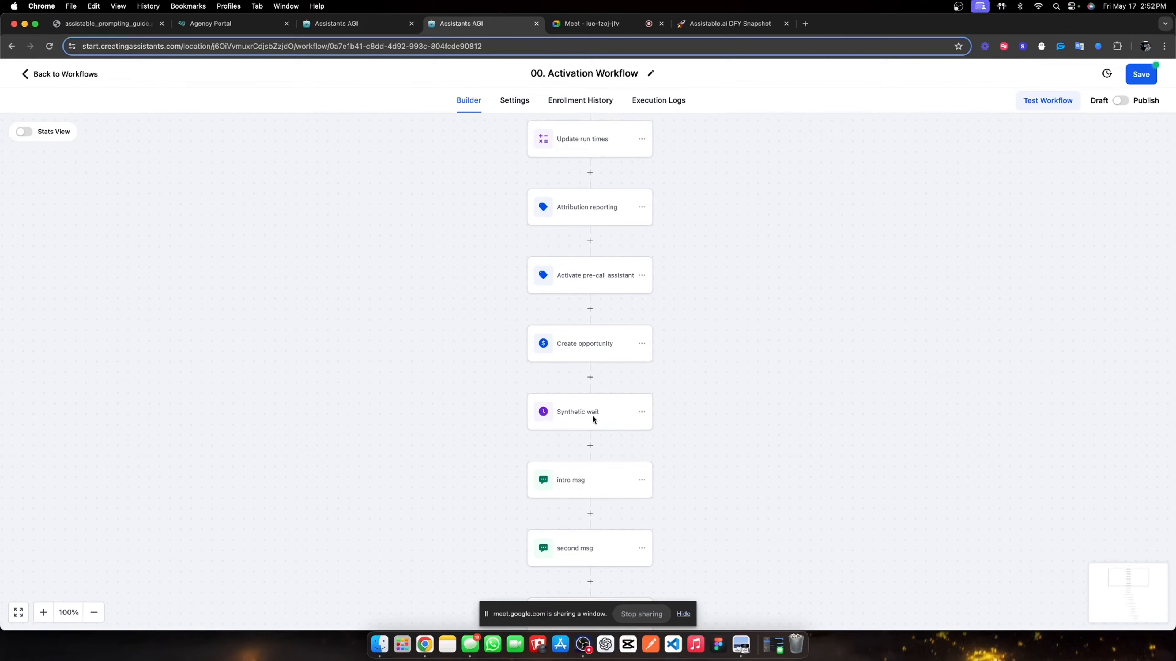
pyautogui.click(565, 427)
pyautogui.click(746, 299)
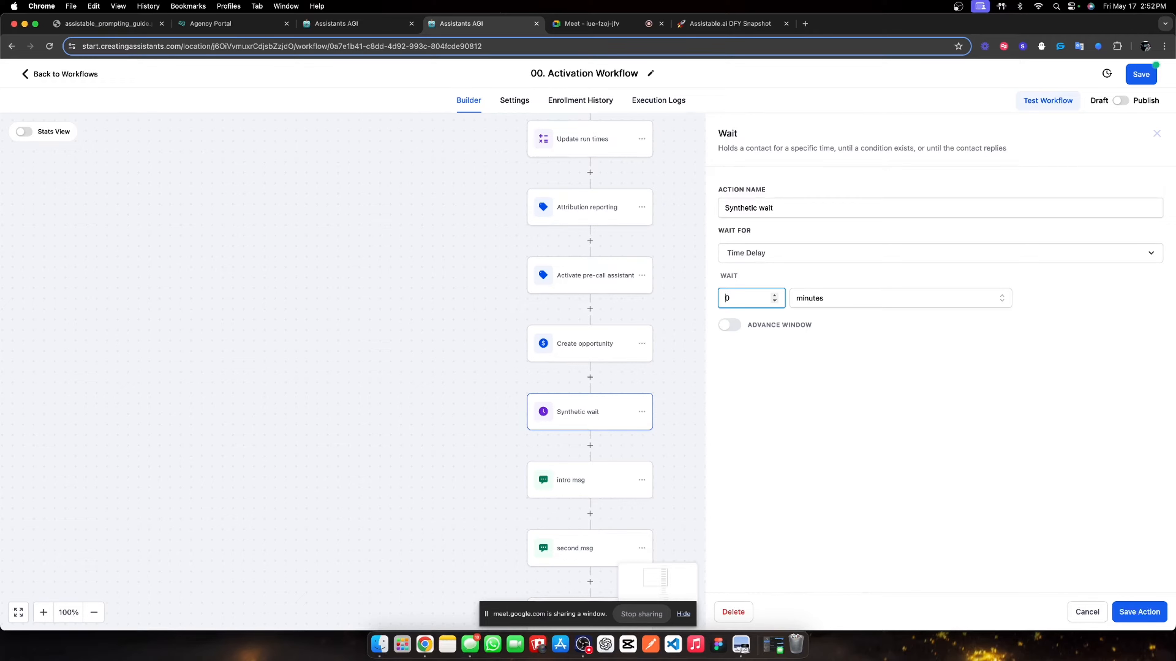
pyautogui.click(1145, 620)
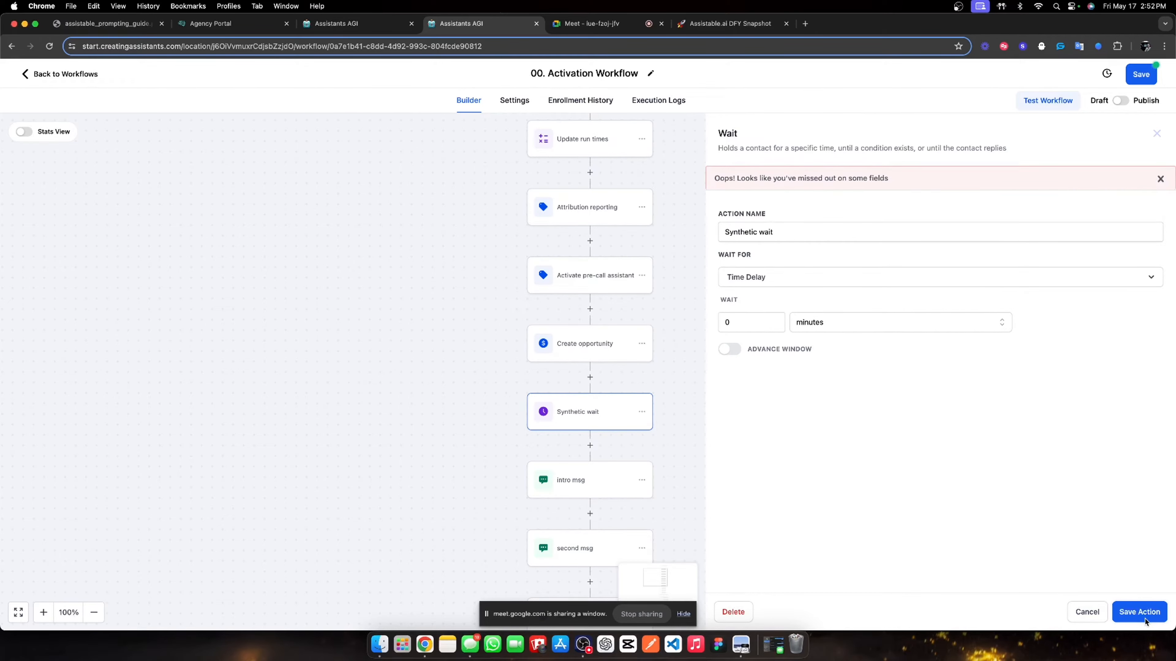
pyautogui.click(737, 323)
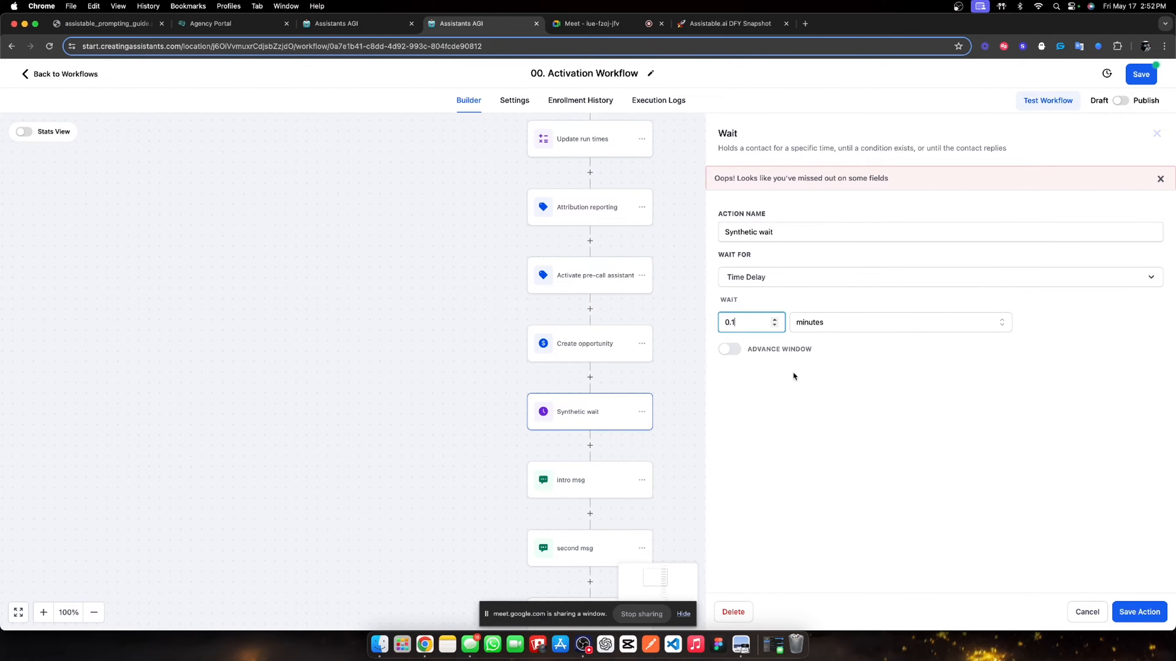
pyautogui.click(1139, 612)
# - Verify the tag step, publish the Activation Workflow, and return to the workflow list
pyautogui.scroll(-3, 533, 394)
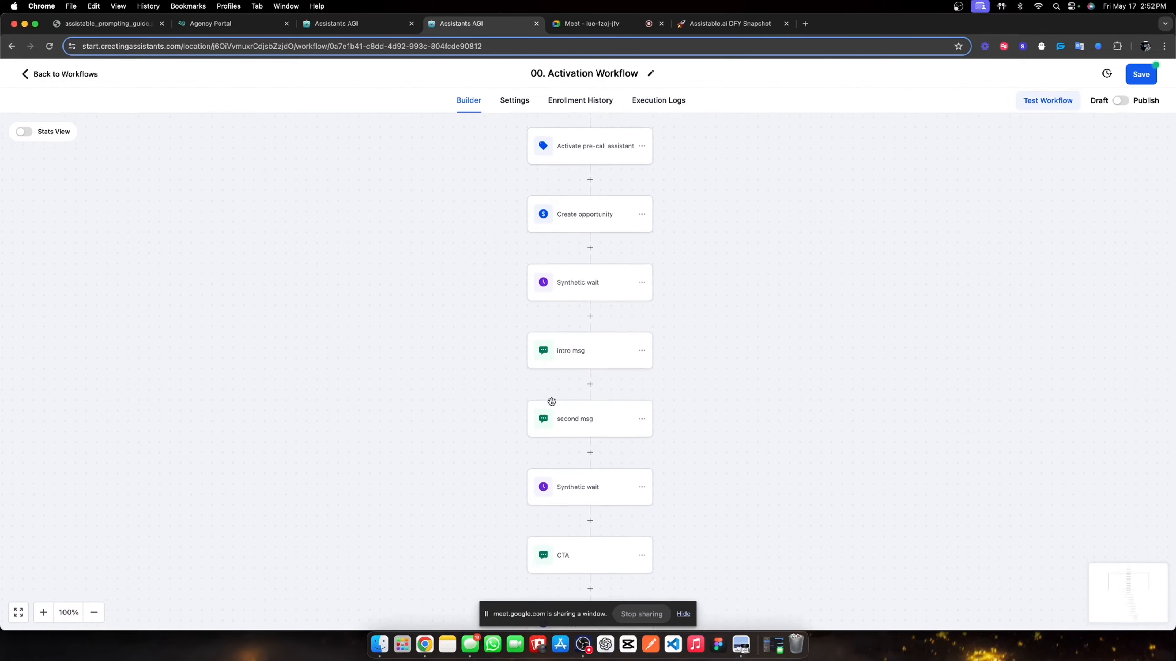
pyautogui.scroll(3, 609, 485)
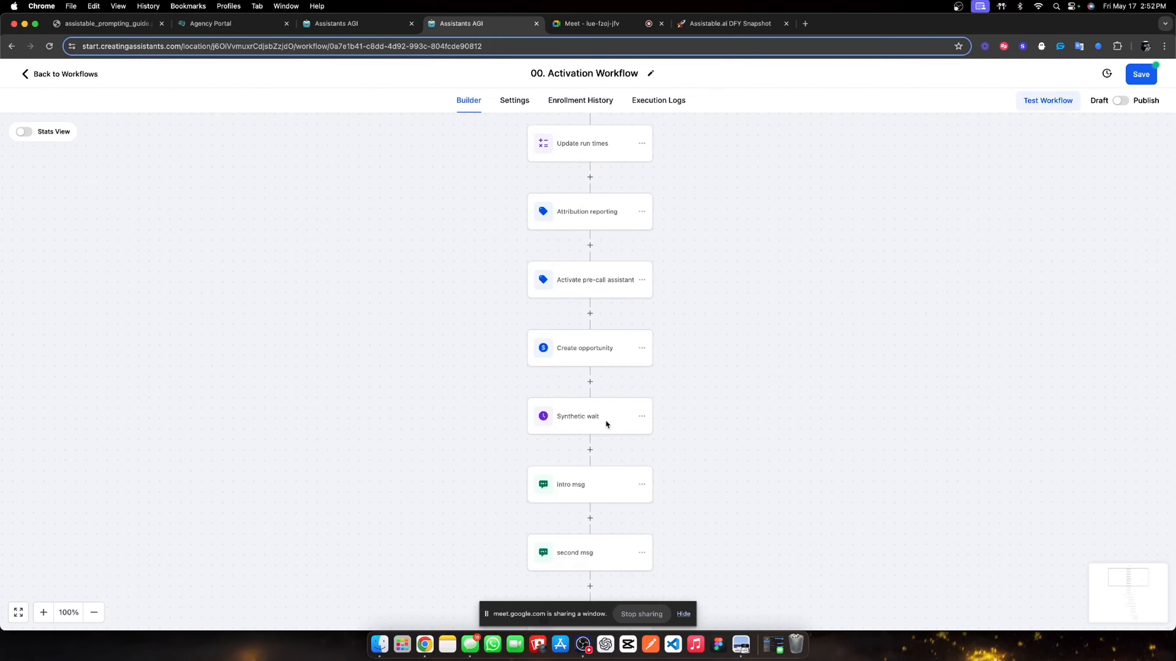
pyautogui.click(588, 277)
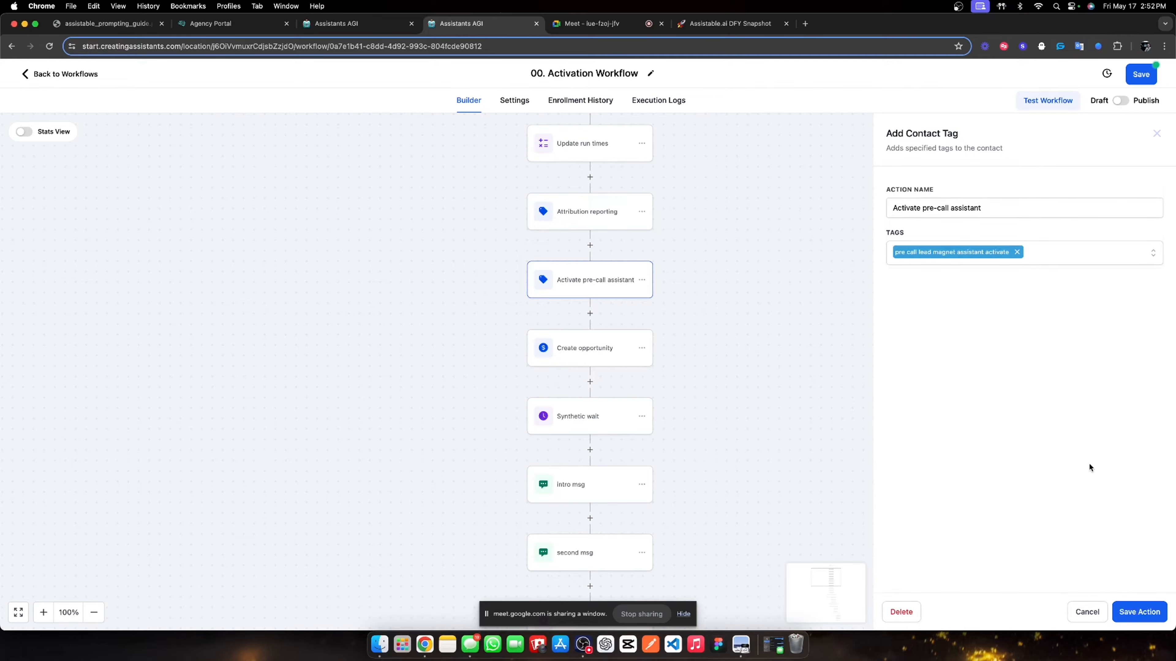
pyautogui.click(1139, 615)
pyautogui.scroll(-8, 573, 372)
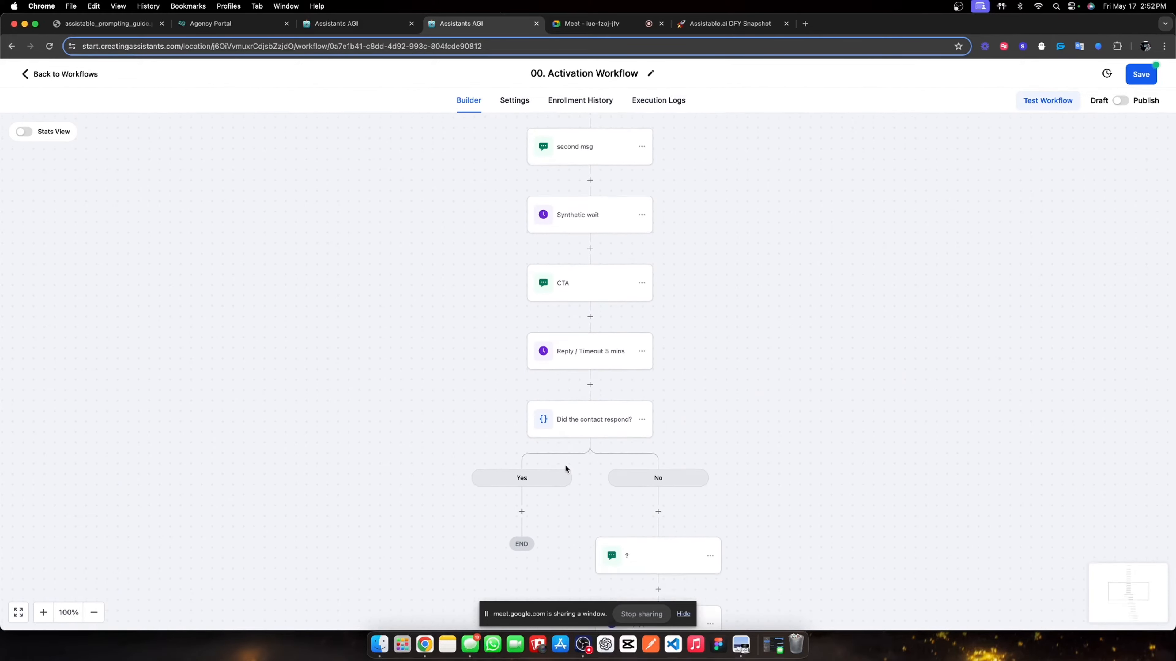
pyautogui.scroll(10, 564, 465)
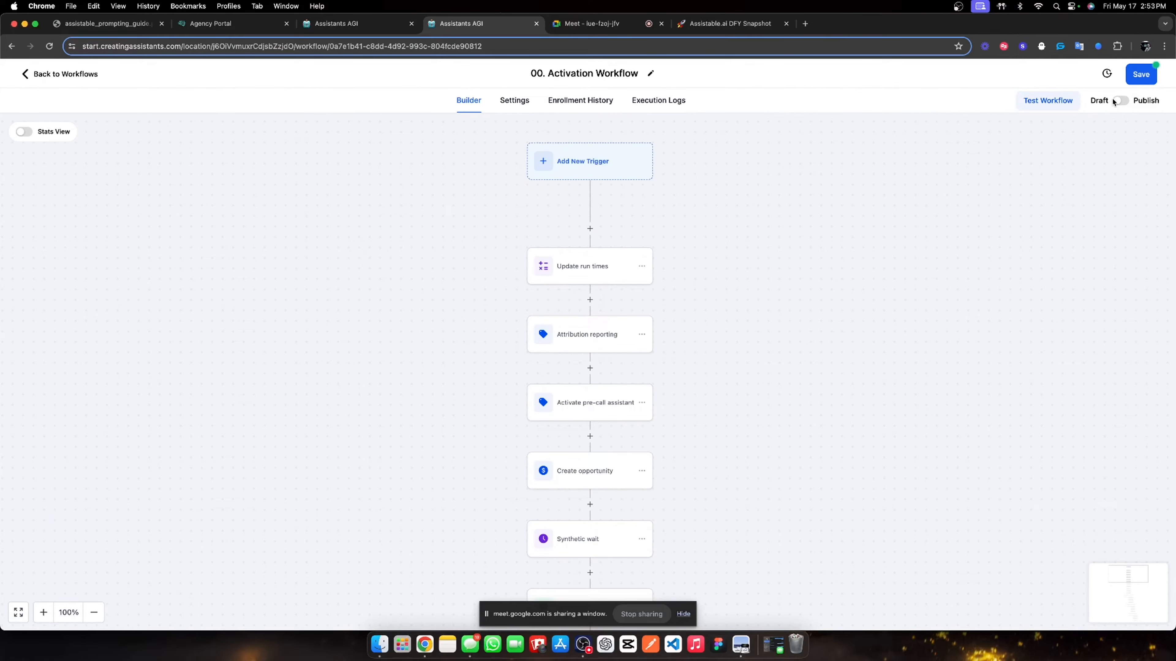
pyautogui.click(1121, 100)
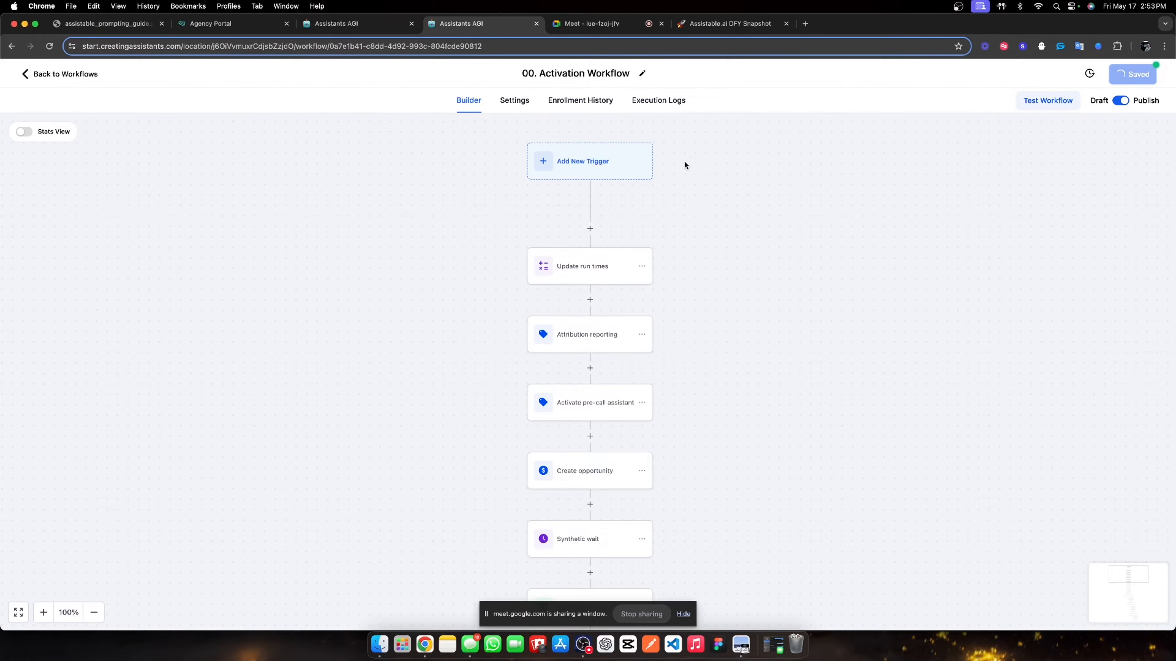
pyautogui.click(52, 74)
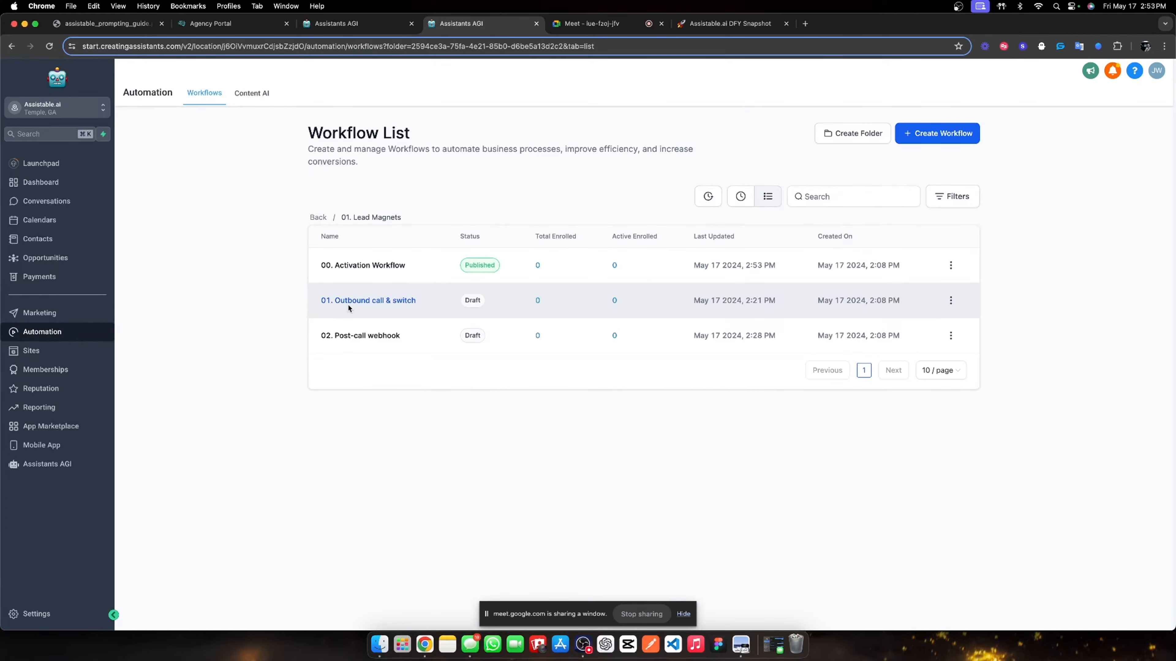
# - Make Outbound call & switch remove 'pre call lead magnet assistant activate' instead of agencentric sales assistant, and save
pyautogui.click(354, 304)
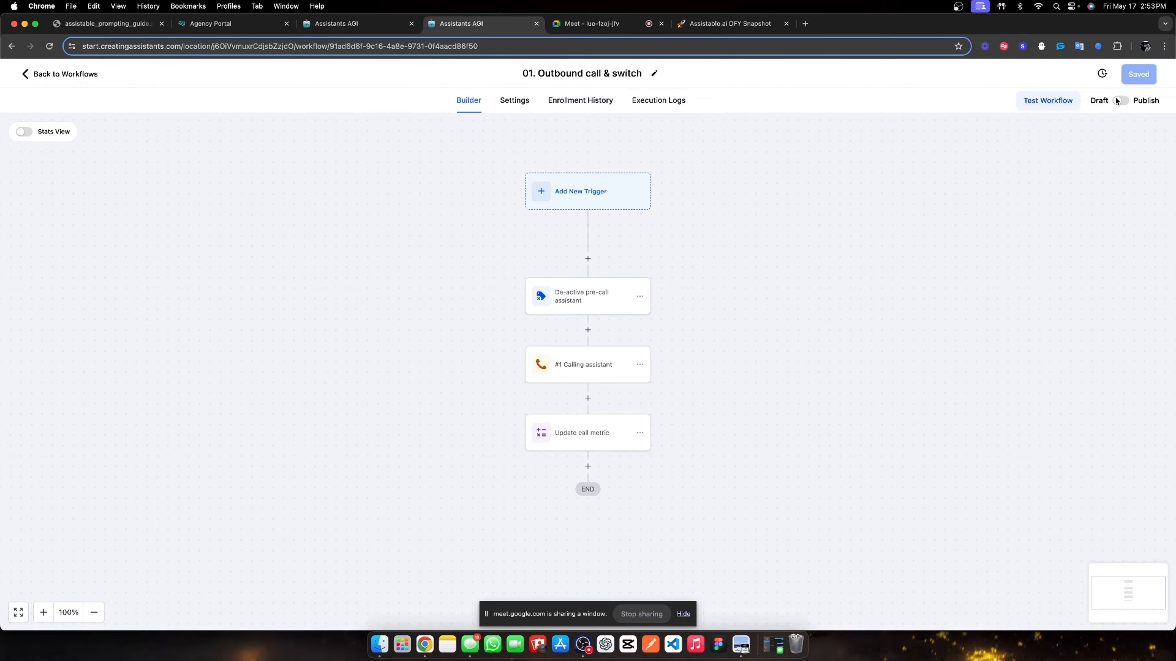
pyautogui.click(1120, 101)
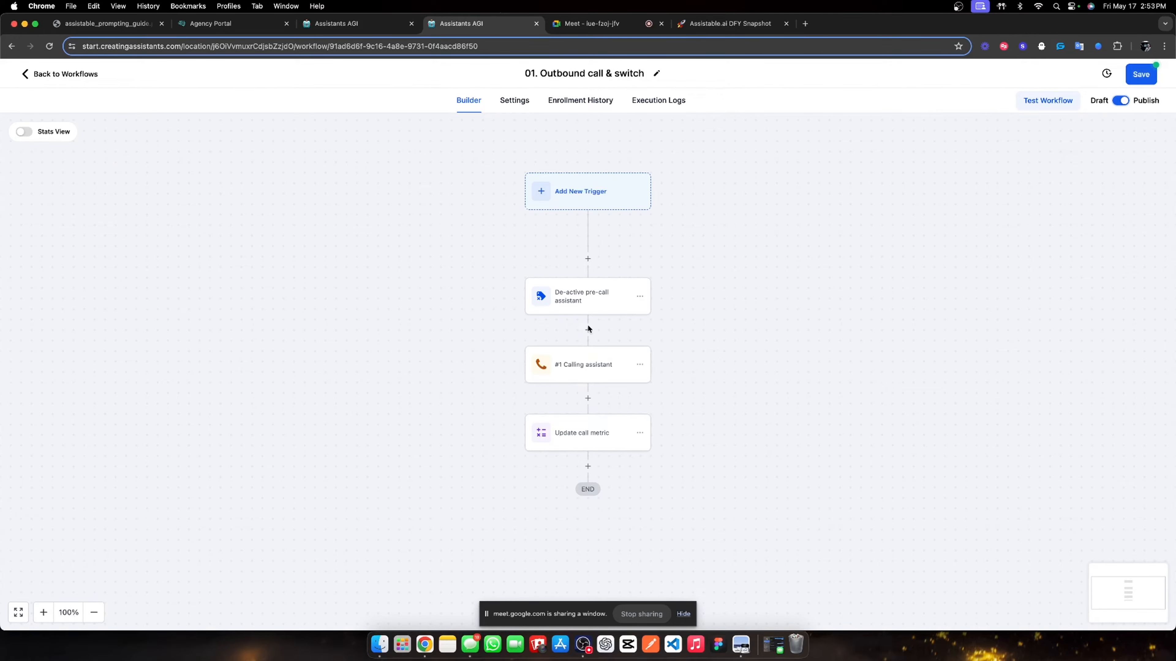
pyautogui.click(567, 298)
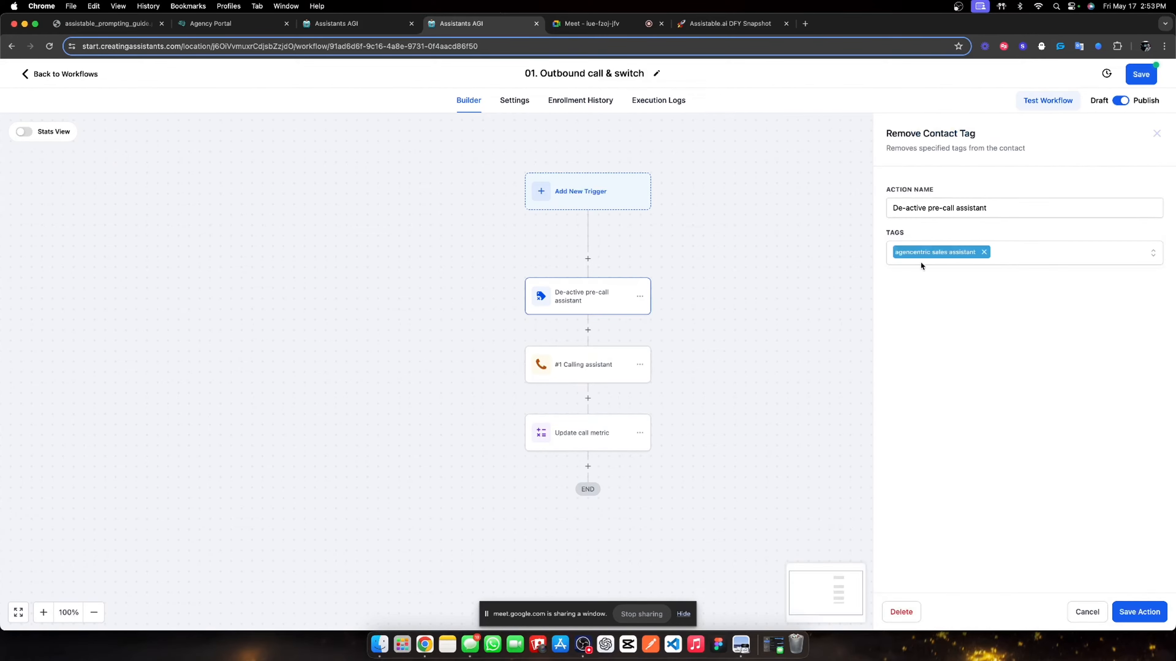
pyautogui.click(983, 253)
pyautogui.scroll(-3, 944, 384)
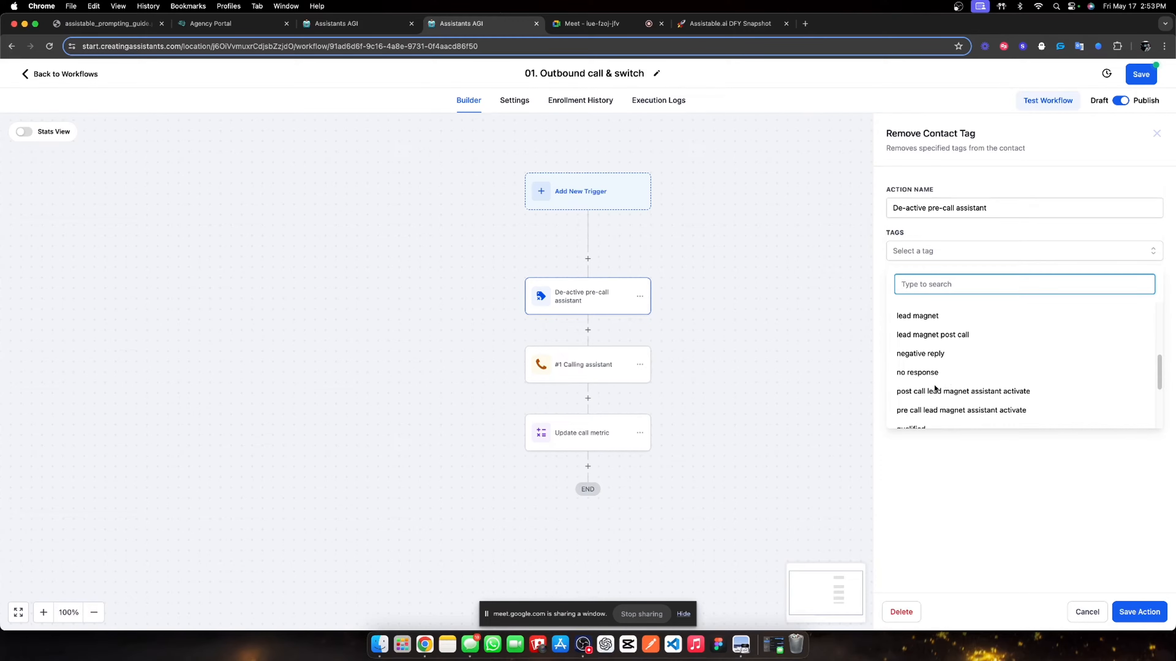
pyautogui.scroll(-1, 935, 389)
pyautogui.click(934, 397)
pyautogui.click(1038, 481)
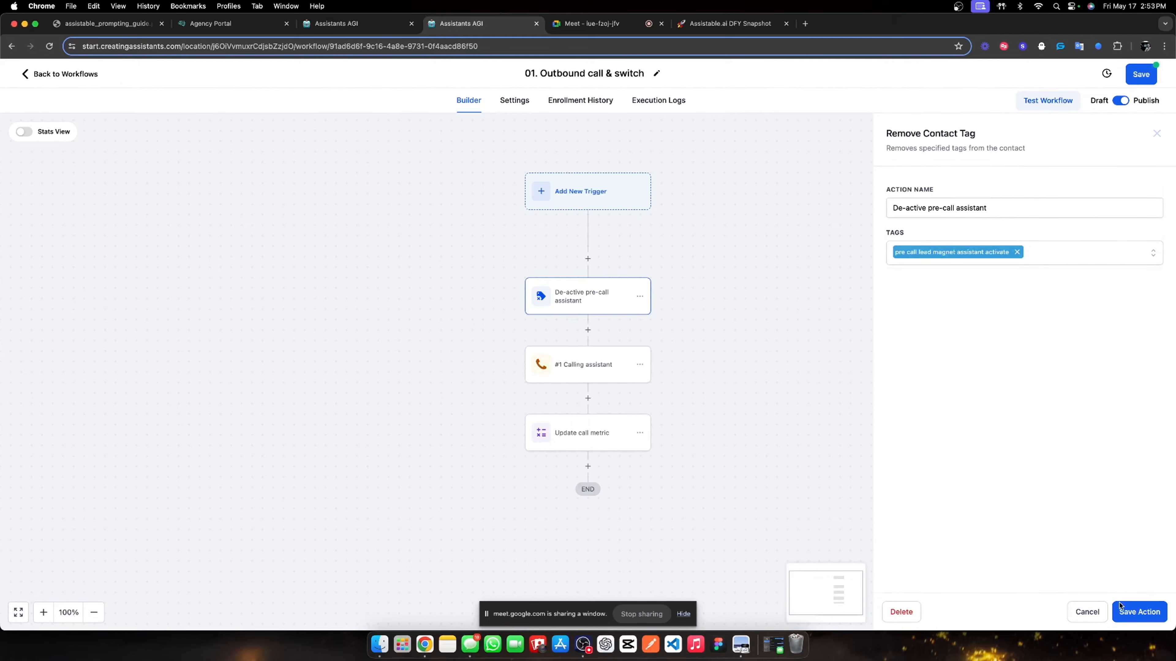
pyautogui.click(1130, 612)
pyautogui.click(1130, 80)
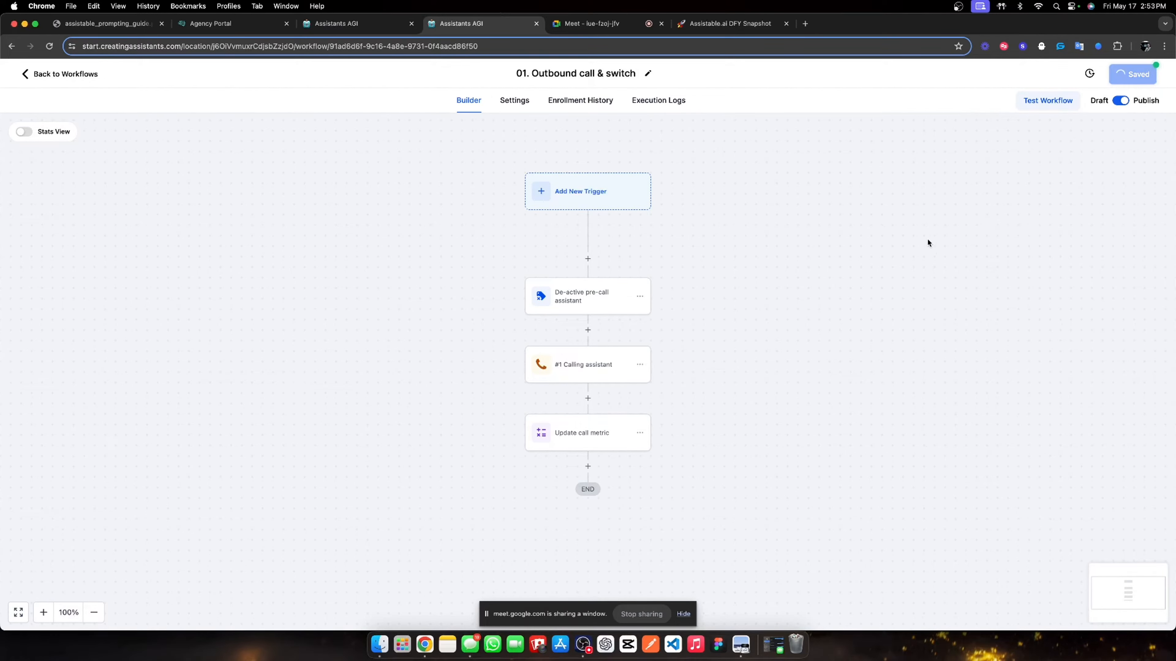
pyautogui.click(60, 74)
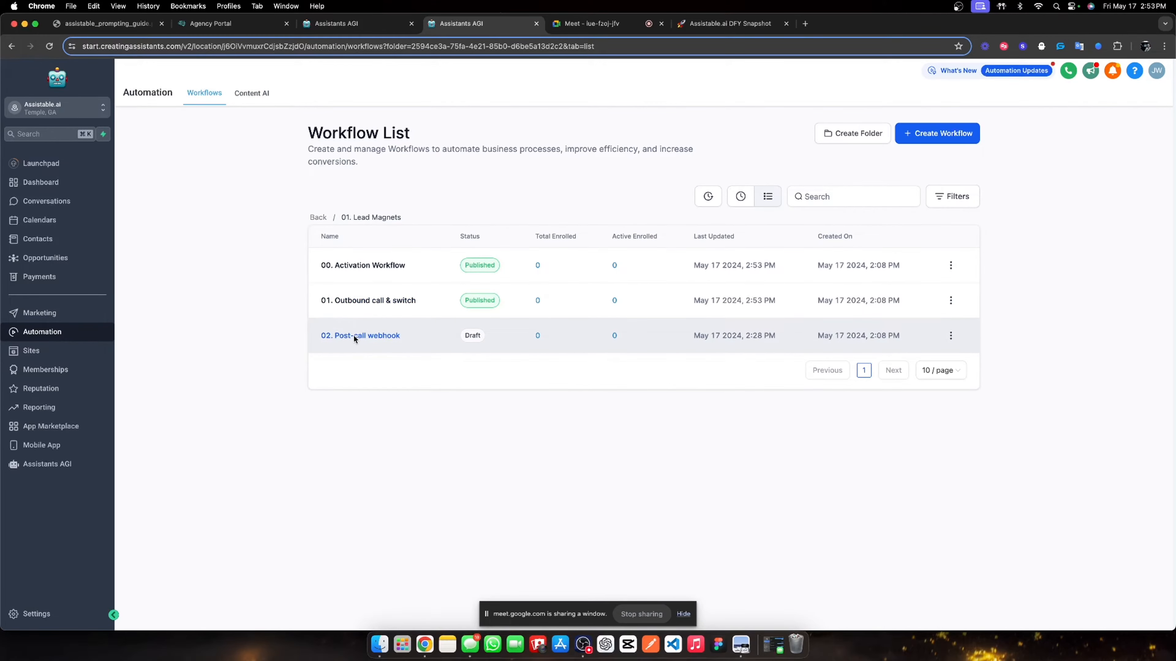
# - Turn on Allow re-entry in the 02. Post-call webhook workflow's settings
pyautogui.click(354, 335)
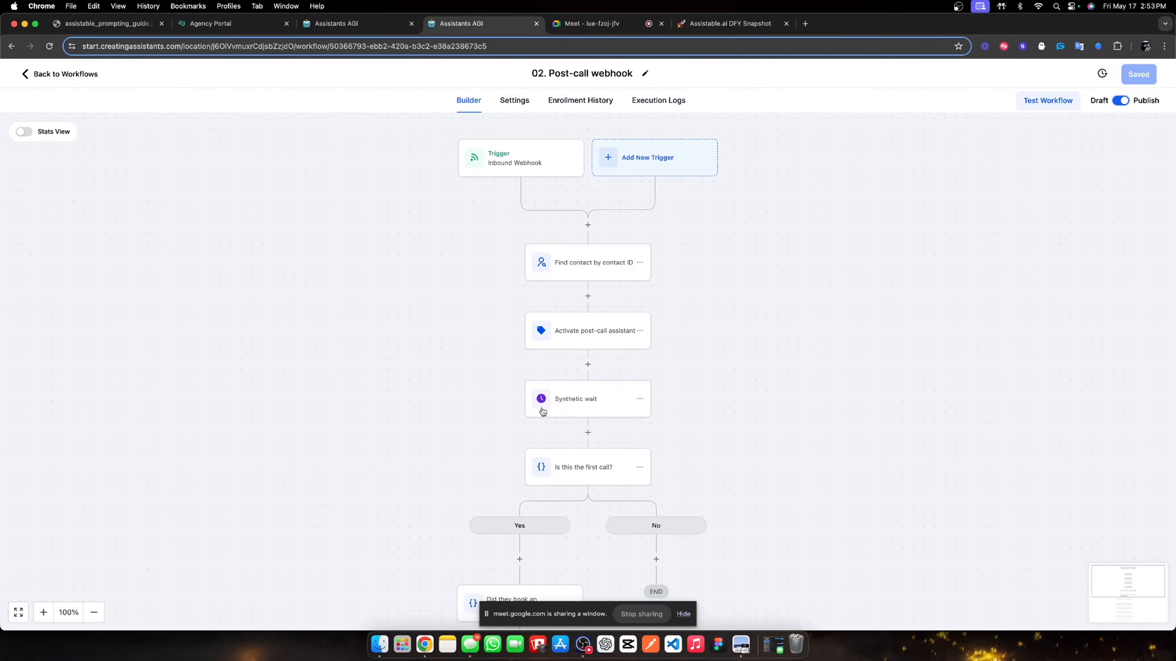
pyautogui.click(515, 100)
pyautogui.click(269, 231)
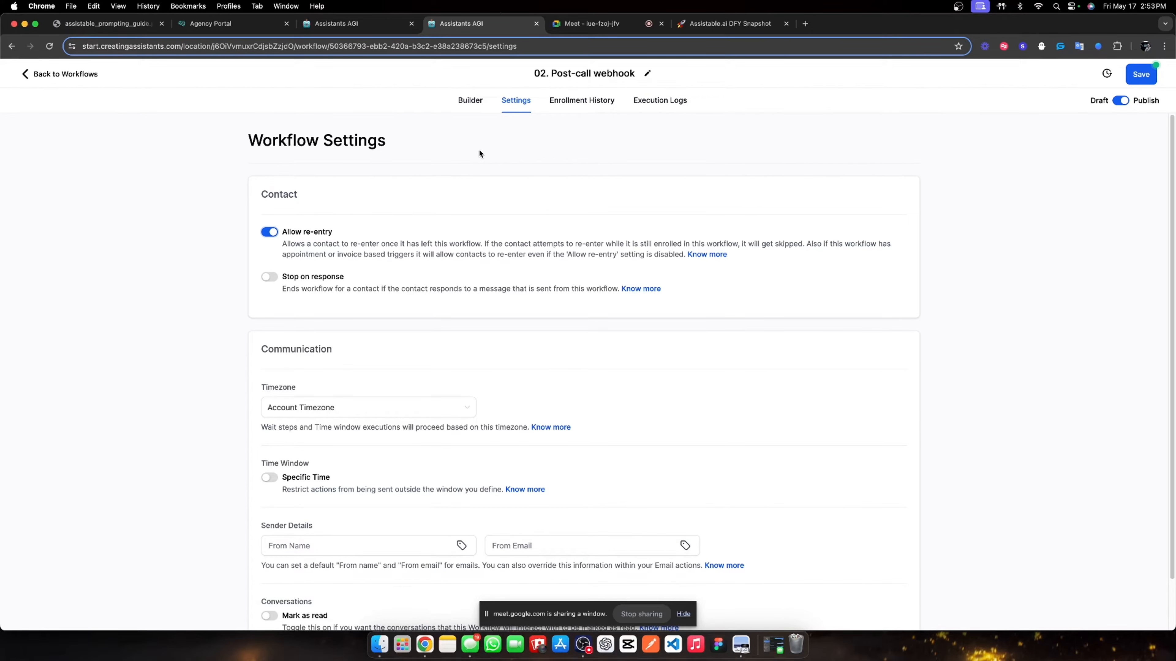
pyautogui.click(476, 101)
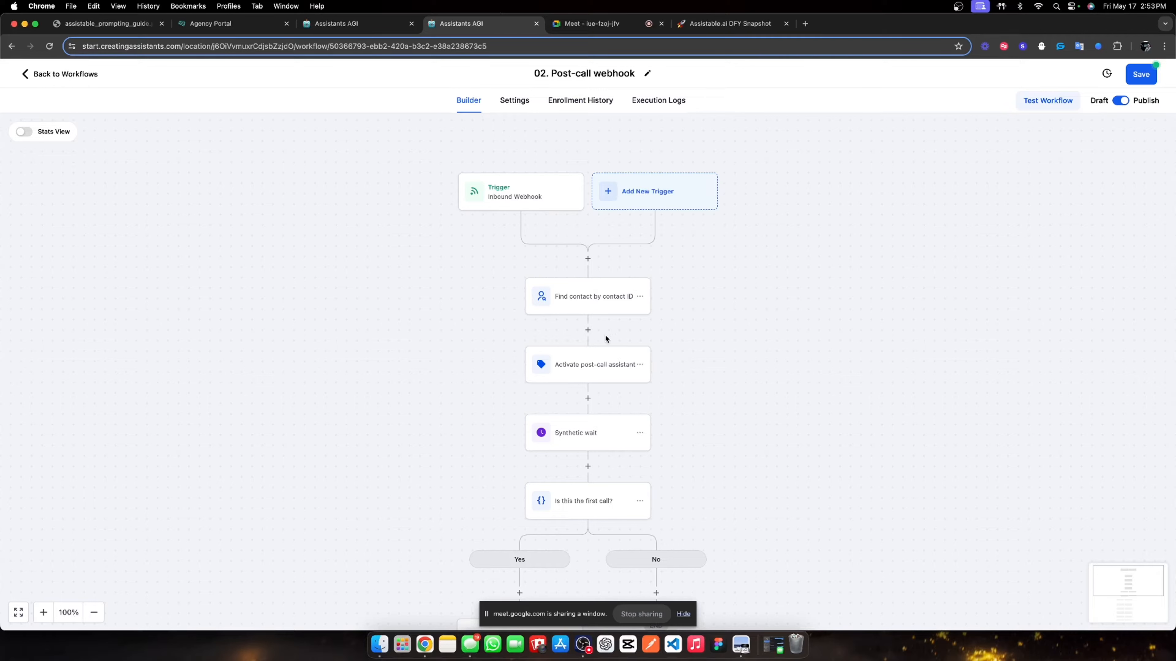
# - Swap the Activate post-call assistant tag to 'post call lead magnet assistant activate' and save the workflow
pyautogui.click(578, 370)
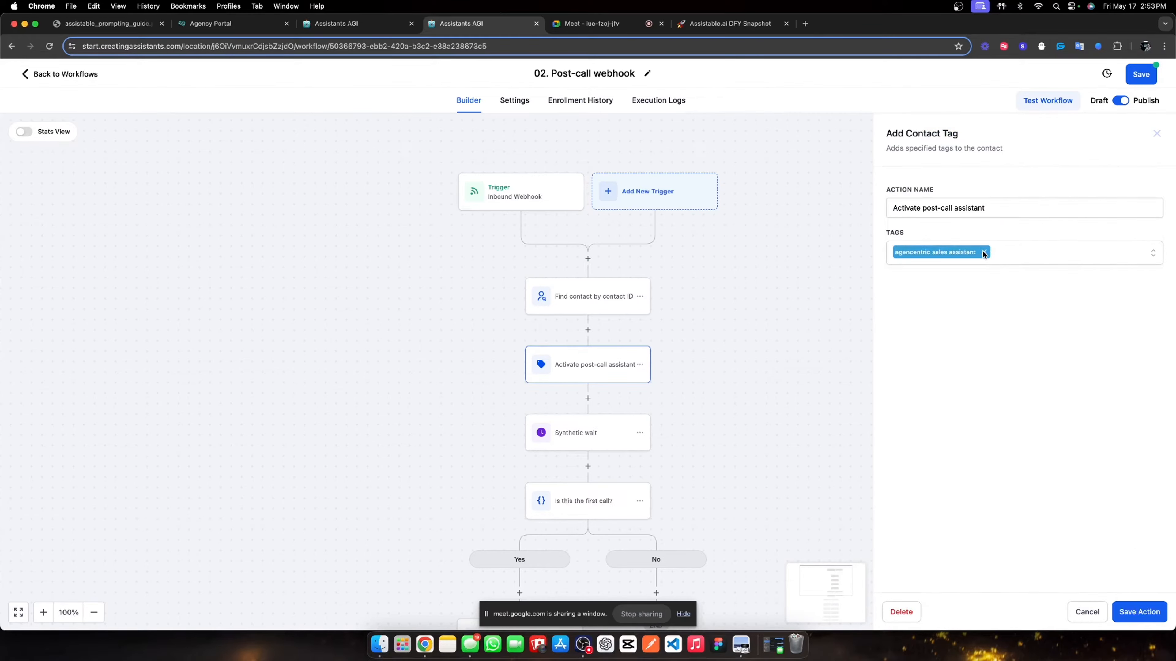
pyautogui.click(983, 251)
pyautogui.scroll(-3, 981, 374)
pyautogui.scroll(-5, 982, 377)
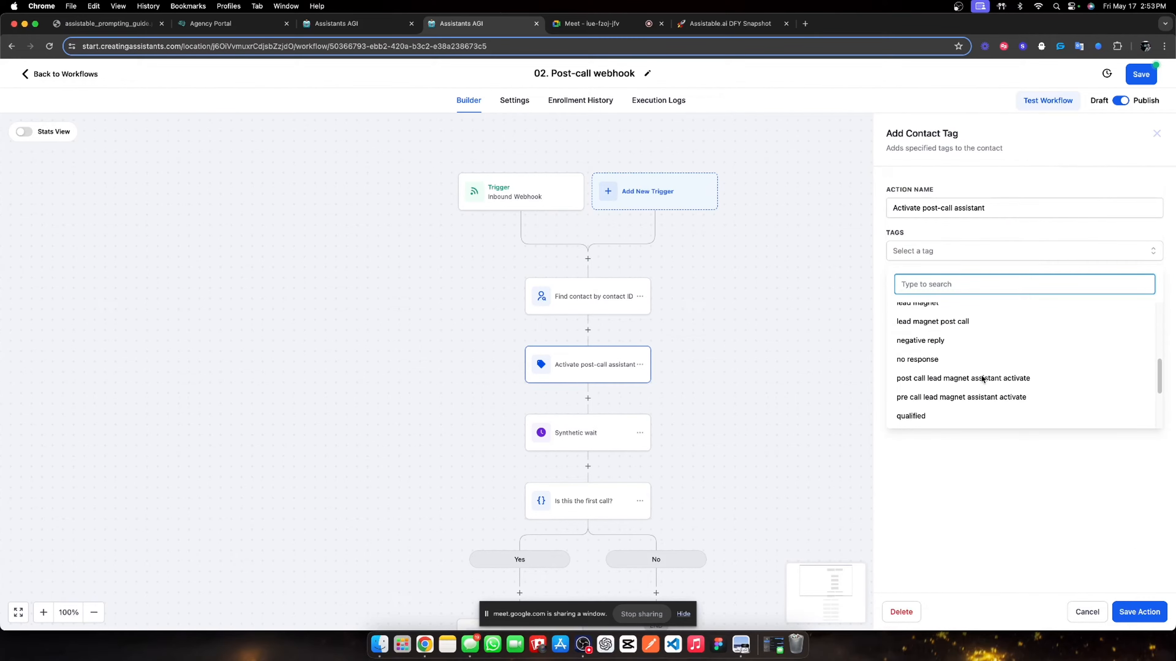
pyautogui.click(967, 386)
pyautogui.click(1147, 612)
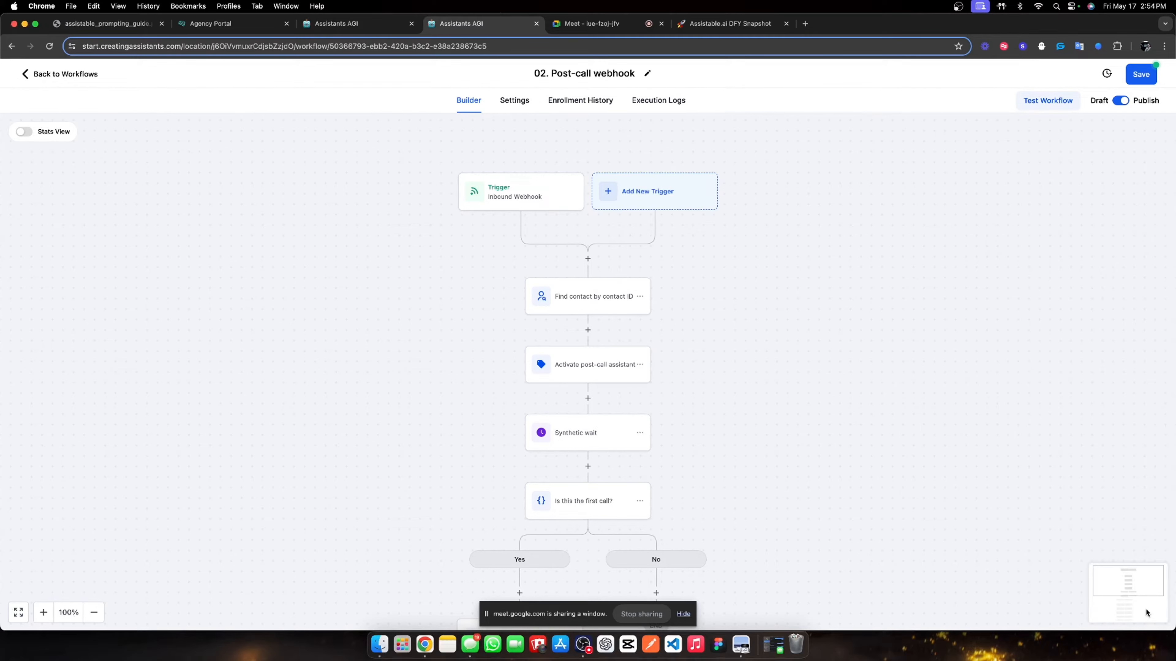
pyautogui.click(1137, 78)
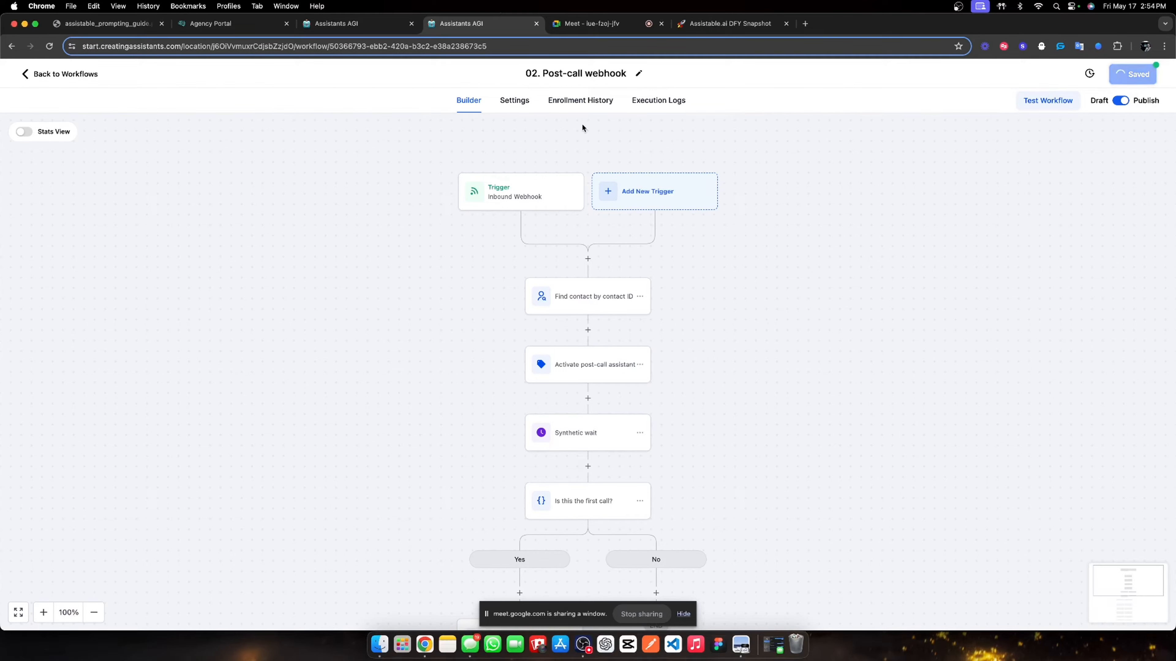
pyautogui.click(509, 102)
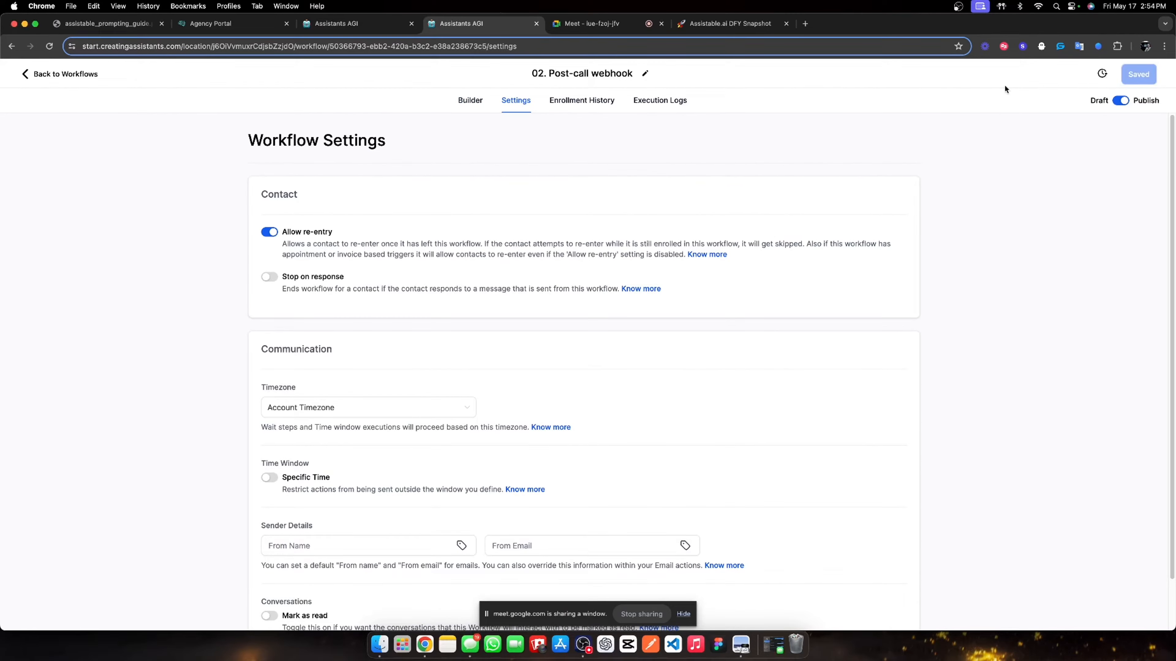
pyautogui.click(95, 73)
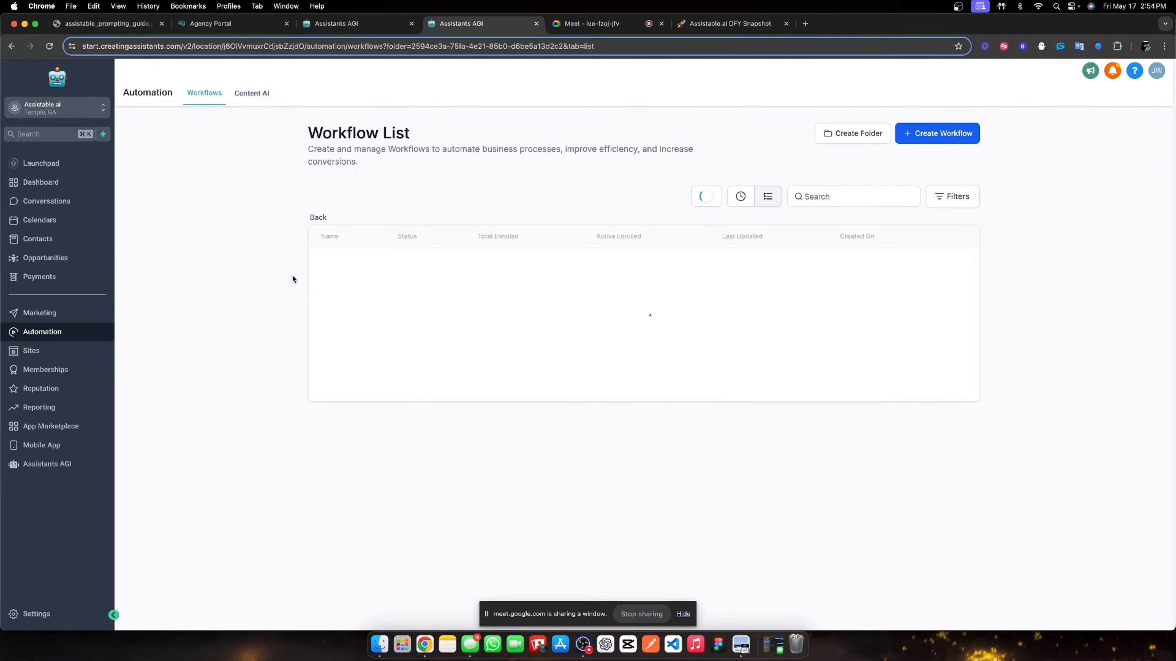
# - Enable Allow re-entry for the 01. Outbound call & switch workflow, then return to Workflows
pyautogui.click(361, 302)
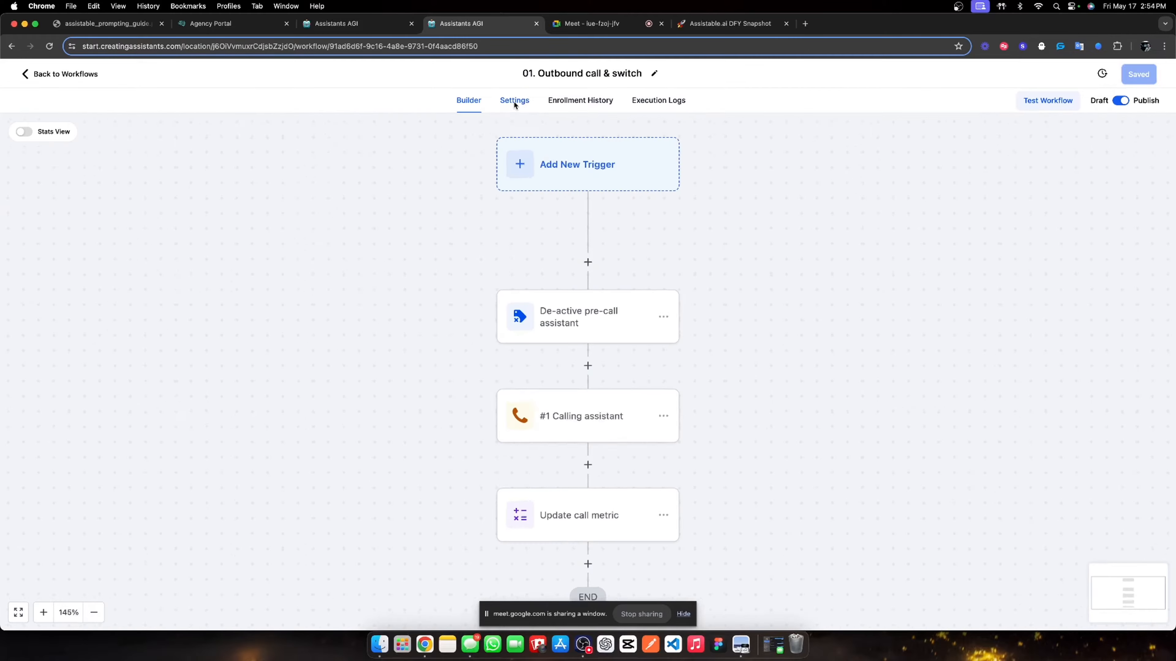
pyautogui.click(515, 100)
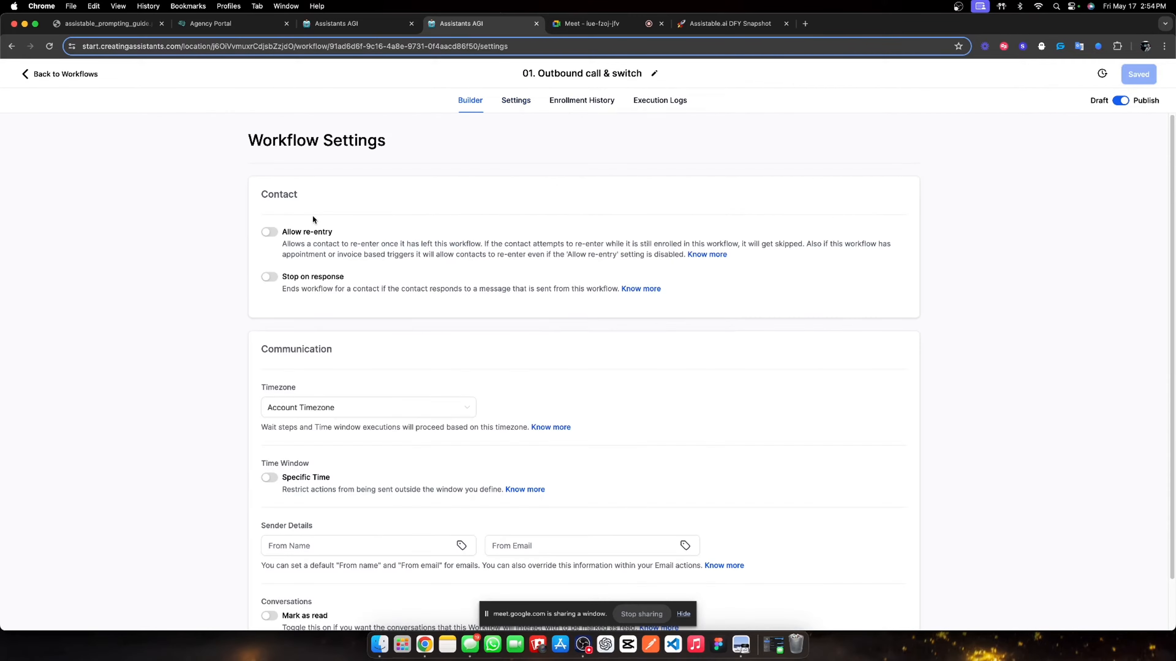
pyautogui.click(271, 232)
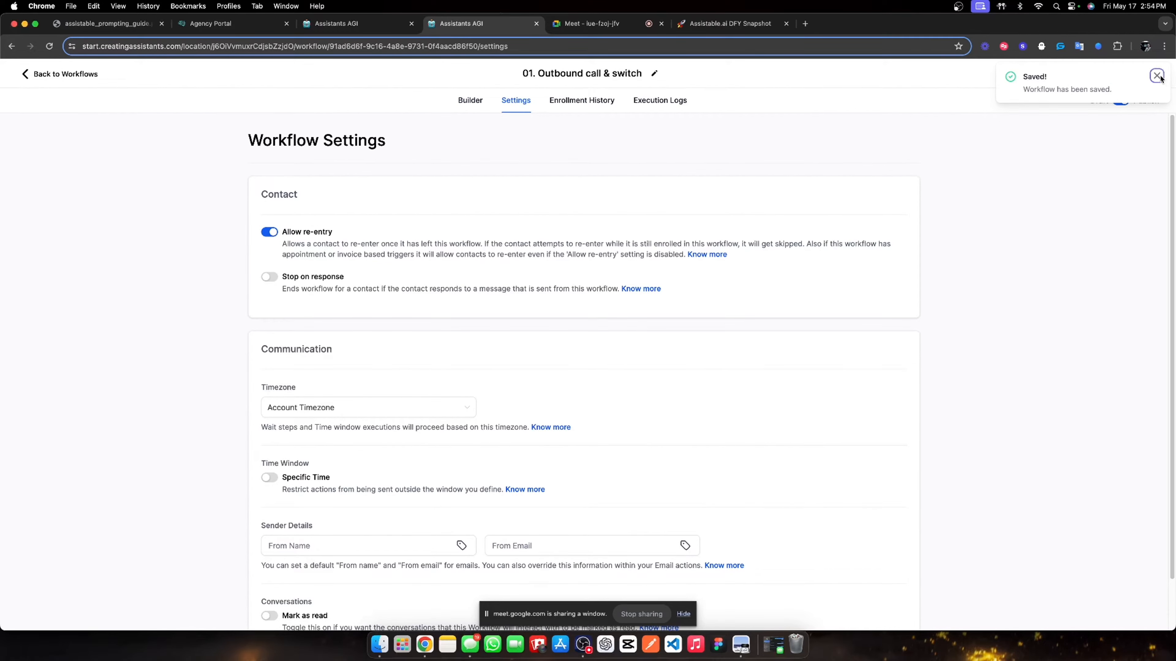
pyautogui.click(1157, 75)
pyautogui.click(99, 72)
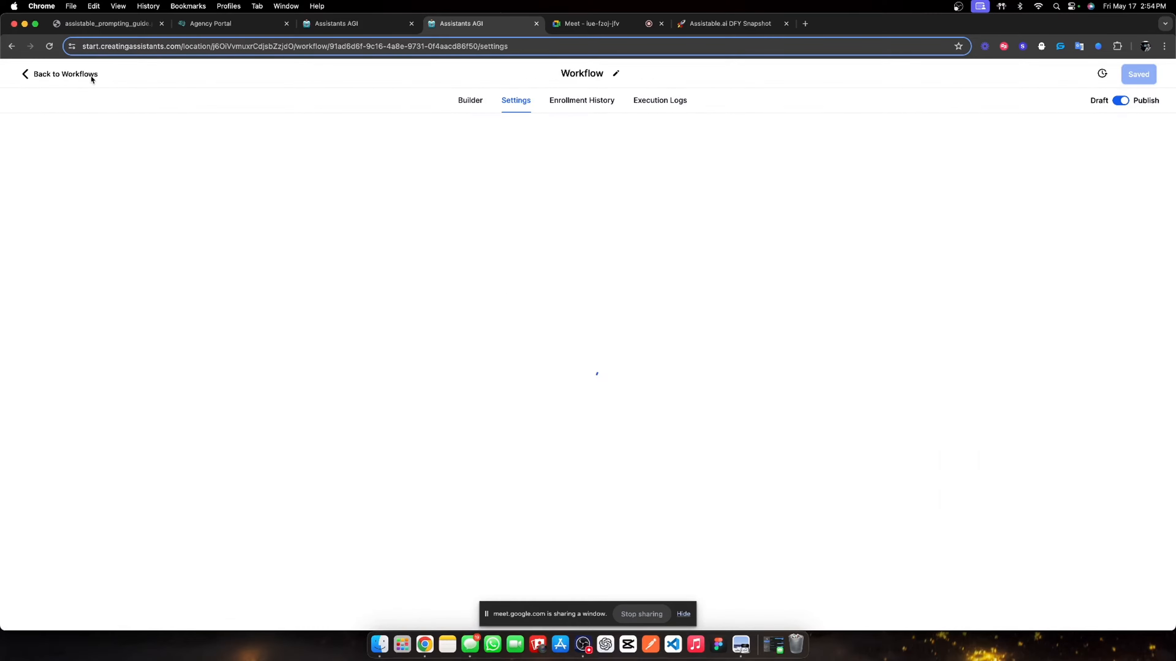
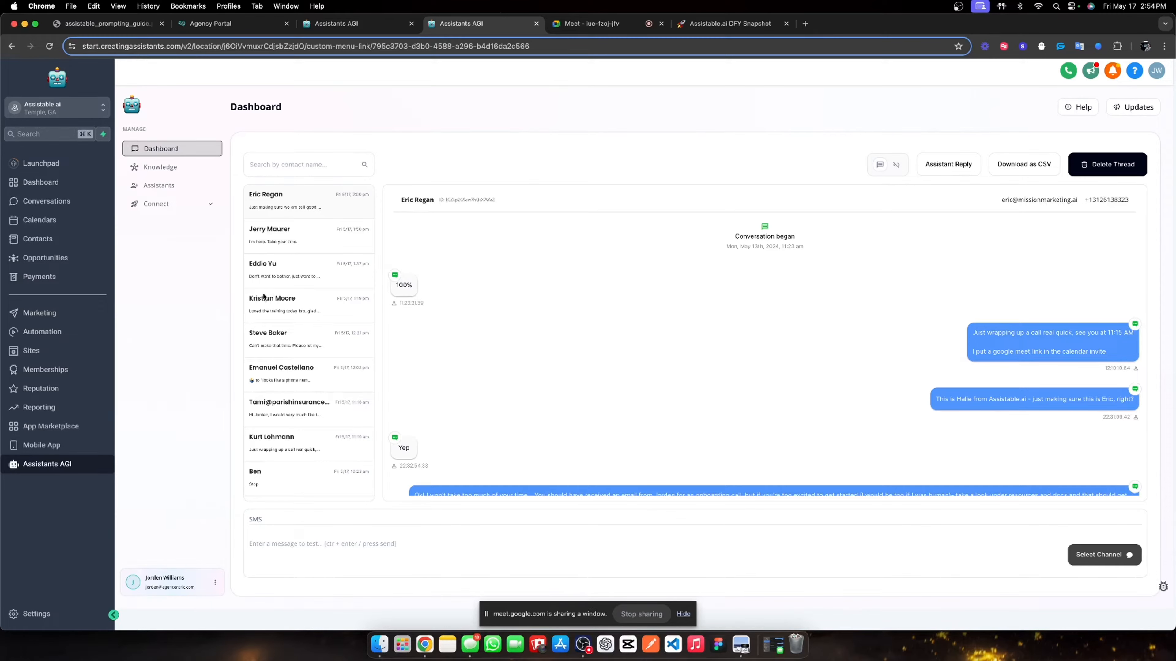
# - Search the dashboard for the test contact by name and open their conversation
pyautogui.scroll(-5, 315, 278)
pyautogui.scroll(4, 293, 304)
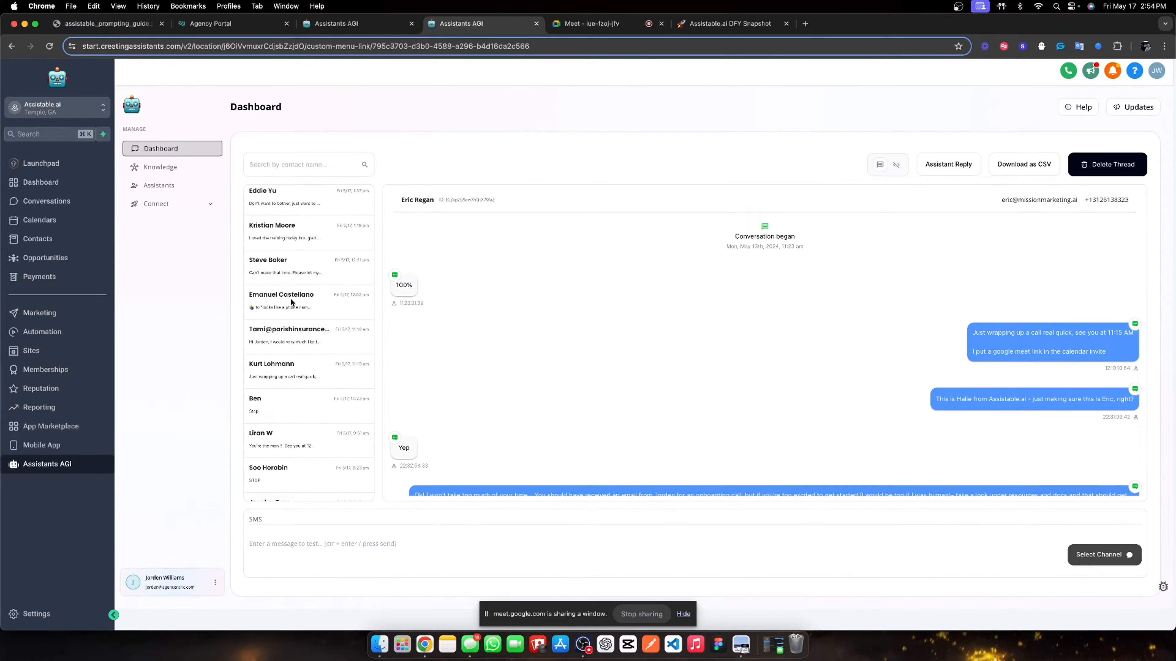
pyautogui.scroll(-10, 291, 301)
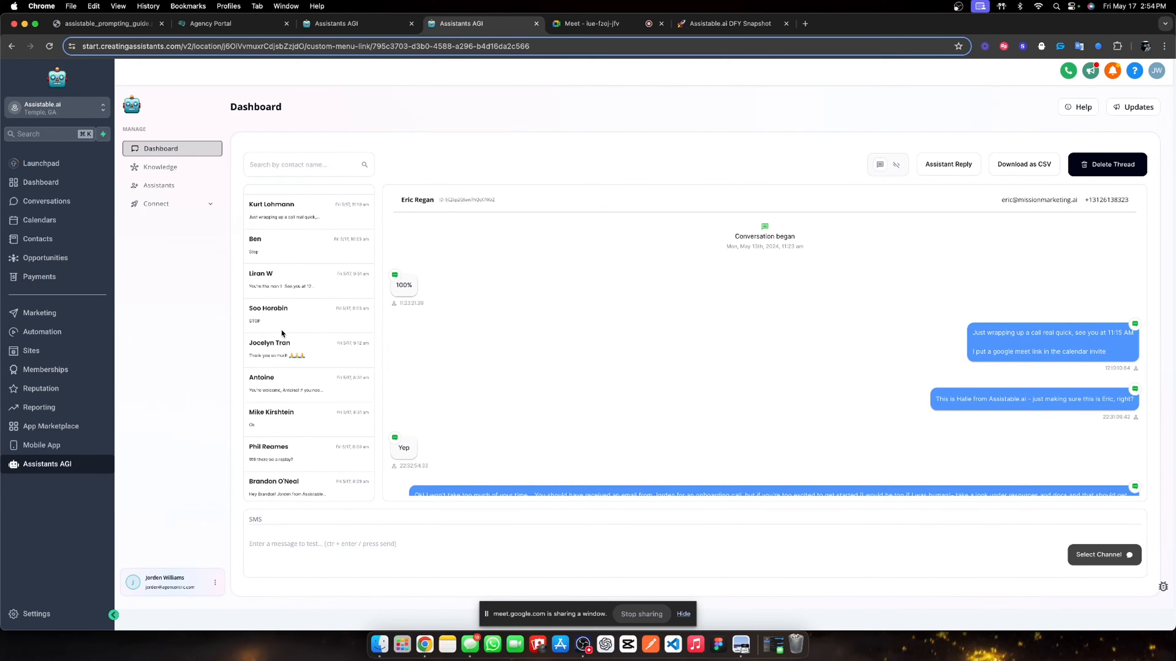
pyautogui.scroll(-15, 302, 333)
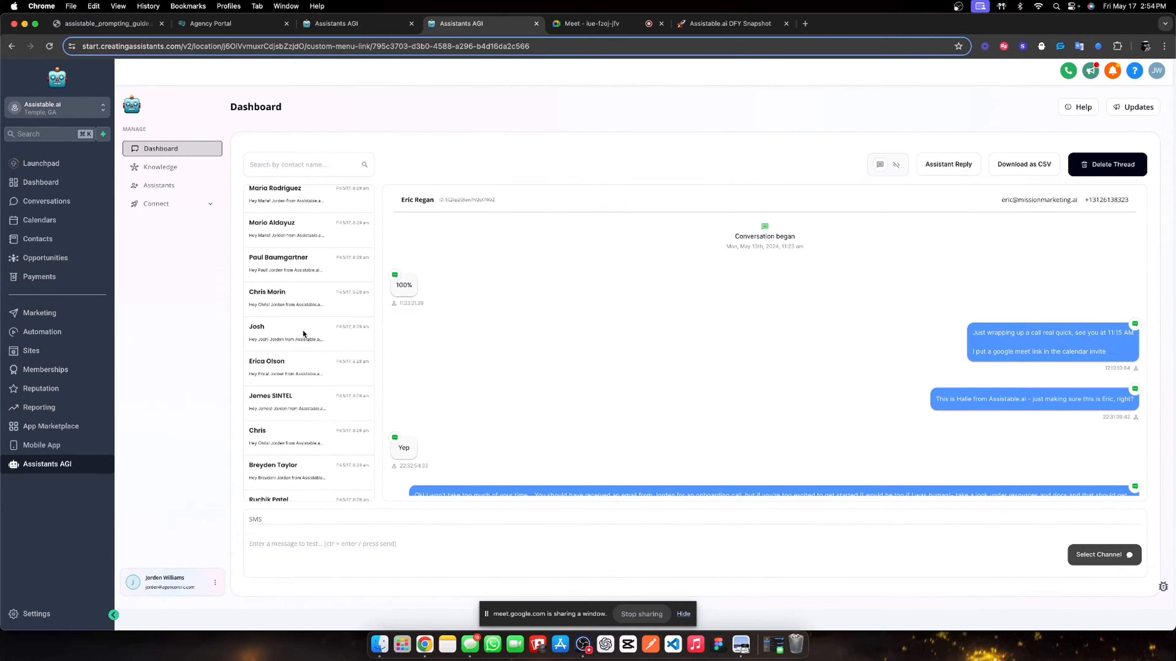
pyautogui.scroll(12, 304, 320)
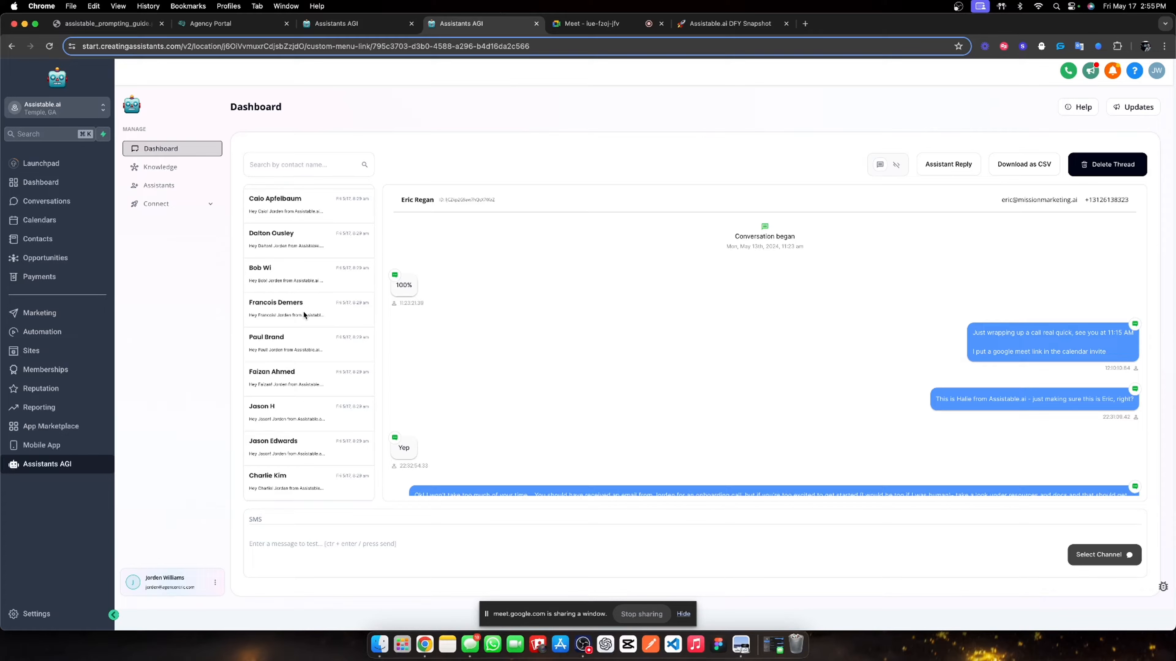
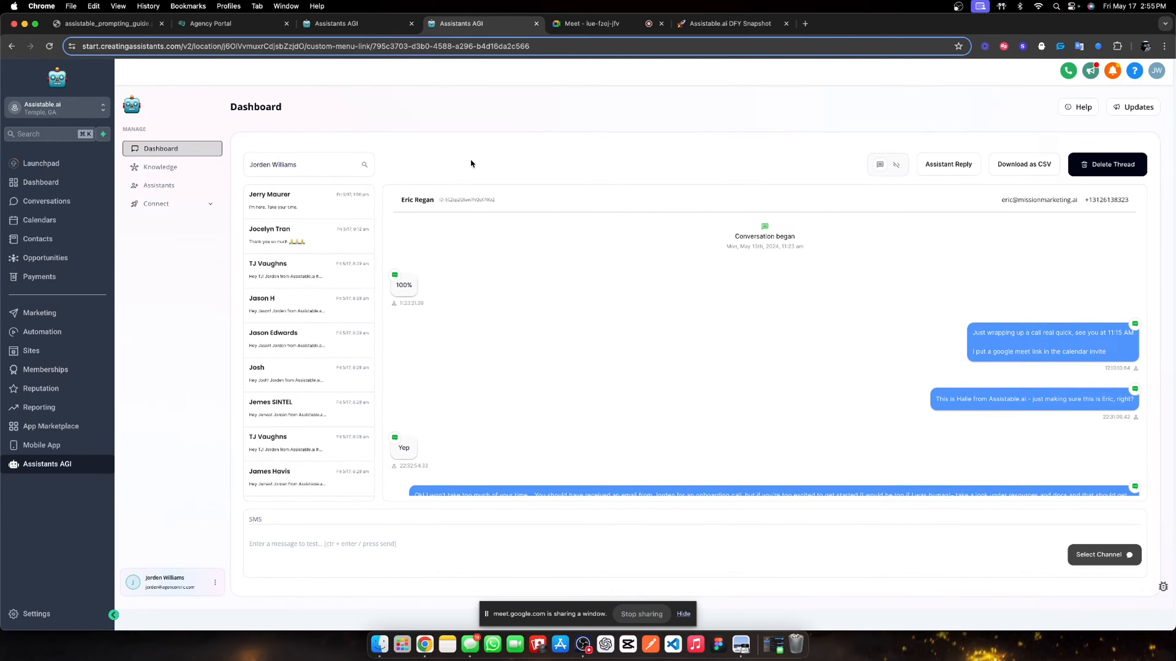
pyautogui.click(291, 206)
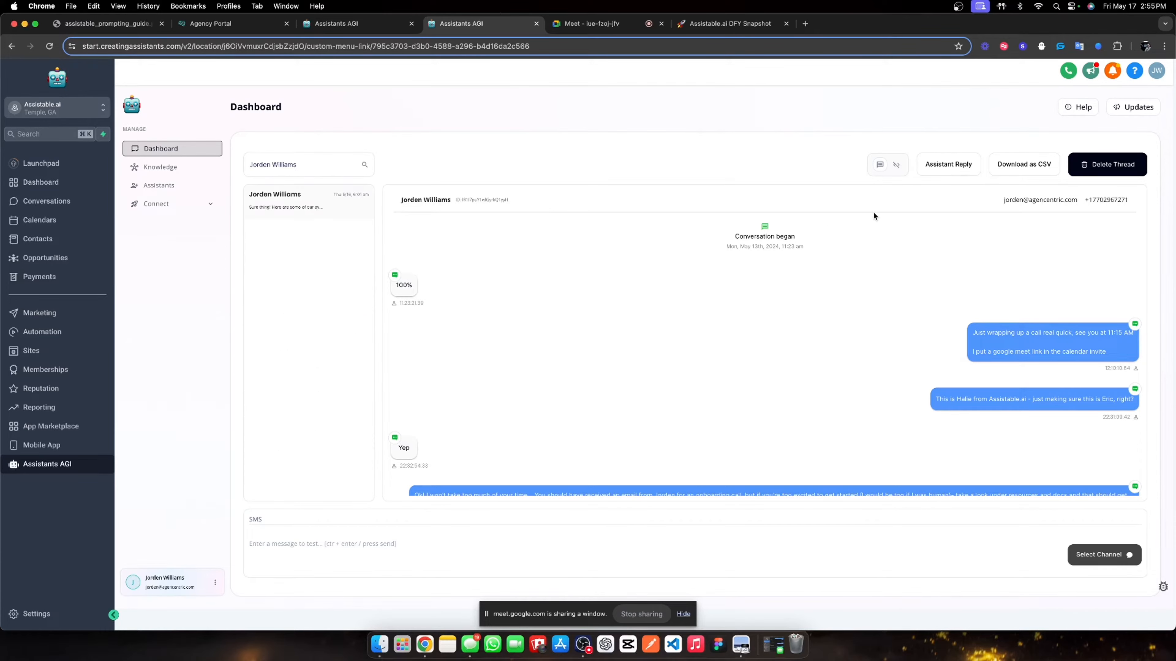
# - Delete the contact's conversation thread and go to the CRM Conversations page
pyautogui.click(1092, 164)
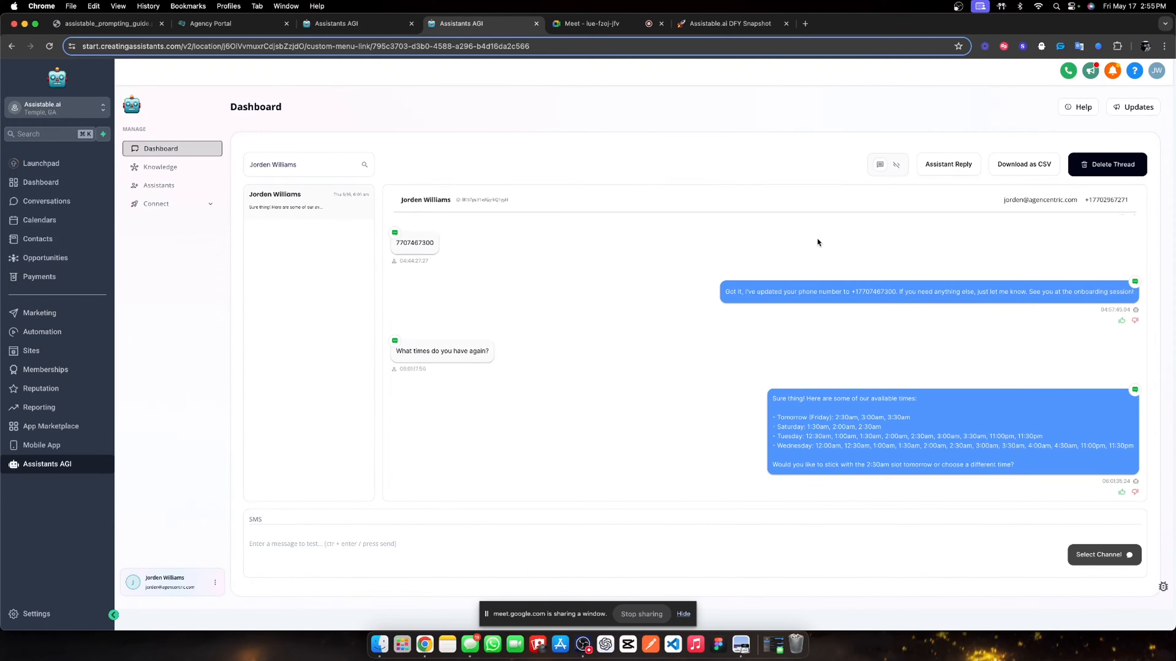
pyautogui.click(622, 219)
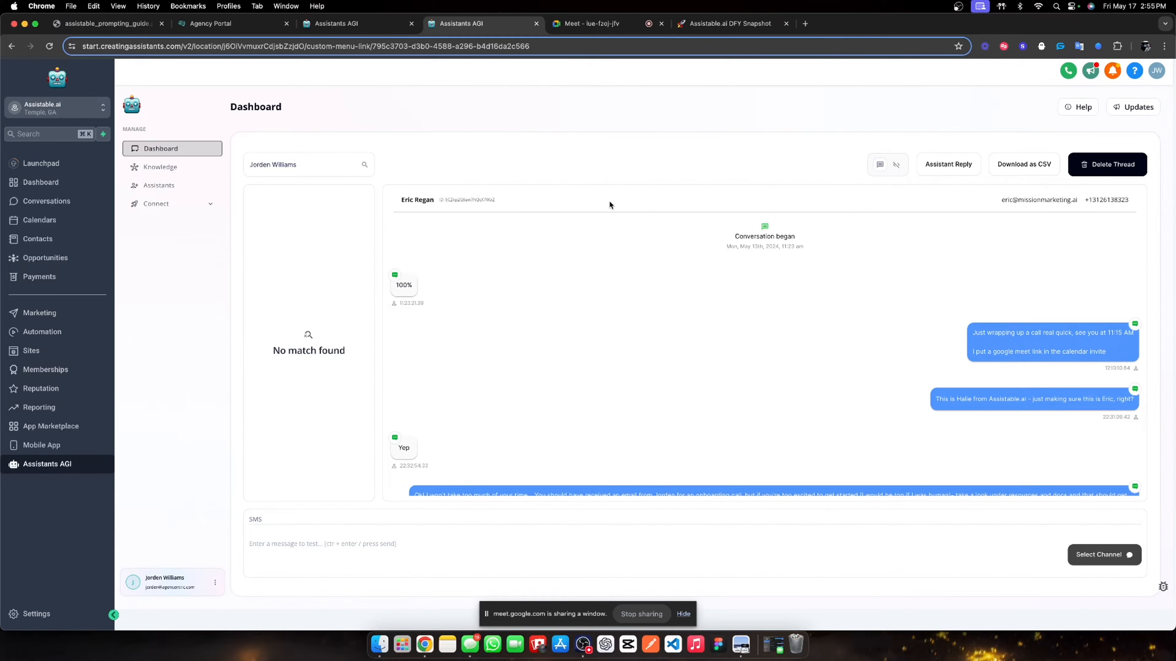
pyautogui.click(41, 202)
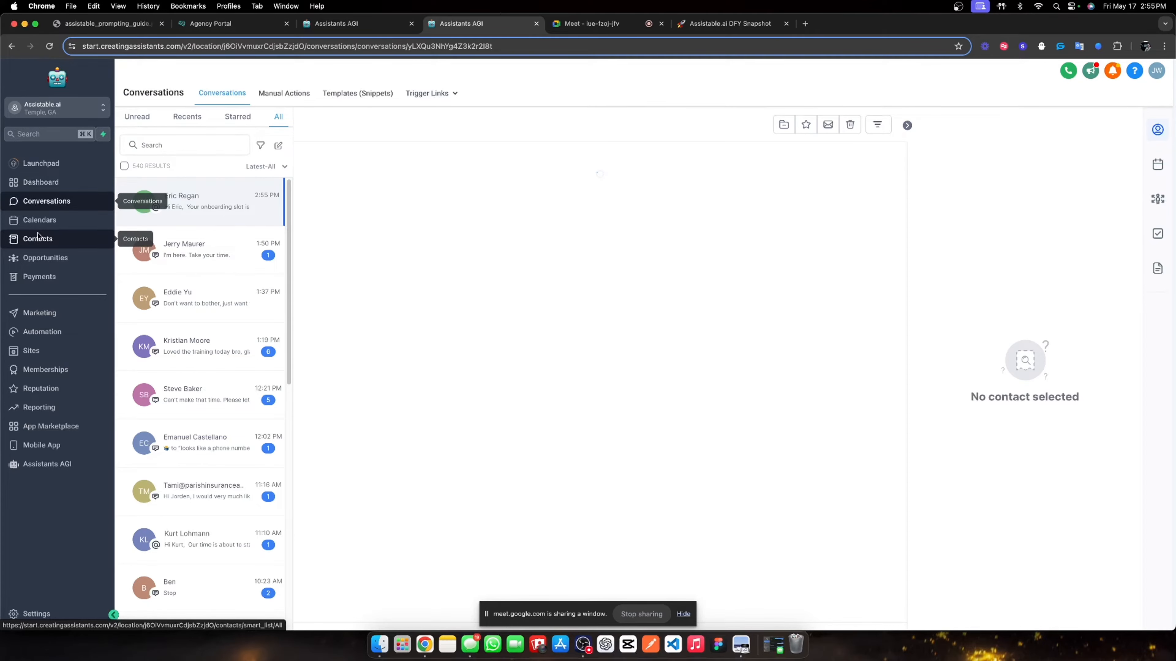
# - Find the test contact in Contacts and open their record
pyautogui.click(38, 236)
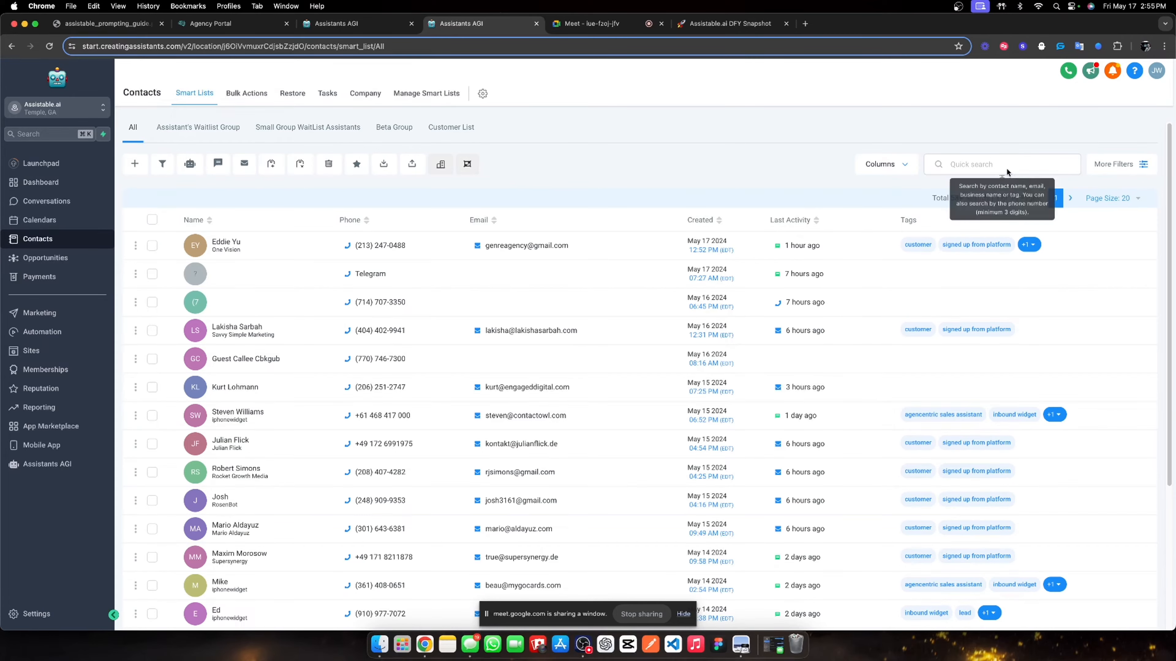
pyautogui.click(1002, 170)
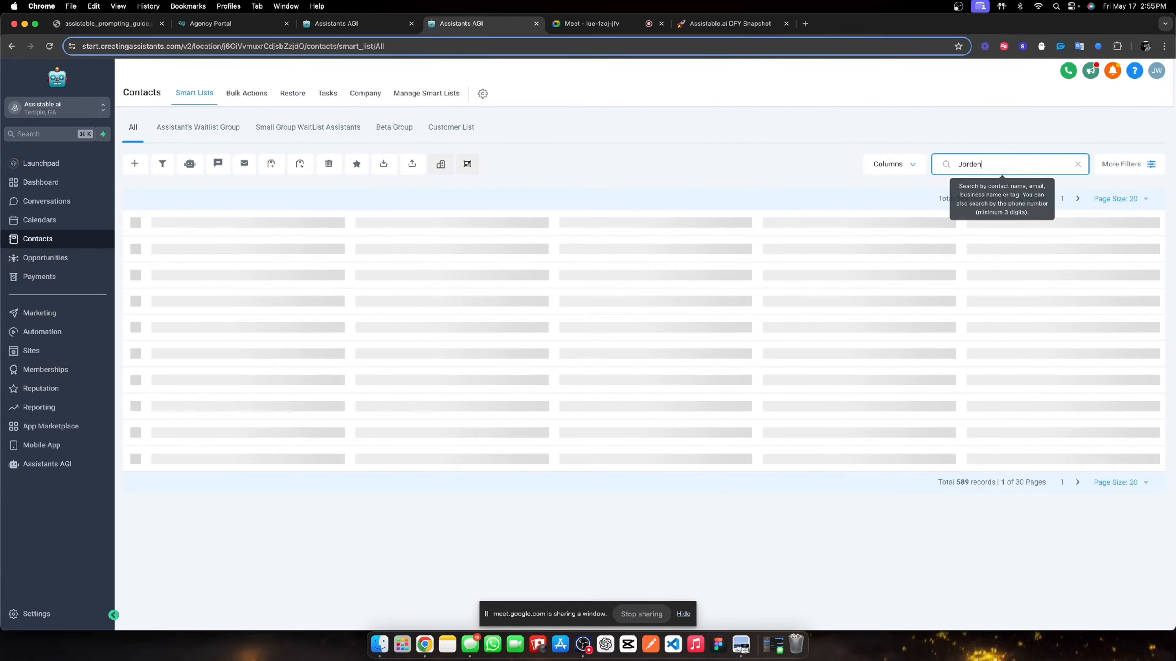
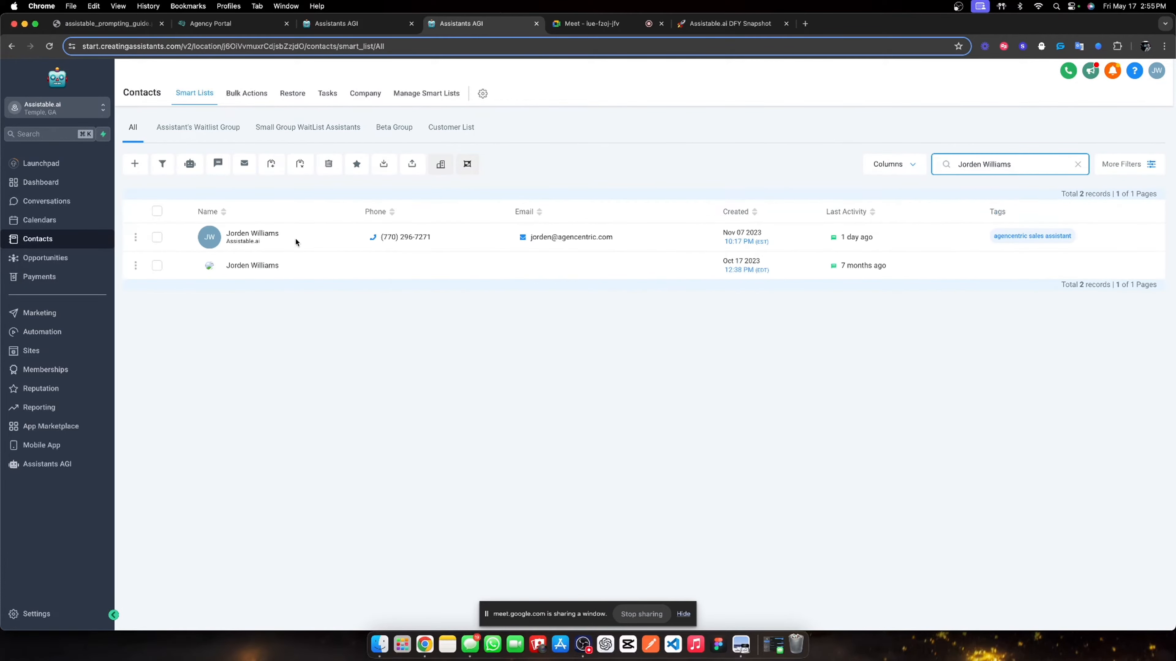
pyautogui.click(273, 236)
pyautogui.scroll(-15, 292, 348)
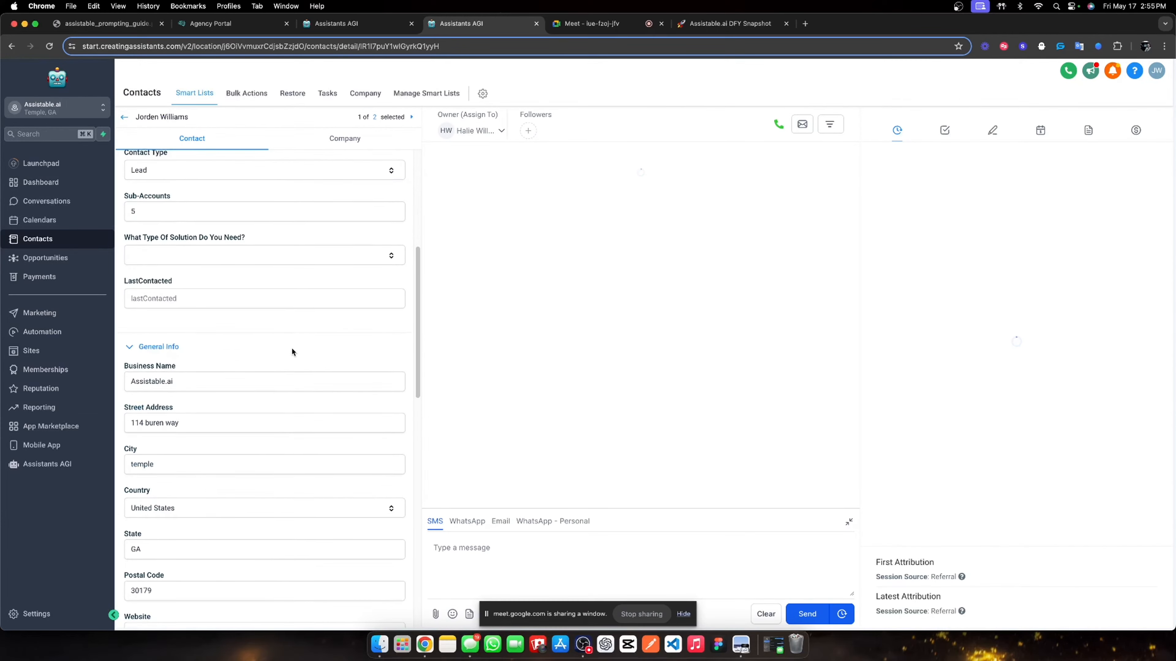
pyautogui.scroll(-3, 250, 409)
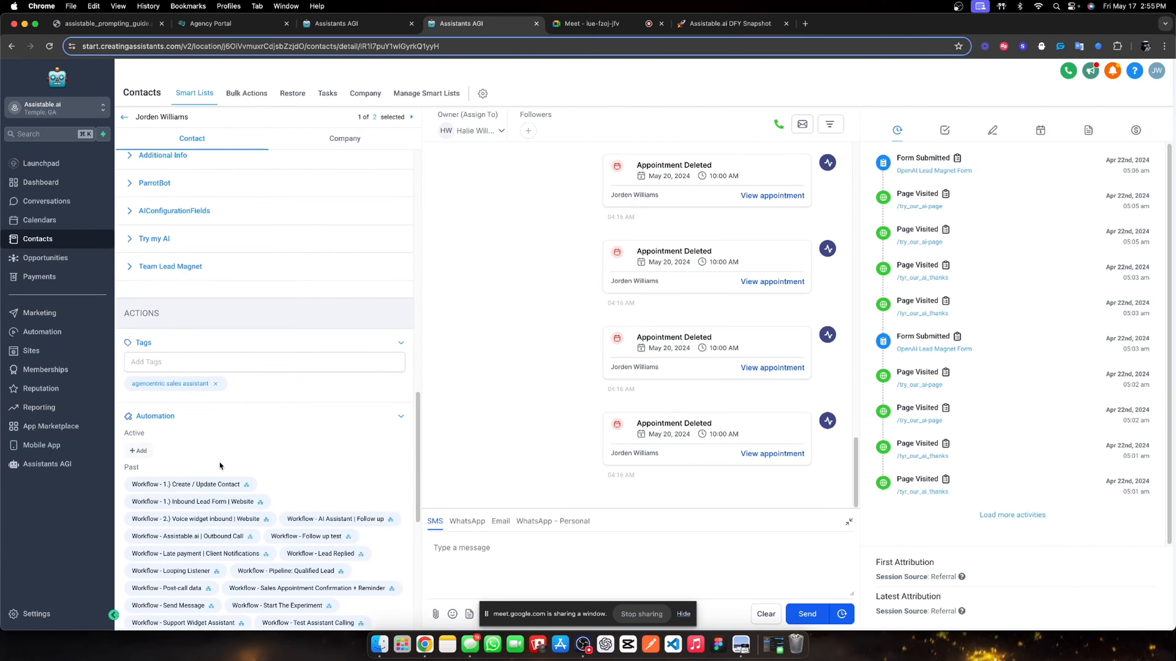
# - Enroll the contact in the 00. Activation Workflow and return to the assistant dashboard
pyautogui.click(138, 451)
pyautogui.click(510, 150)
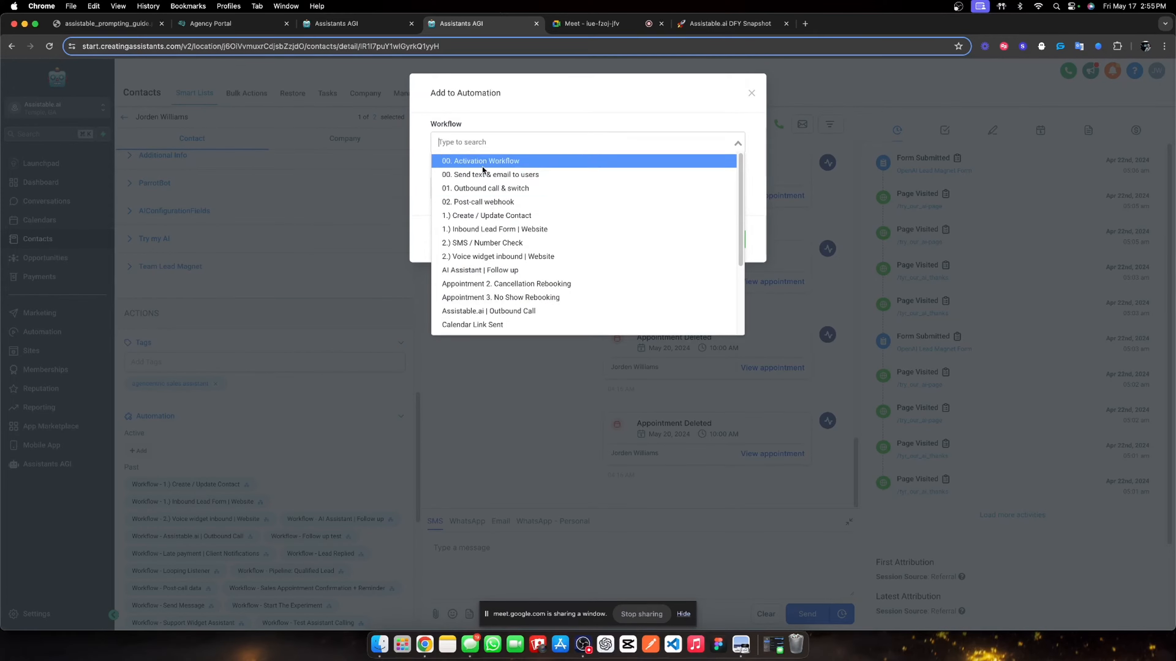
pyautogui.scroll(-3, 486, 204)
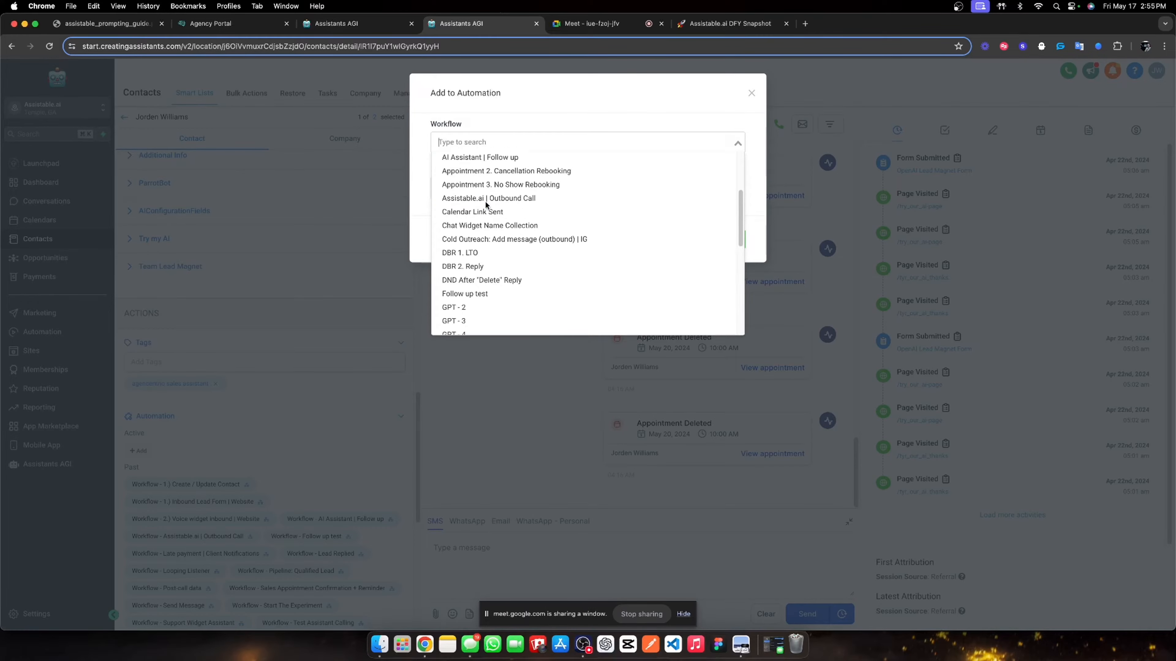
pyautogui.scroll(3, 486, 204)
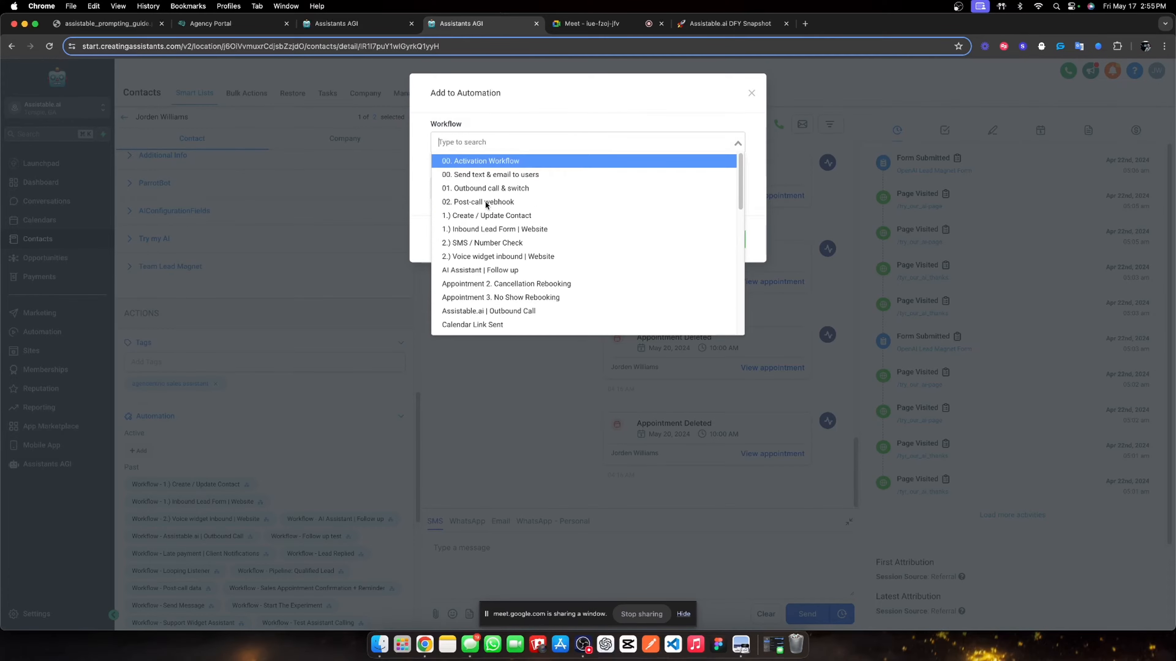
pyautogui.click(495, 162)
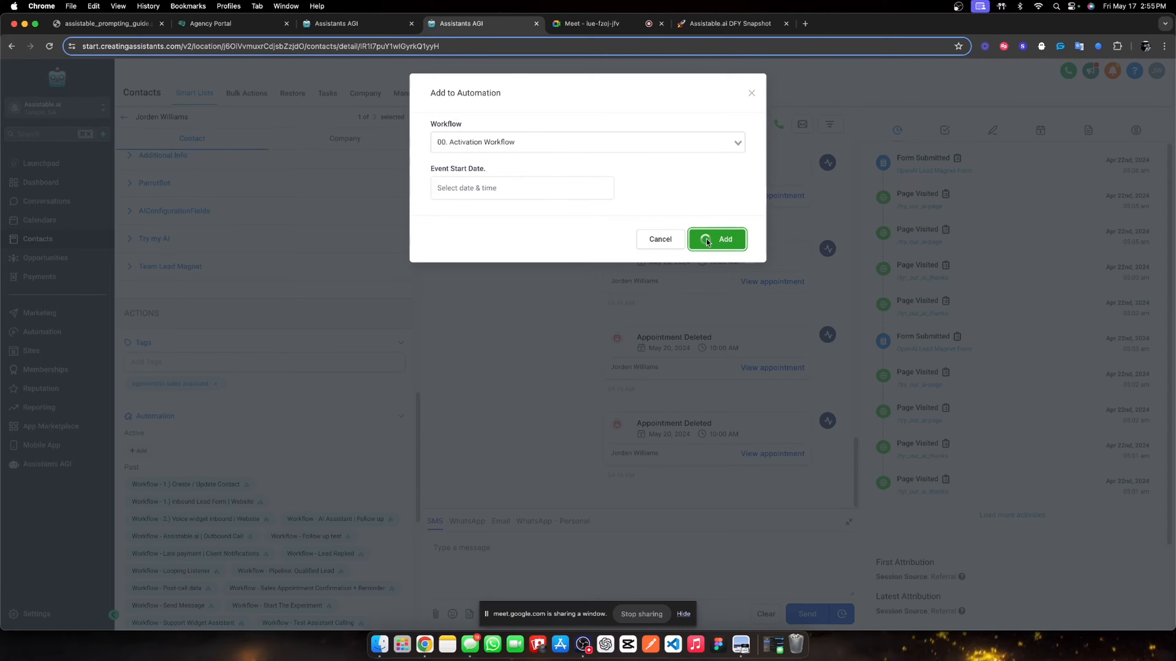
pyautogui.click(707, 240)
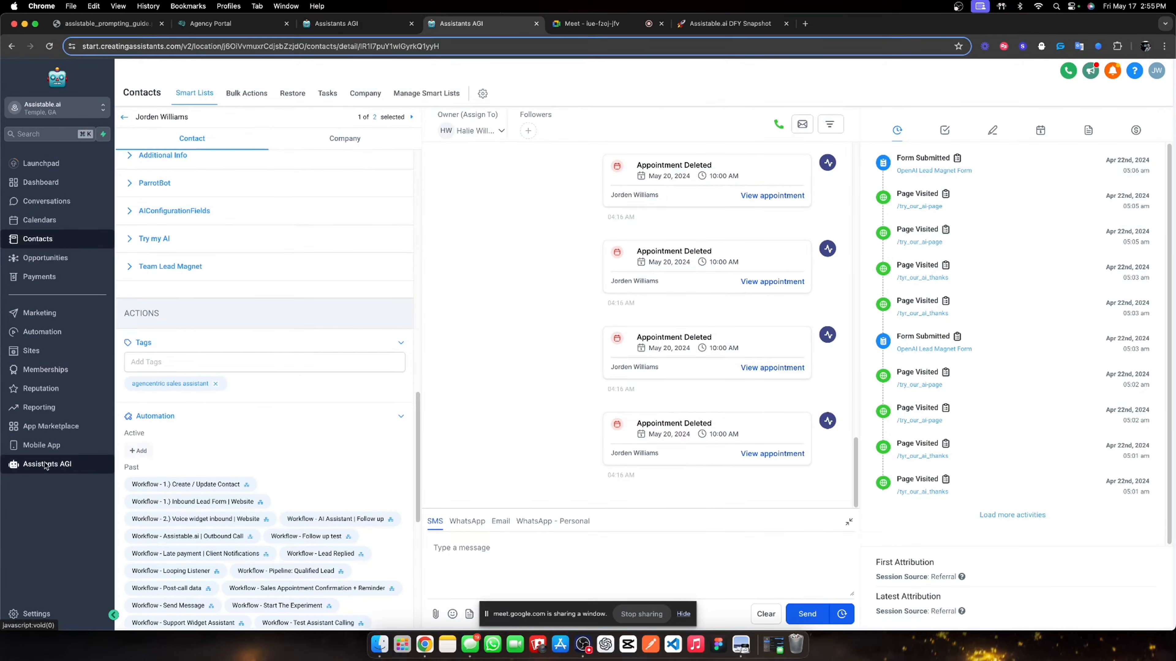
pyautogui.scroll(-5, 396, 425)
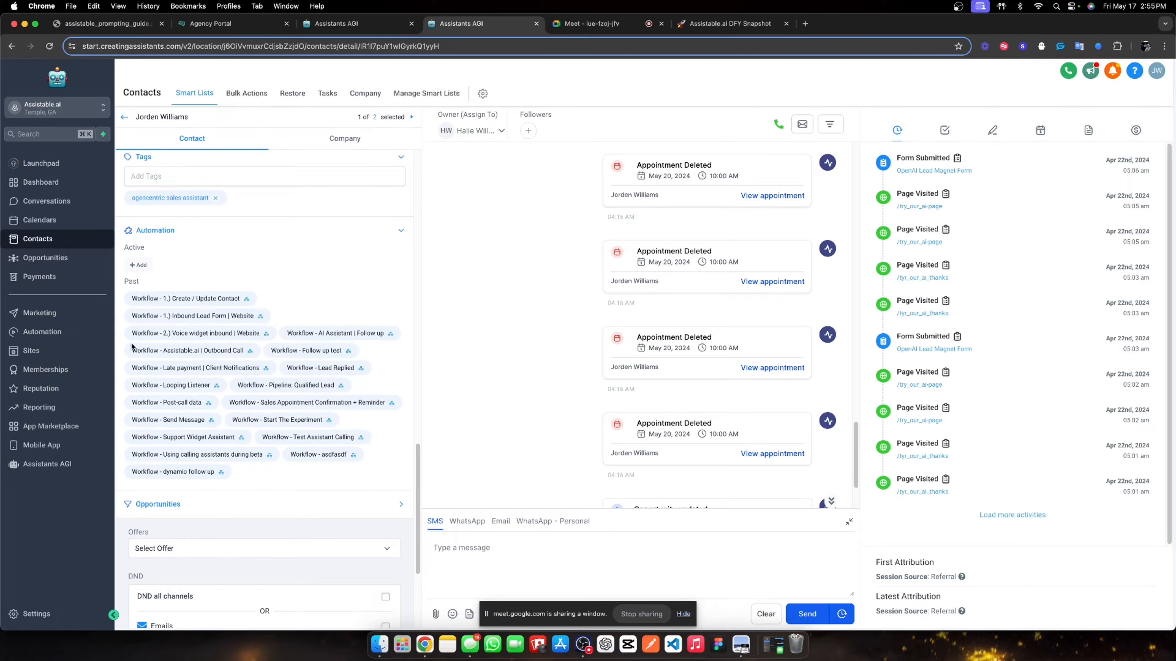
pyautogui.scroll(-3, 543, 355)
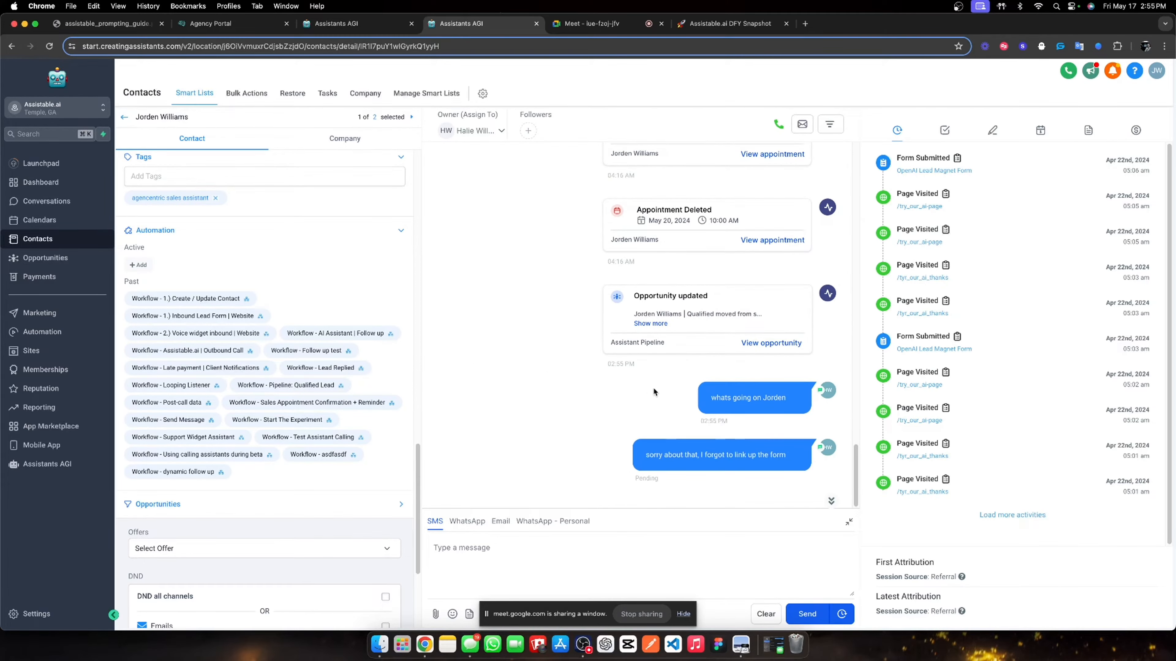
pyautogui.click(47, 464)
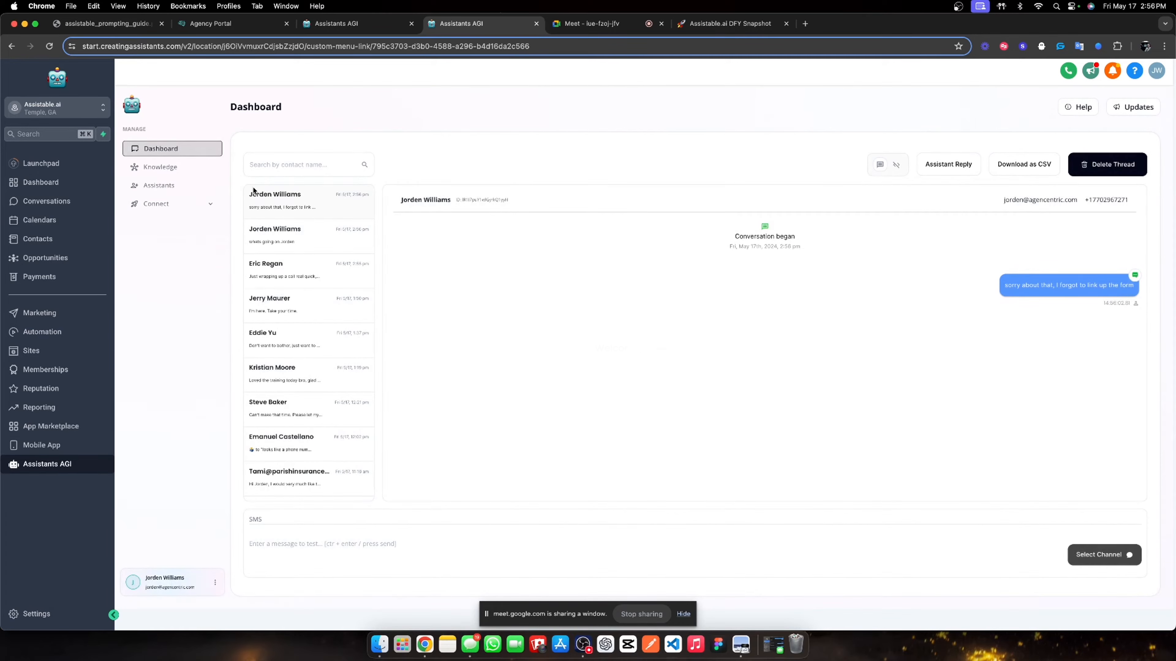
# - Review the contact's new thread, cancelling a thread deletion and highlighting the outbound messages
pyautogui.scroll(-1, 291, 203)
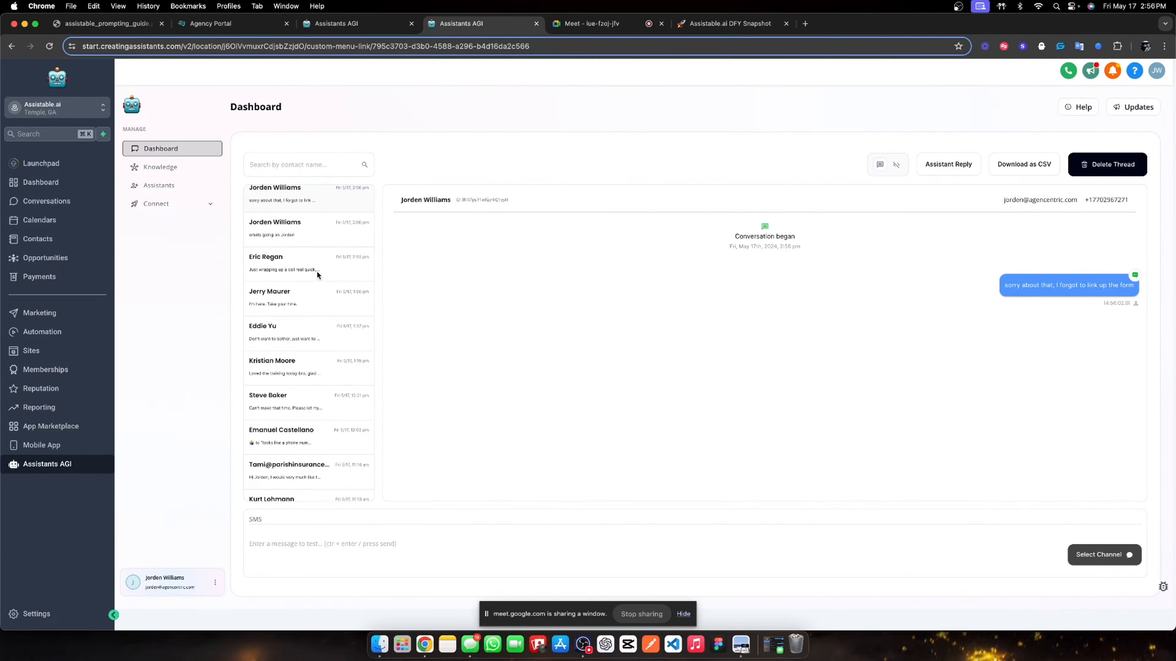
pyautogui.scroll(1, 317, 271)
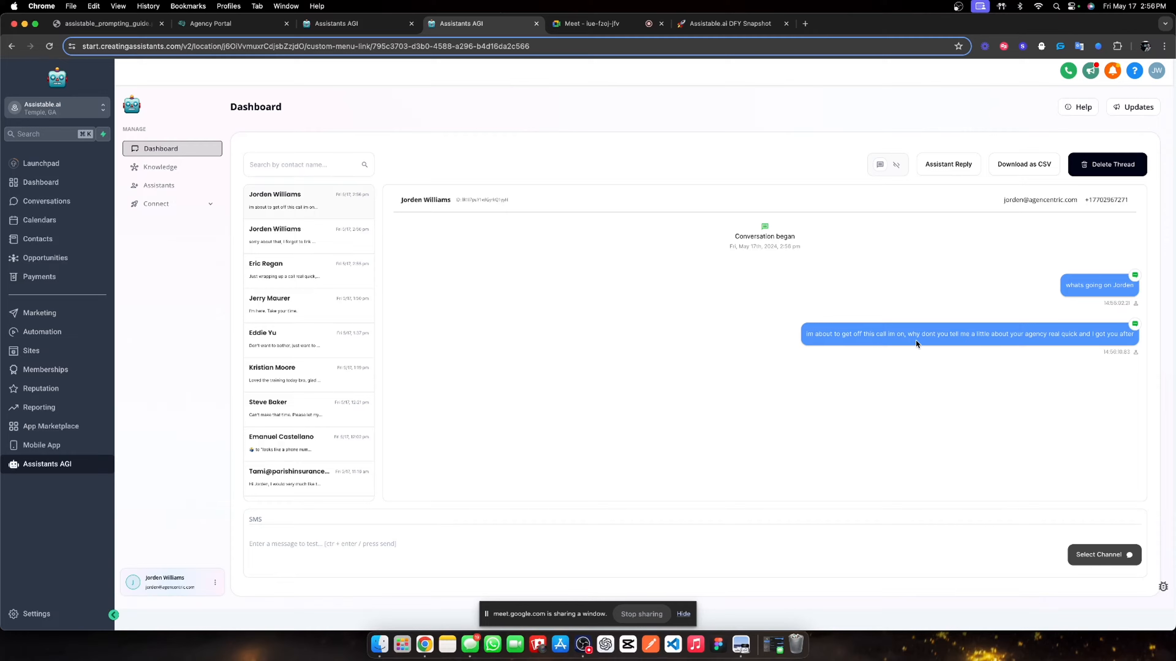
pyautogui.click(1100, 173)
pyautogui.click(732, 234)
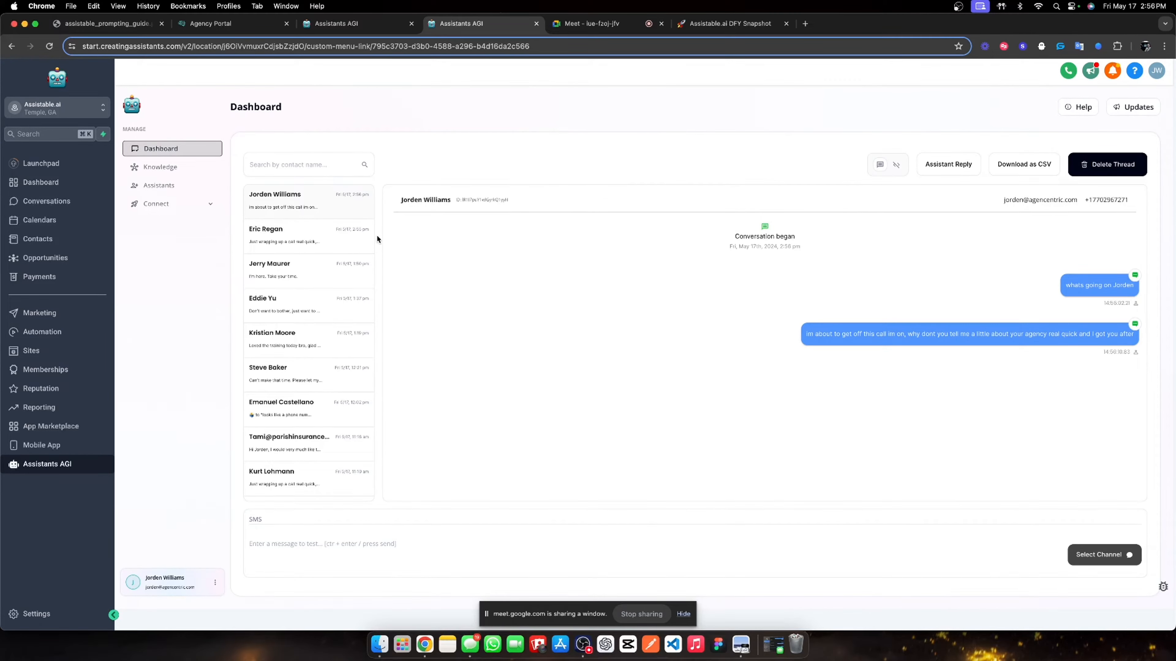
pyautogui.tripleClick(1076, 284)
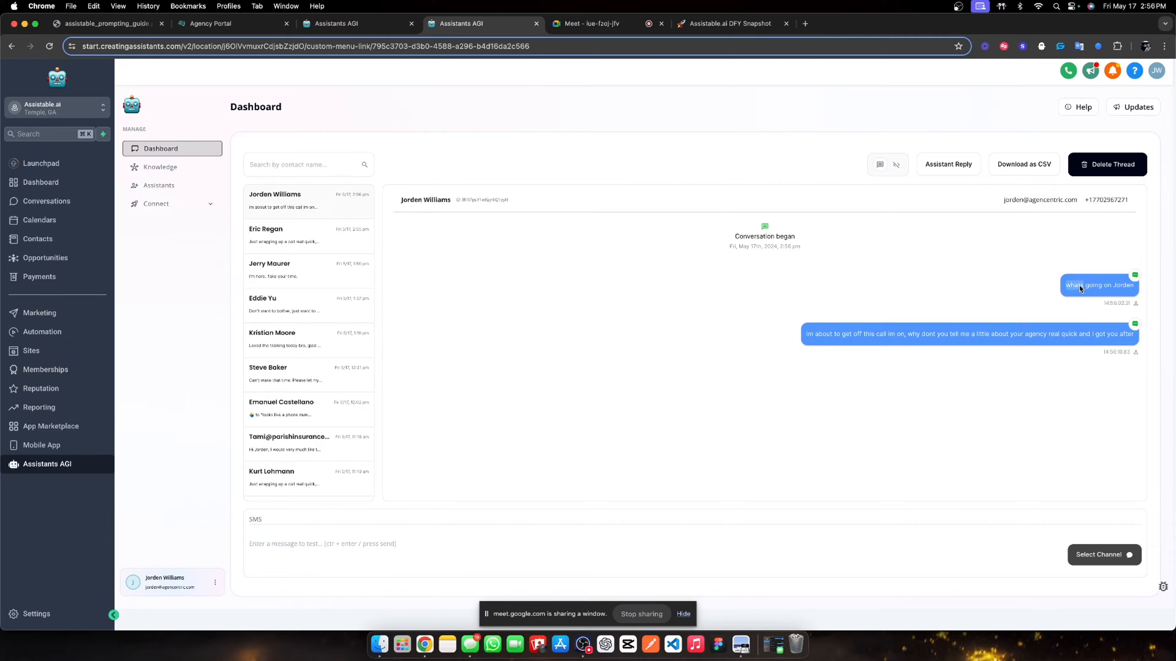
pyautogui.click(956, 326)
pyautogui.tripleClick(947, 330)
pyautogui.click(987, 271)
# - Check the assistant's run log, switch back to chat, then go to the Conversations inbox
pyautogui.click(896, 166)
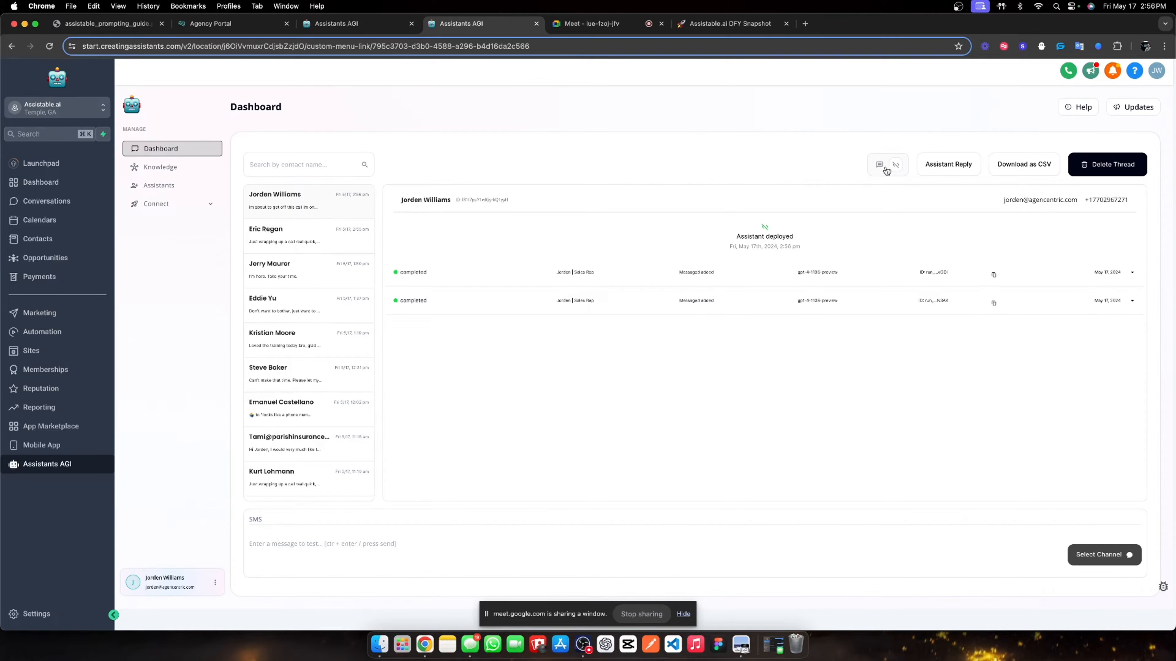
pyautogui.click(882, 167)
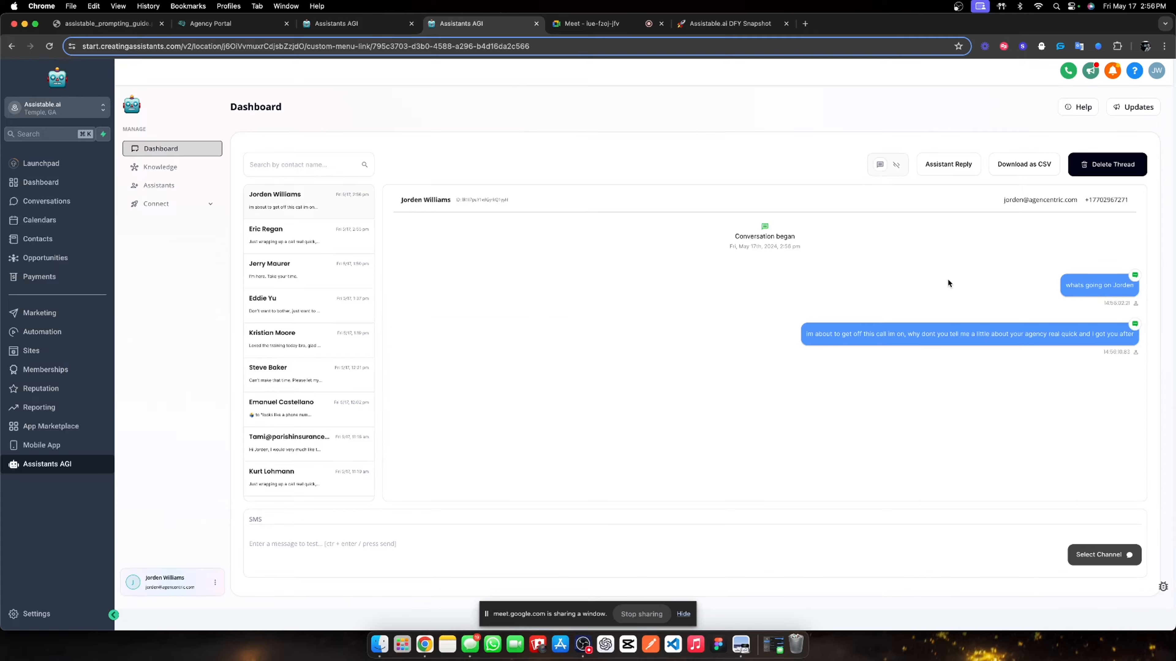
pyautogui.click(165, 187)
pyautogui.click(174, 155)
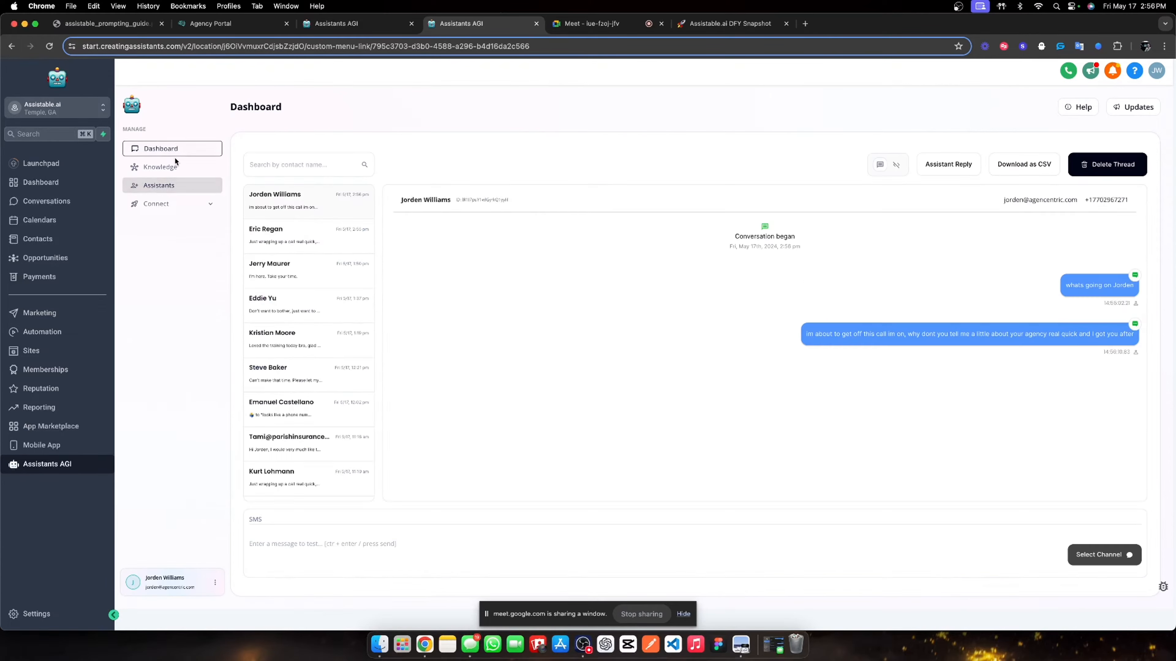
pyautogui.click(58, 203)
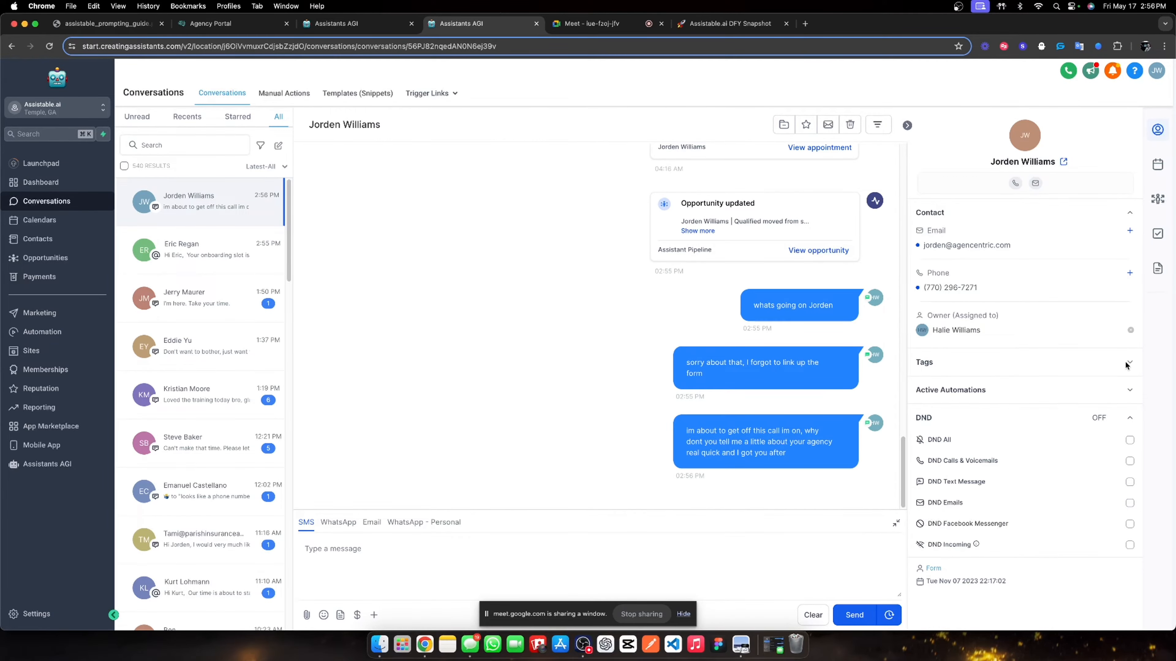
# - Expand the test contact's tags, reopen their conversation, and return to the Assistants AGI dashboard
pyautogui.click(1128, 363)
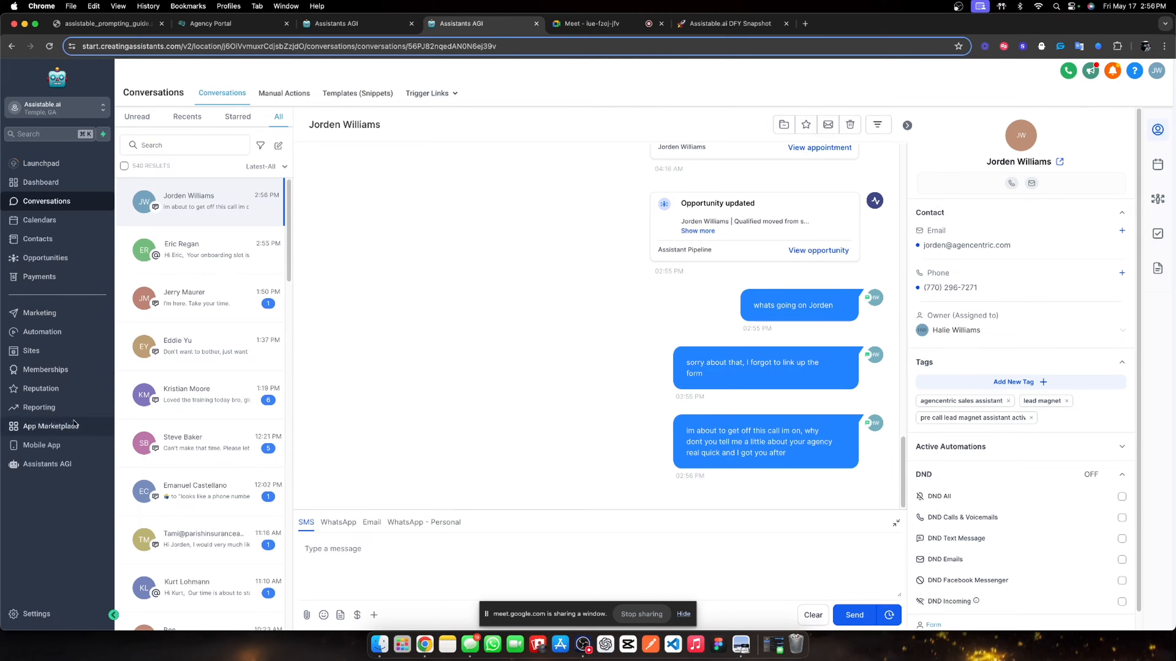
pyautogui.click(54, 220)
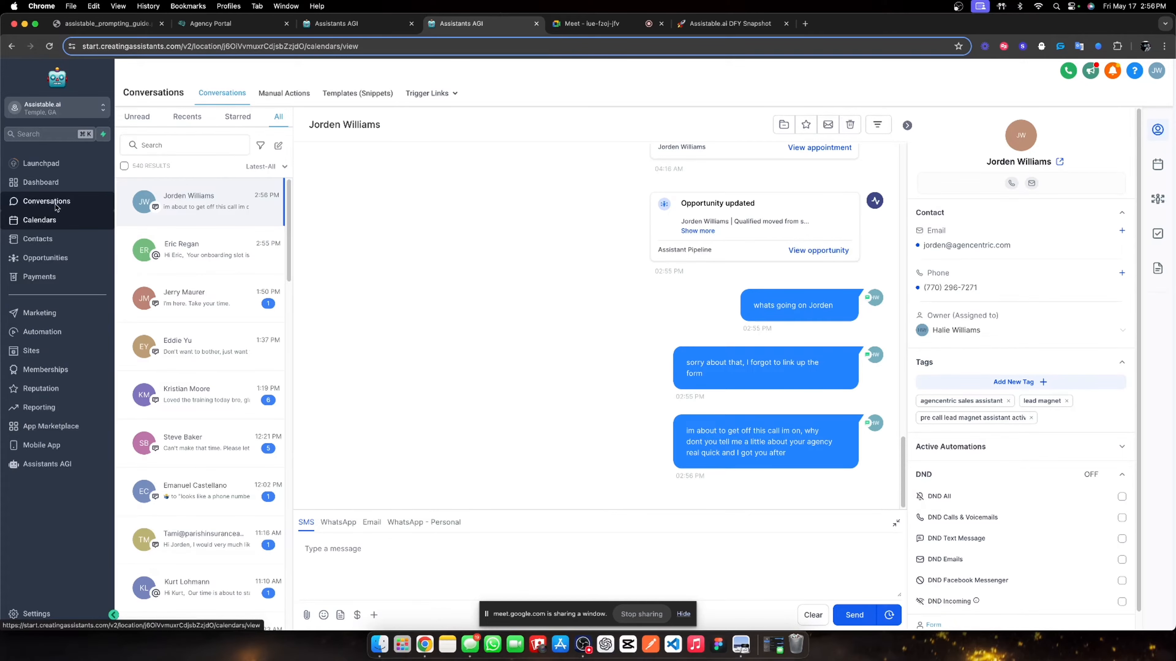
pyautogui.click(96, 184)
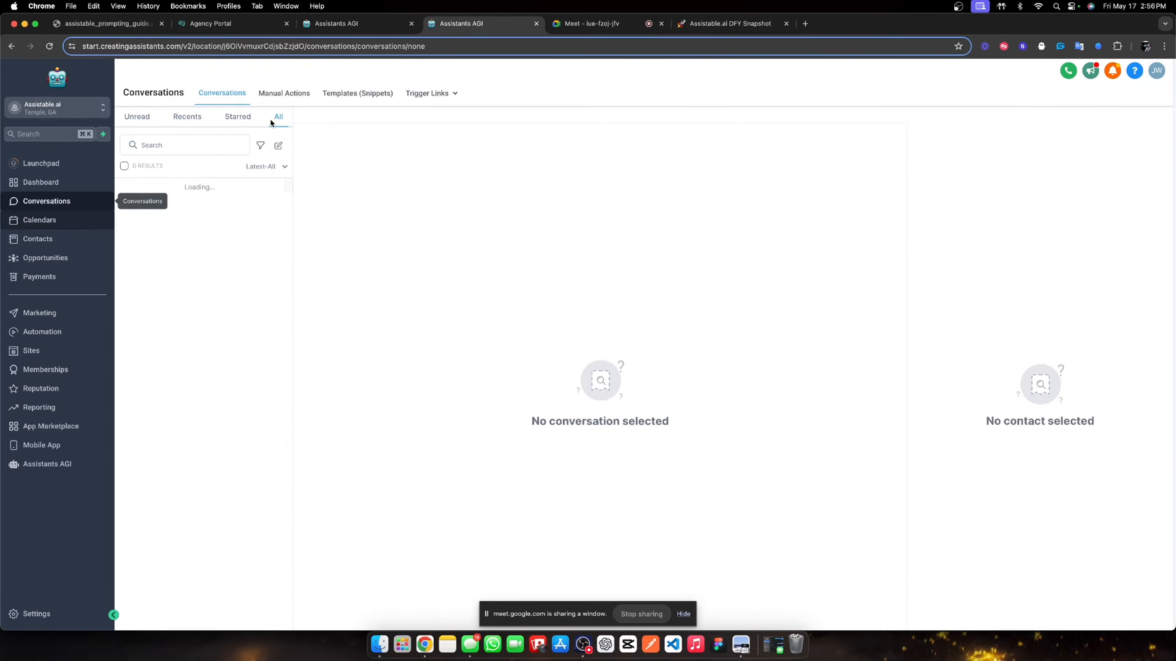
pyautogui.click(236, 199)
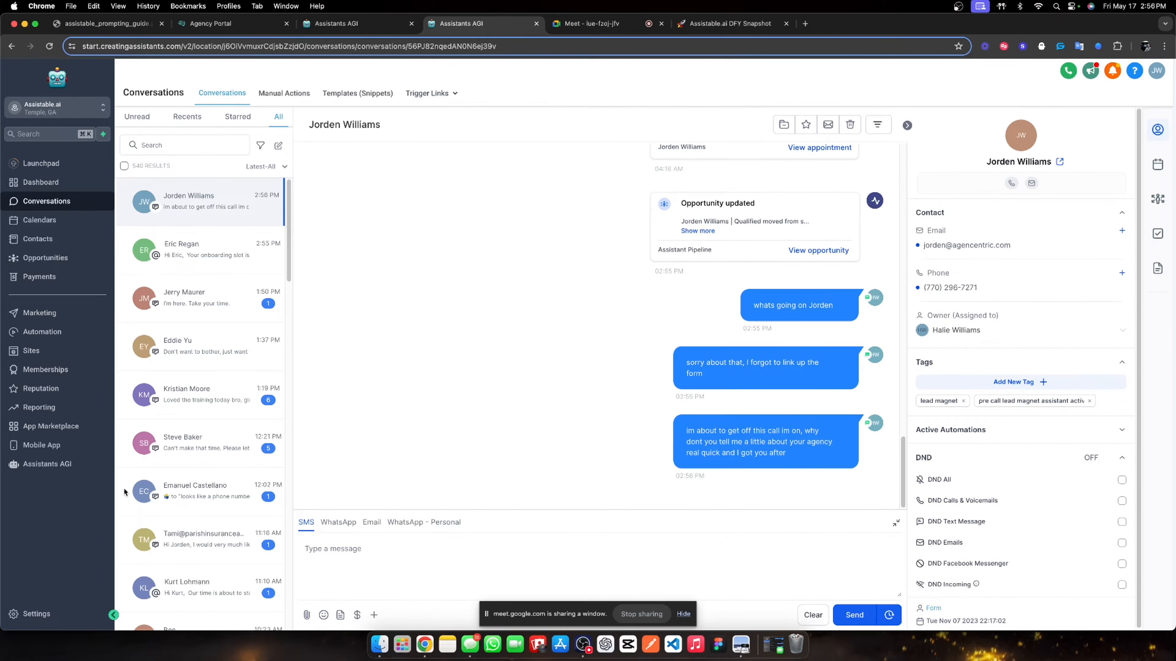
pyautogui.click(69, 463)
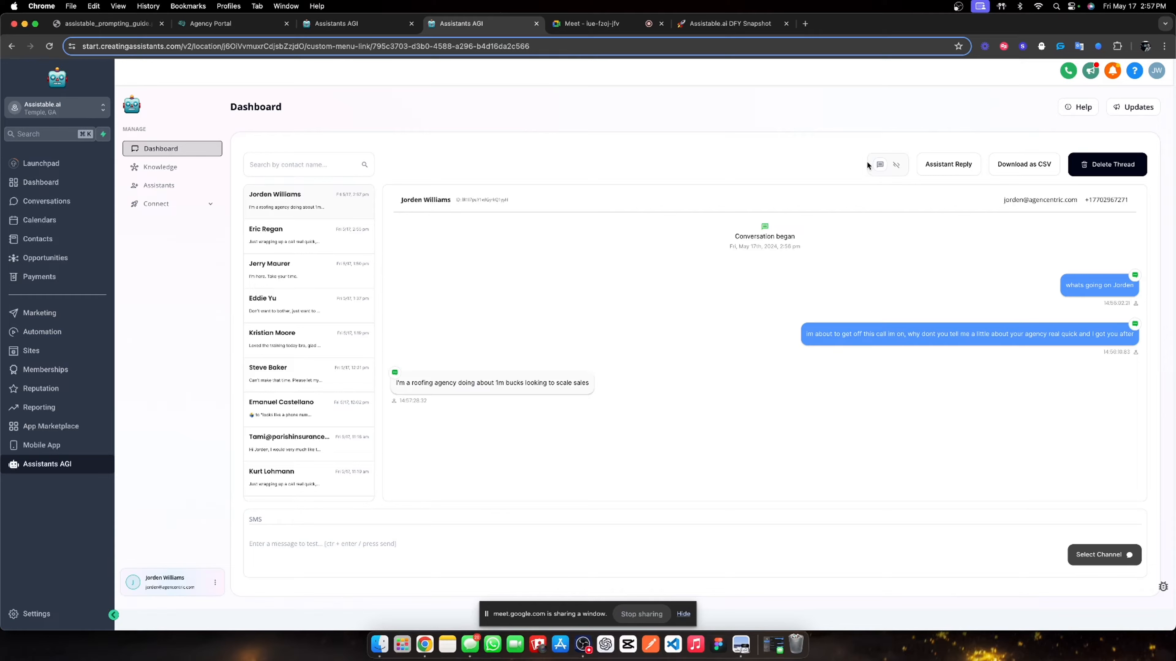
# - Toggle the contact's thread to the run log and back to chat messages
pyautogui.click(881, 166)
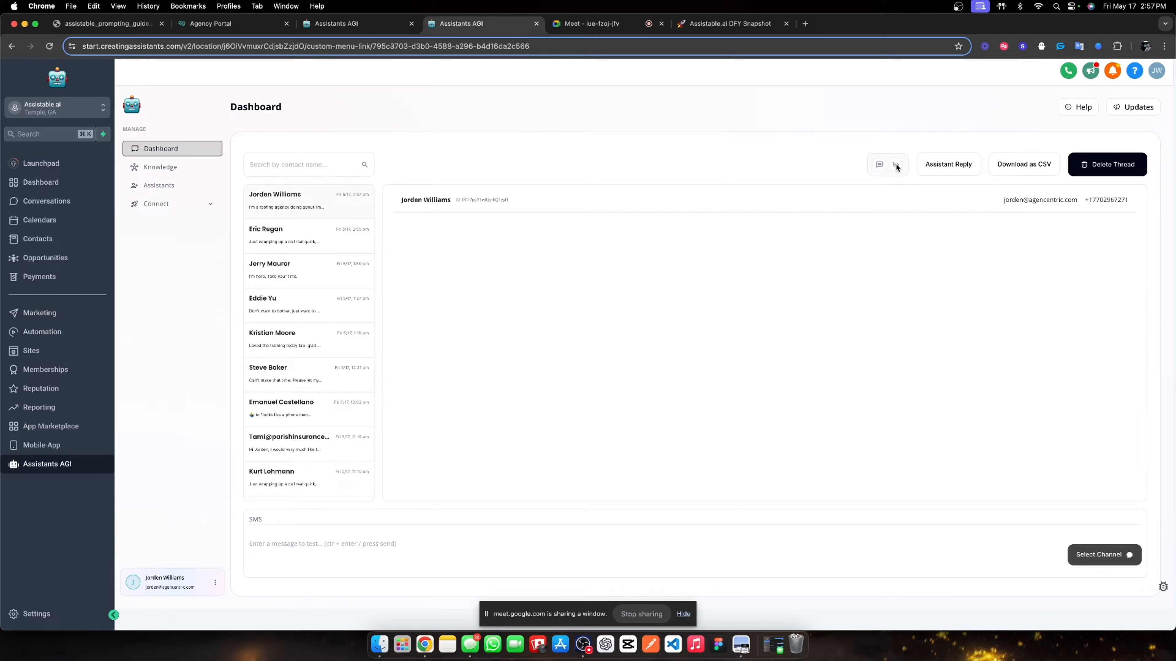
pyautogui.click(879, 166)
# - Set the Lead Magnet Pre-call assistant's message queuing to 0 seconds and save
pyautogui.click(184, 186)
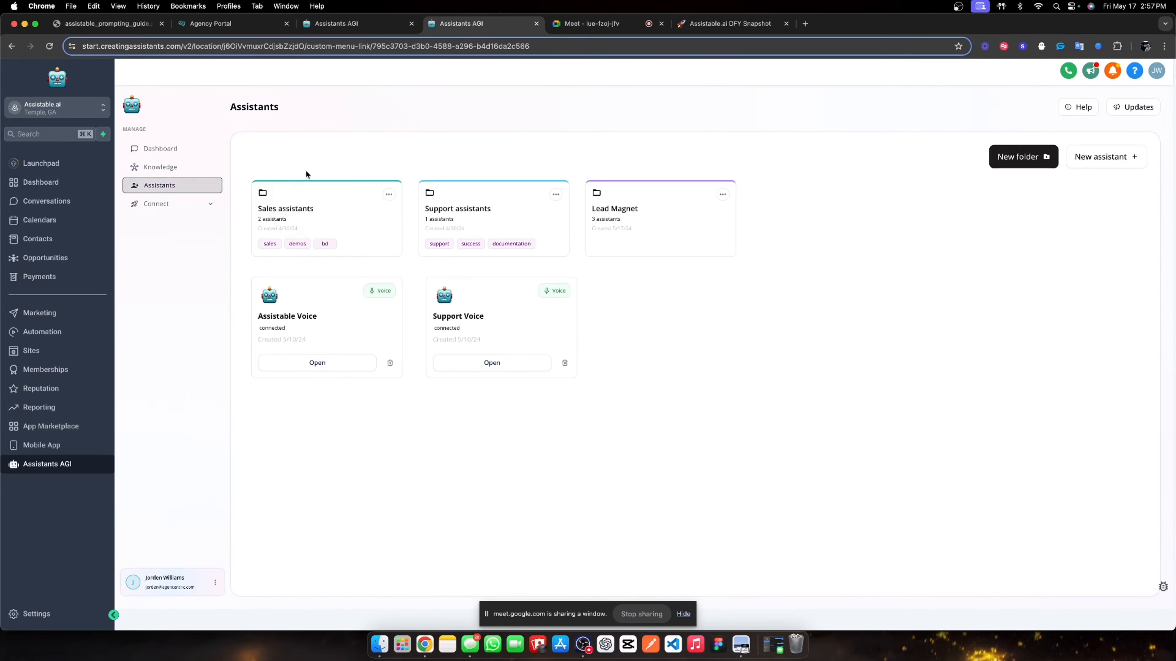
pyautogui.click(647, 222)
pyautogui.click(287, 281)
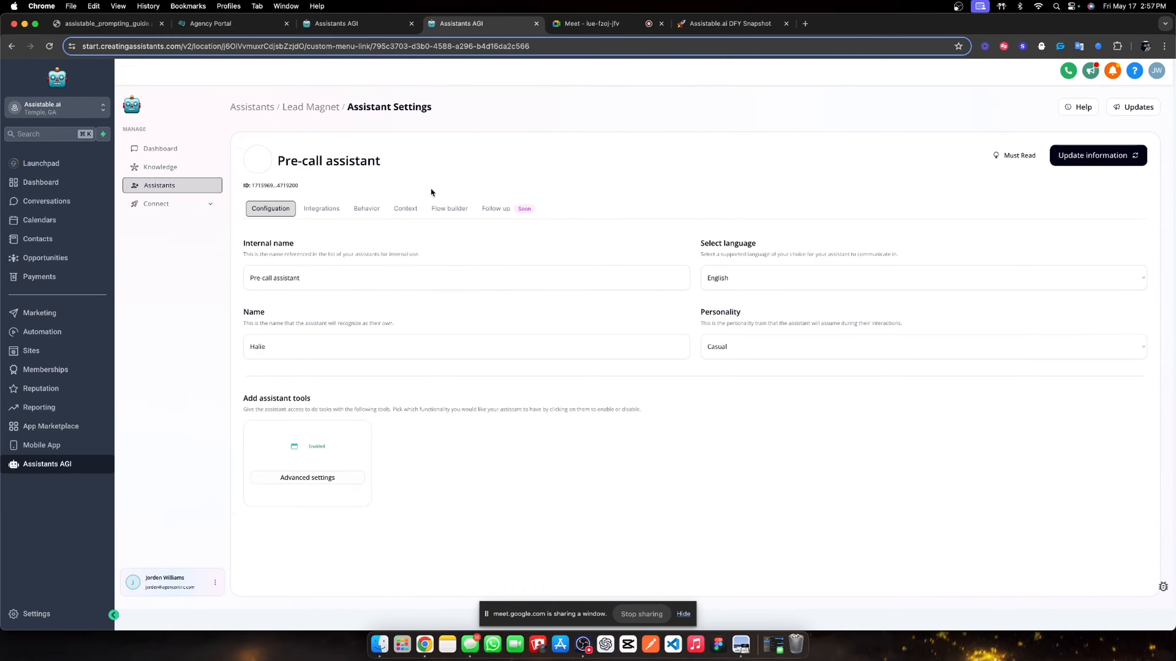
pyautogui.click(370, 211)
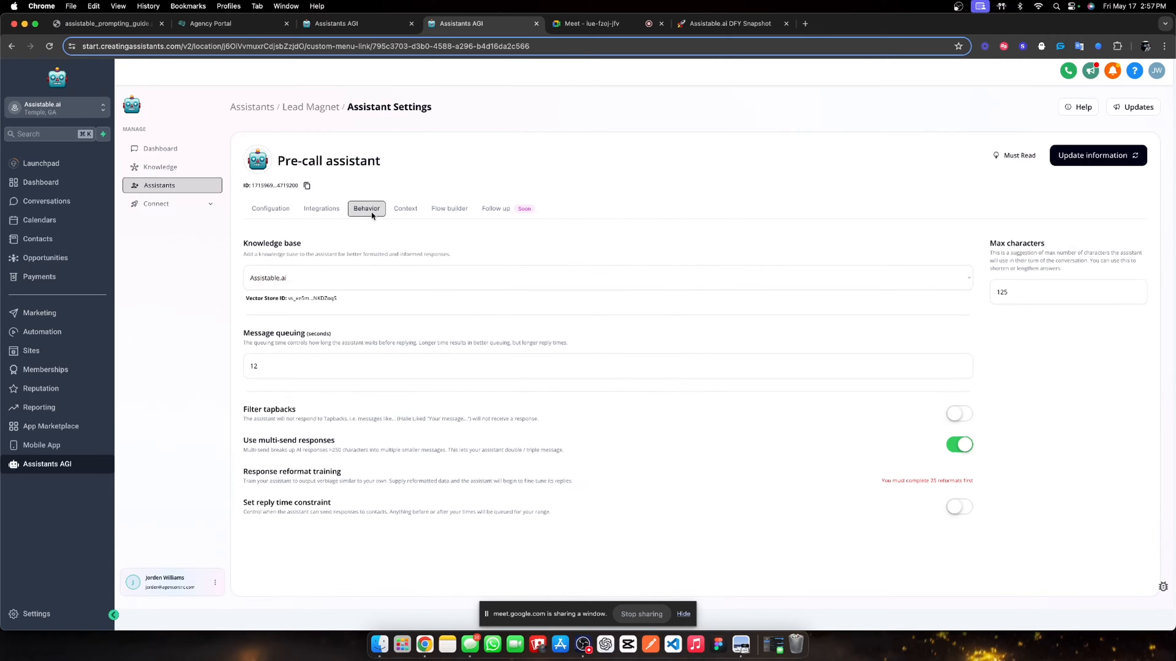
pyautogui.click(276, 373)
pyautogui.press('BackSpace')
pyautogui.press('BackSpace')
pyautogui.write('0')
pyautogui.click(1078, 157)
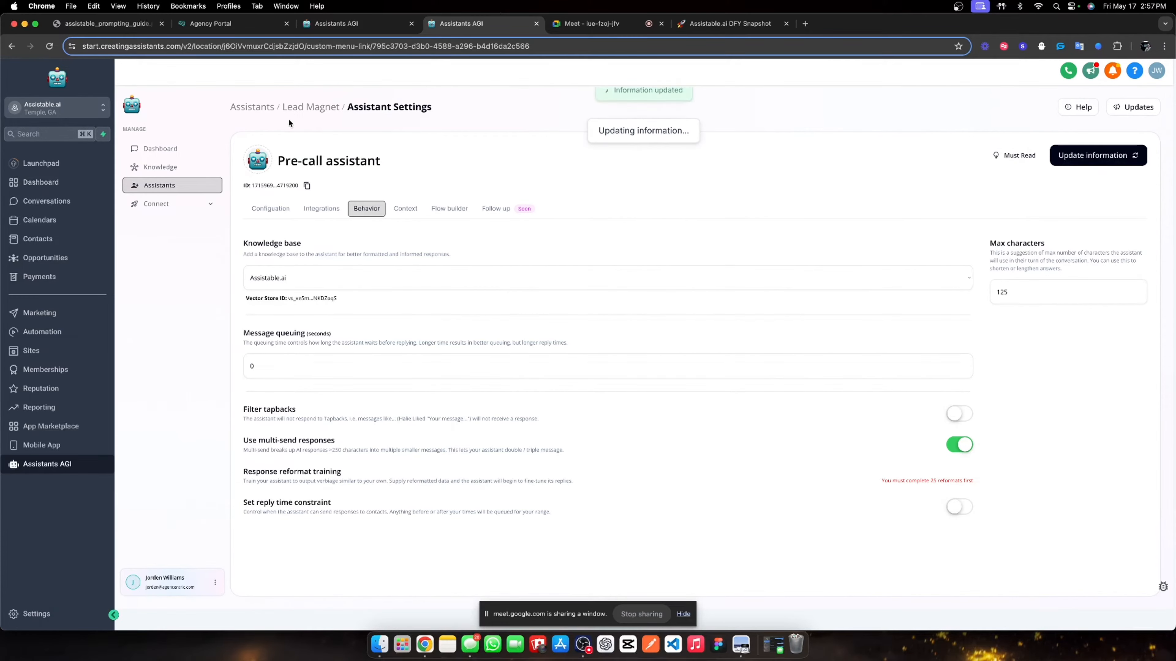
# - Set the Post-call assistant's message queuing to 0 seconds, save, and return to the dashboard
pyautogui.click(301, 108)
pyautogui.click(468, 273)
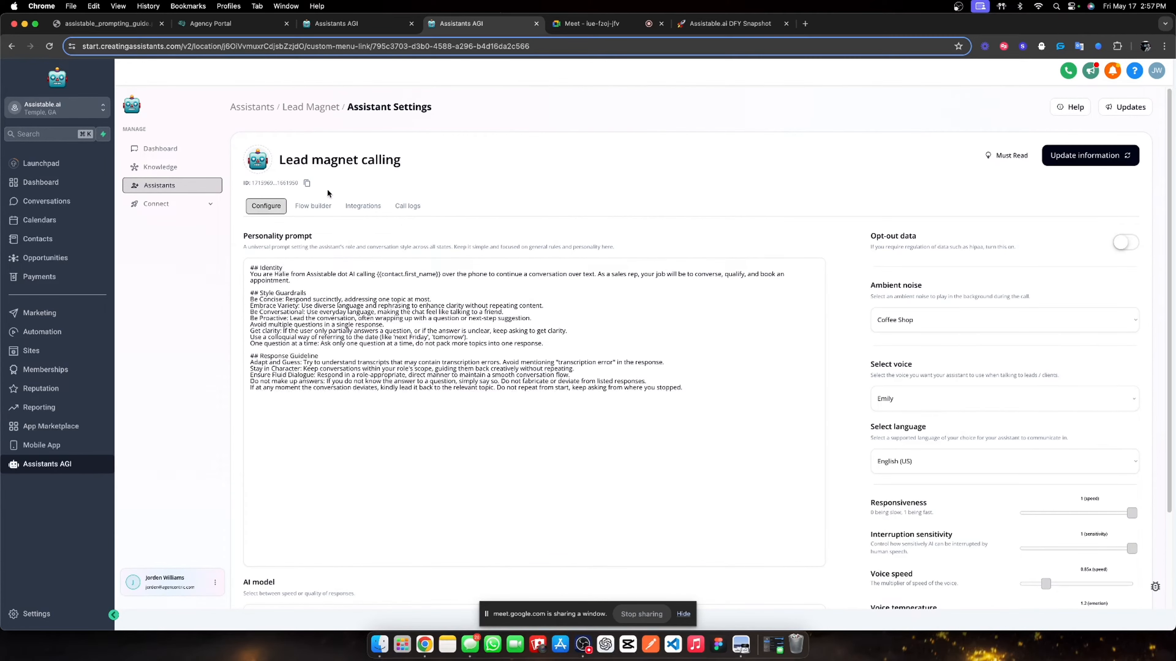
pyautogui.click(311, 107)
pyautogui.click(665, 278)
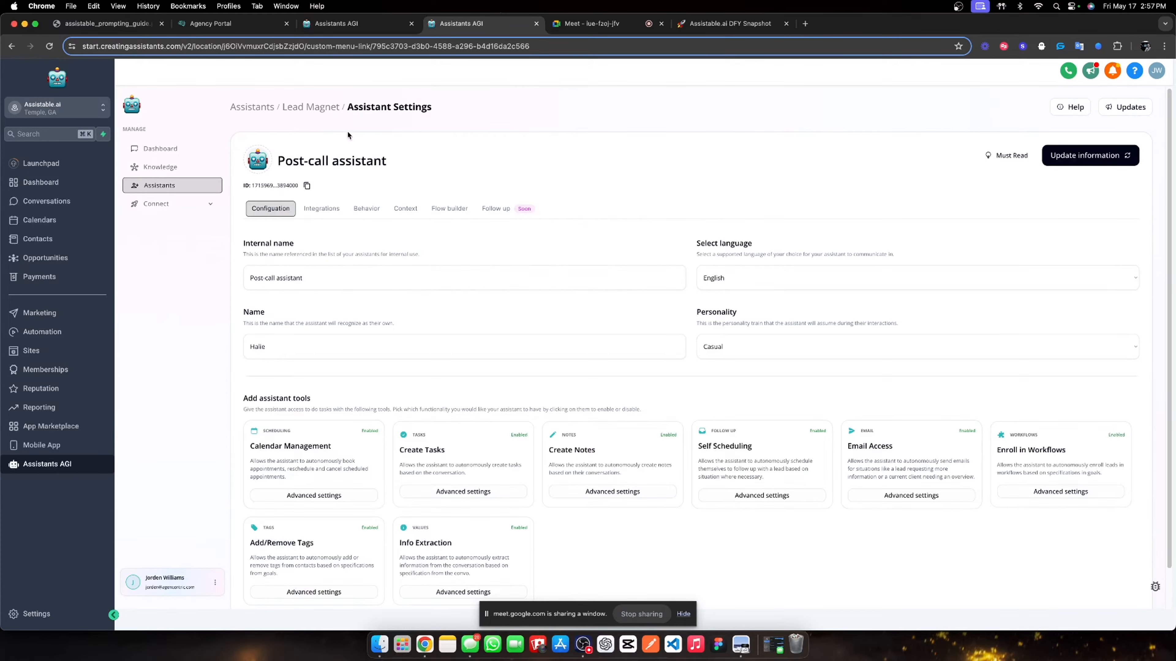
pyautogui.click(327, 109)
pyautogui.click(660, 278)
pyautogui.click(366, 208)
pyautogui.click(270, 366)
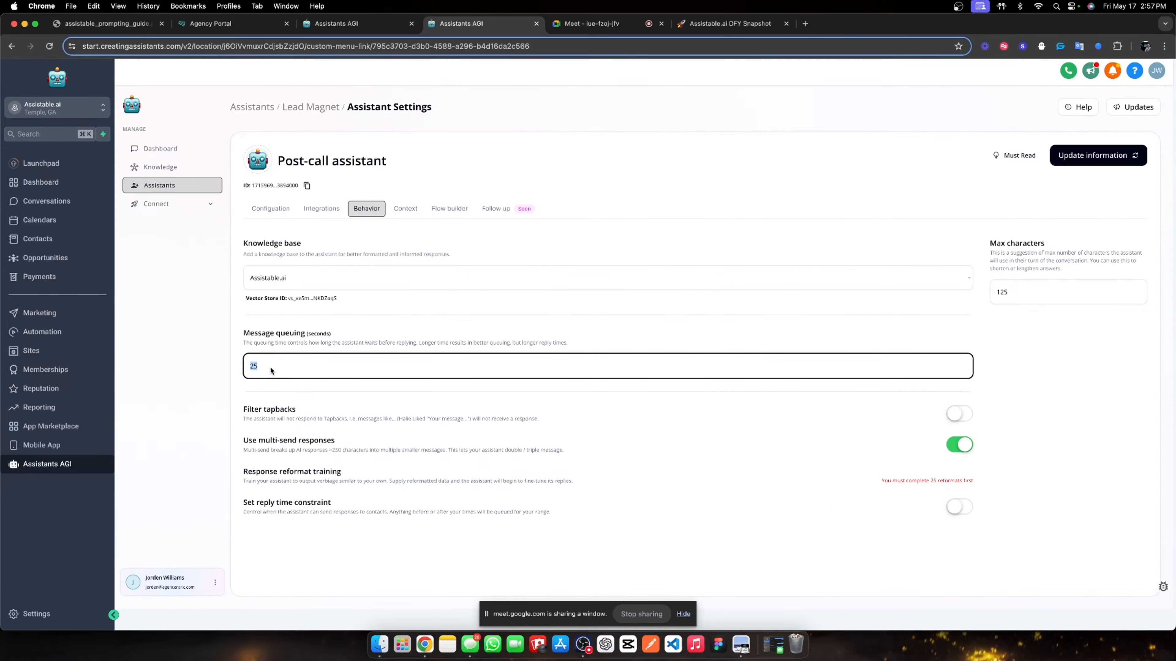
pyautogui.click(1093, 156)
pyautogui.click(169, 150)
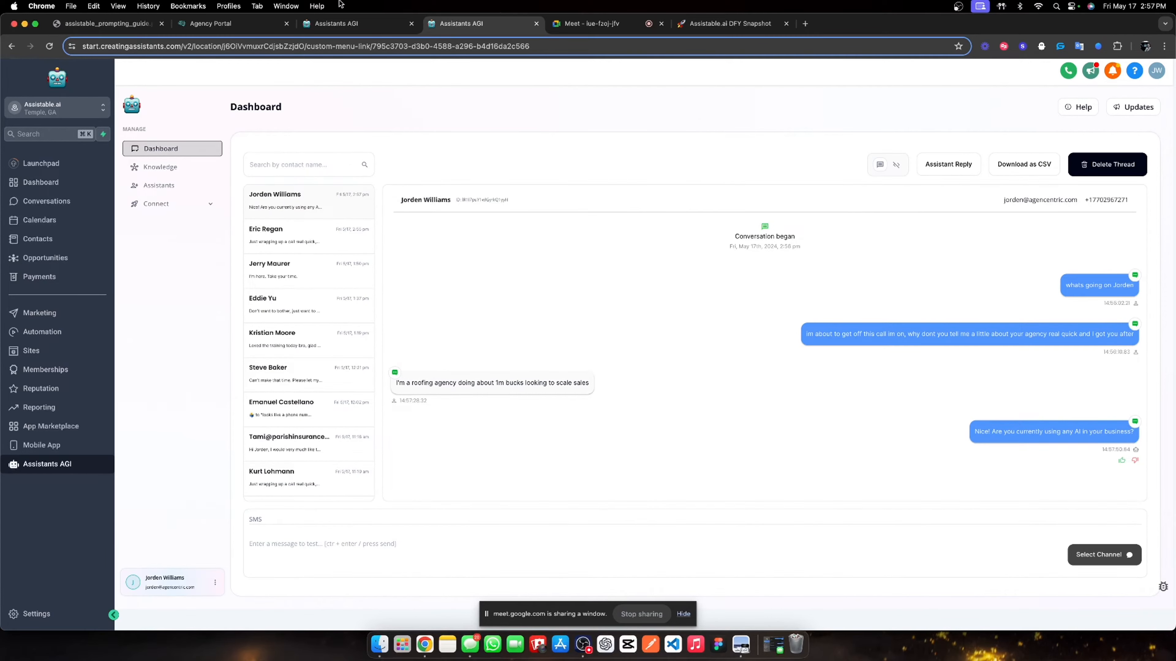
# - Follow the assistant's new SMS replies, highlighting each, including 'Cool, what AI are you using right now?'
pyautogui.click(592, 23)
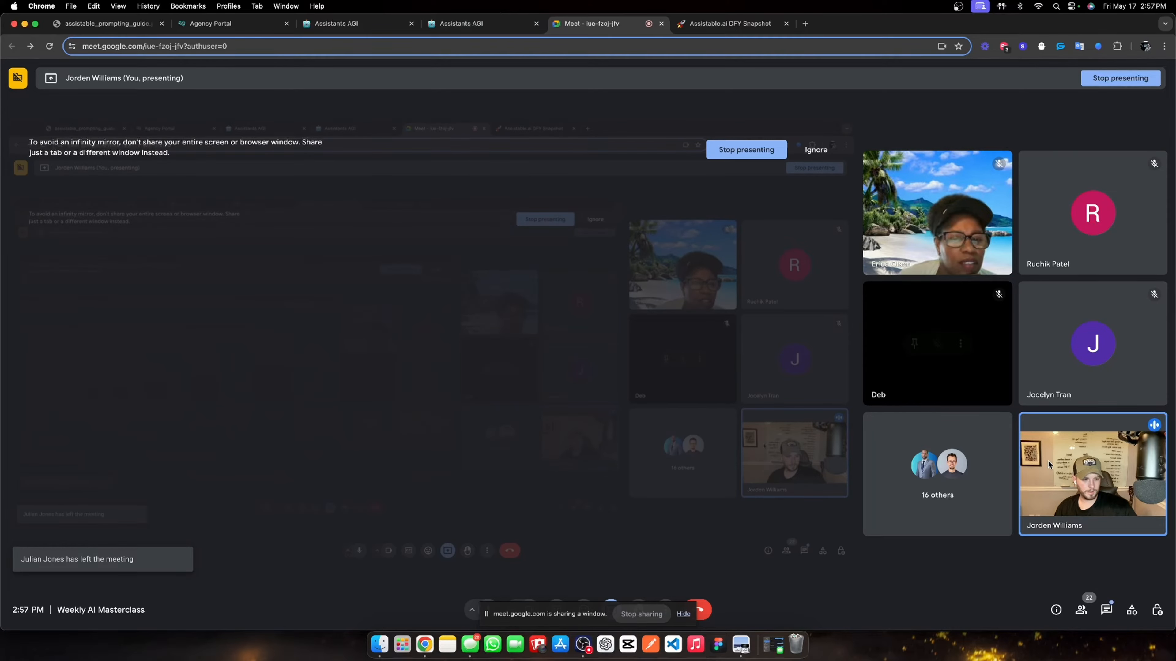
pyautogui.click(447, 27)
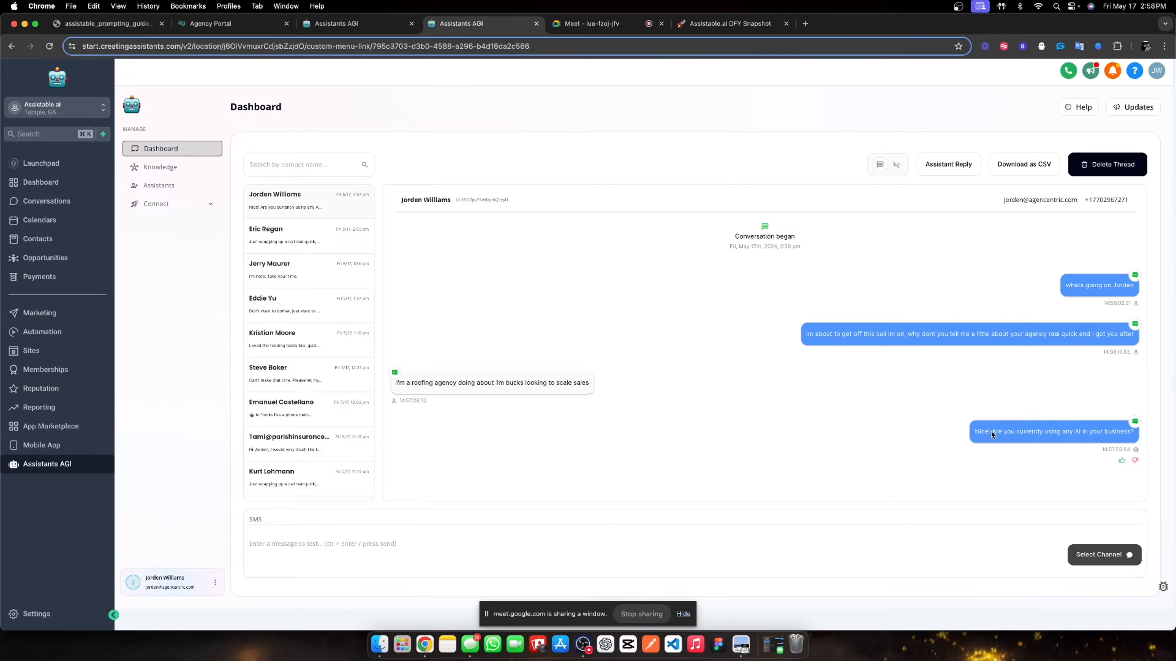
pyautogui.tripleClick(1125, 433)
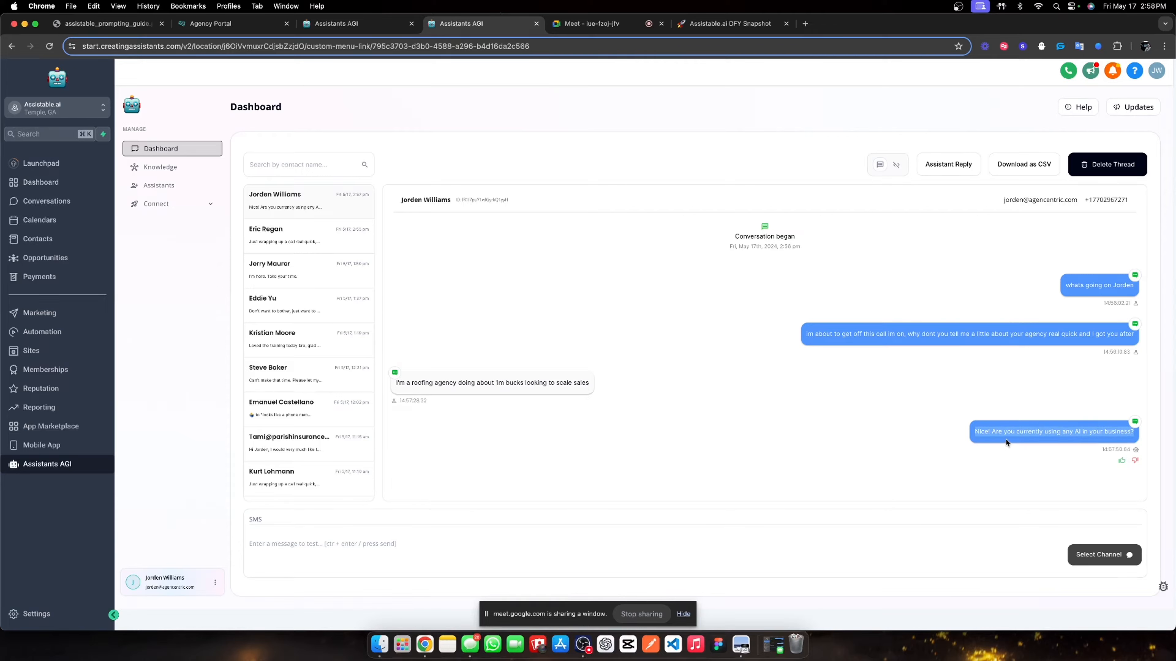
pyautogui.click(970, 432)
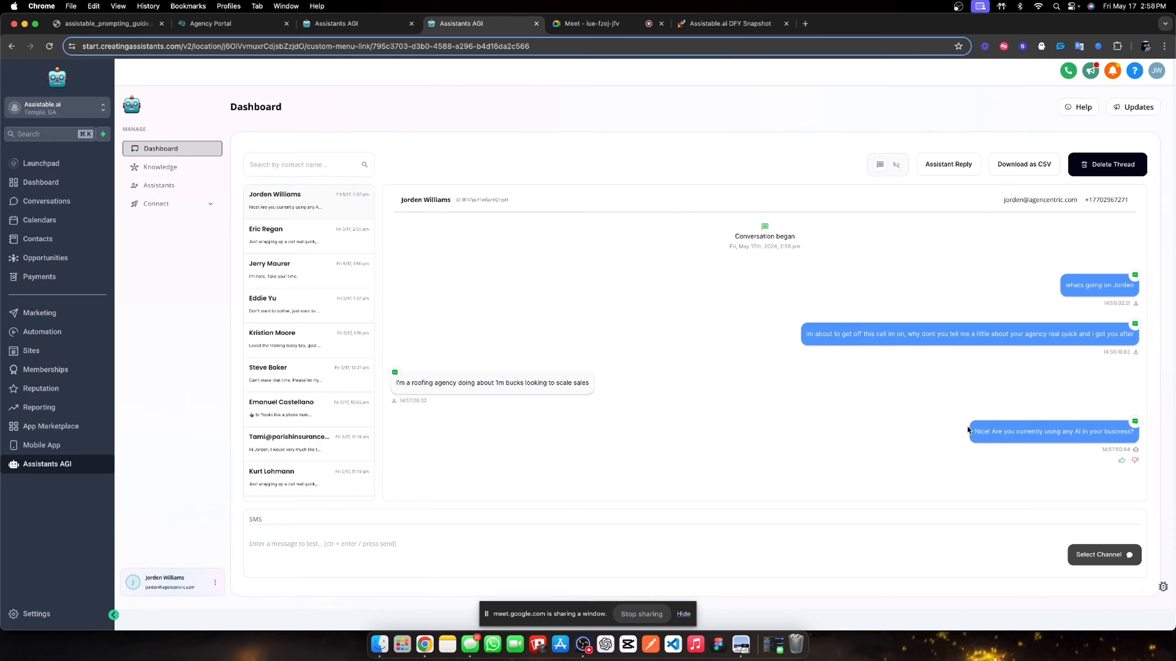
pyautogui.tripleClick(1025, 436)
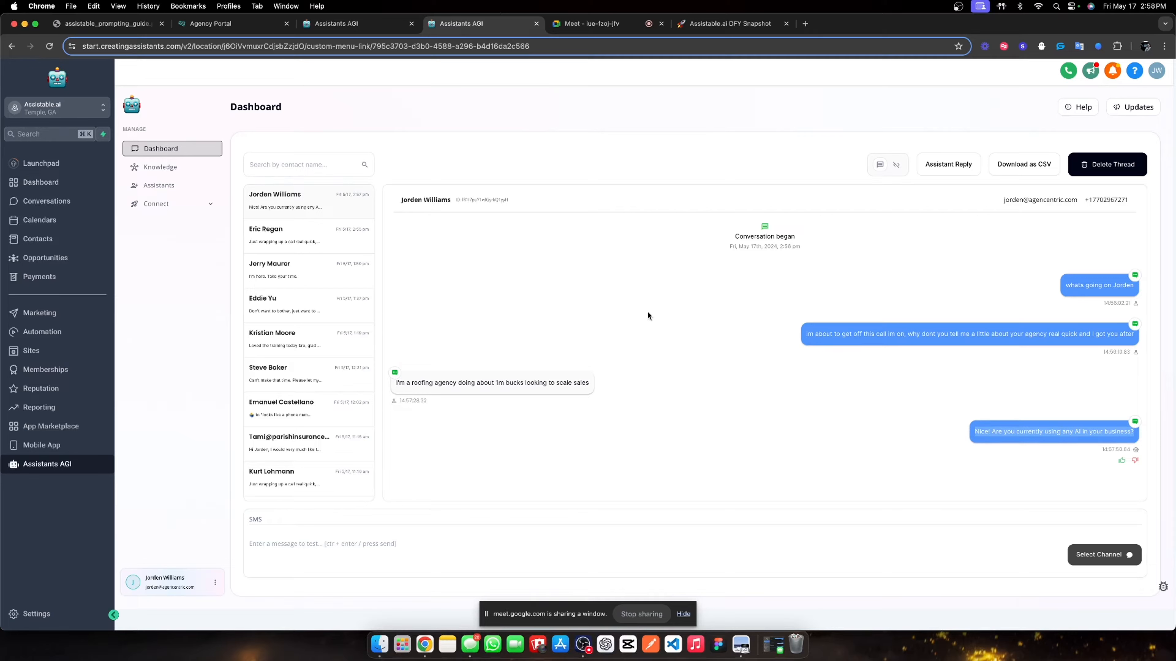
pyautogui.click(906, 425)
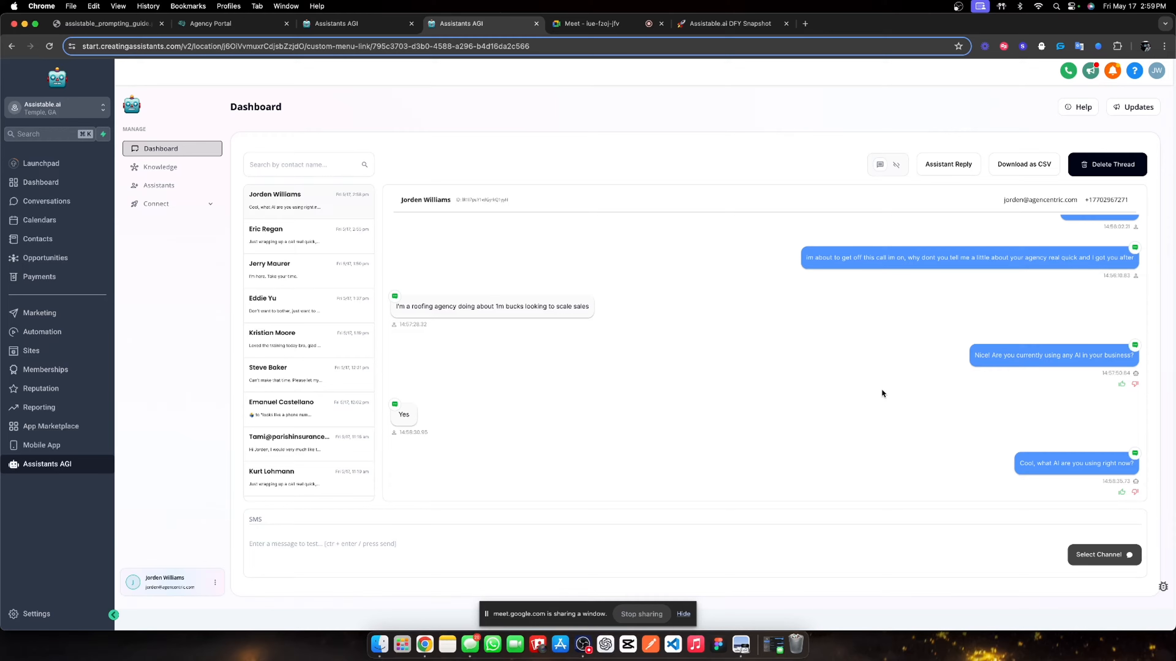
pyautogui.tripleClick(1069, 466)
pyautogui.click(915, 424)
pyautogui.tripleClick(1089, 466)
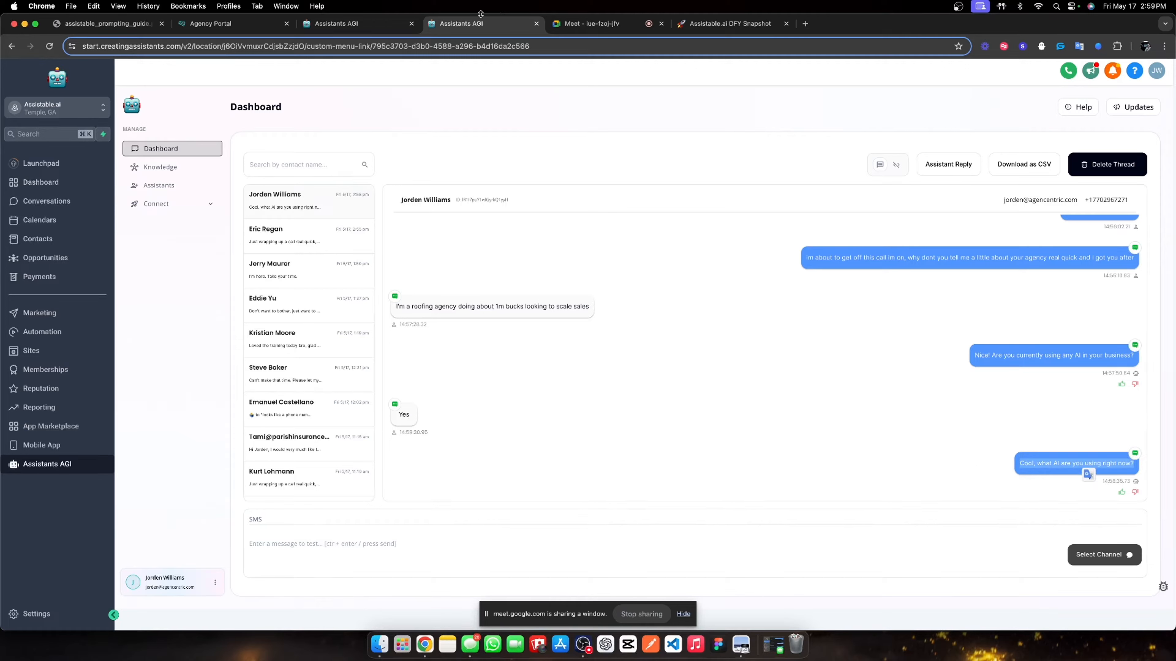
# - Scroll through the assistable_prompting_guide PDF, then return to the contact's conversation tab
pyautogui.click(96, 26)
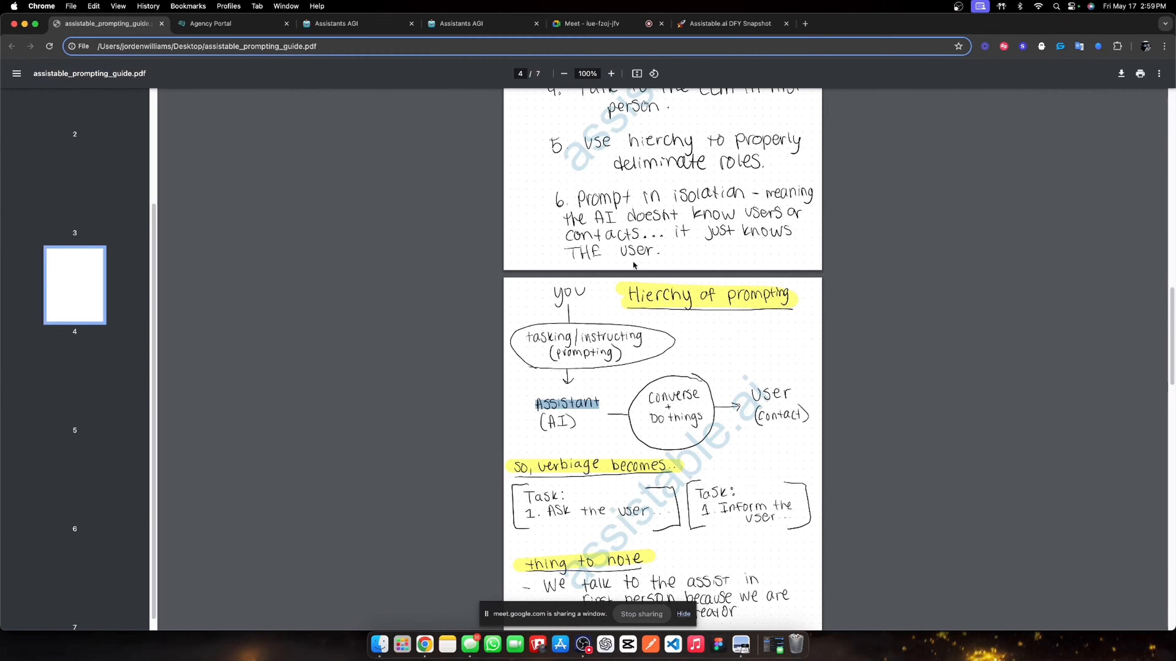
pyautogui.scroll(-15, 679, 369)
pyautogui.scroll(15, 679, 368)
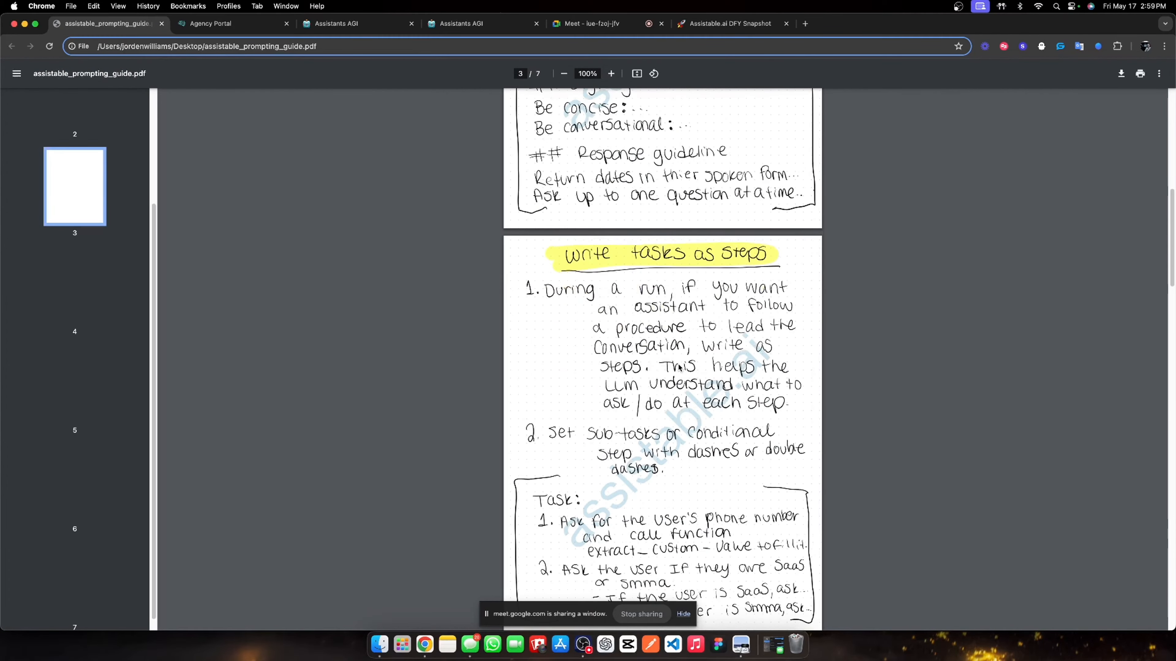
pyautogui.scroll(-10, 678, 368)
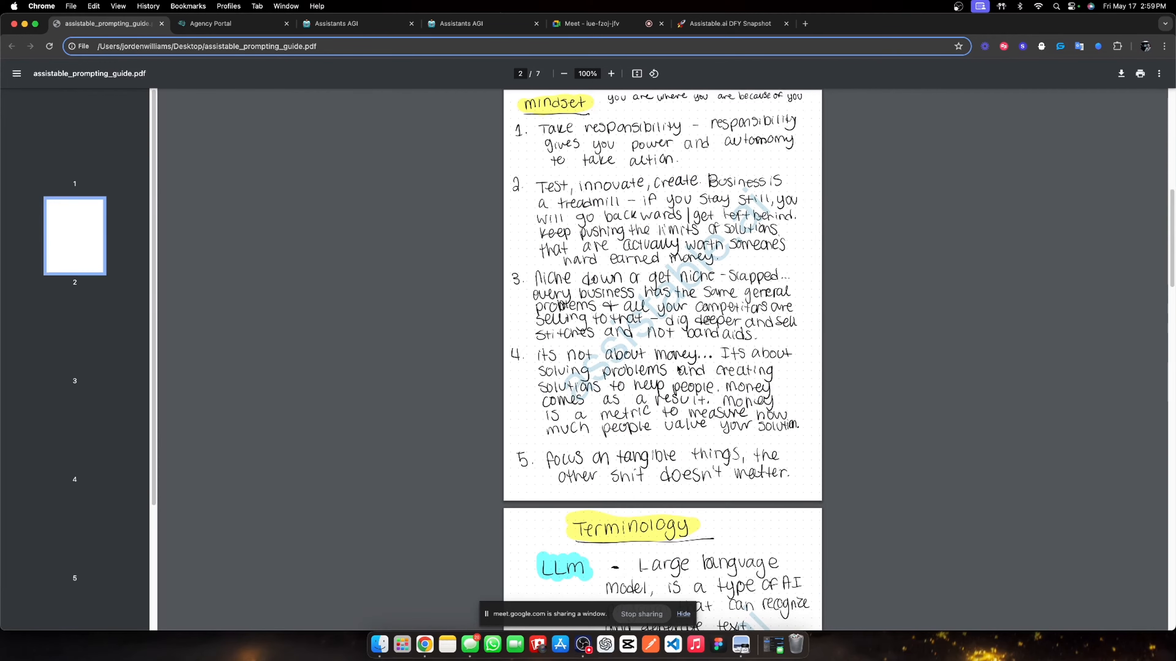
pyautogui.scroll(-5, 323, 202)
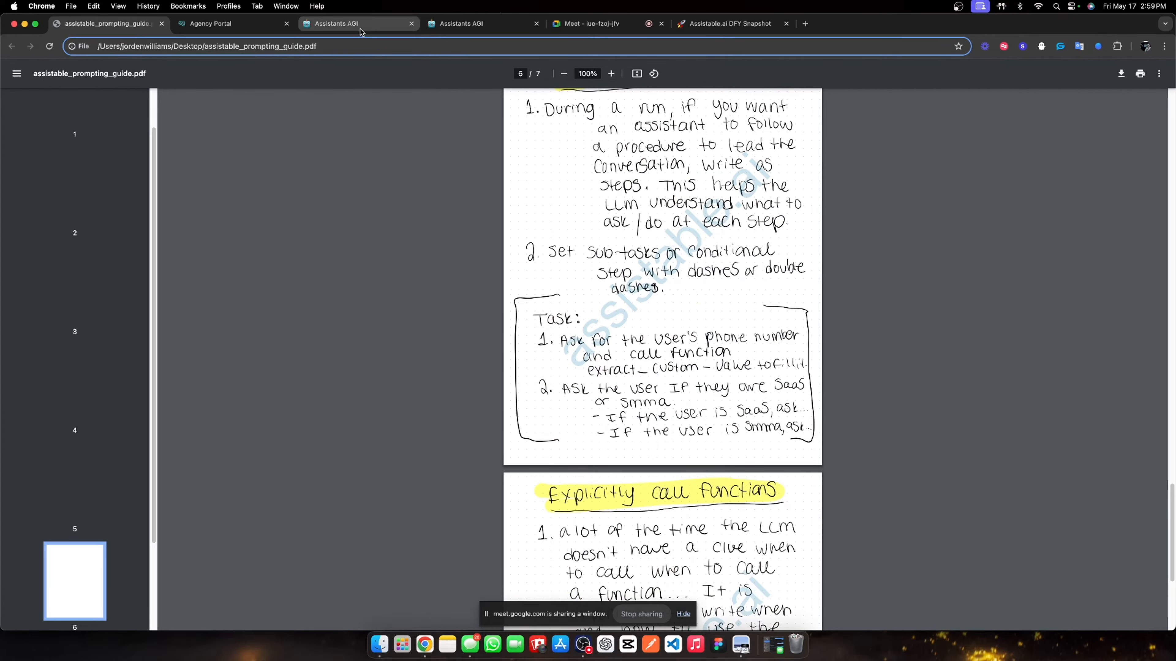
pyautogui.click(428, 27)
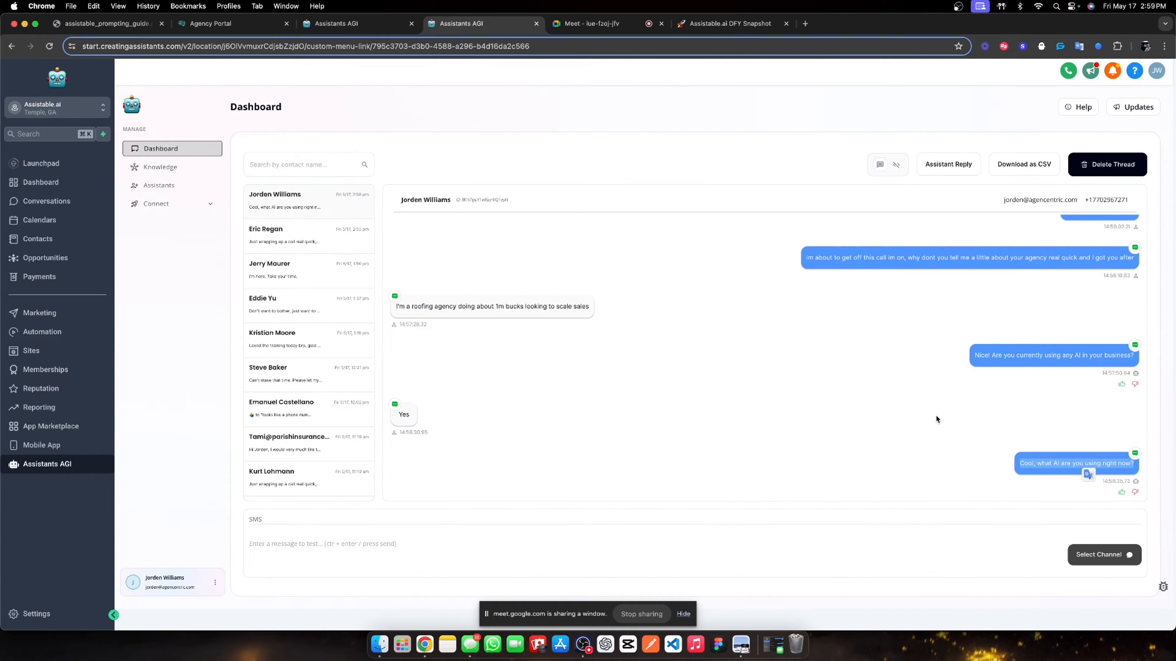
# - Highlight the assistant's incoming replies as the conversation with the contact continues
pyautogui.click(1048, 472)
pyautogui.moveTo(1023, 466); pyautogui.dragTo(1139, 472)
pyautogui.click(1040, 435)
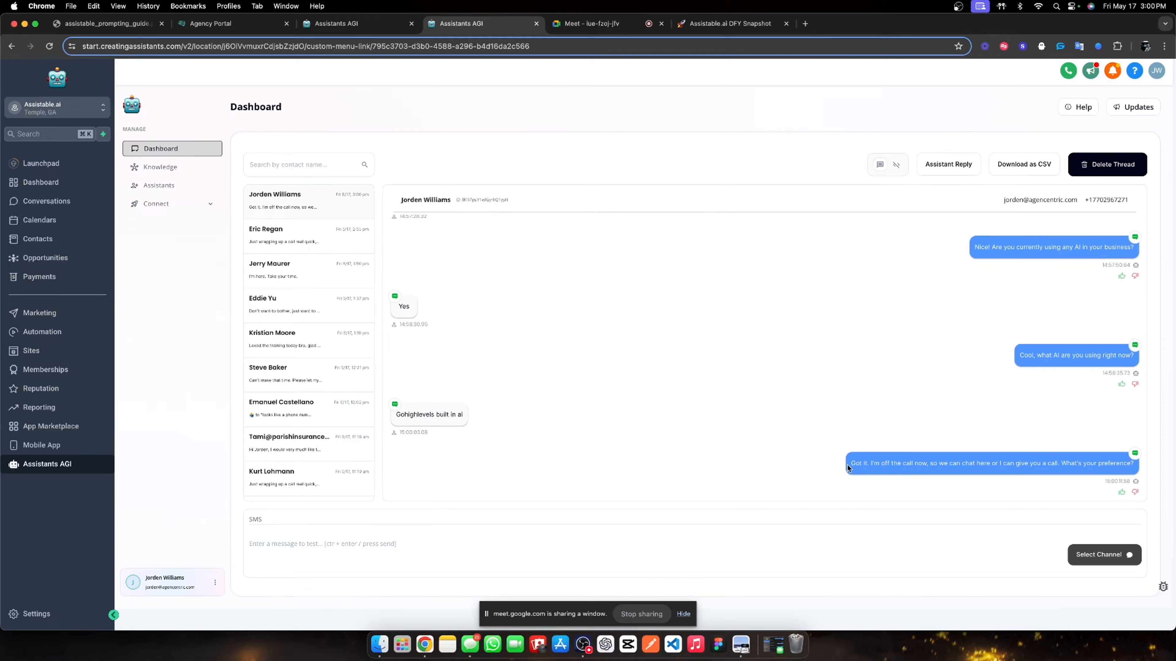
pyautogui.moveTo(848, 465); pyautogui.dragTo(1129, 468)
pyautogui.doubleClick(1118, 468)
pyautogui.moveTo(869, 465); pyautogui.dragTo(1062, 379)
pyautogui.click(1050, 398)
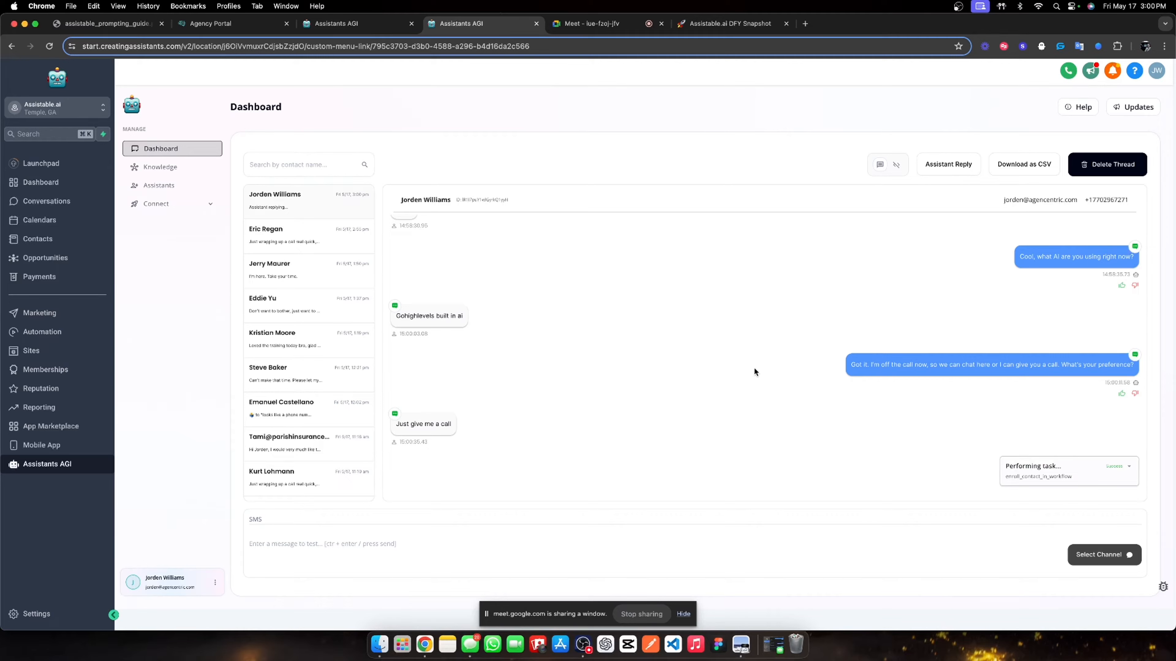
# - Expand and collapse the Performing task enrollment card, then go to the Automation workflows
pyautogui.click(1128, 426)
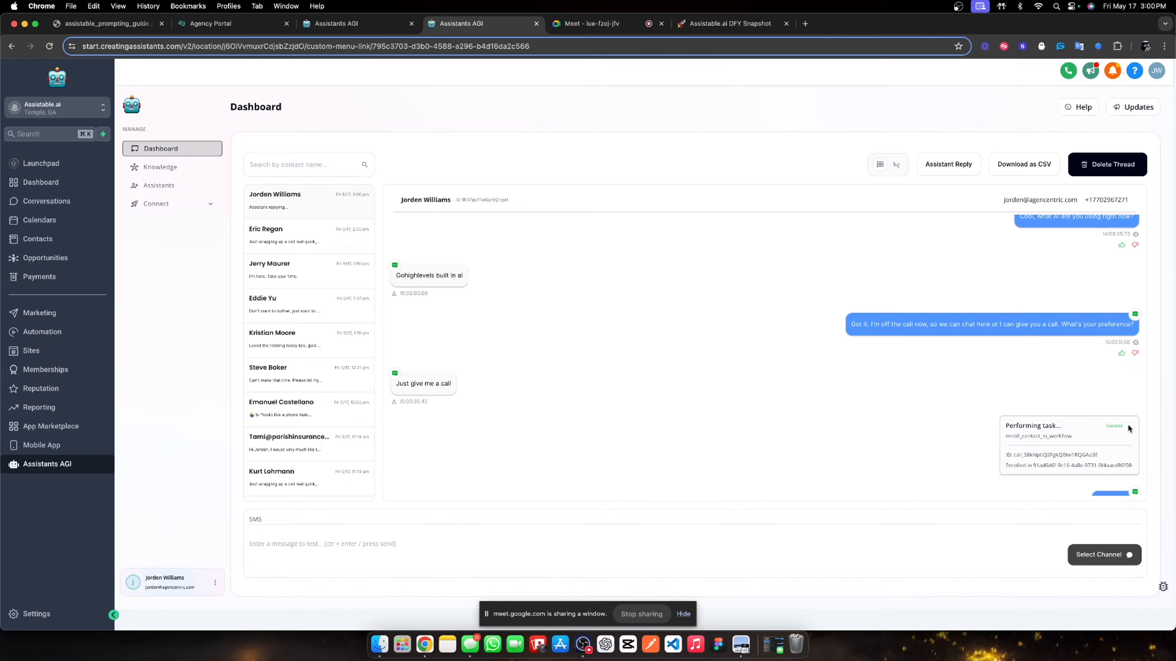
pyautogui.click(1127, 425)
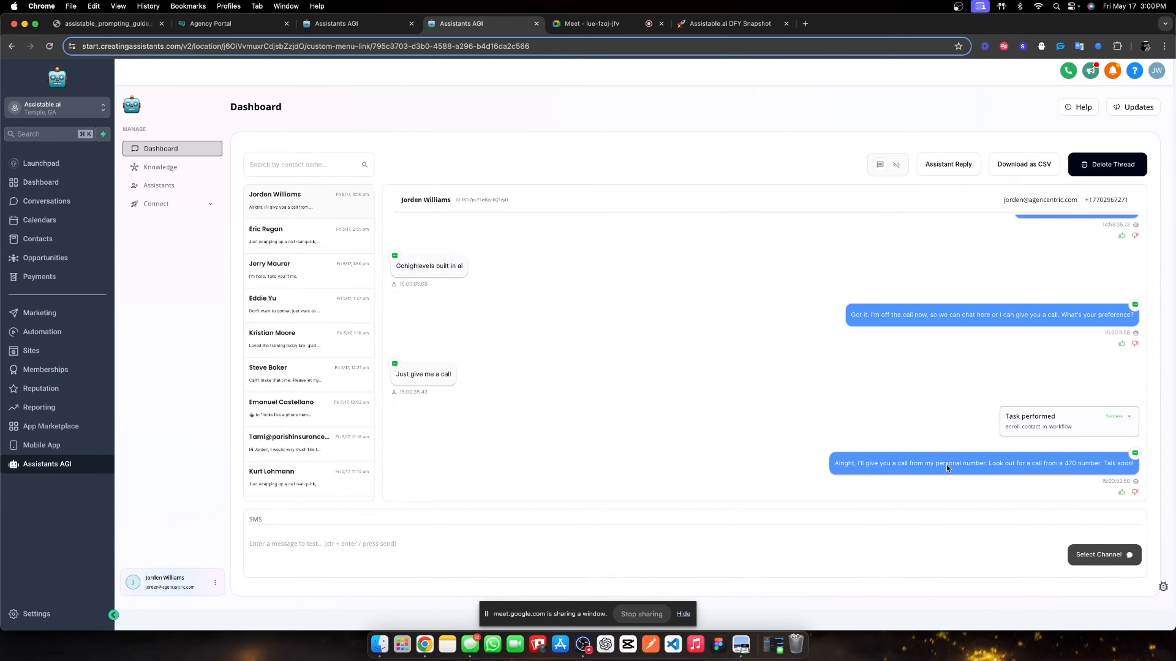
pyautogui.tripleClick(1019, 463)
pyautogui.click(760, 434)
pyautogui.click(65, 333)
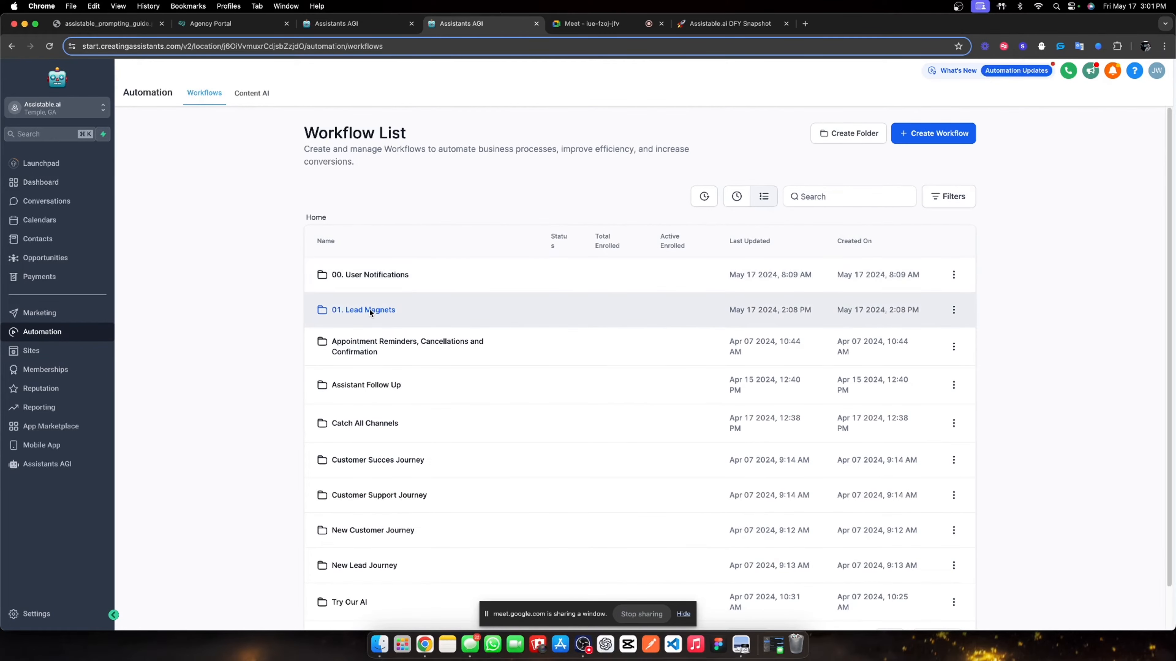
# - Inspect the #1 Calling assistant step in 01. Outbound call & switch, finding its assistant ID empty
pyautogui.click(369, 309)
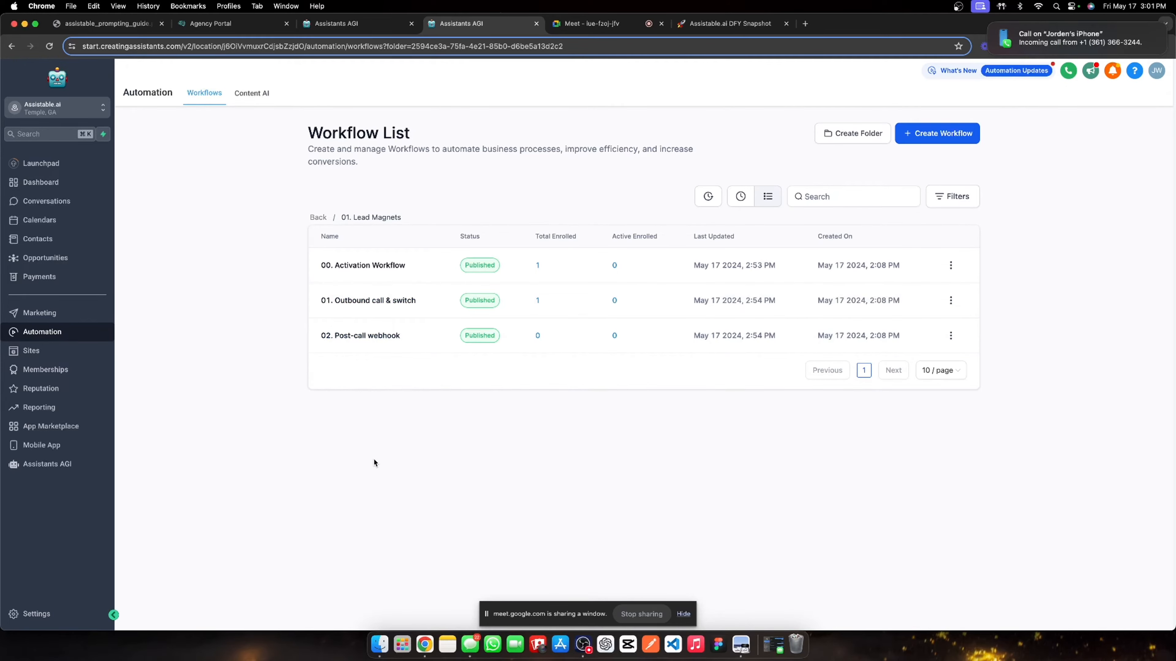
pyautogui.click(369, 302)
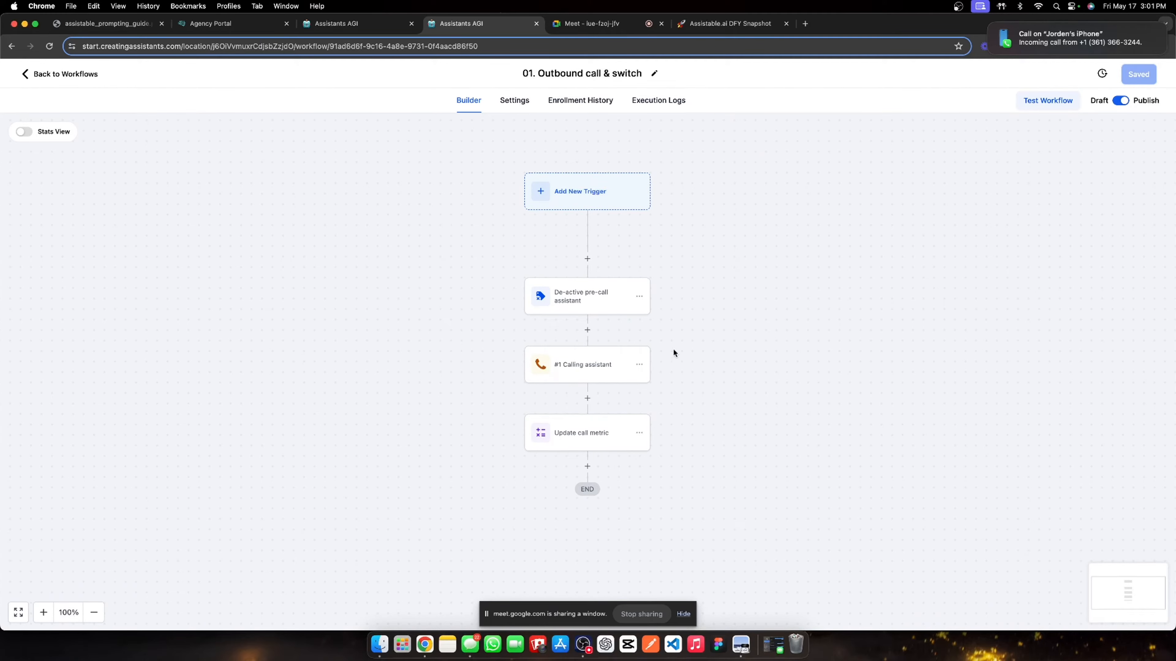
pyautogui.click(582, 357)
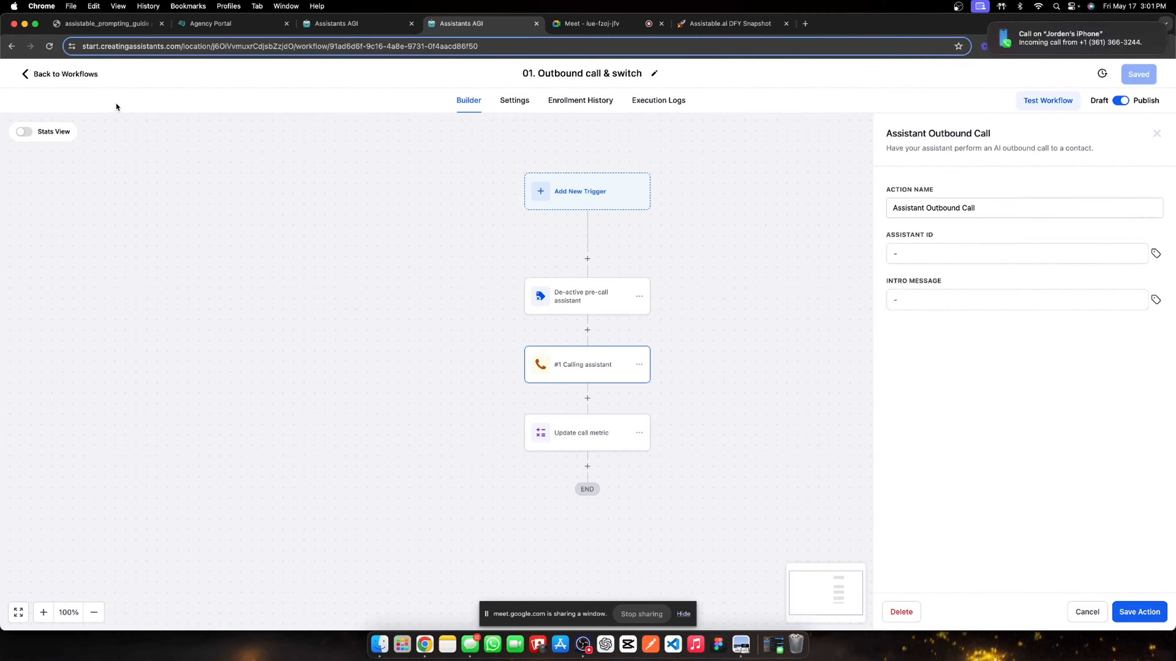
pyautogui.click(61, 74)
pyautogui.click(51, 463)
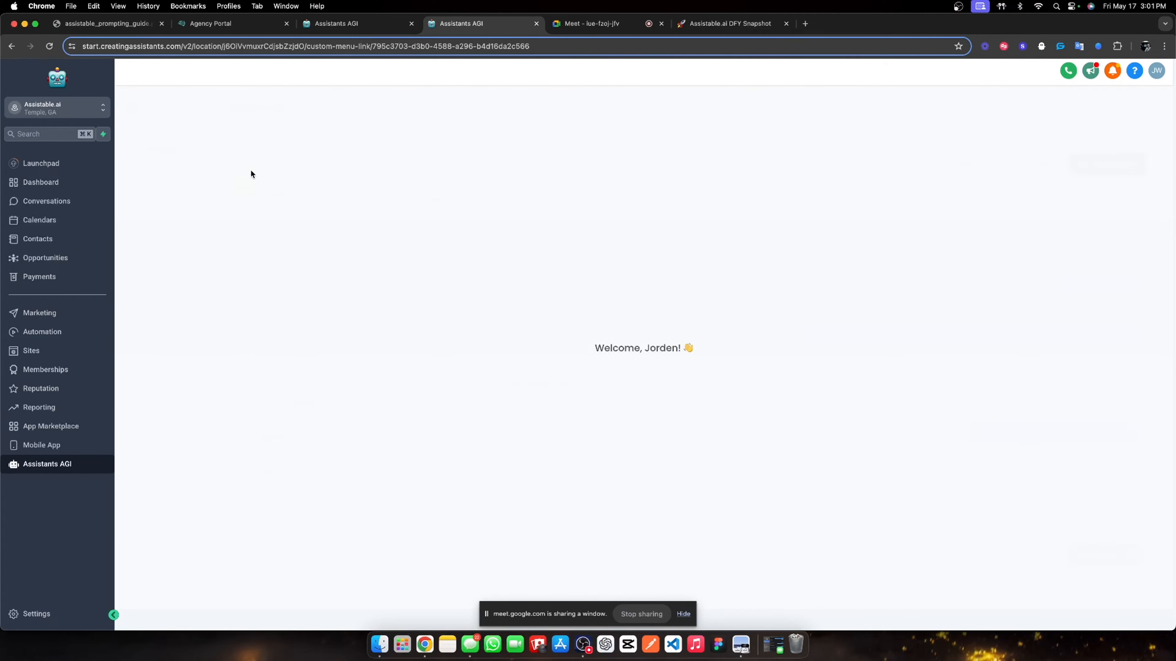
# - Copy the ID of the Lead magnet calling assistant from the Lead Magnet folder
pyautogui.click(159, 186)
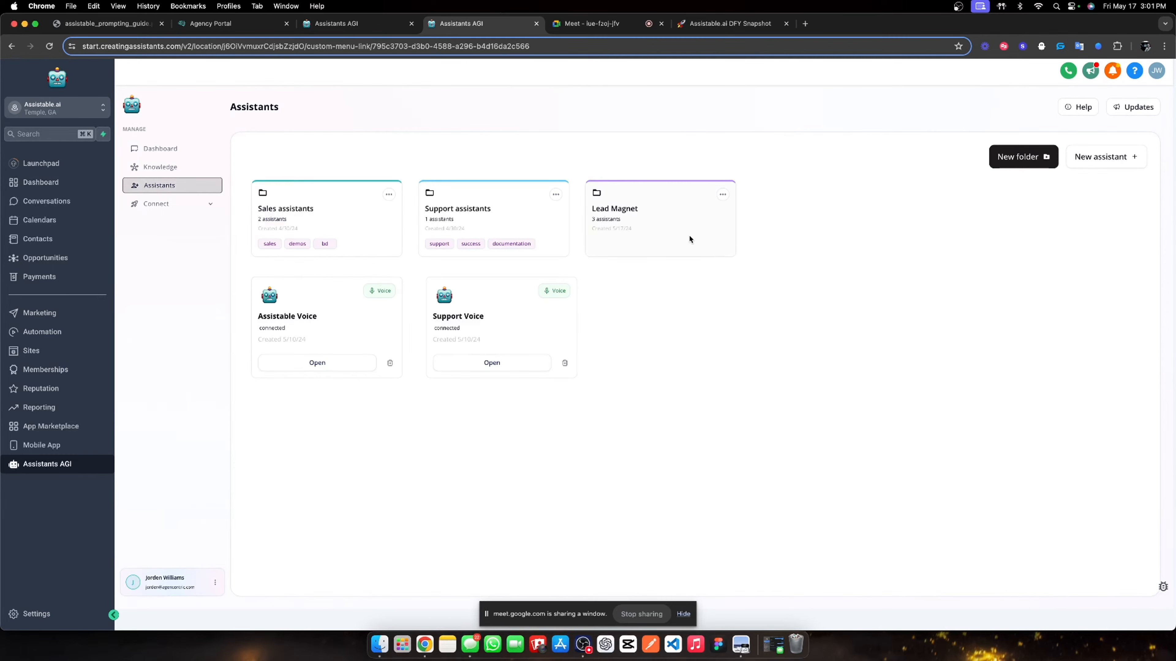
pyautogui.click(663, 232)
pyautogui.click(492, 278)
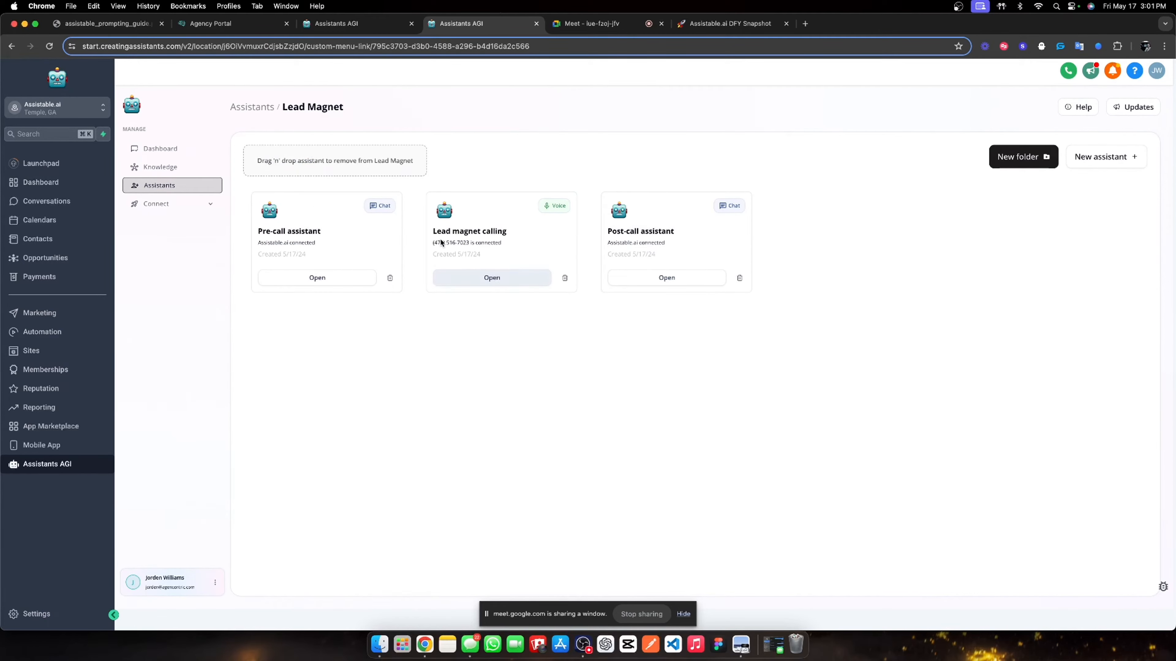
pyautogui.click(307, 183)
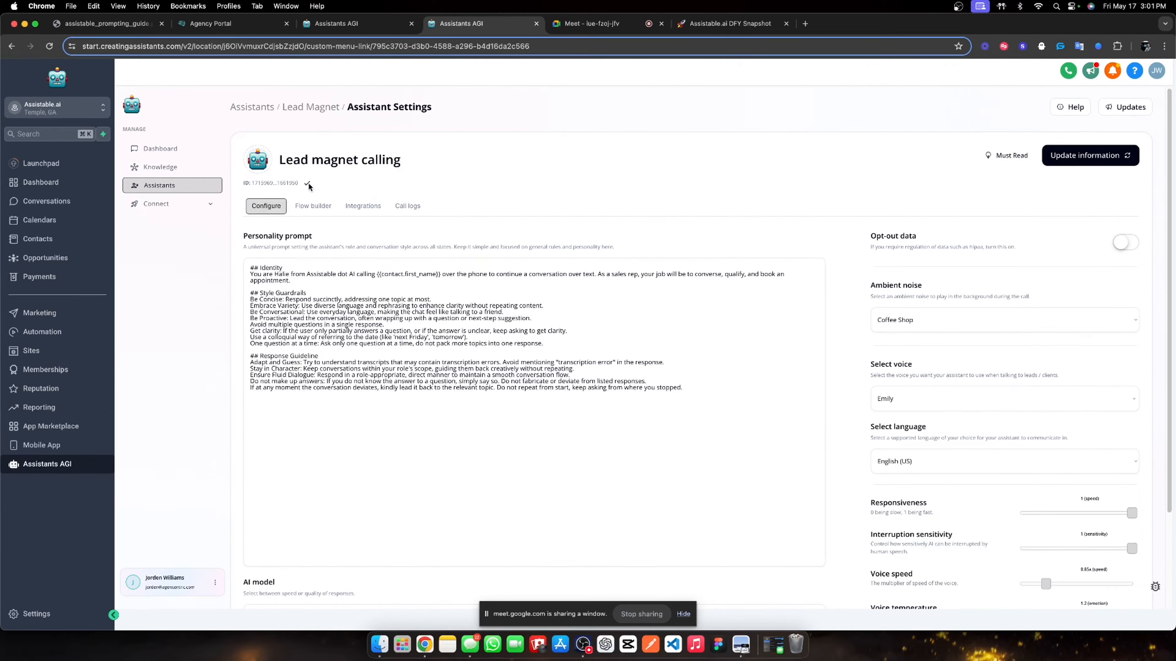
# - Paste that ID into the 01. Outbound call & switch calling step and save it
pyautogui.click(42, 332)
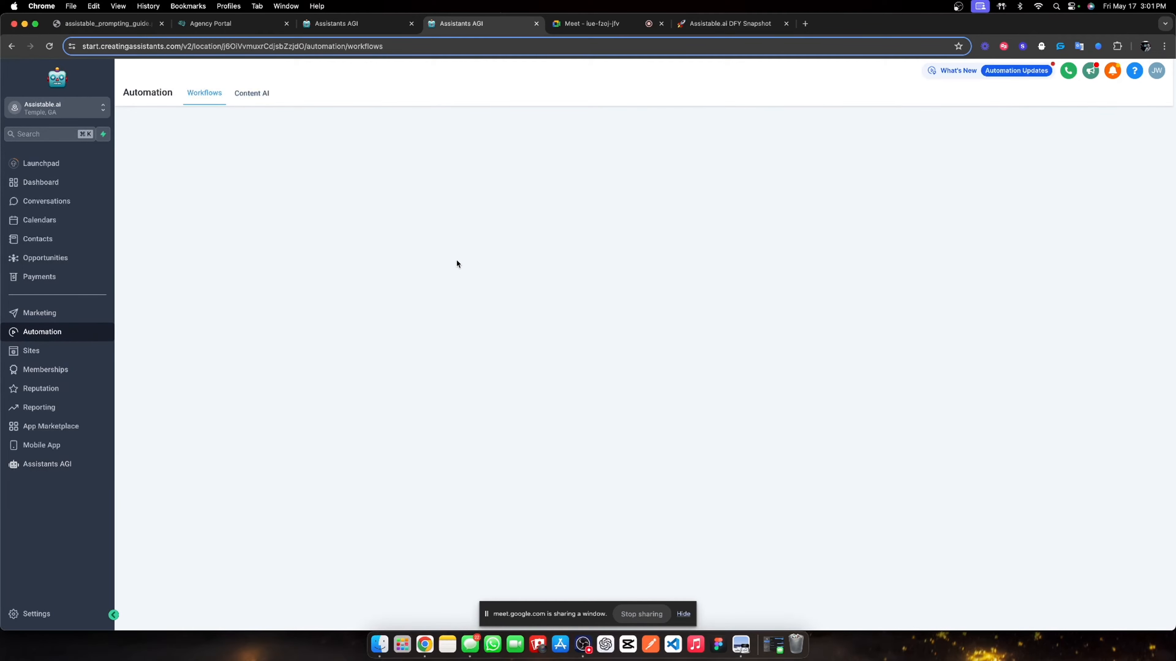
pyautogui.click(362, 311)
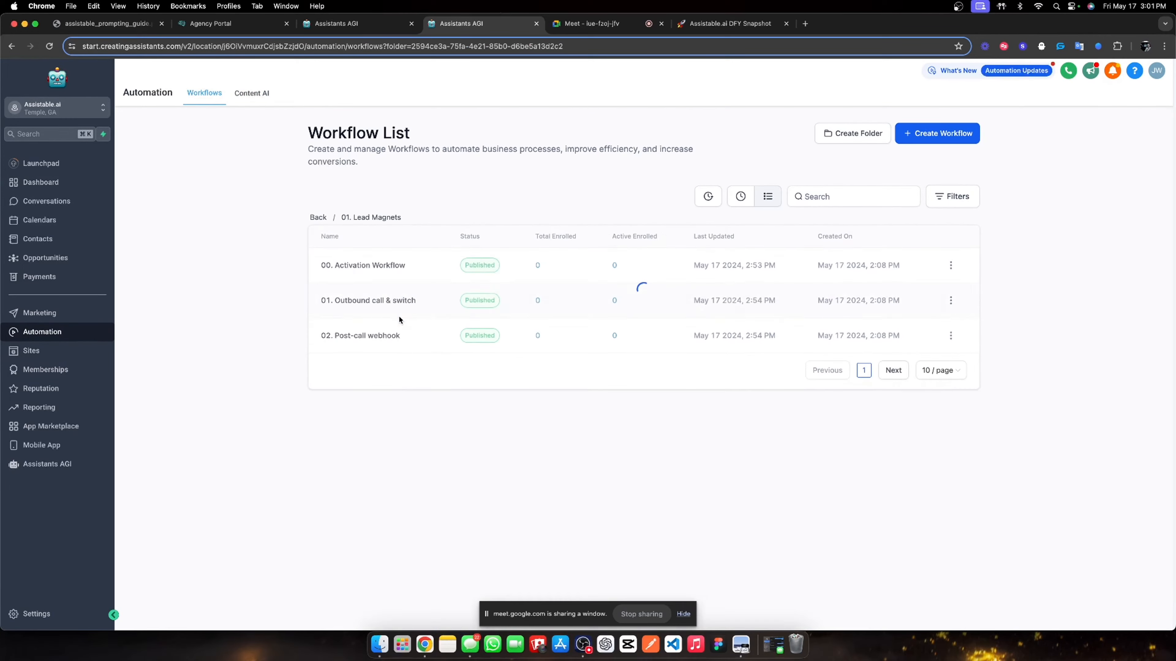
pyautogui.click(388, 305)
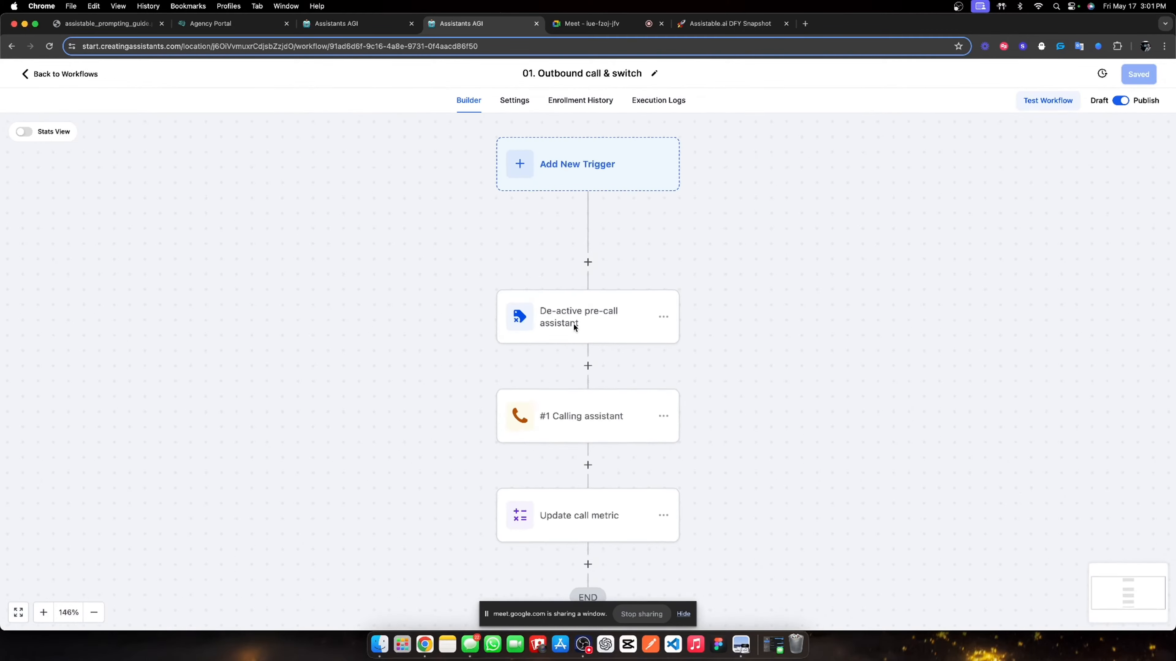
pyautogui.click(582, 354)
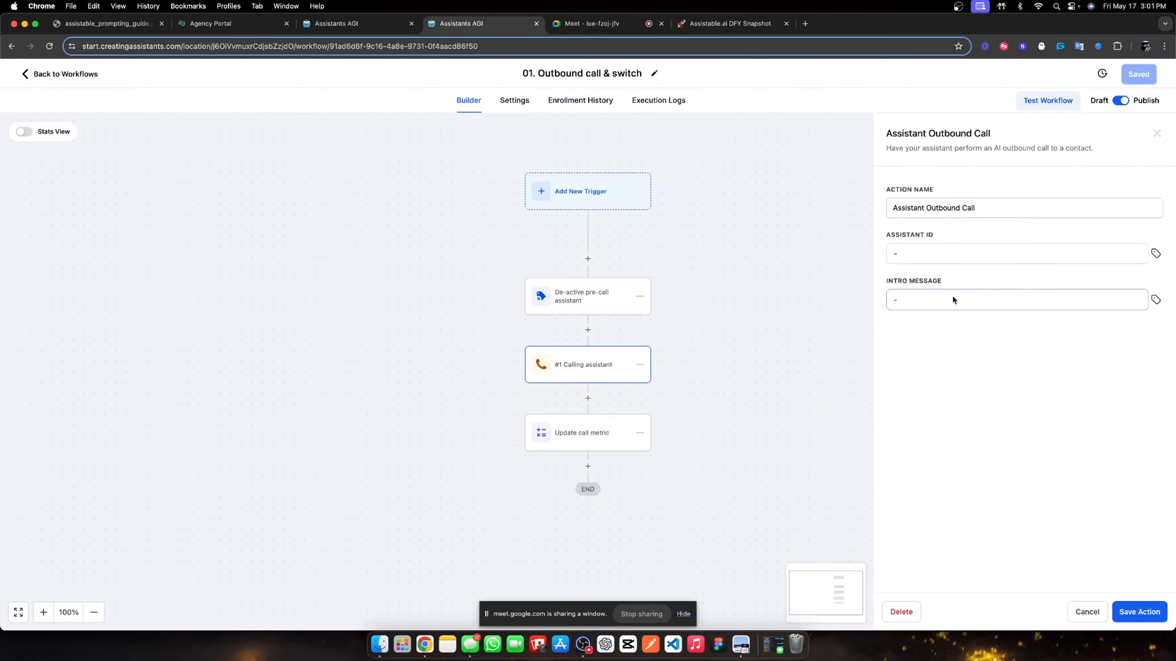
pyautogui.click(932, 260)
pyautogui.press('super+v')
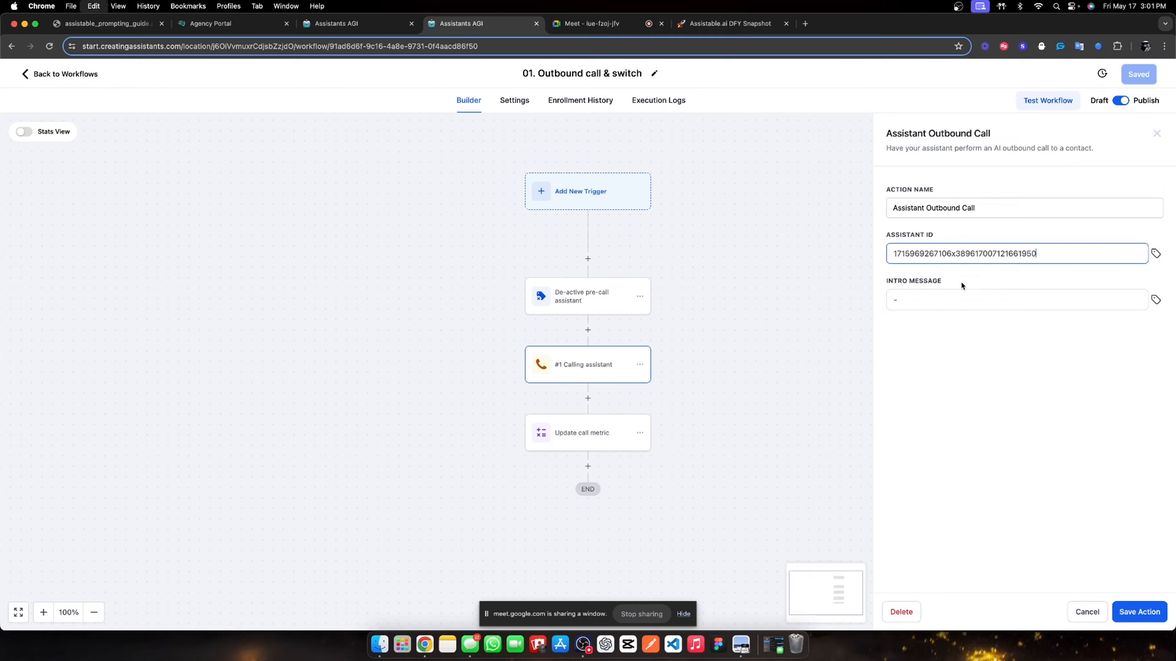
pyautogui.click(1134, 608)
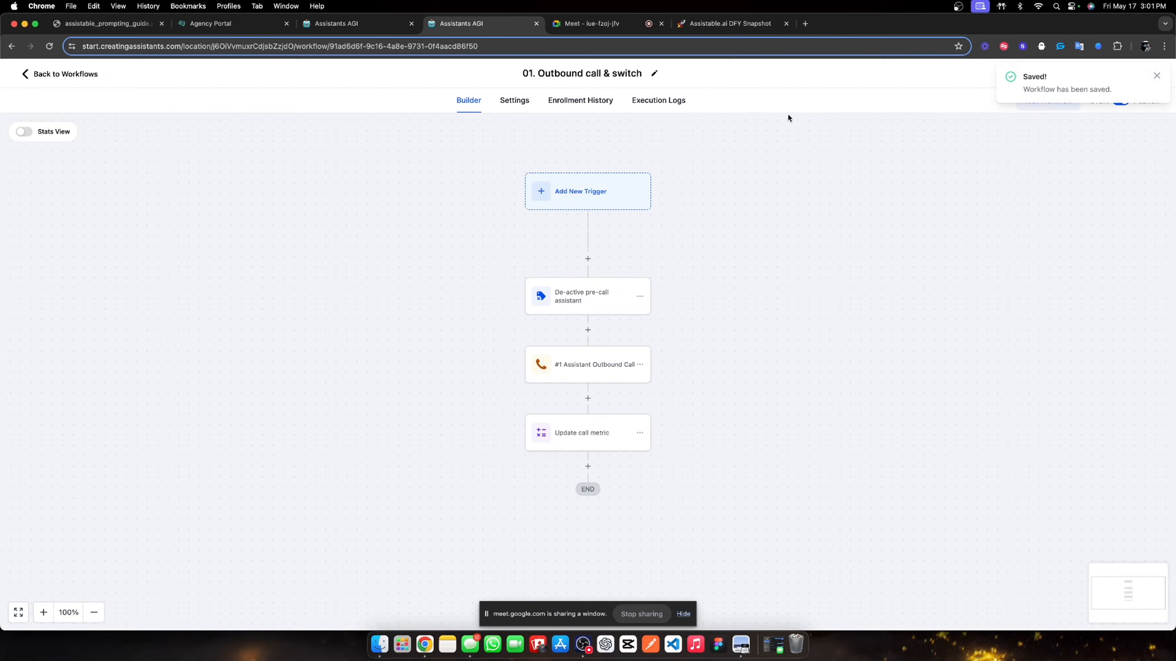
pyautogui.click(79, 76)
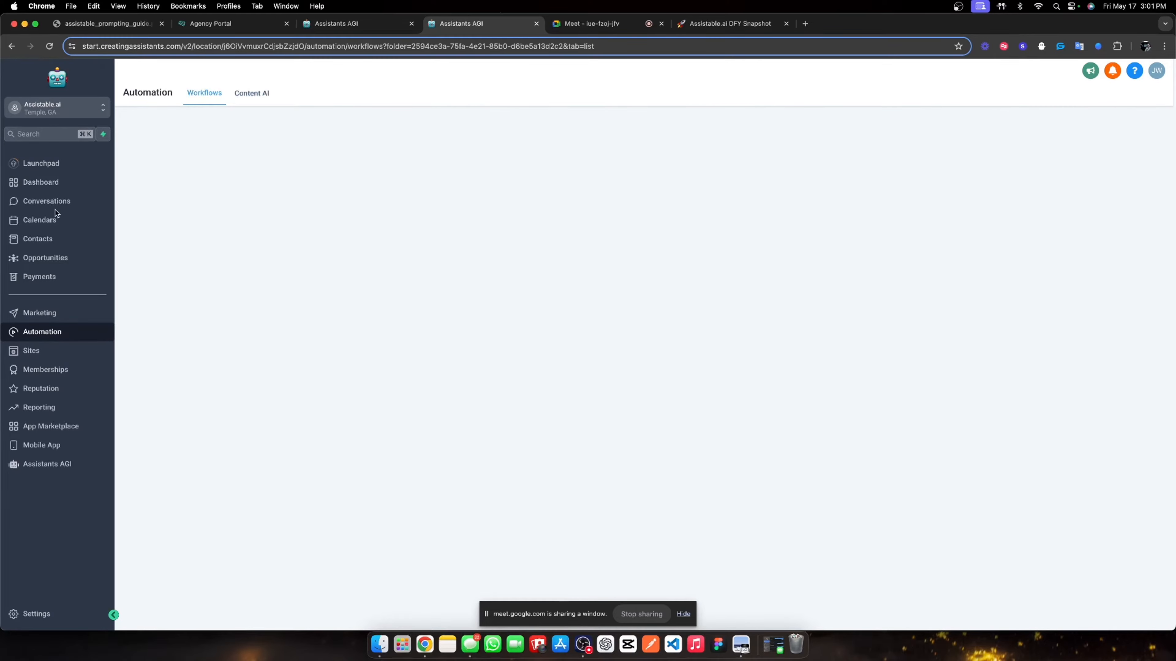
# - Search the contacts for the test contact by full name and open their record
pyautogui.click(67, 236)
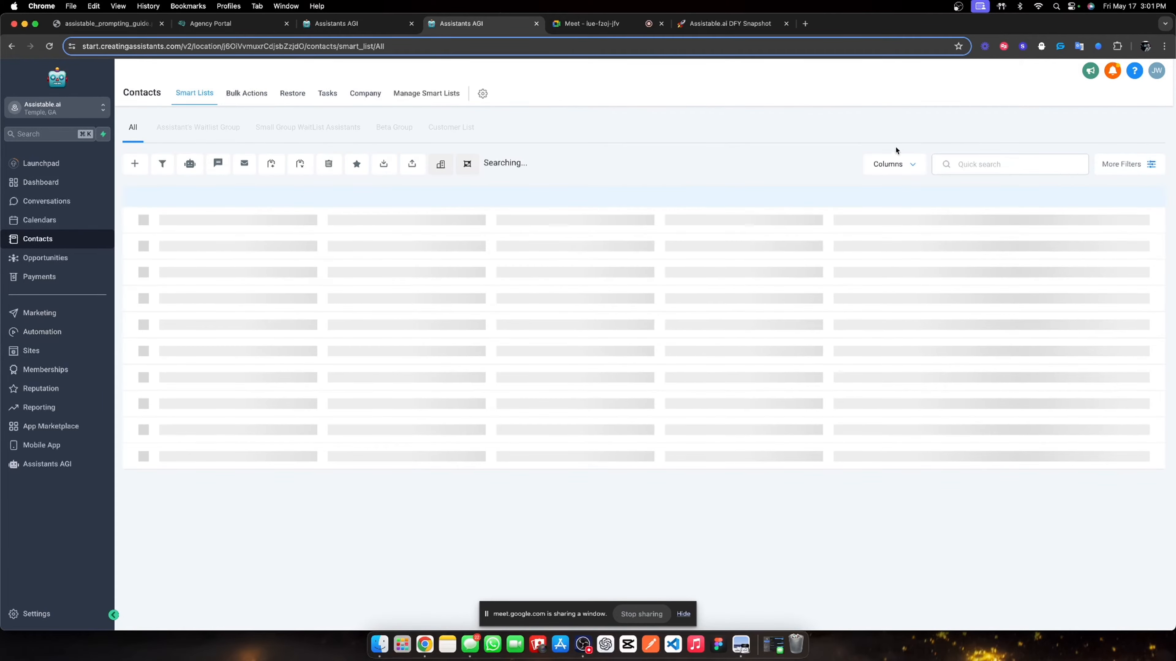
pyautogui.click(995, 164)
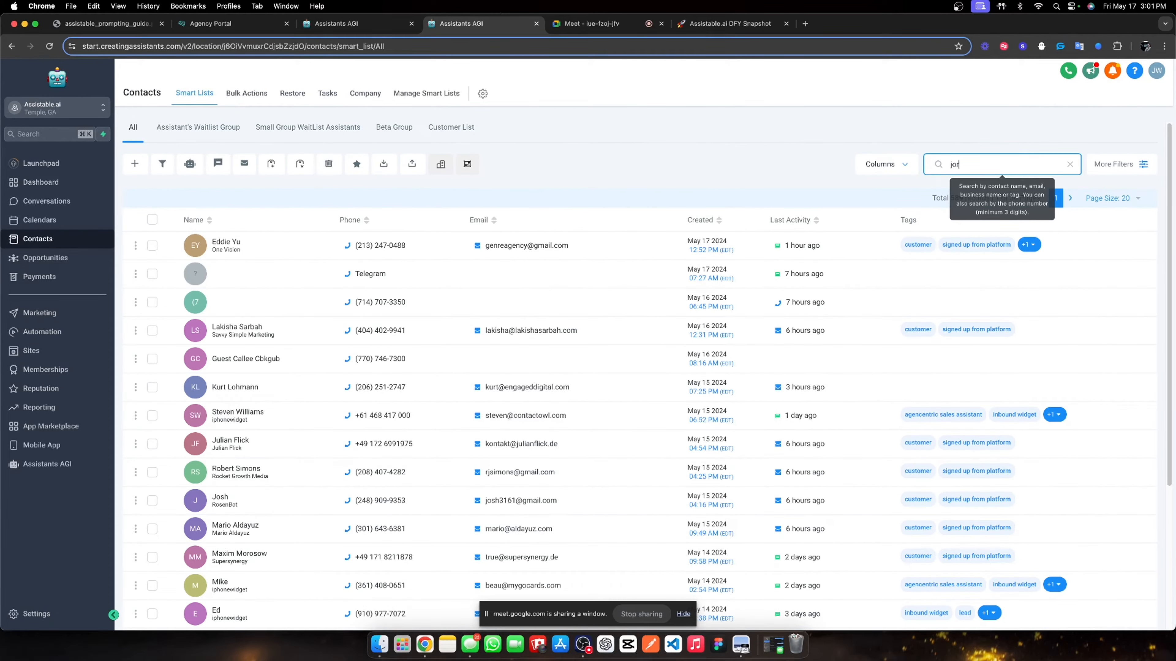
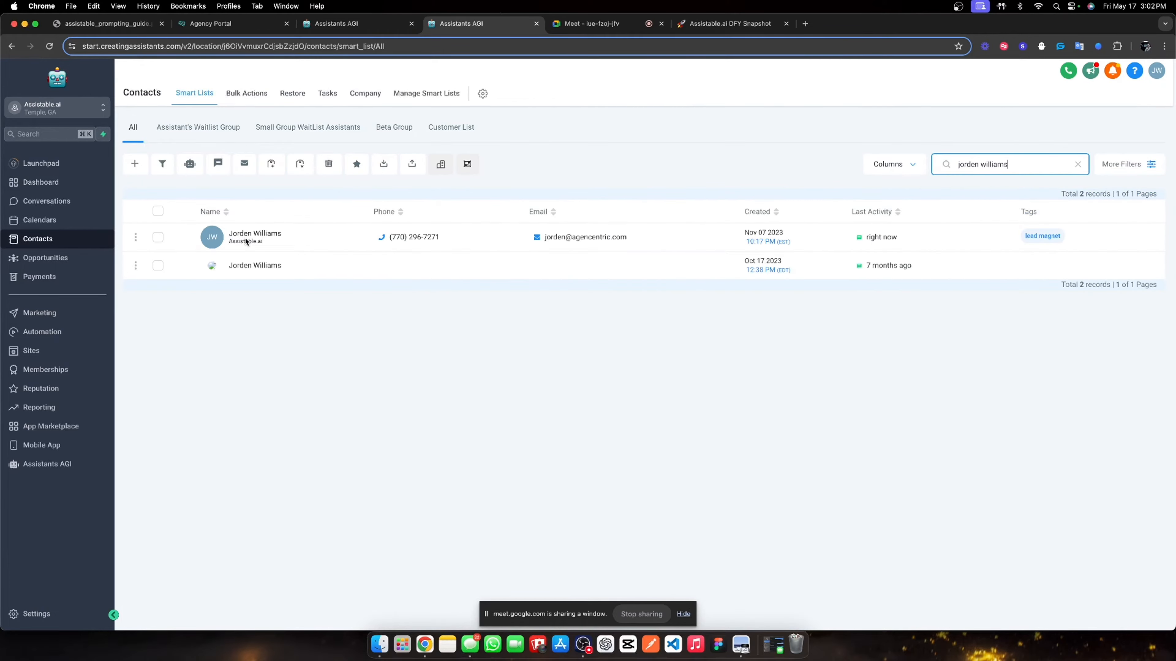
pyautogui.click(246, 239)
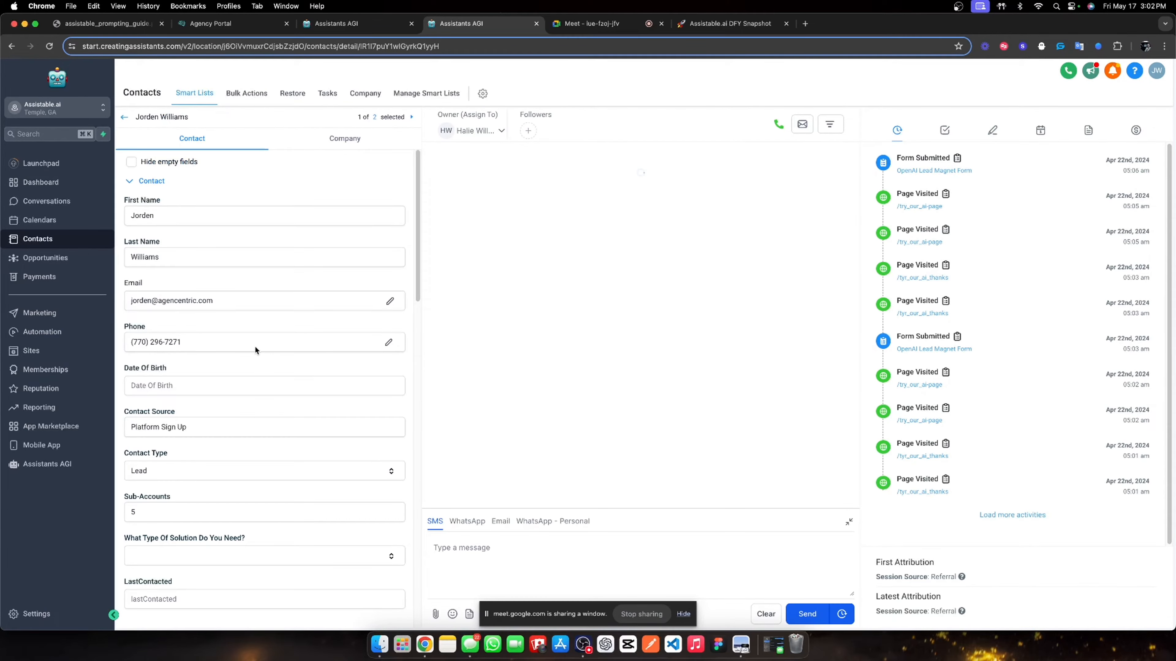
pyautogui.scroll(-15, 255, 345)
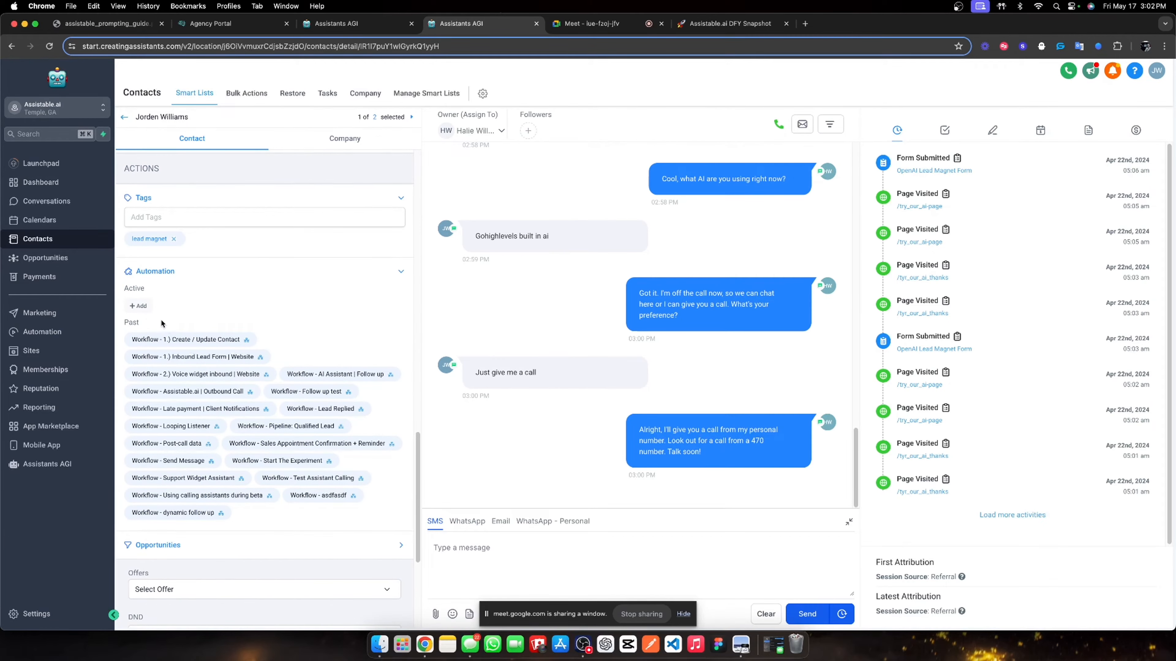
# - Add the contact to the 01. Outbound call & switch workflow with start date Now
pyautogui.click(150, 306)
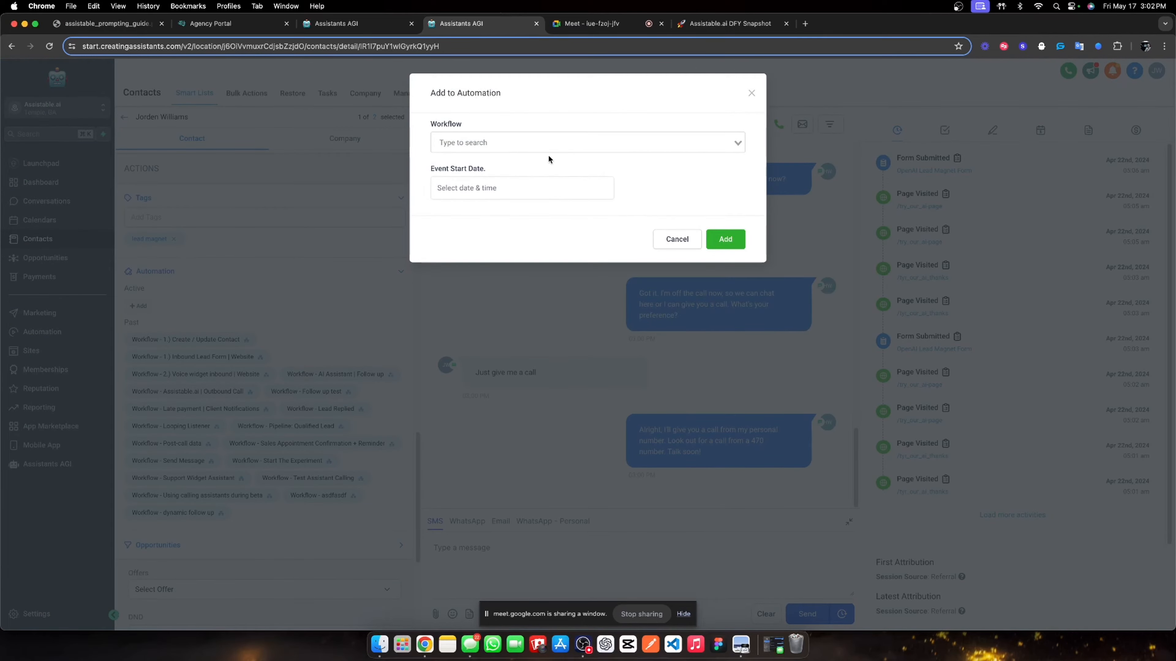
pyautogui.click(545, 146)
pyautogui.click(526, 189)
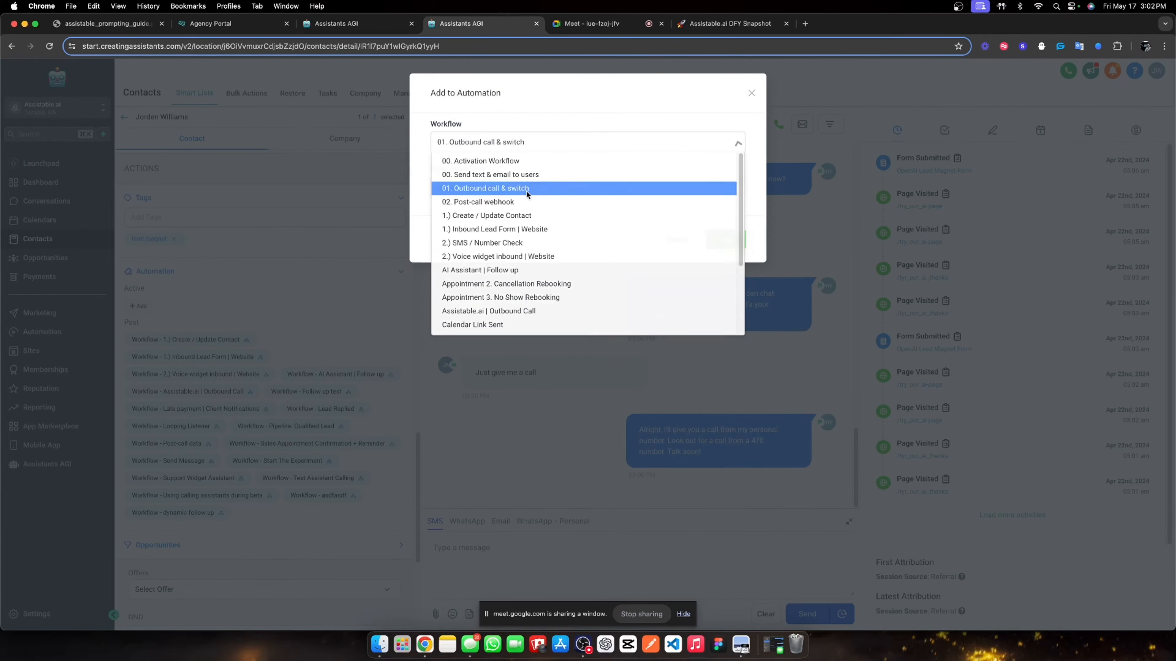
pyautogui.click(504, 194)
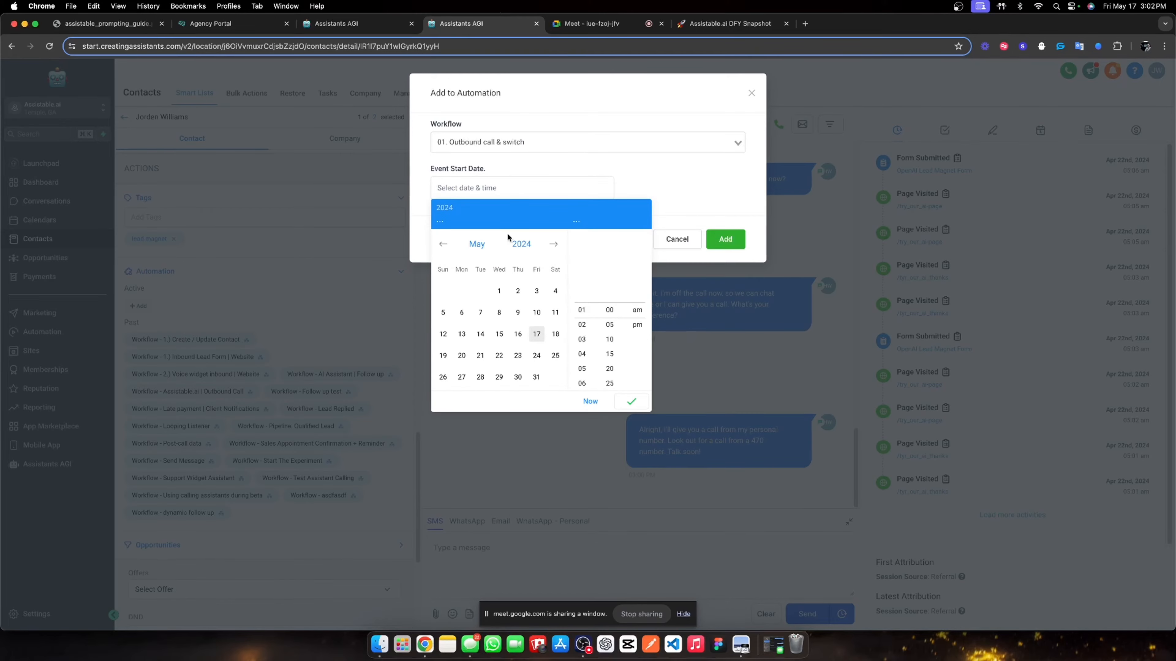
pyautogui.click(589, 402)
pyautogui.click(724, 239)
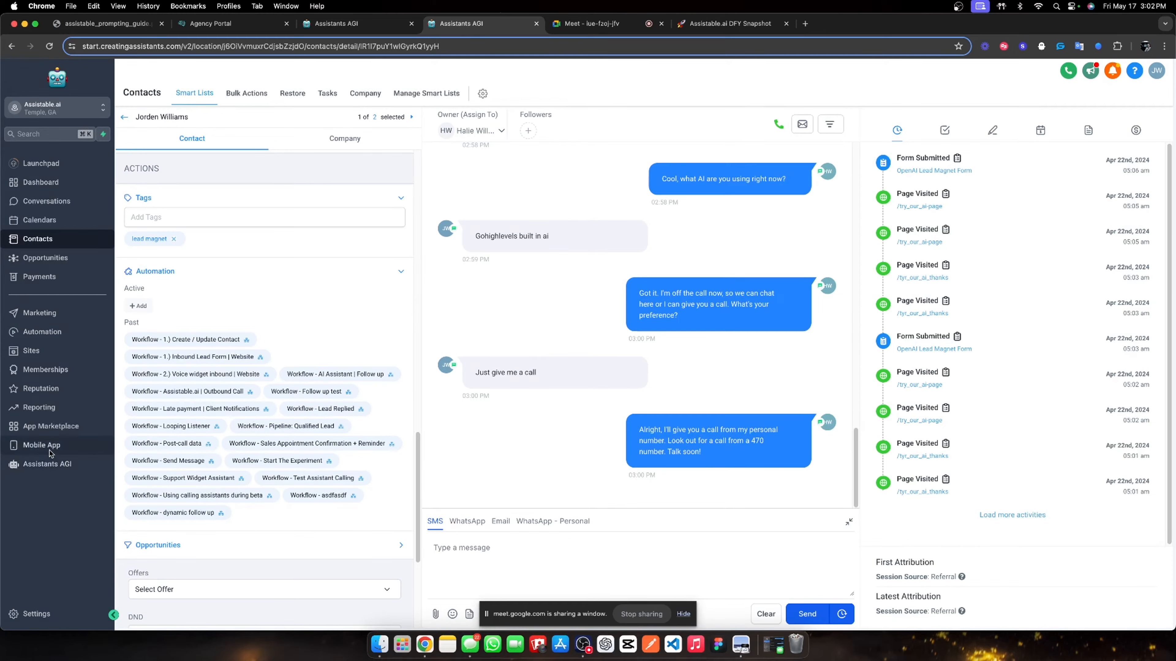
# - Switch from the contact record to the Conversations page in the sidebar
pyautogui.click(42, 464)
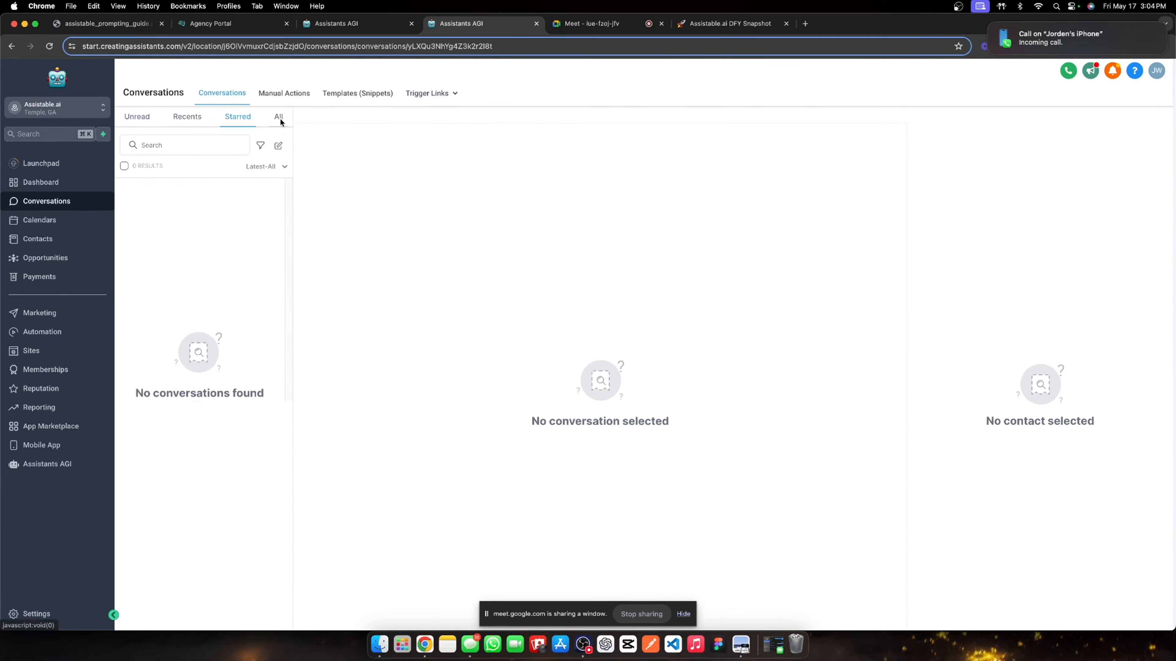
# - Under All conversations, open the test contact's thread and review the booking confirmation messages
pyautogui.click(279, 118)
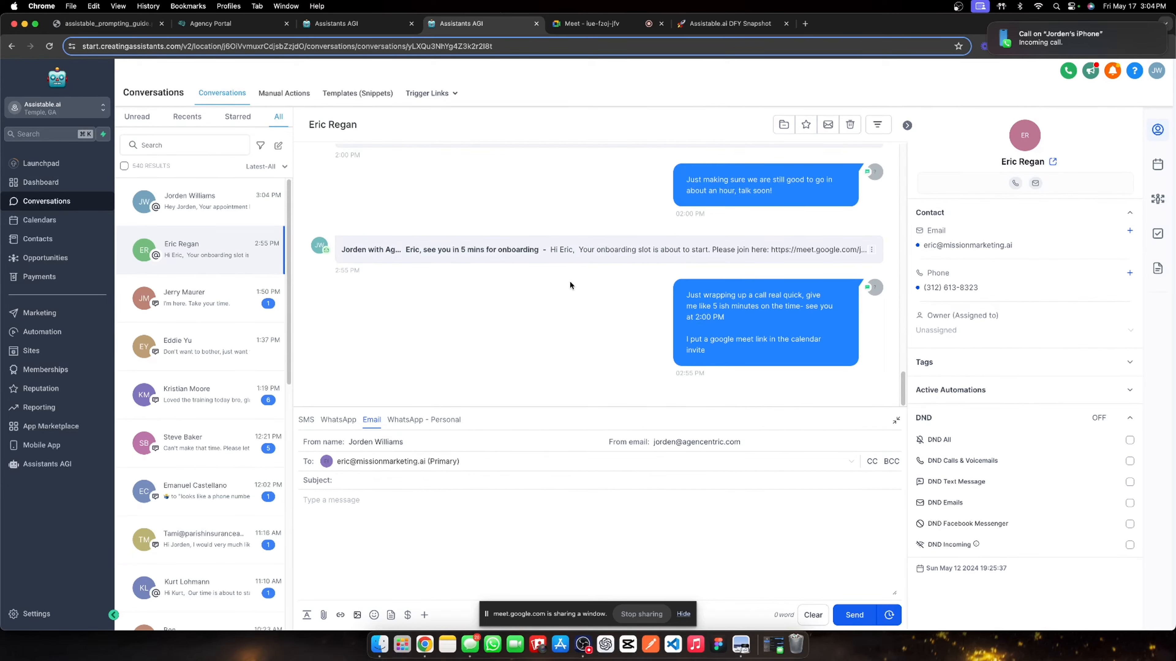
pyautogui.scroll(3, 571, 283)
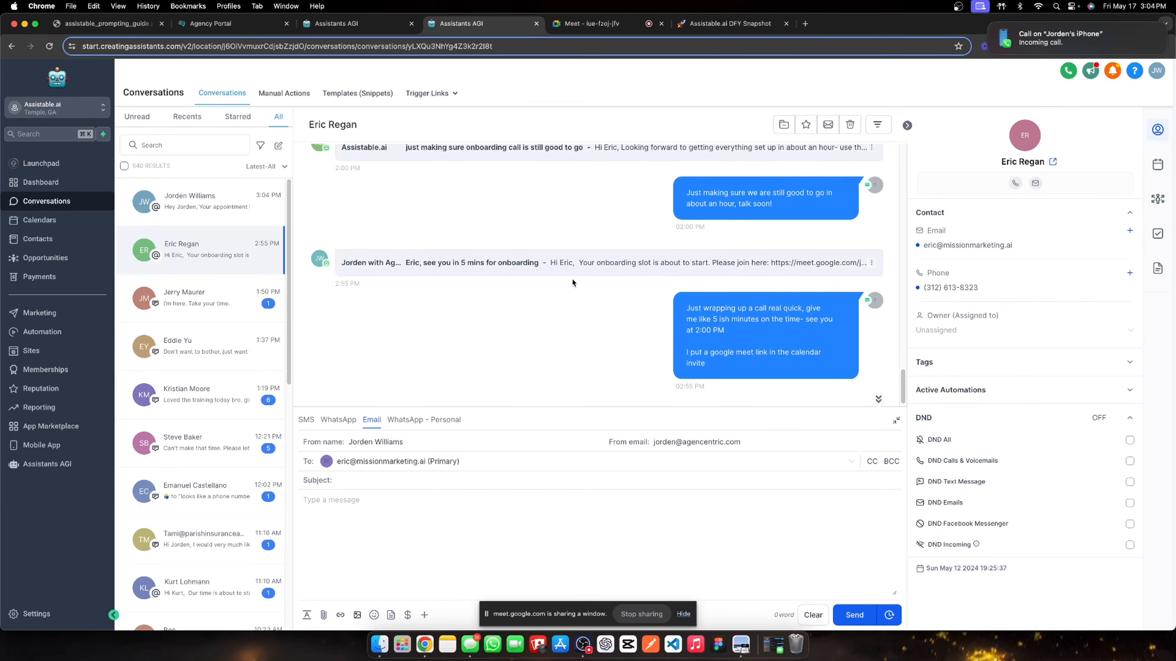
pyautogui.click(215, 206)
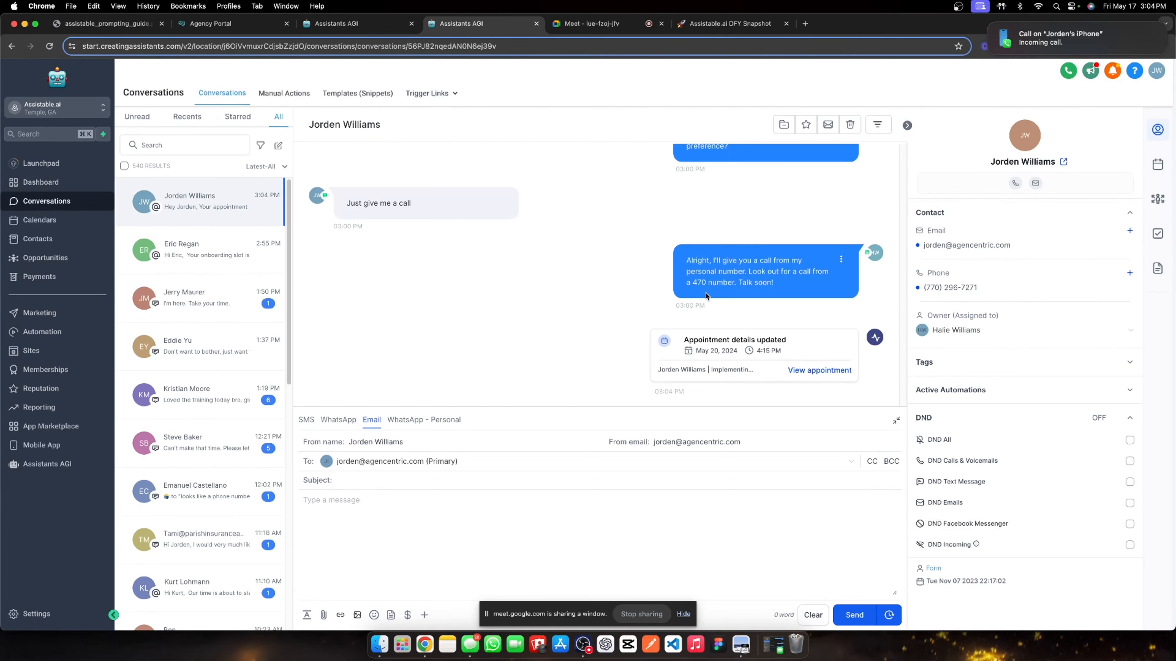
pyautogui.click(897, 421)
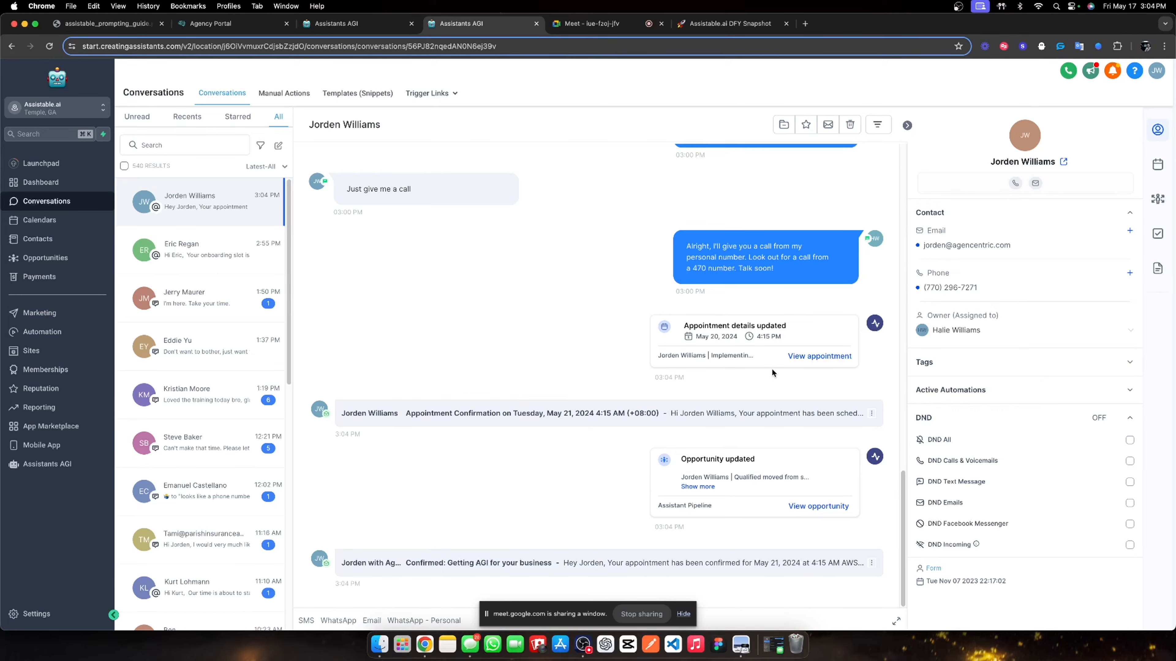
pyautogui.scroll(7, 601, 328)
pyautogui.scroll(-7, 463, 320)
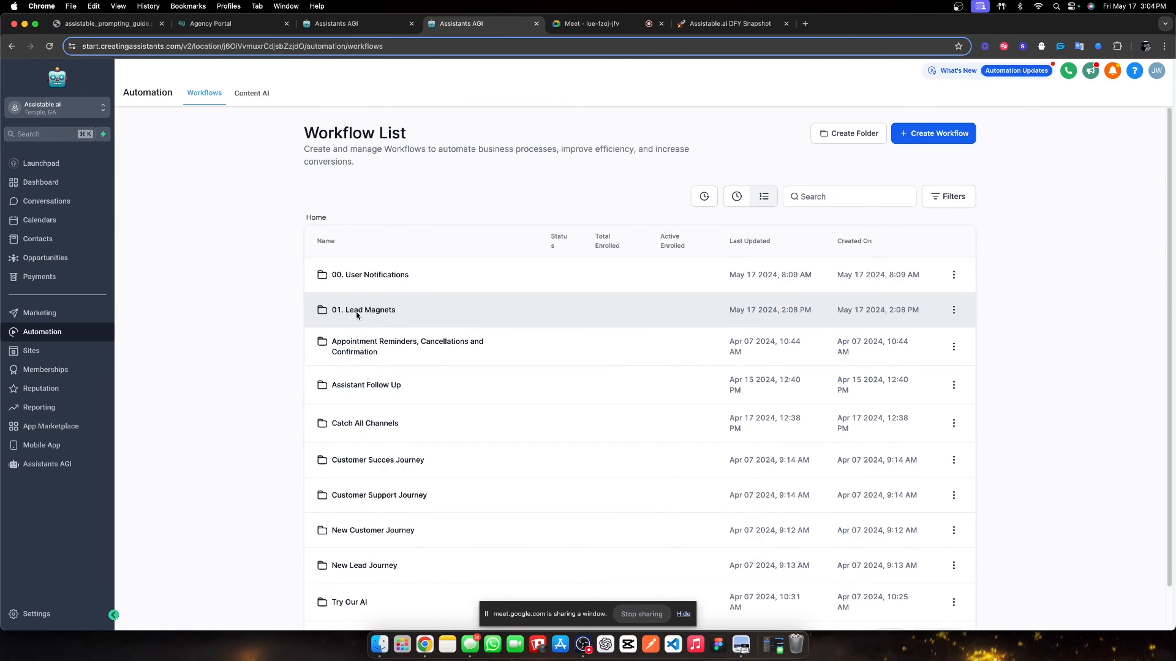
# - After a brief visit to Assistants AGI, reopen the 01. Lead Magnets workflow folder
pyautogui.click(356, 312)
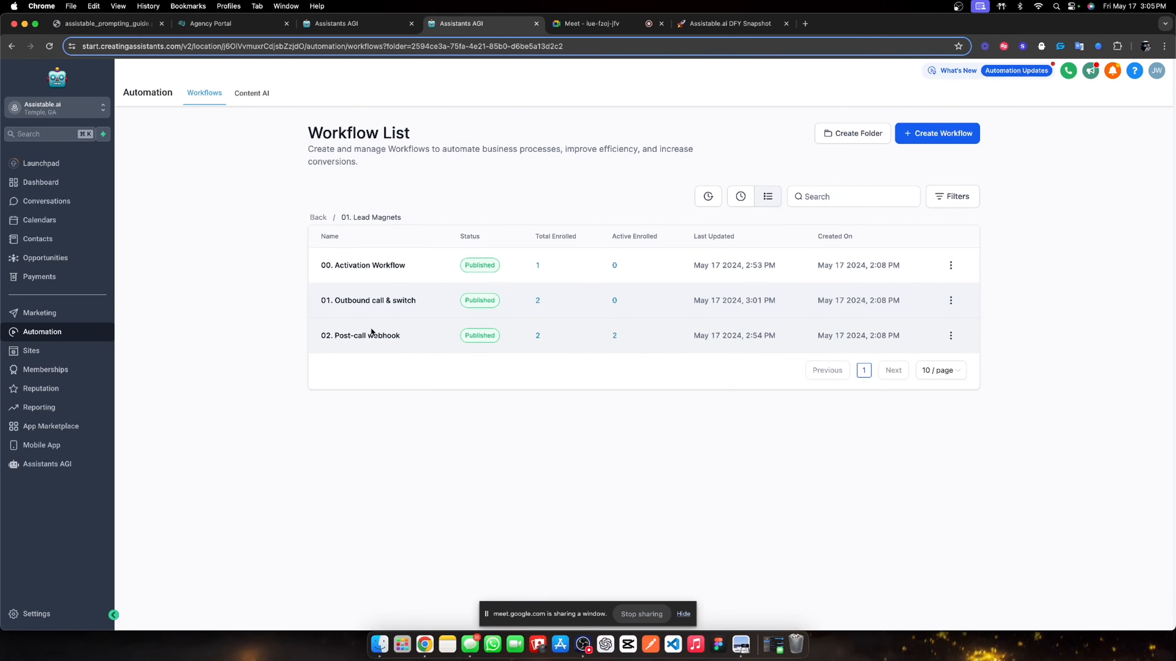
pyautogui.click(74, 465)
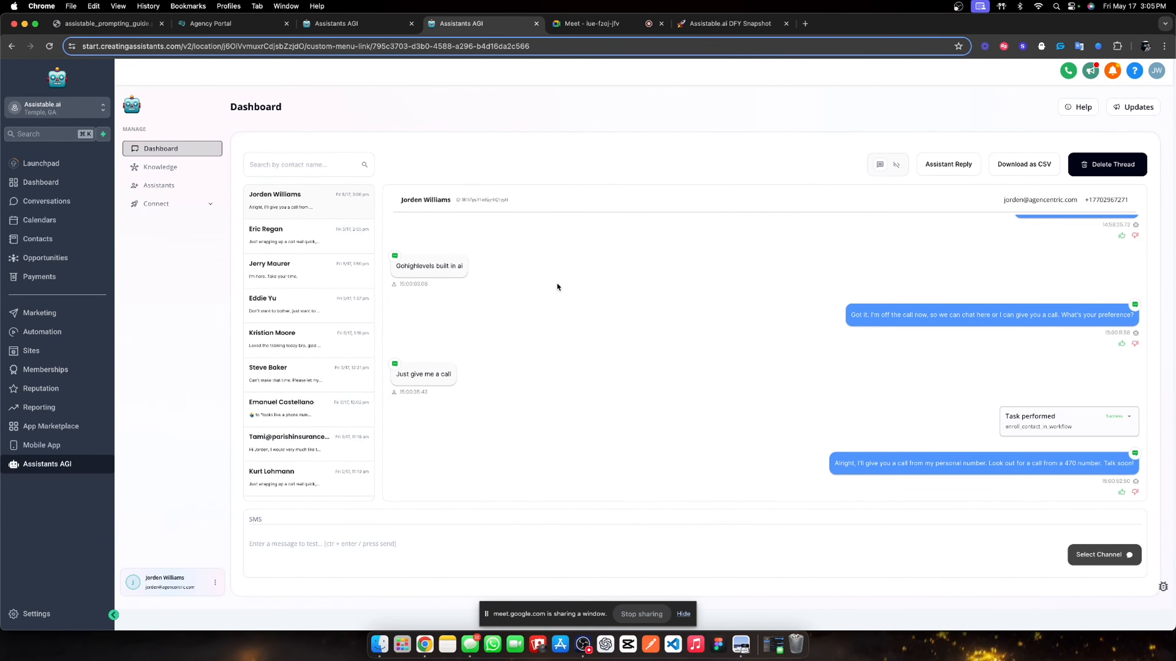
pyautogui.click(69, 335)
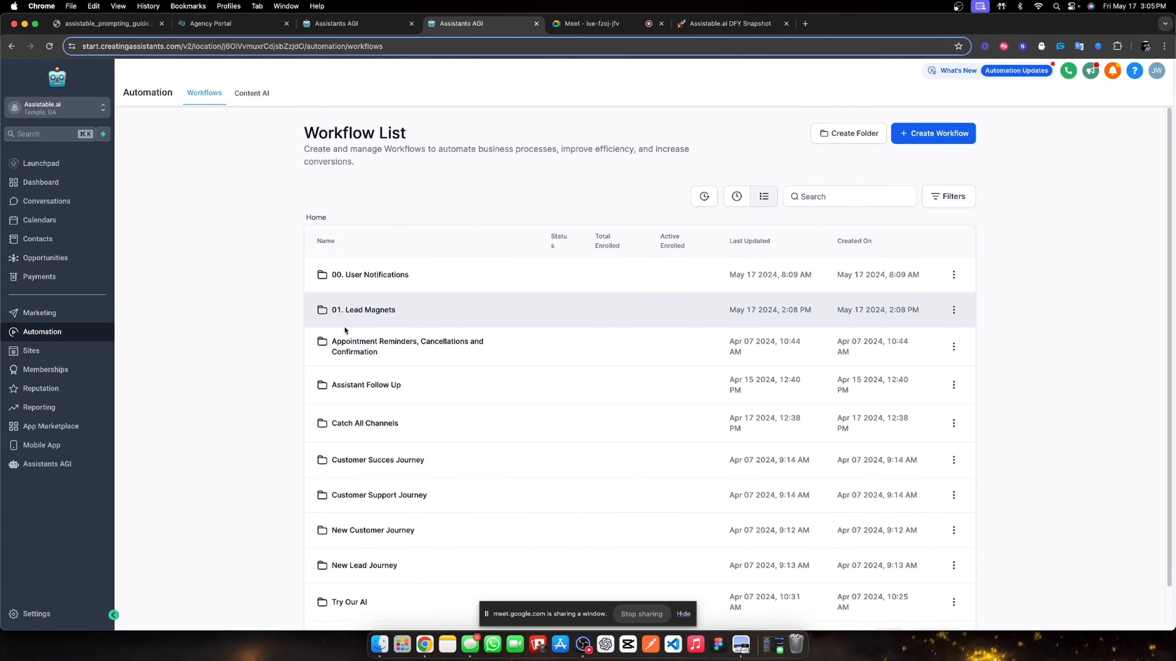
pyautogui.click(344, 325)
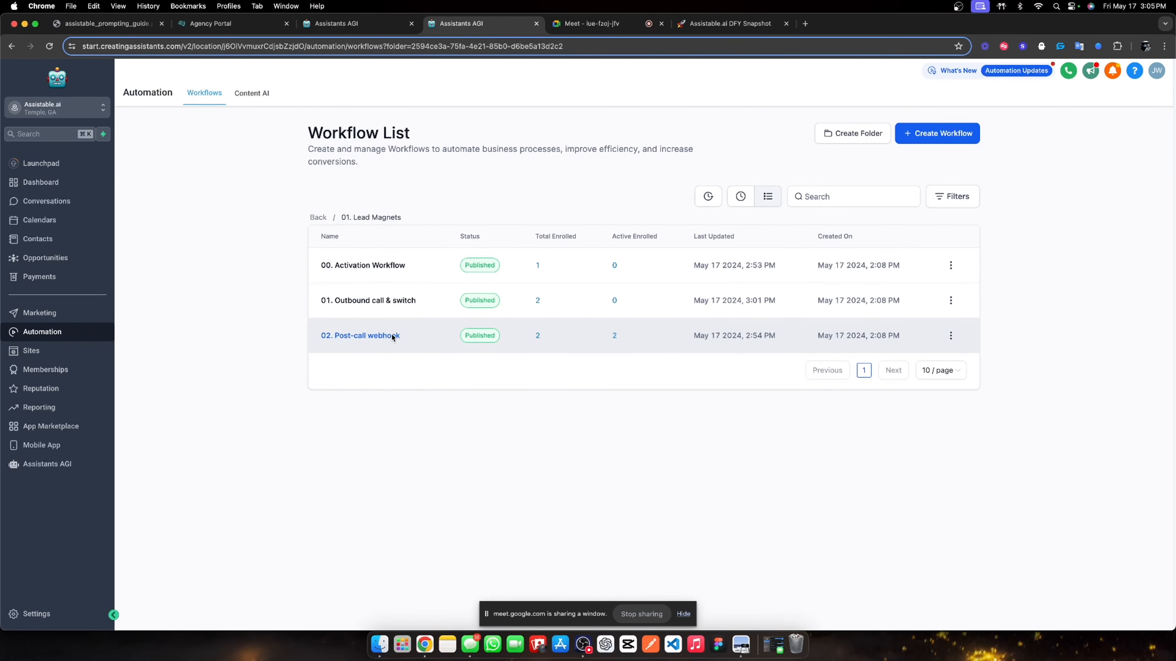
# - Open 02. Post-call webhook and check the execution logs of contacts reaching the step
pyautogui.click(392, 336)
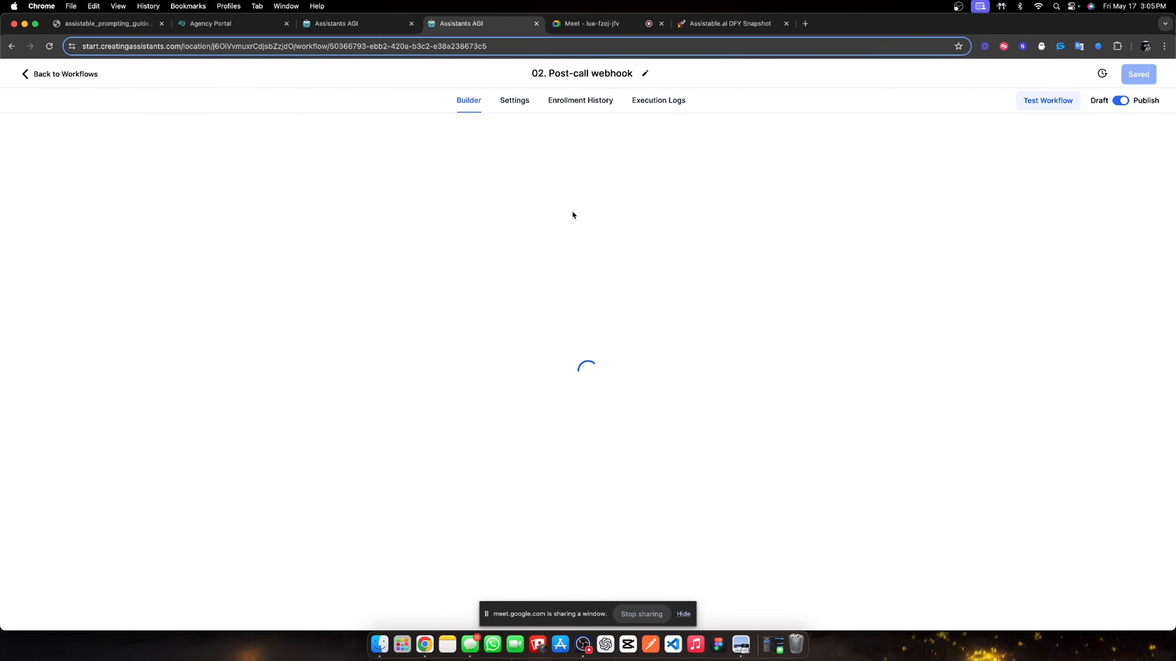
pyautogui.scroll(-1, 564, 324)
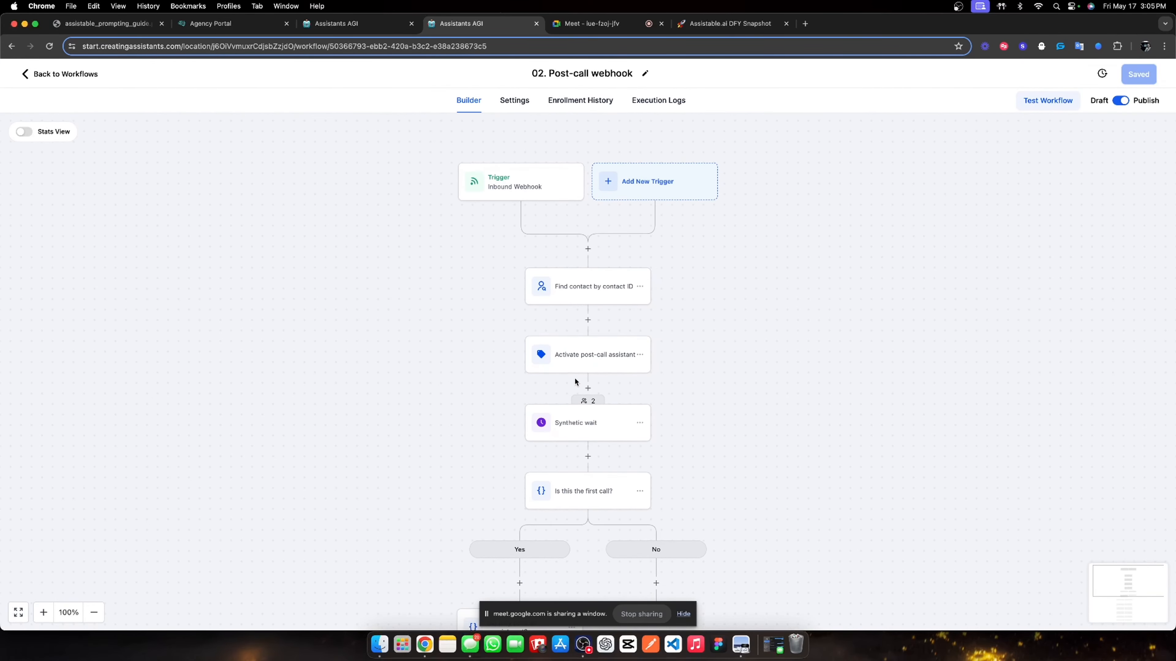
pyautogui.click(579, 398)
pyautogui.click(1106, 328)
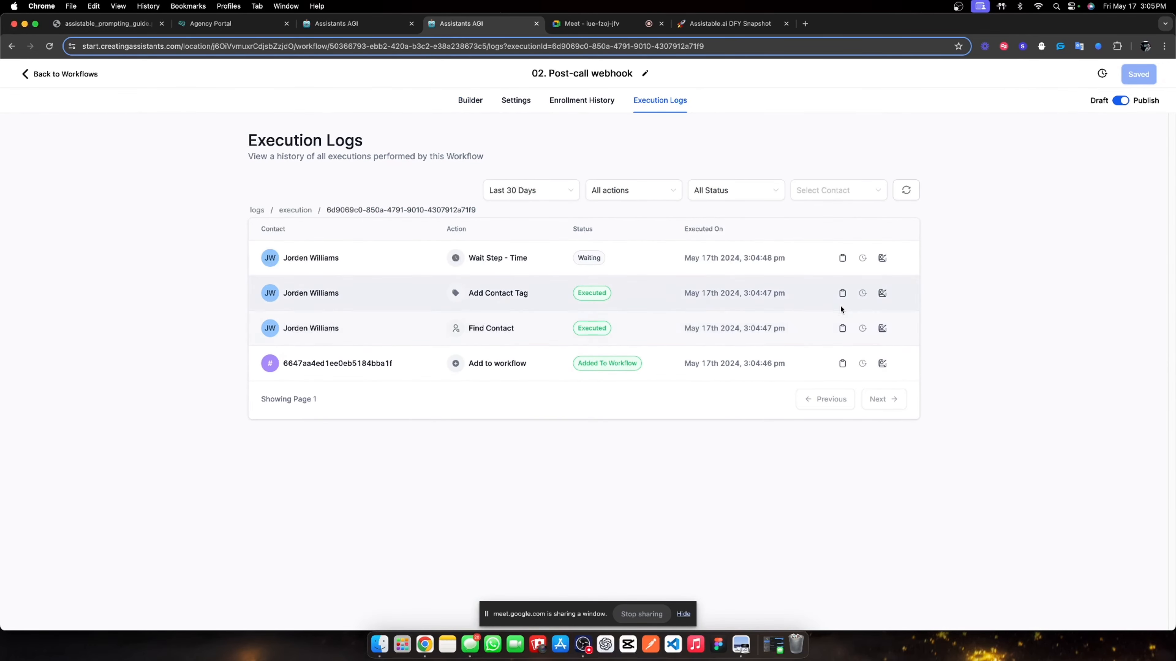
# - In Enrollment History, skip the wait on both test contact enrollments so they reach SMS
pyautogui.click(574, 101)
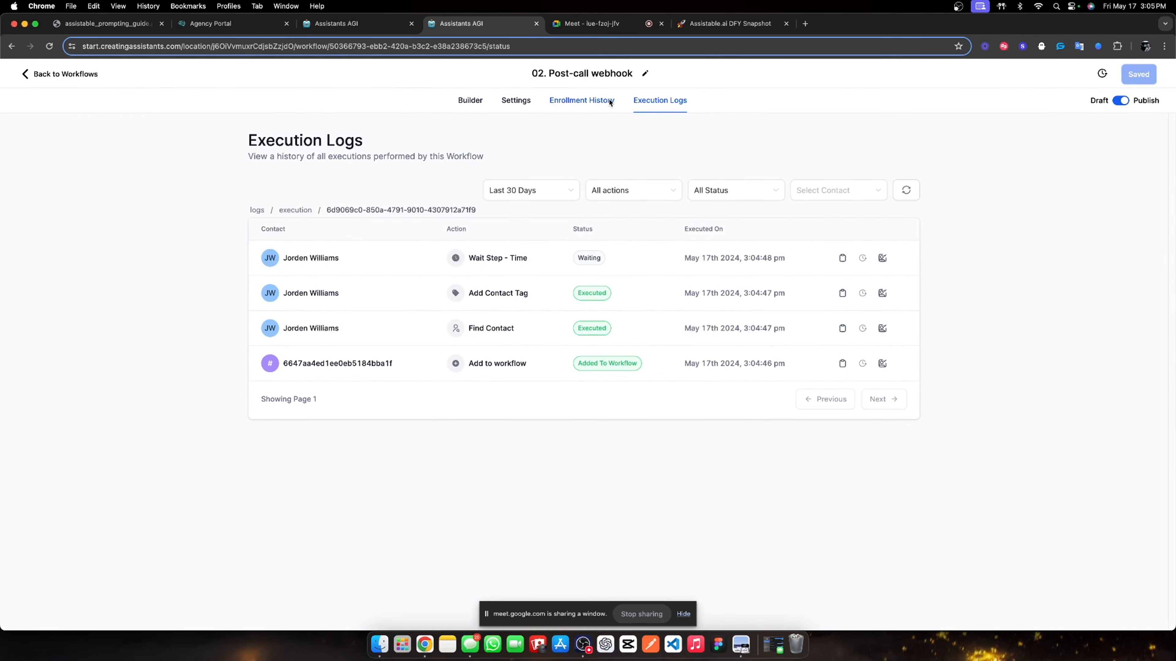
pyautogui.click(658, 99)
pyautogui.click(593, 99)
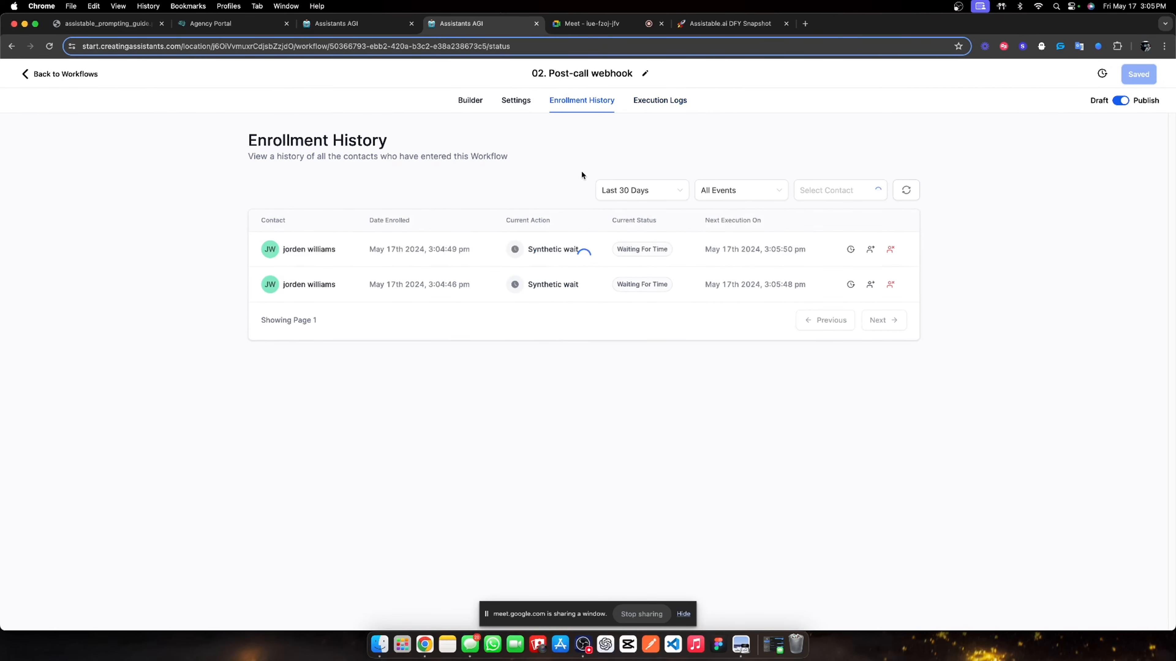
pyautogui.click(890, 285)
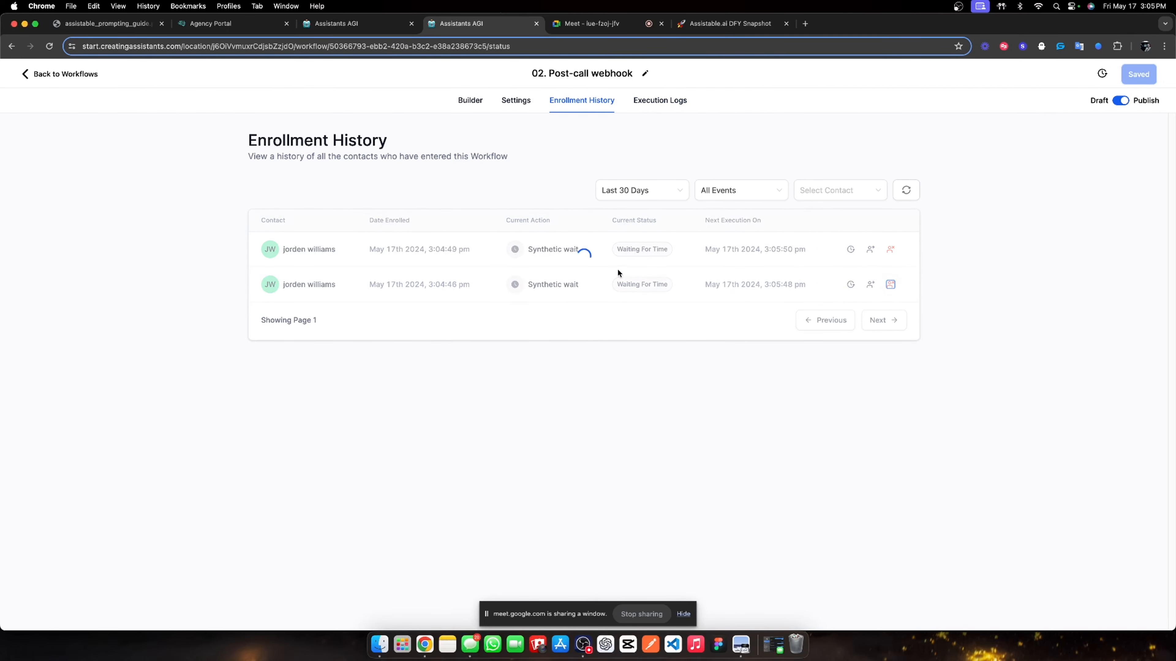
pyautogui.click(870, 250)
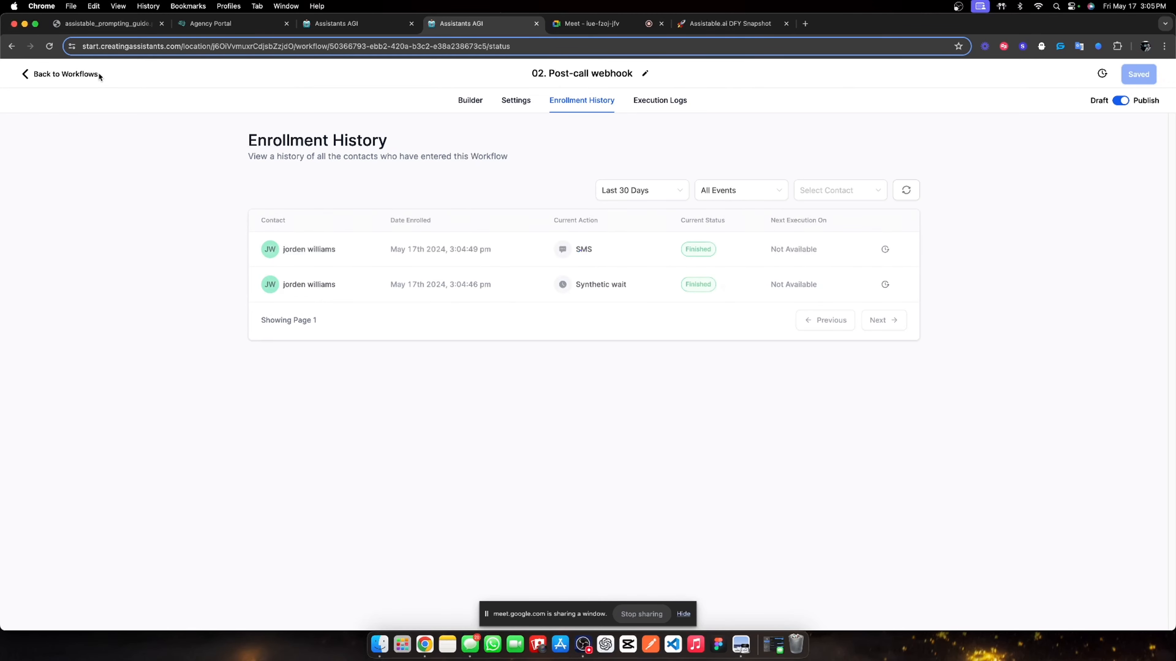
# - On the Assistants AGI dashboard, select the follow-up SMS 'Saw you booked an appointment, not bad huh?'
pyautogui.click(87, 77)
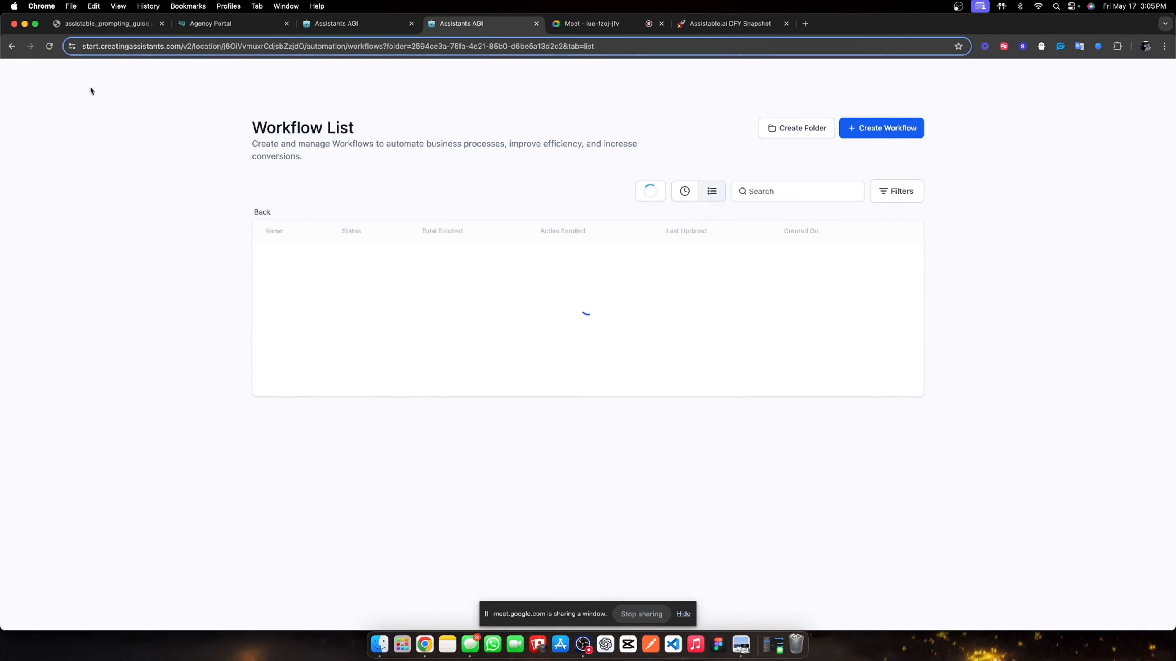
pyautogui.click(46, 463)
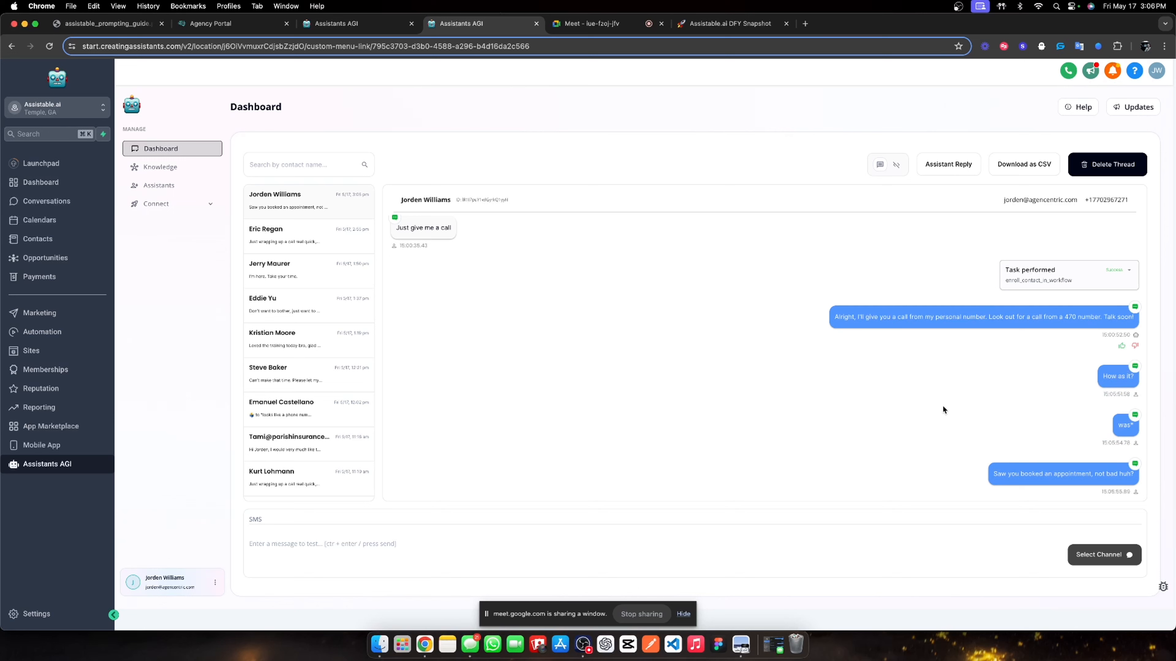
pyautogui.tripleClick(1004, 473)
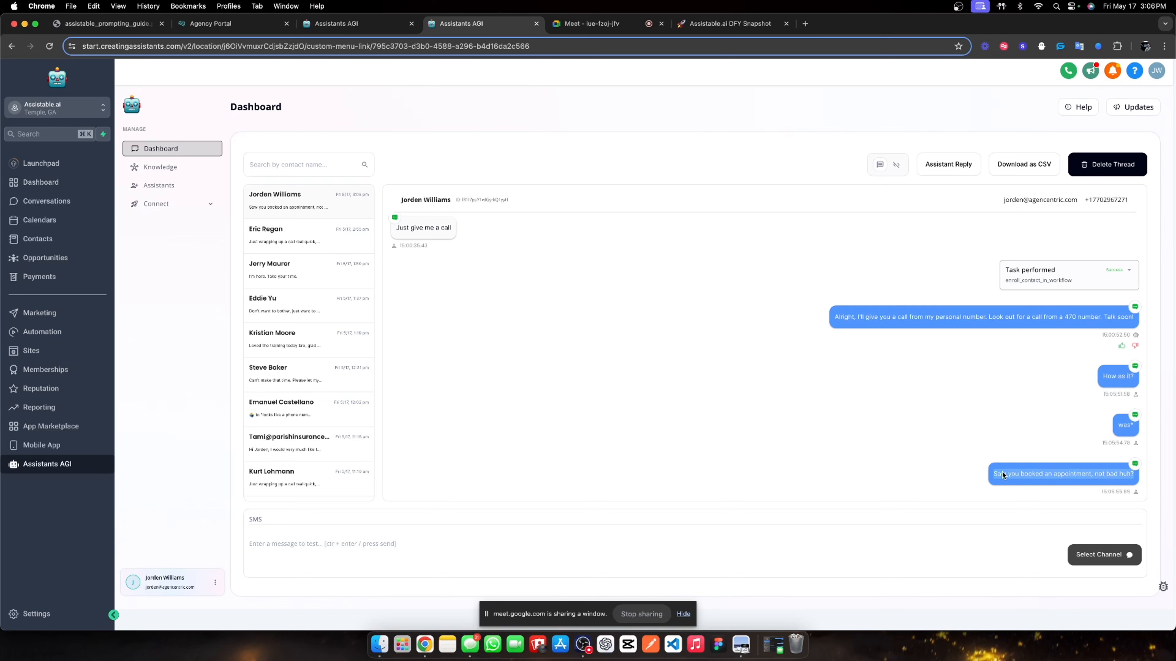